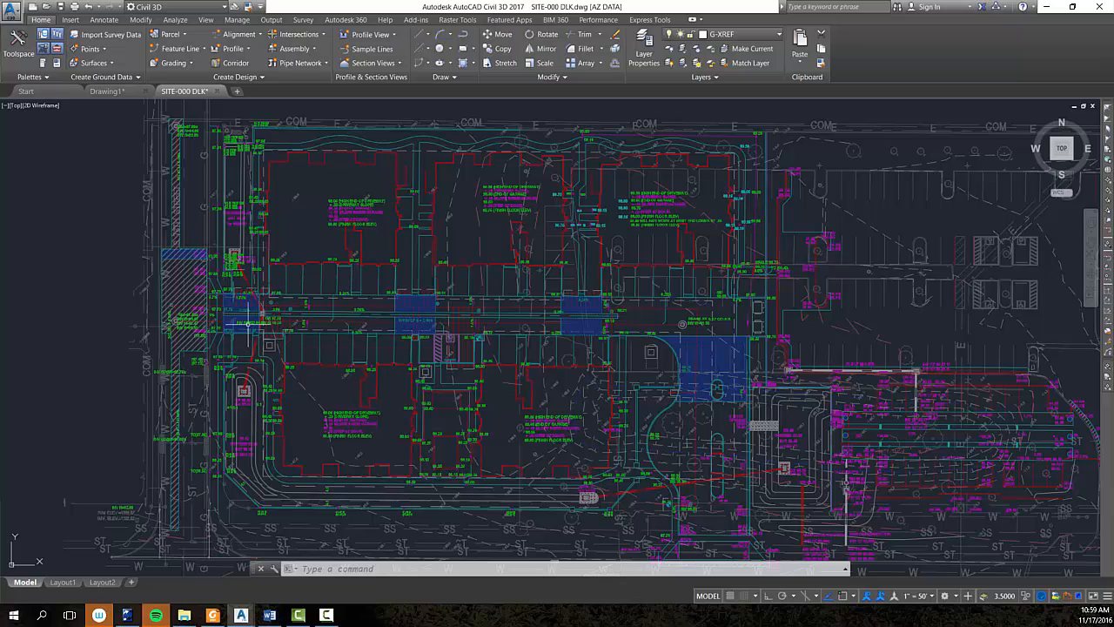
Examine the spot elevations and slopes along the central drive and the driveway-to-finish-floor elevation notes of the upper-row building nearest the street.
scroll(248, 324, up, 5)
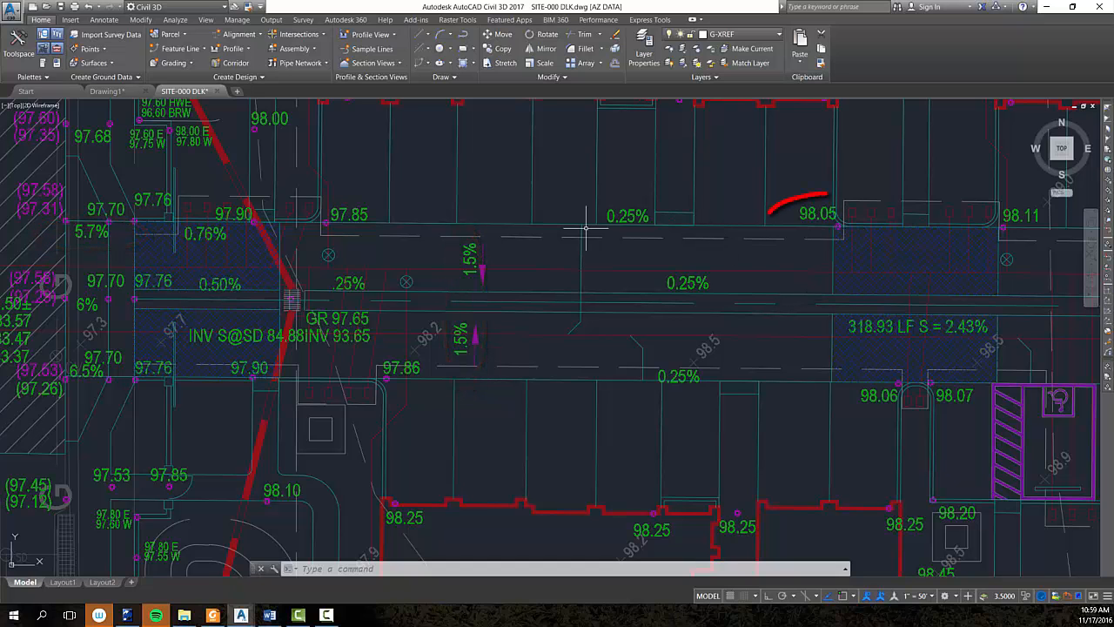
scroll(553, 248, down, 2)
scroll(578, 257, down, 2)
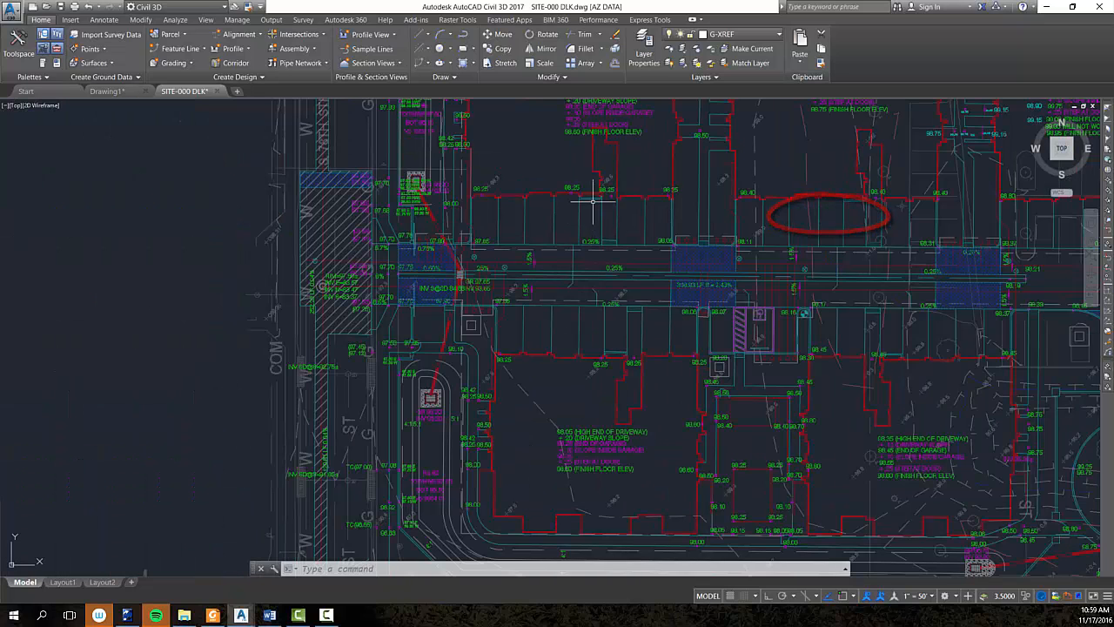
middle_drag(595, 213, 597, 342)
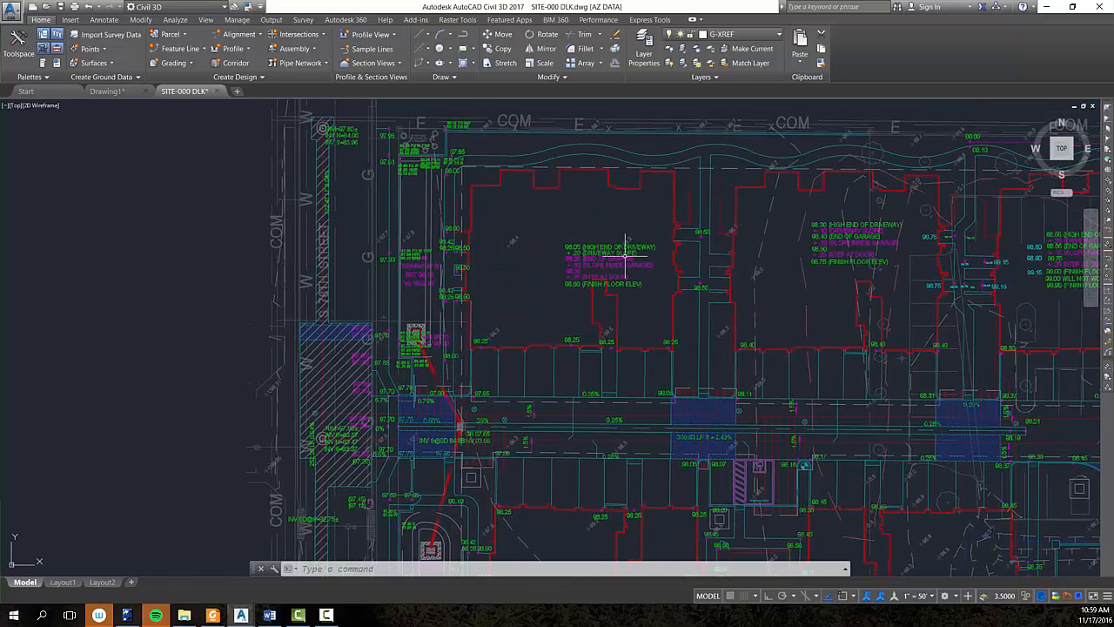
scroll(627, 257, up, 2)
mouse_move(625, 277)
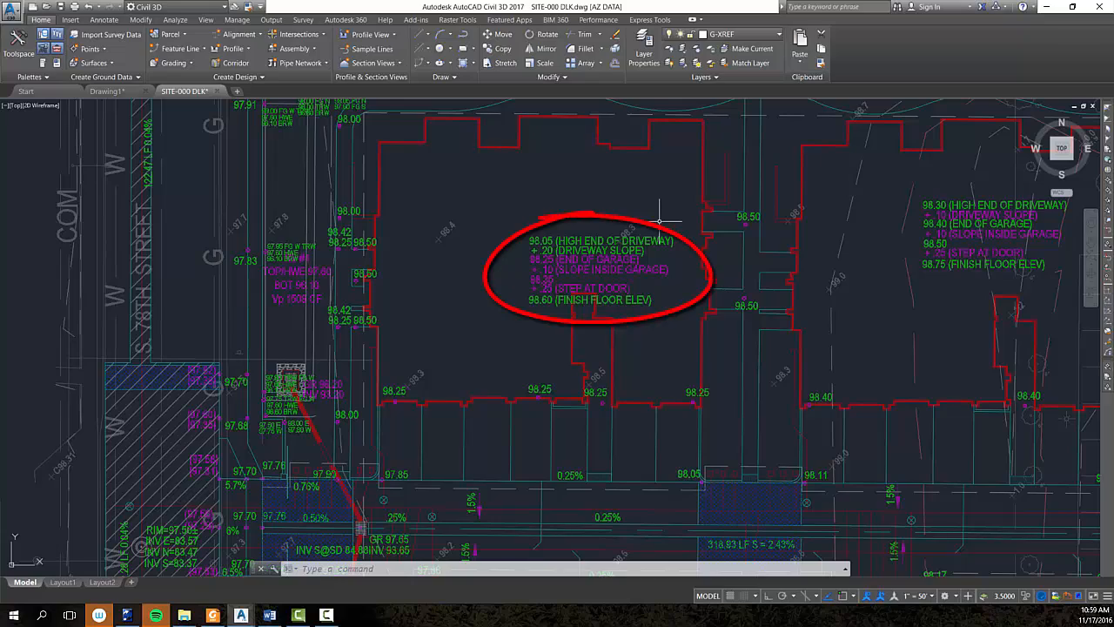
mouse_move(728, 198)
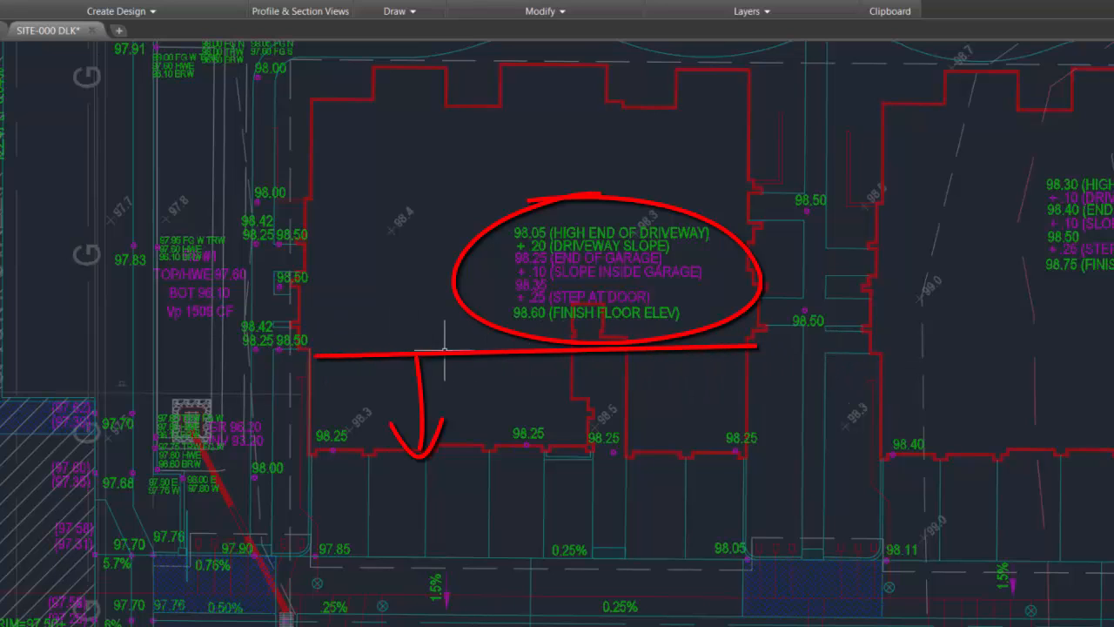
mouse_move(322, 352)
mouse_move(906, 297)
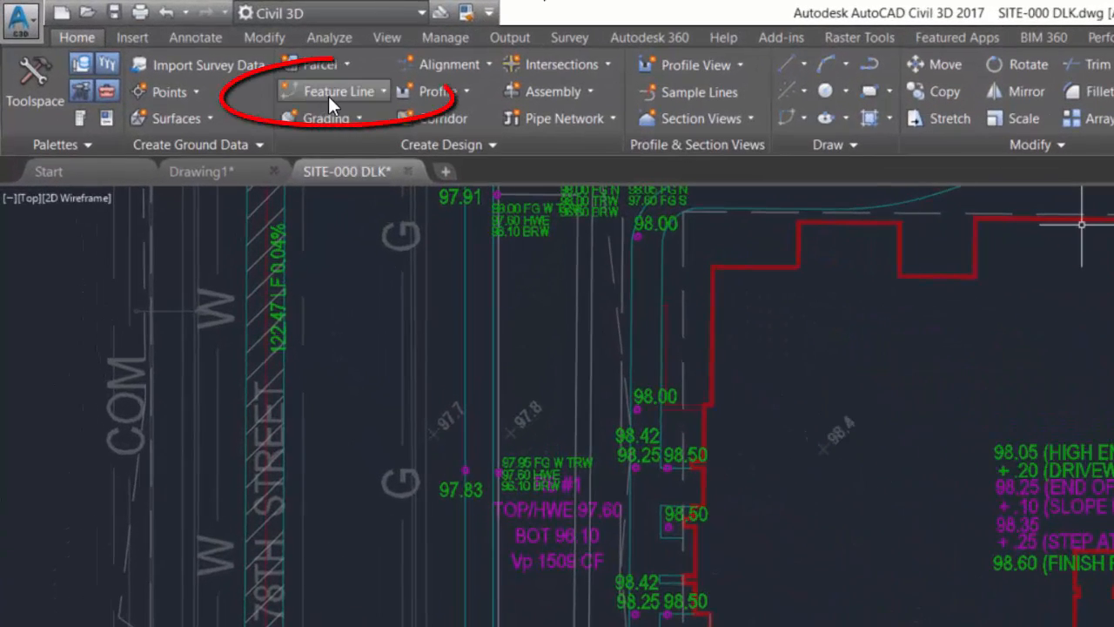
click(338, 94)
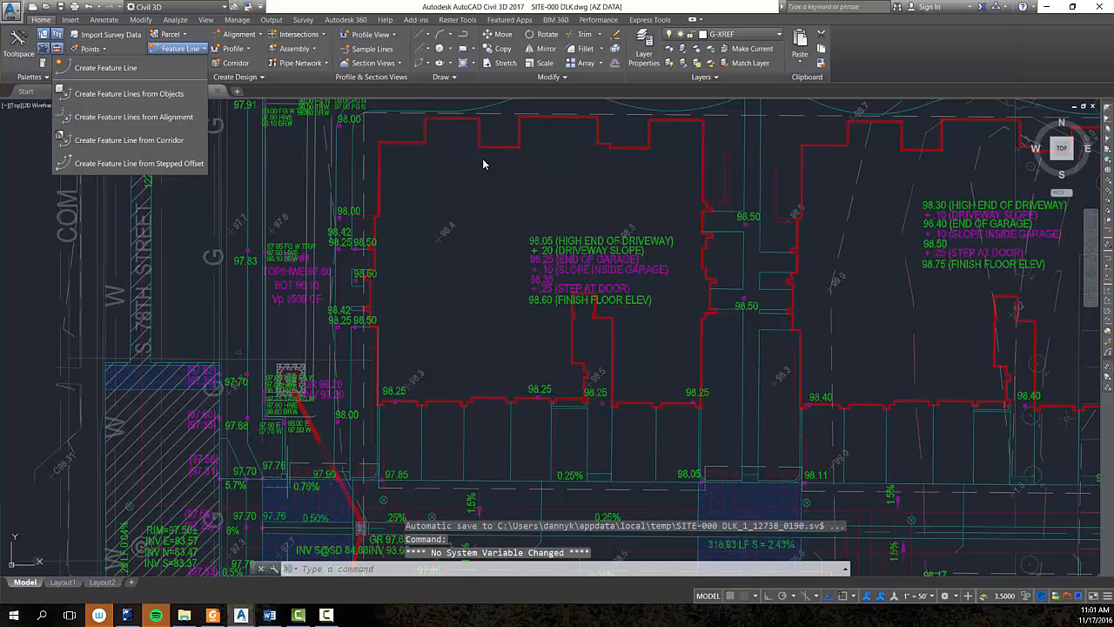
click(497, 176)
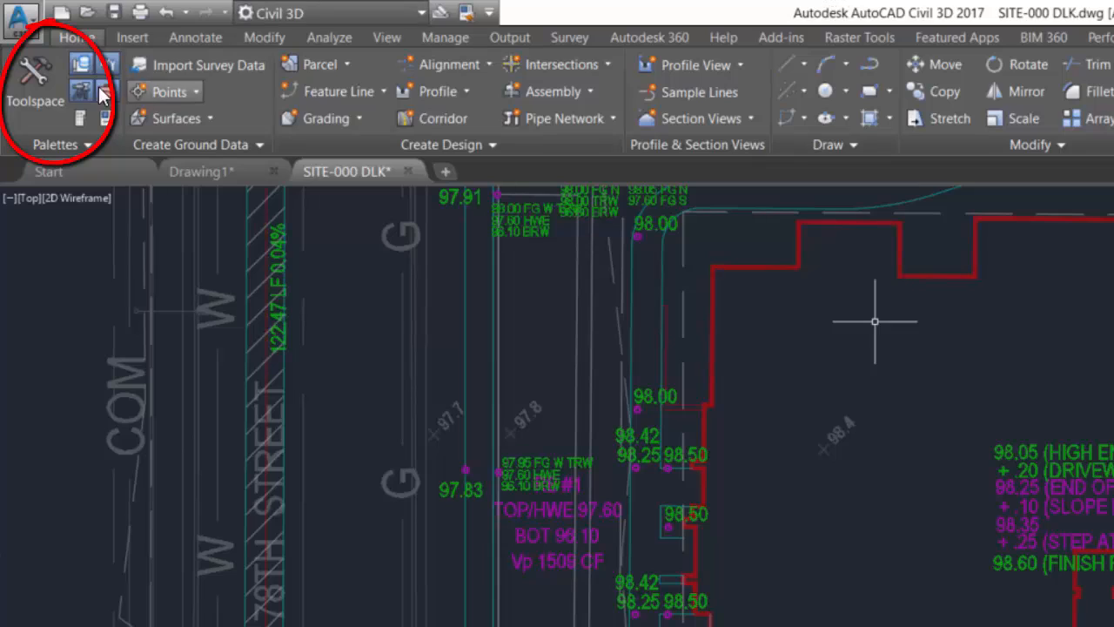
Open the properties of Site 1 from the drawing's Sites collection in the Toolspace Prospector.
click(45, 105)
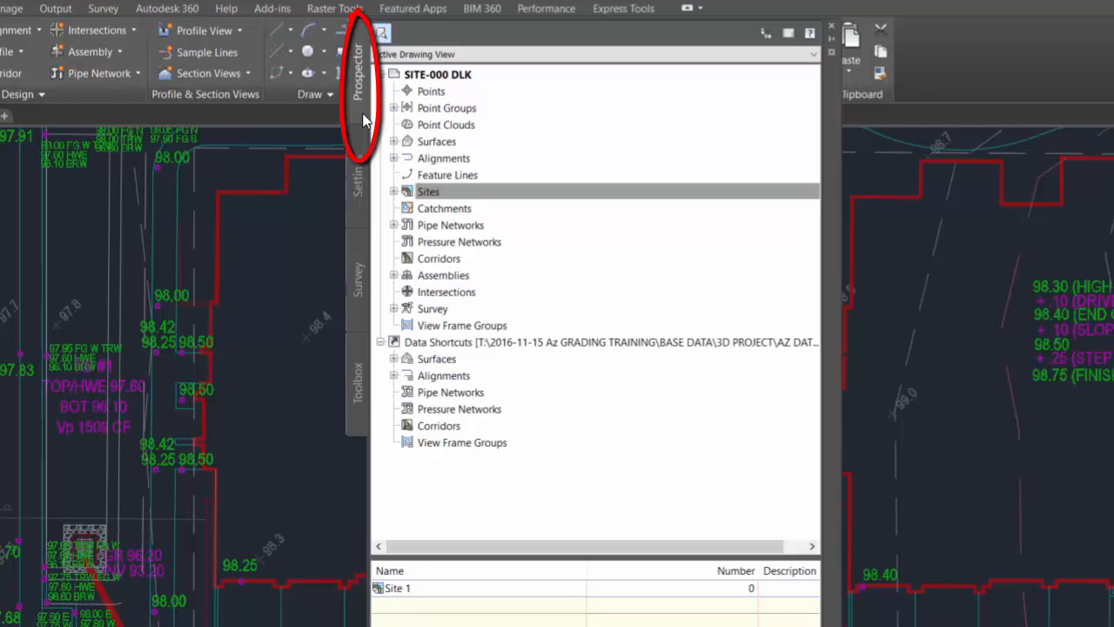
click(427, 193)
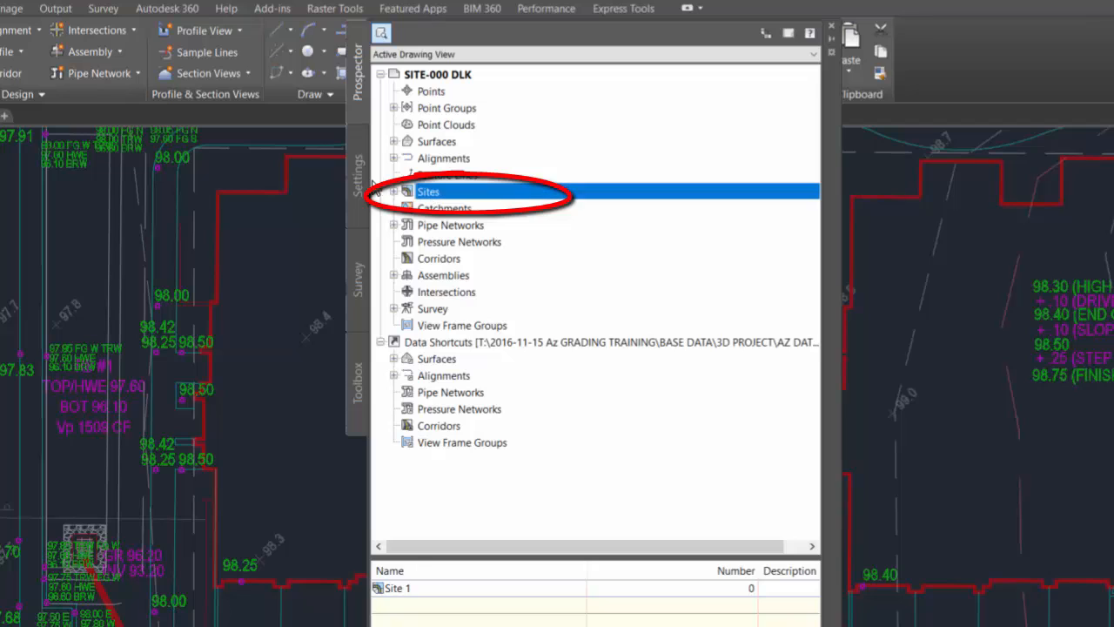
click(394, 192)
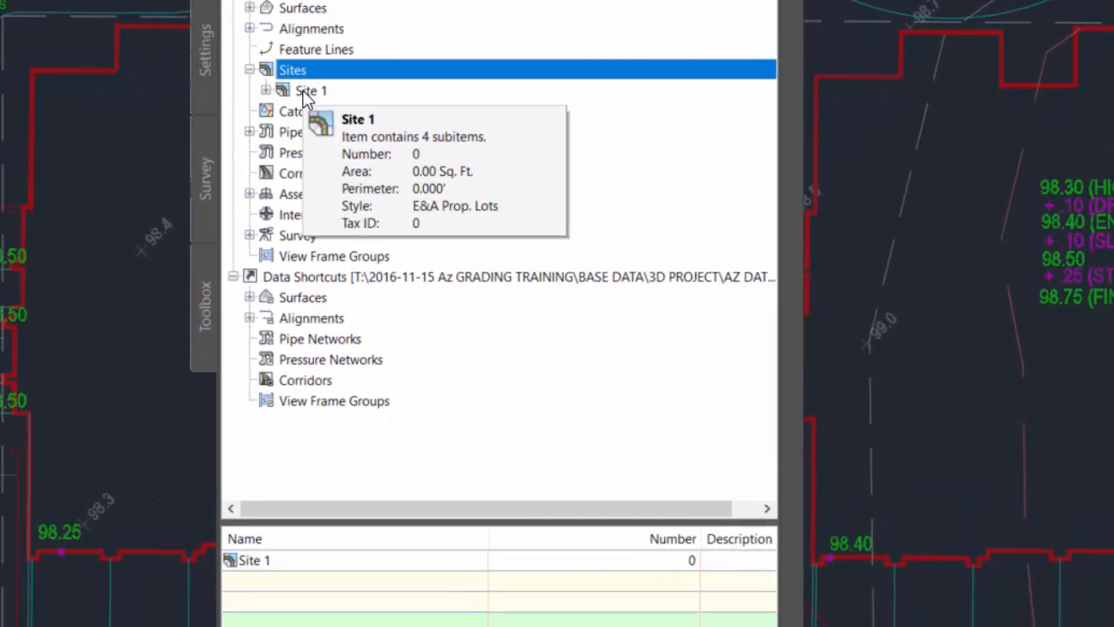
click(305, 98)
right_click(306, 93)
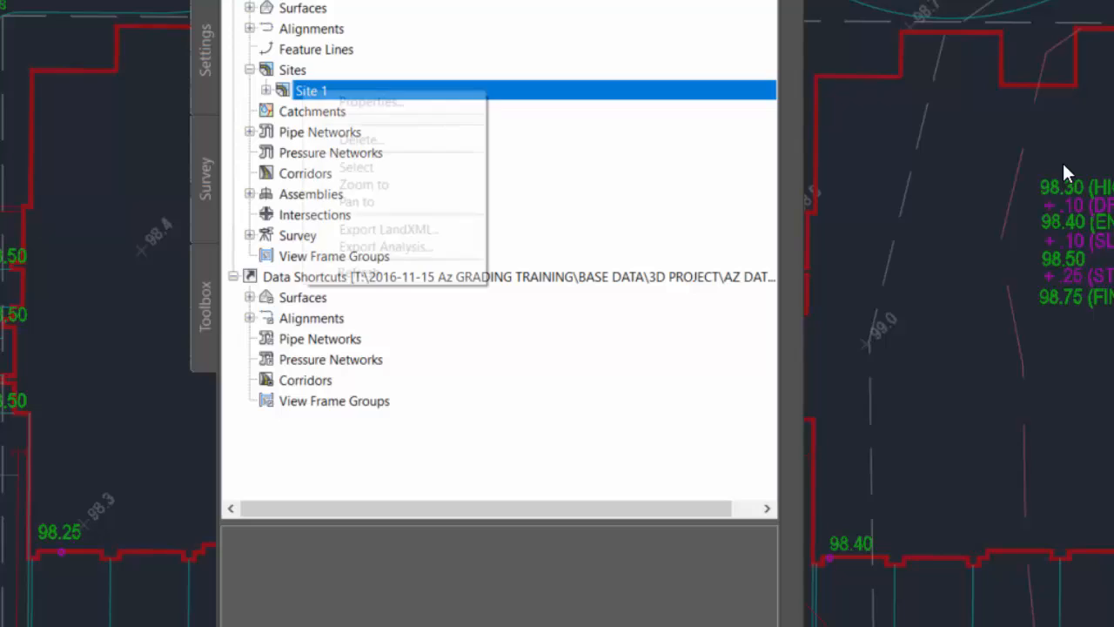
click(413, 103)
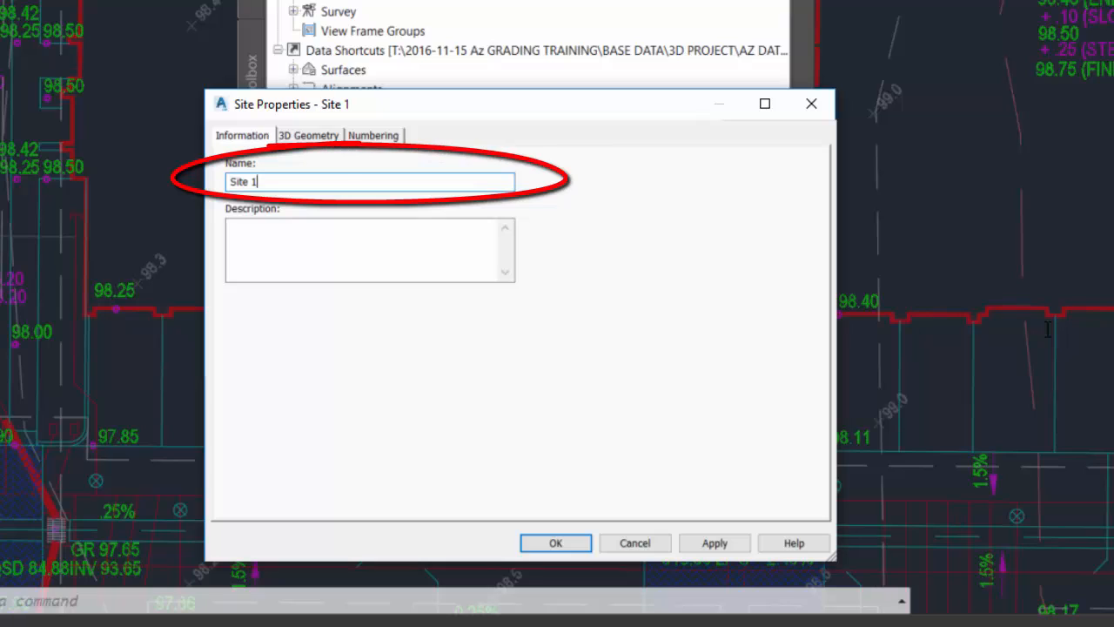
Rename the site as FG SITE.
key(BackSpace)
key(BackSpace)
key(BackSpace)
key(BackSpace)
key(BackSpace)
key(BackSpace)
text(fg)
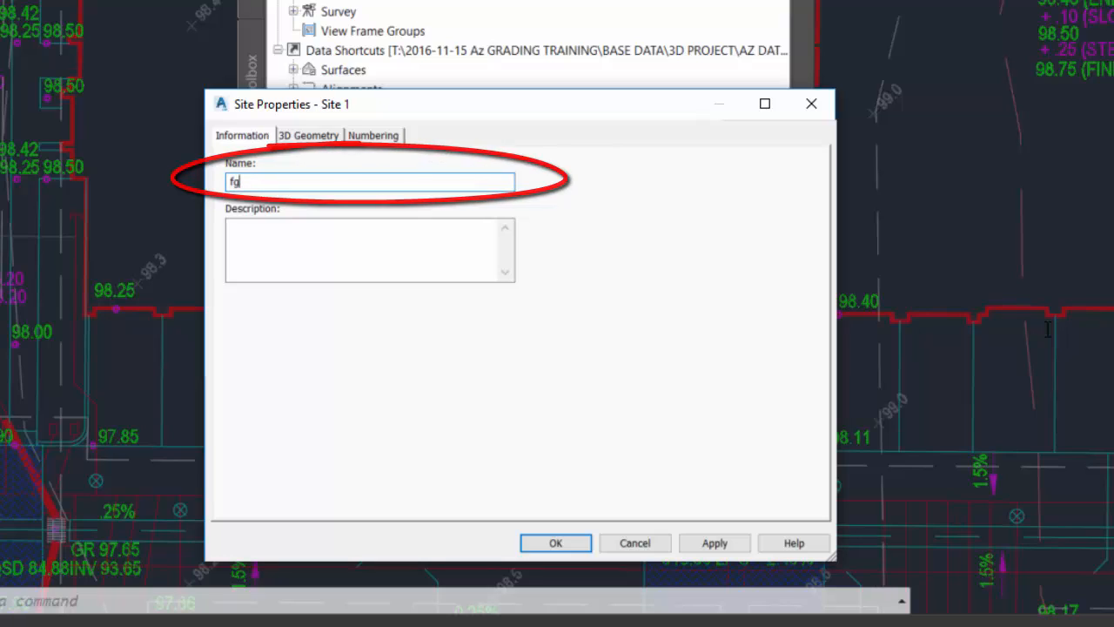
key(BackSpace)
key(BackSpace)
text(FG )
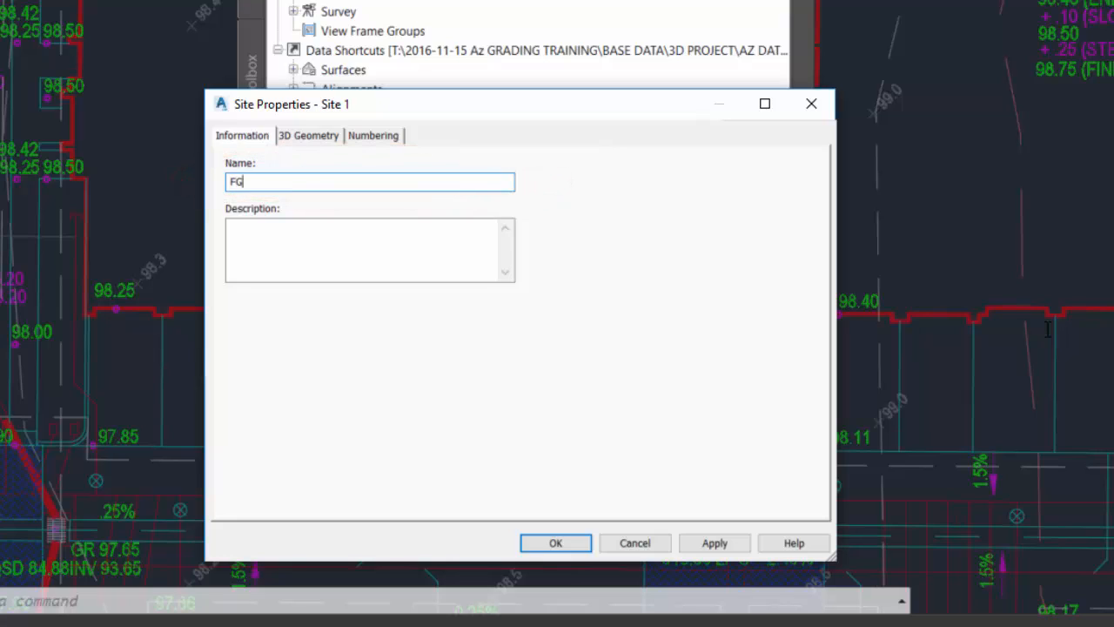
text(SITE)
Give the site the description FG DESIGN SITE GRADING and apply the site properties.
click(395, 239)
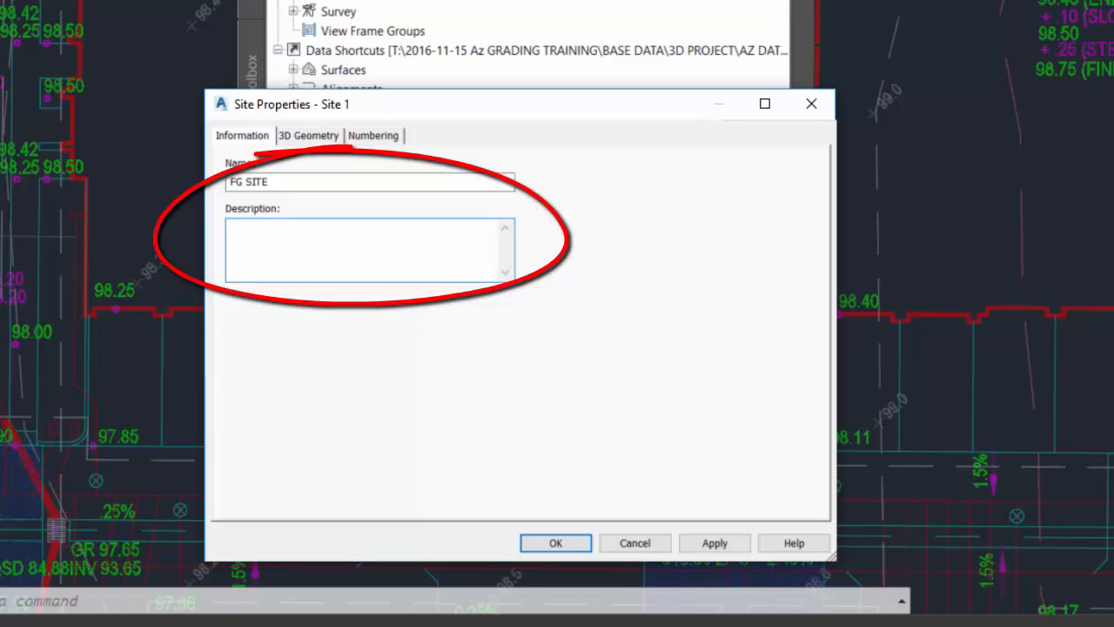
text(FG DESIGN SITE GRADING)
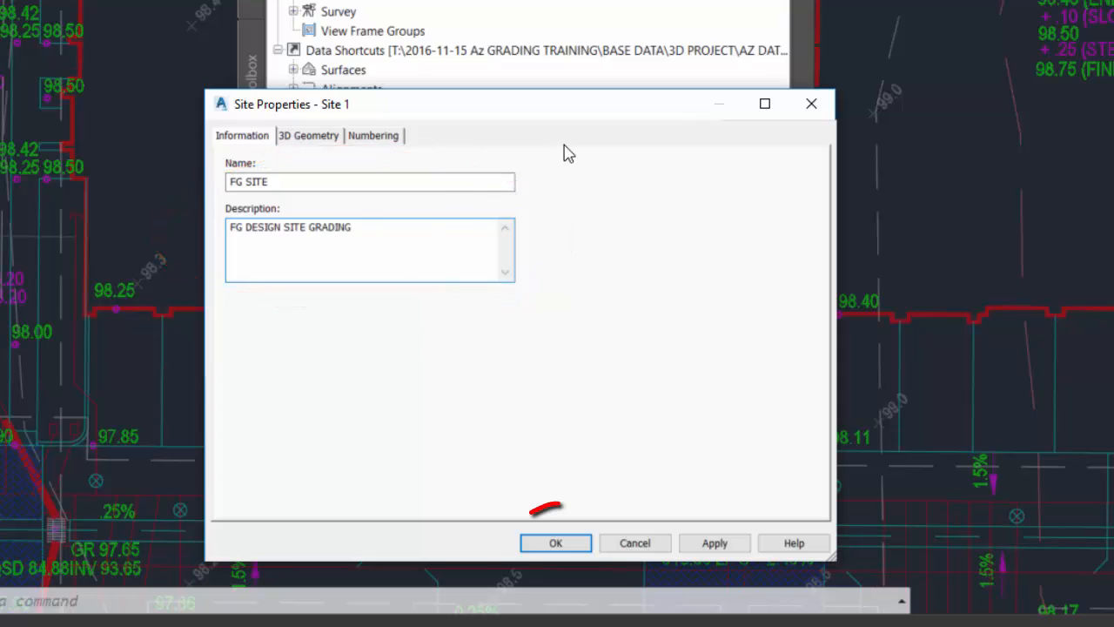
click(555, 542)
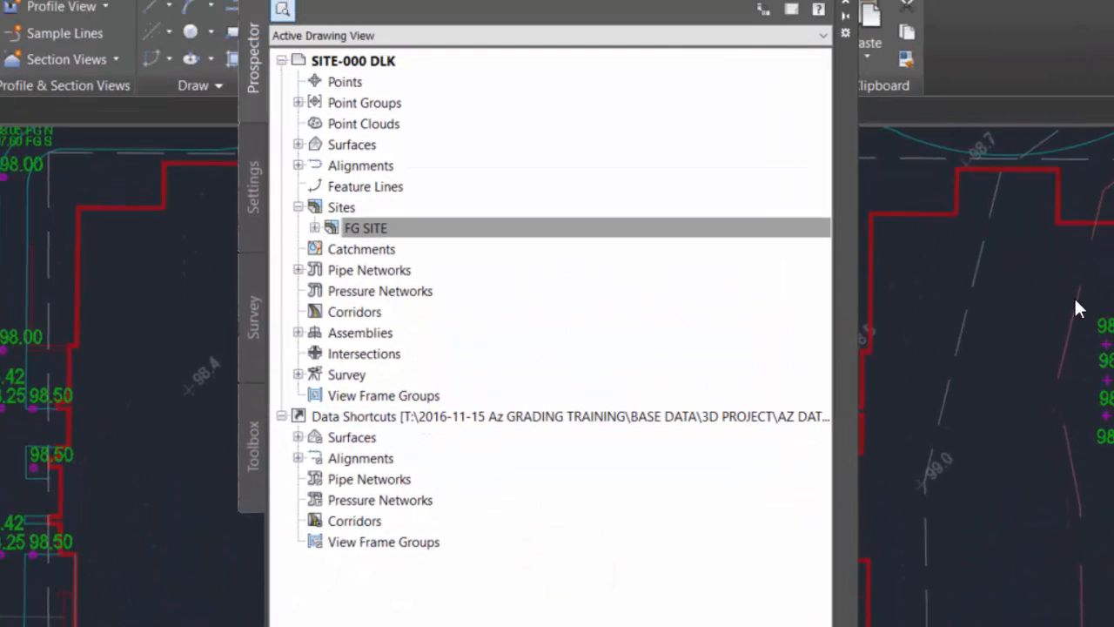
Expand FG SITE, and list the drawing's Feature Line Styles under the General Multipurpose Styles settings.
click(315, 227)
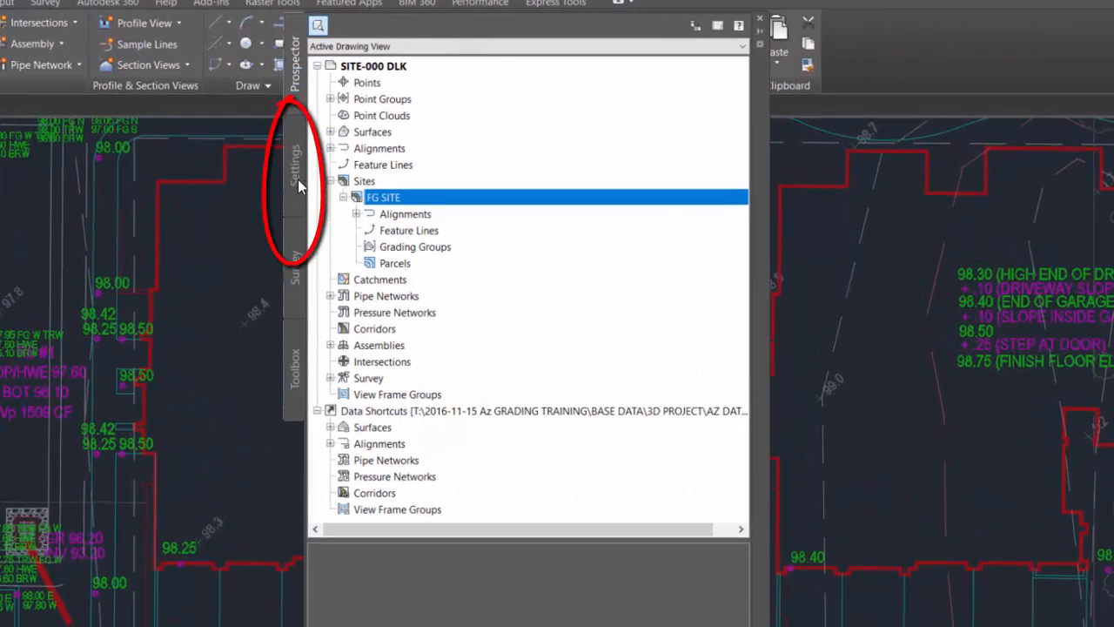
click(298, 185)
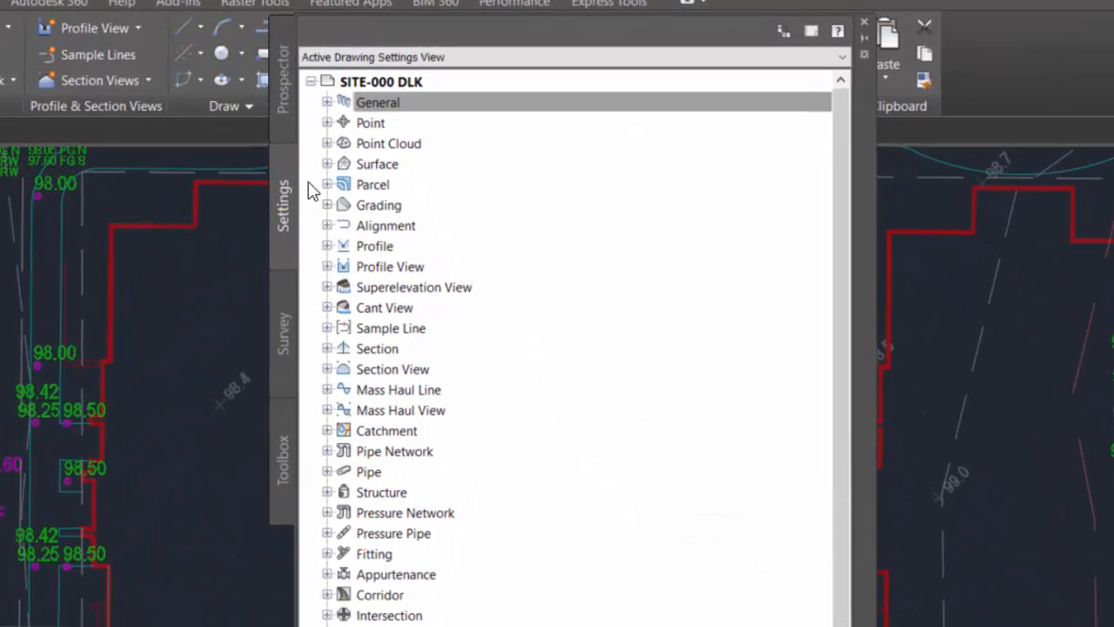
click(323, 106)
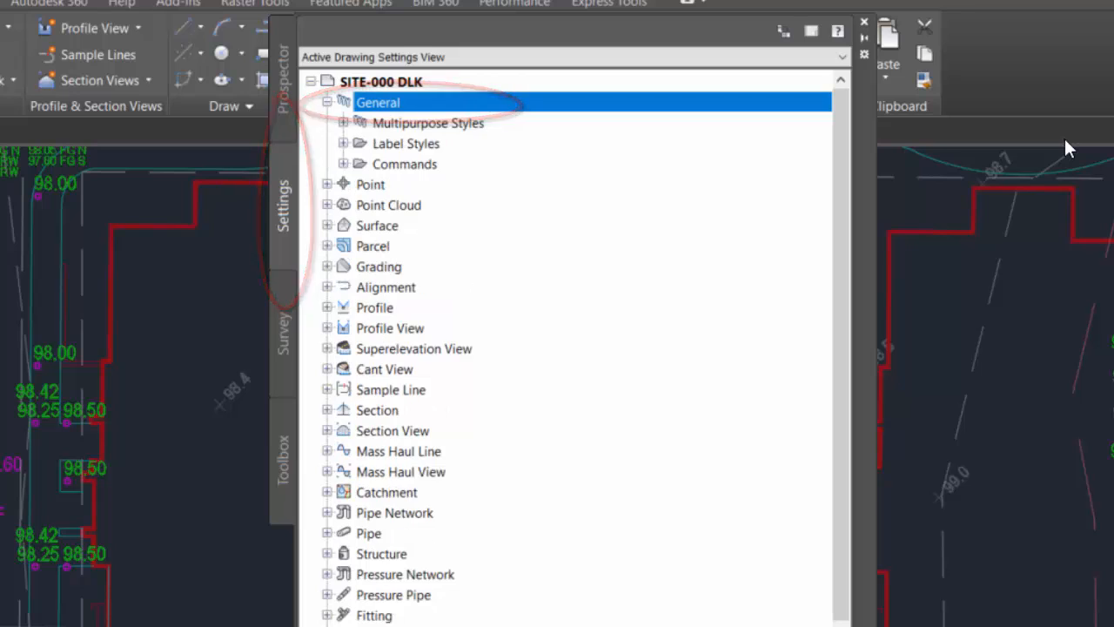
click(348, 126)
click(345, 123)
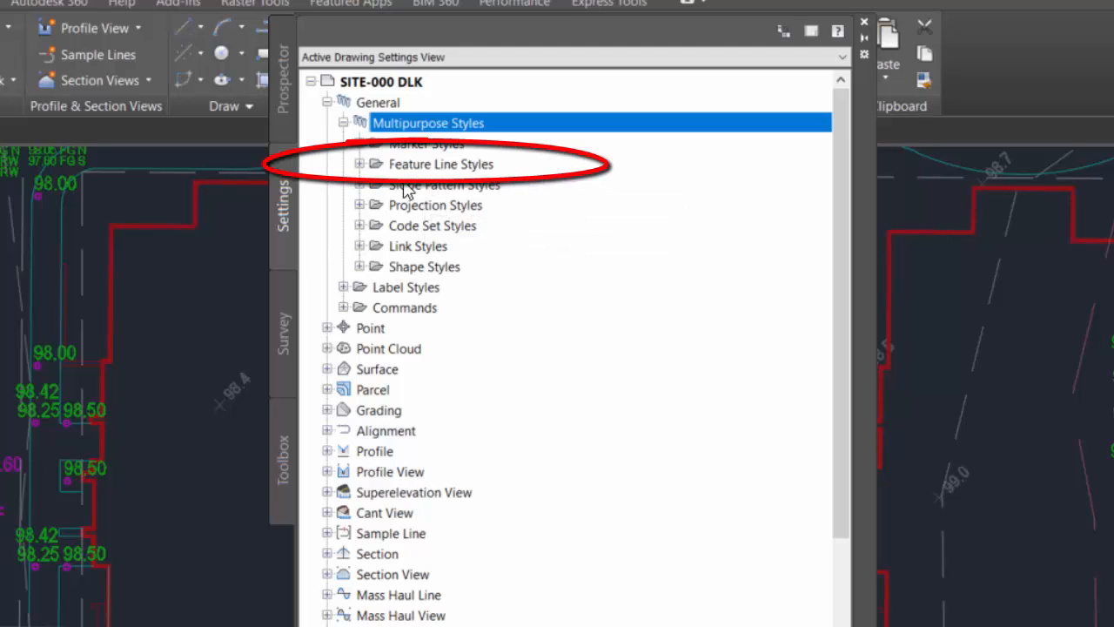
click(360, 165)
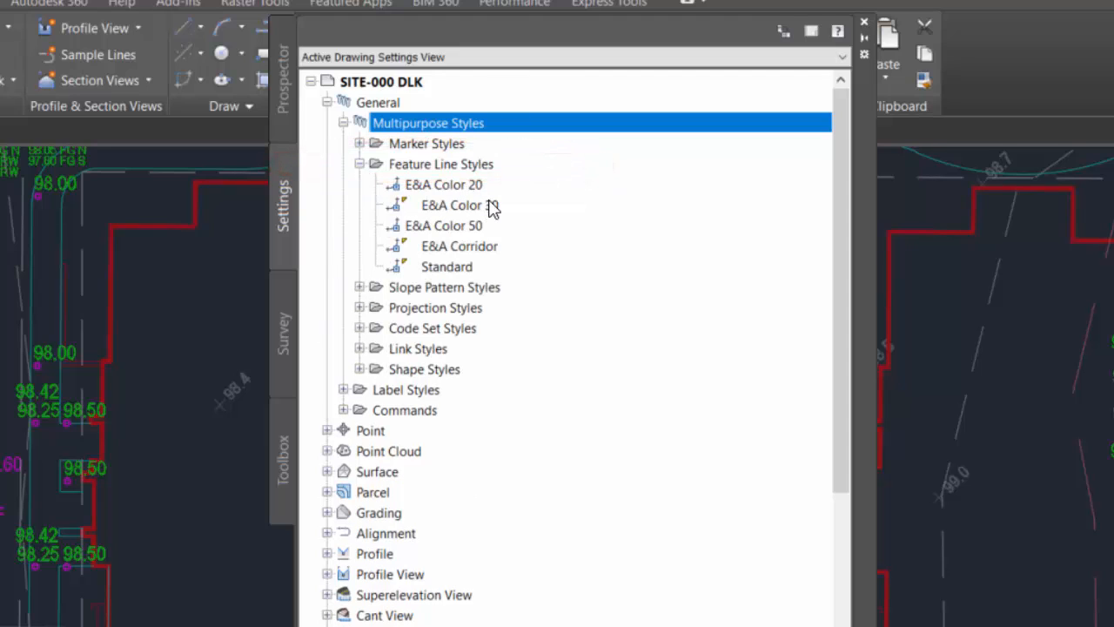
mouse_move(492, 207)
mouse_move(683, 229)
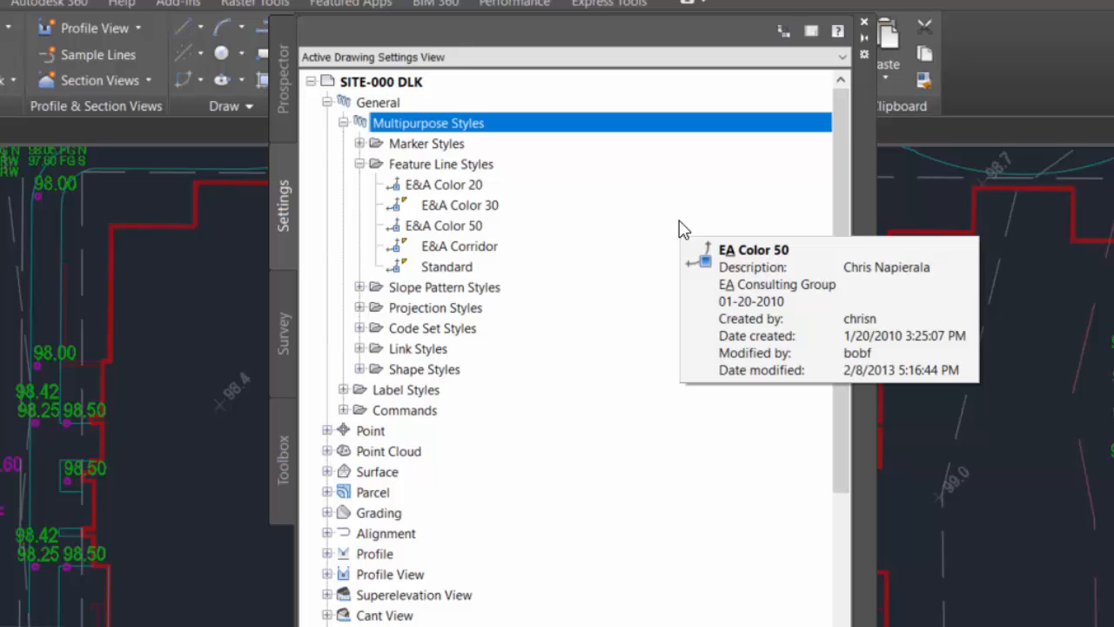
Copy the E&A Color 20 feature line style and bring the new style's dialog fully into view.
mouse_move(458, 192)
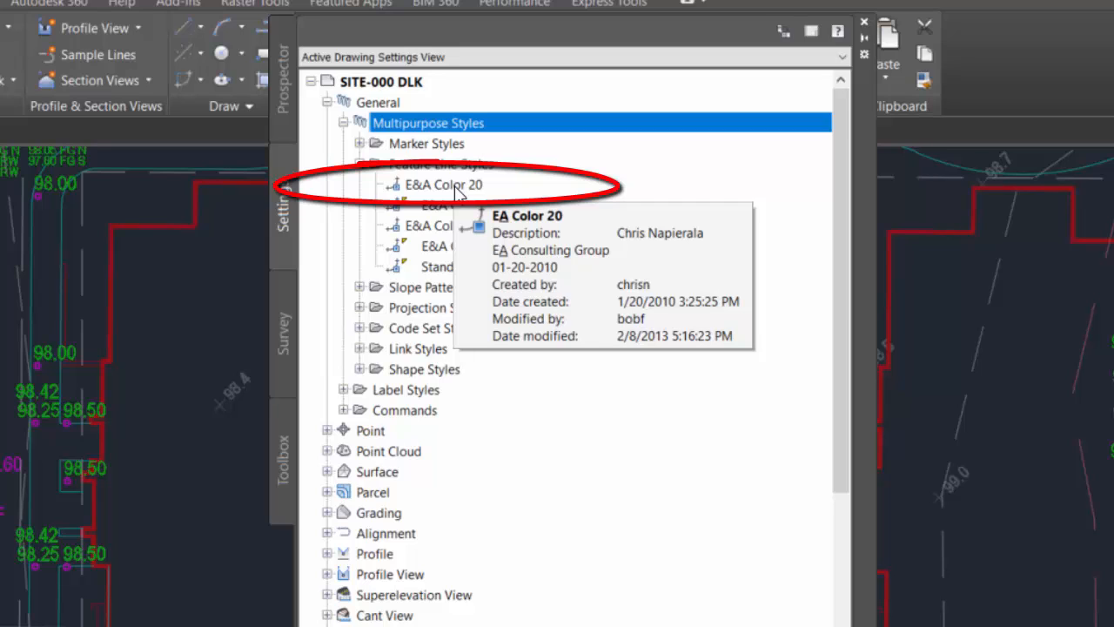
click(457, 190)
right_click(478, 187)
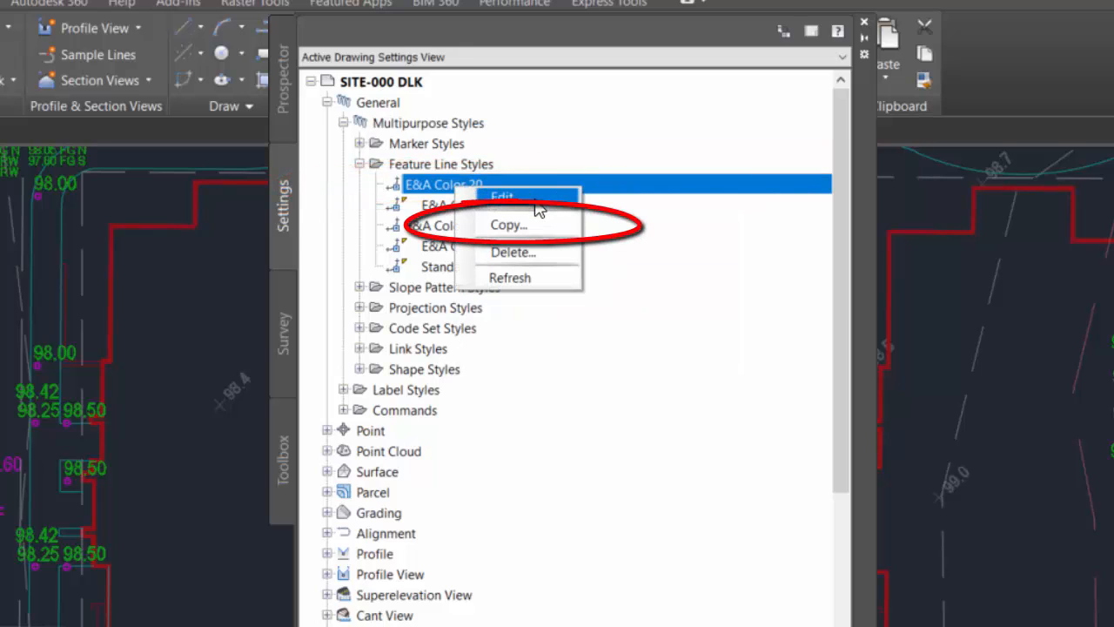
click(539, 224)
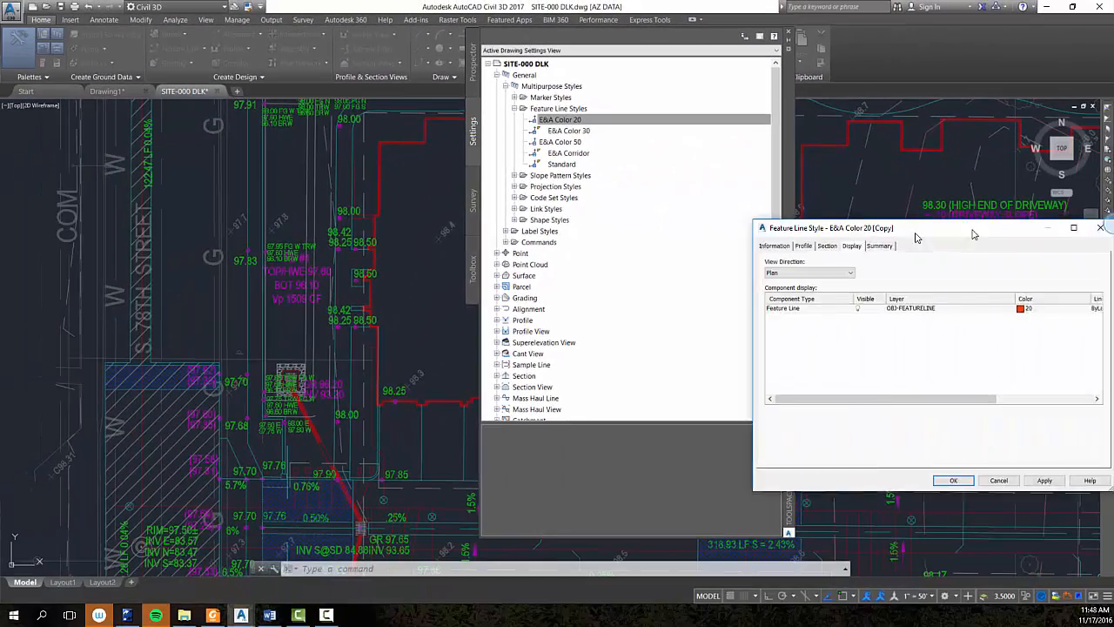
drag(973, 234, 631, 206)
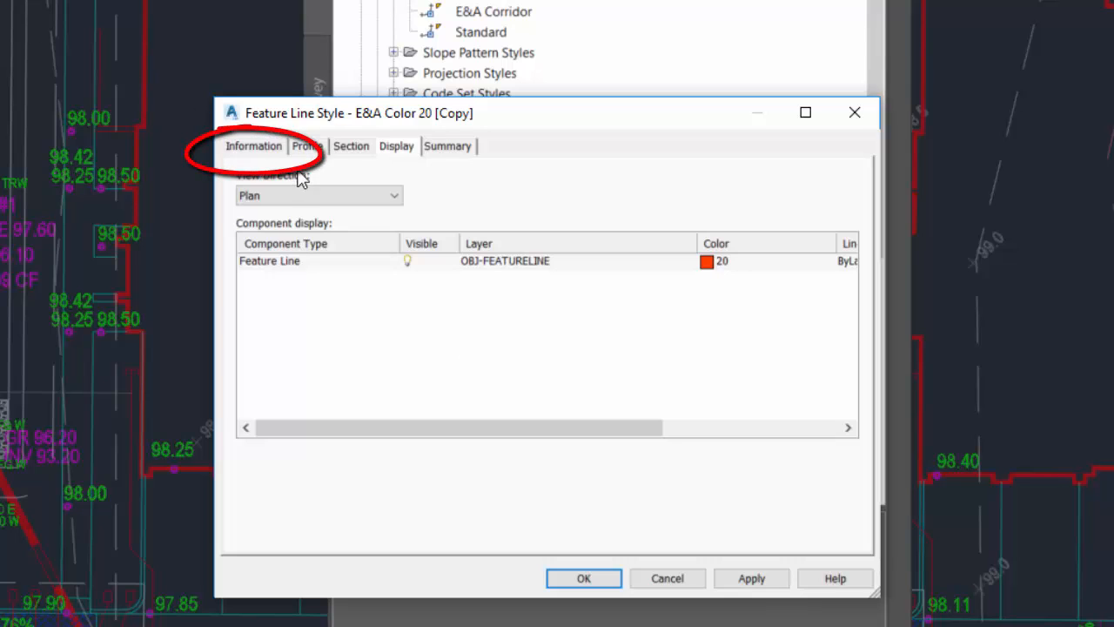
Name the copied feature line style E&A FG.
click(261, 148)
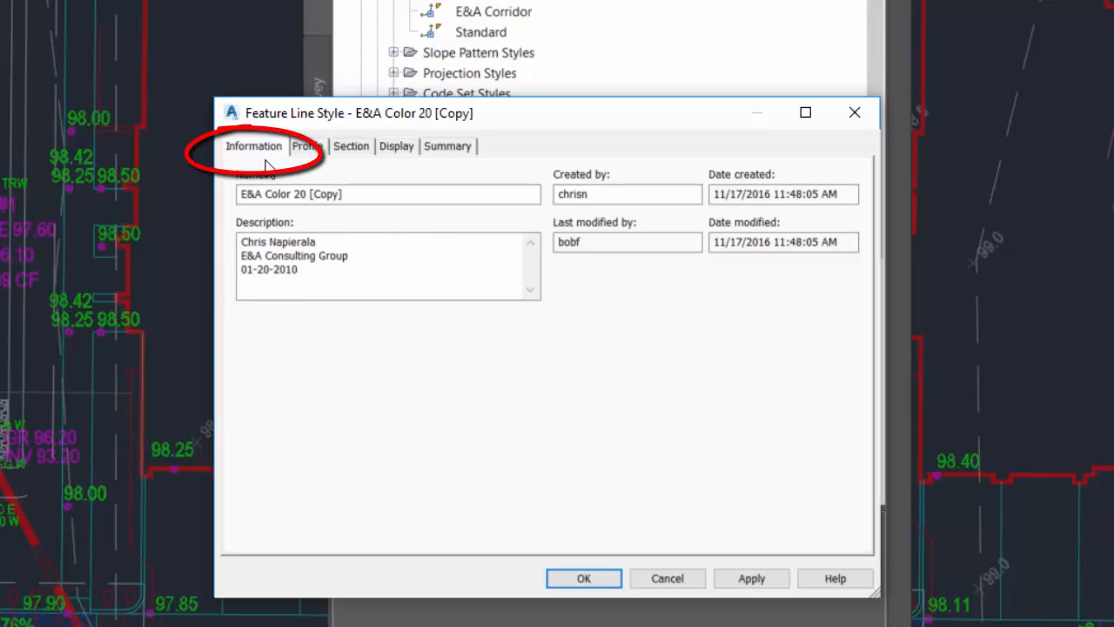
click(374, 195)
key(BackSpace)
key(BackSpace)
key(BackSpace)
key(BackSpace)
key(BackSpace)
key(BackSpace)
key(BackSpace)
key(BackSpace)
key(BackSpace)
key(BackSpace)
key(BackSpace)
key(BackSpace)
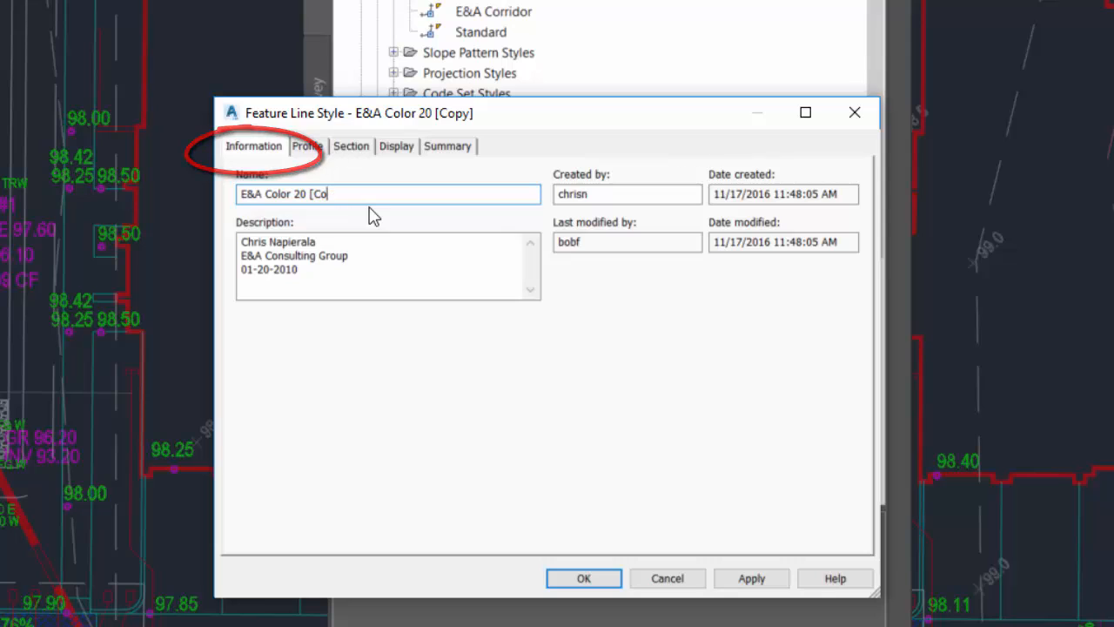
key(BackSpace)
key(BackSpace)
key(BackSpace)
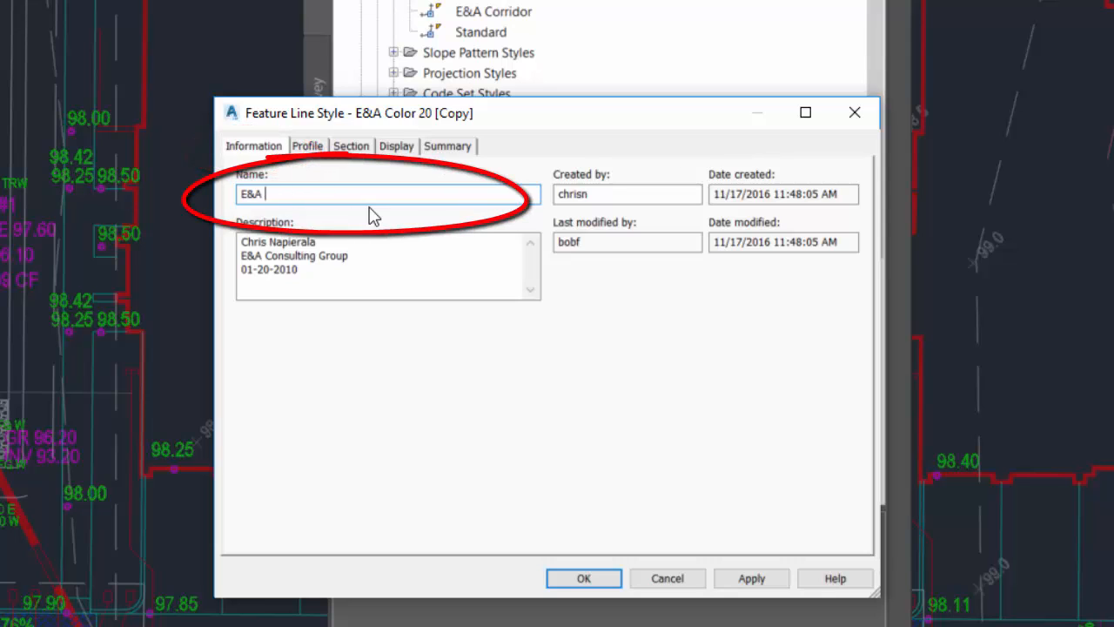
text(fg)
key(BackSpace)
key(BackSpace)
text(fg)
key(BackSpace)
key(BackSpace)
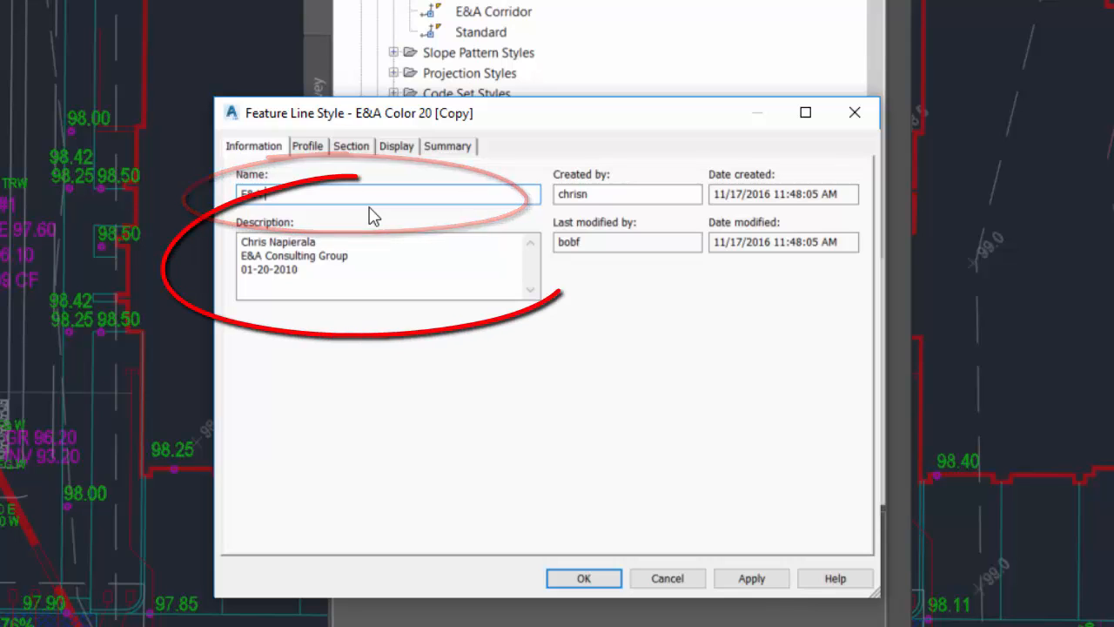
text(fg)
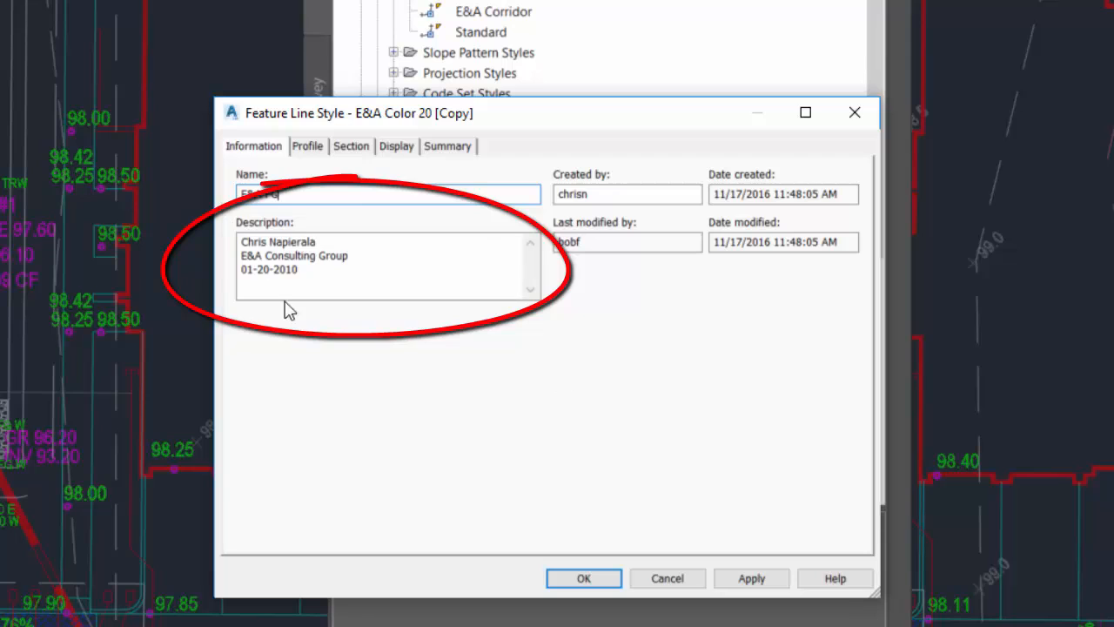
Replace the copied style's description with FG SITE DEISGN.
key(Tab)
key(Delete)
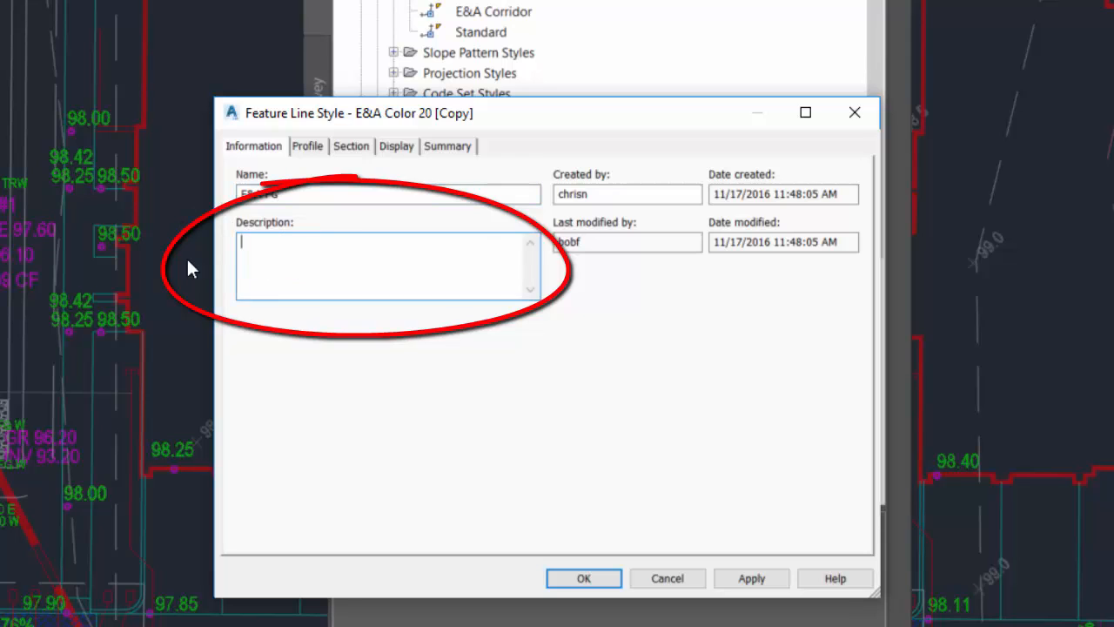
text(FG SITE DEISGN)
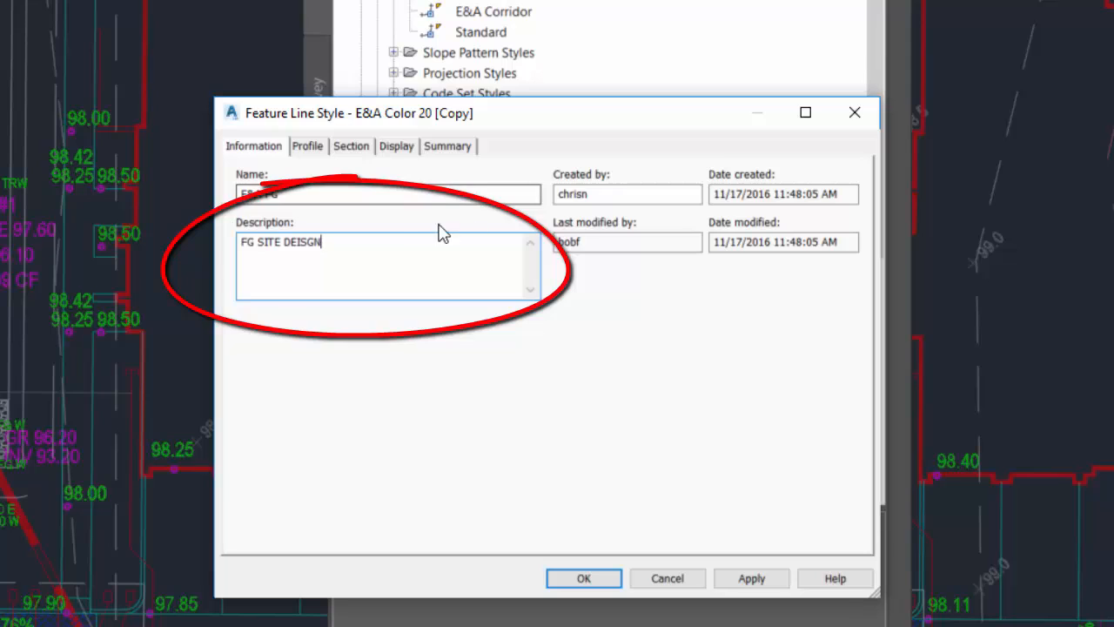
Correct the misspelled last word of the style's description so it reads FG SITE DESIGN.
key(BackSpace)
key(BackSpace)
key(BackSpace)
key(BackSpace)
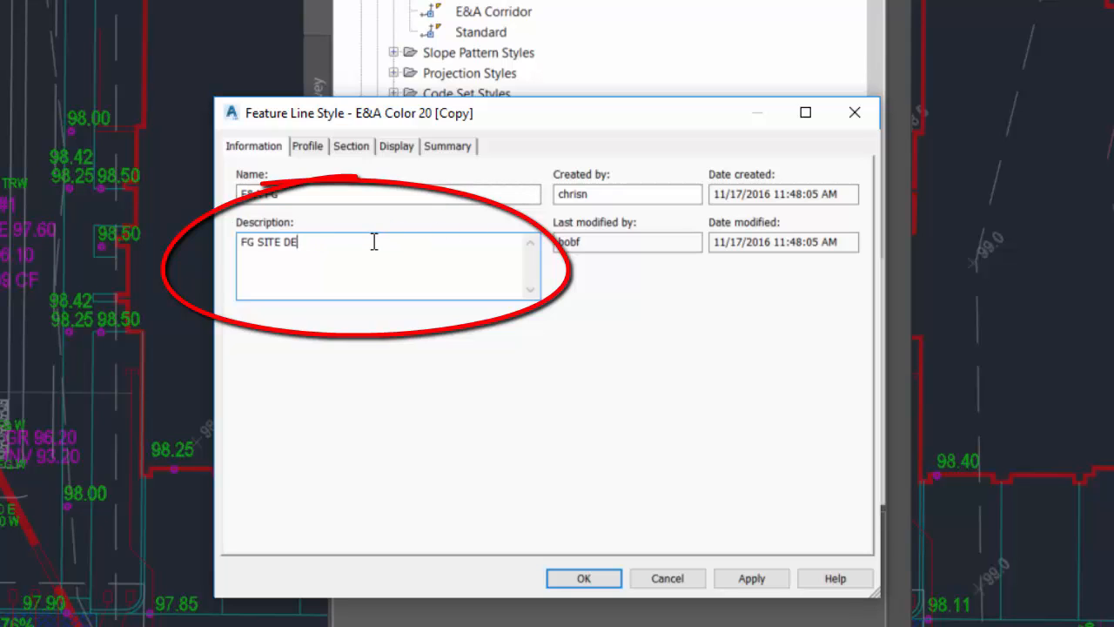
text(SIGN)
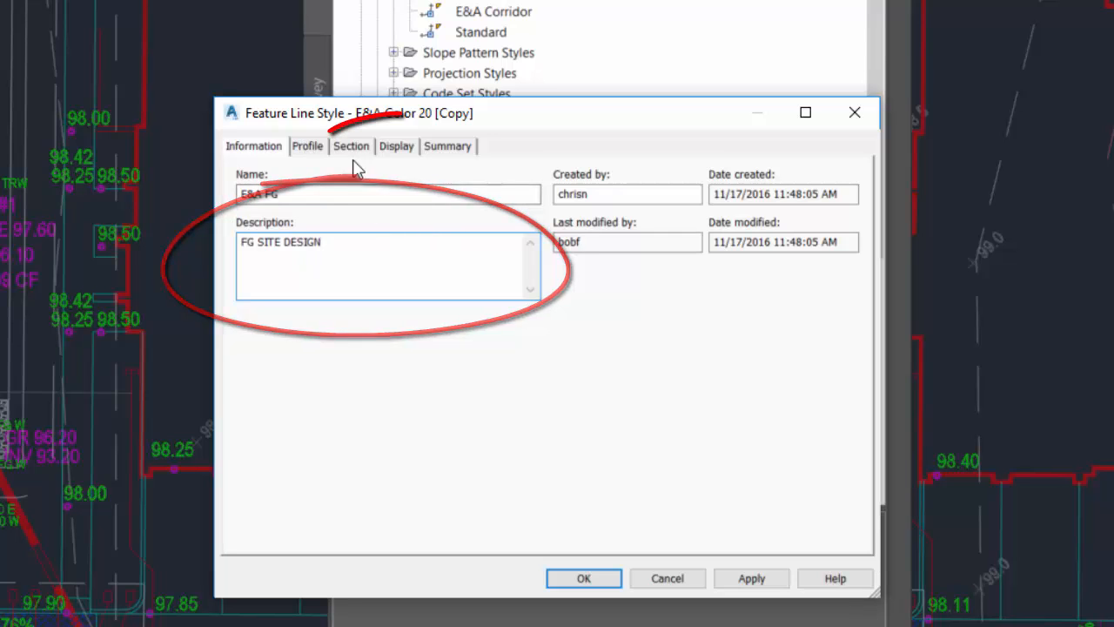
Set the Feature Line component's plan display color to green (index color 3) in the E&A FG style.
click(396, 147)
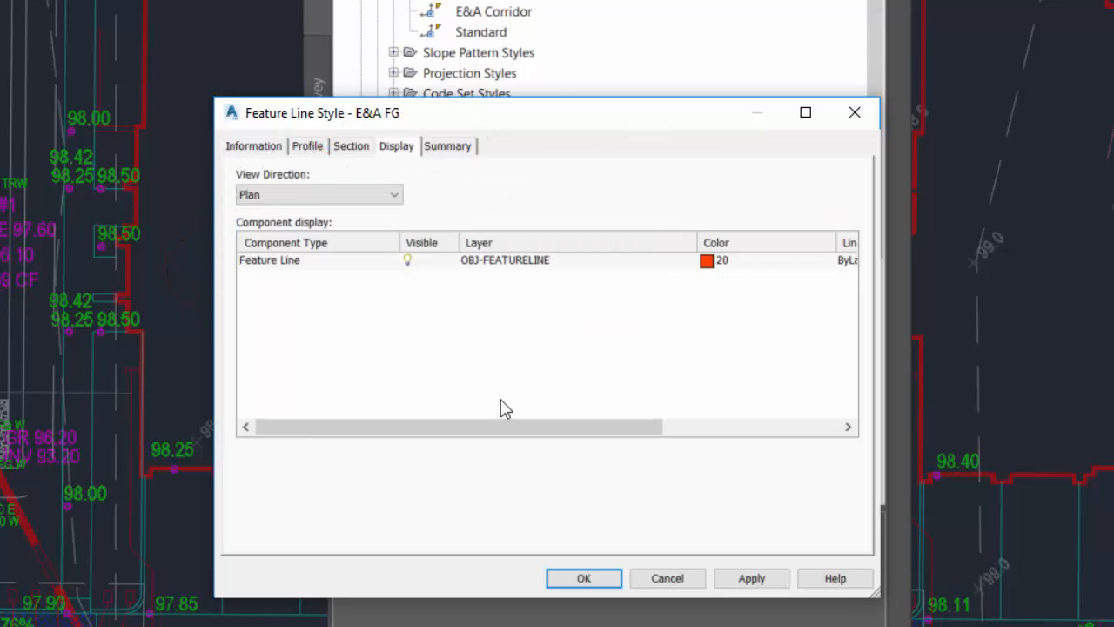
click(715, 265)
click(714, 265)
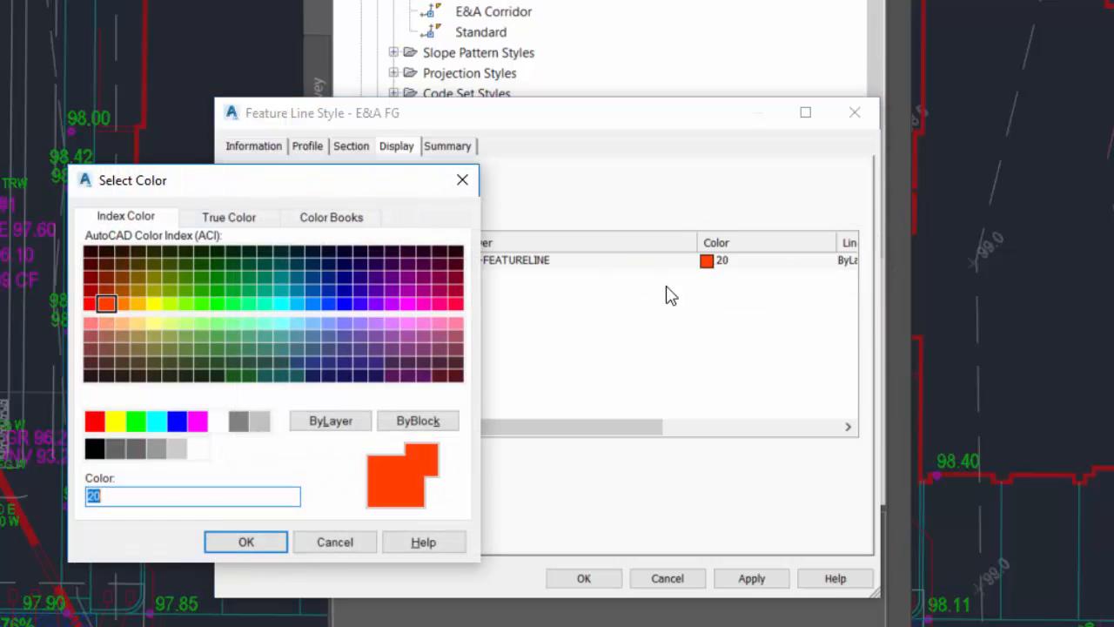
click(135, 420)
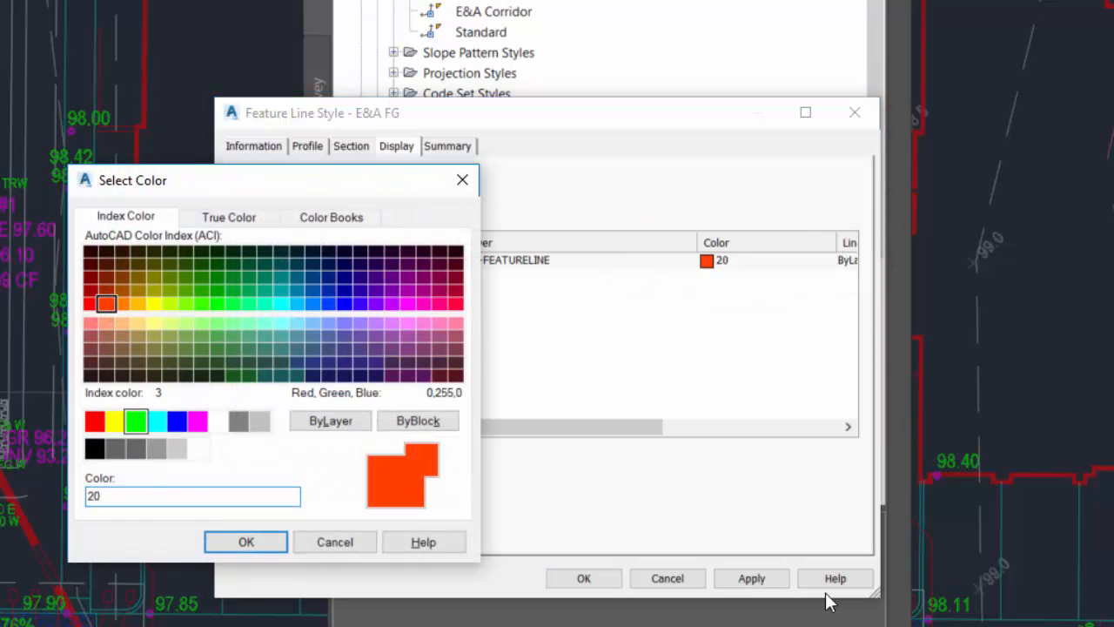
click(249, 537)
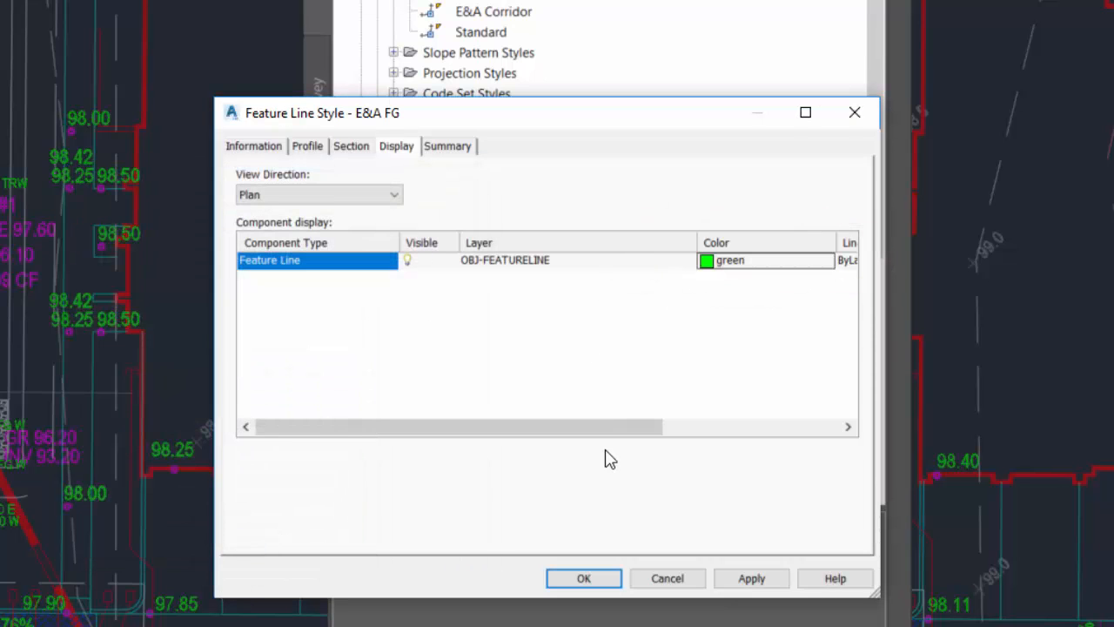
Set the Feature Line component's linetype to FENCE_LINE3 from the linetypes in the drawing.
drag(644, 426, 722, 400)
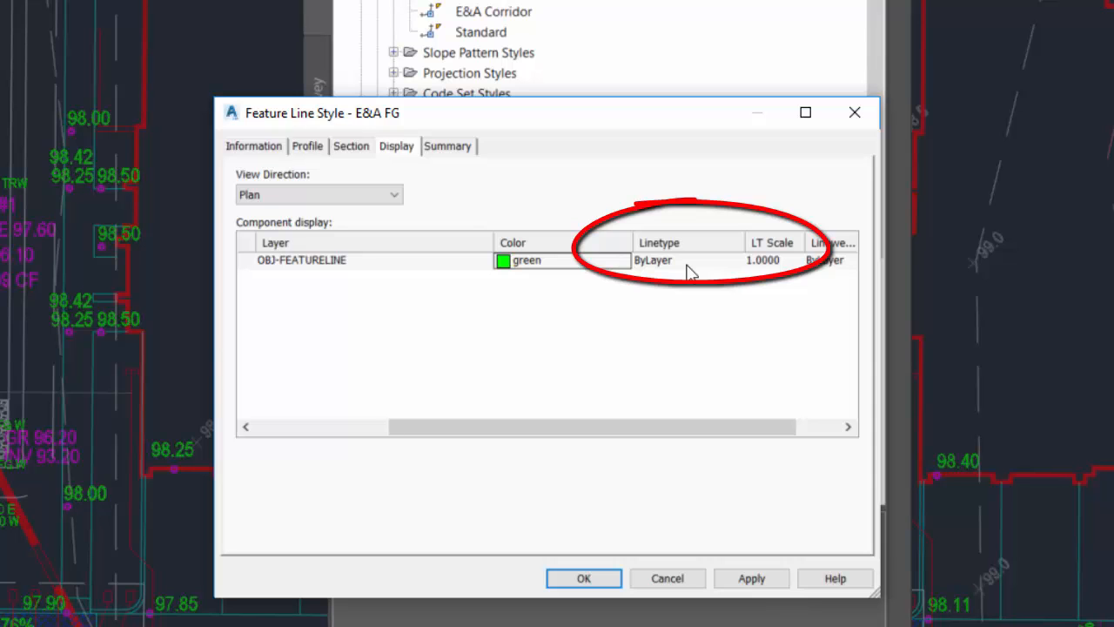
click(687, 270)
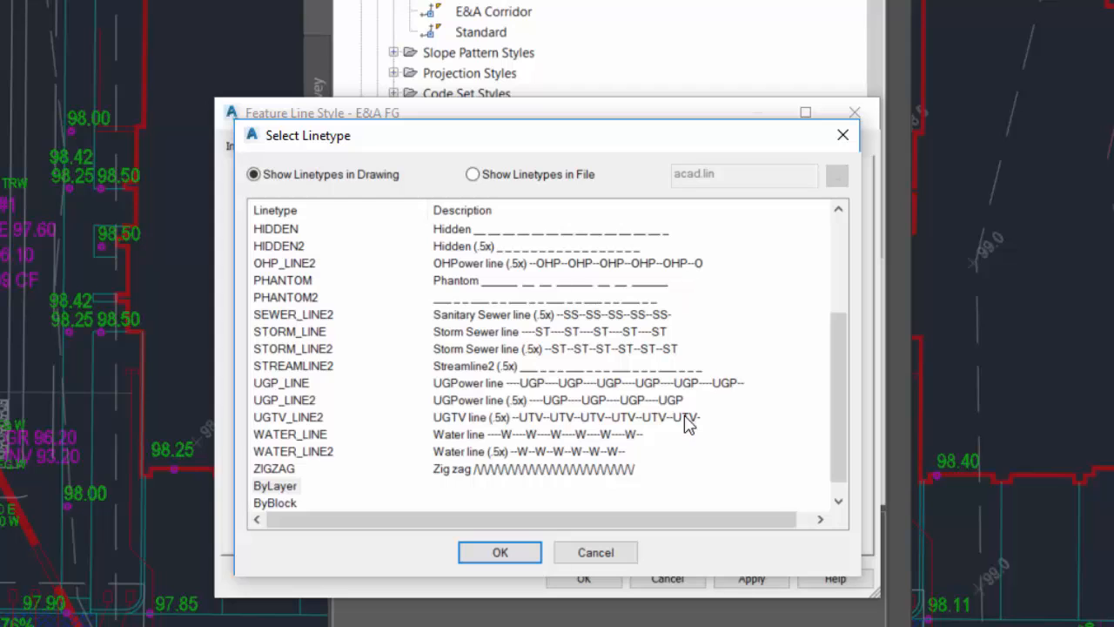
drag(840, 420, 828, 353)
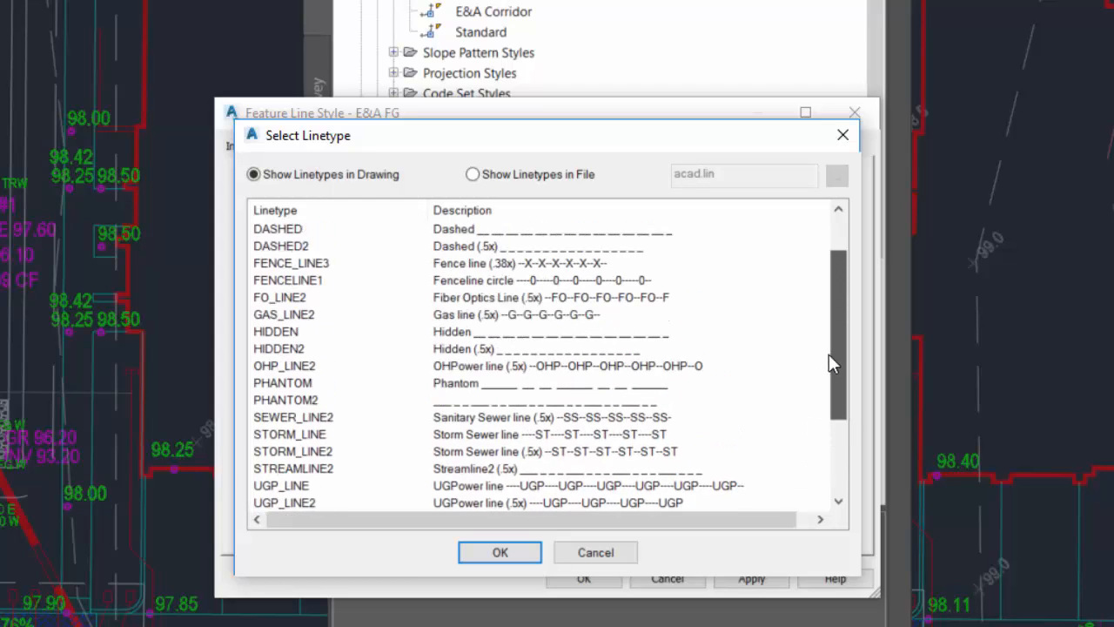
click(305, 264)
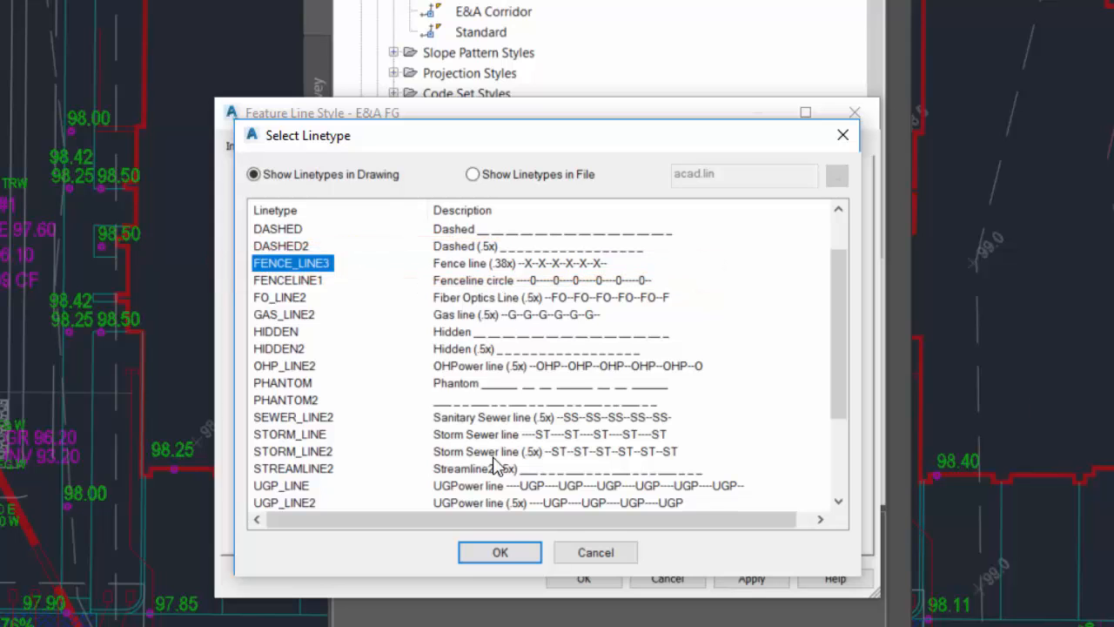
click(509, 557)
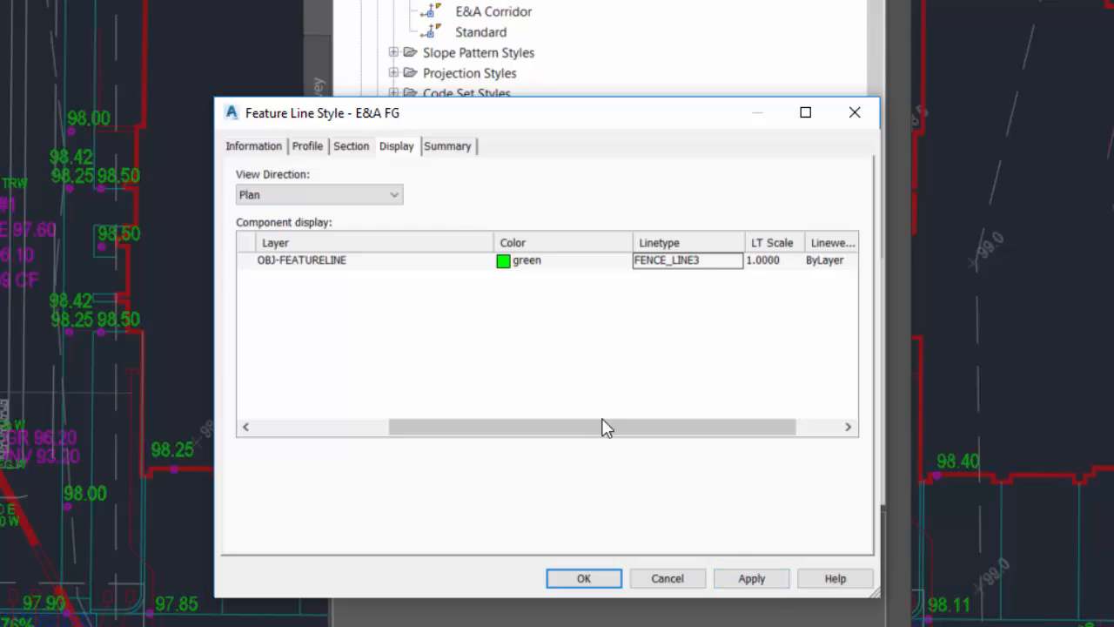
Review the E&A FG style's name, description and display properties, and save the style.
drag(601, 426, 423, 443)
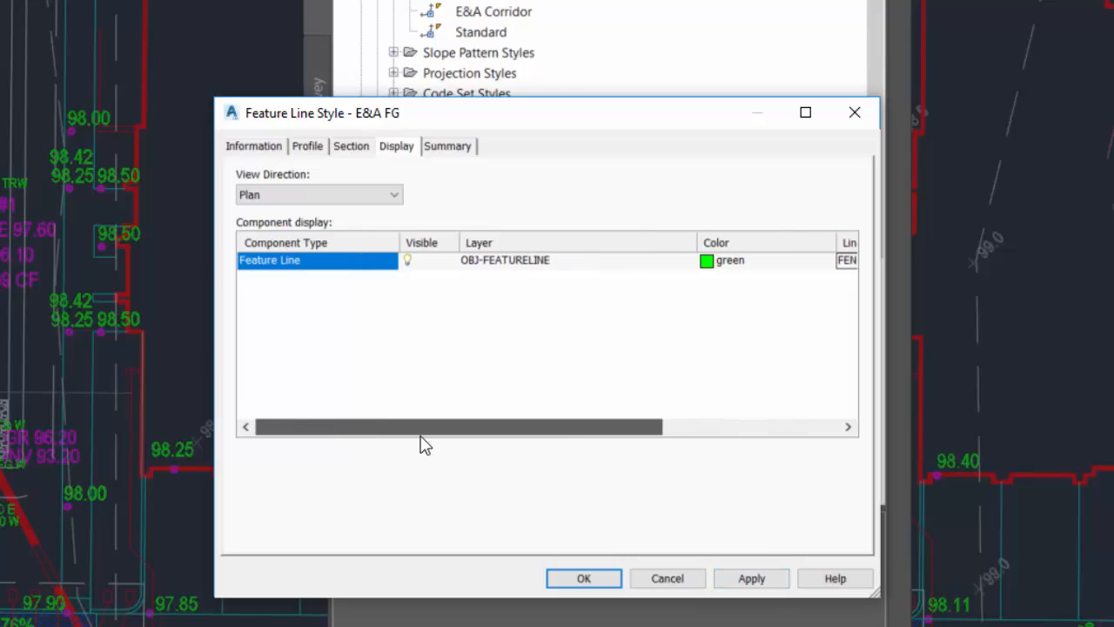
click(253, 147)
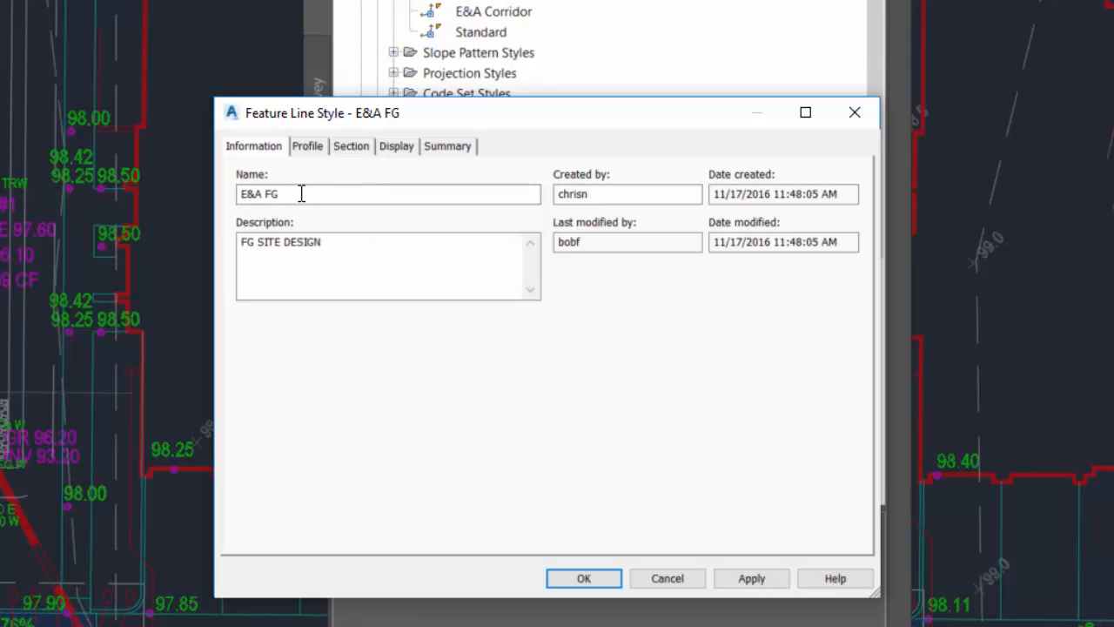
click(399, 145)
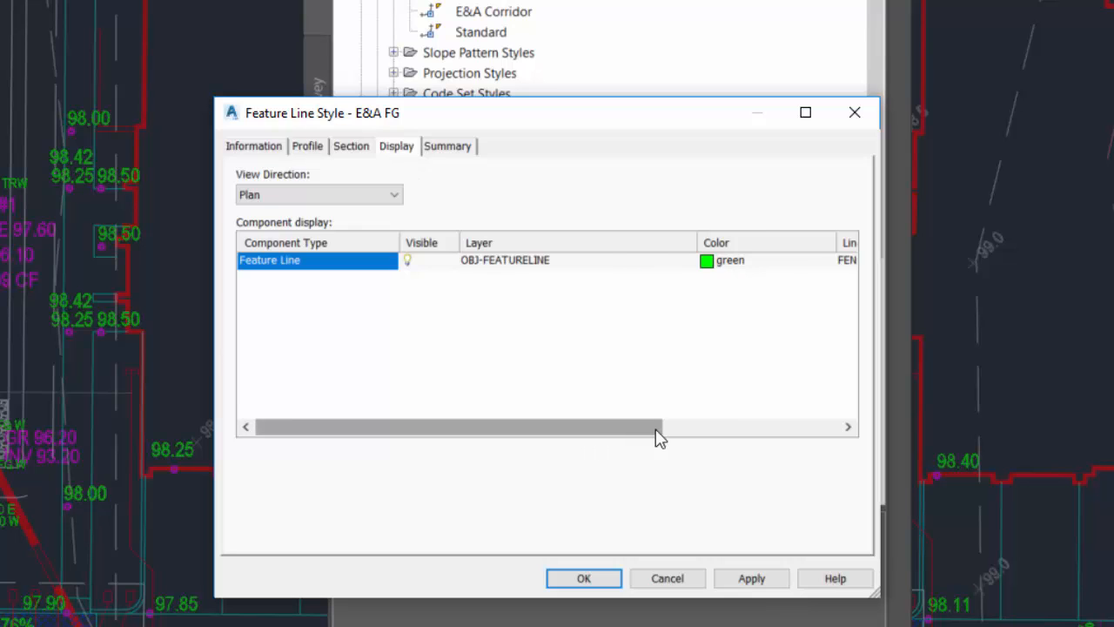
drag(656, 427, 778, 427)
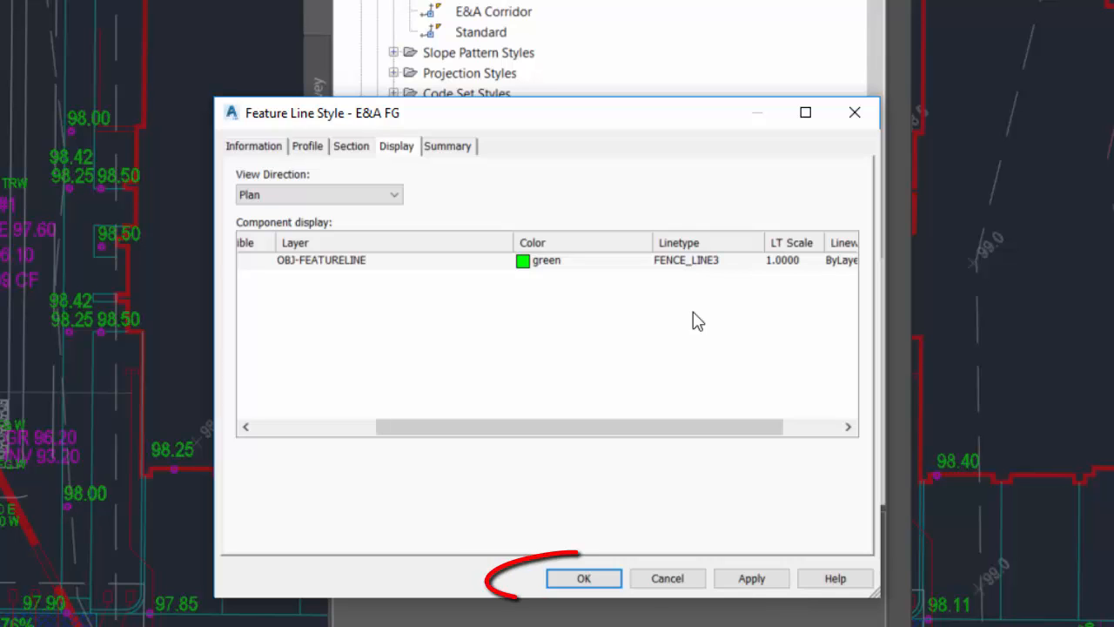
click(579, 578)
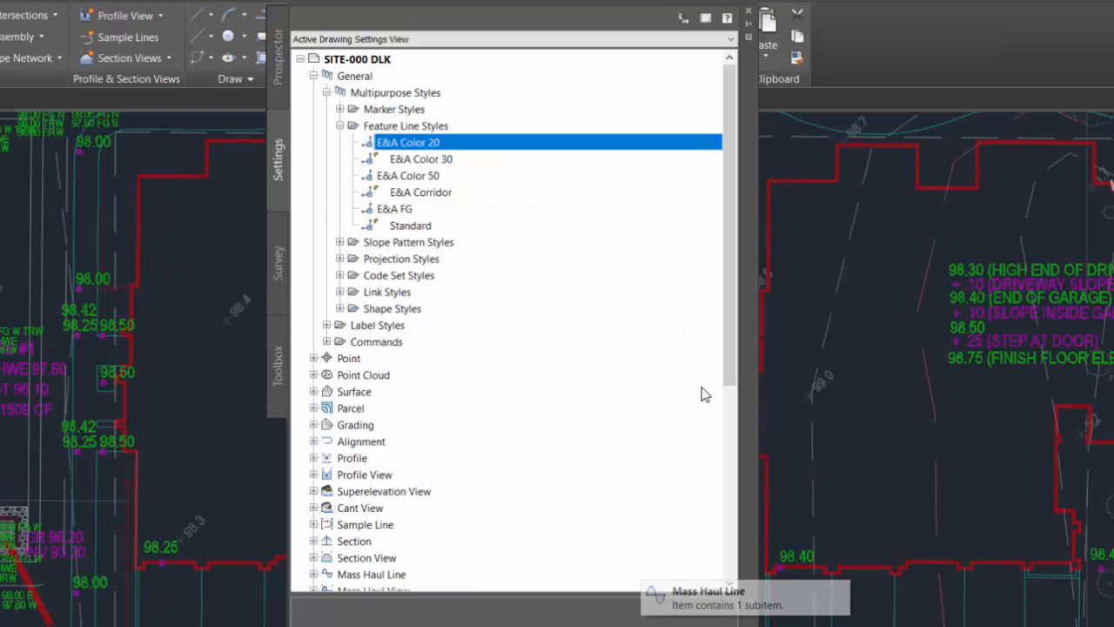
Collapse the Multipurpose Styles and General settings, and list the Commands under the Grading settings.
scroll(731, 356, down, 1)
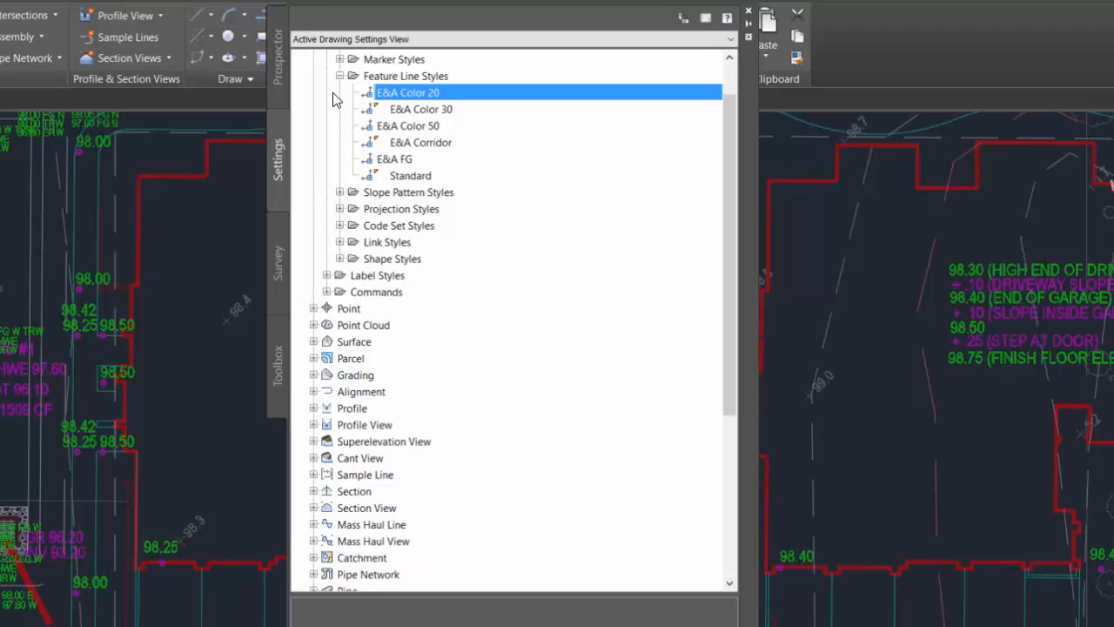
scroll(731, 313, up, 1)
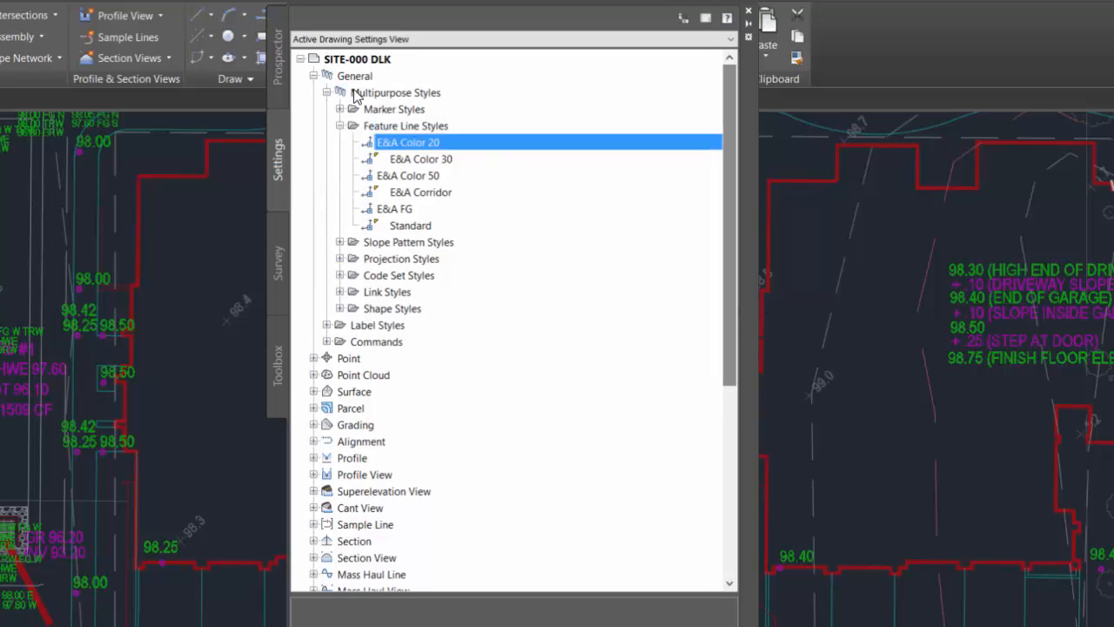
click(325, 92)
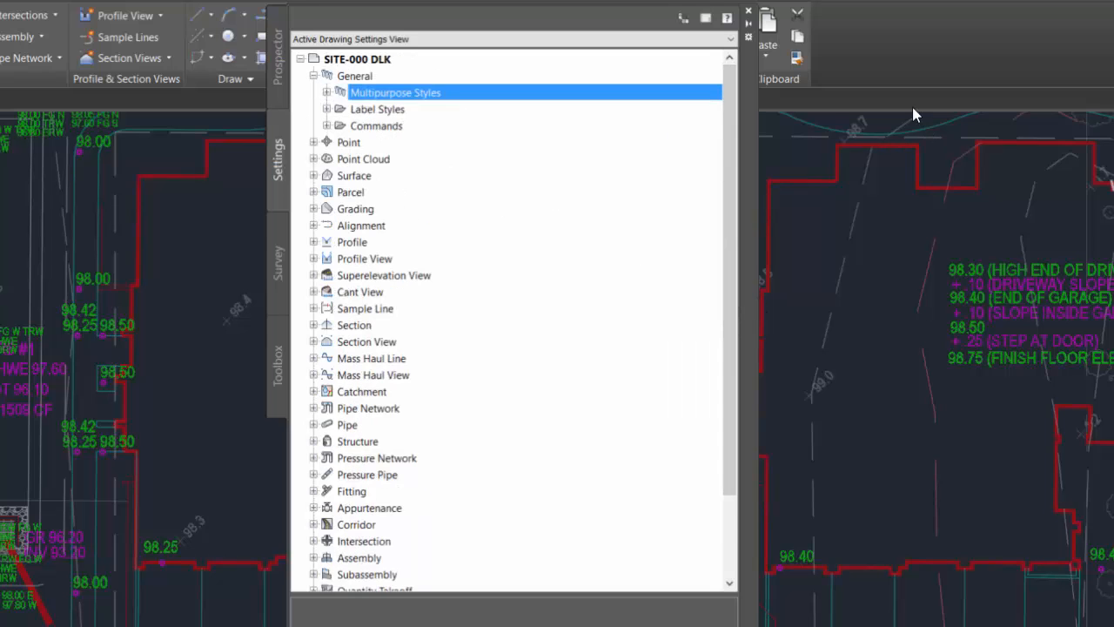
click(313, 76)
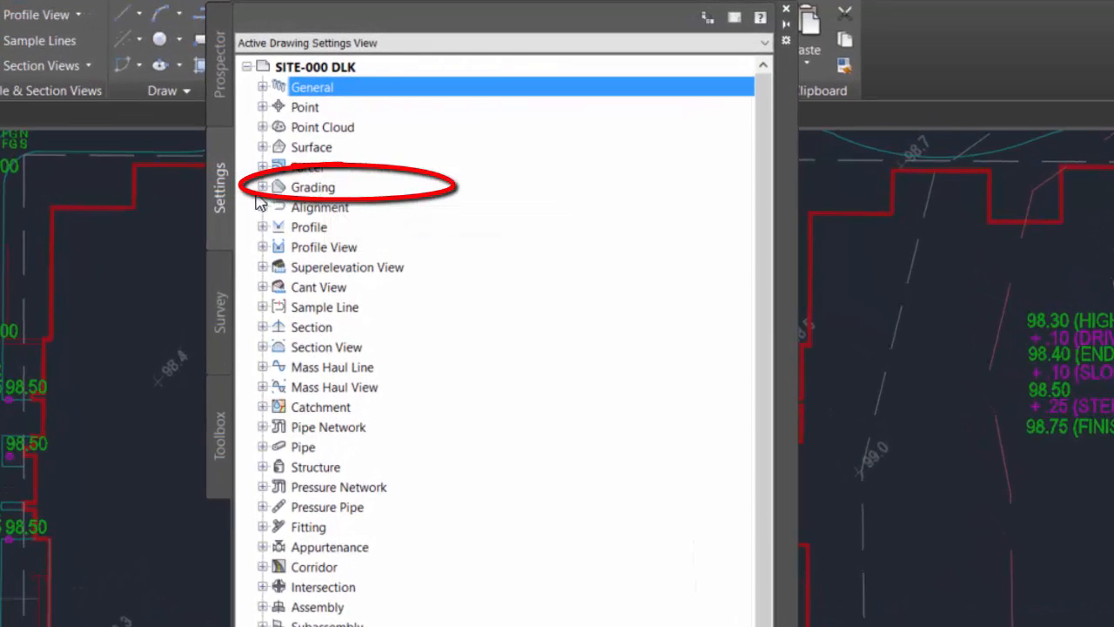
click(263, 187)
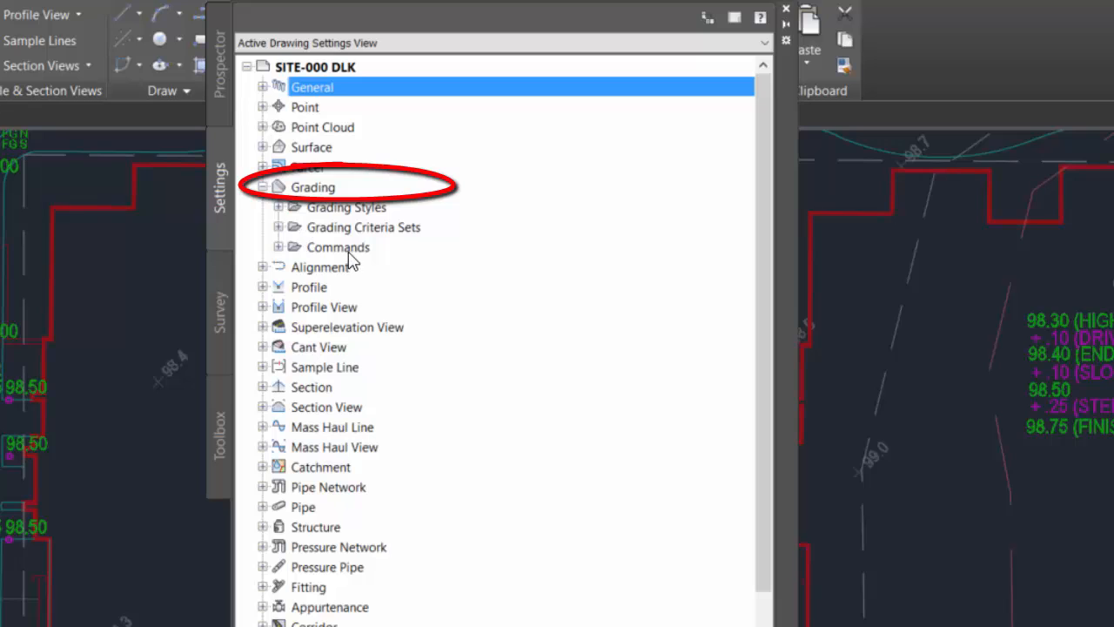
click(279, 247)
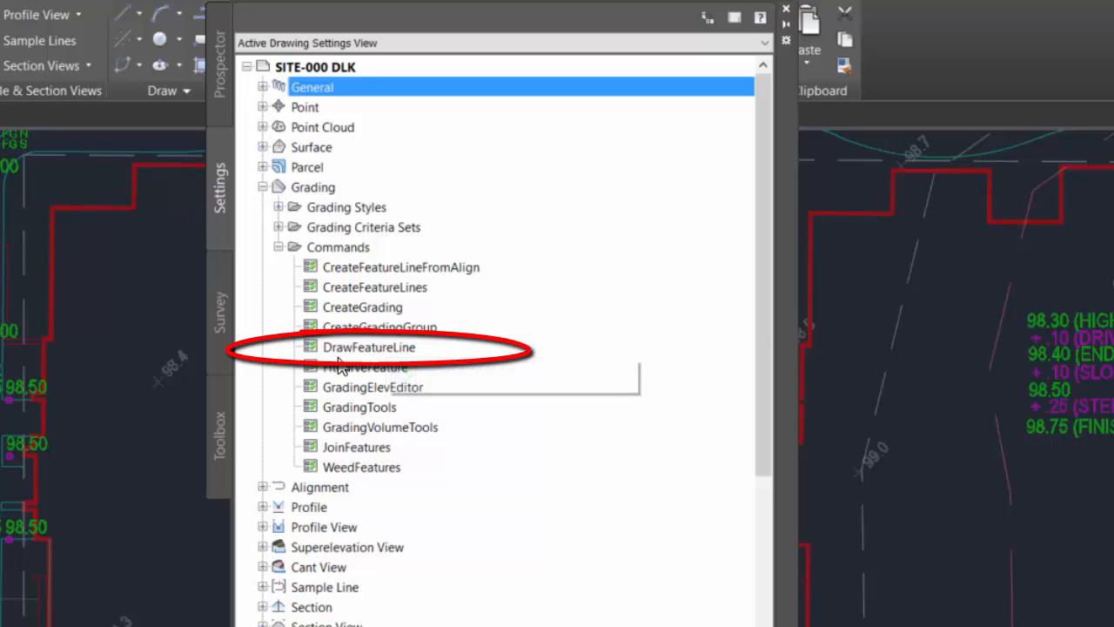
Open the command settings of DrawFeatureLine for editing.
click(388, 348)
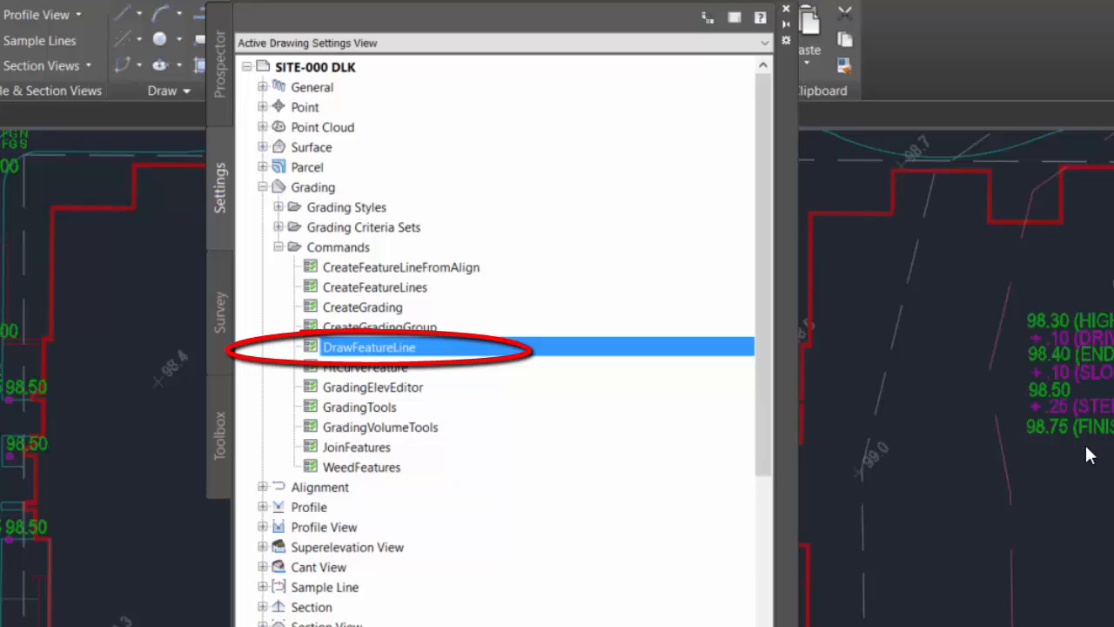
right_click(348, 347)
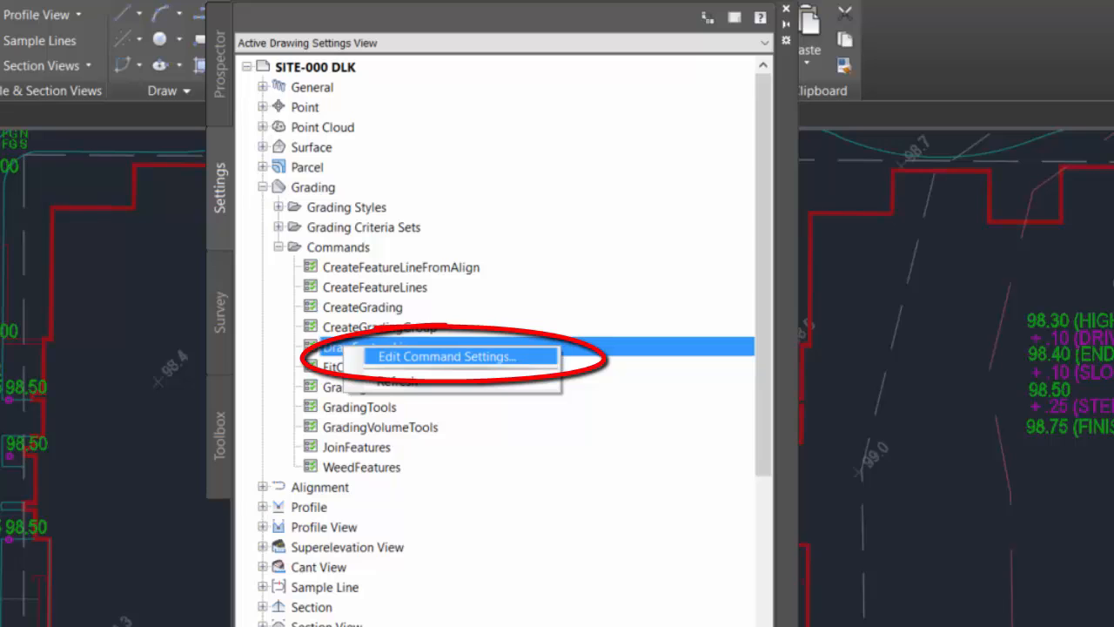
click(526, 365)
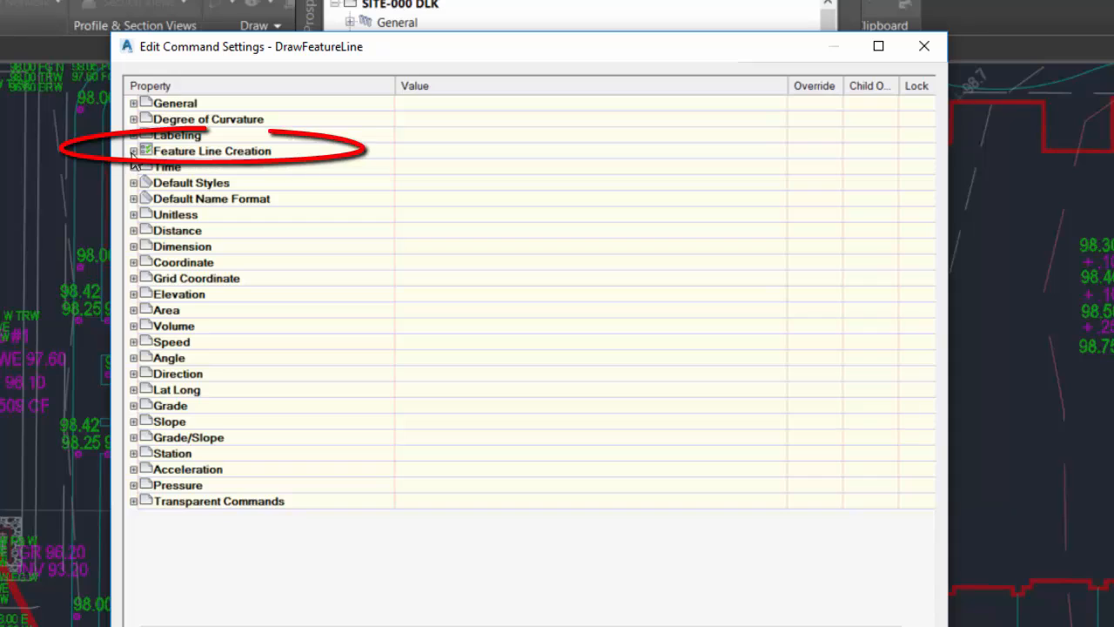
Expand Feature Line Creation and set Feature Line Name to True.
click(209, 150)
click(133, 150)
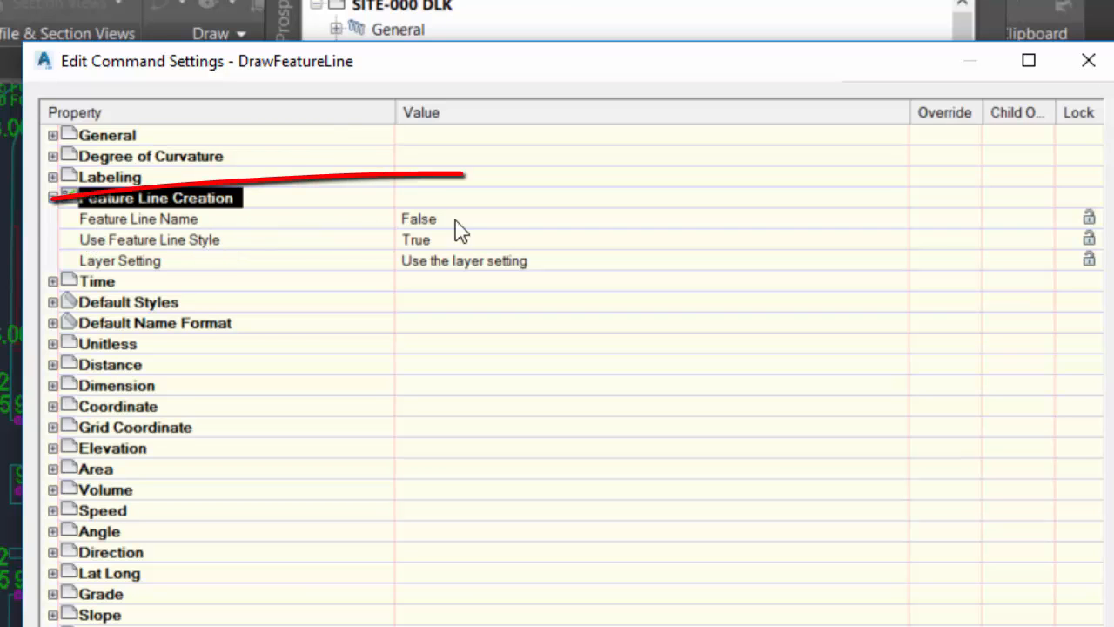
click(490, 218)
click(896, 217)
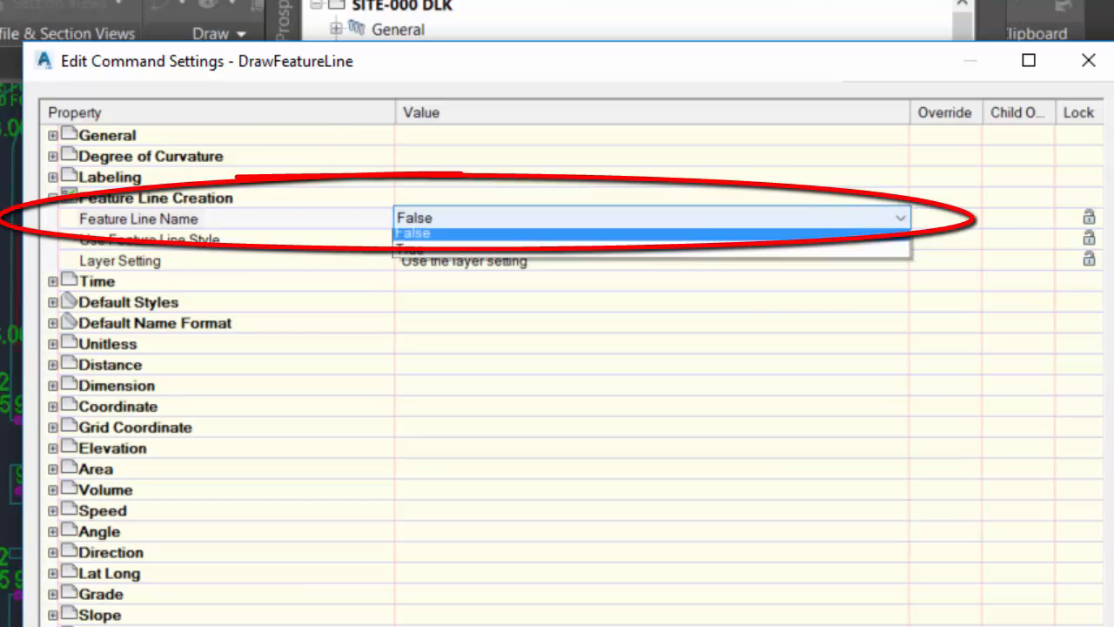
click(435, 254)
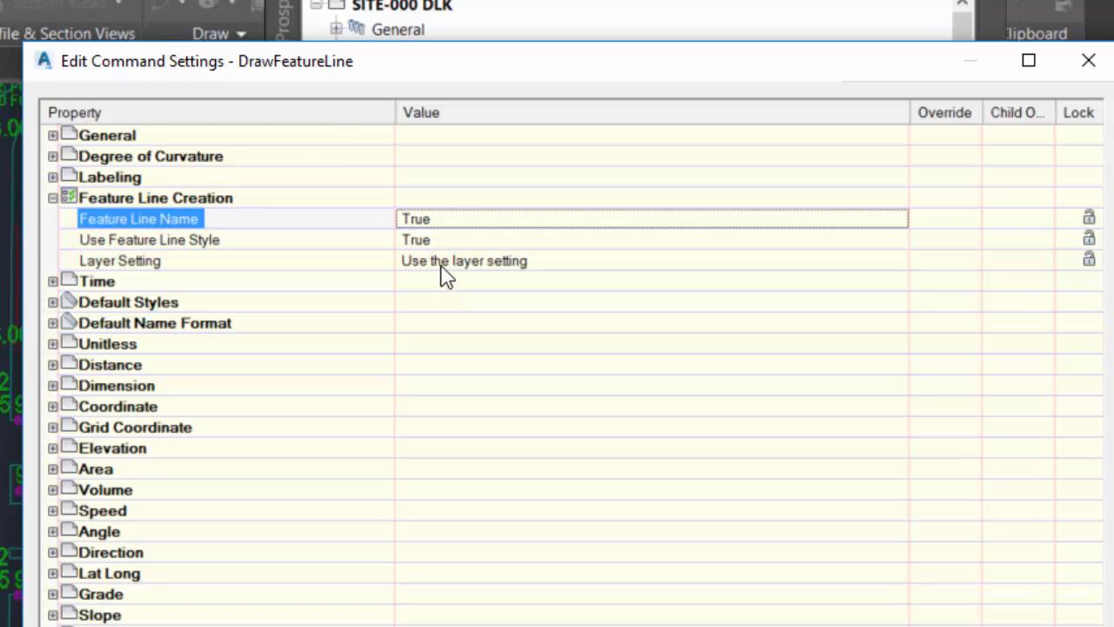
Expand Default Styles and set the default Feature Line Style to E&A FG.
click(53, 302)
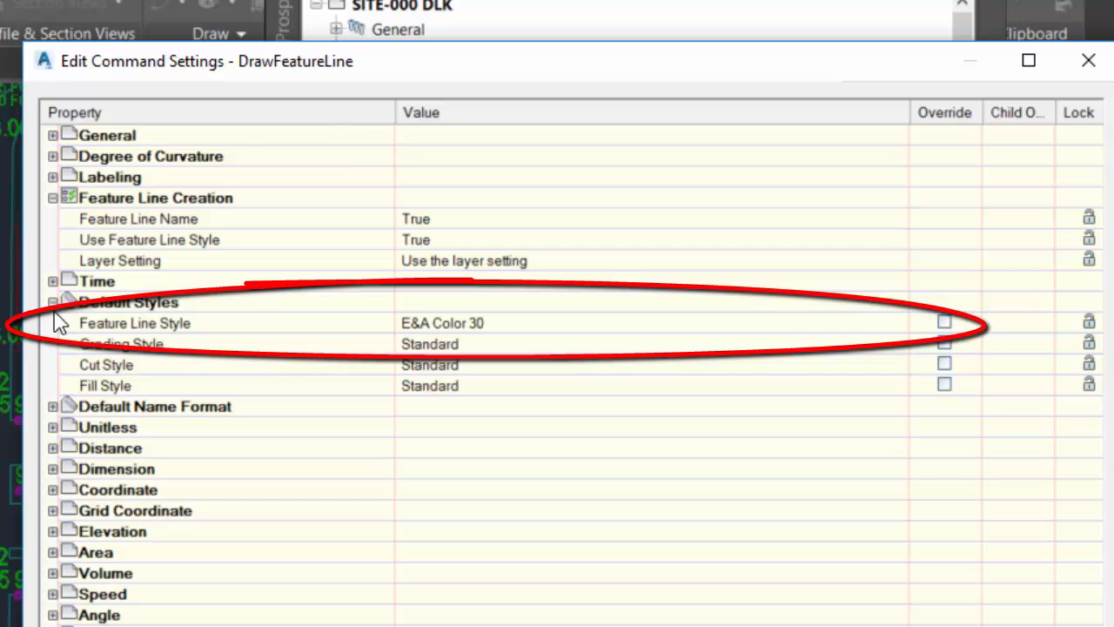
click(531, 323)
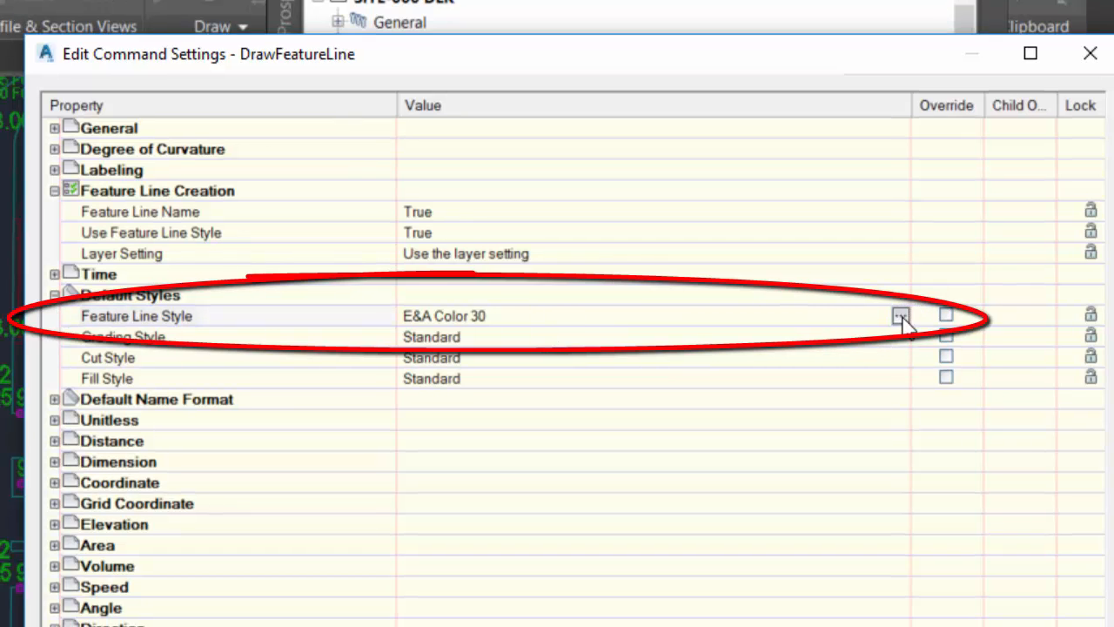
click(899, 321)
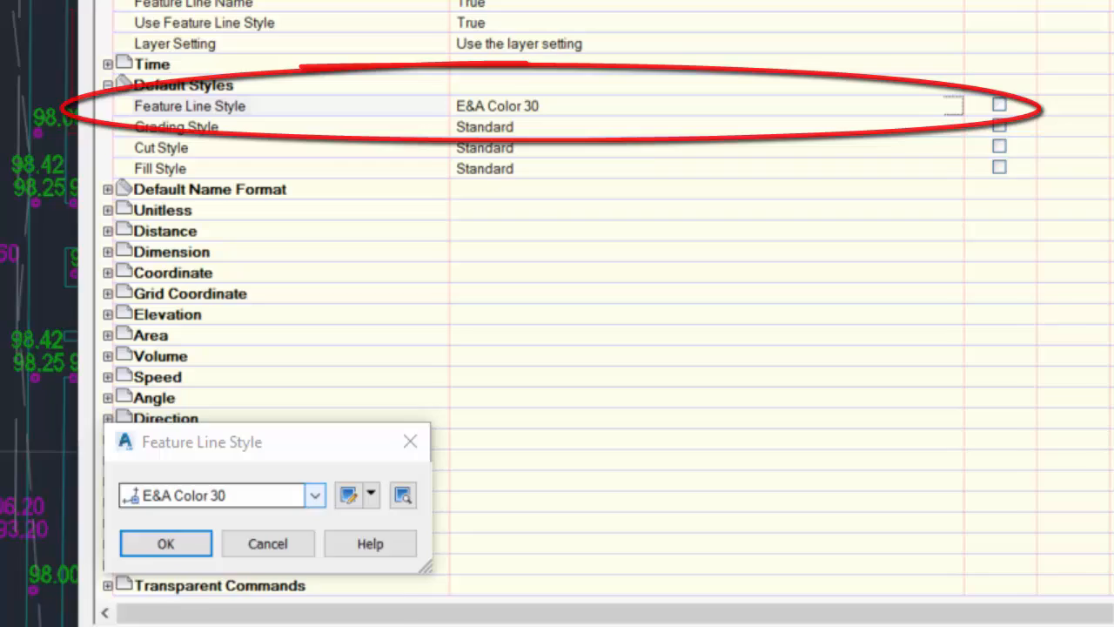
click(312, 500)
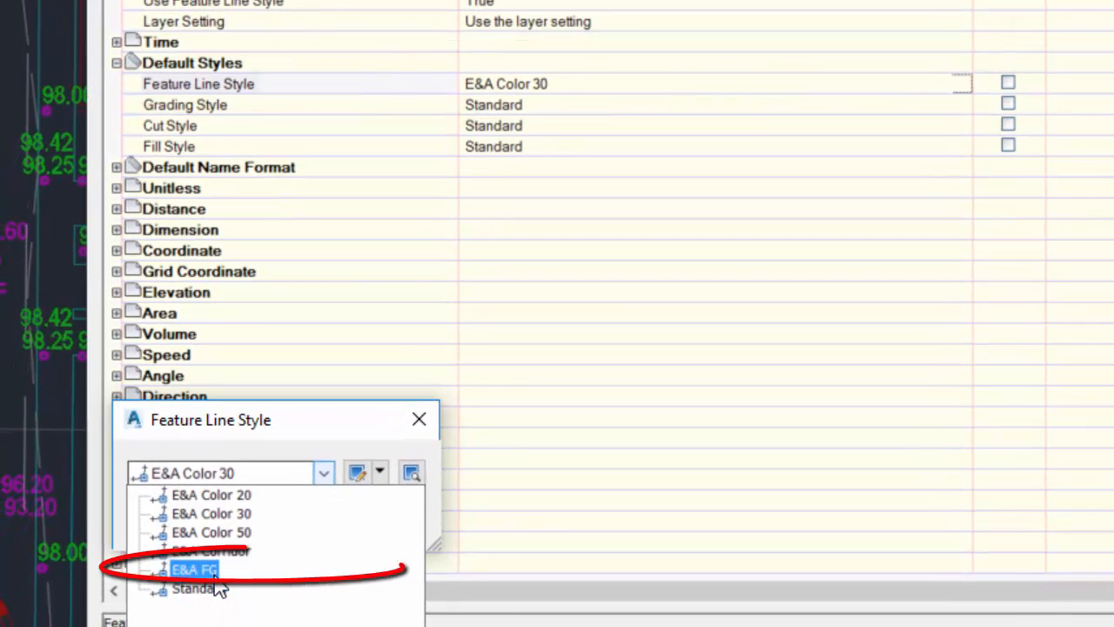
click(200, 571)
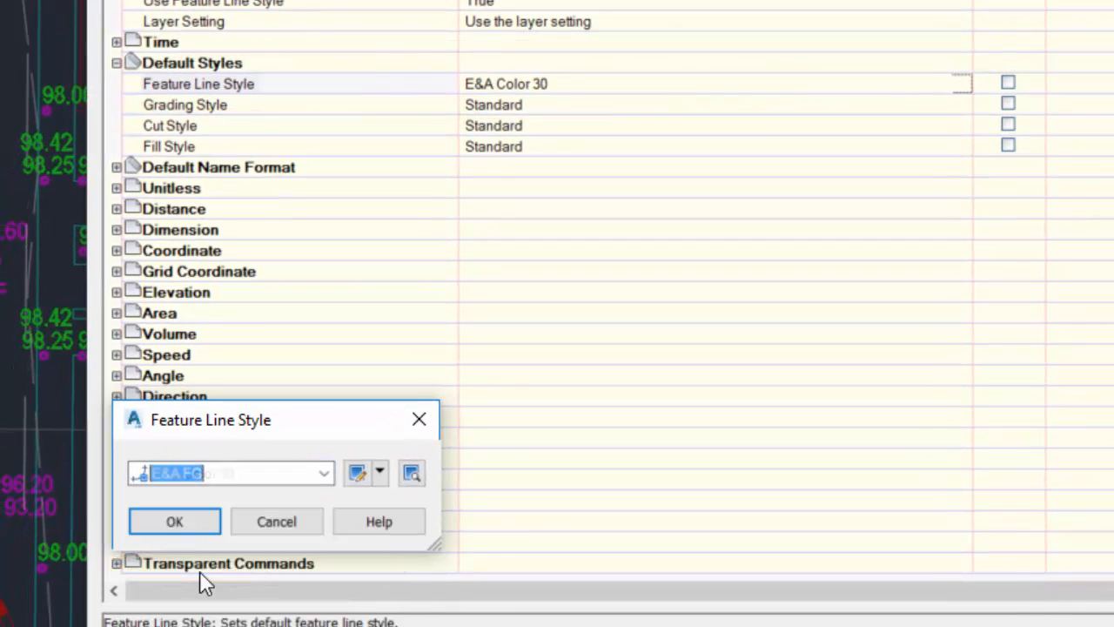
click(193, 530)
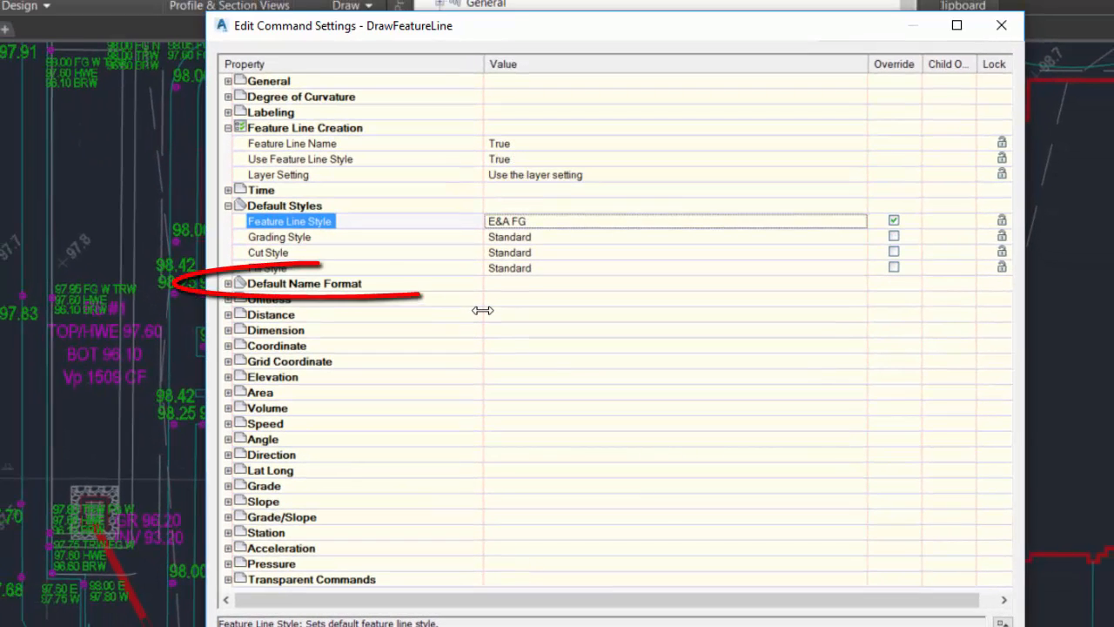
Under Default Name Format, set the Feature Line Name Template to FG <[Next Counter(CP)]> and accept the DrawFeatureLine settings.
click(228, 283)
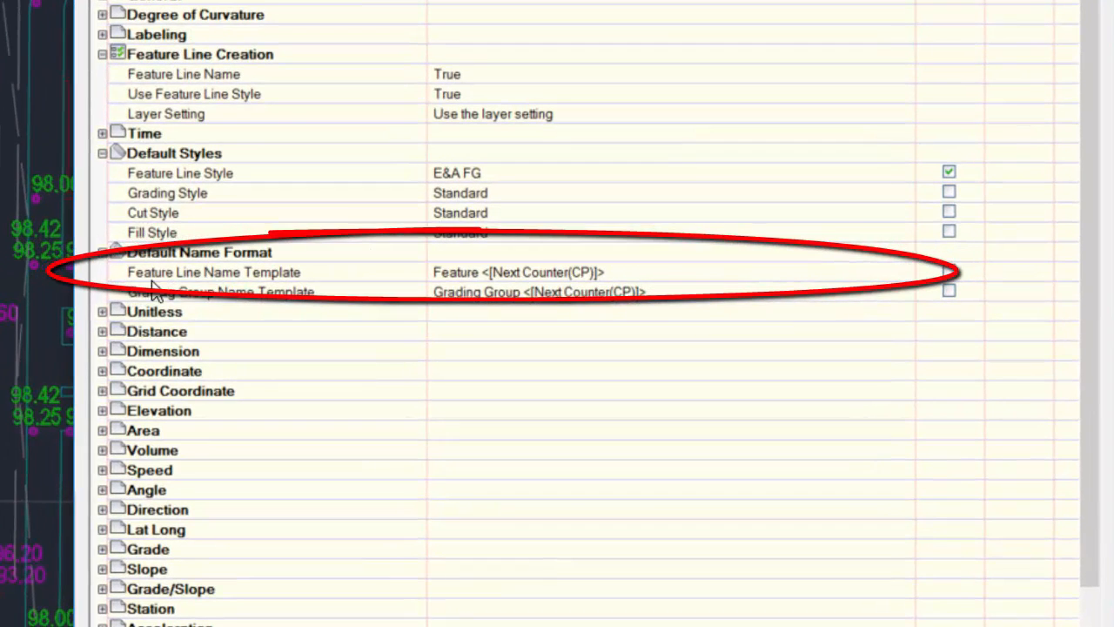
click(663, 272)
click(906, 272)
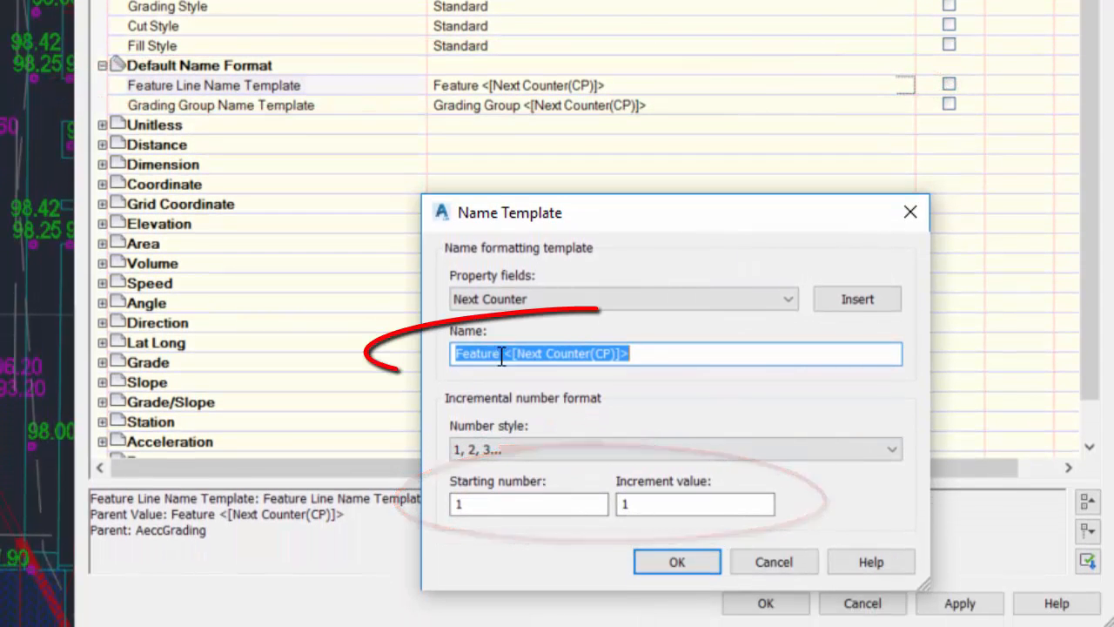
double_click(475, 353)
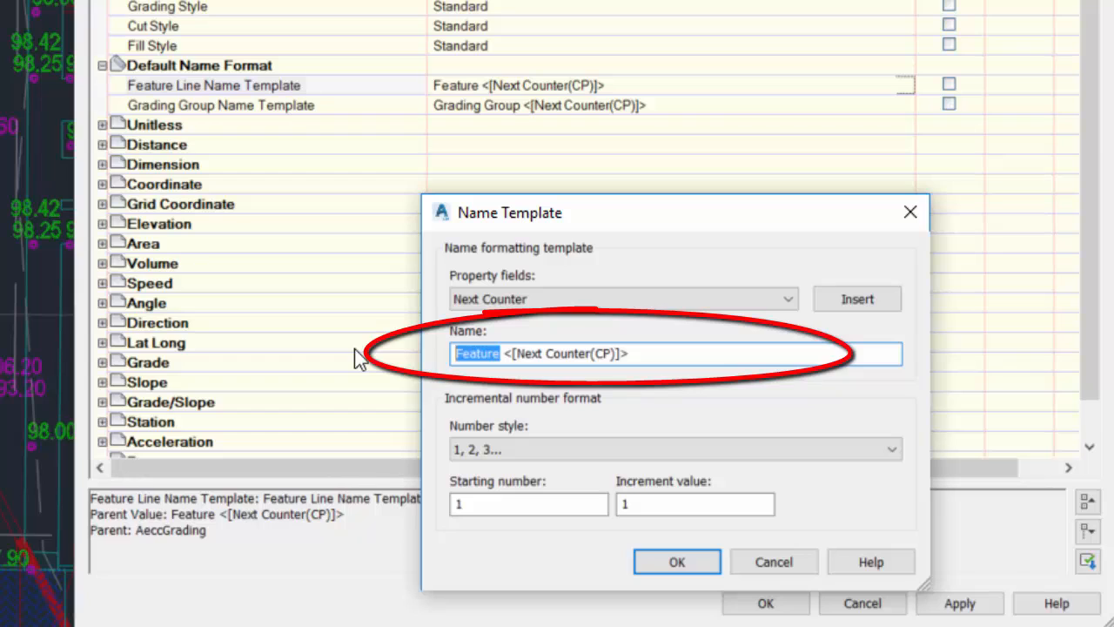
key(Delete)
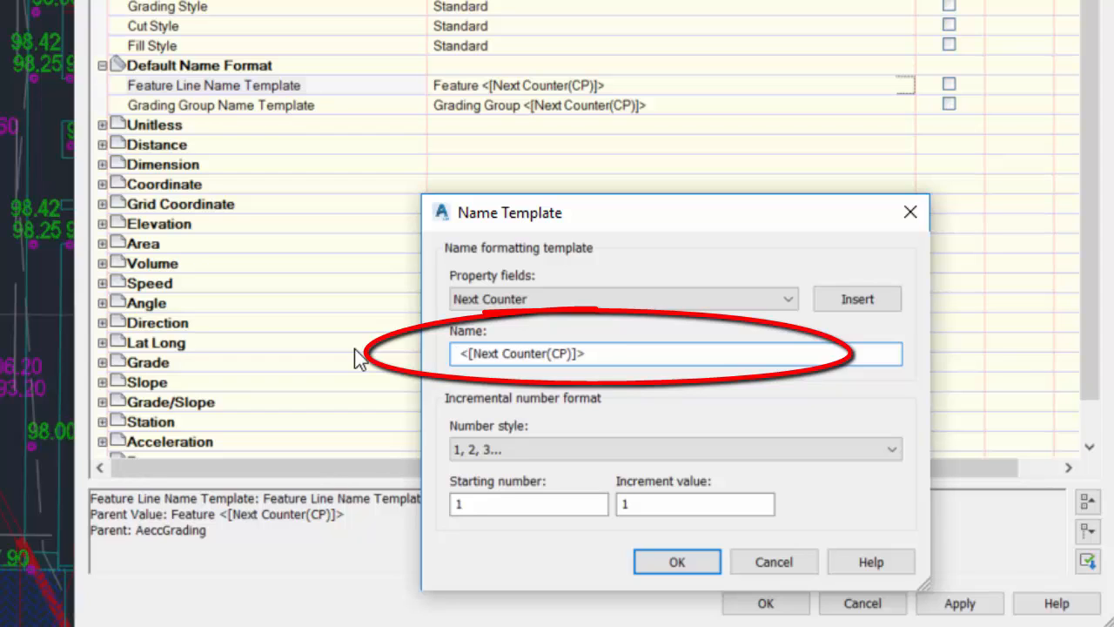
text(fg)
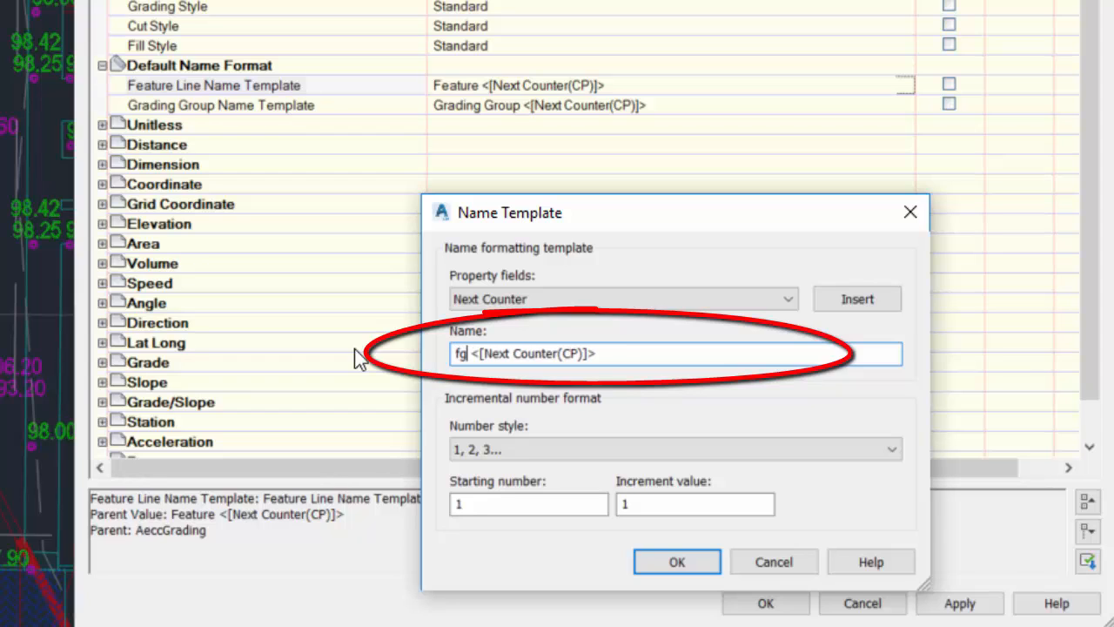
key(BackSpace)
key(BackSpace)
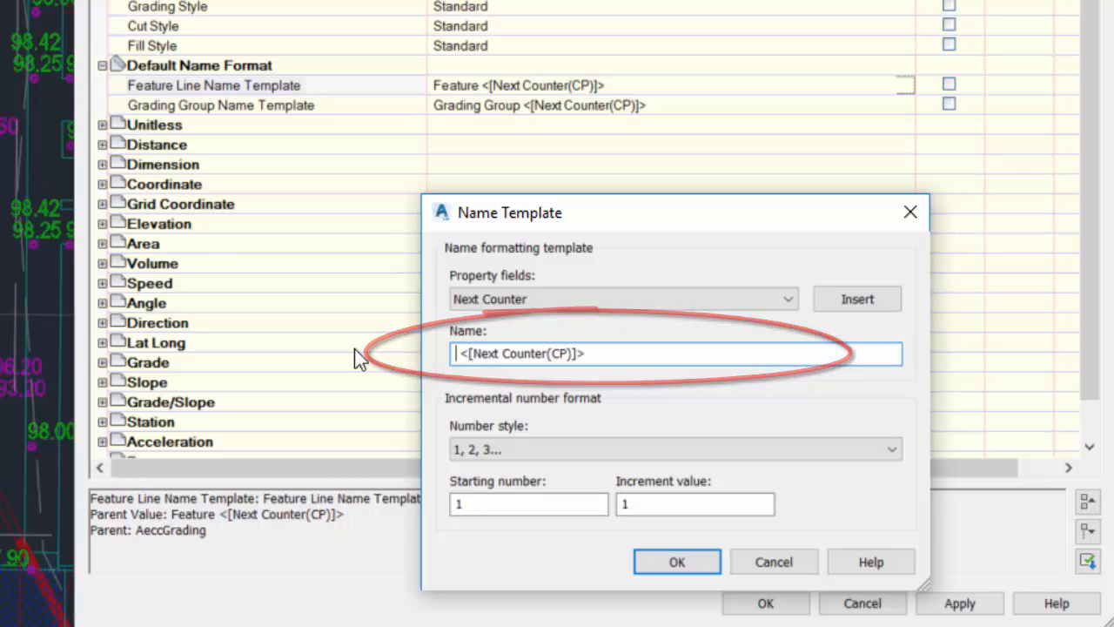
text(FG)
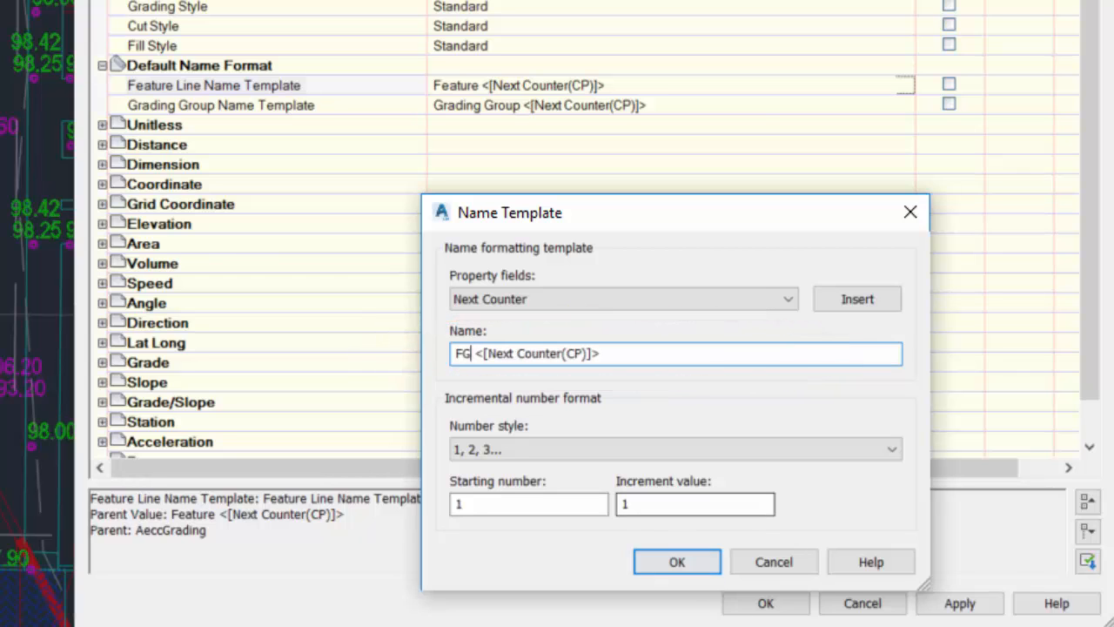
click(690, 562)
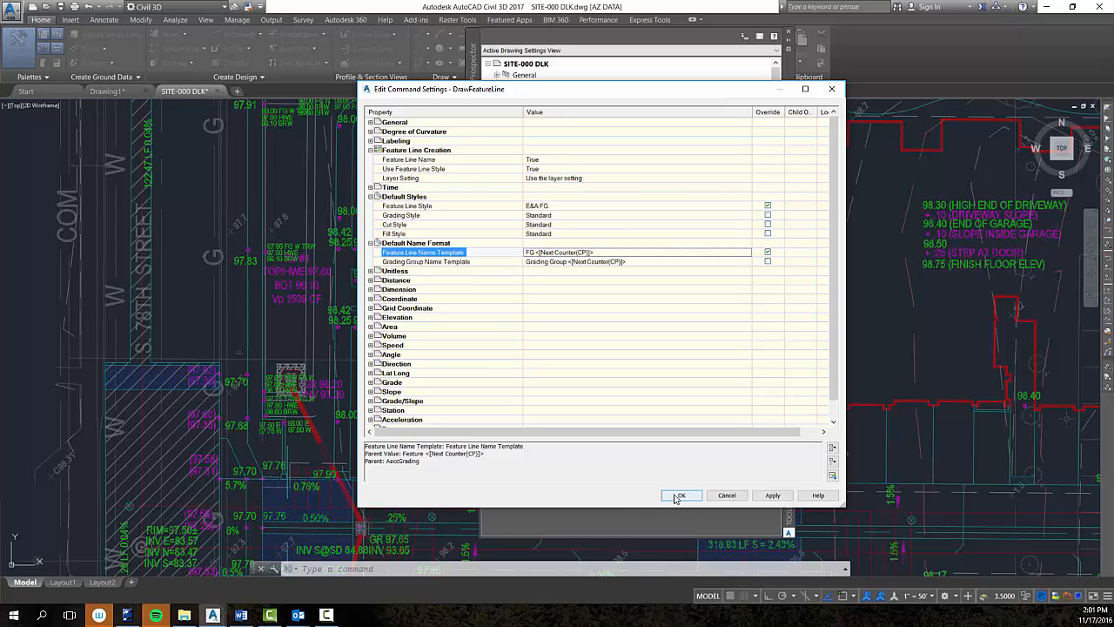
click(678, 495)
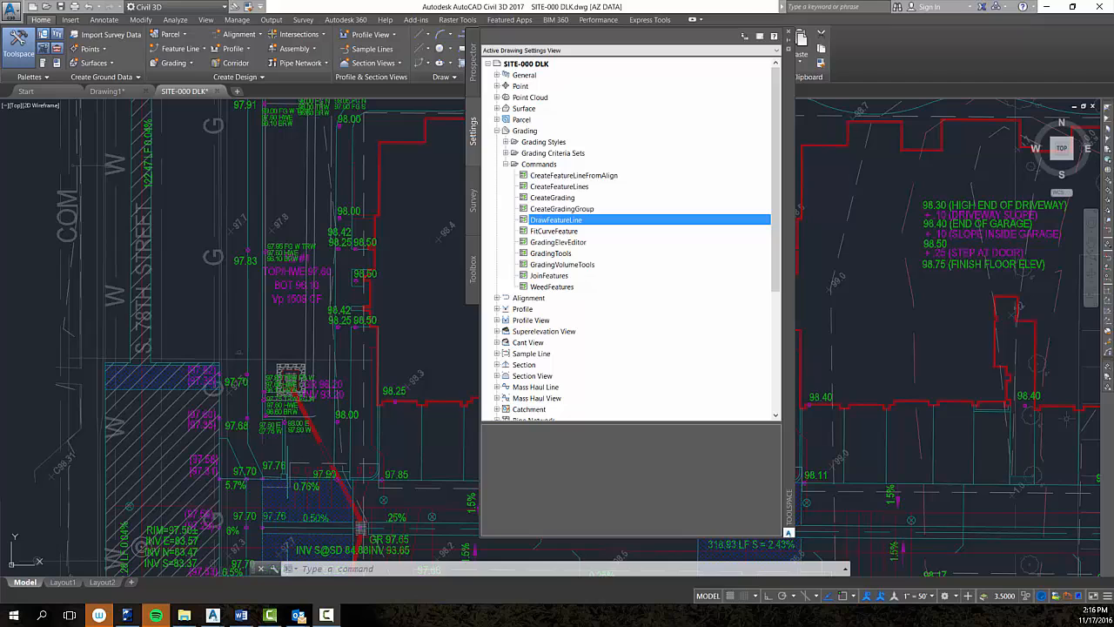
Close the Toolspace palette to clear the drawing area over the site plan.
click(793, 37)
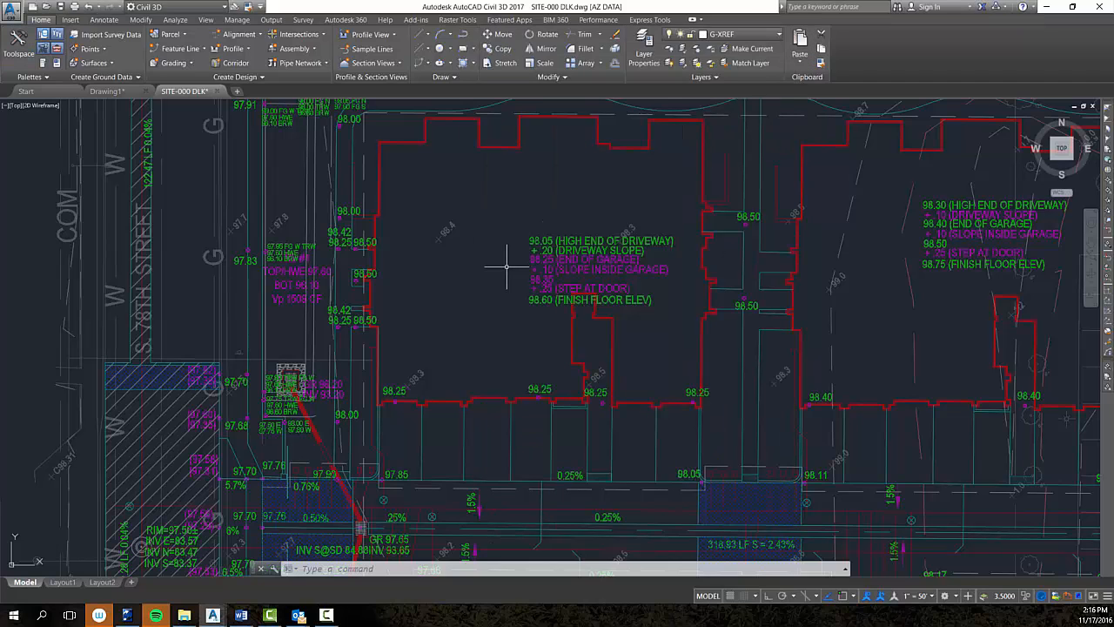
scroll(507, 265, down, 2)
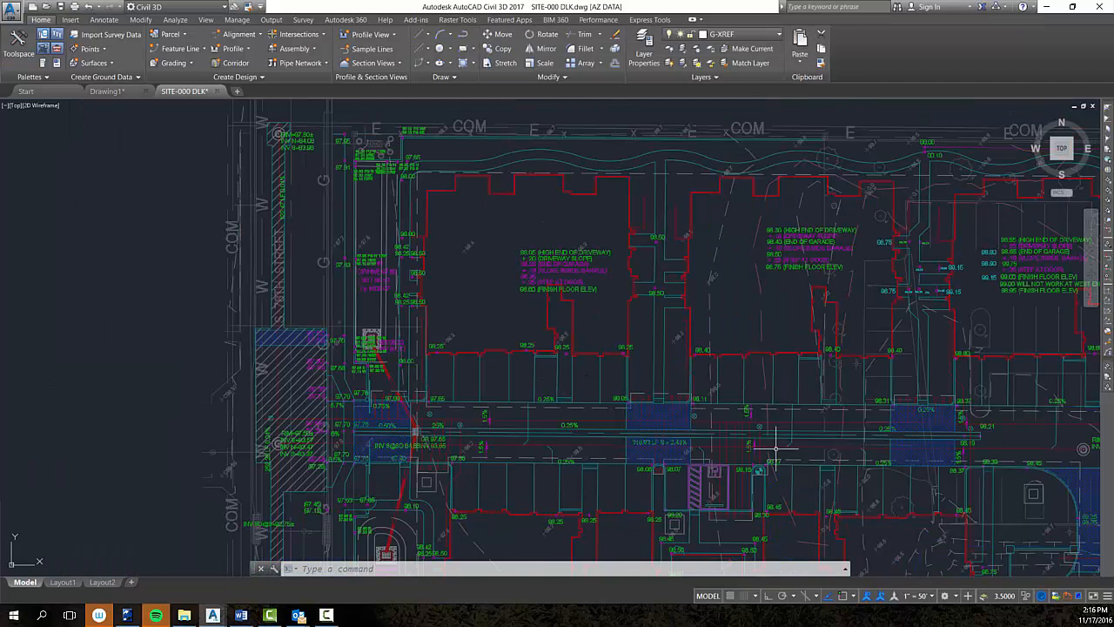
mouse_move(776, 448)
middle_down()
mouse_move(613, 436)
mouse_move(583, 403)
middle_up()
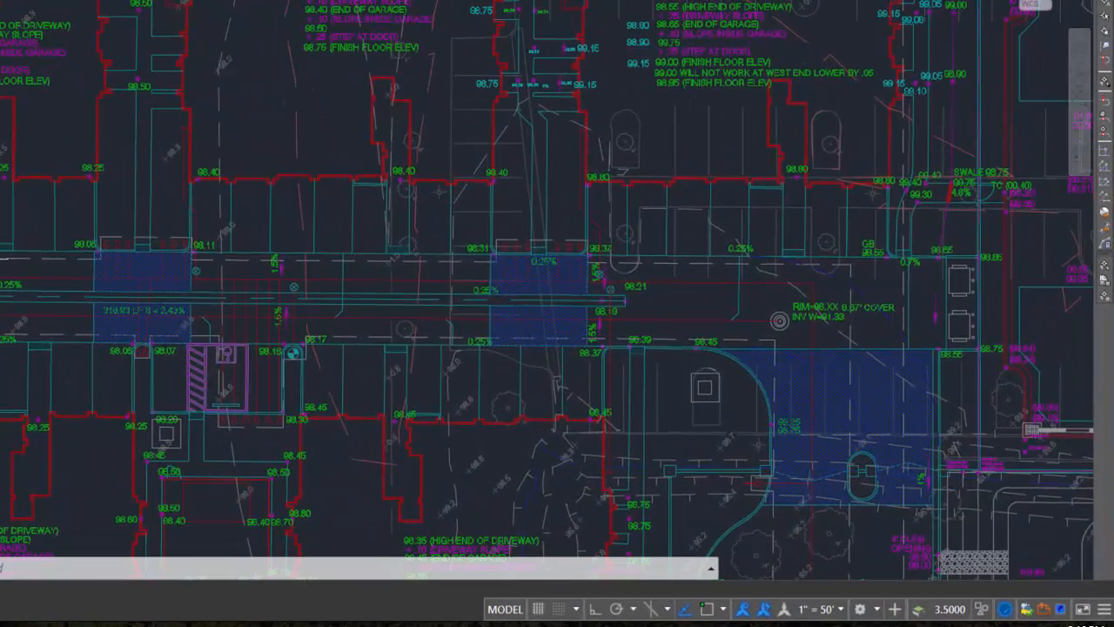
mouse_move(655, 238)
mouse_move(650, 341)
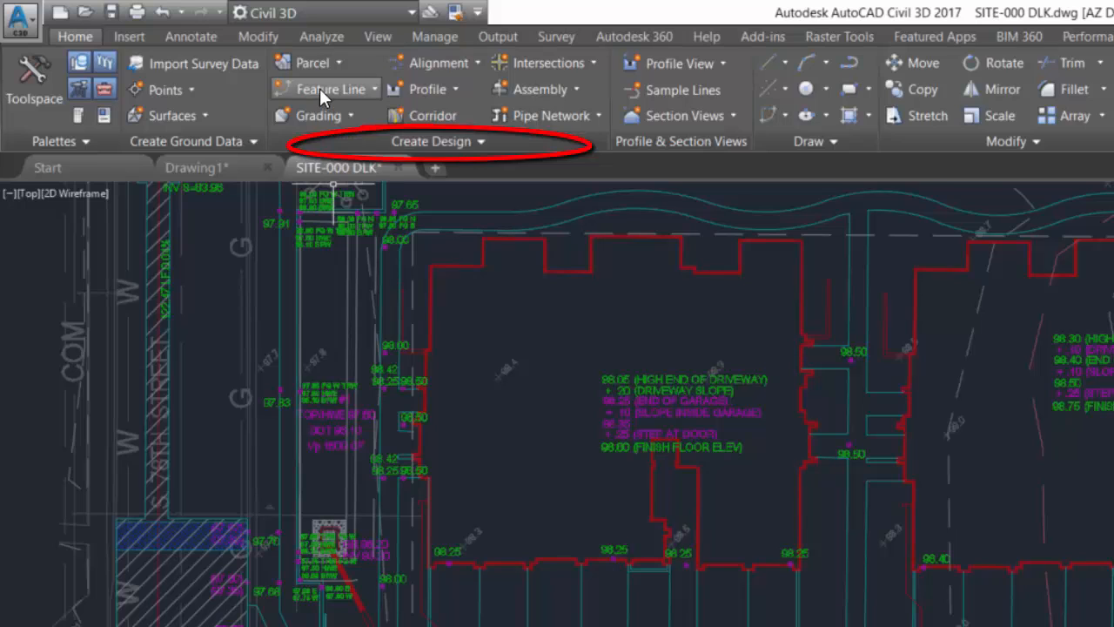
Start creating a feature line in FG SITE with the FG name template, E&A FG style and OBJ-FEATURELINE-FG SITE layer.
click(375, 89)
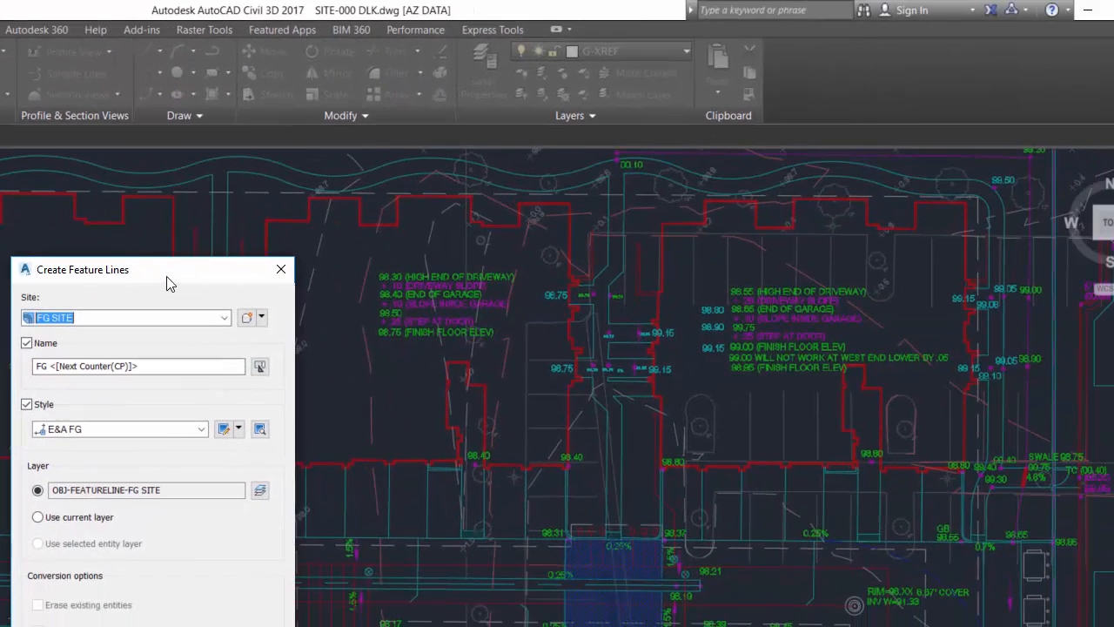
drag(791, 337, 929, 338)
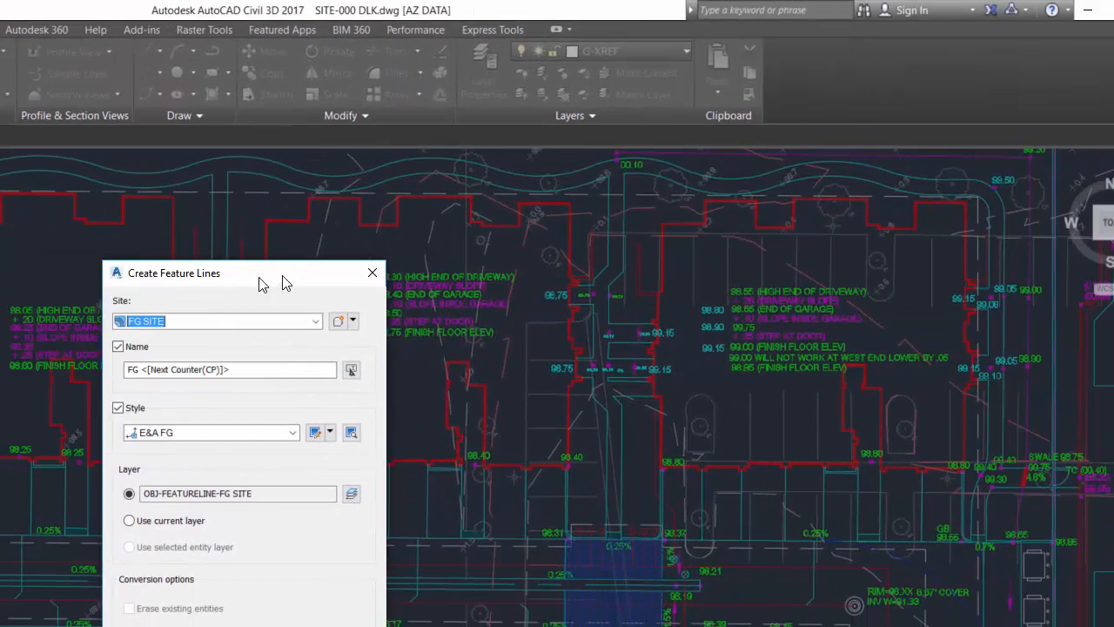
drag(282, 279, 317, 265)
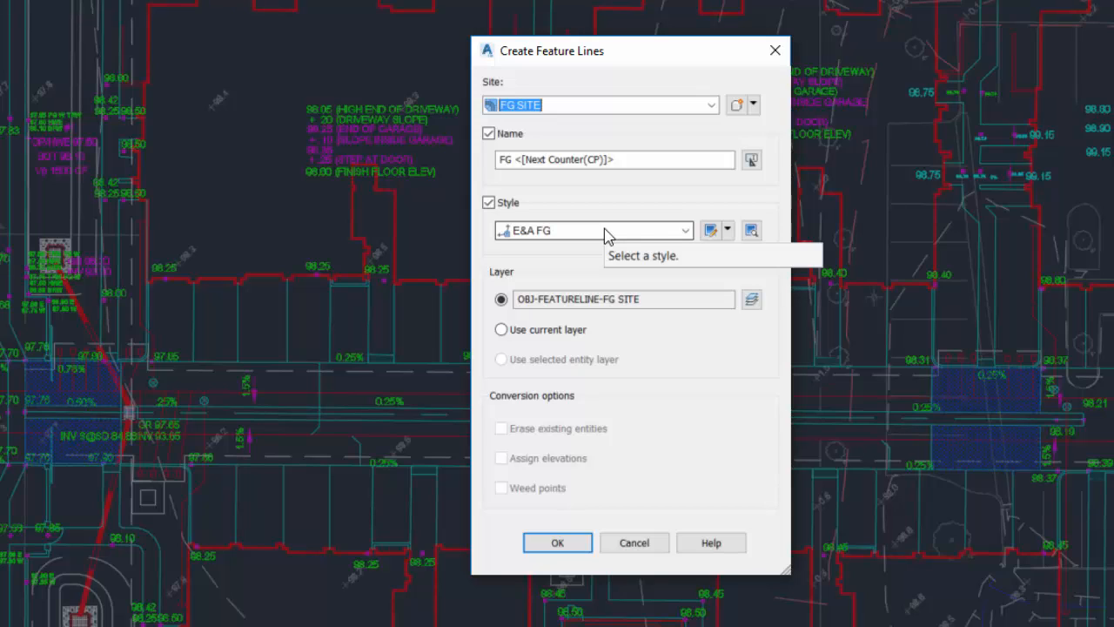
click(561, 546)
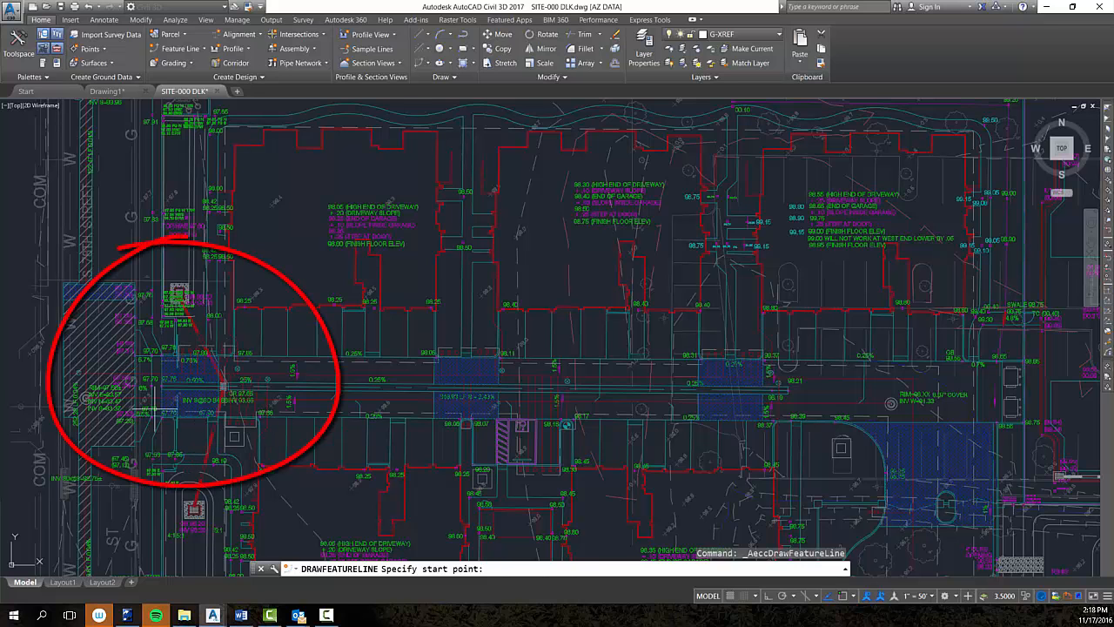
Turn on object snap for drawing the feature line and review the available snap modes.
scroll(133, 369, up, 8)
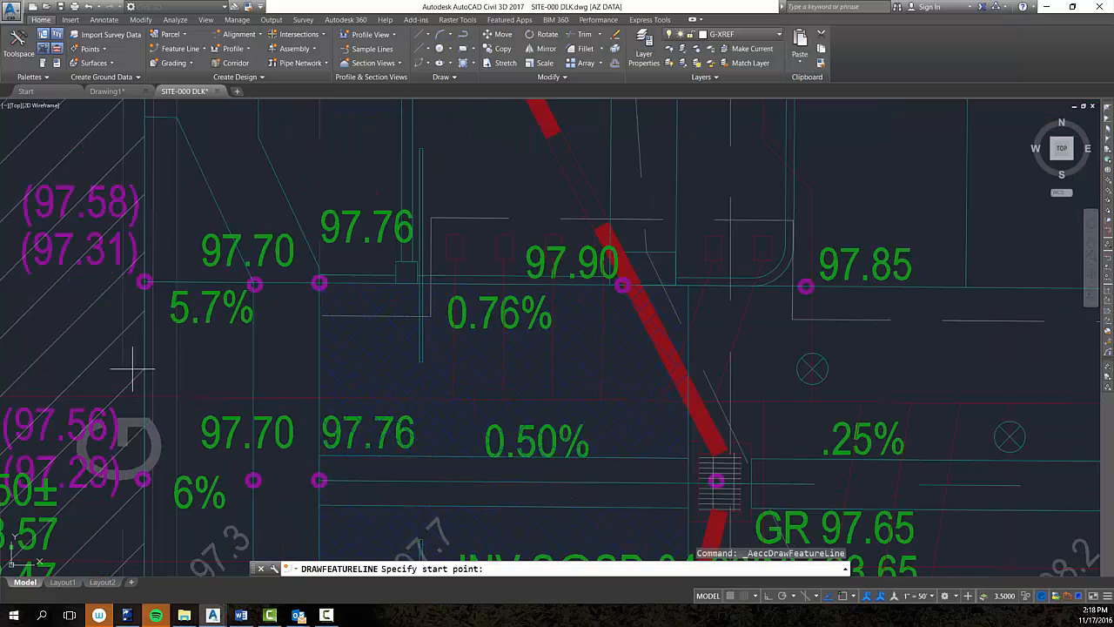
middle_drag(199, 373, 317, 359)
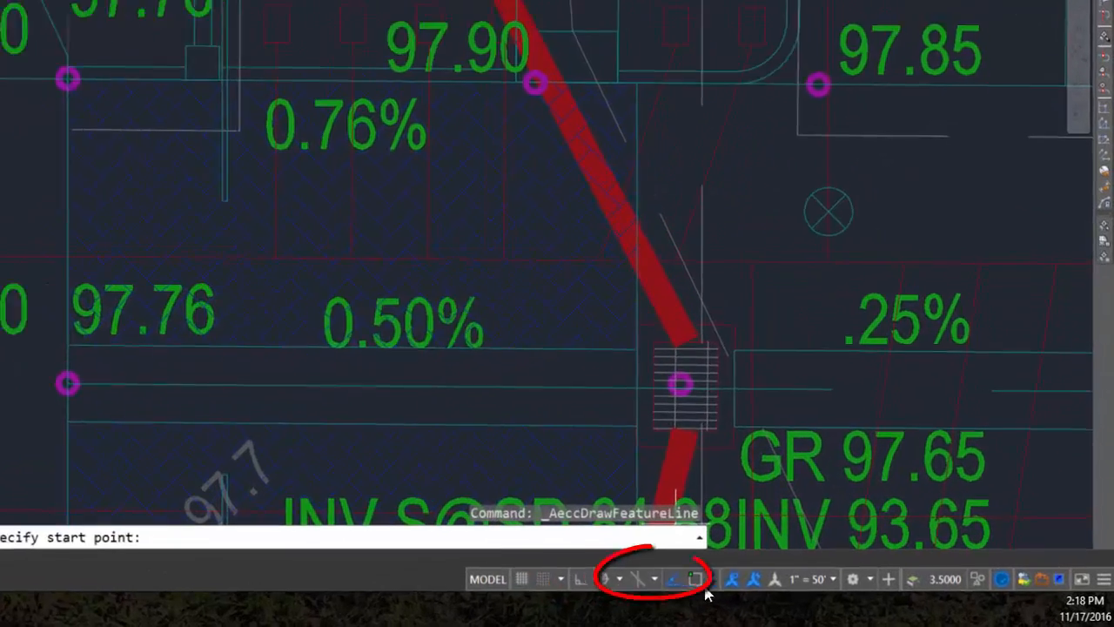
click(651, 574)
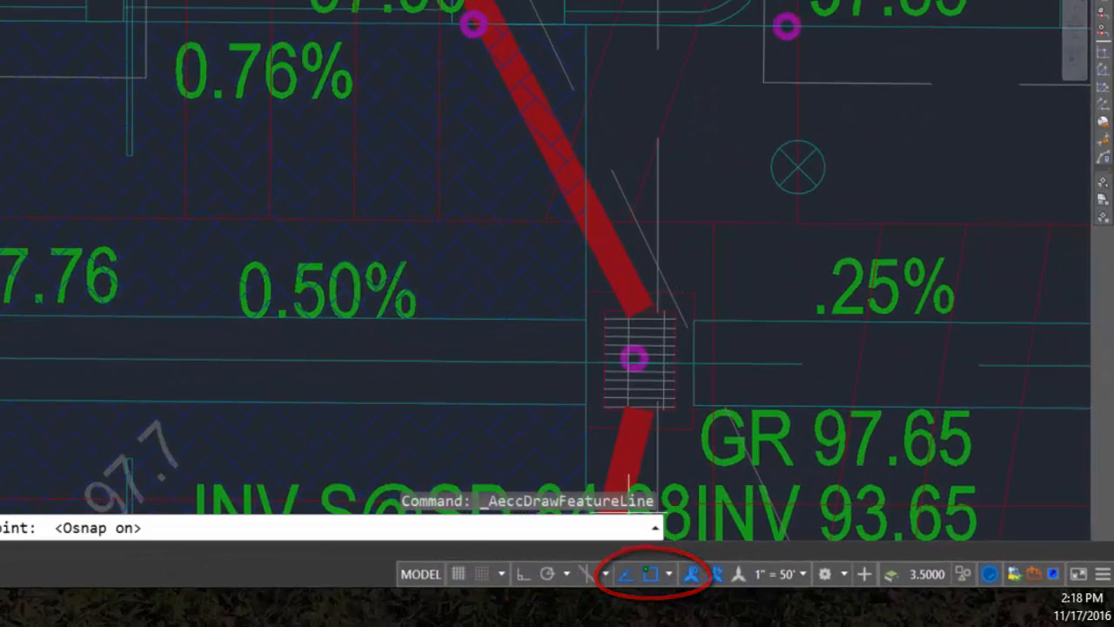
right_click(644, 576)
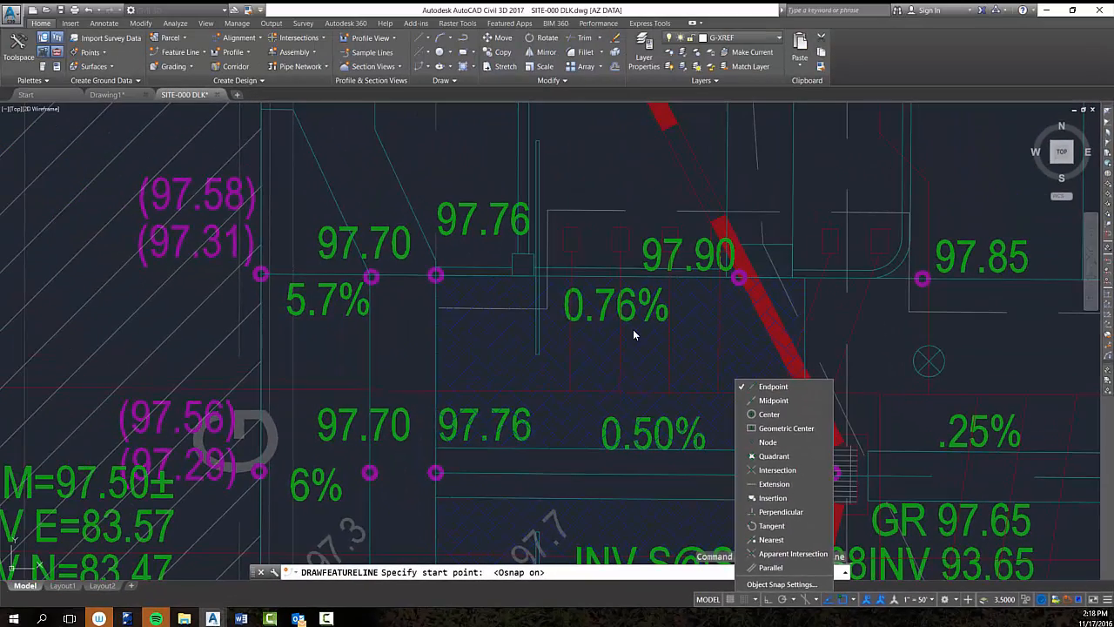
click(283, 262)
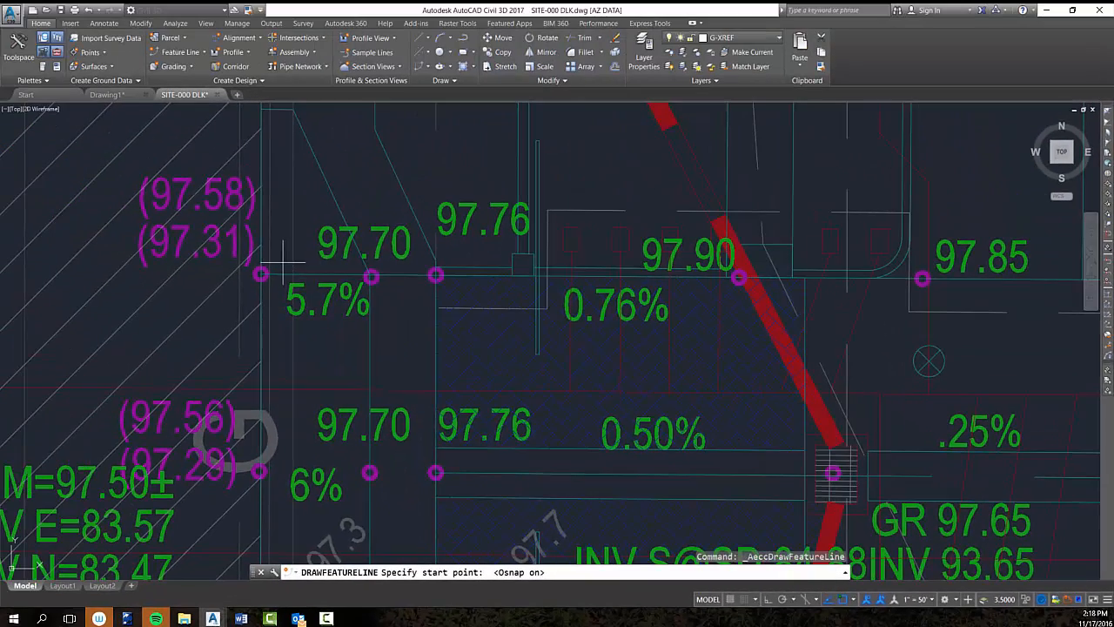
Start the feature line at the upper point marked (97.58)/(97.31), taking its elevation from the surface SURVEY TIN-000.
click(261, 275)
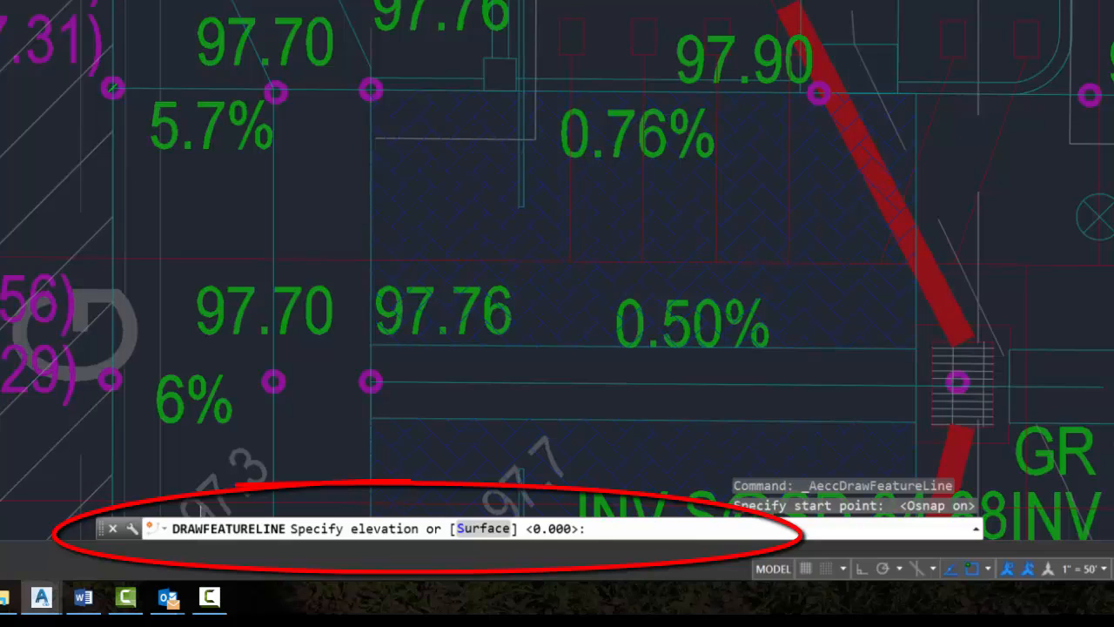
text(s)
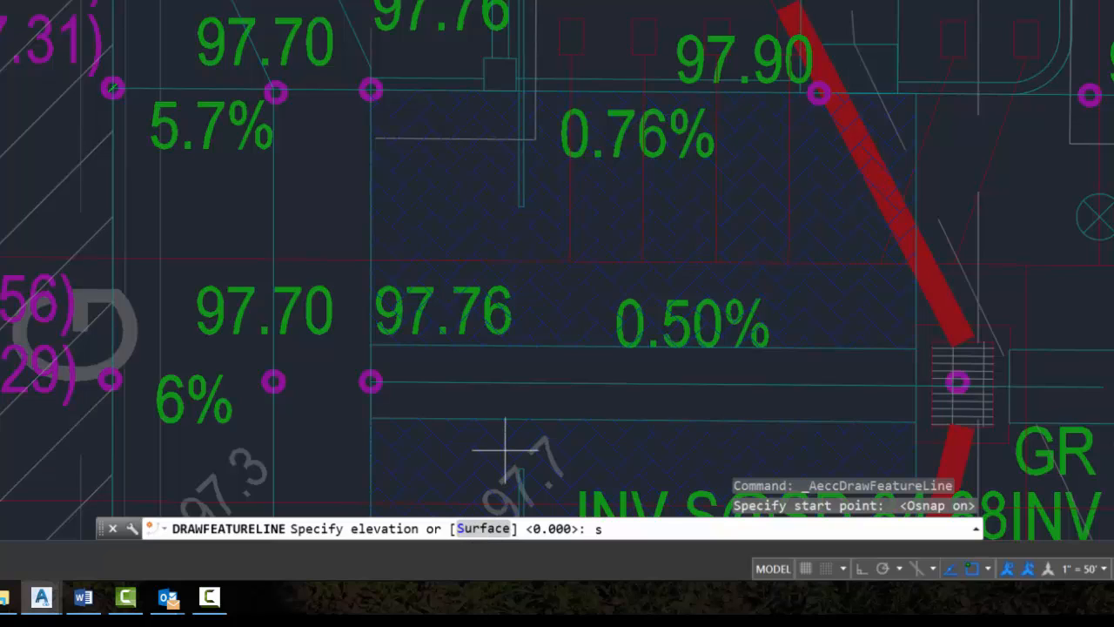
key(Return)
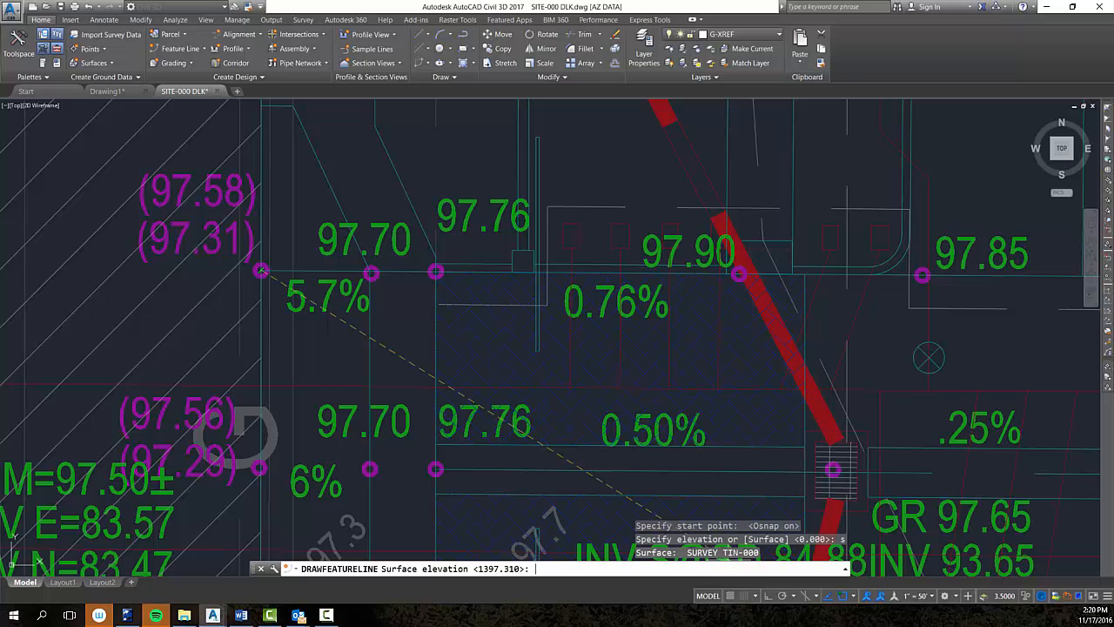
key(Return)
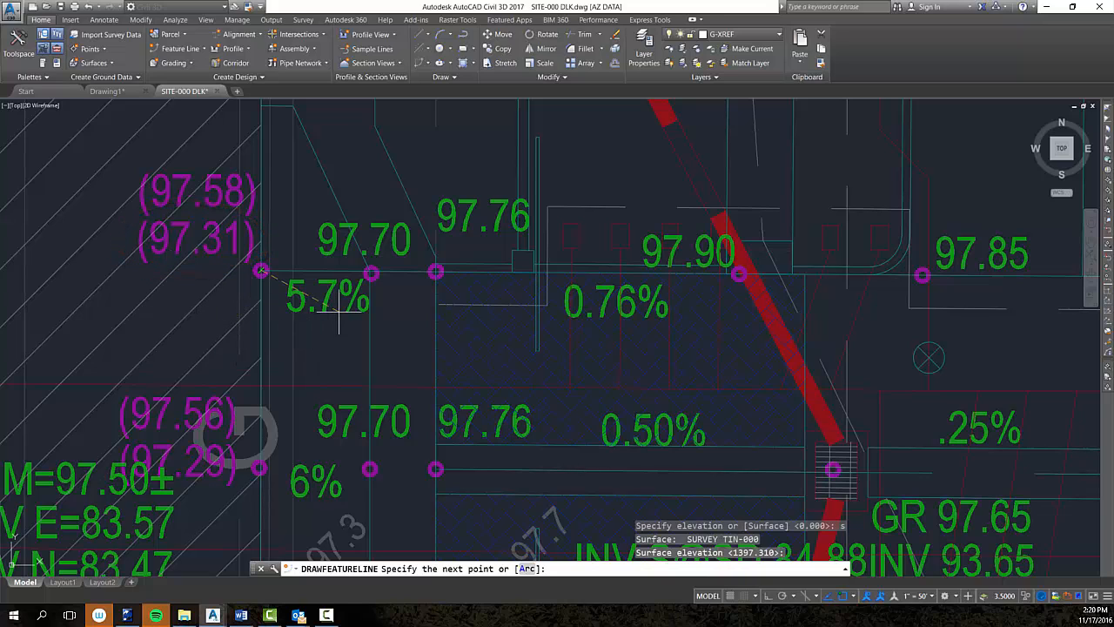
Add the next feature line point at the upper 97.70 spot elevation and set its elevation to 1397.70.
mouse_move(339, 312)
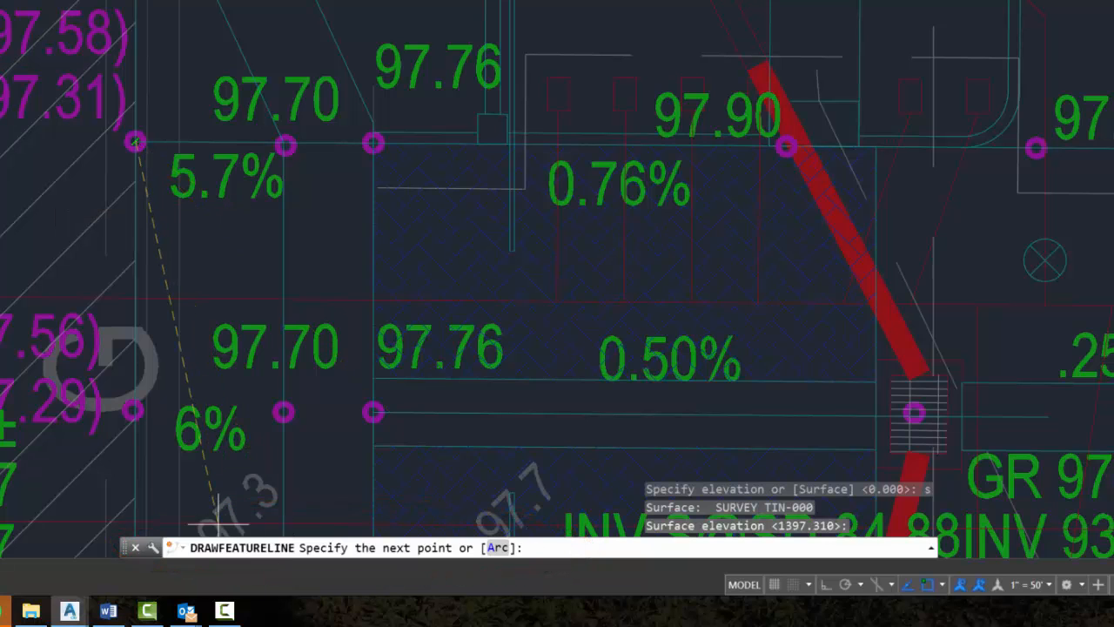
click(284, 142)
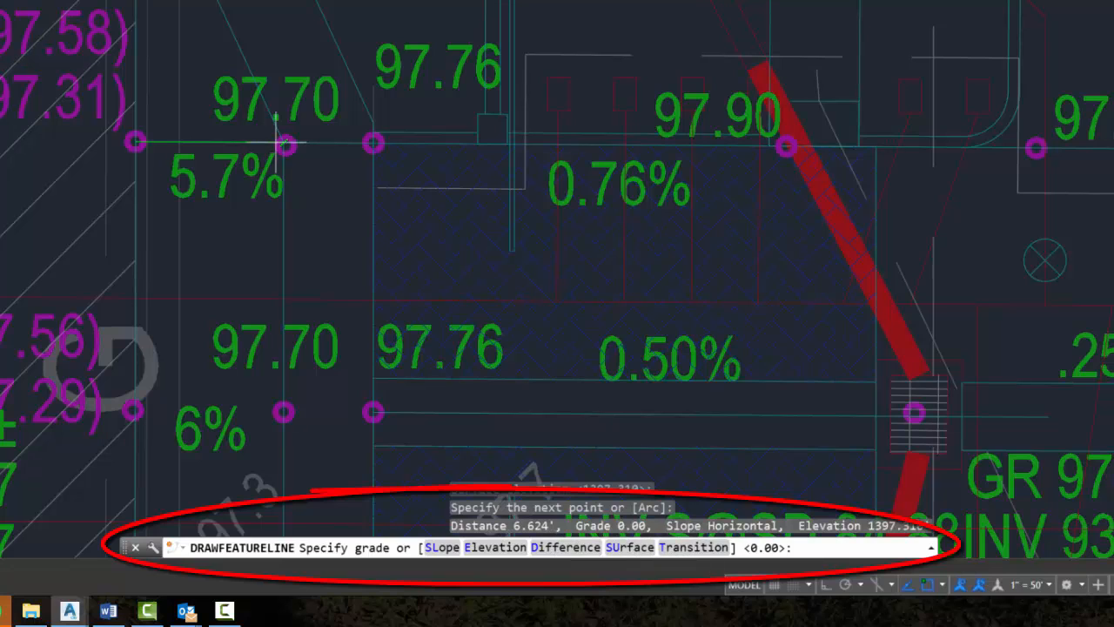
click(496, 547)
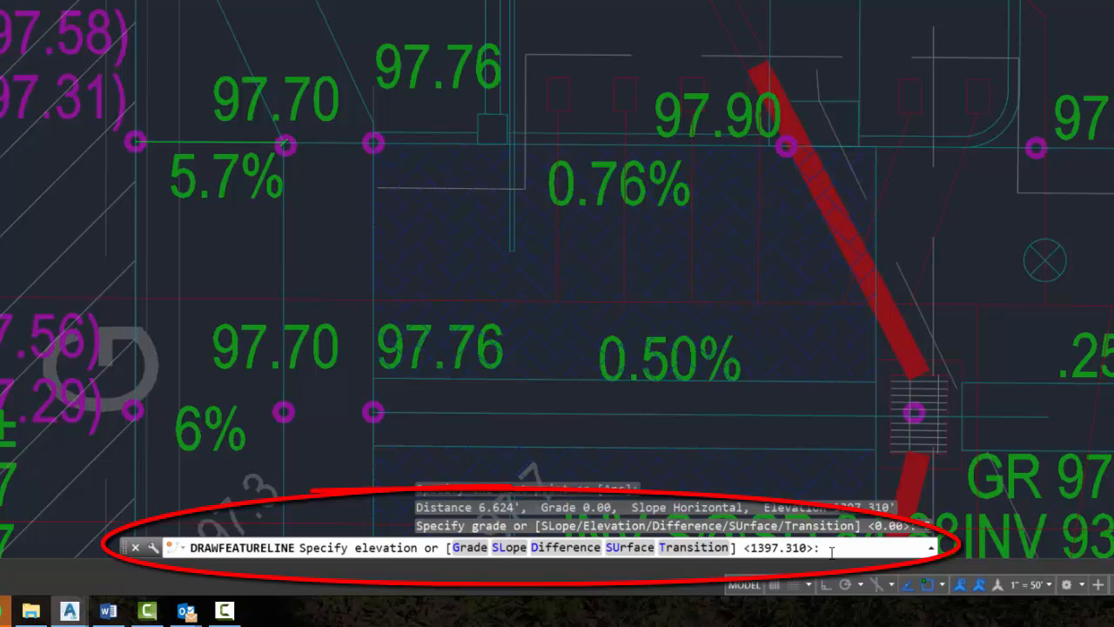
text(1397.70)
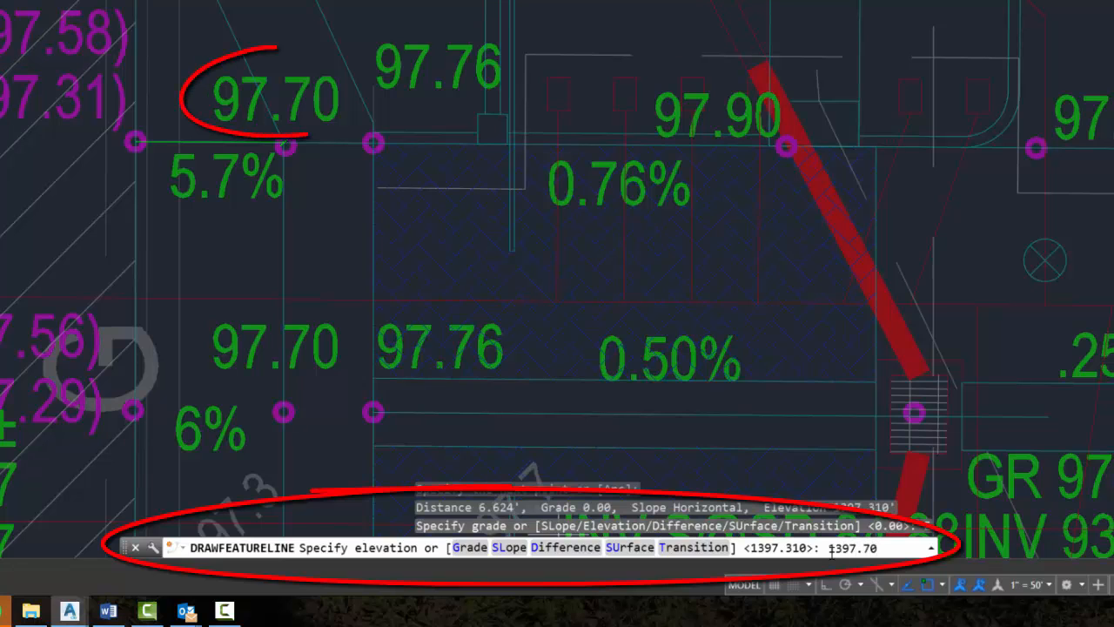
key(Return)
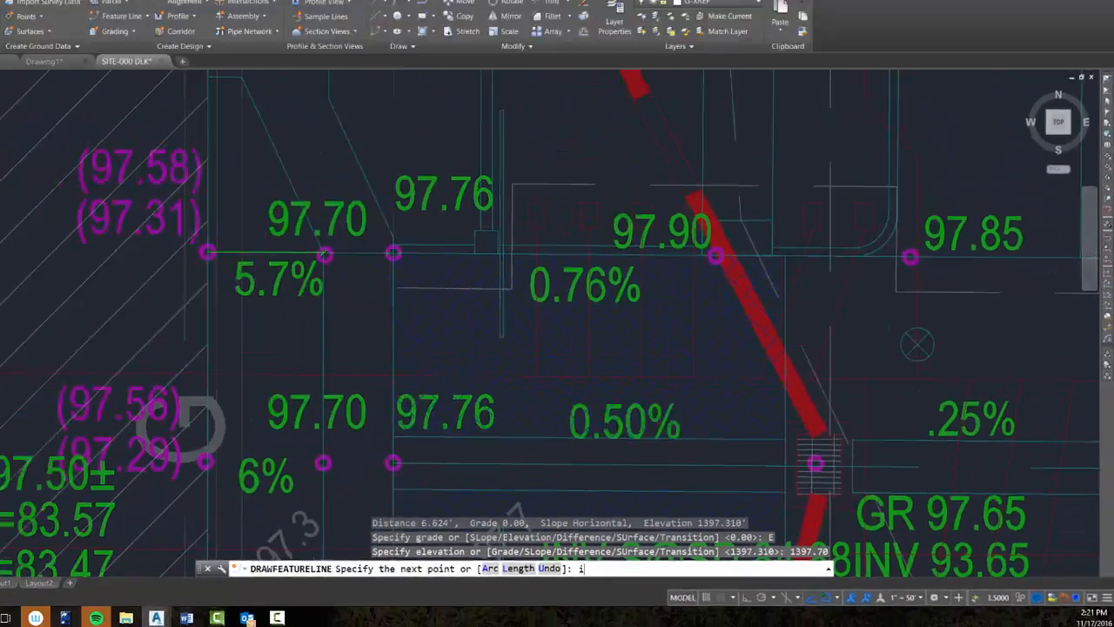
Add the next feature line point at the intersection marked by the upper 97.76 spot elevation and set its elevation to 1397.76.
text(int)
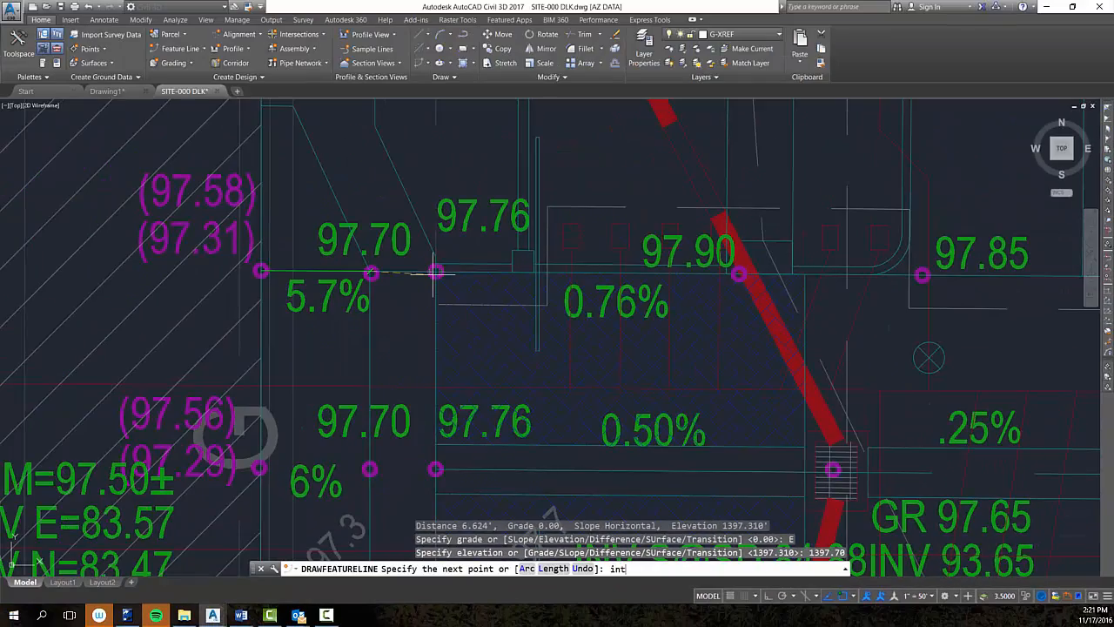
key(Return)
scroll(435, 272, up, 6)
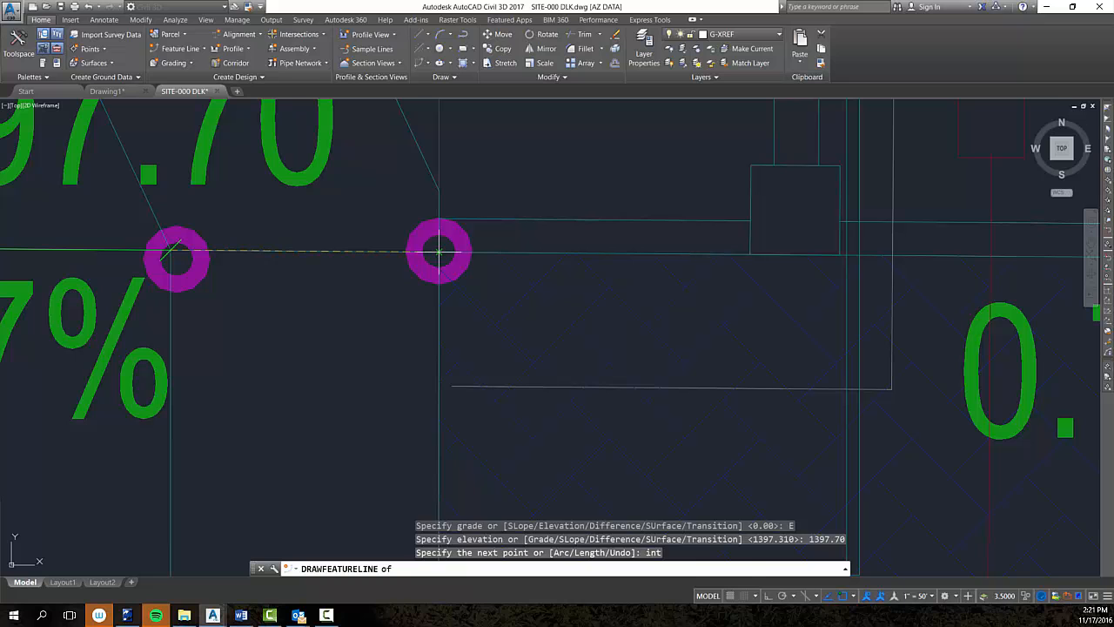
click(439, 251)
scroll(439, 252, down, 5)
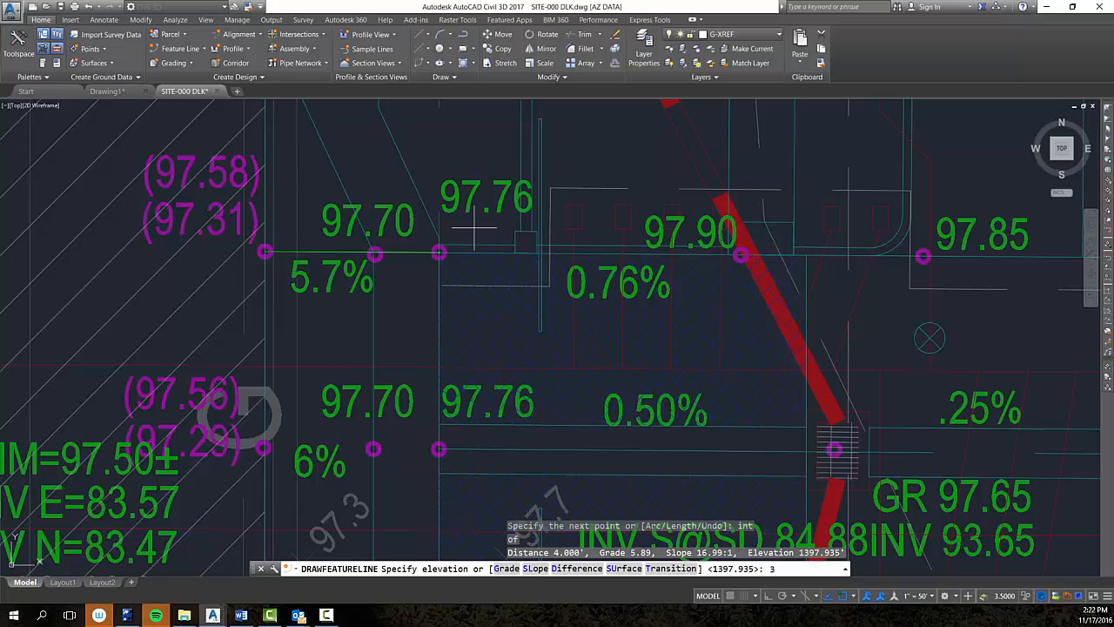
key(BackSpace)
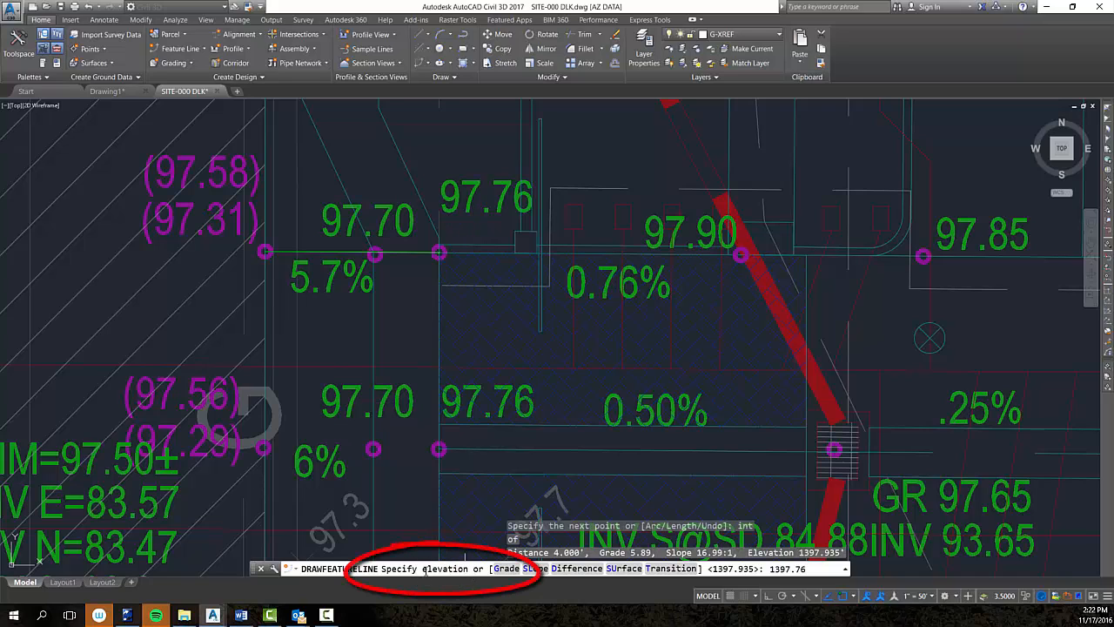
key(Return)
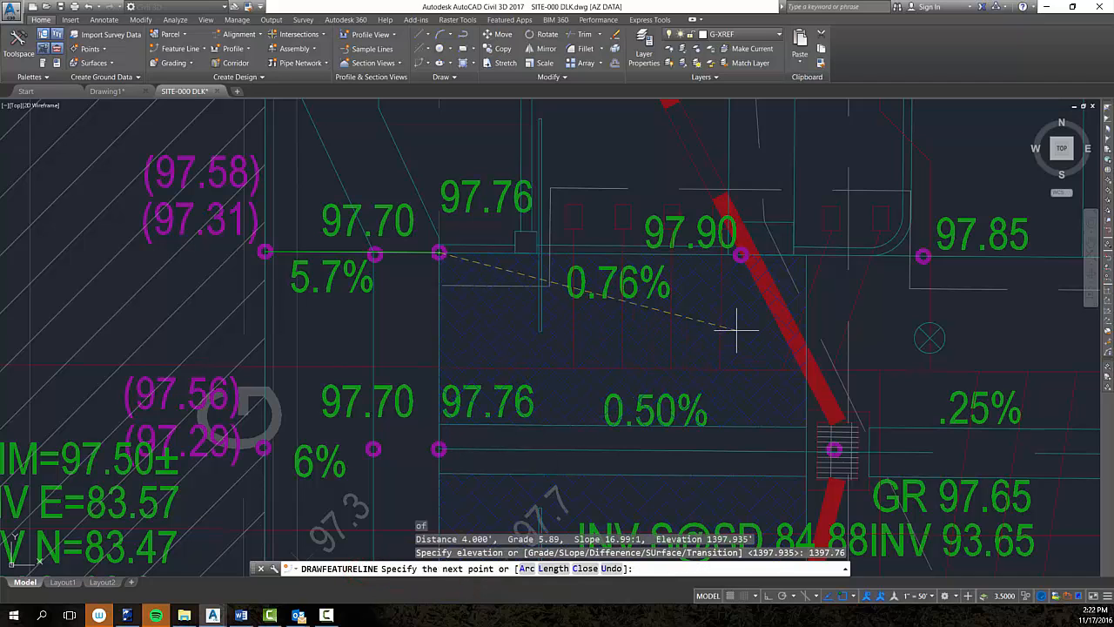
Examine the spot elevations and grades along the driveway's upper edge from 97.90 to 98.85.
mouse_move(815, 268)
middle_down()
mouse_move(596, 280)
mouse_move(440, 306)
middle_up()
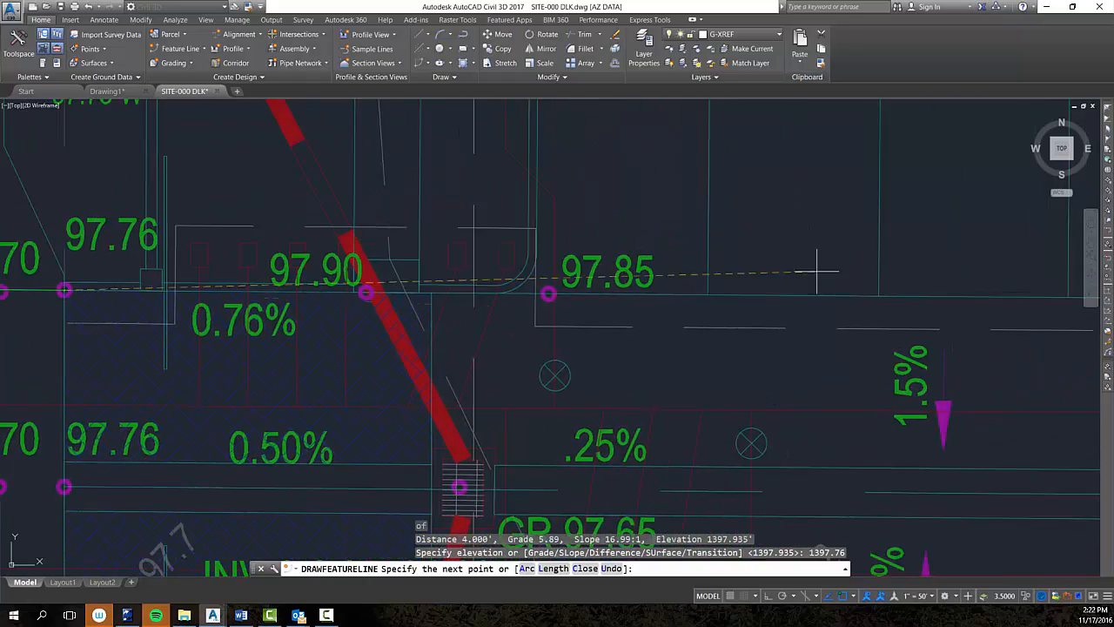
middle_drag(869, 297, 447, 314)
scroll(448, 313, down, 5)
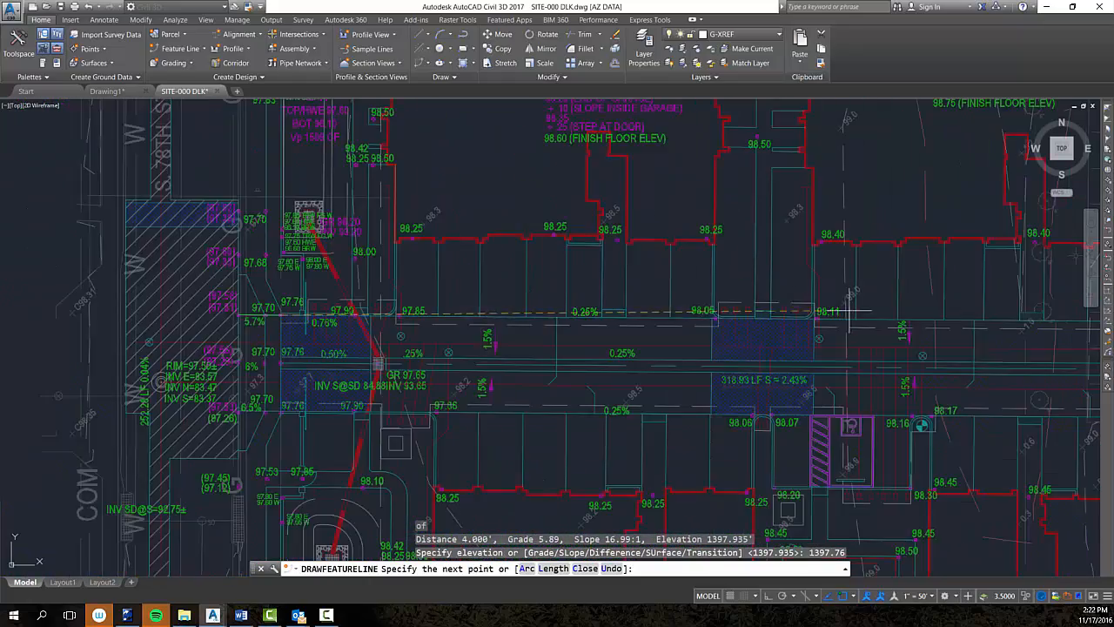
middle_drag(611, 321, 449, 328)
middle_drag(952, 348, 592, 339)
scroll(940, 329, up, 4)
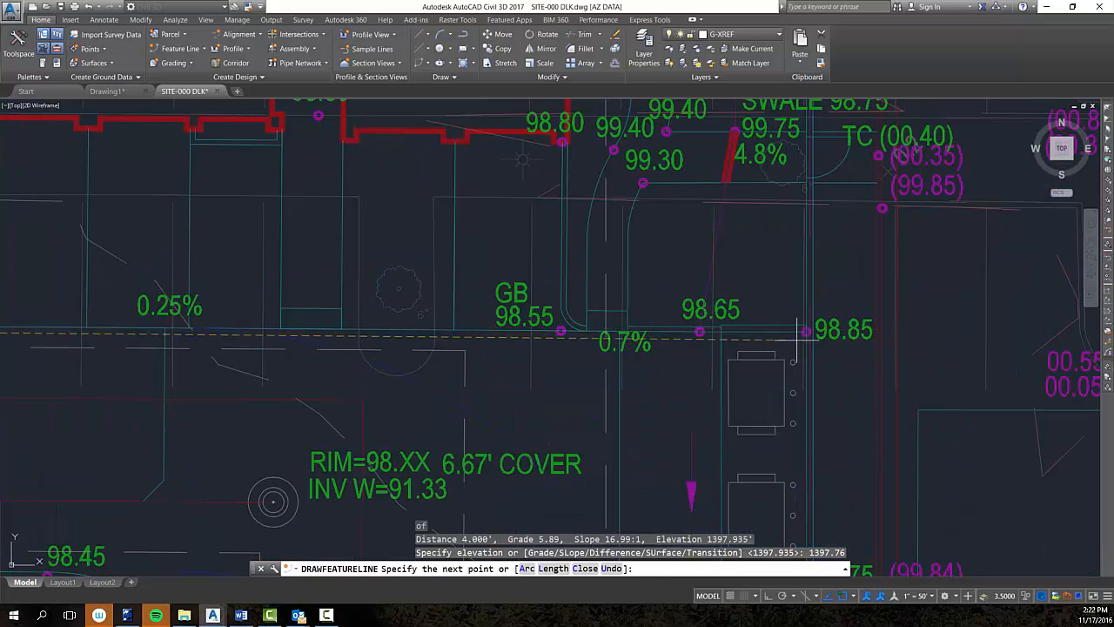
scroll(735, 360, down, 7)
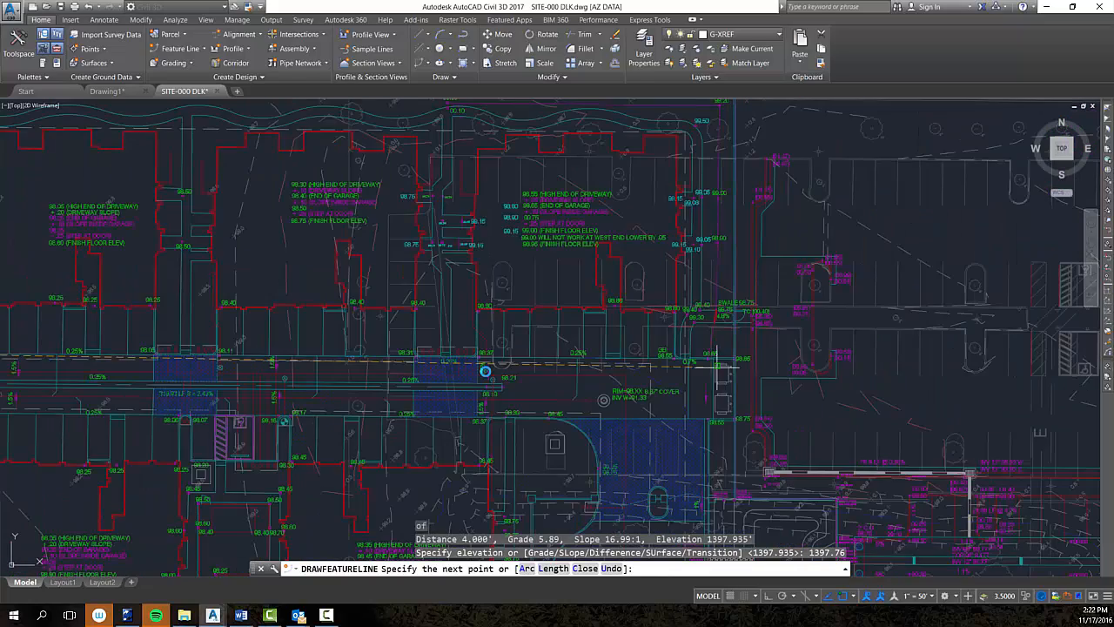
middle_drag(481, 376, 877, 347)
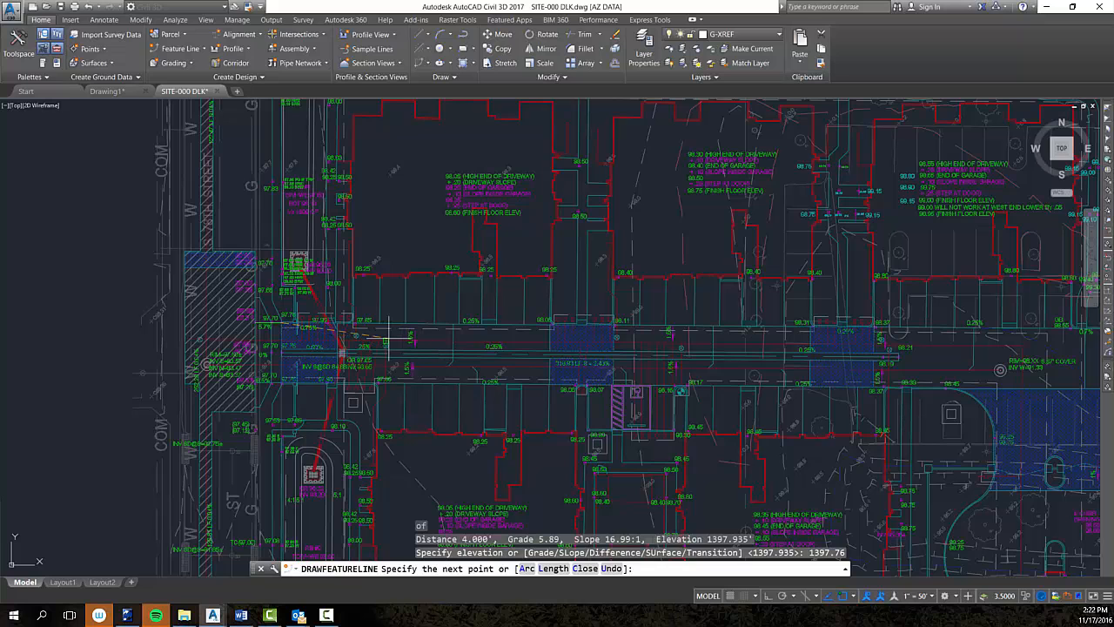
scroll(380, 334, up, 2)
scroll(374, 329, up, 2)
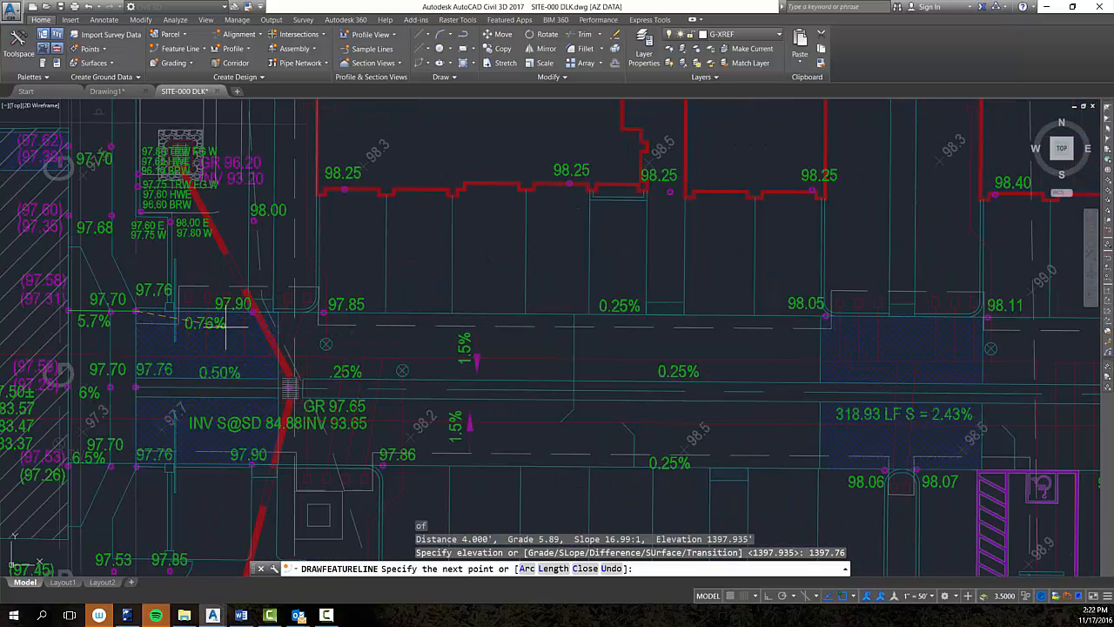
Add the next feature line point at the upper 97.90 spot elevation and set its elevation to 1397.90.
middle_drag(227, 323, 502, 338)
scroll(418, 333, up, 2)
scroll(522, 369, up, 1)
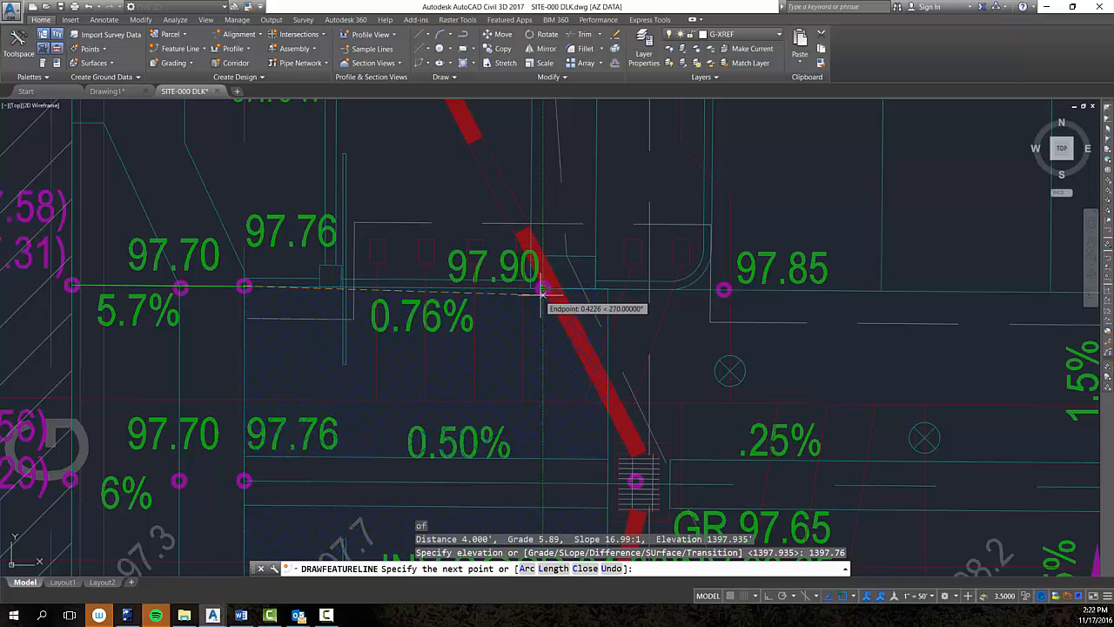
text(r)
key(Return)
scroll(537, 291, up, 5)
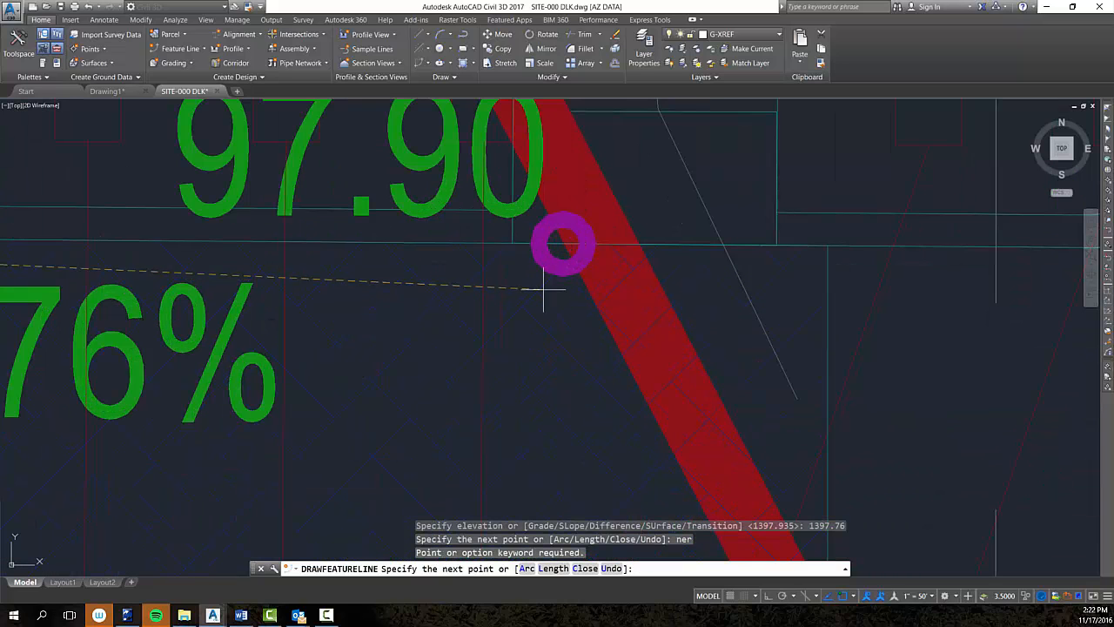
click(561, 242)
scroll(558, 248, down, 4)
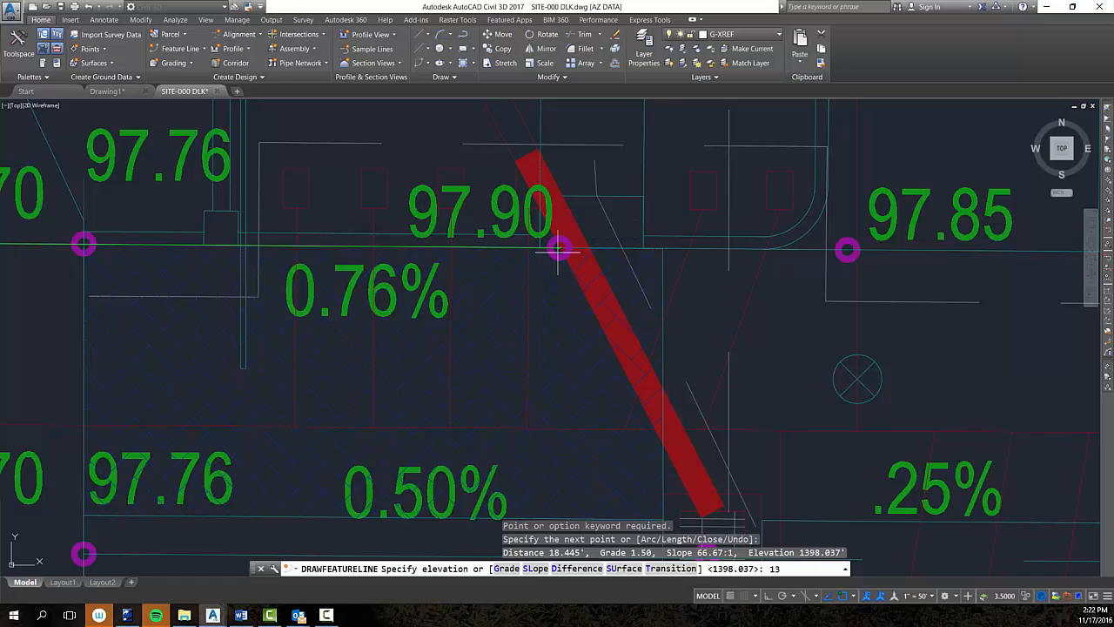
key(Return)
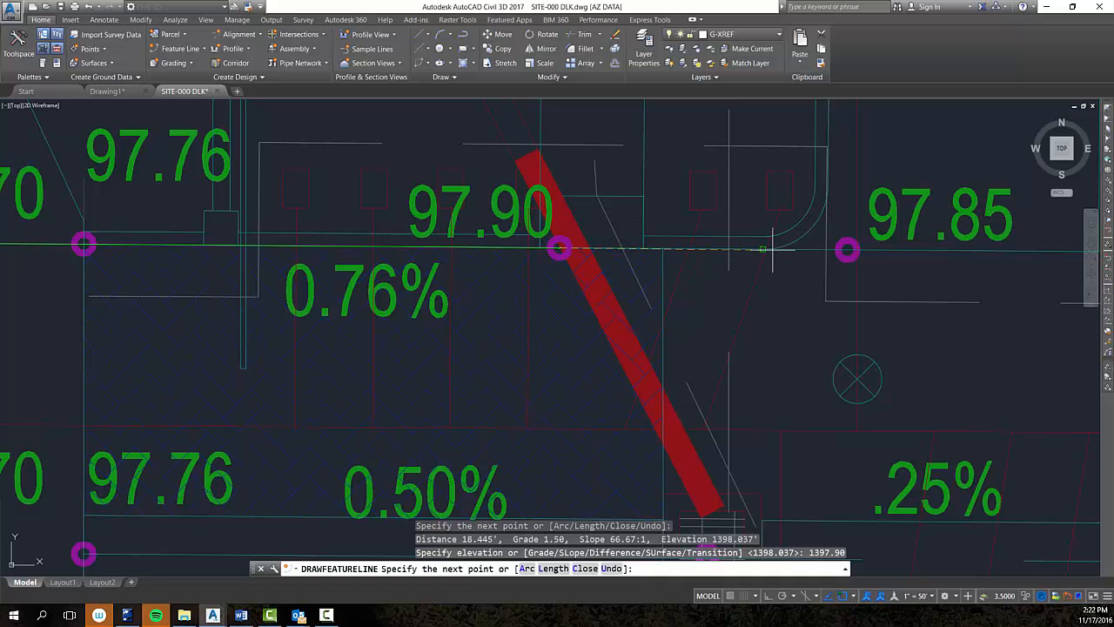
Add a point at the curb return end between the 97.90 and 97.85 spots, using Transition for its elevation.
middle_drag(778, 249, 767, 264)
middle_drag(694, 334, 563, 431)
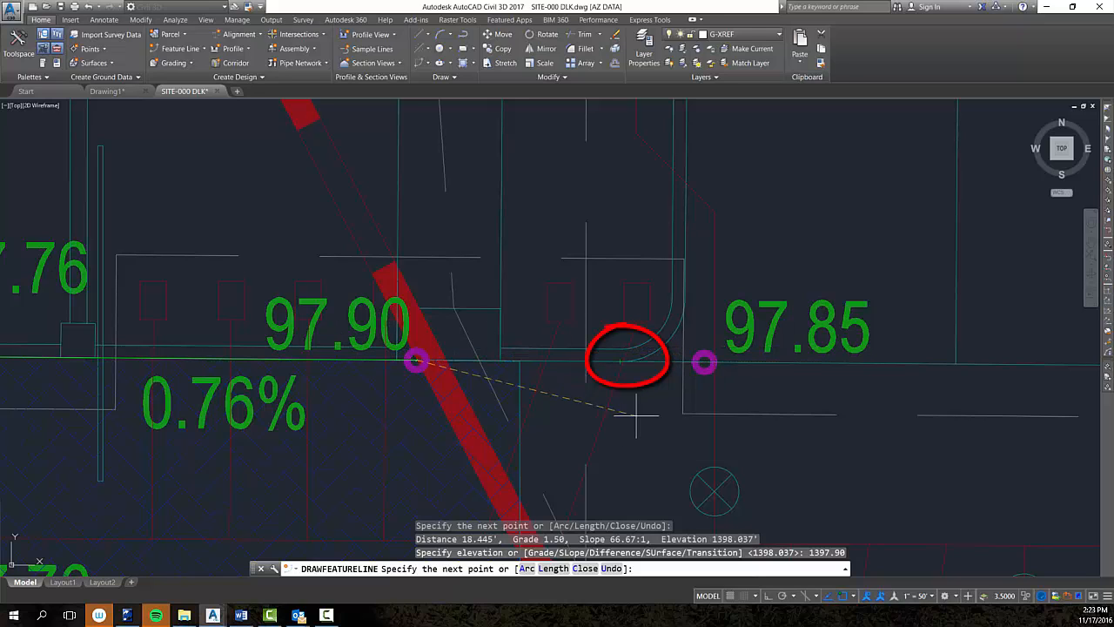
click(620, 361)
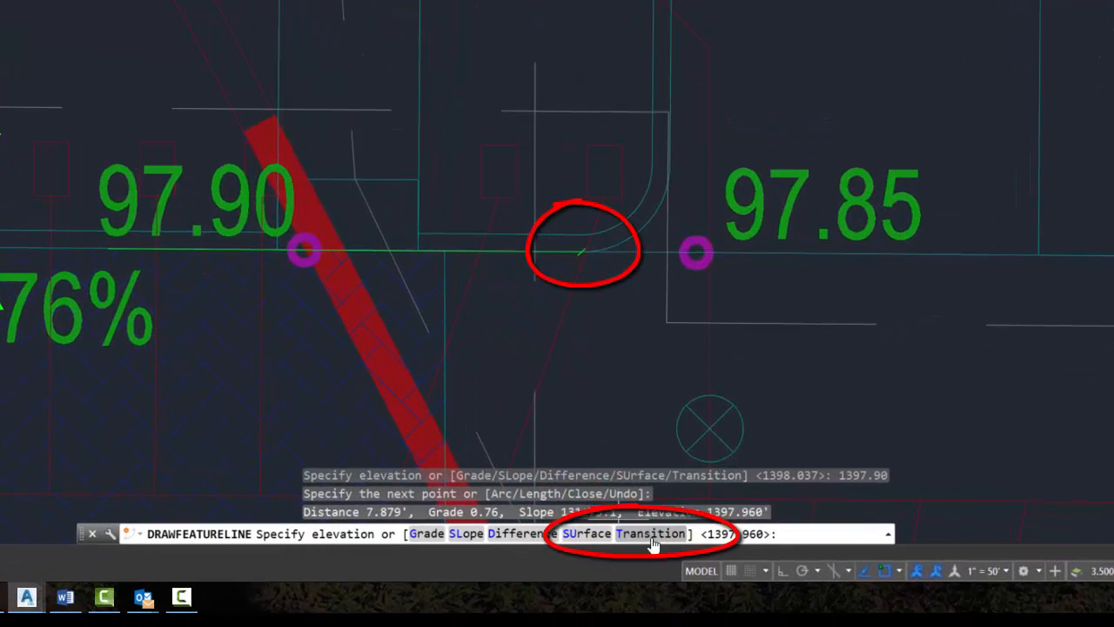
text(T)
key(Return)
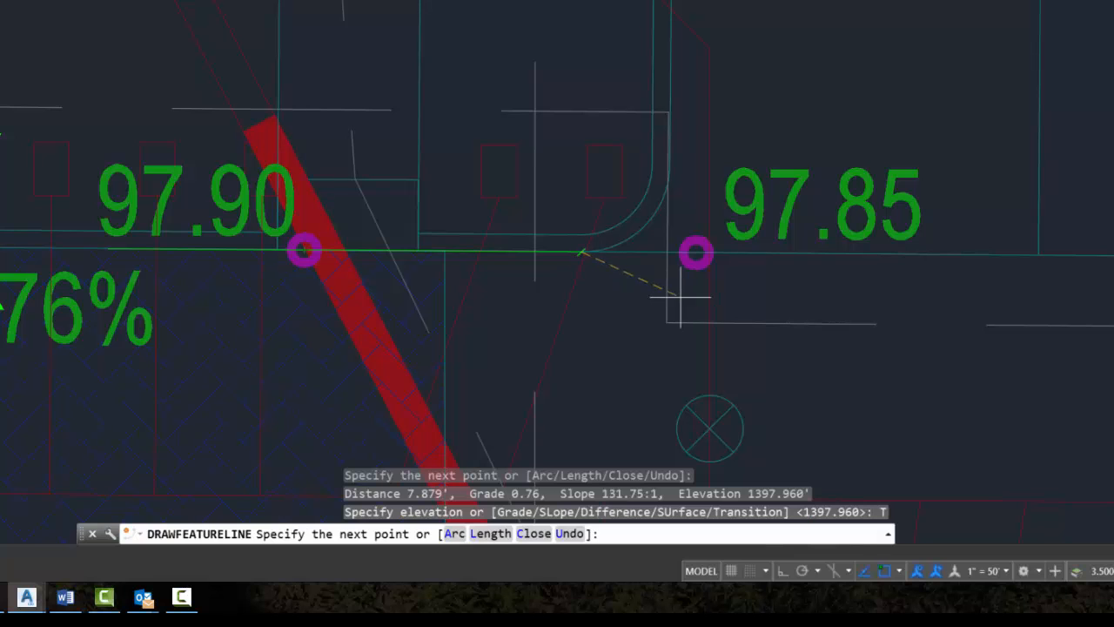
Place a point on the edge at the 97.85 spot with the nearest snap, ending the transition at elevation 1397.85.
scroll(696, 258, up, 2)
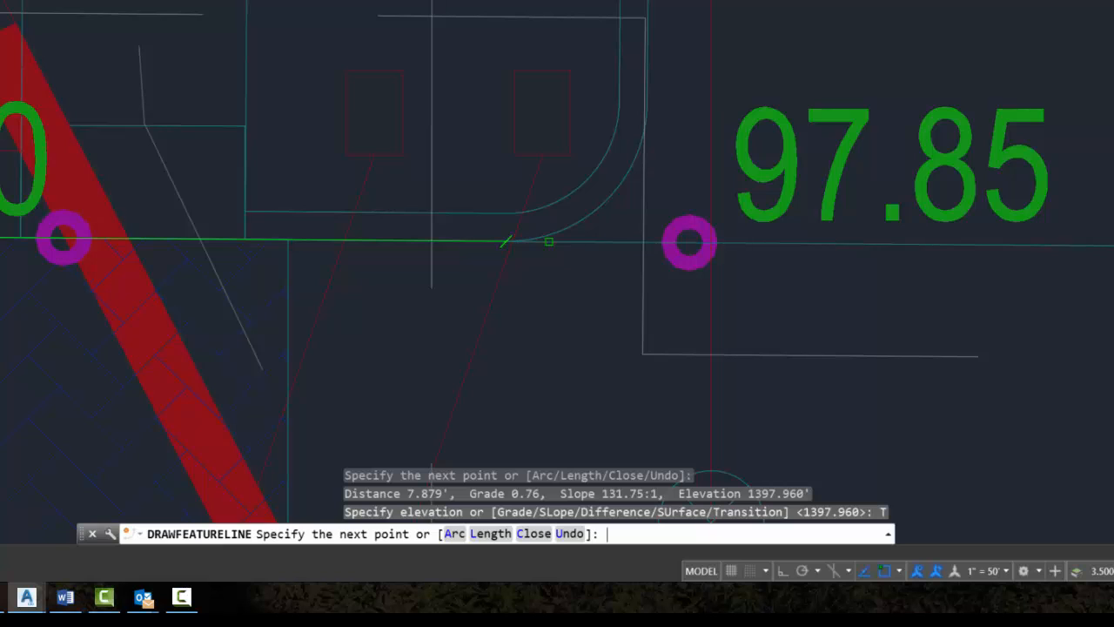
key(Return)
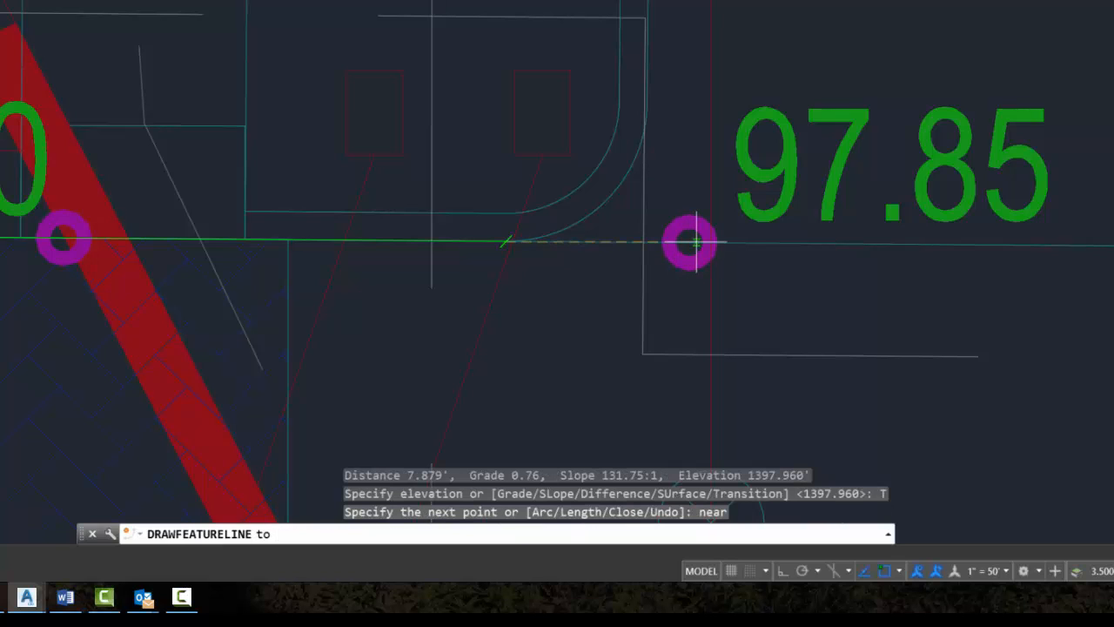
click(687, 242)
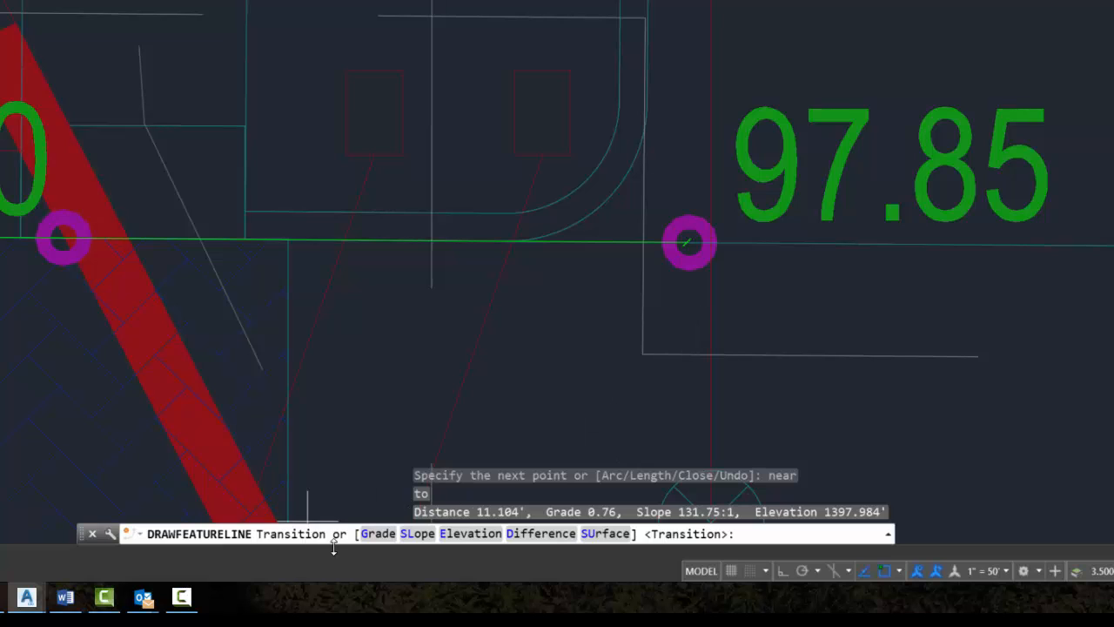
click(470, 533)
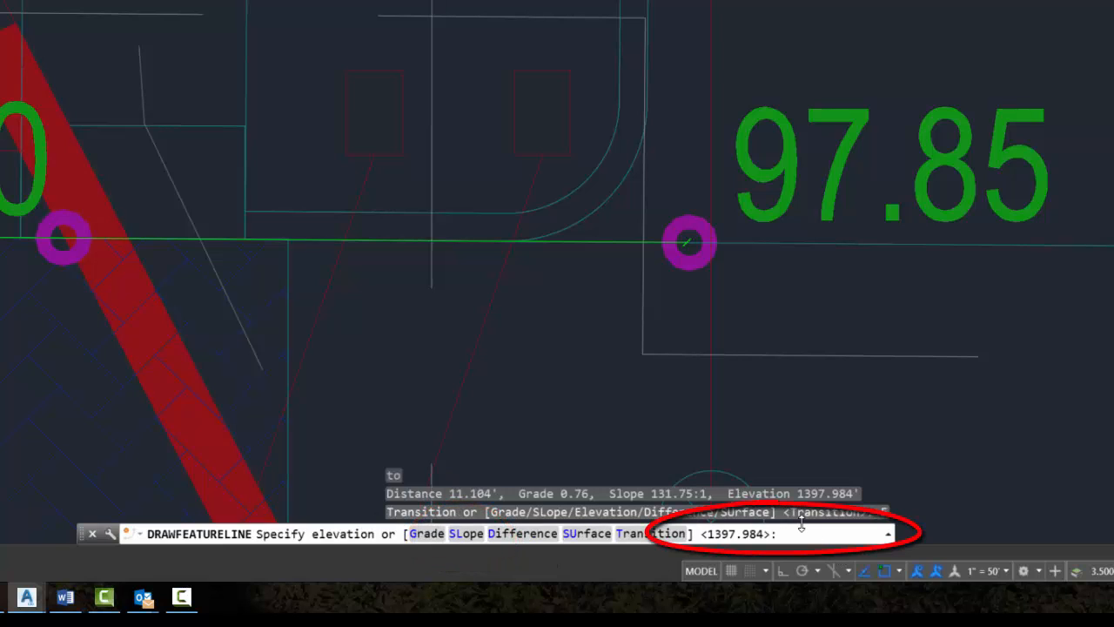
text(1397.85)
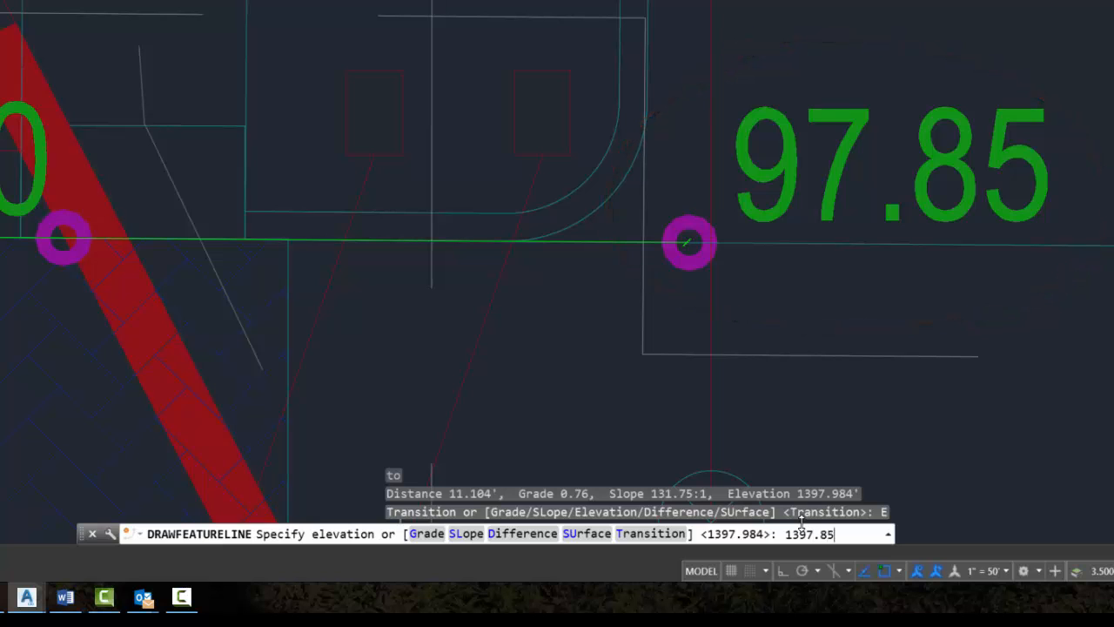
key(Return)
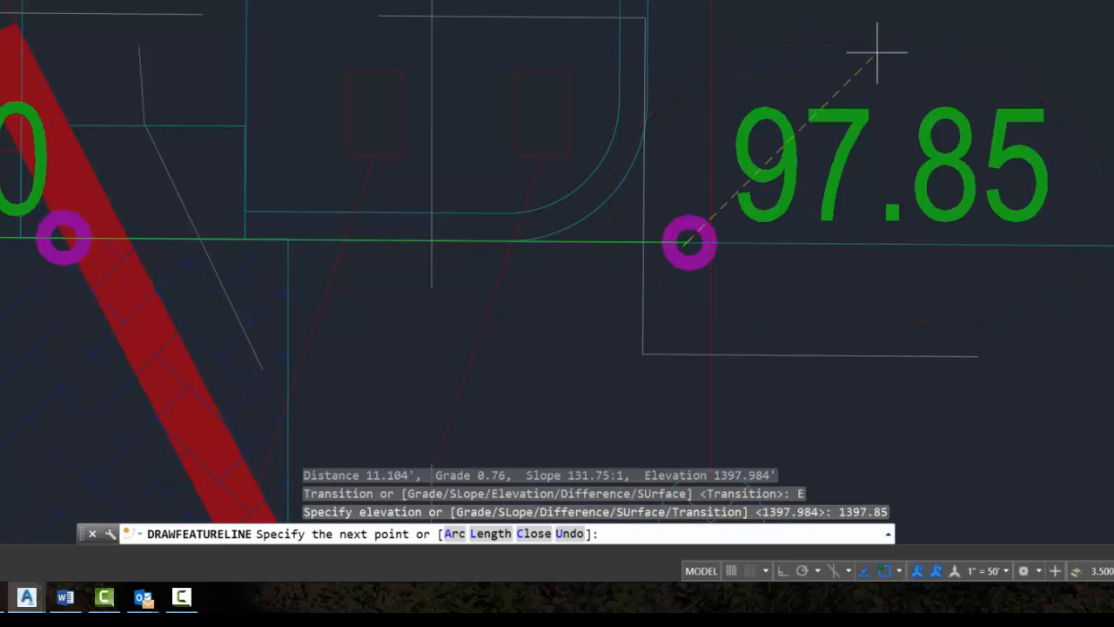
Add a point on the edge at the 98.05 spot with the nearest snap and set its elevation to 1398.05.
scroll(822, 205, down, 4)
middle_drag(865, 236, 794, 248)
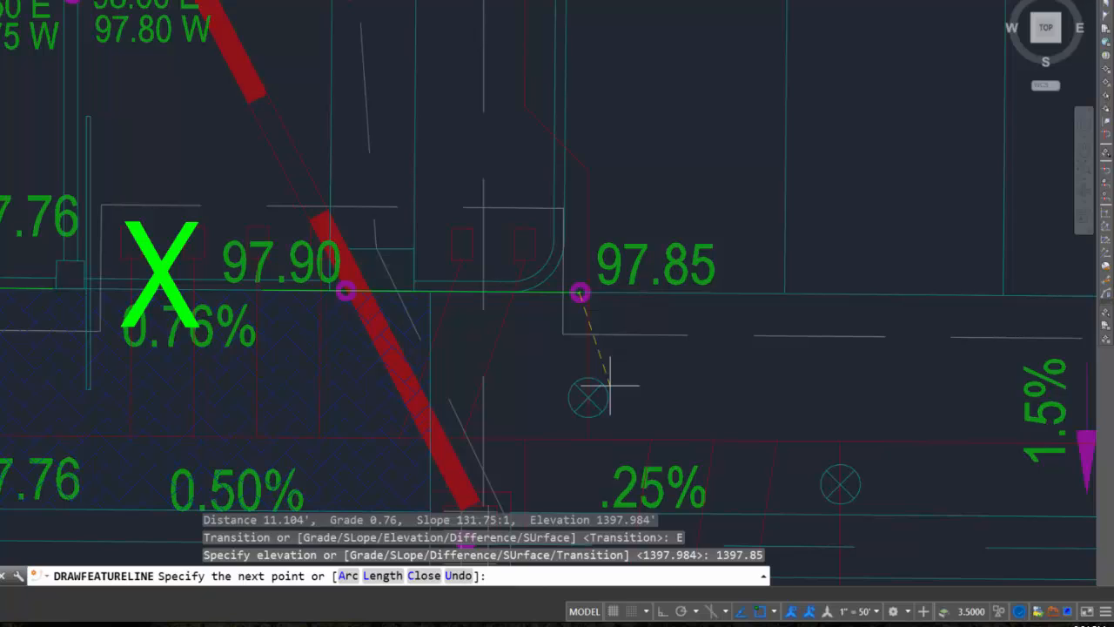
middle_drag(833, 325, 0, 328)
middle_drag(636, 301, 333, 298)
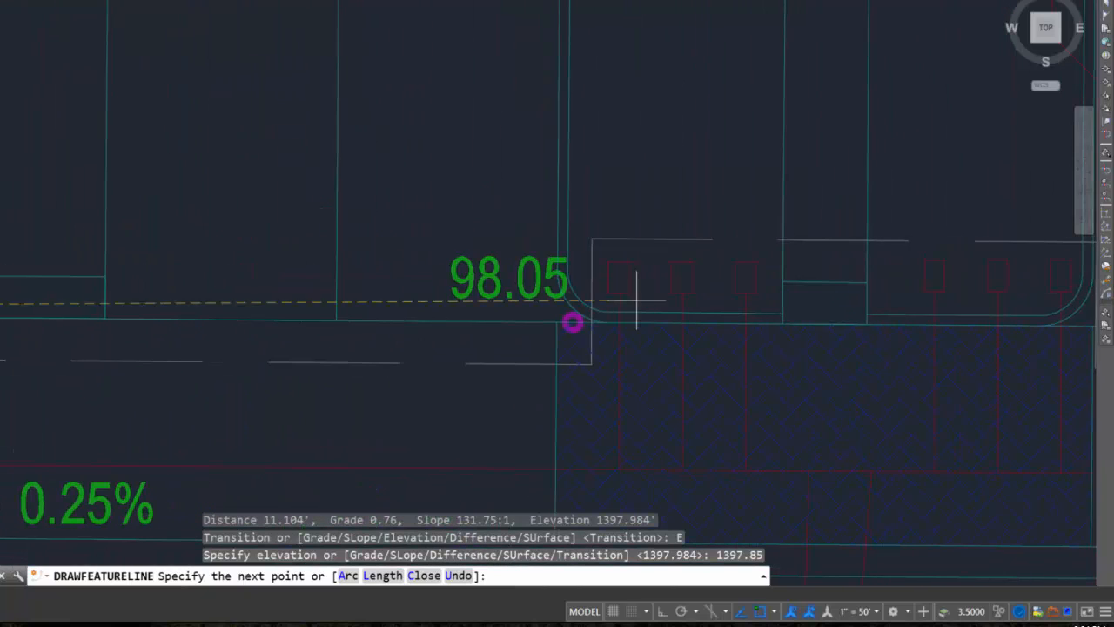
scroll(614, 342, up, 2)
scroll(569, 326, up, 3)
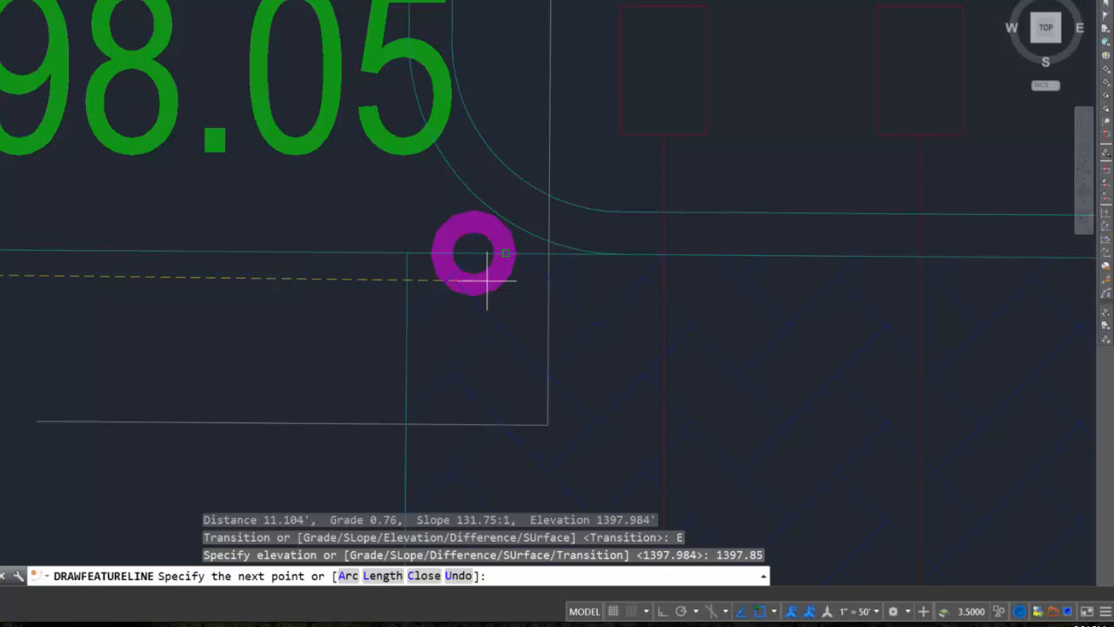
text(near)
scroll(478, 261, up, 2)
key(Return)
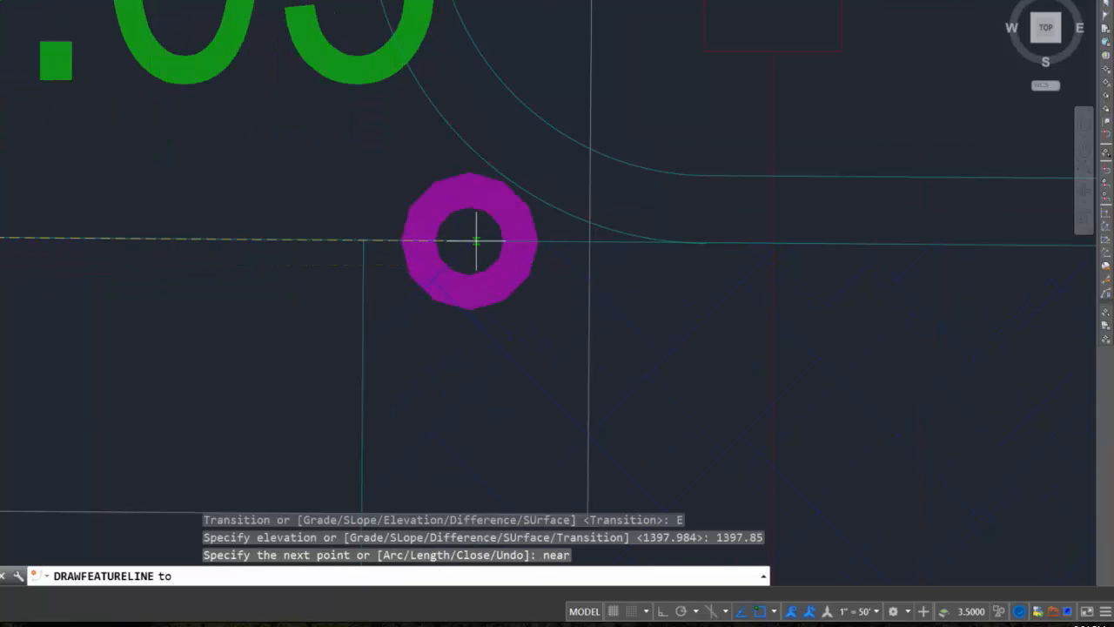
click(476, 240)
scroll(476, 241, down, 3)
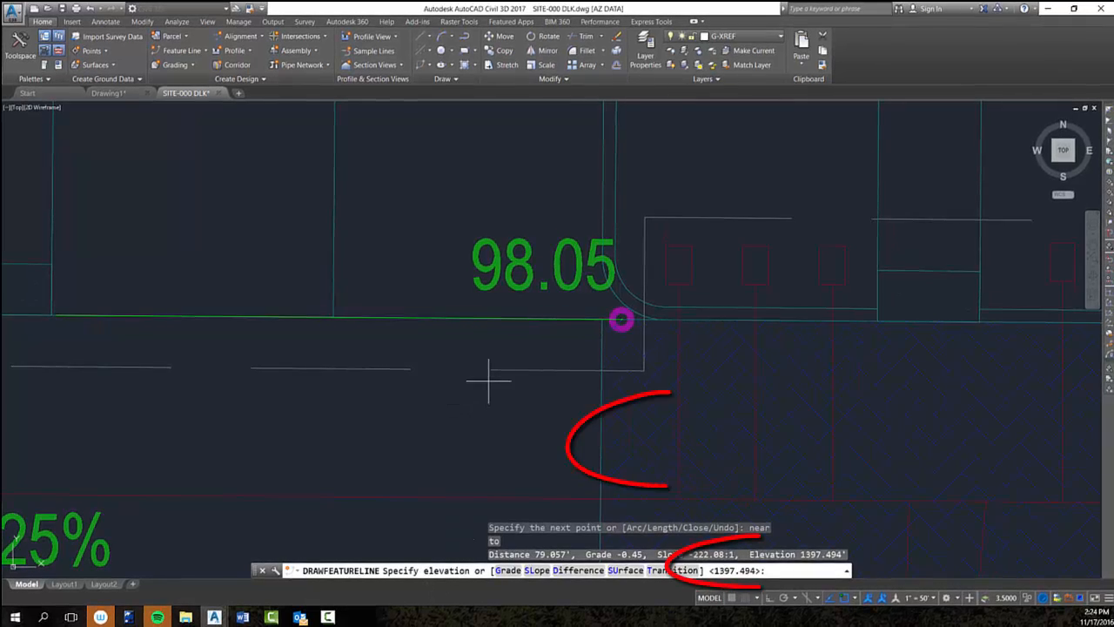
text(1398)
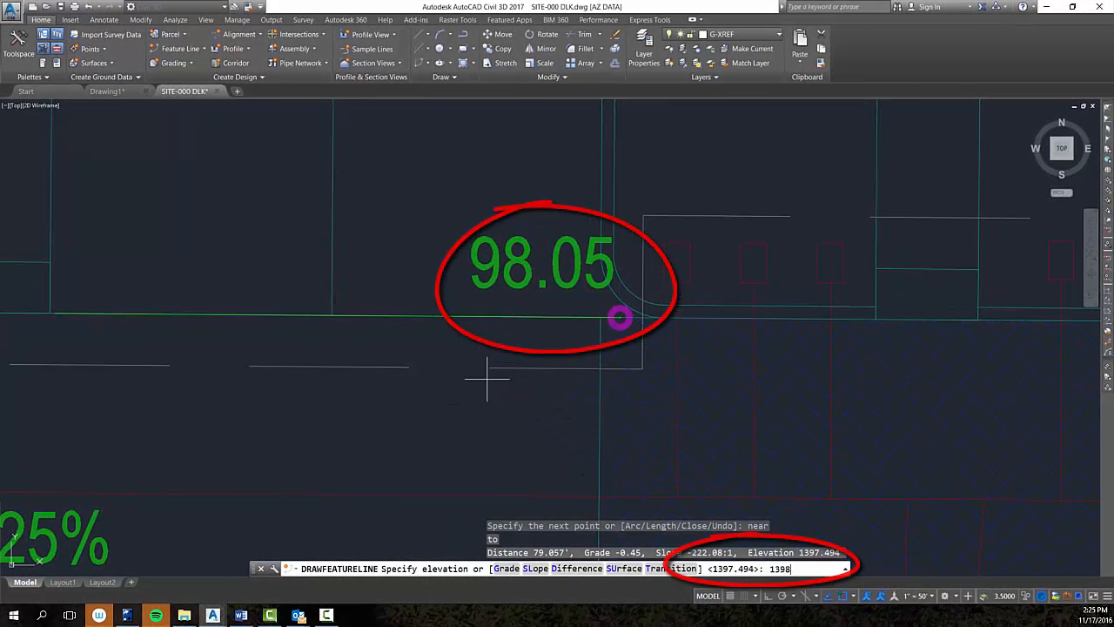
text(.05)
key(Return)
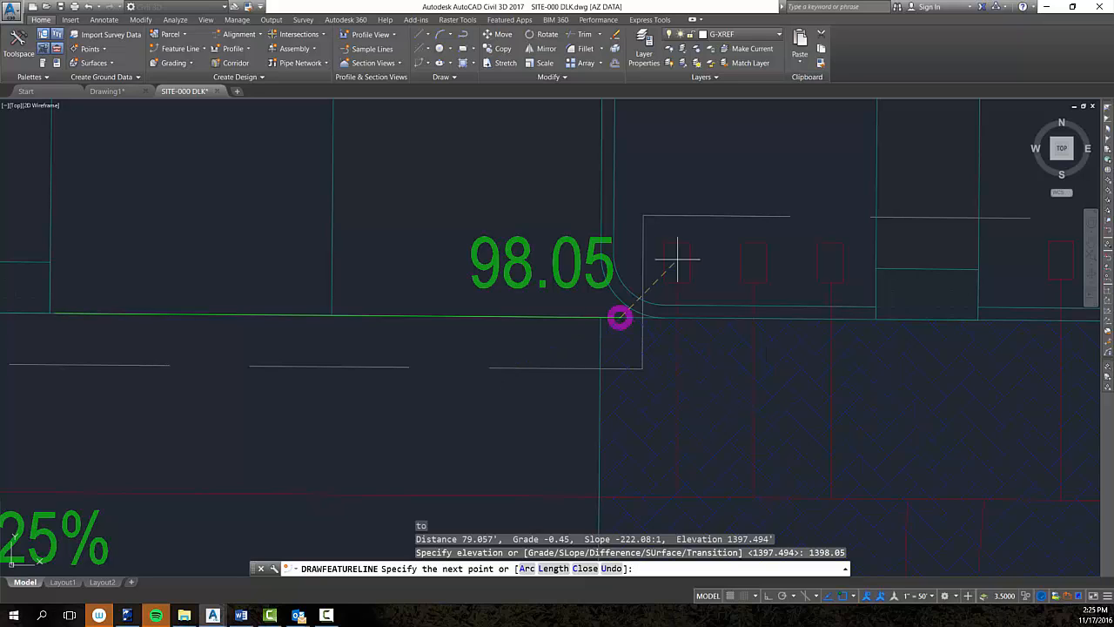
Add points at both curb return ends between the 98.05 and 98.11 spots, using Transition for their elevations.
click(660, 315)
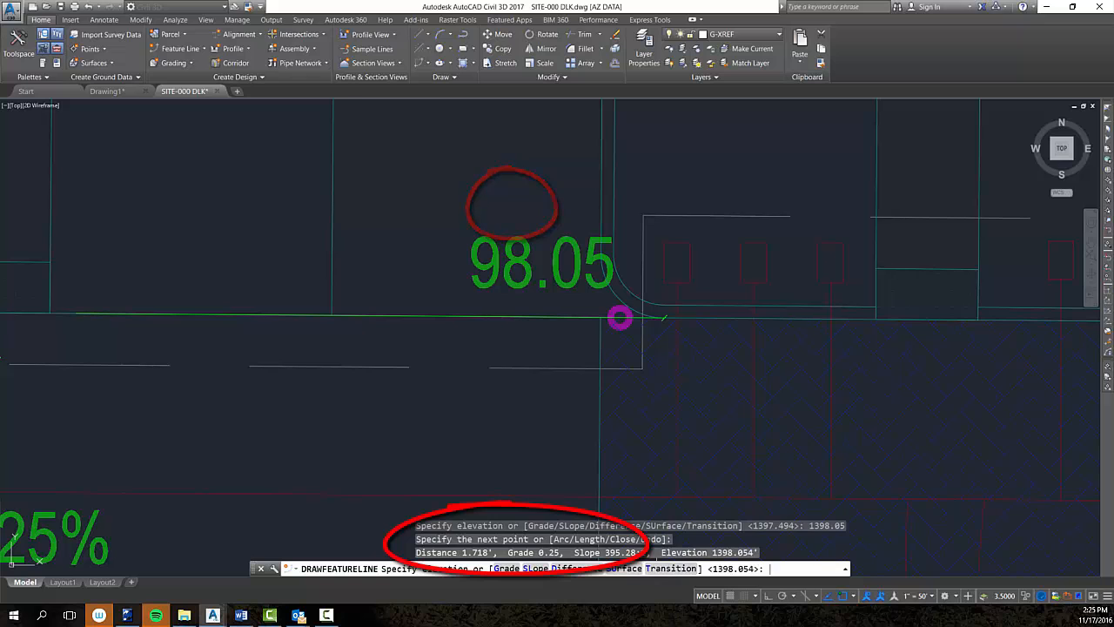
click(651, 568)
middle_drag(826, 341, 600, 360)
scroll(600, 360, down, 2)
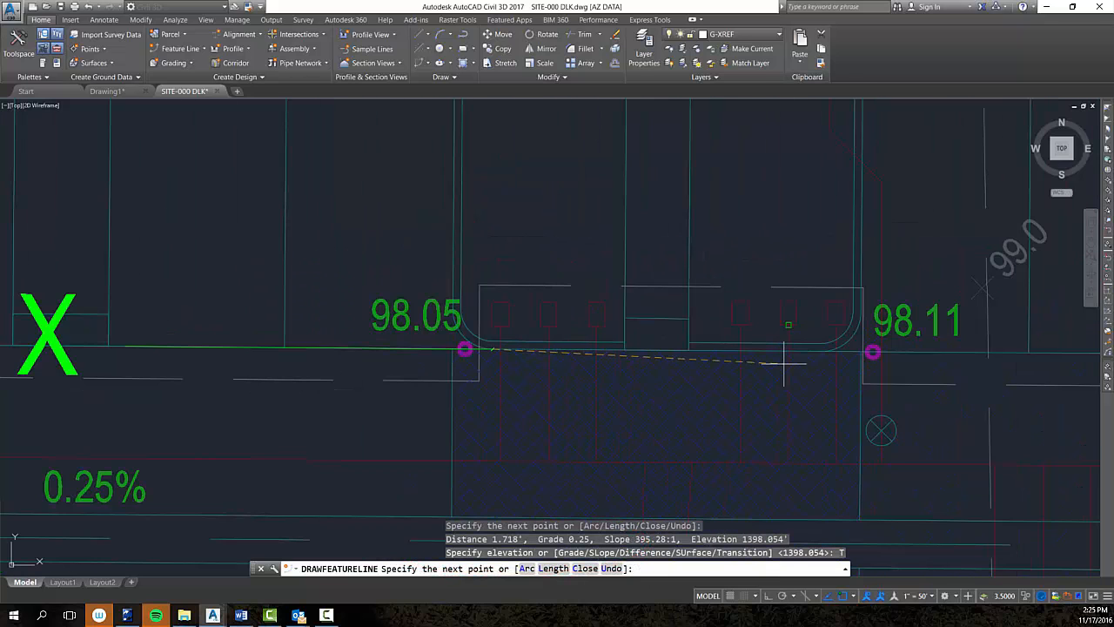
scroll(786, 360, up, 2)
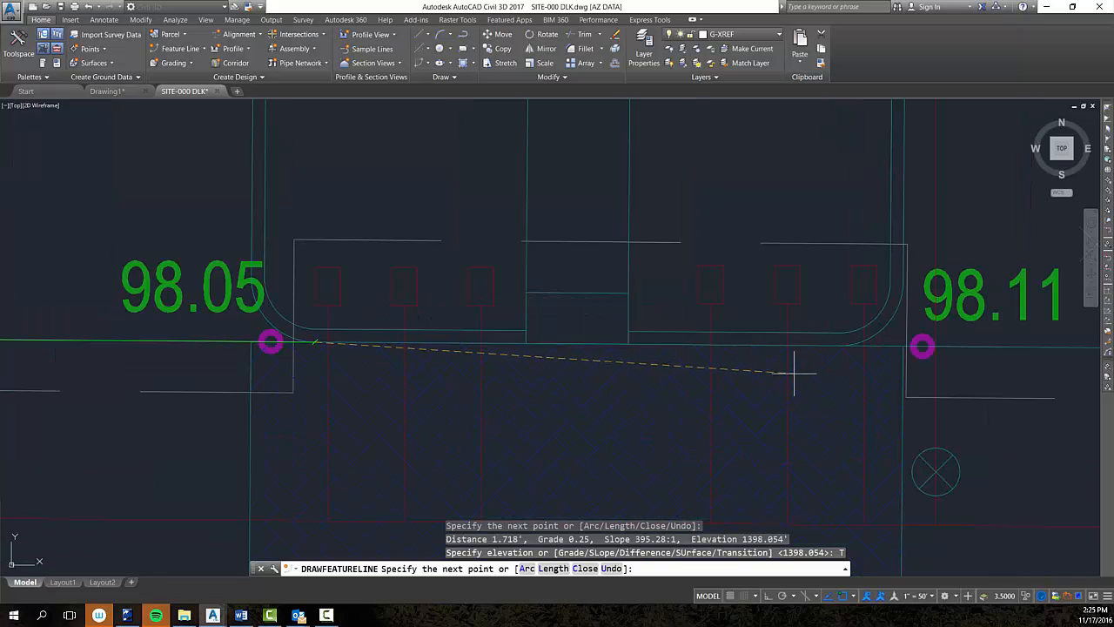
click(838, 345)
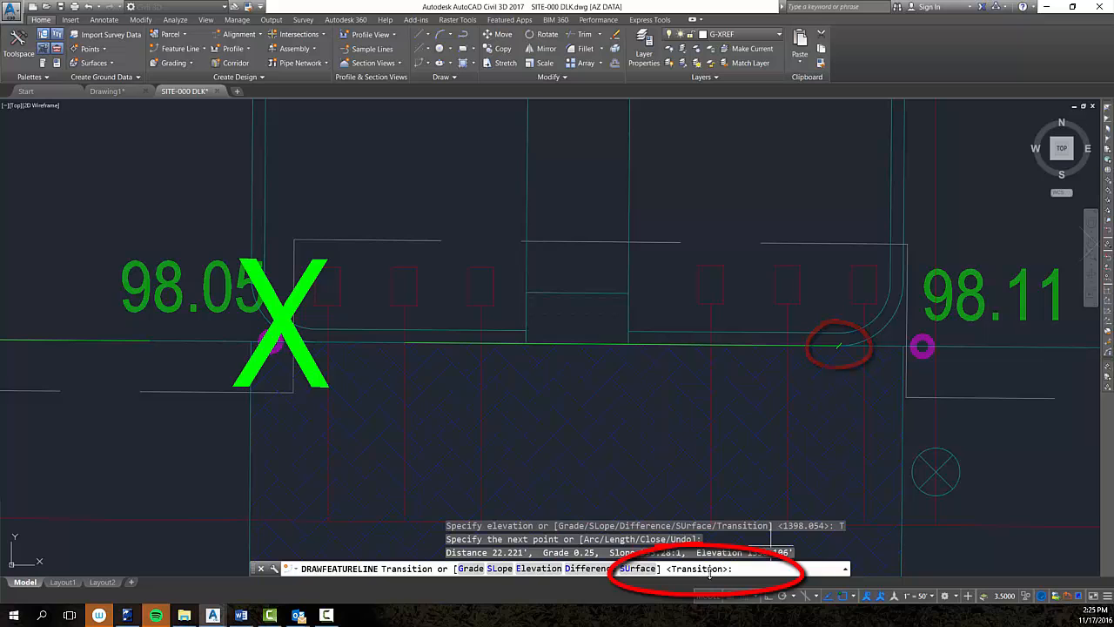
key(Return)
Place a point on the edge at the 98.11 spot with the nearest snap, ending the transition at elevation 1398.11.
scroll(920, 345, up, 4)
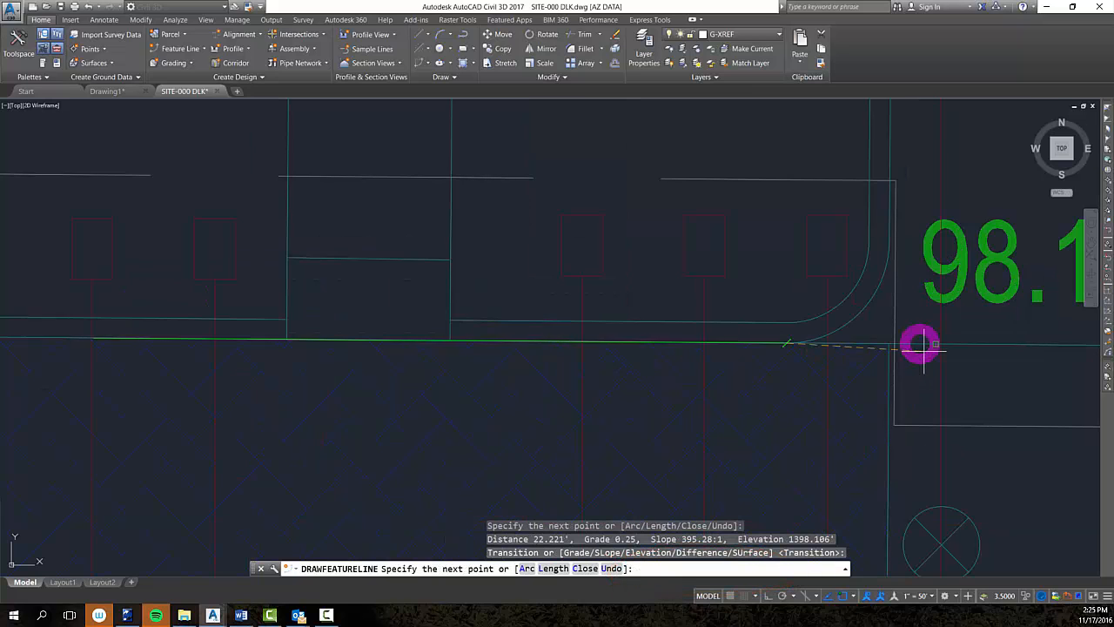
middle_drag(852, 370, 818, 370)
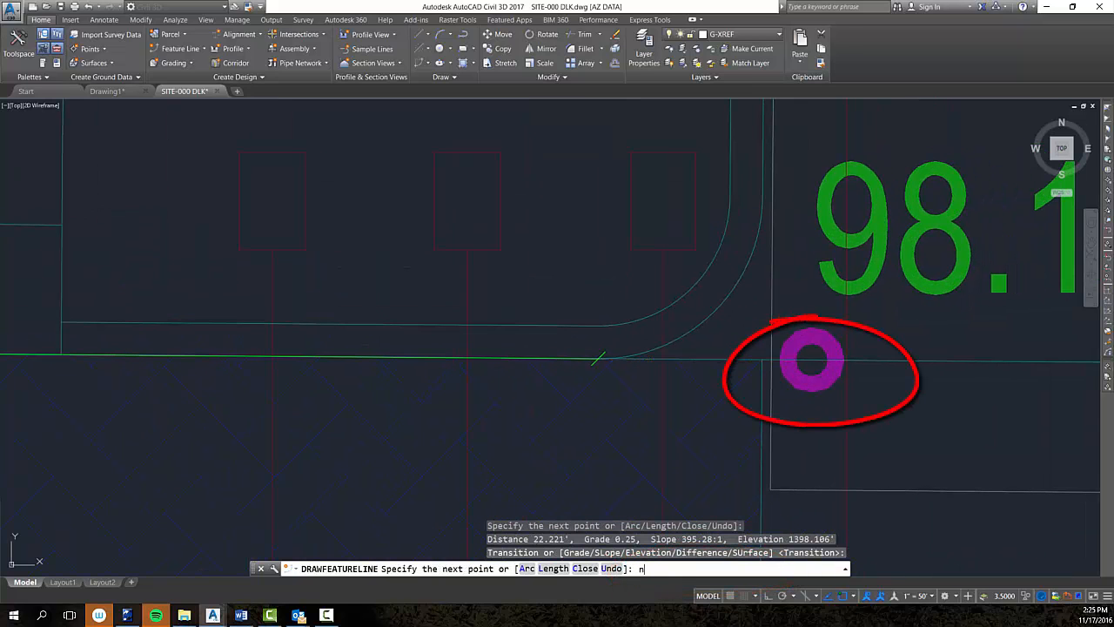
text(near)
key(Return)
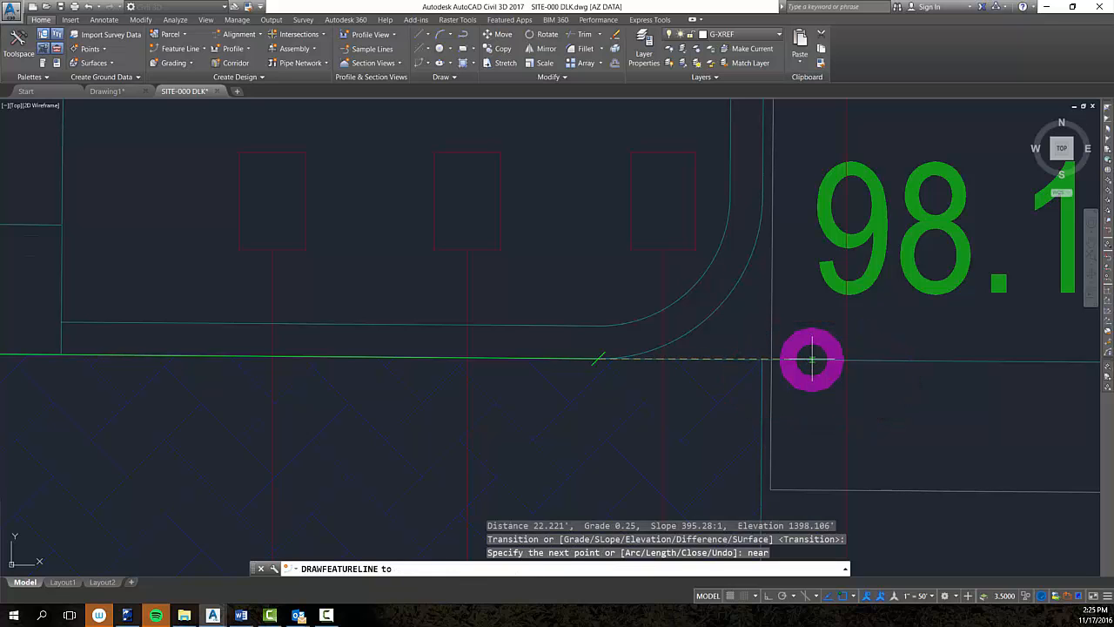
click(811, 359)
scroll(811, 358, down, 5)
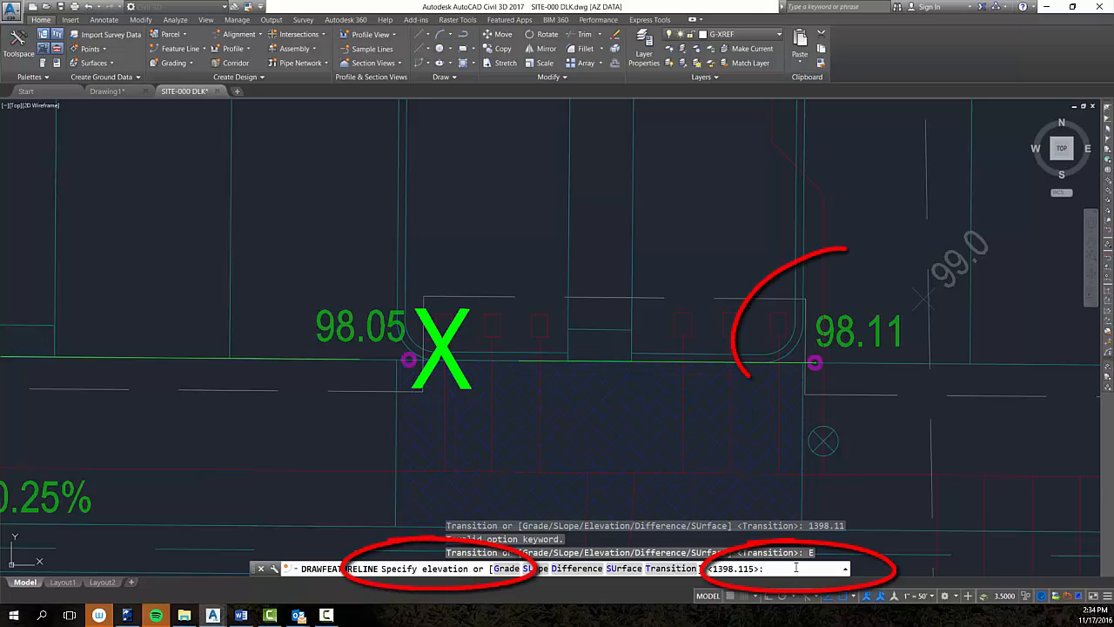
text(1398)
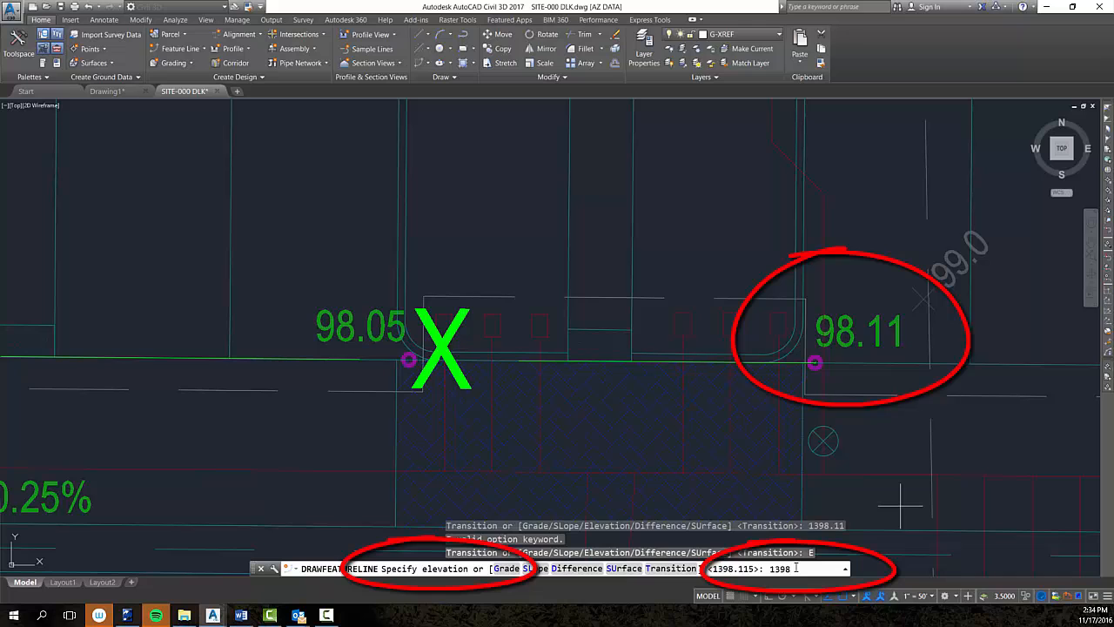
text(.11)
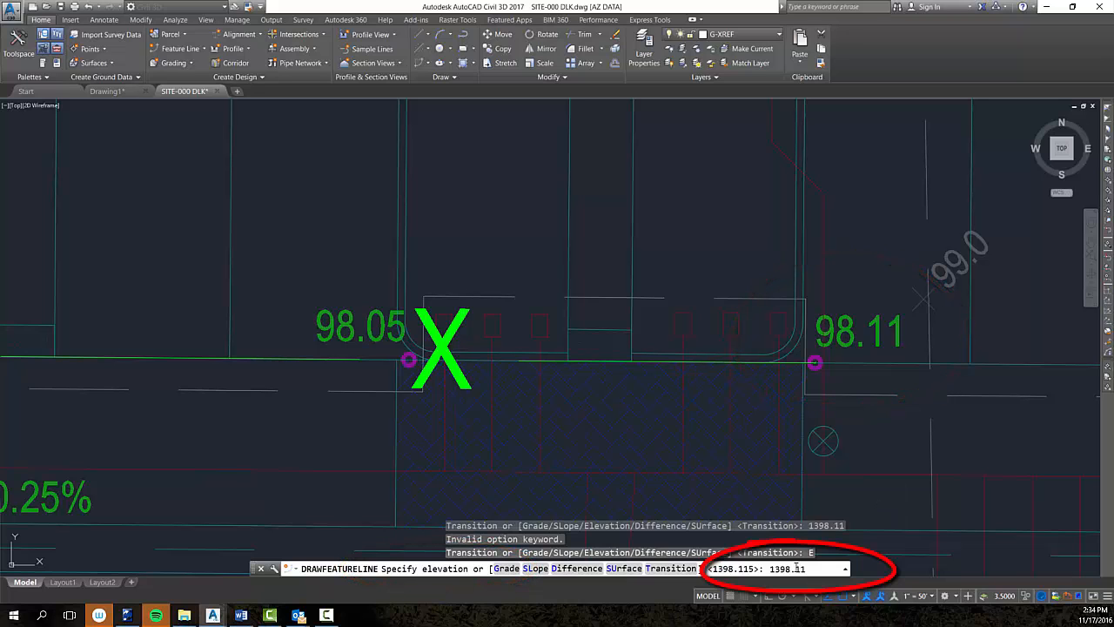
key(Return)
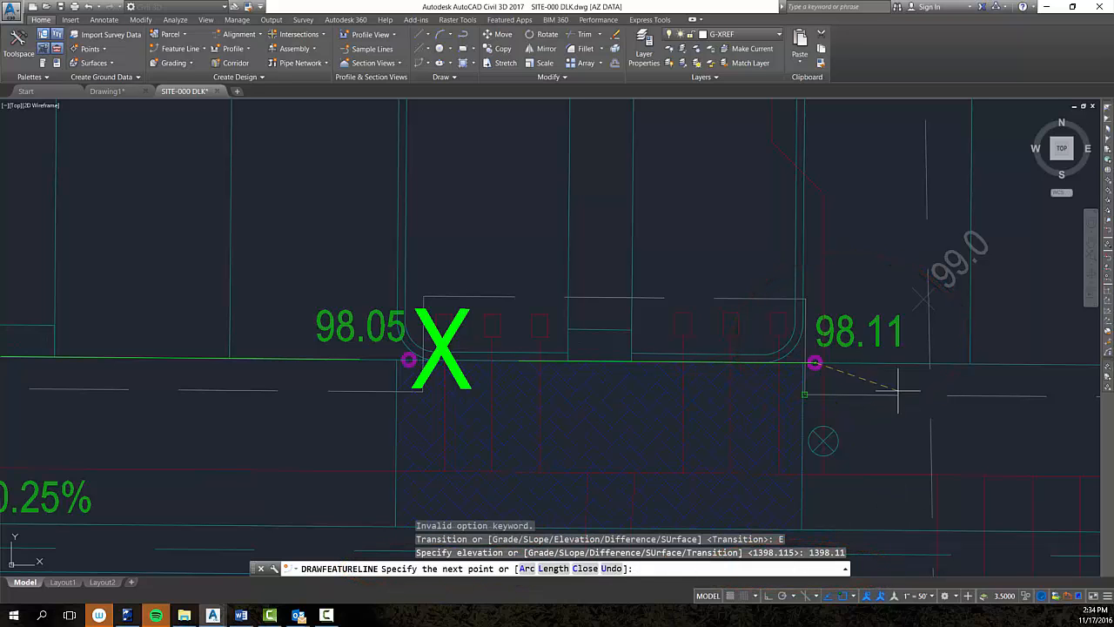
Add a point on the edge at the 98.31 spot with the nearest snap and set its elevation to 1398.31.
middle_drag(852, 380, 309, 352)
middle_drag(791, 351, 239, 365)
middle_drag(714, 372, 464, 370)
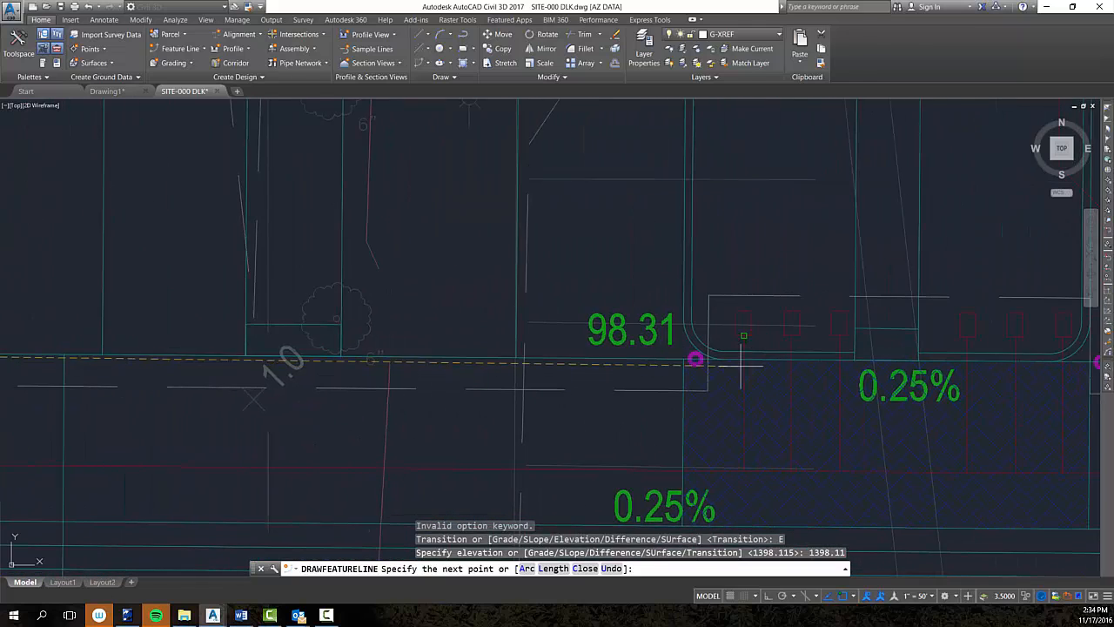
scroll(731, 370, up, 2)
middle_drag(696, 362, 607, 362)
scroll(606, 362, up, 2)
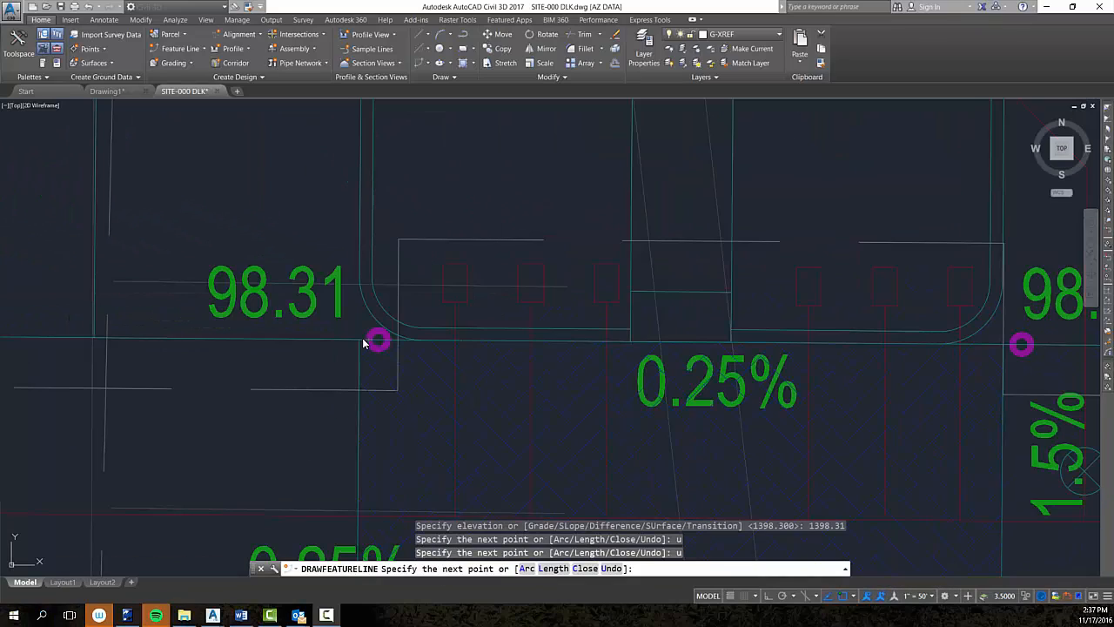
scroll(379, 335, up, 4)
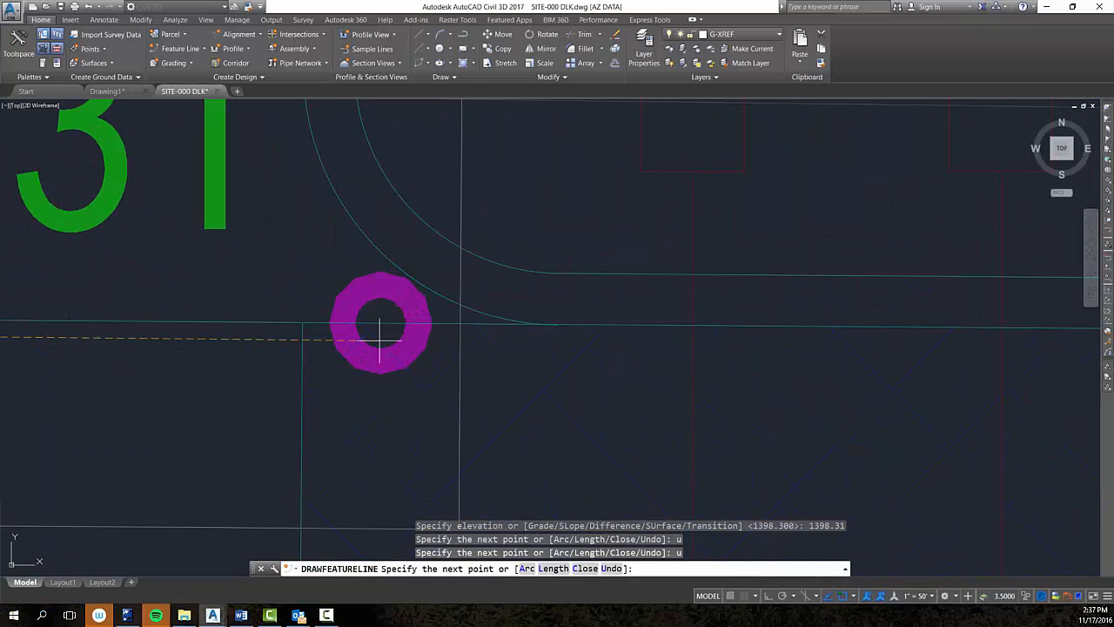
key(Return)
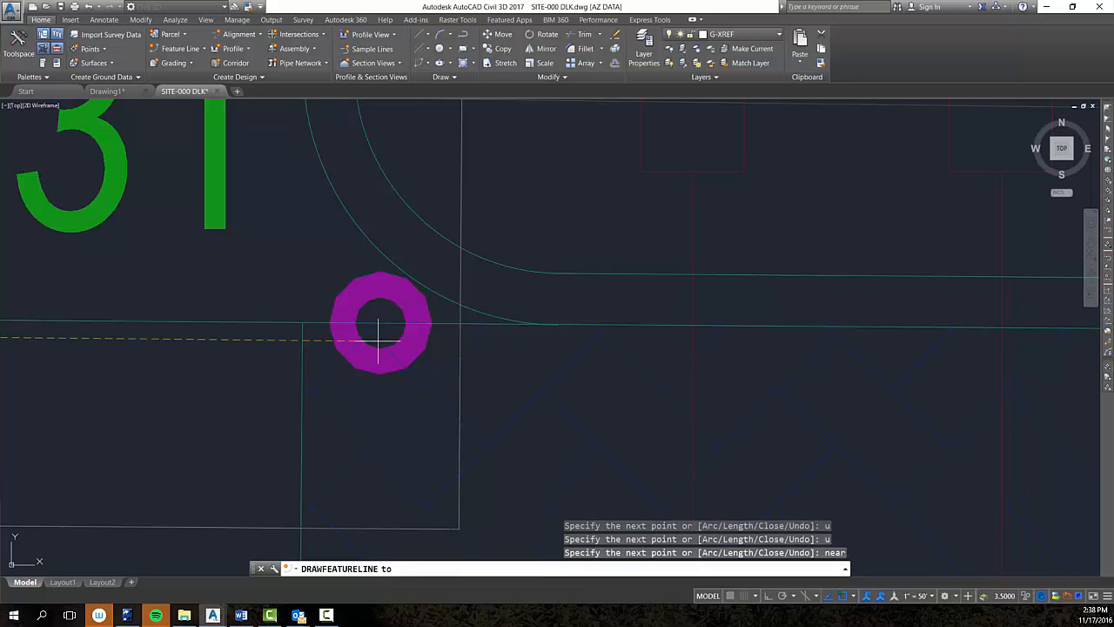
click(379, 323)
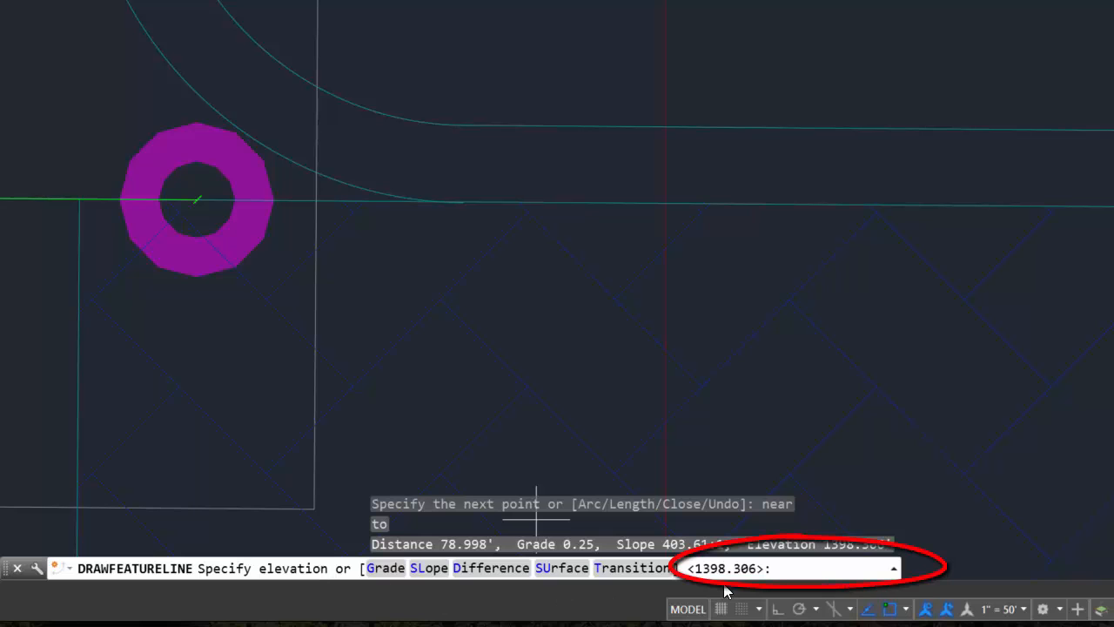
scroll(289, 55, down, 5)
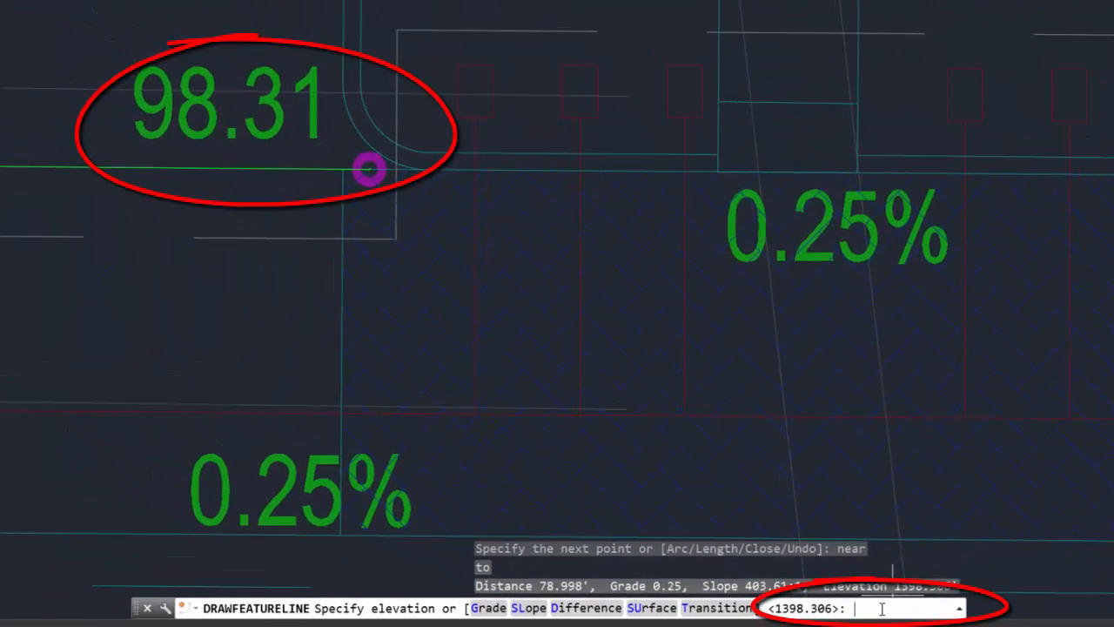
text(1398)
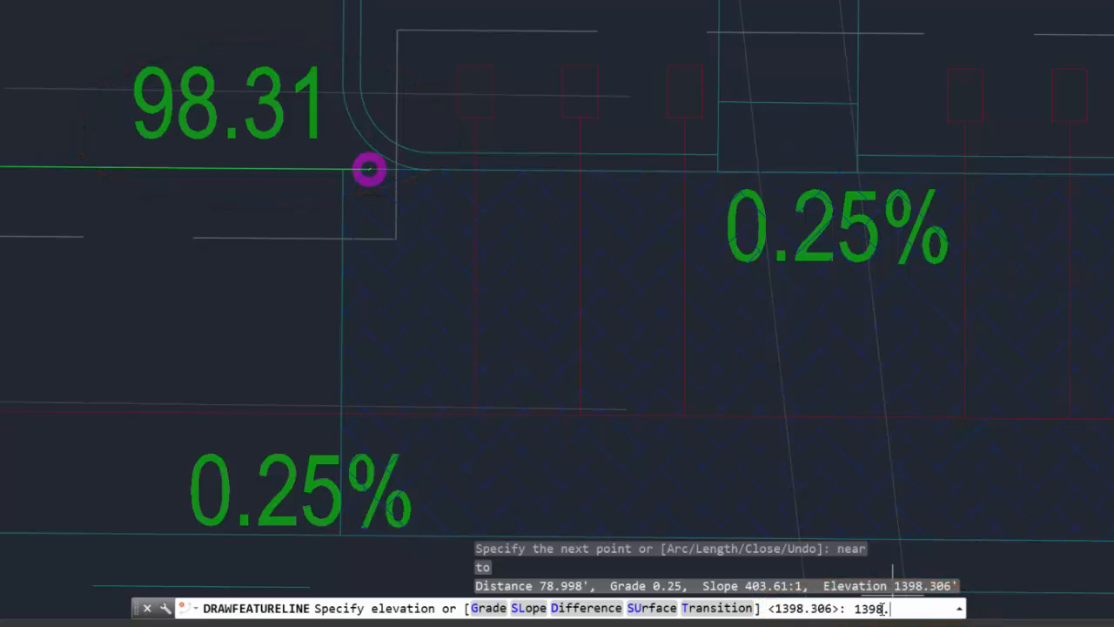
text(.31)
key(Return)
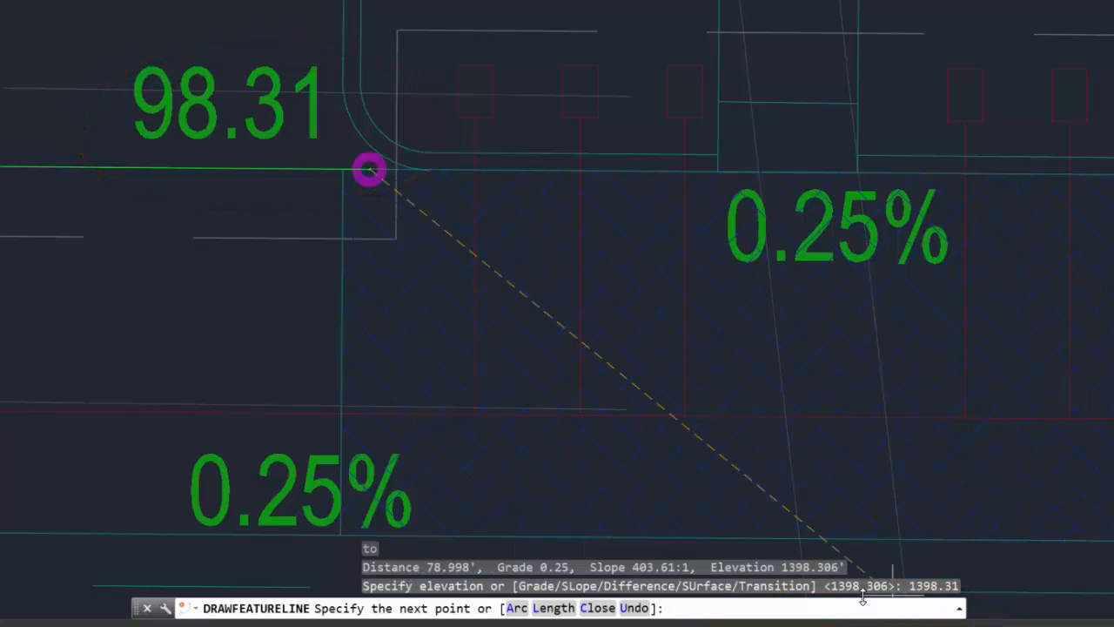
Add points at both curb return ends between the 98.31 and 98.37 spots, using Transition for their elevations.
click(435, 168)
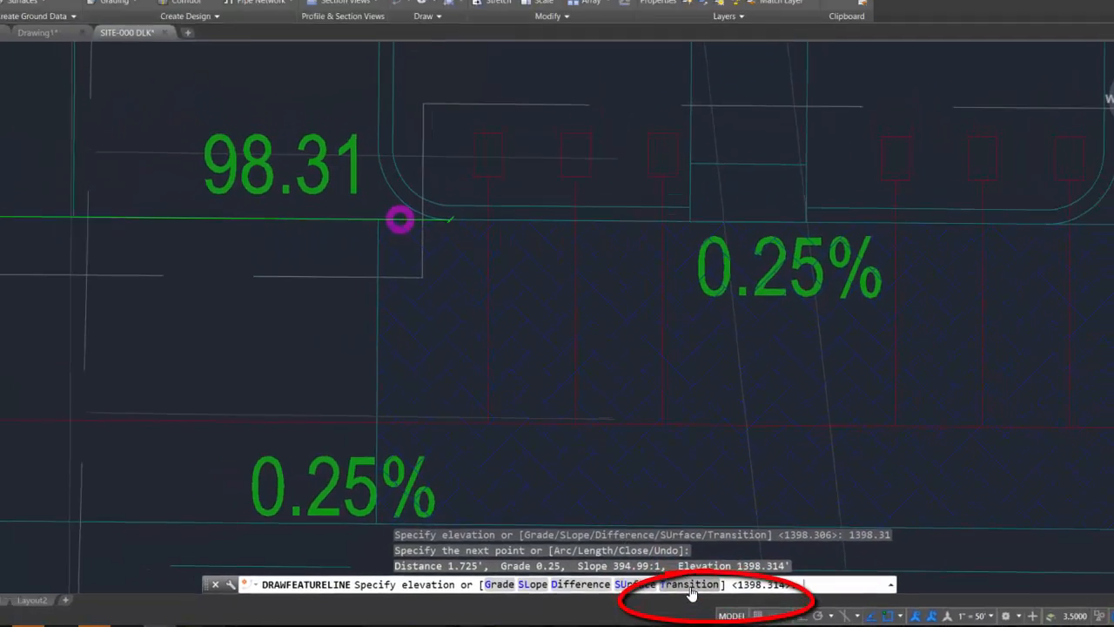
click(690, 585)
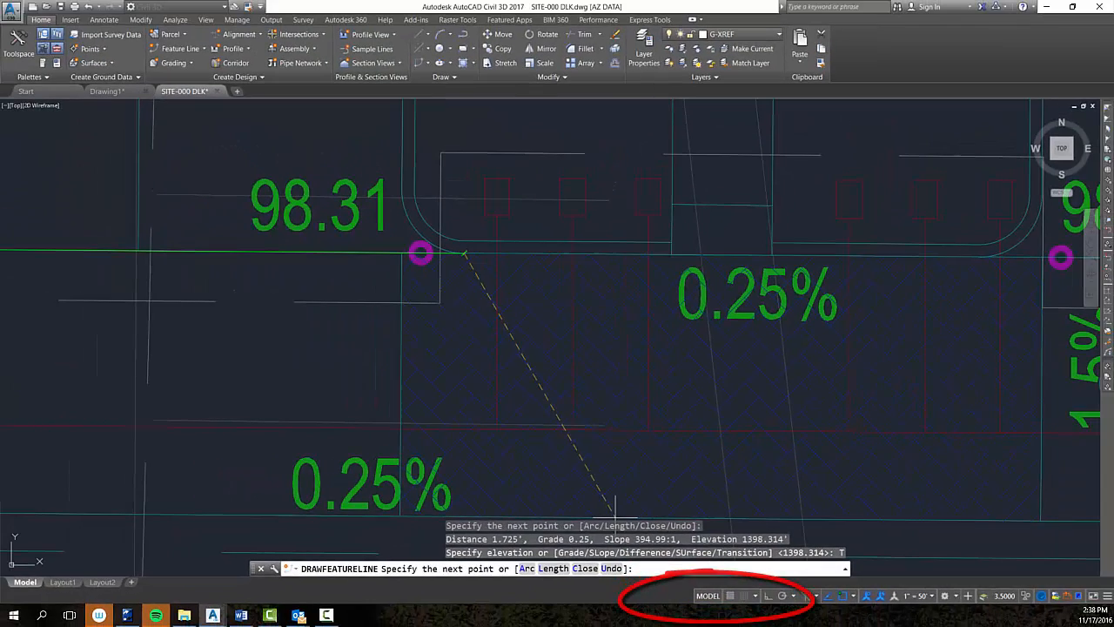
middle_drag(1010, 239, 707, 306)
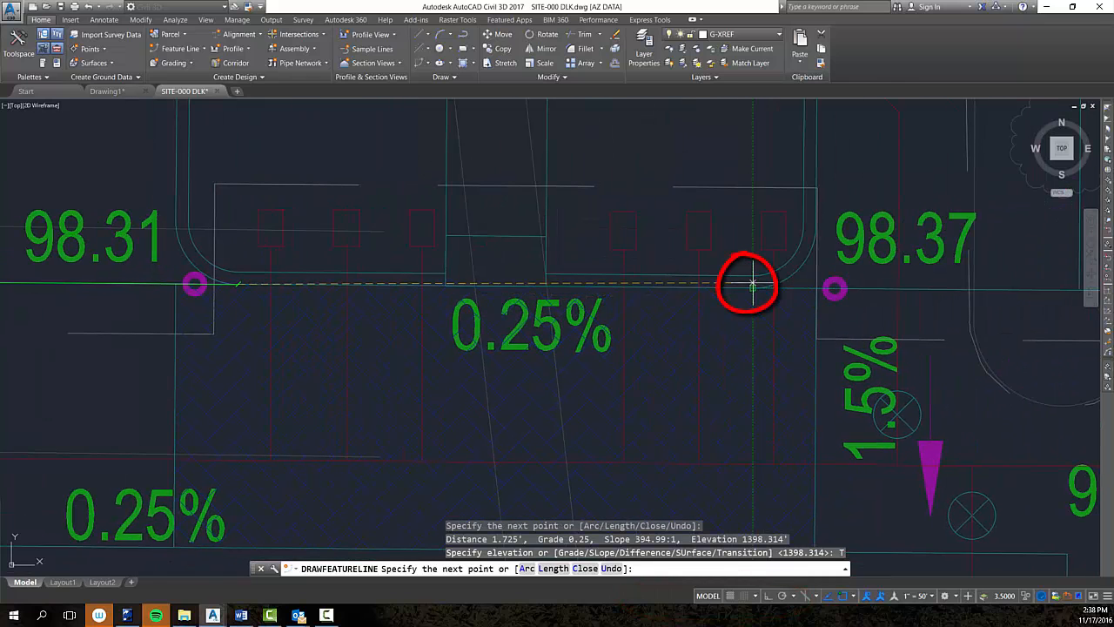
click(752, 302)
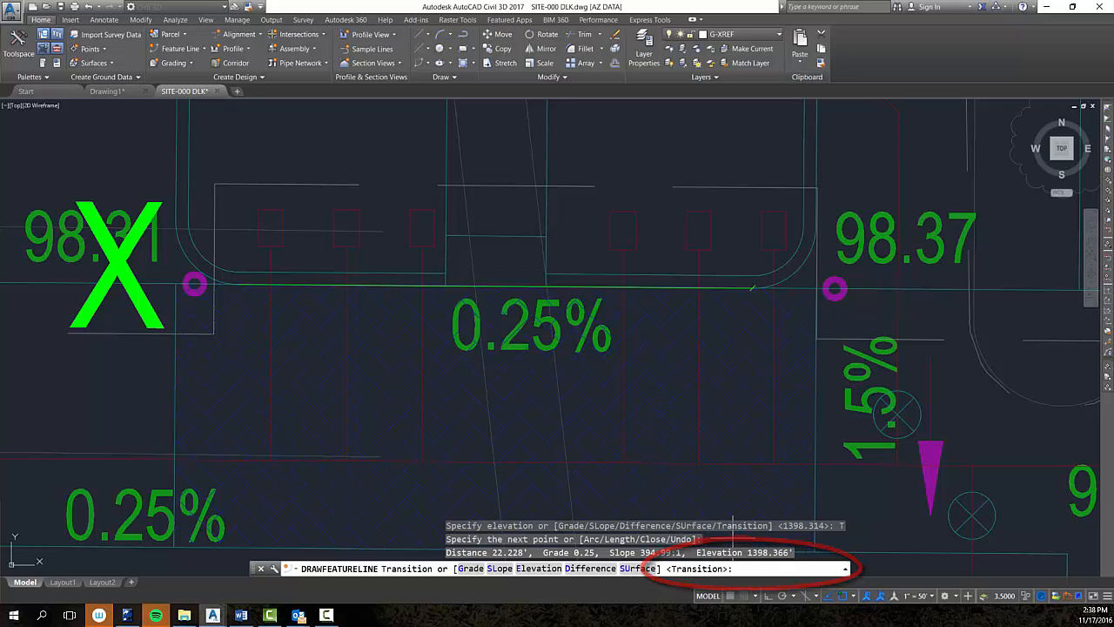
key(Return)
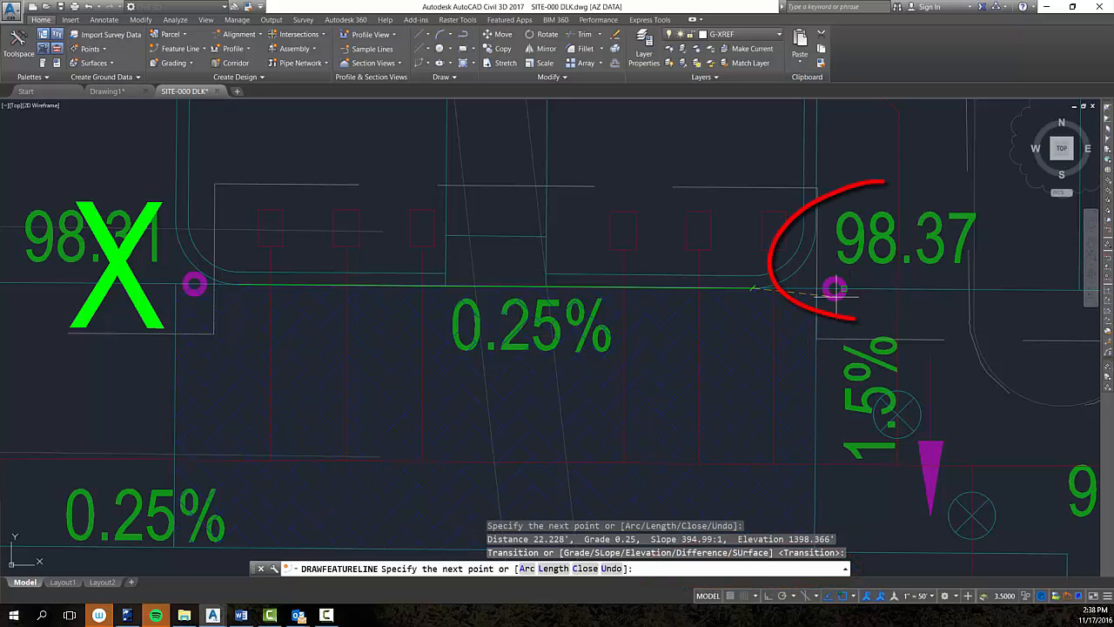
Place a point on the edge at the 98.37 spot with the nearest snap, ending the transition at elevation 1398.37.
text(near)
key(Return)
scroll(831, 287, up, 4)
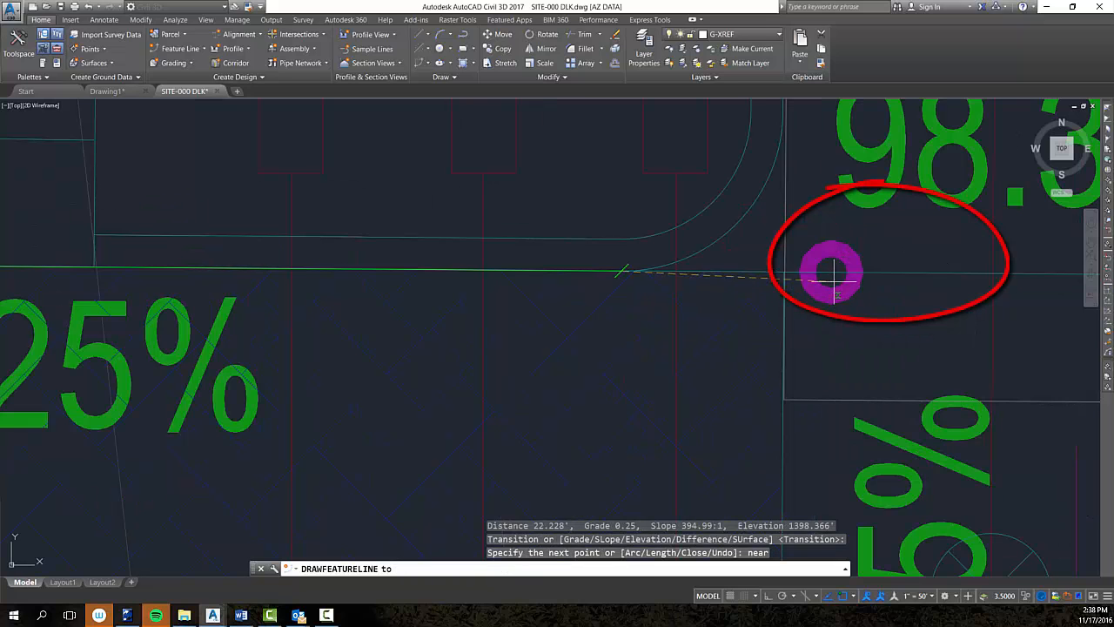
click(831, 272)
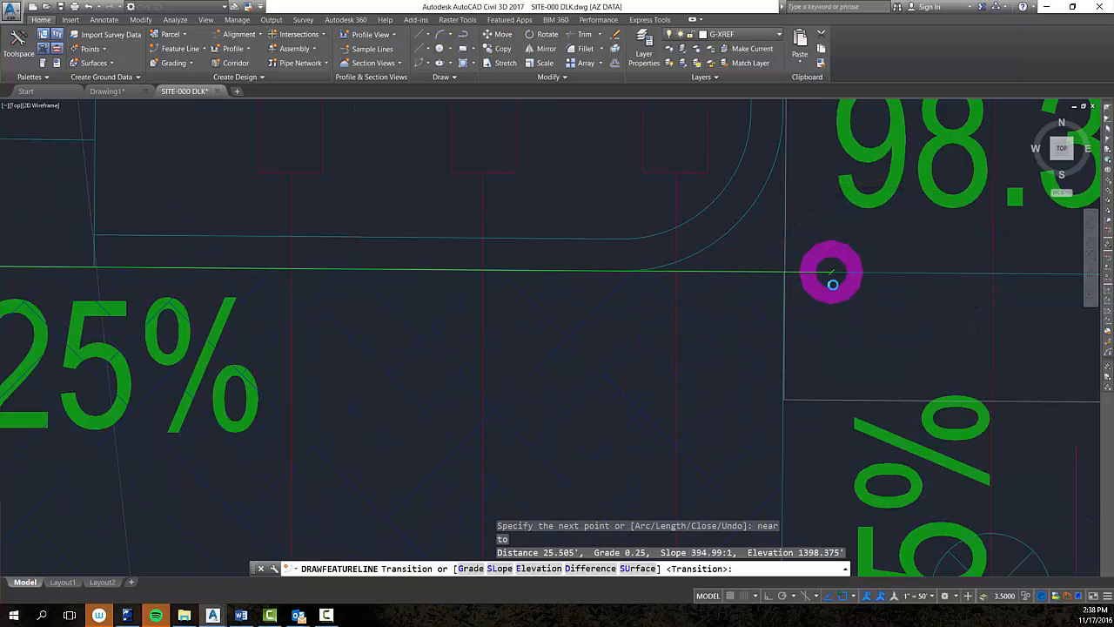
scroll(831, 288, down, 4)
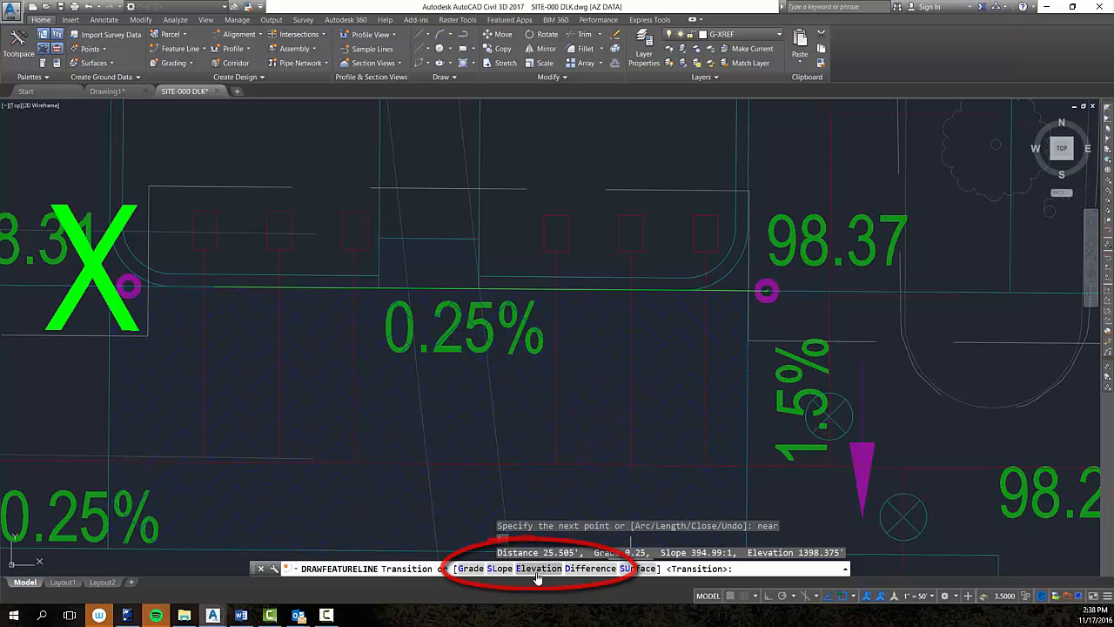
click(536, 570)
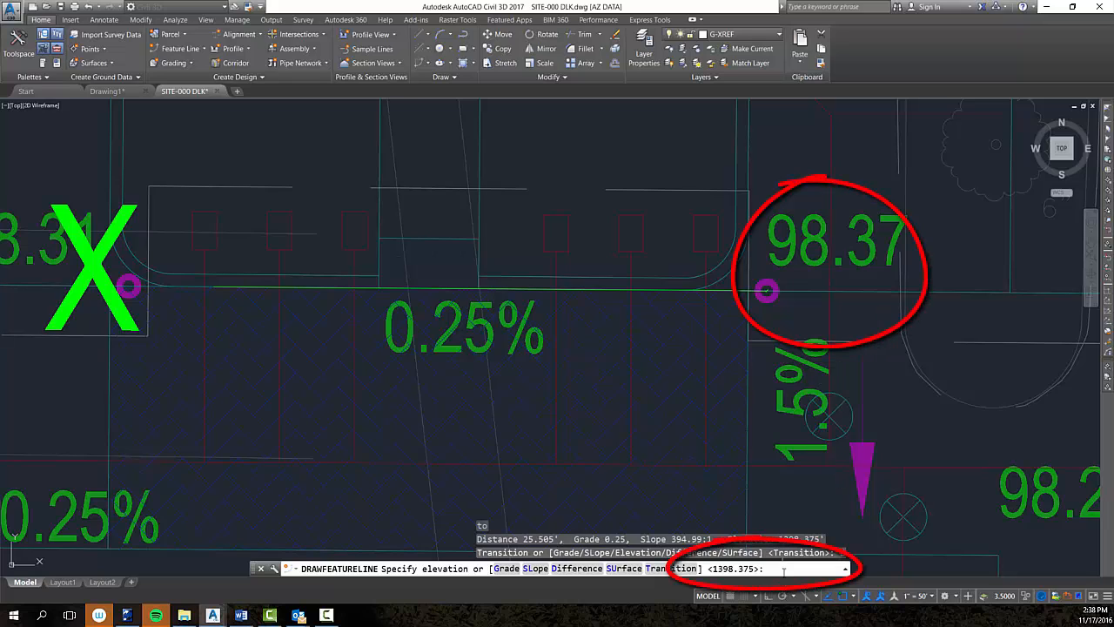
text(1398.37)
key(Return)
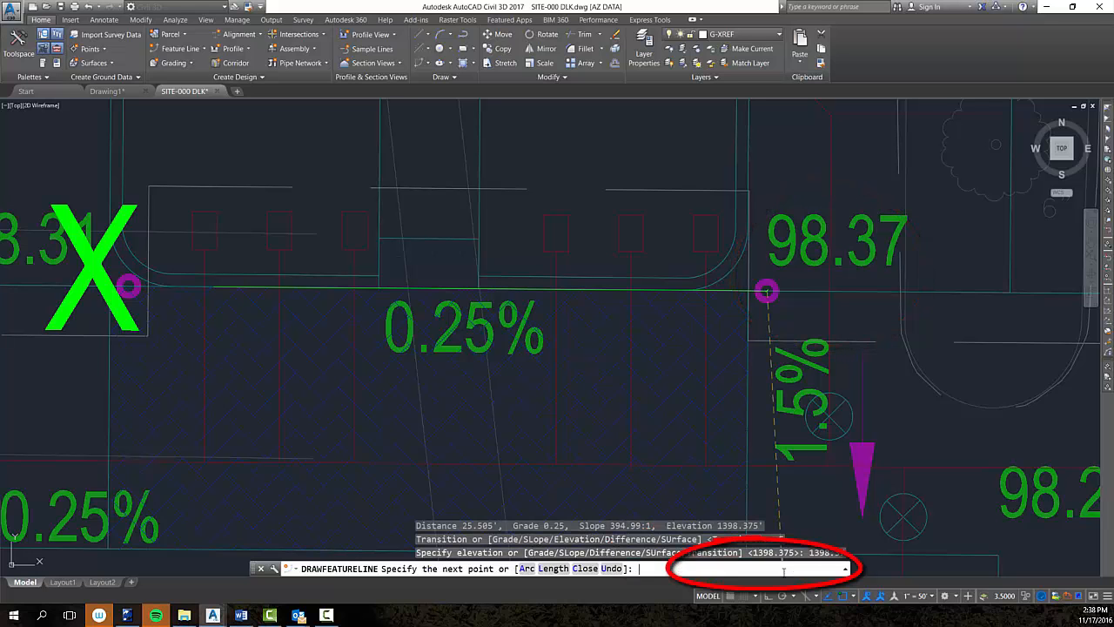
Add a point on the edge at the GB 98.55 spot with the nearest snap and set its elevation to 1398.55.
scroll(920, 326, down, 2)
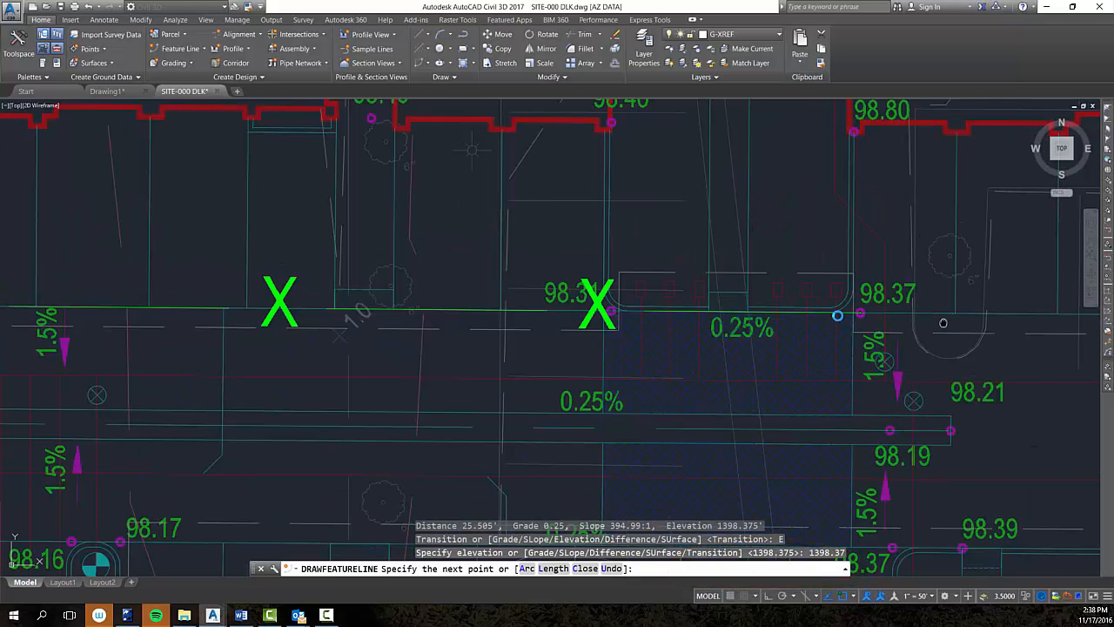
middle_drag(838, 316, 321, 280)
mouse_move(807, 257)
middle_down()
mouse_move(336, 244)
mouse_move(316, 228)
mouse_move(367, 298)
middle_up()
scroll(637, 159, up, 3)
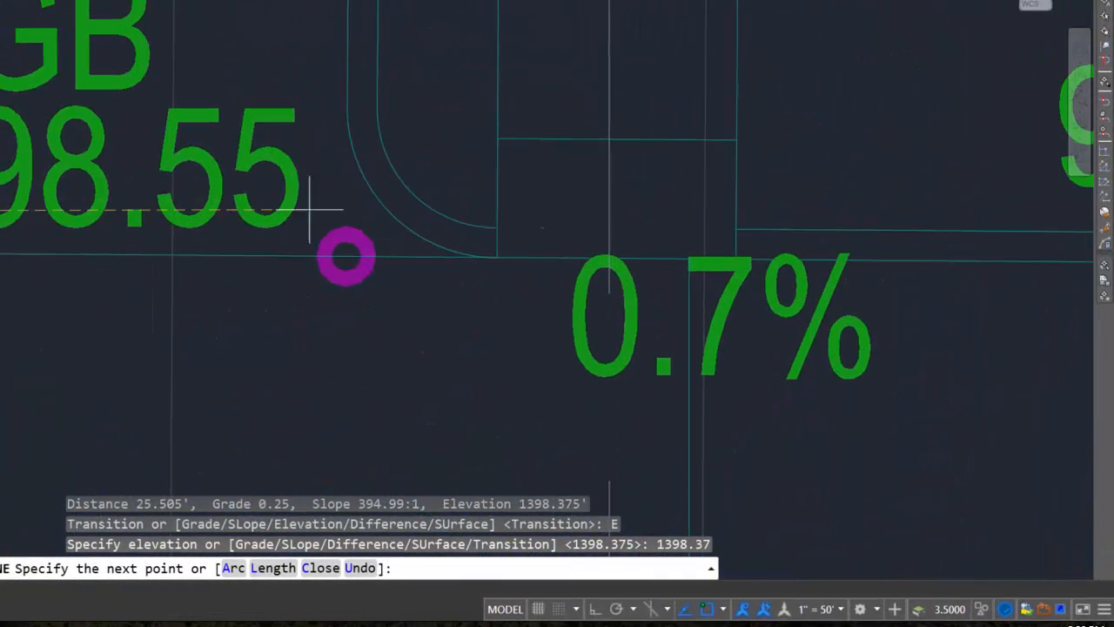
text(ear)
key(Return)
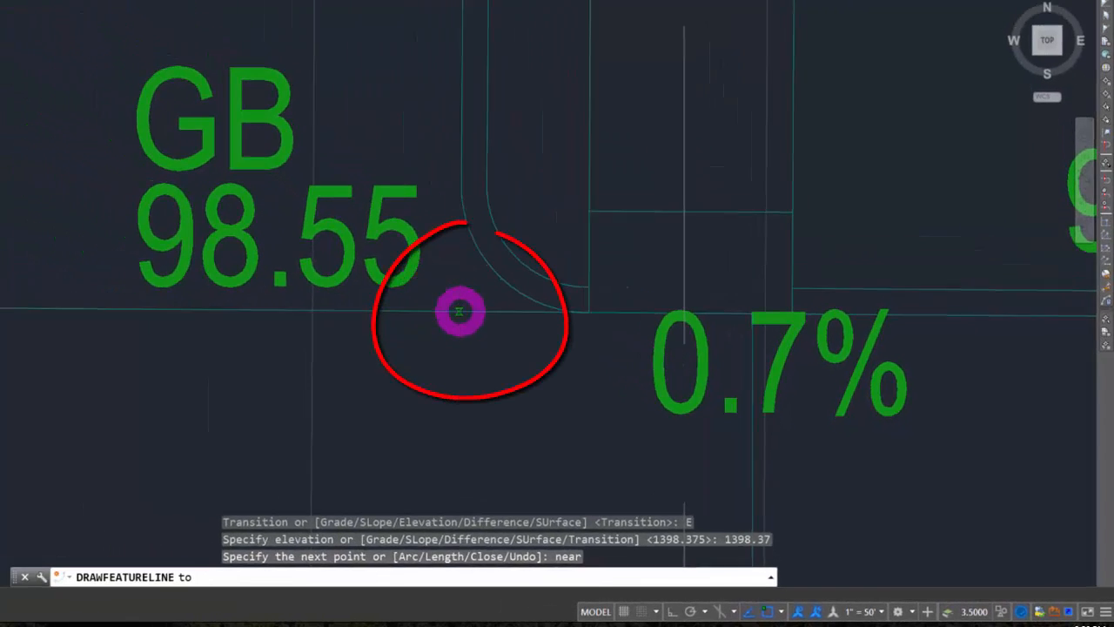
click(393, 280)
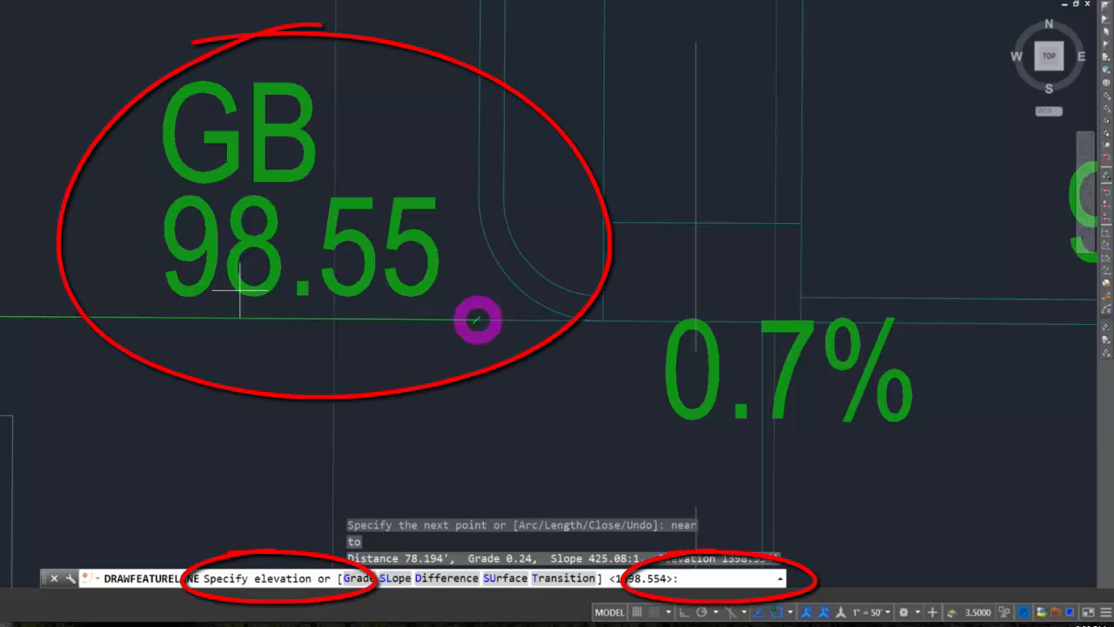
text(1398.55)
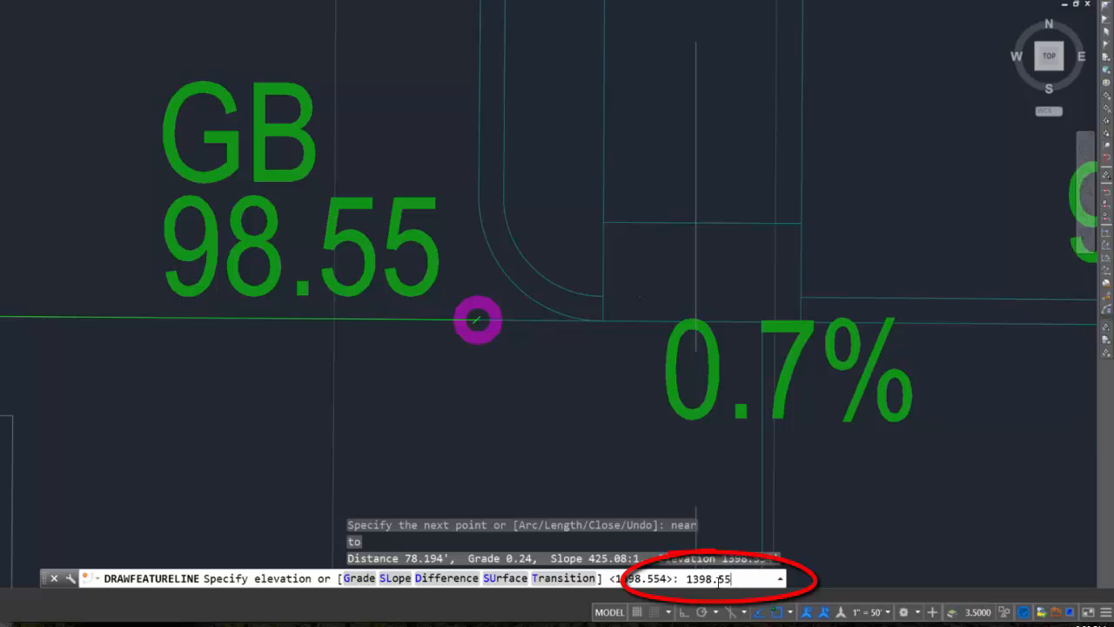
key(Return)
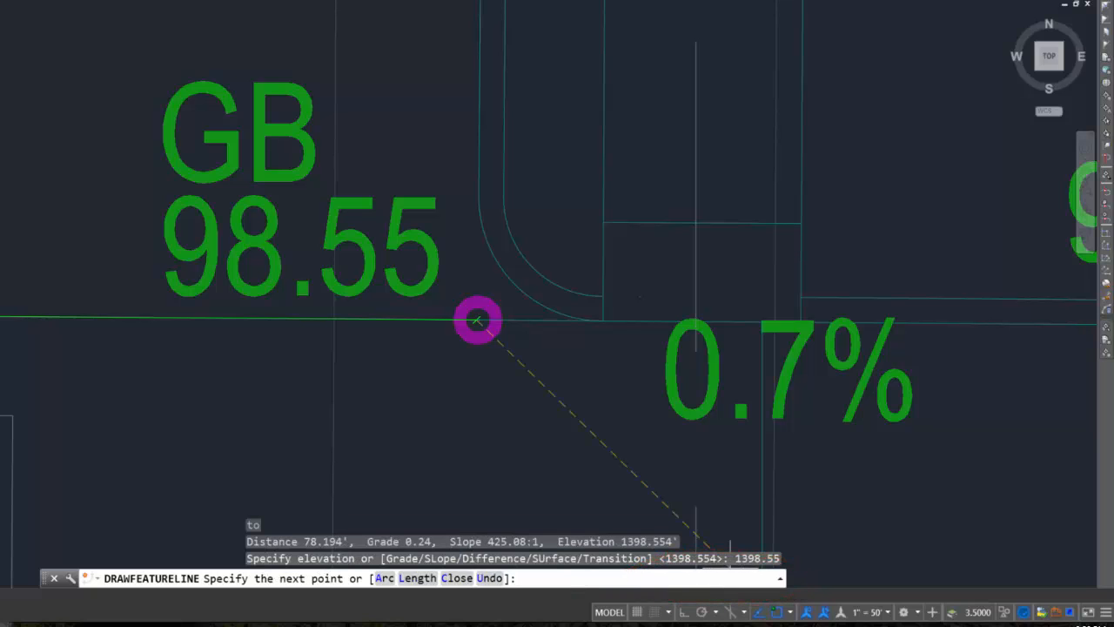
Add a point at the curb return end between the 98.55 and 98.65 spots, using Transition for its elevation.
middle_drag(742, 349, 615, 371)
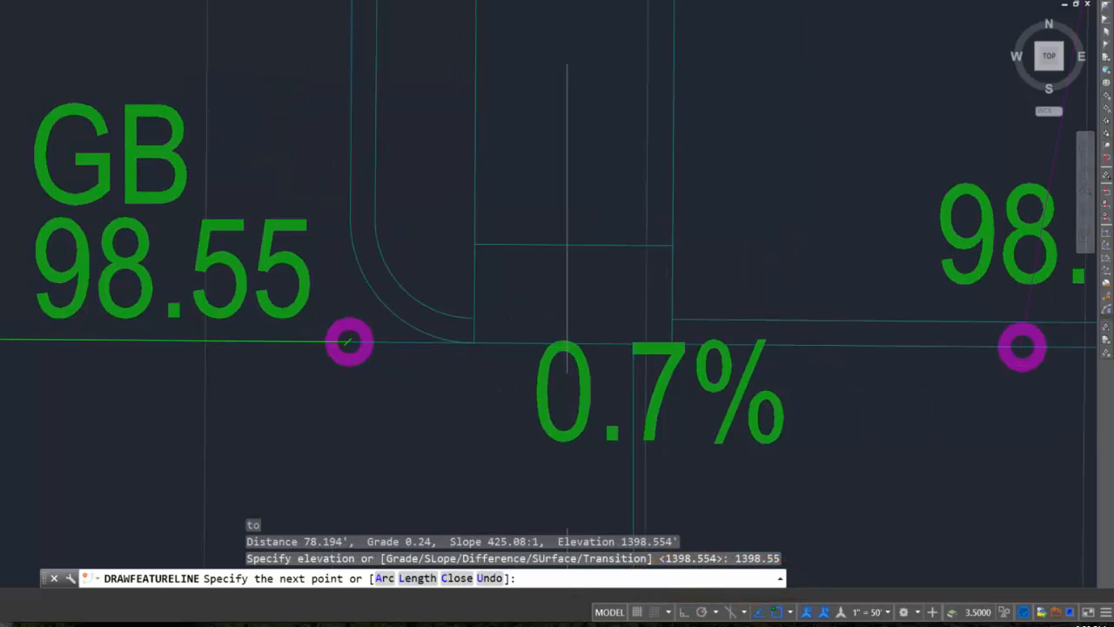
click(479, 342)
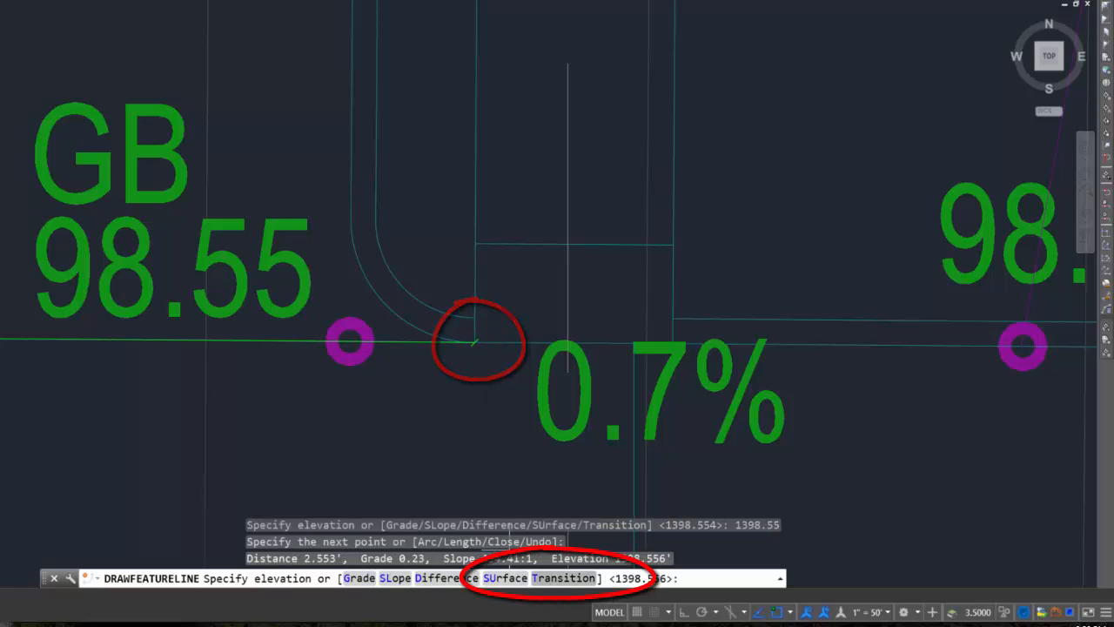
click(555, 577)
Place a point on the edge at the 98.65 spot with the nearest snap, ending the transition at elevation 1398.65.
mouse_move(778, 375)
middle_down()
mouse_move(369, 336)
mouse_move(249, 339)
middle_up()
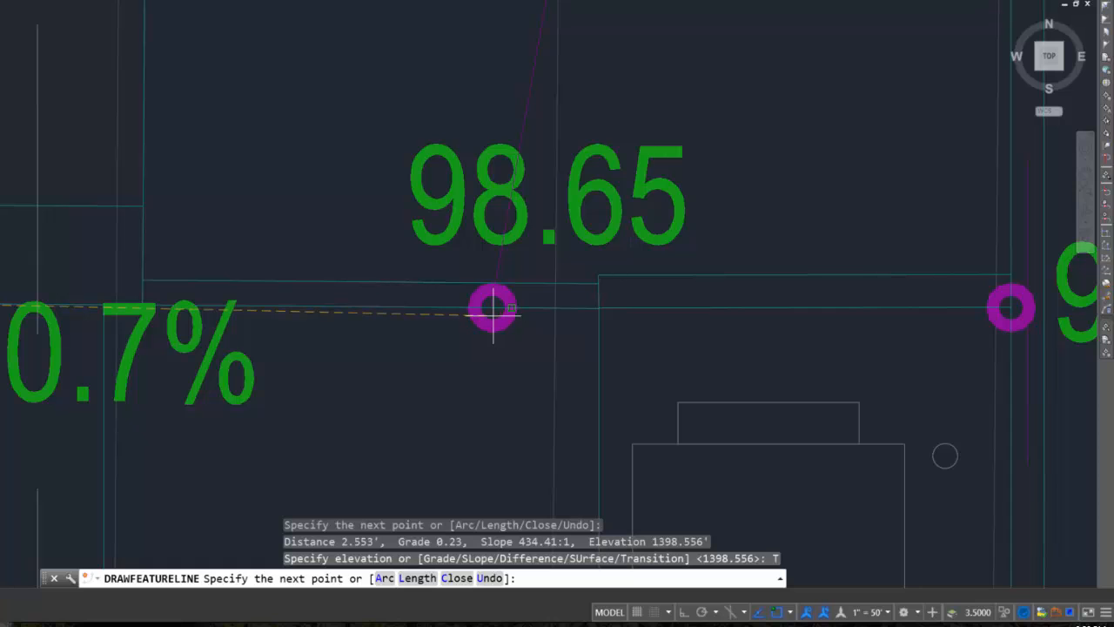
text(near)
key(Return)
scroll(493, 309, up, 2)
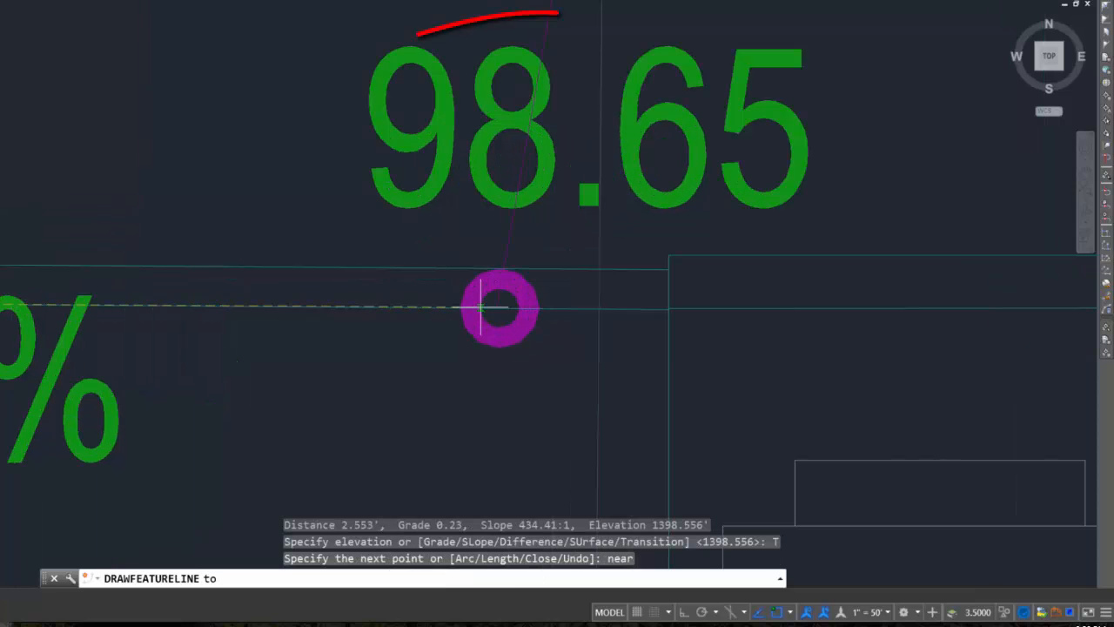
click(499, 306)
scroll(499, 306, down, 2)
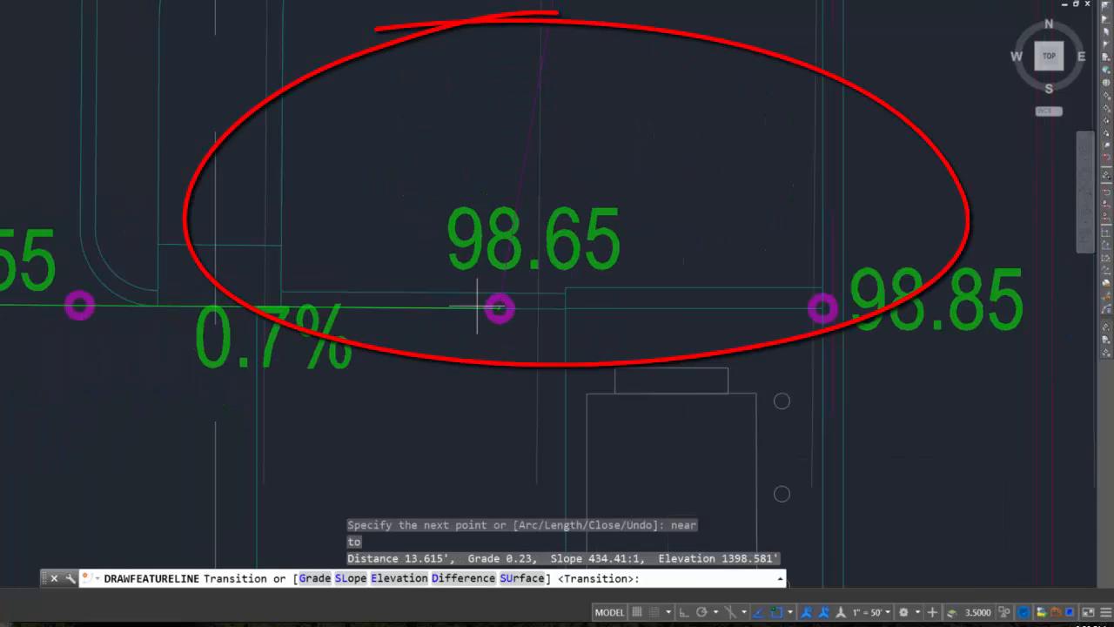
text(139)
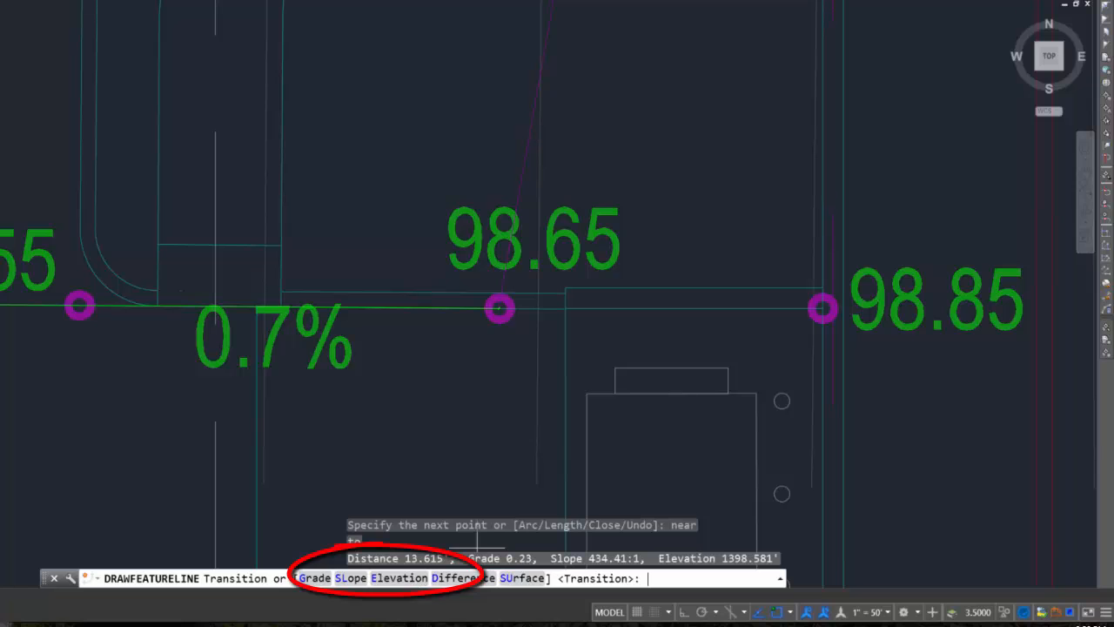
click(409, 580)
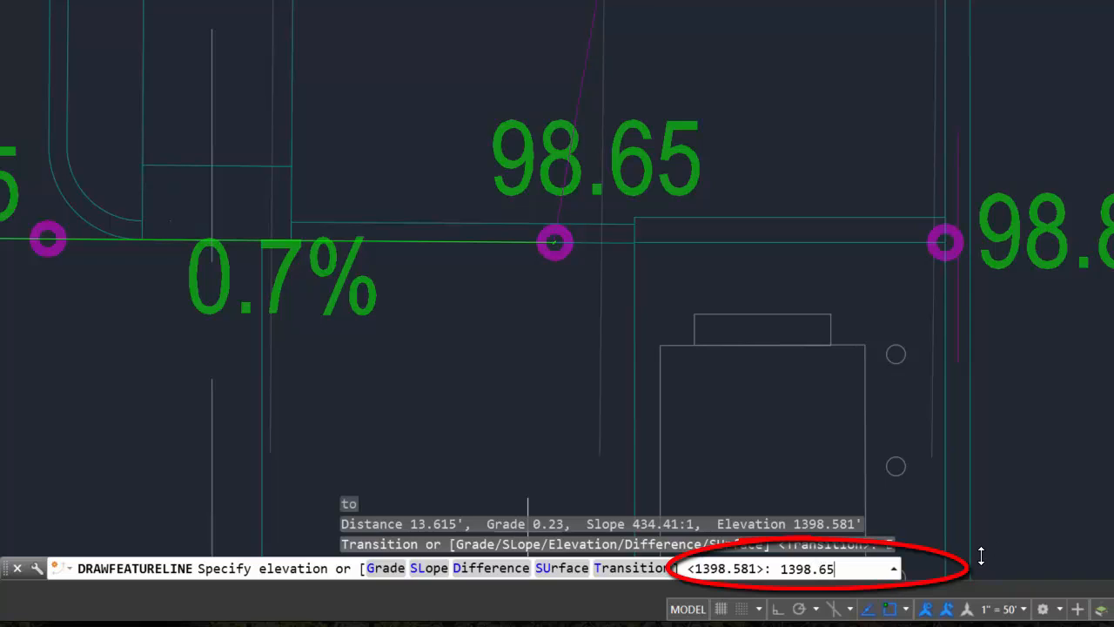
text(1398.65)
key(Return)
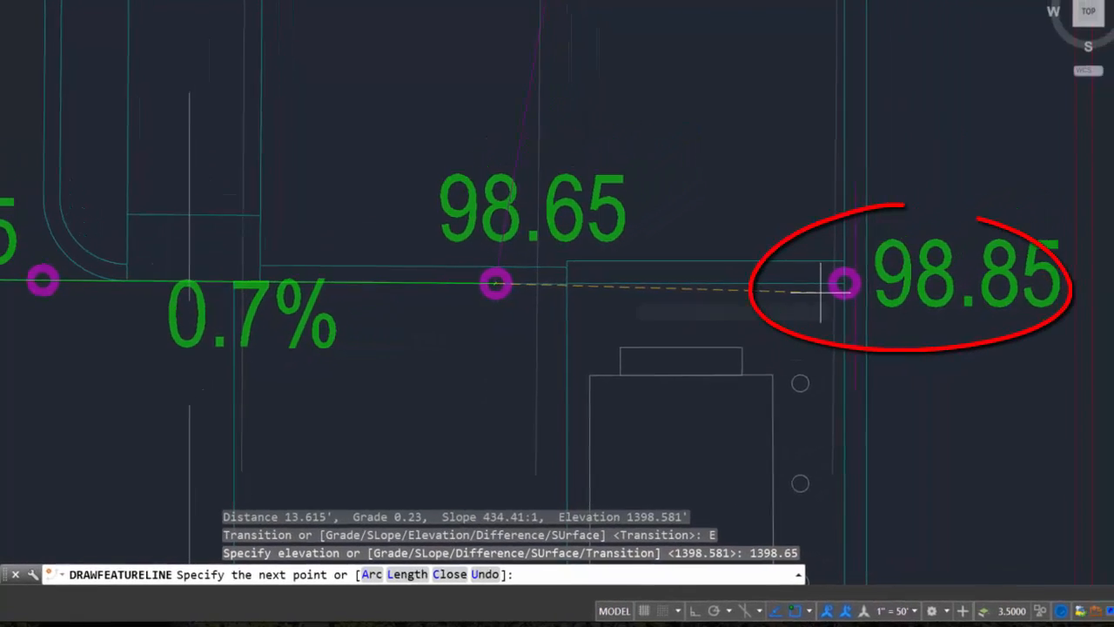
Add the last point at the 98.85 spot with the endpoint snap, set its elevation to 1398.85, and finish the feature line.
text(end)
key(Return)
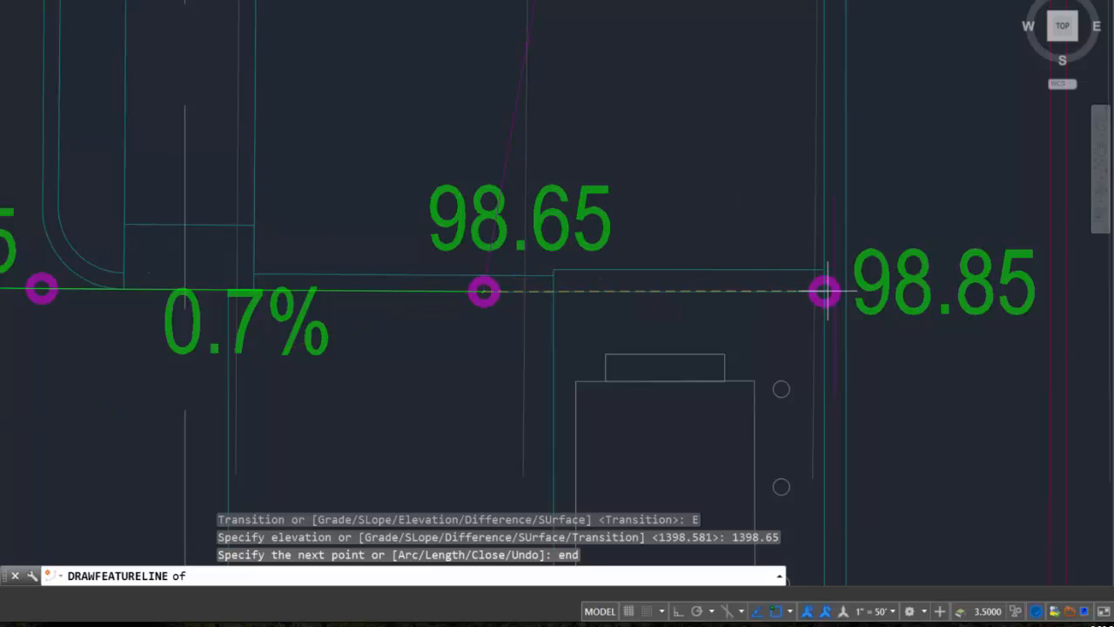
click(825, 291)
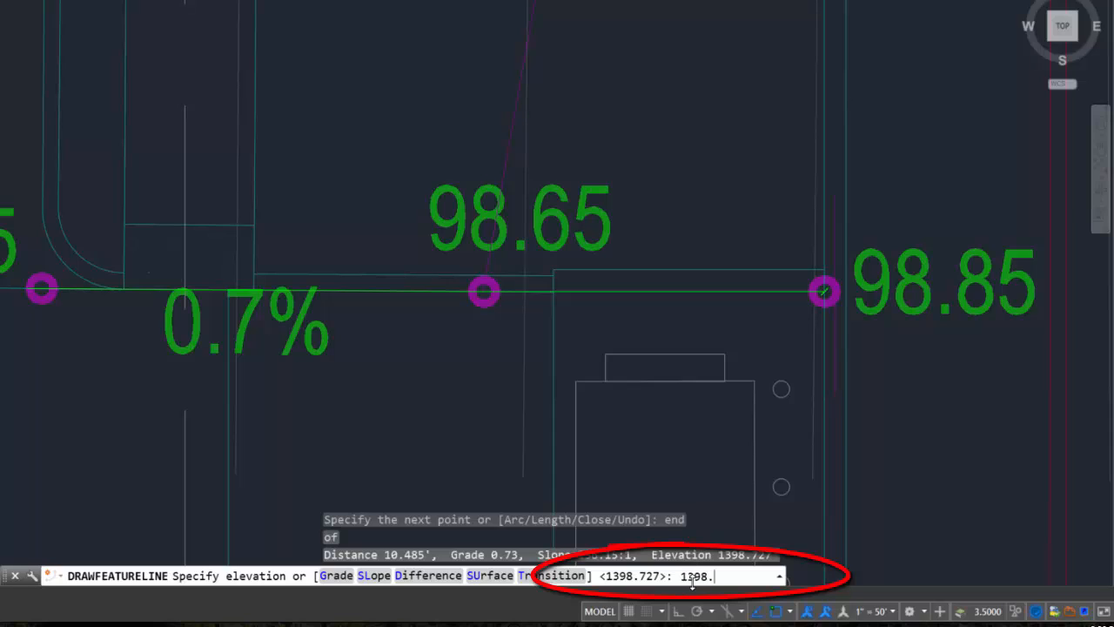
key(Return)
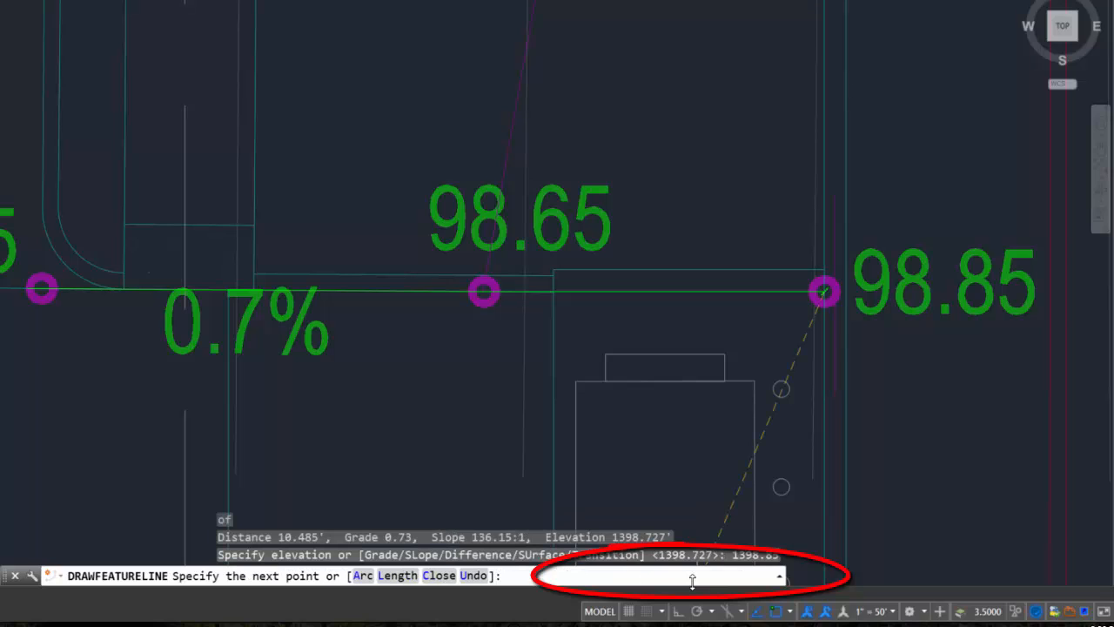
key(Return)
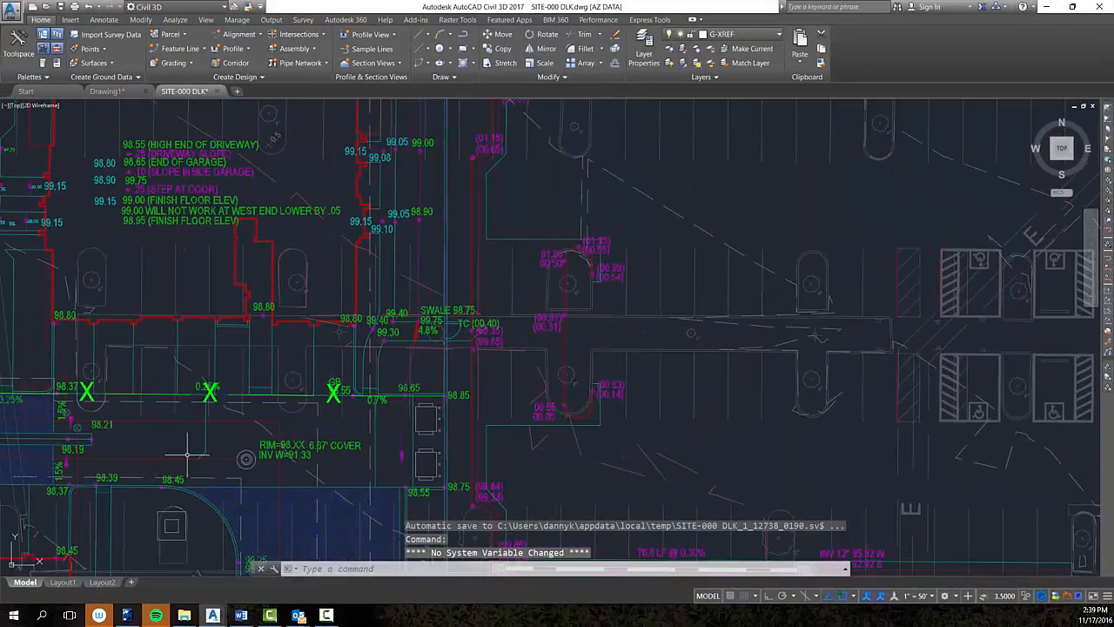
Split model space into the Three: Left viewport configuration.
middle_drag(187, 454, 213, 449)
scroll(213, 449, down, 5)
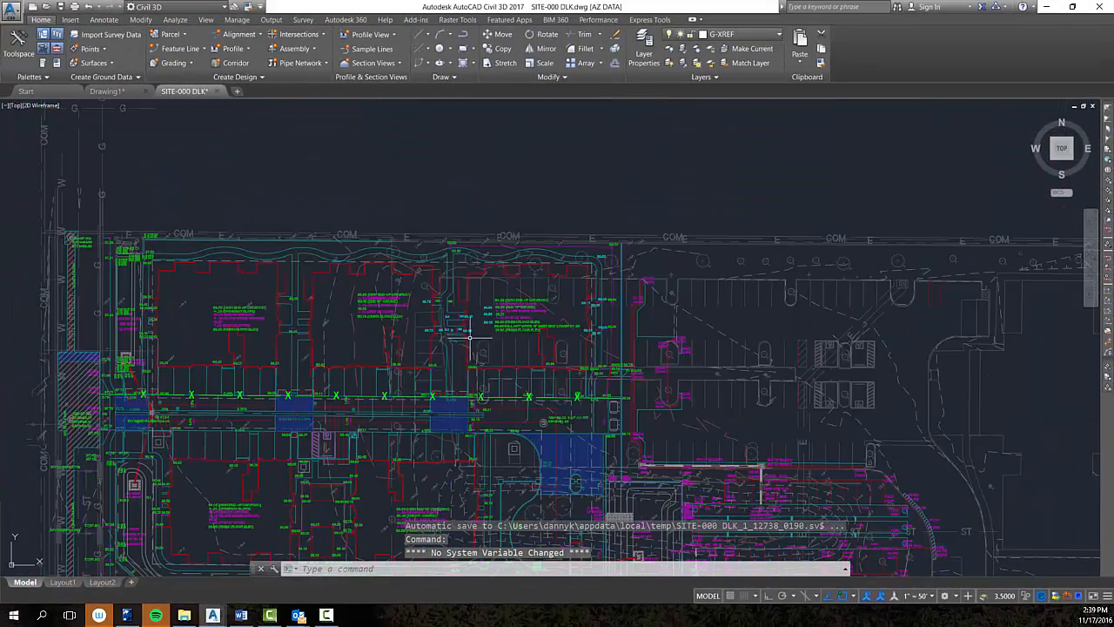
scroll(457, 430, up, 3)
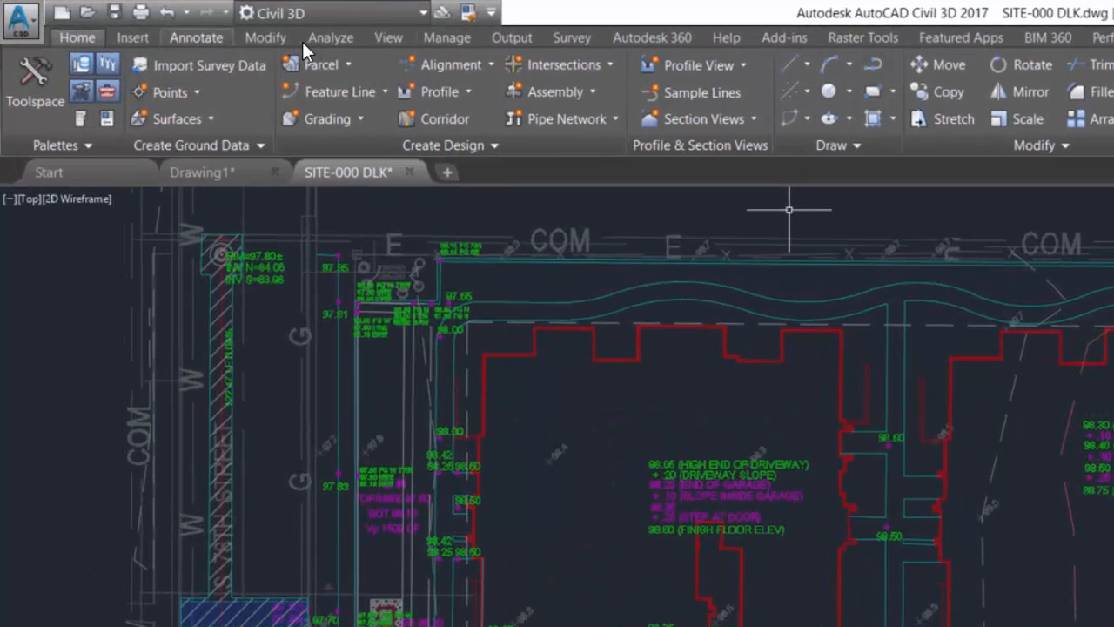
click(389, 38)
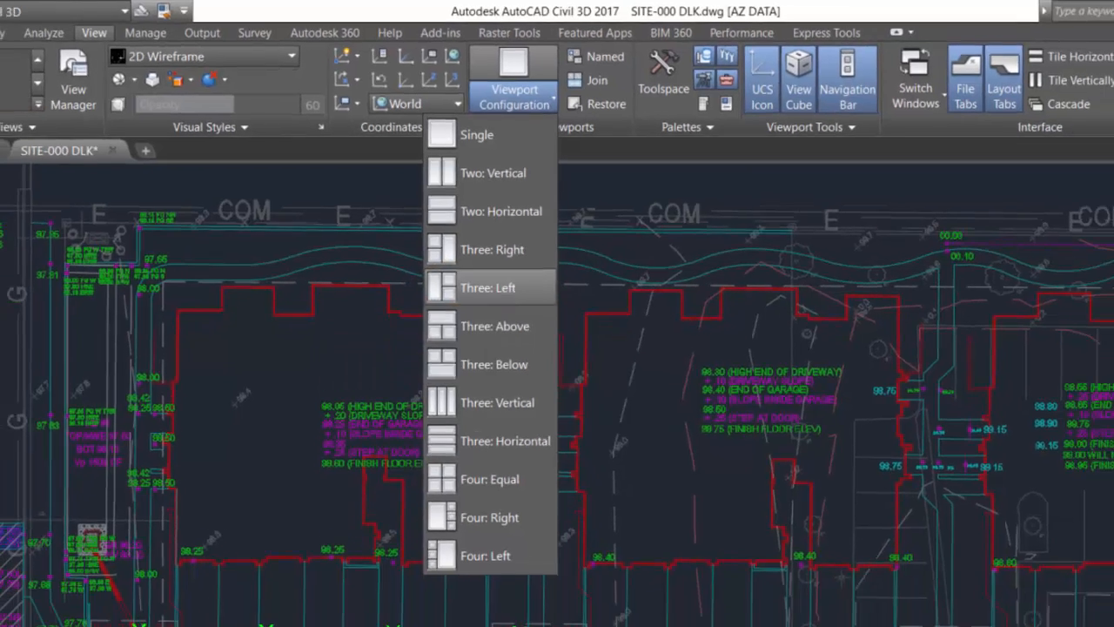
click(953, 269)
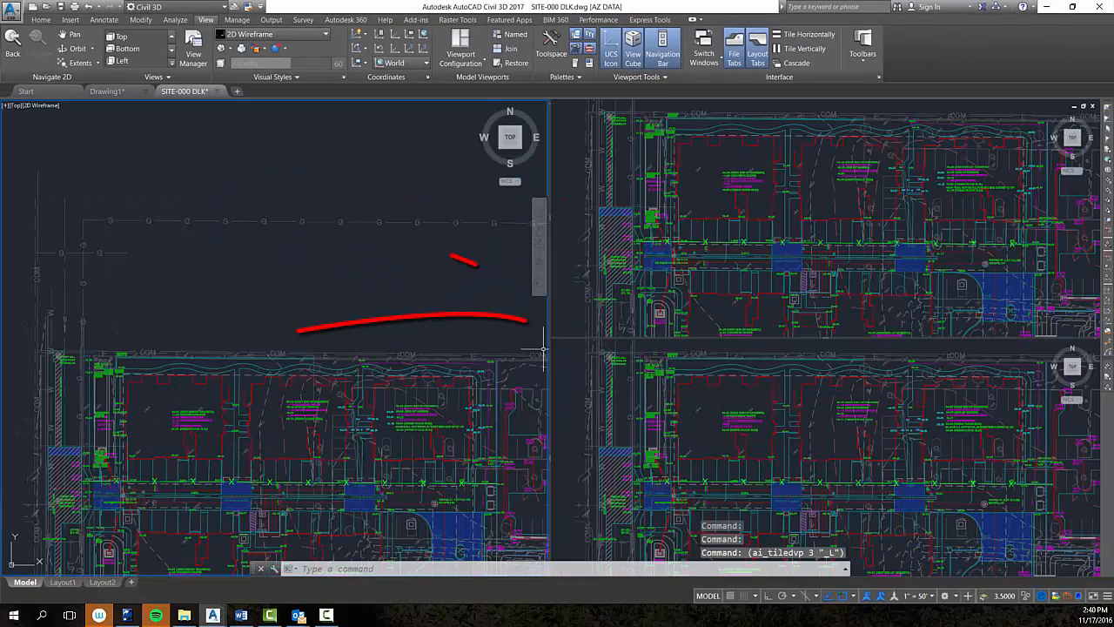
Widen the large viewport and increase the height of the upper of the two small viewports.
drag(554, 341, 659, 349)
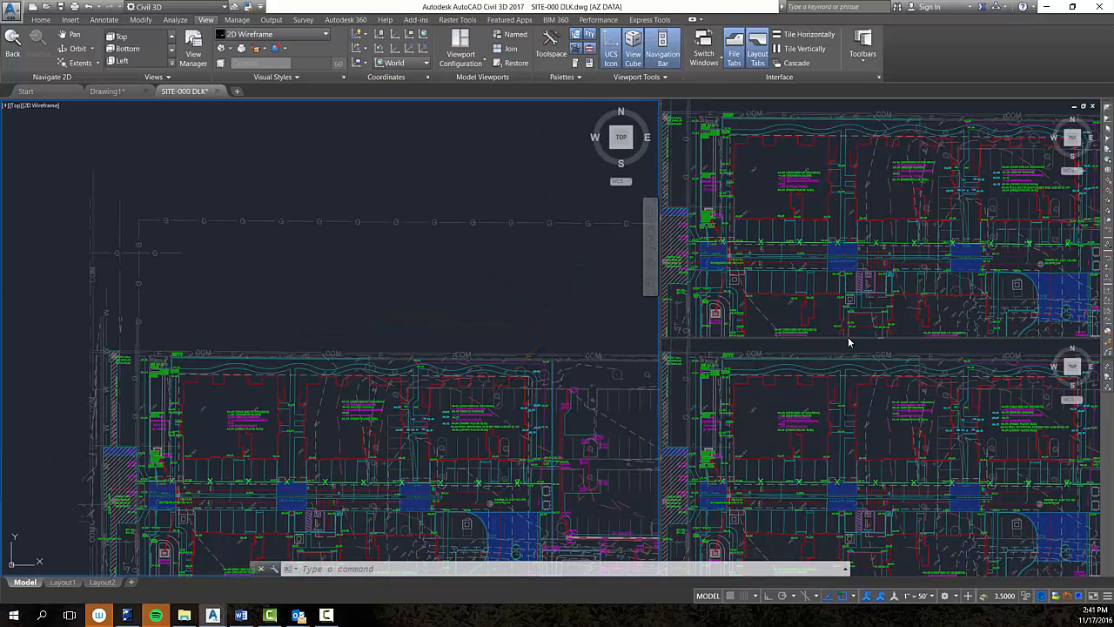
middle_drag(481, 366, 438, 216)
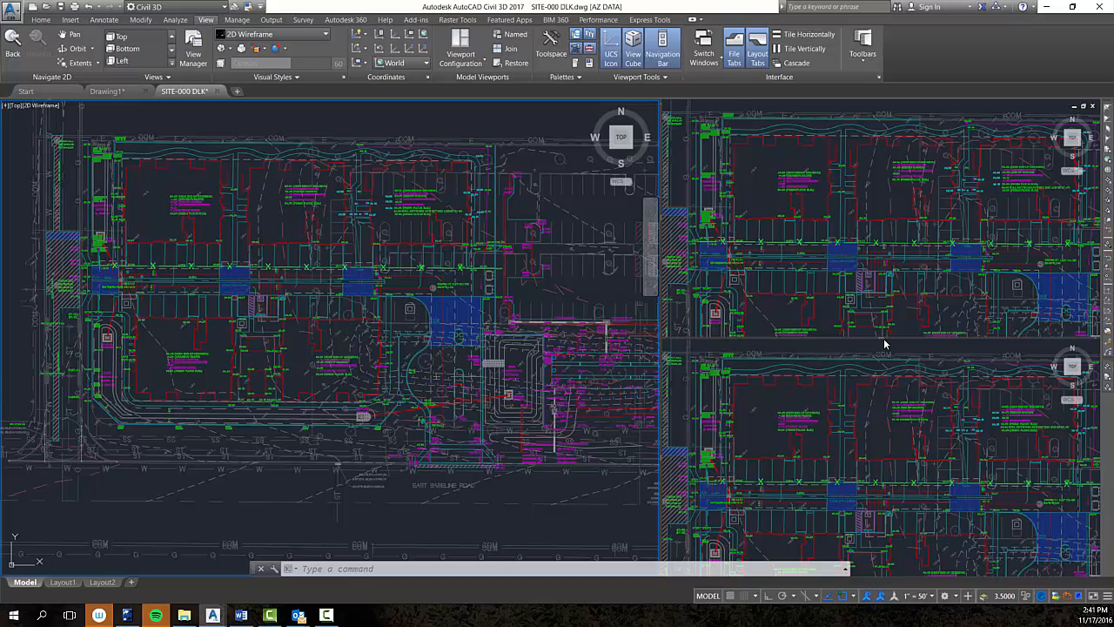
click(883, 379)
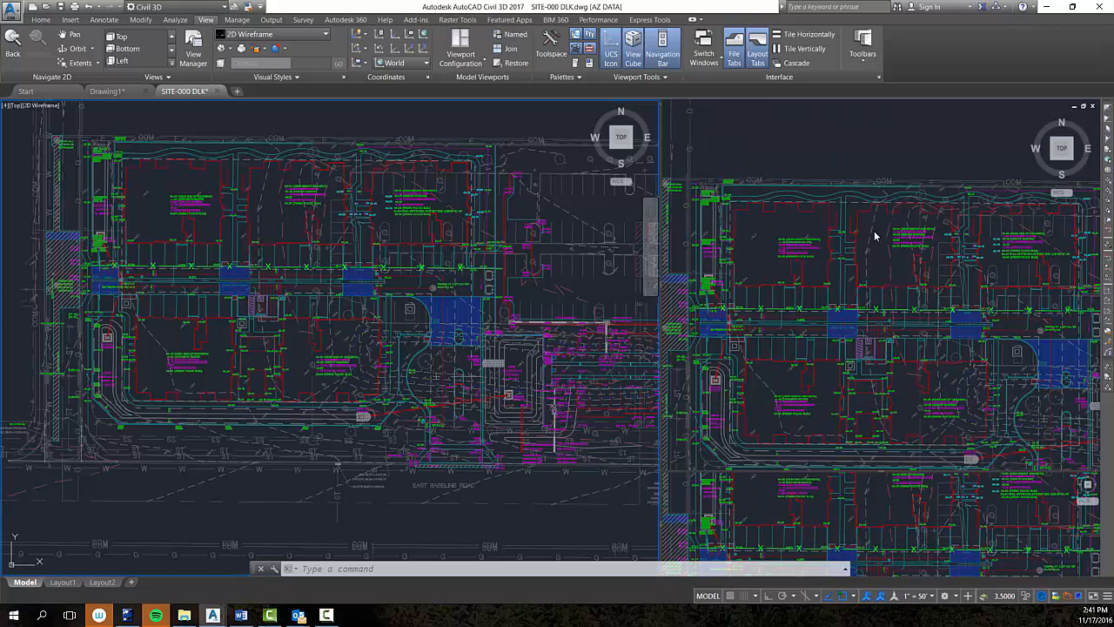
In the upper small viewport, select the driveway feature line together with the existing surface contours.
click(875, 235)
scroll(889, 312, up, 2)
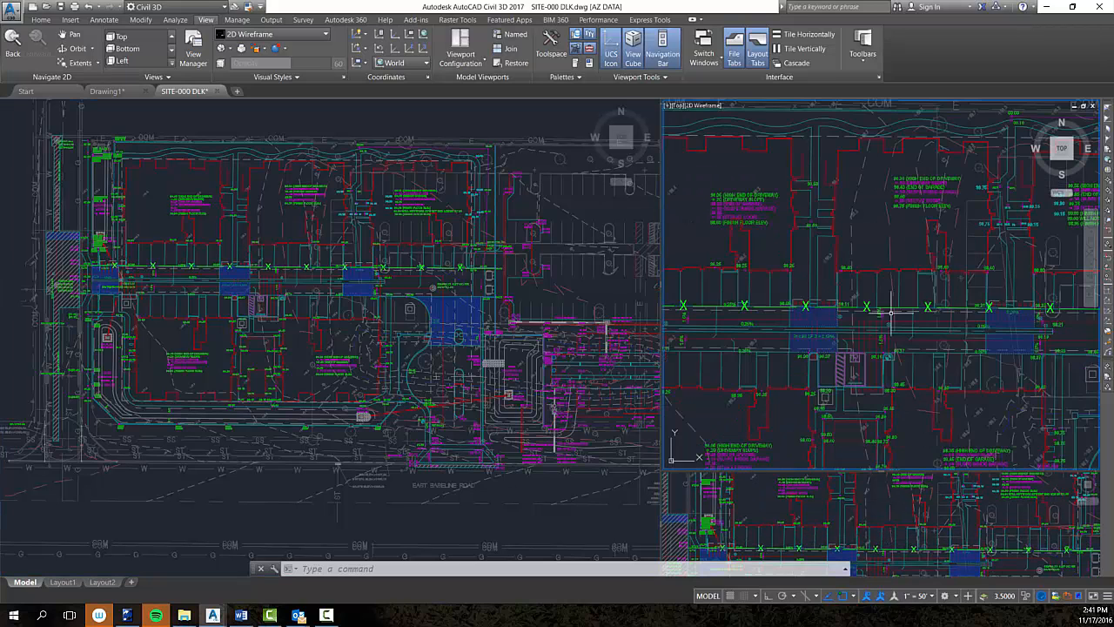
scroll(889, 311, up, 2)
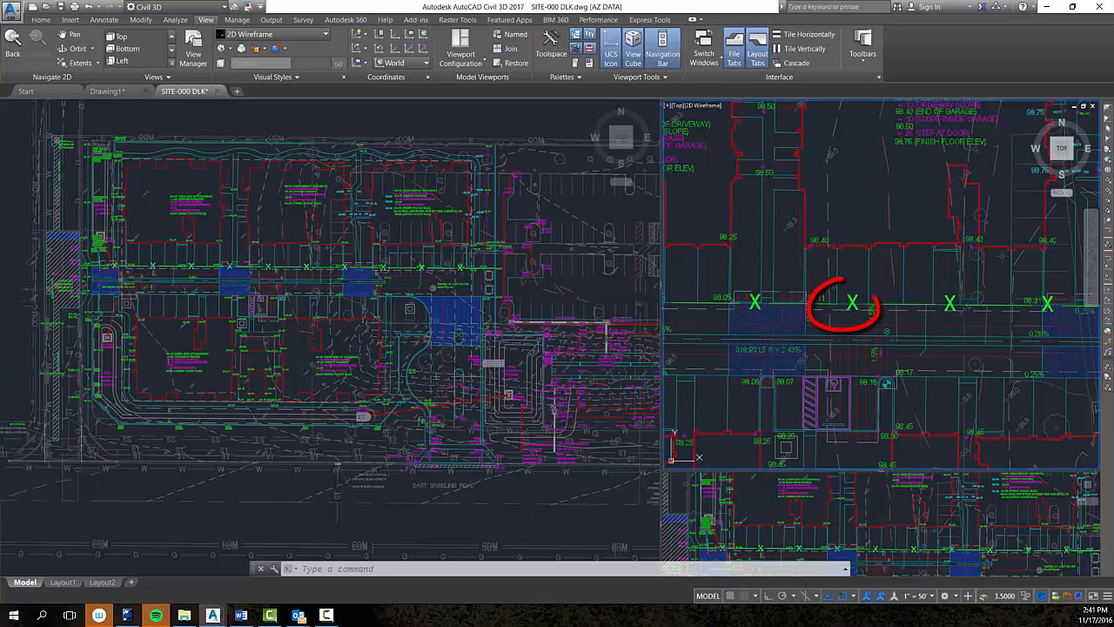
click(895, 304)
click(895, 275)
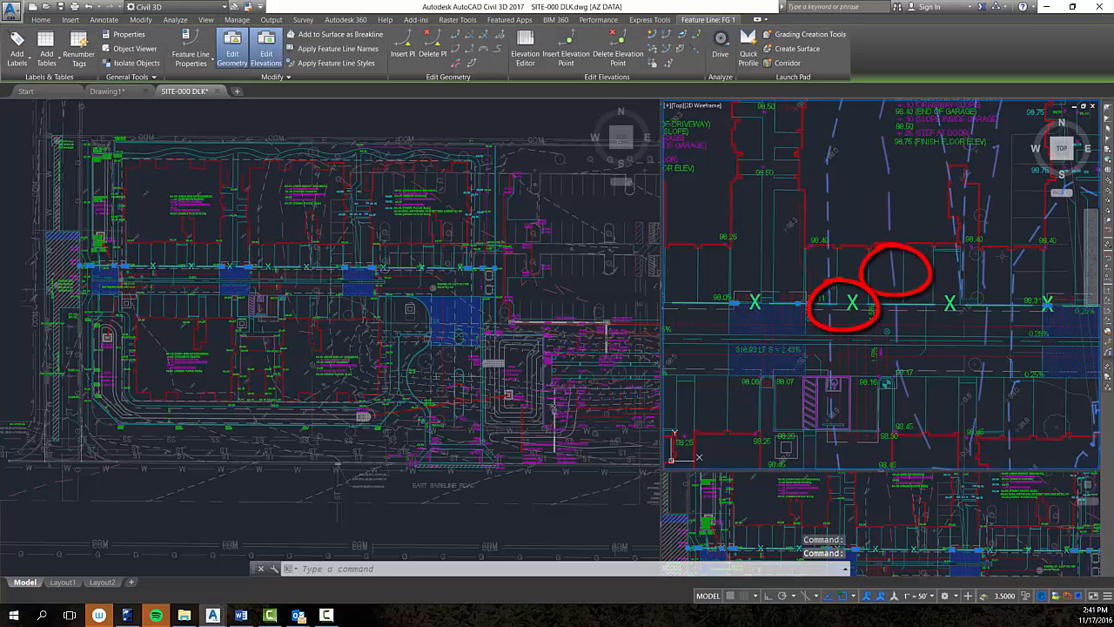
scroll(868, 328, down, 3)
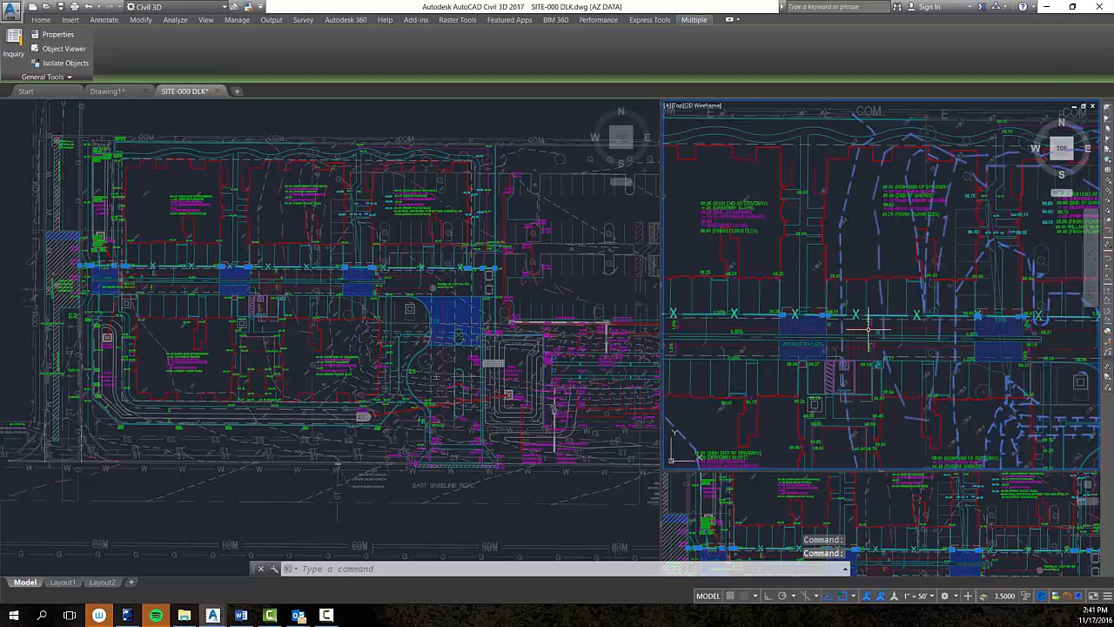
scroll(867, 328, up, 3)
mouse_move(867, 322)
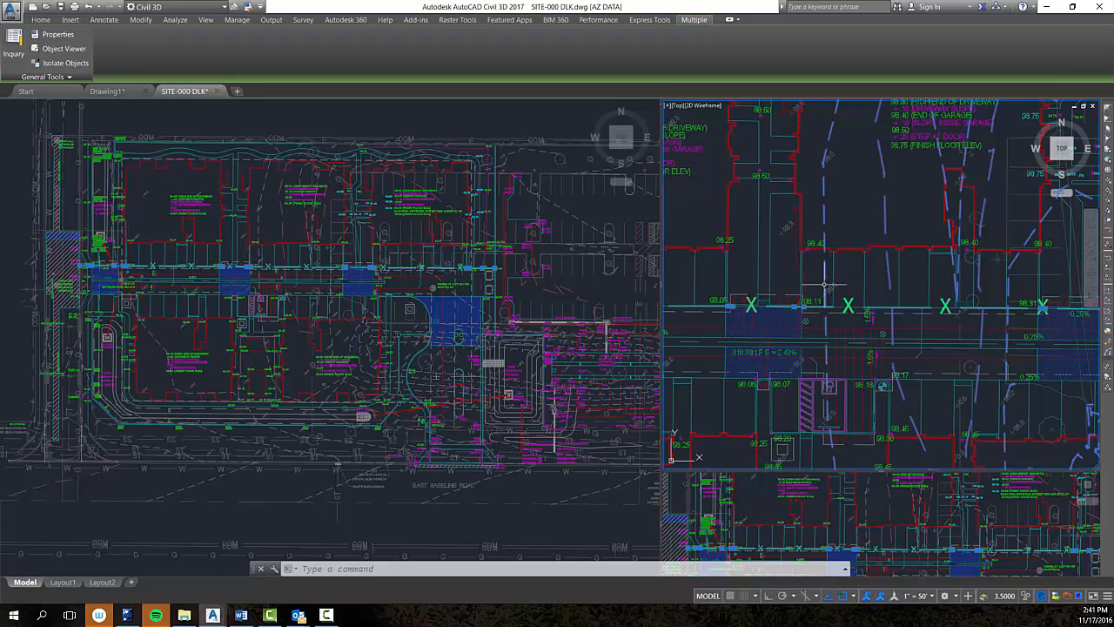
Open the selected feature line and contours in Object Viewer and orbit them to a low view from the front.
right_click(860, 233)
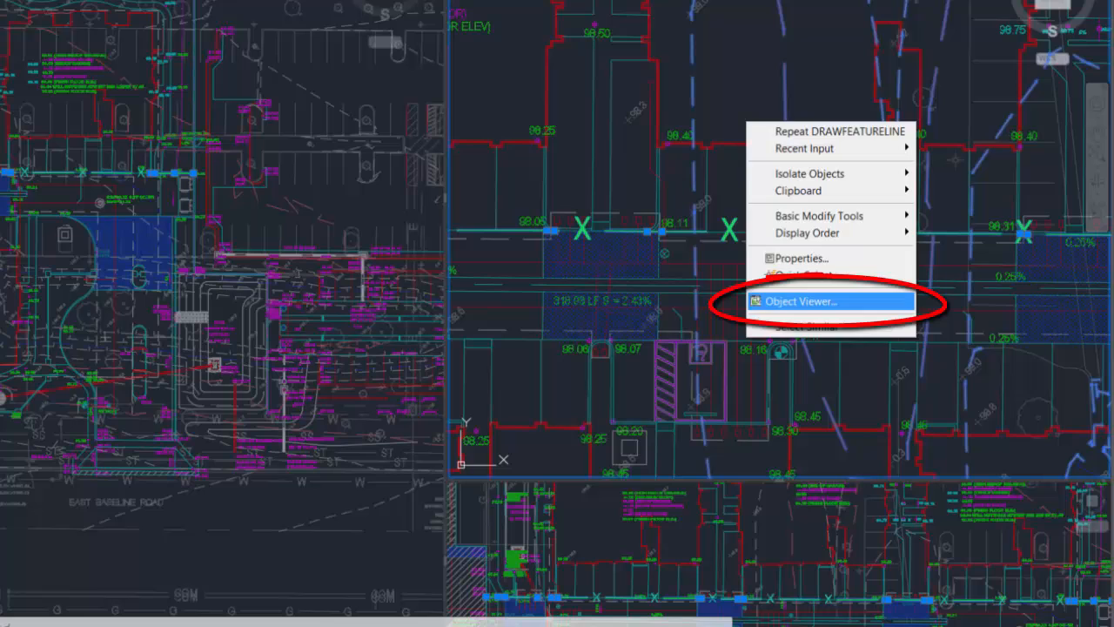
click(800, 301)
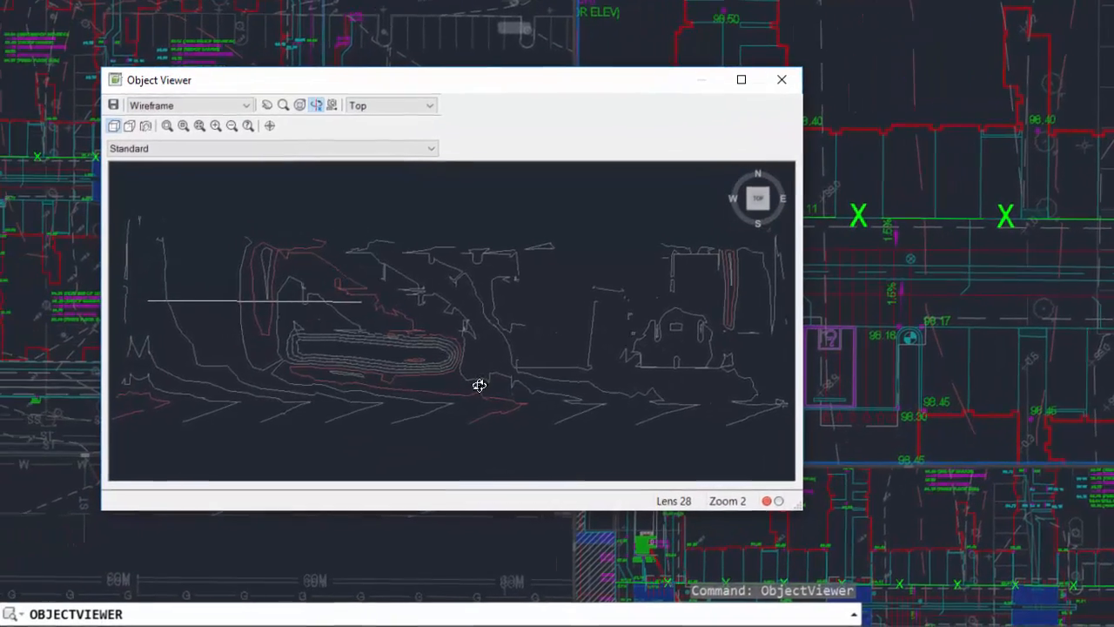
drag(351, 401, 344, 392)
drag(505, 373, 470, 272)
drag(761, 381, 735, 431)
mouse_move(489, 414)
mouse_down()
mouse_move(513, 315)
mouse_move(566, 405)
mouse_move(510, 343)
mouse_move(536, 349)
mouse_move(305, 351)
mouse_up()
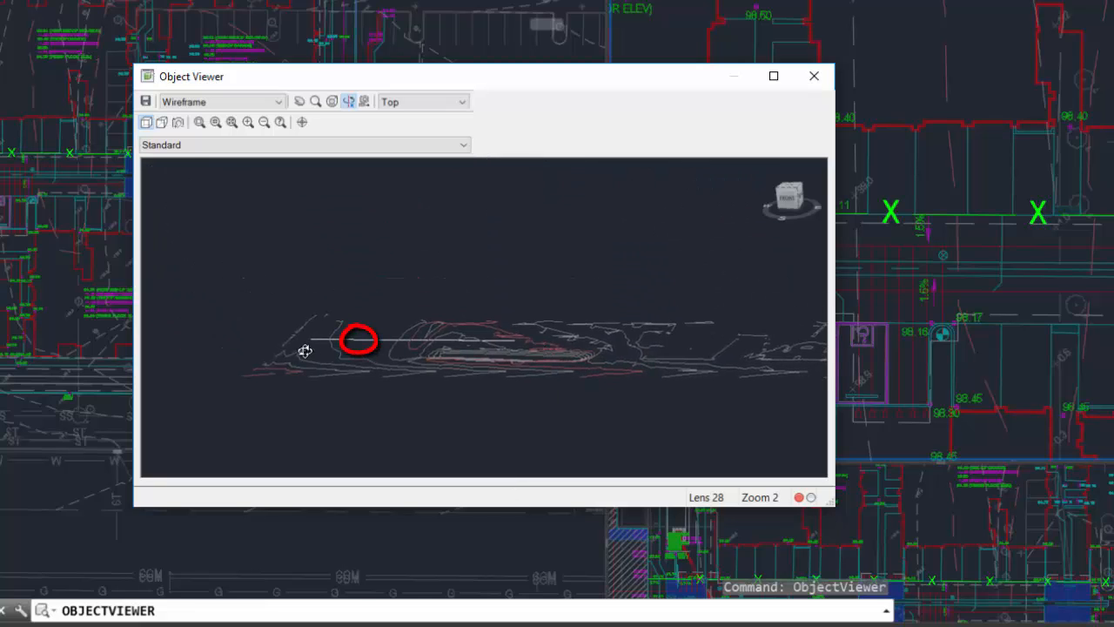
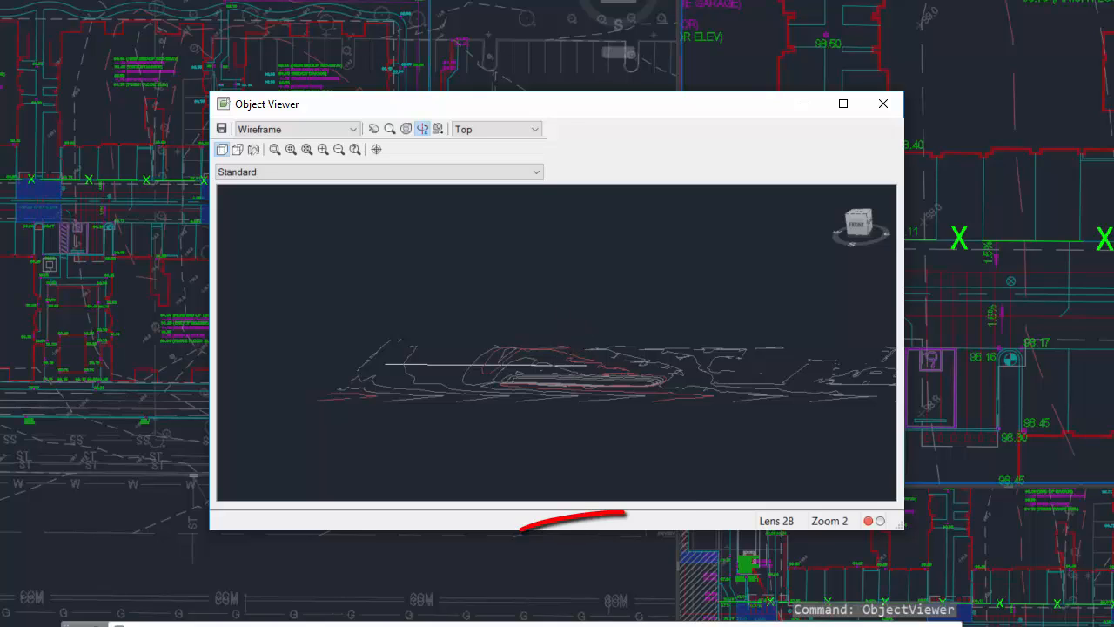
Apply the orbited Object Viewer view to the active viewport with Set View and close Object Viewer.
right_click(558, 318)
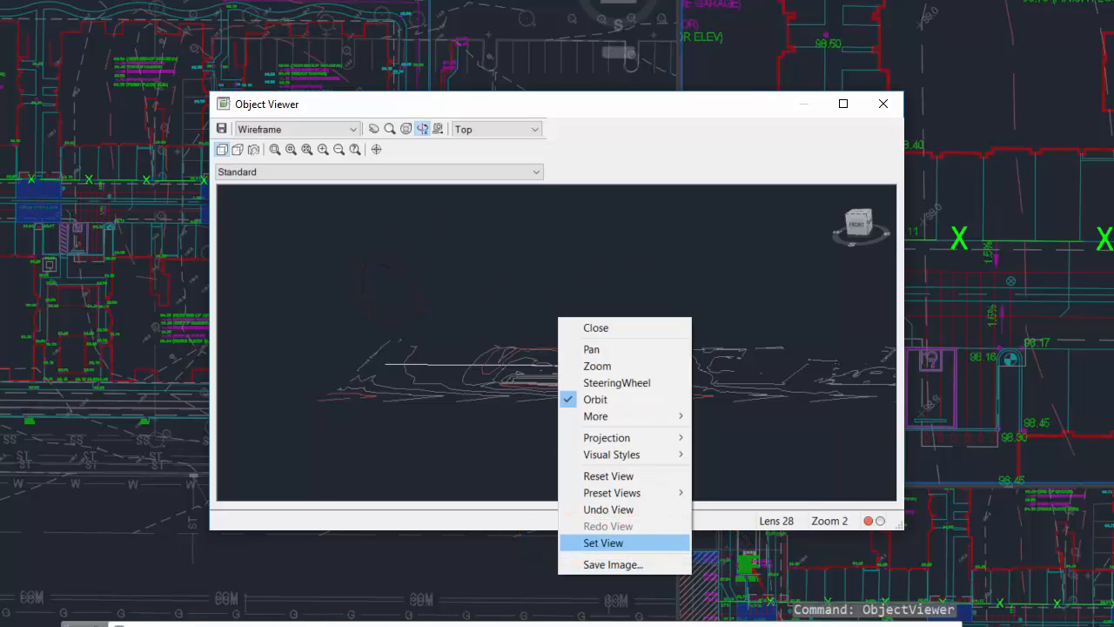
click(628, 545)
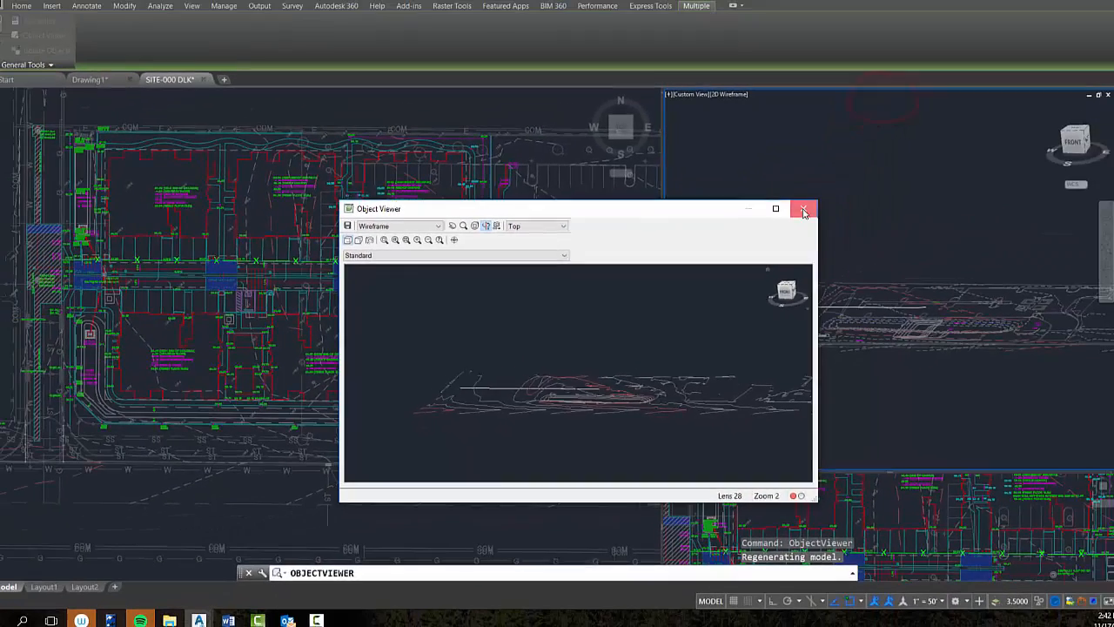
click(882, 104)
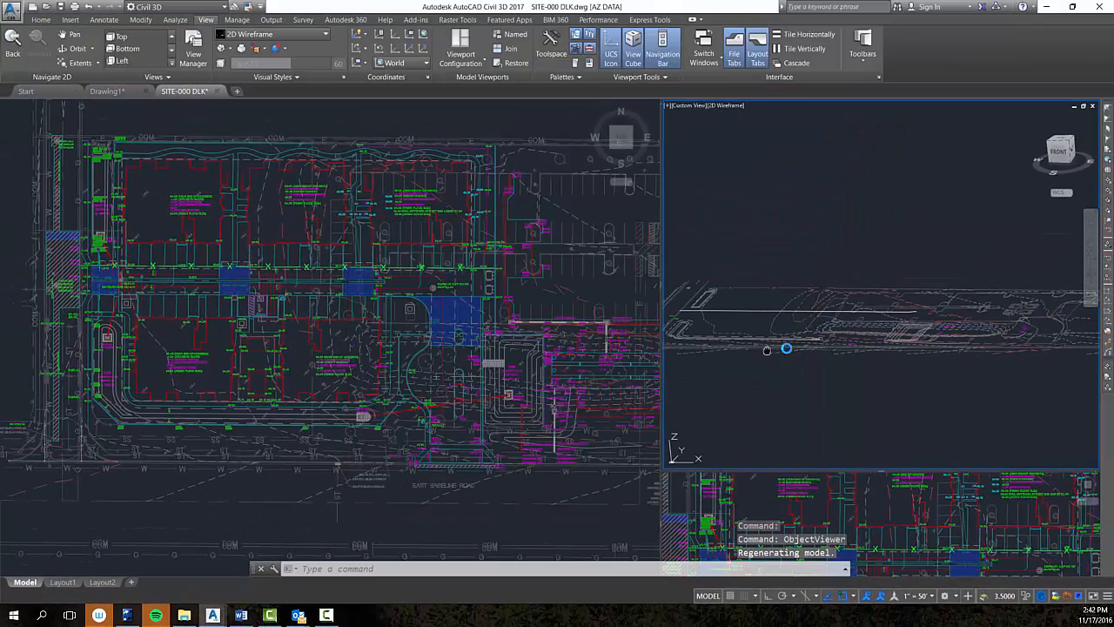
Examine the feature line along its length against the surrounding site linework in the tilted 3D viewport.
middle_drag(778, 346, 847, 339)
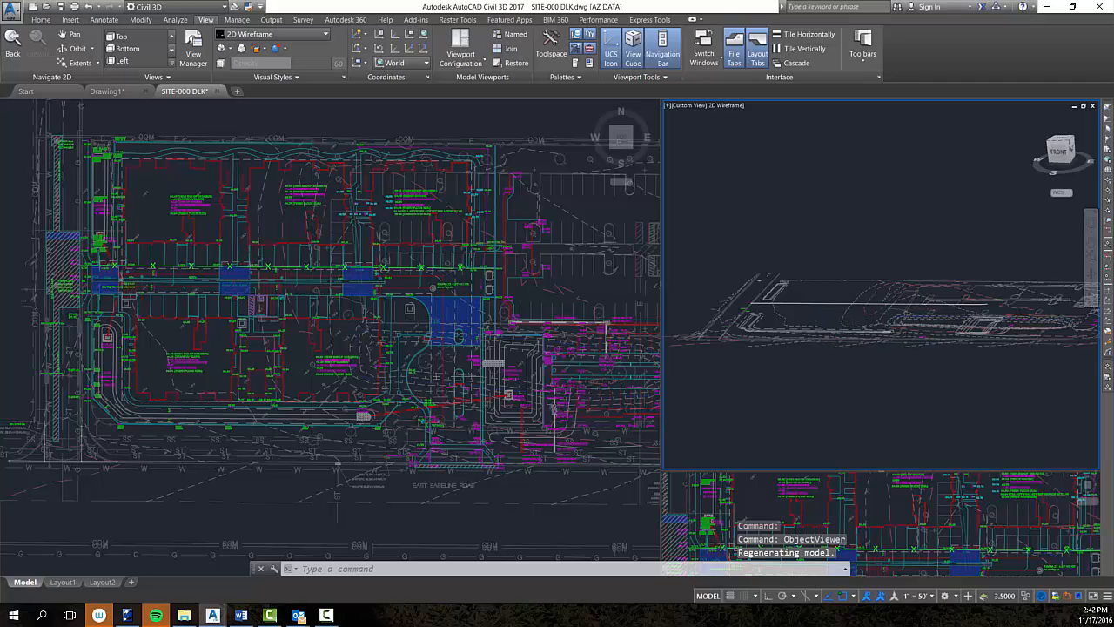
scroll(839, 305, up, 4)
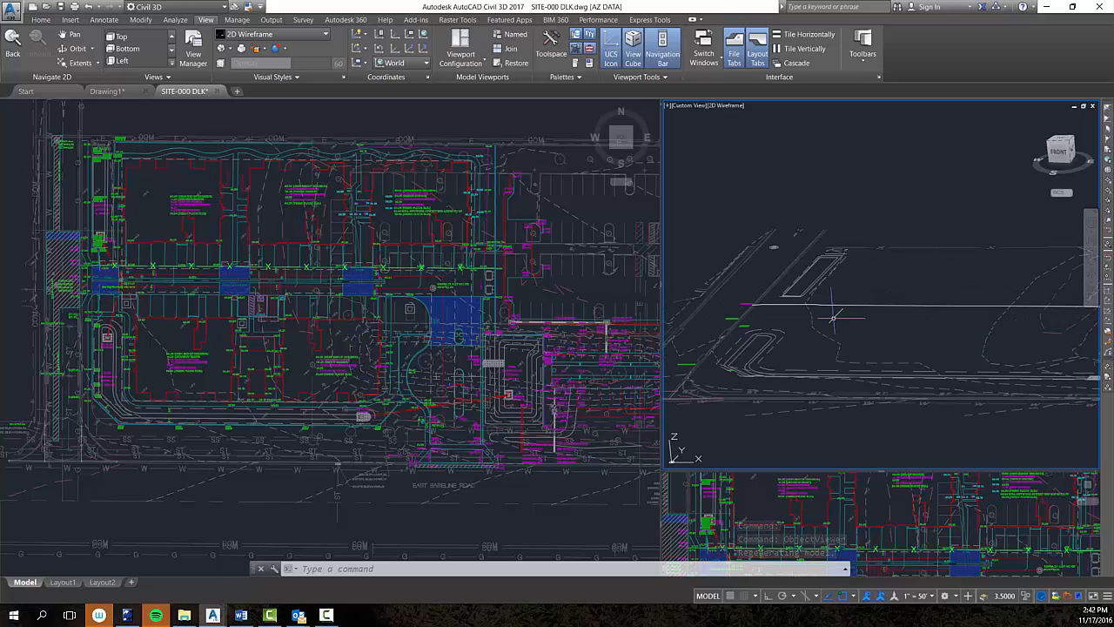
middle_drag(927, 328, 781, 301)
middle_drag(971, 289, 827, 325)
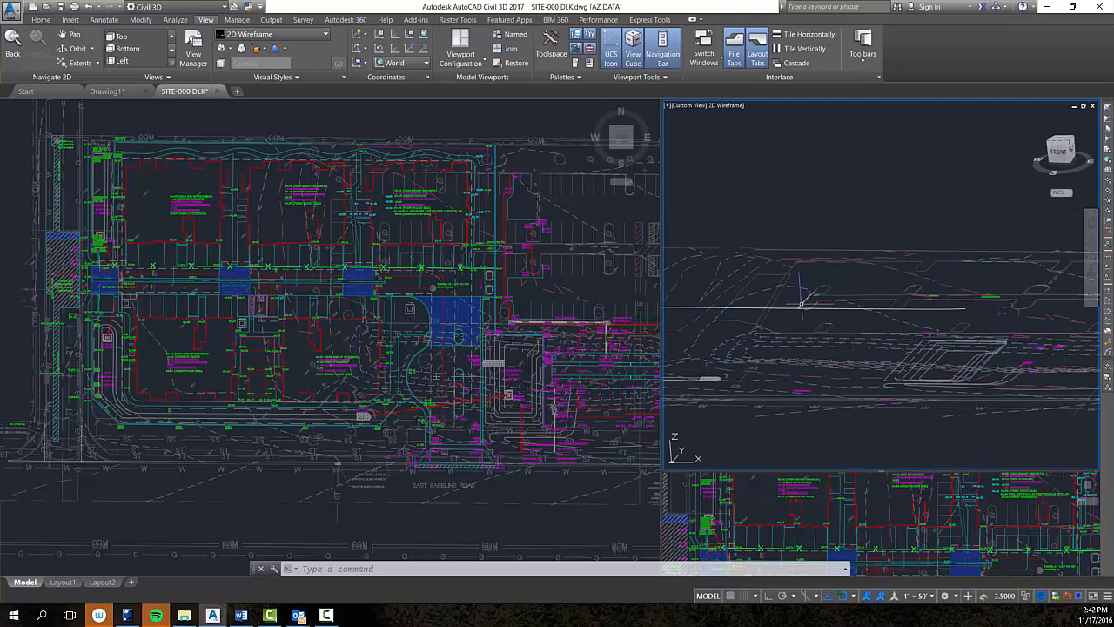
middle_drag(783, 317, 925, 318)
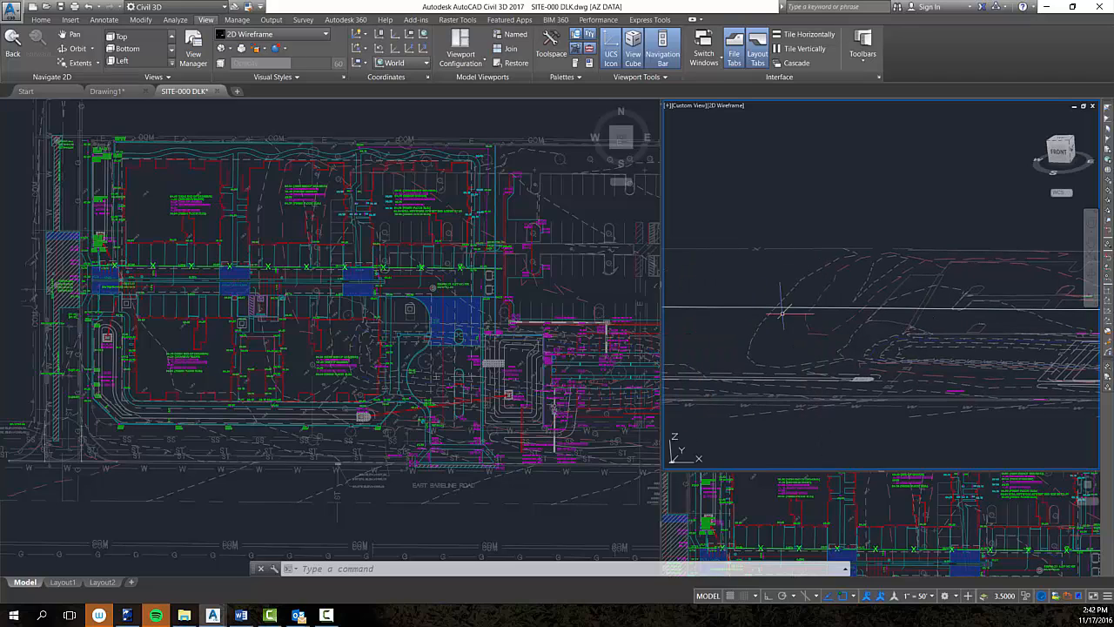
Examine the street-side end of the feature line in the tilted 3D viewport.
scroll(830, 327, down, 1)
middle_drag(806, 326, 978, 327)
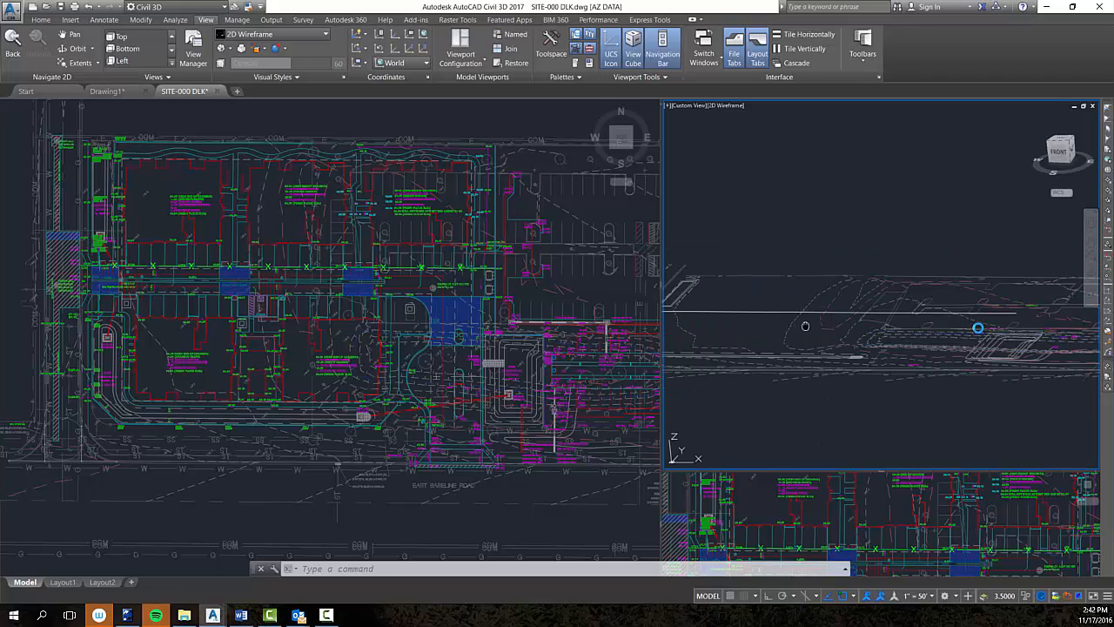
scroll(875, 308, up, 1)
click(865, 313)
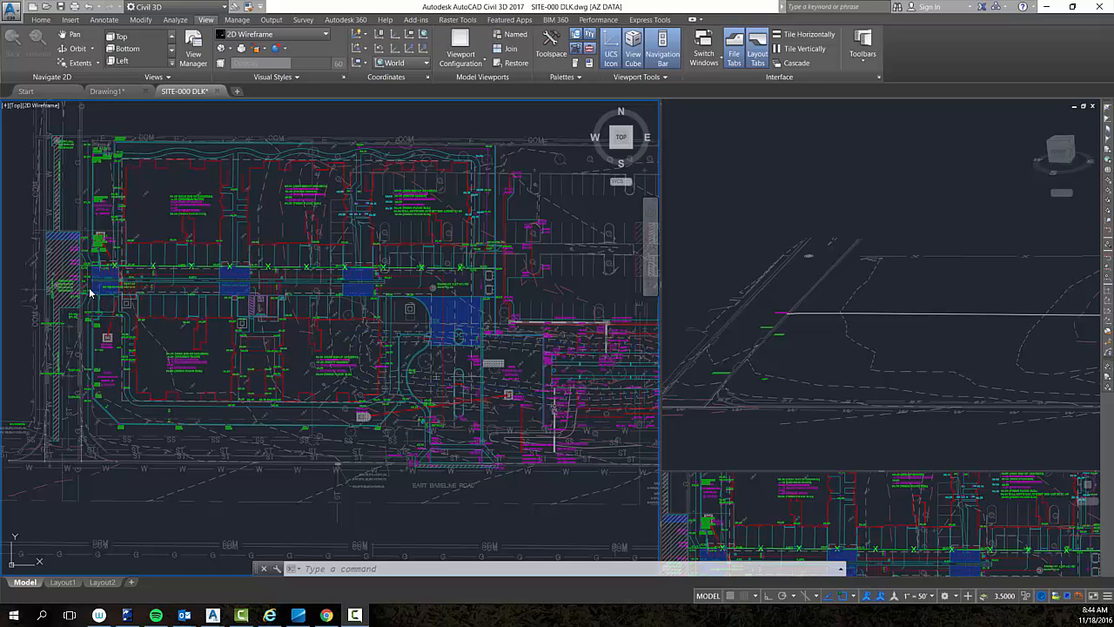
Set up a new feature line for the driveway centerline in site FG SITE, with the FG counter name and style E&A FG.
scroll(71, 285, up, 6)
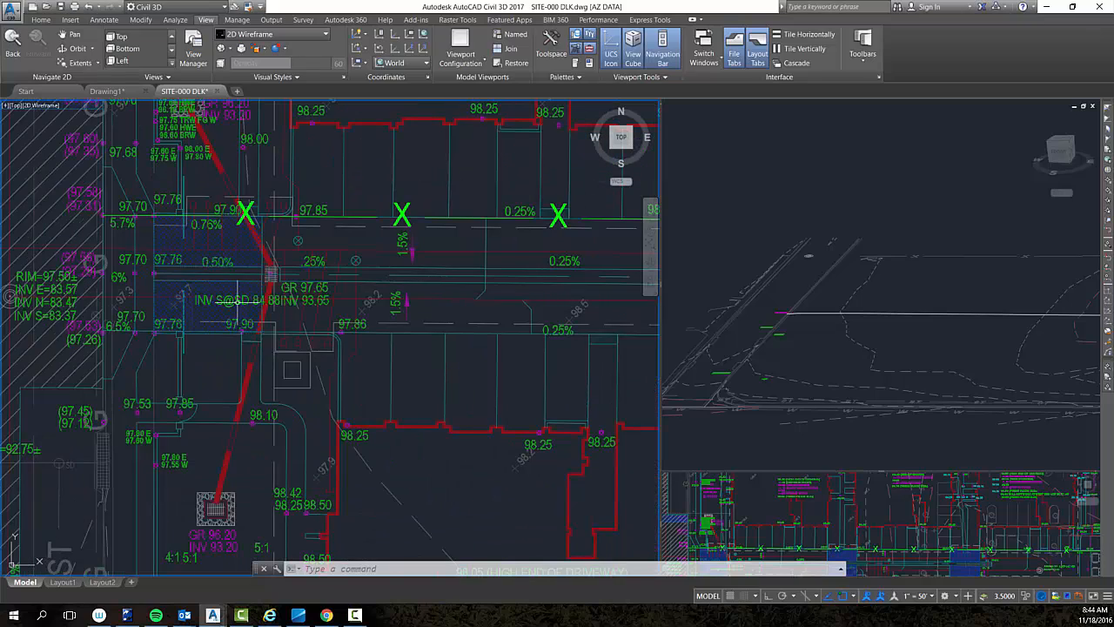
middle_drag(147, 281, 299, 323)
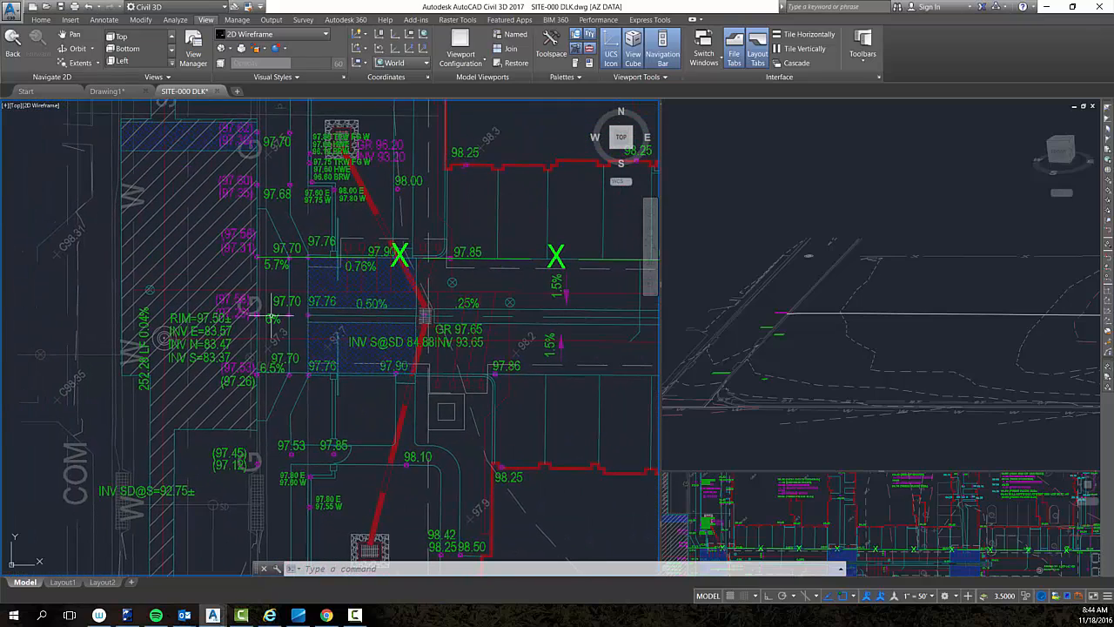
scroll(284, 331, up, 2)
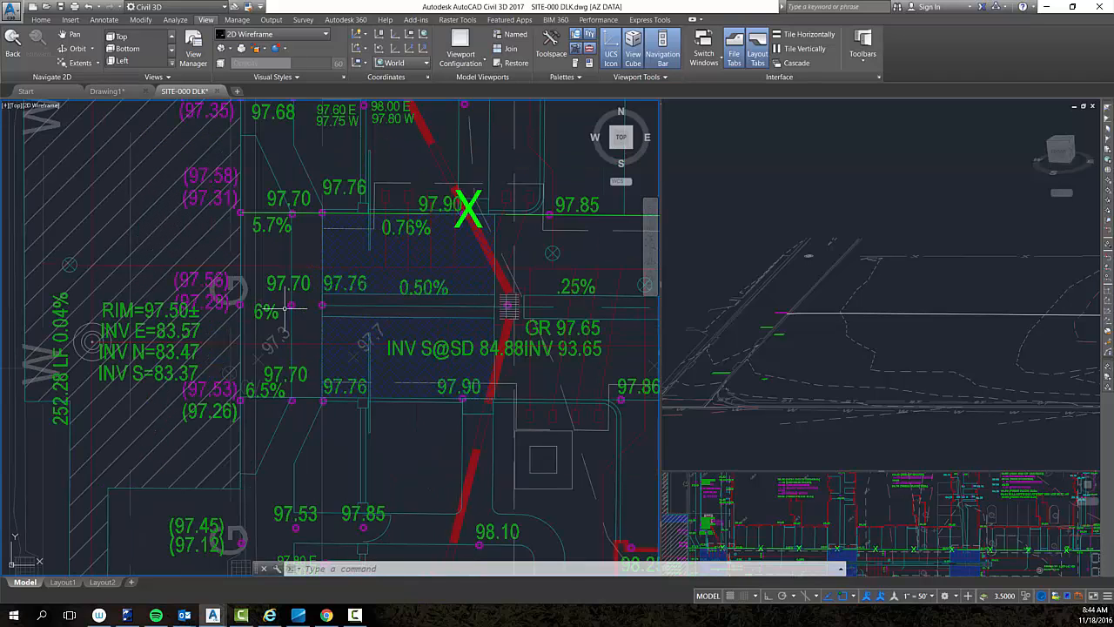
scroll(216, 317, up, 2)
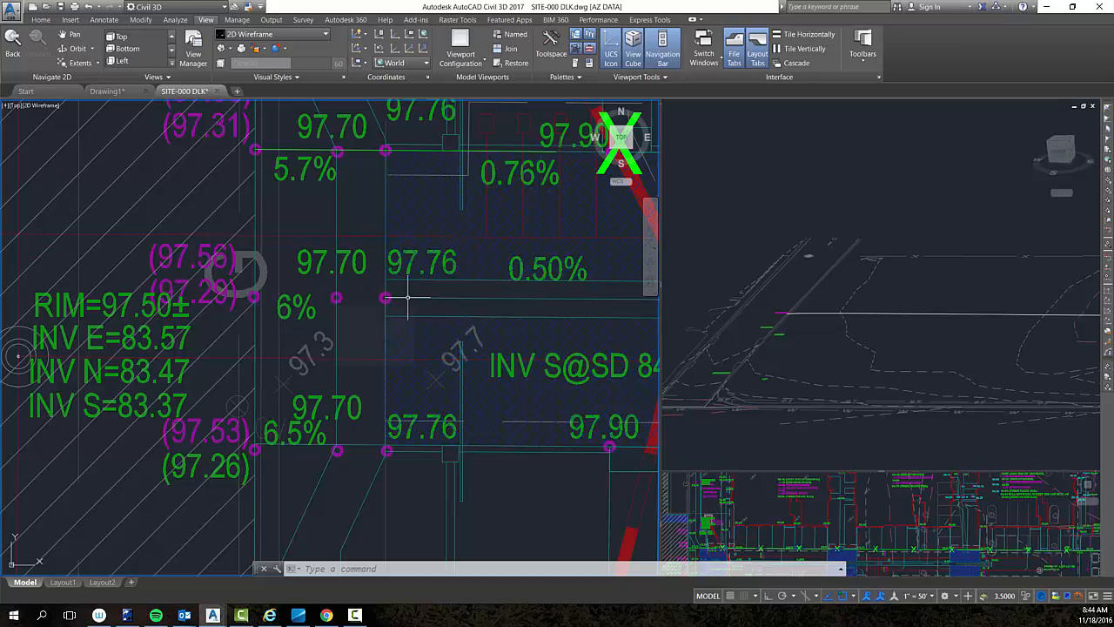
mouse_move(408, 298)
click(40, 19)
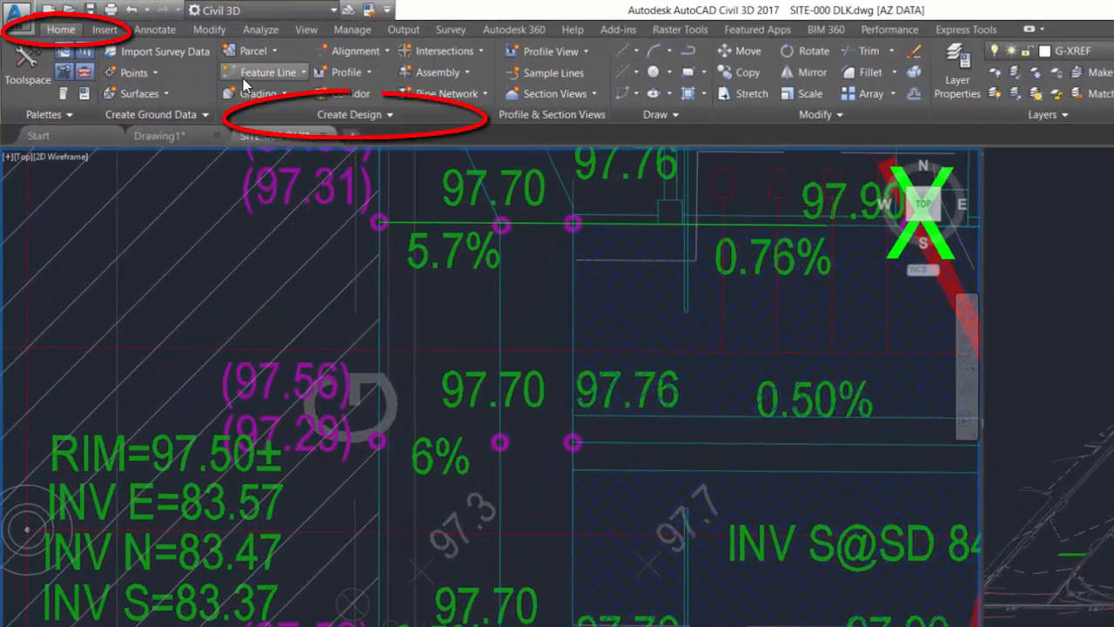
click(268, 73)
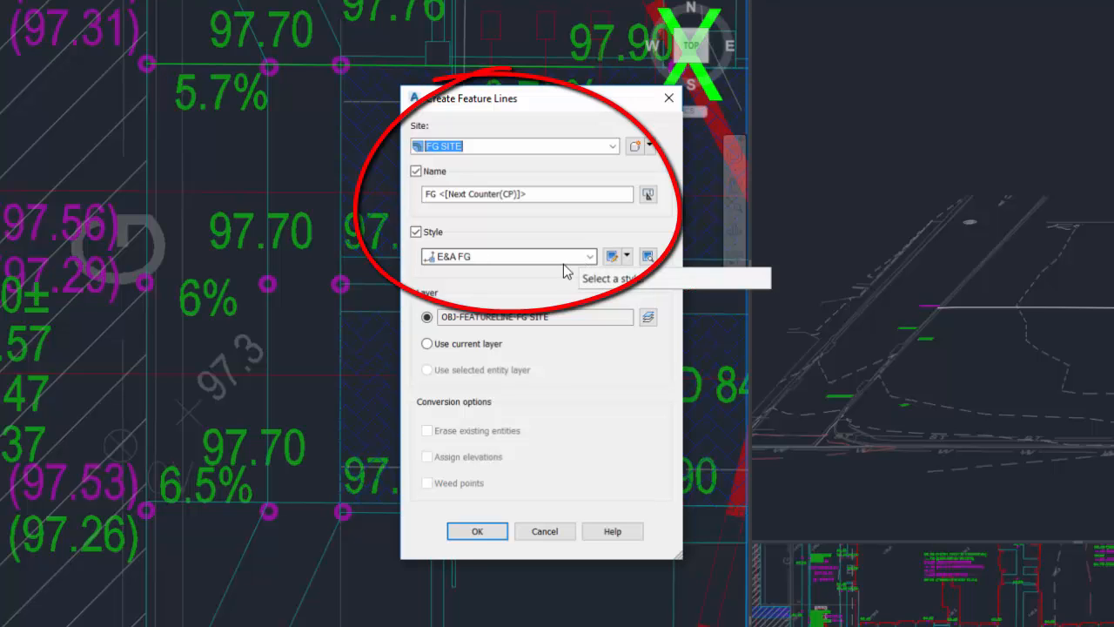
click(475, 530)
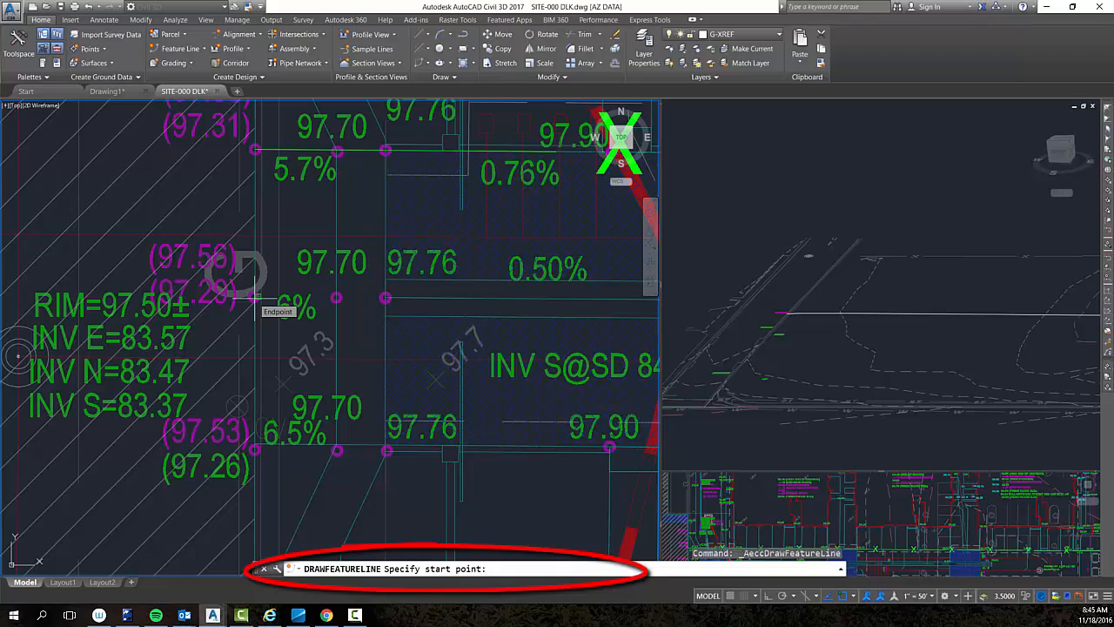
Start the feature line at the centerline's 97.29 spot mark with the Nearest snap, taking its elevation from surface SURVEY TIN-000.
text(near)
key(Return)
scroll(253, 297, up, 5)
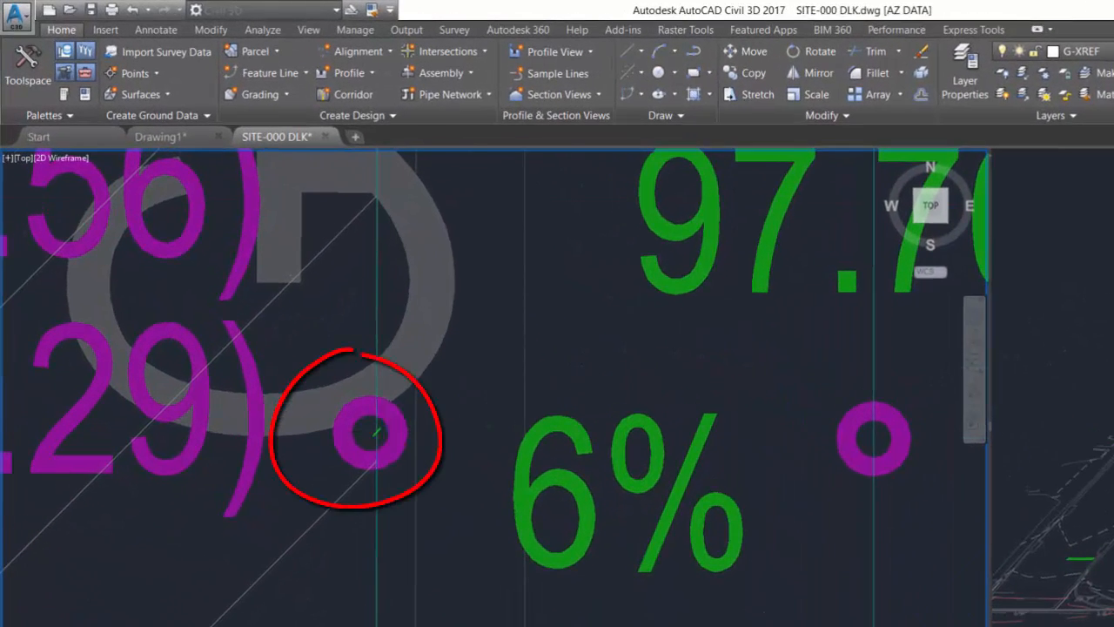
scroll(374, 433, down, 5)
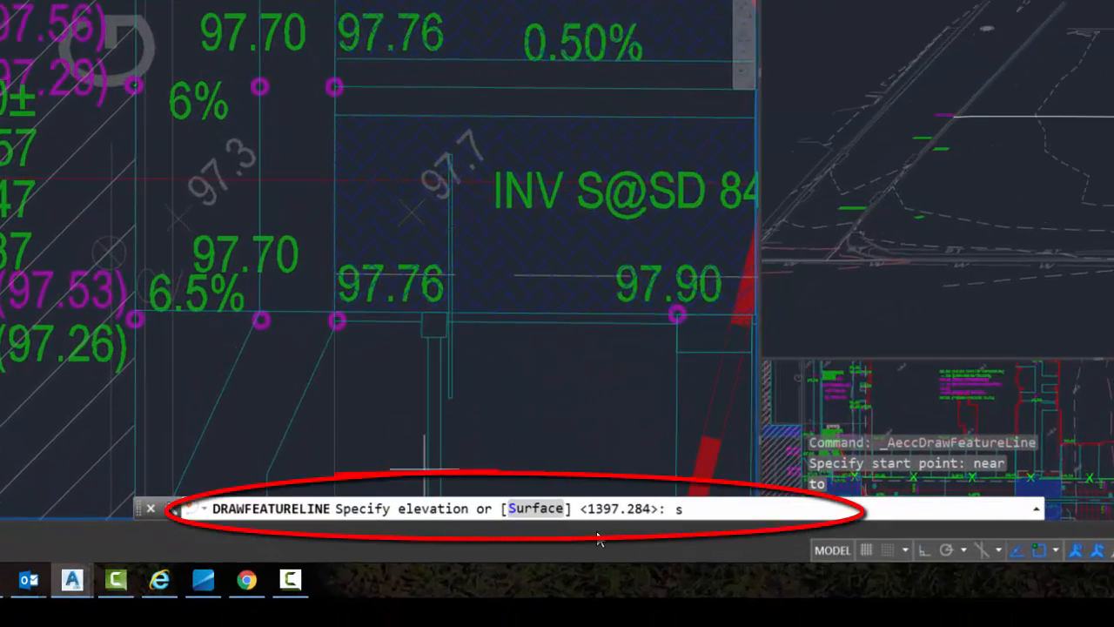
key(Return)
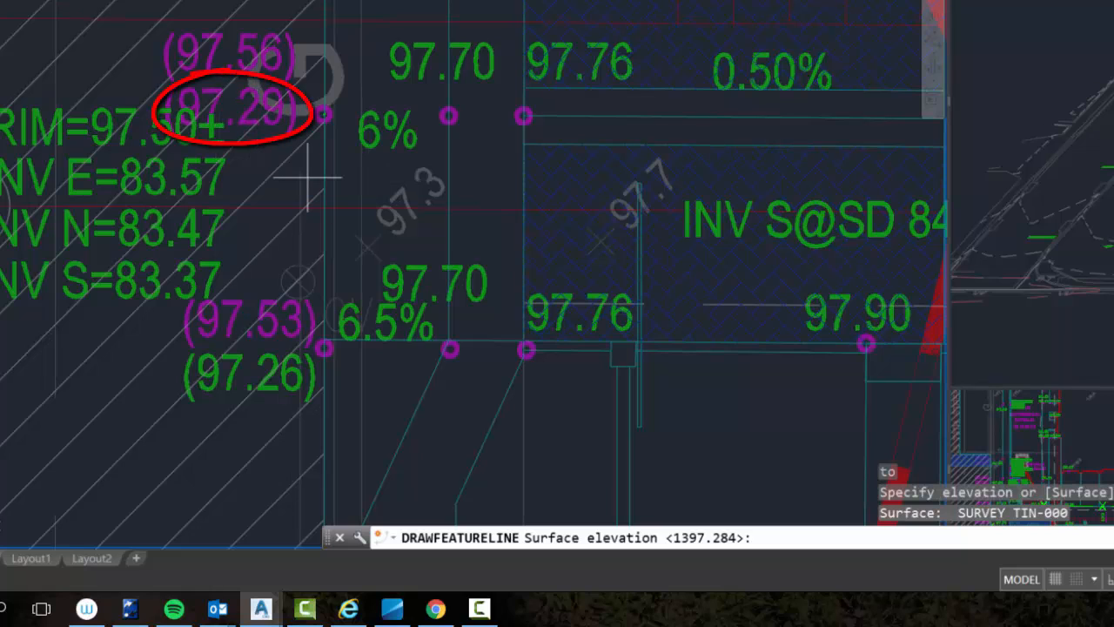
key(Return)
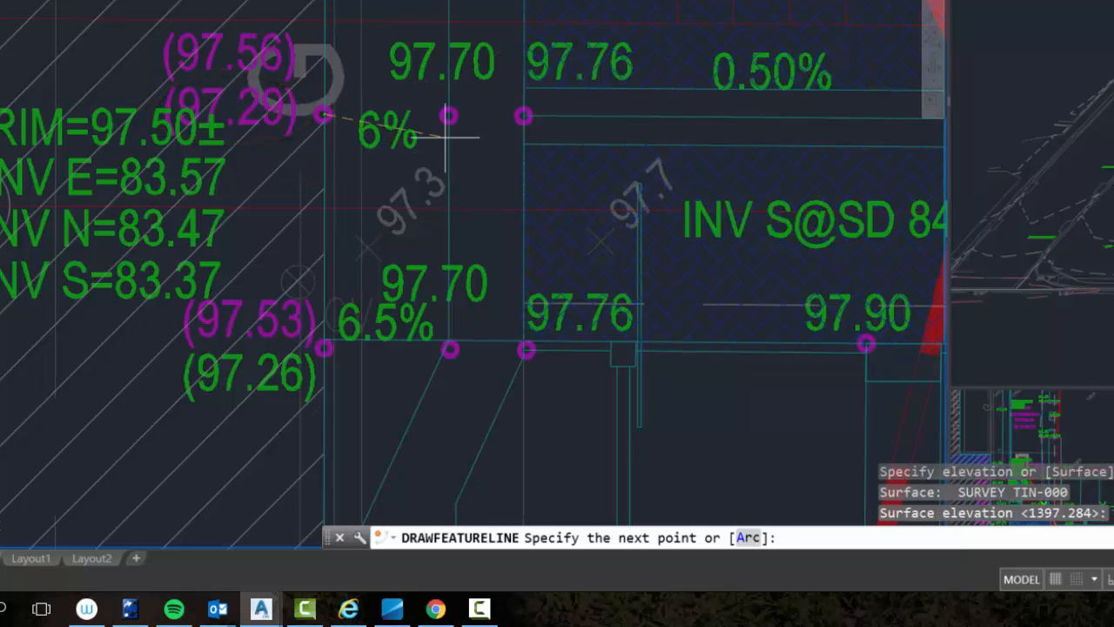
Add the next feature line point at the centerline's 97.70 spot mark with the Nearest snap and set its elevation to 1397.70.
scroll(444, 135, up, 2)
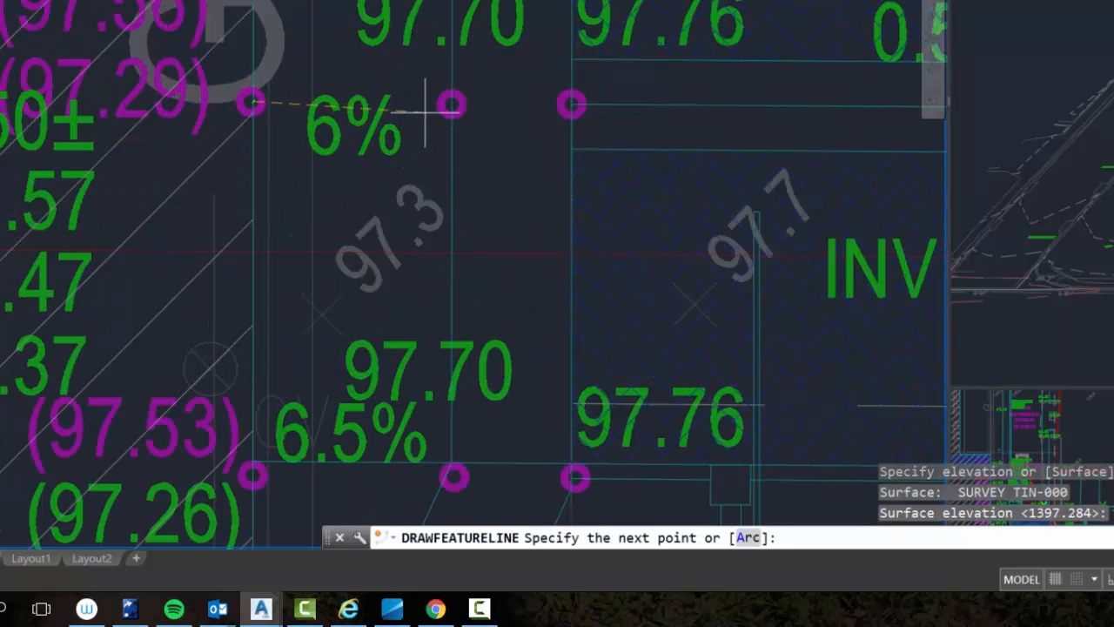
text(near)
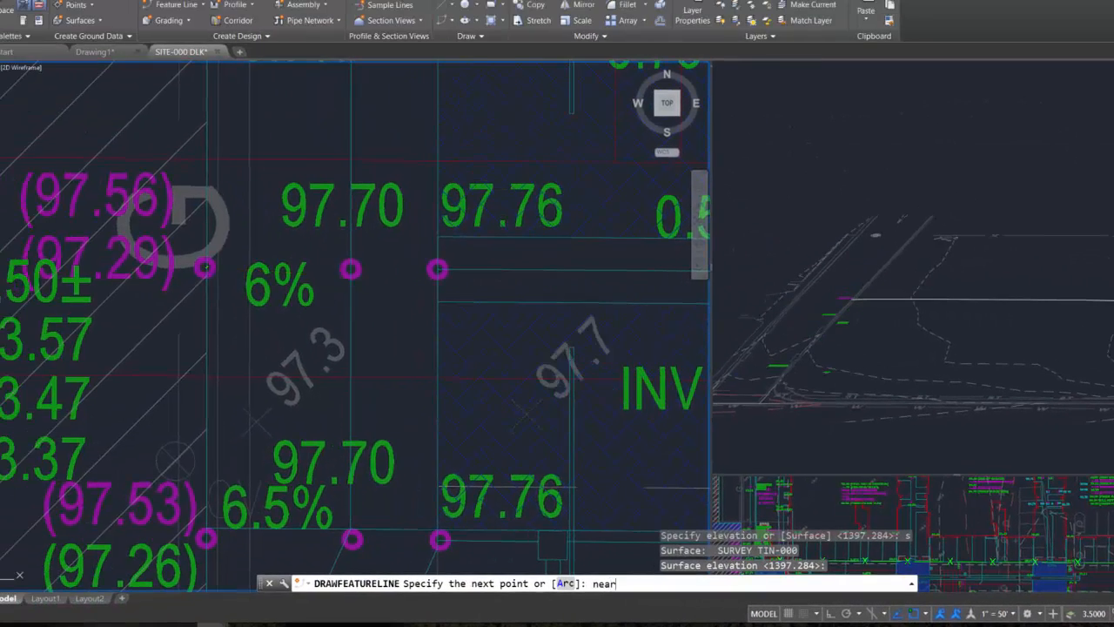
key(Return)
scroll(224, 144, up, 1)
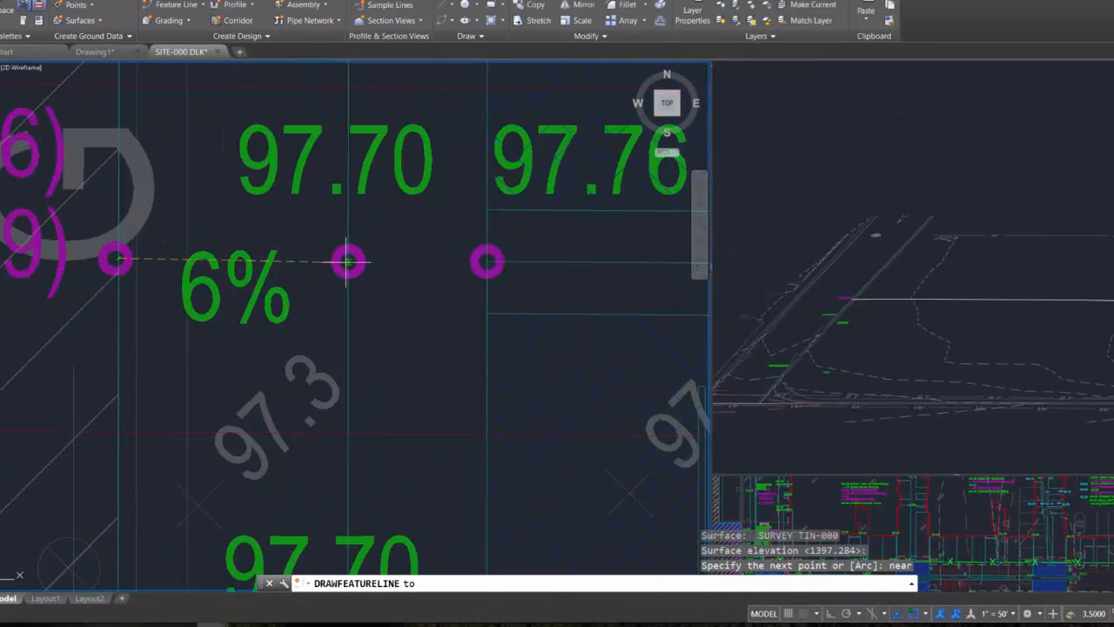
click(348, 260)
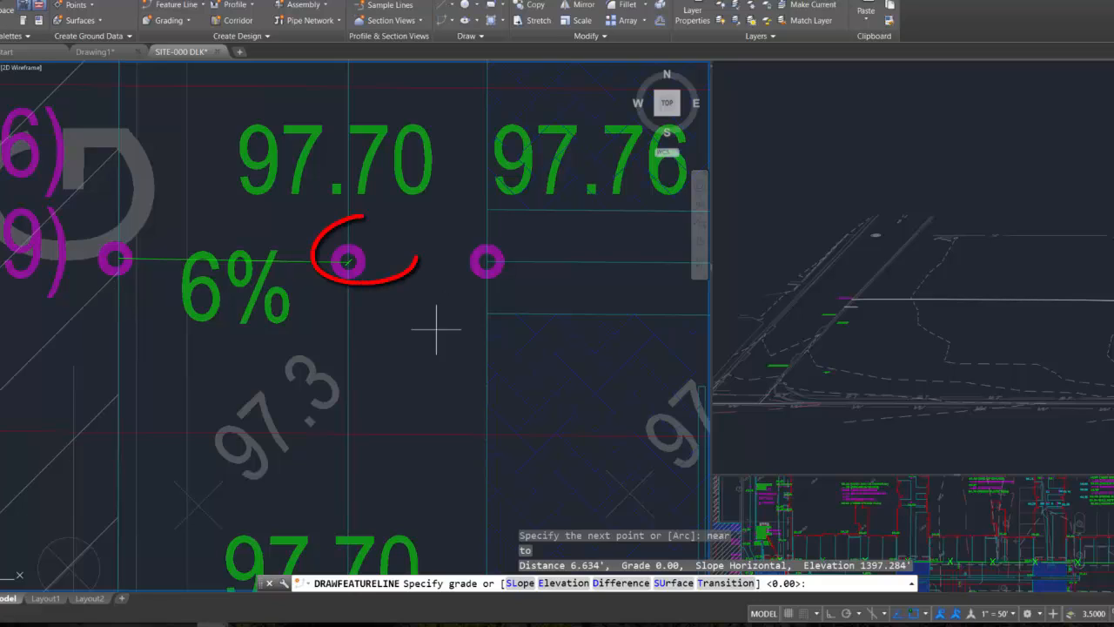
text(E)
key(Return)
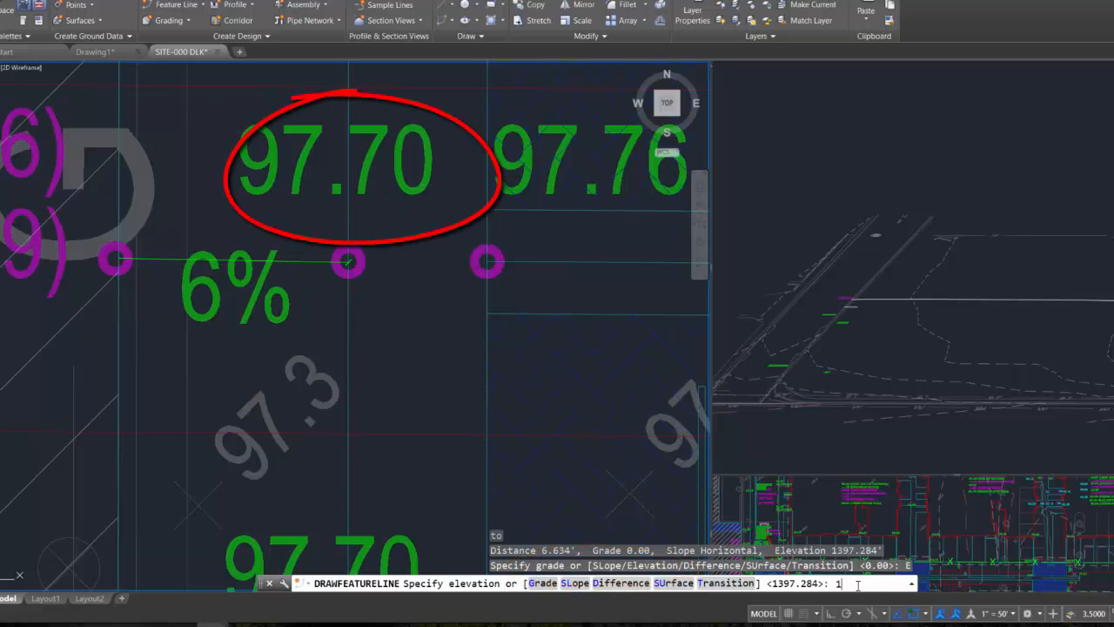
text(97.70)
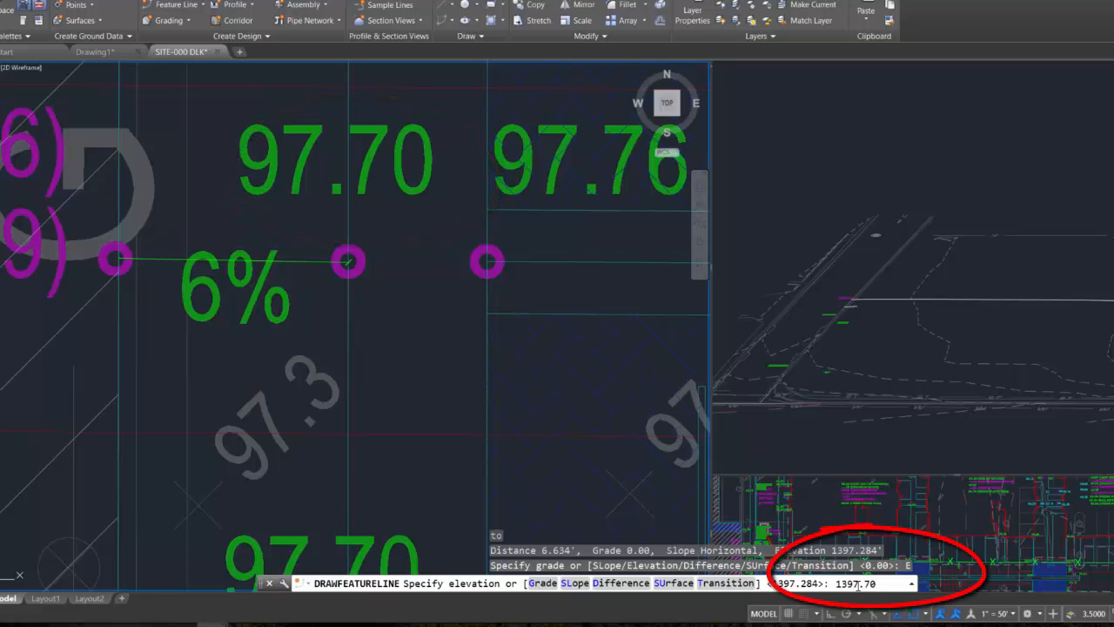
key(Return)
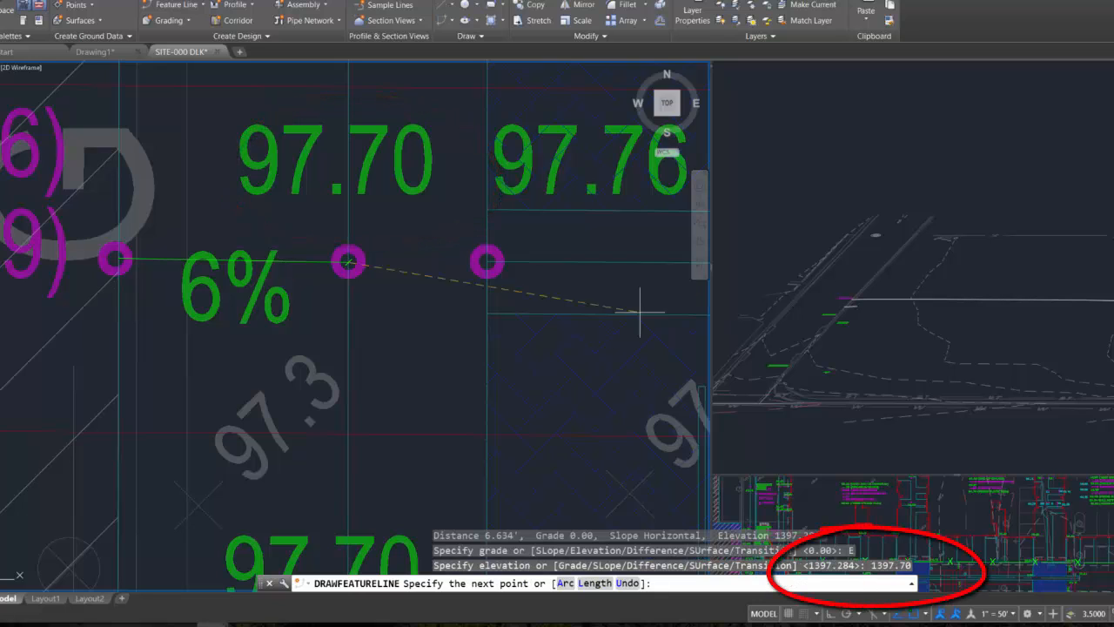
Add a feature line point at the centerline's 97.76 spot mark and set its elevation to 1397.76.
click(488, 260)
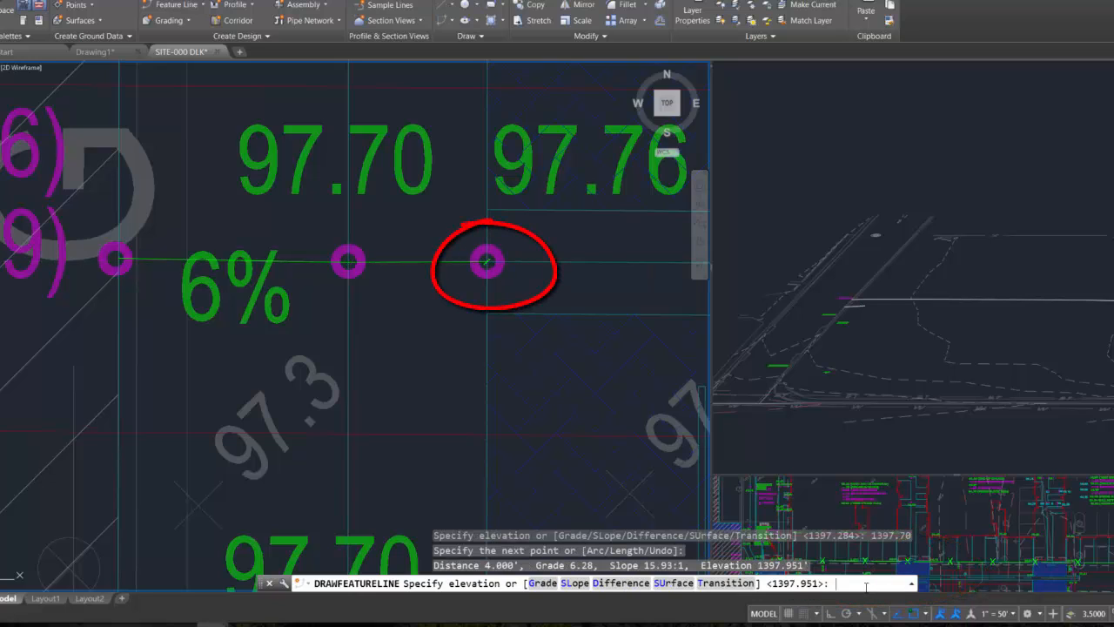
text(1397)
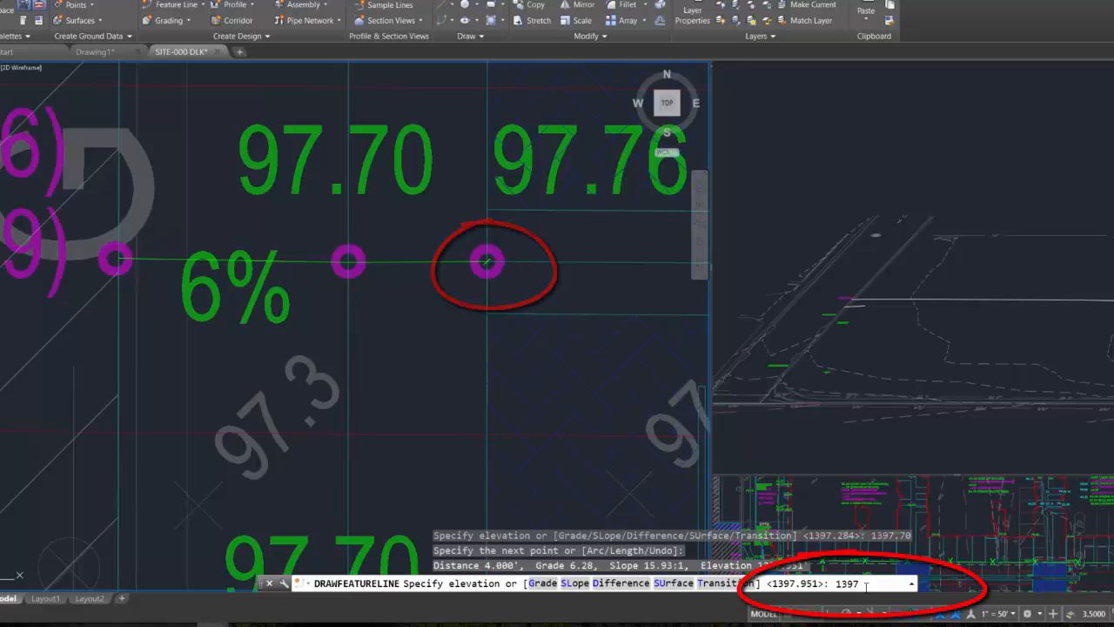
text(.76)
key(Return)
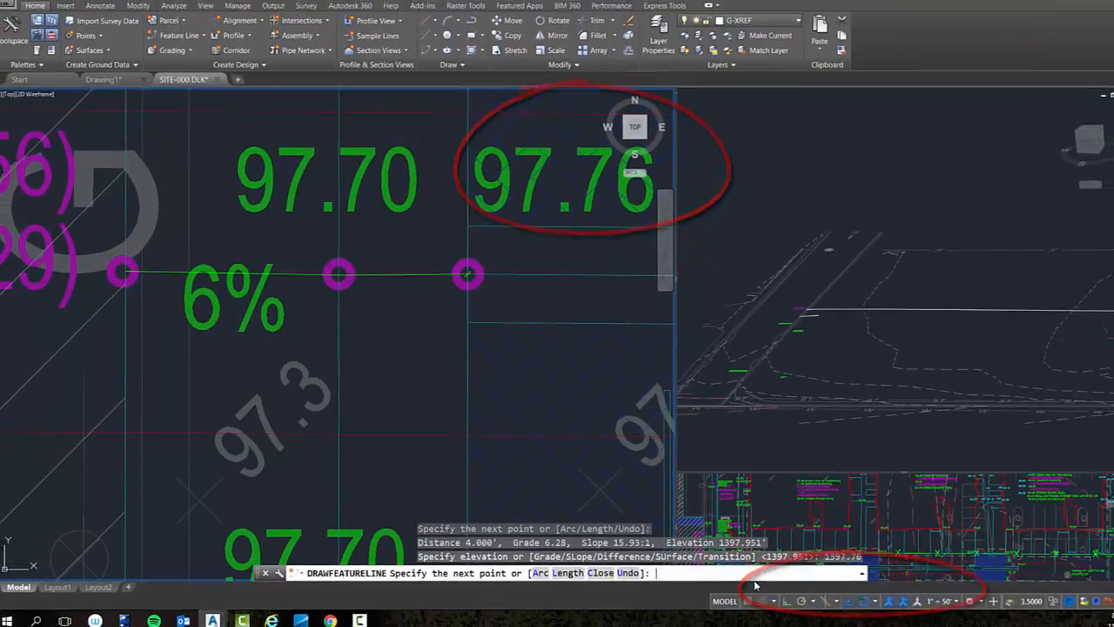
Add a feature line point at the spot mark on the storm drain grate with the Nearest snap and set its elevation to 1397.65.
scroll(404, 426, down, 5)
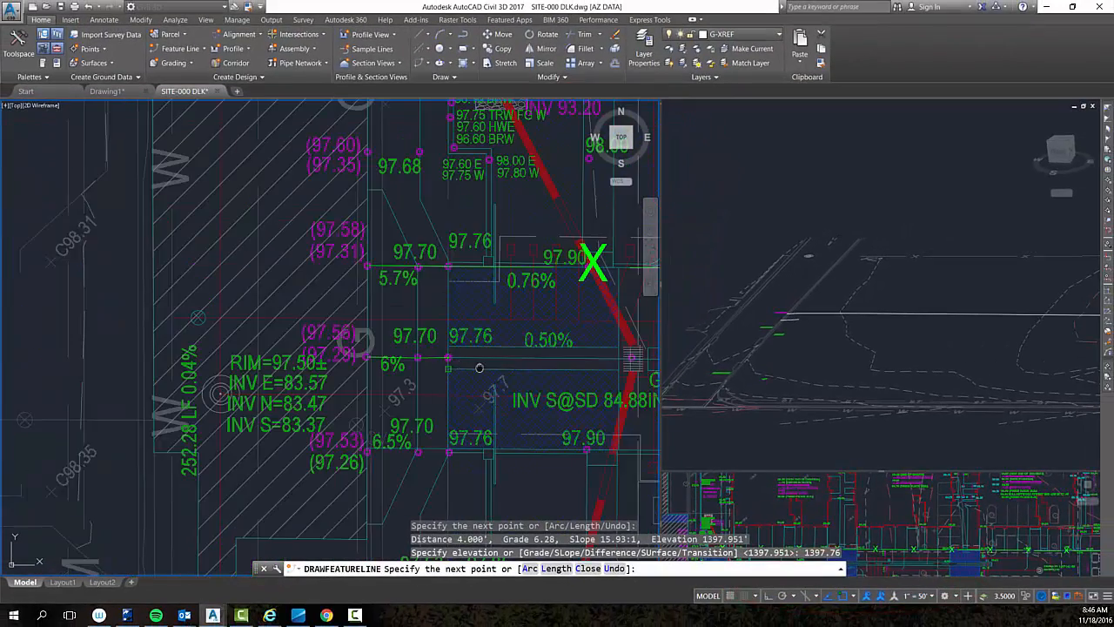
scroll(411, 338, up, 6)
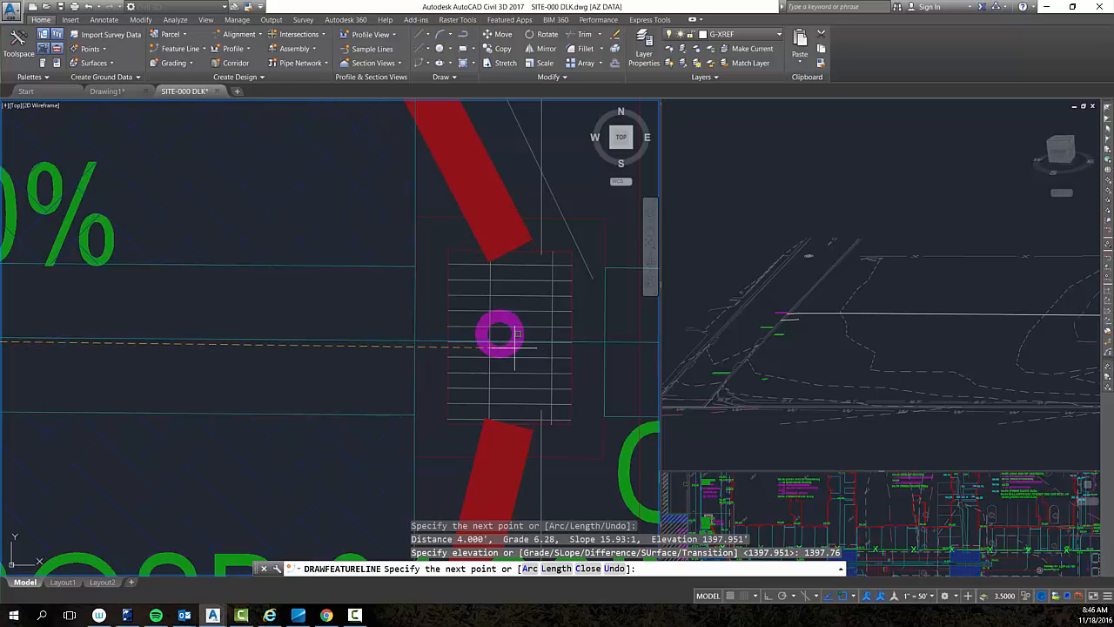
key(Return)
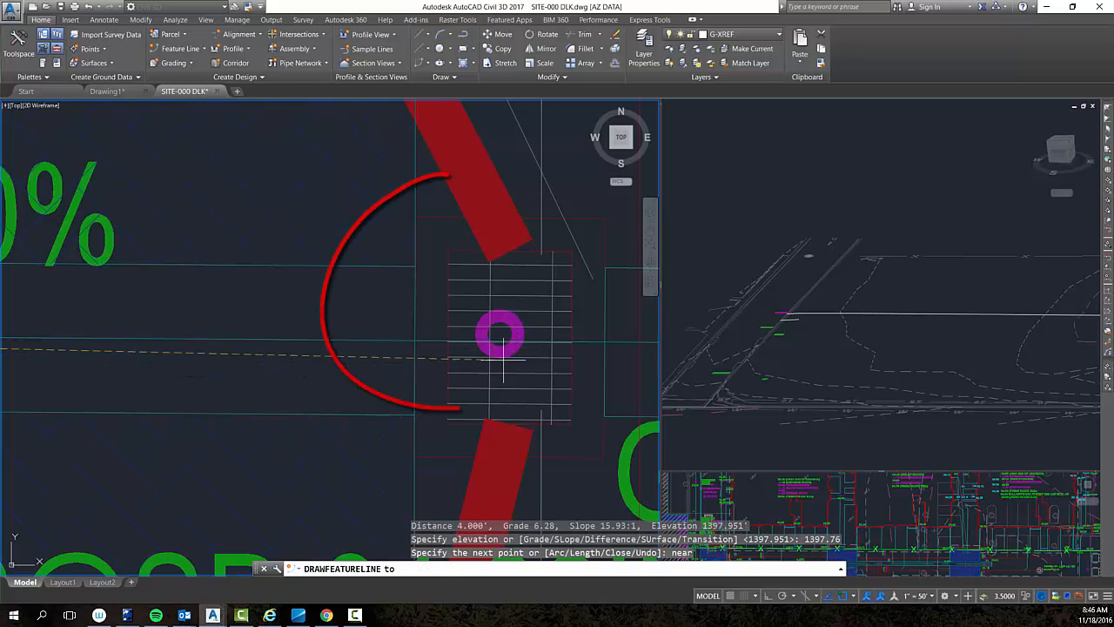
scroll(503, 341, up, 6)
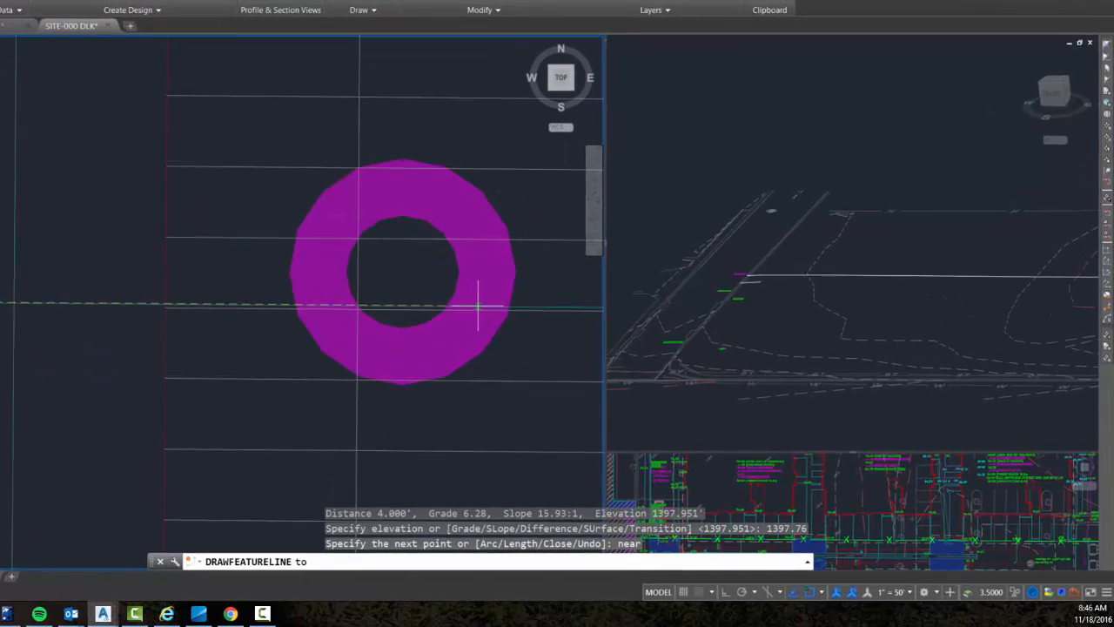
click(540, 341)
scroll(541, 343, down, 3)
scroll(458, 305, down, 5)
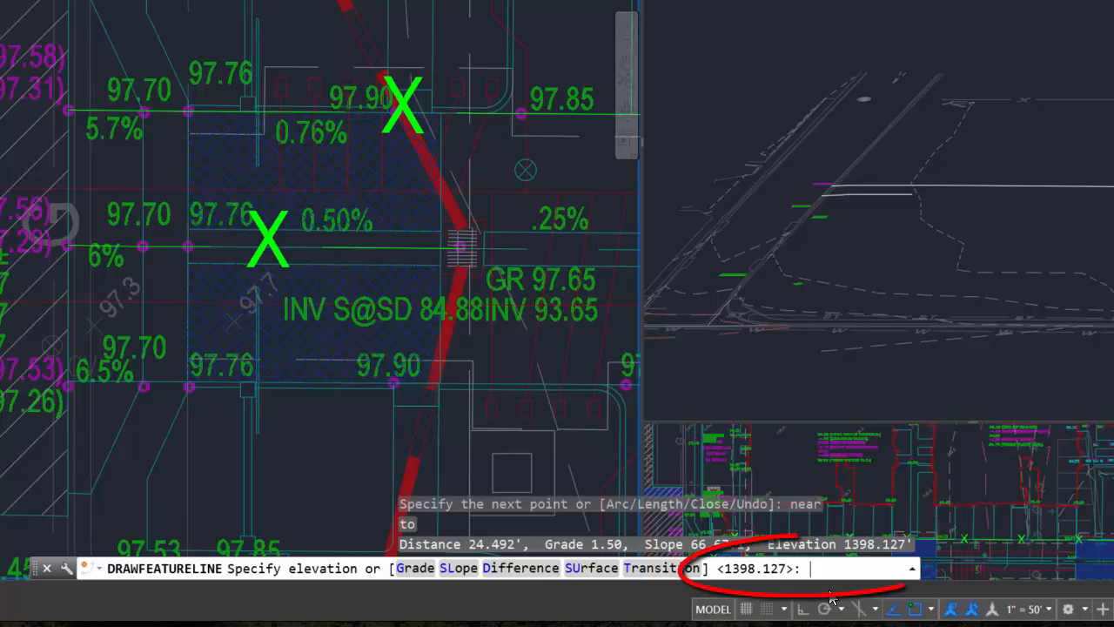
text(1397.)
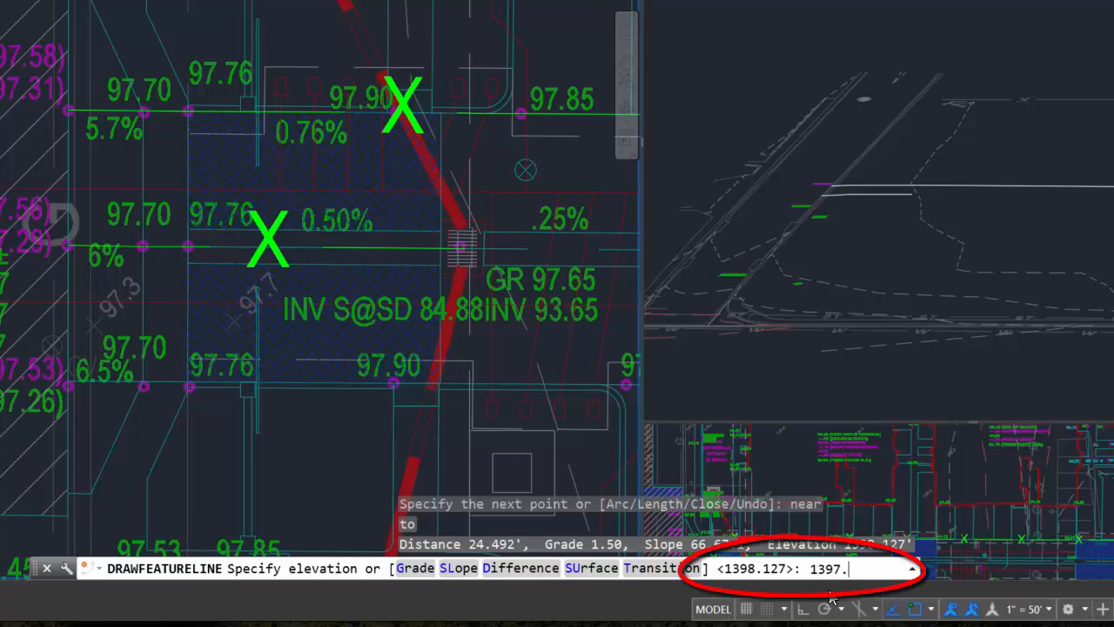
text(65)
key(Return)
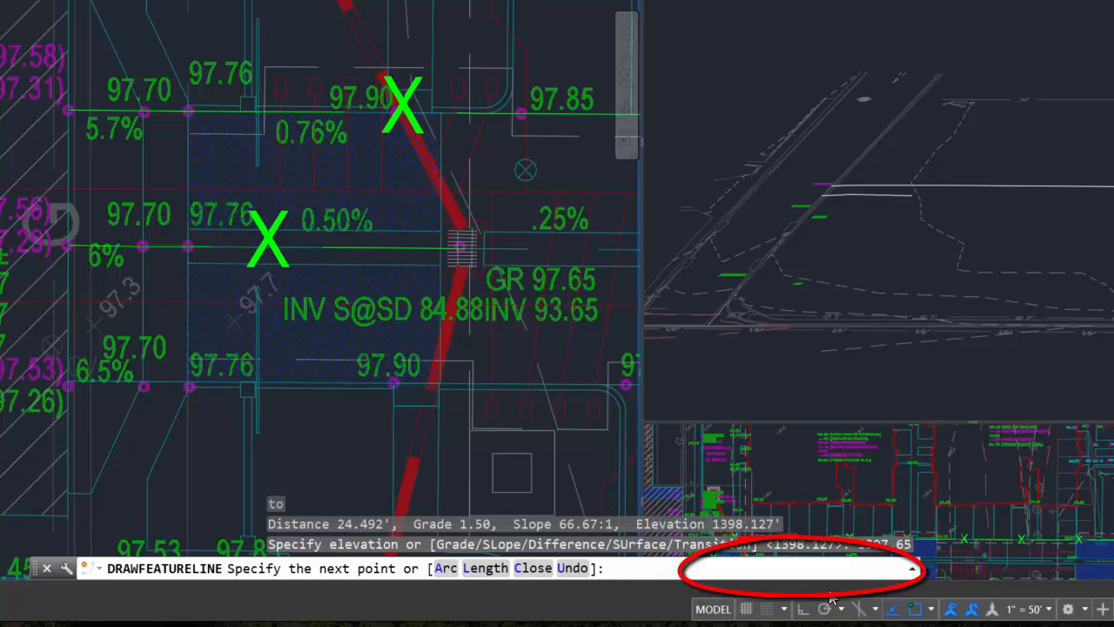
Add the next feature line point at the centerline's 98.19 spot mark with the Nearest snap and set its elevation to 1398.19.
scroll(429, 280, down, 4)
middle_drag(429, 280, 100, 270)
scroll(100, 270, up, 2)
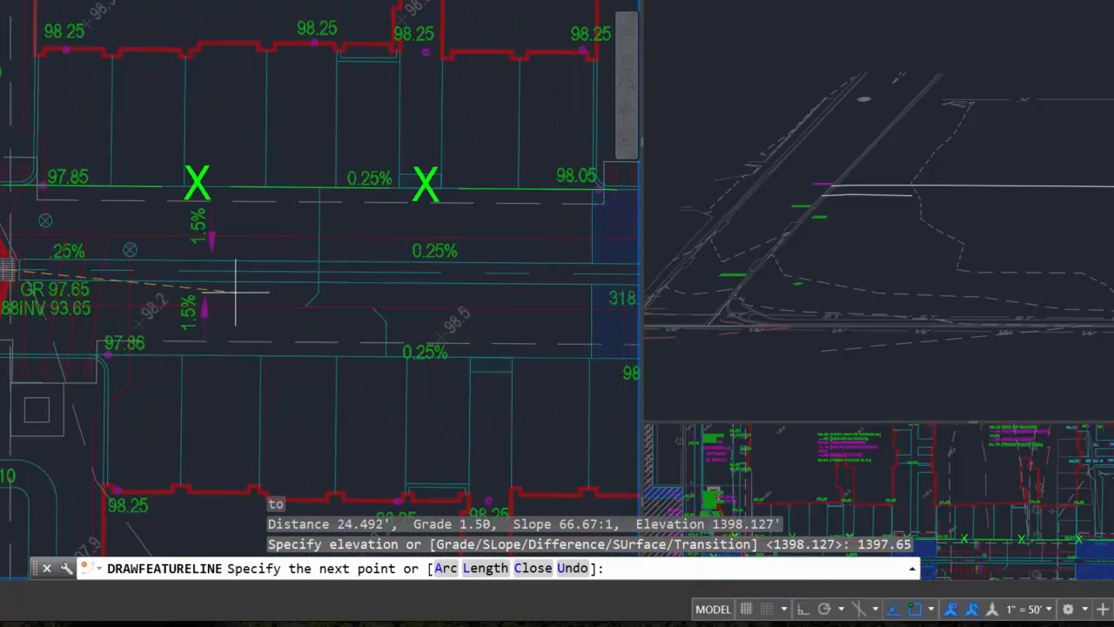
scroll(482, 307, up, 2)
middle_drag(481, 308, 396, 311)
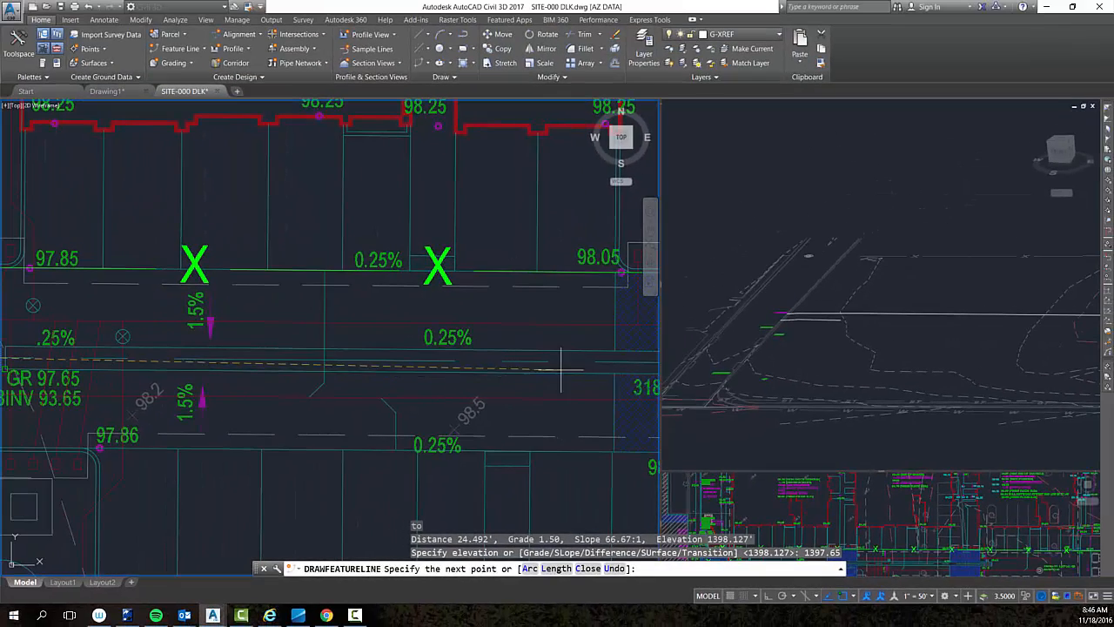
middle_drag(491, 271, 278, 256)
middle_drag(418, 360, 258, 362)
middle_drag(477, 363, 235, 349)
middle_drag(500, 351, 352, 352)
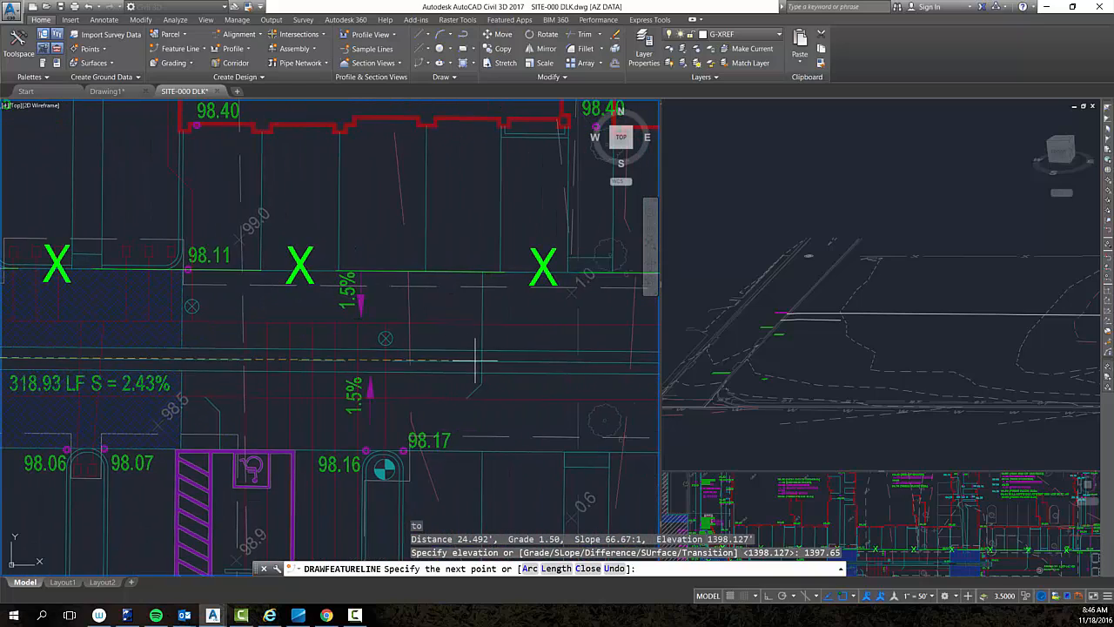
middle_drag(477, 360, 221, 377)
middle_drag(448, 359, 284, 347)
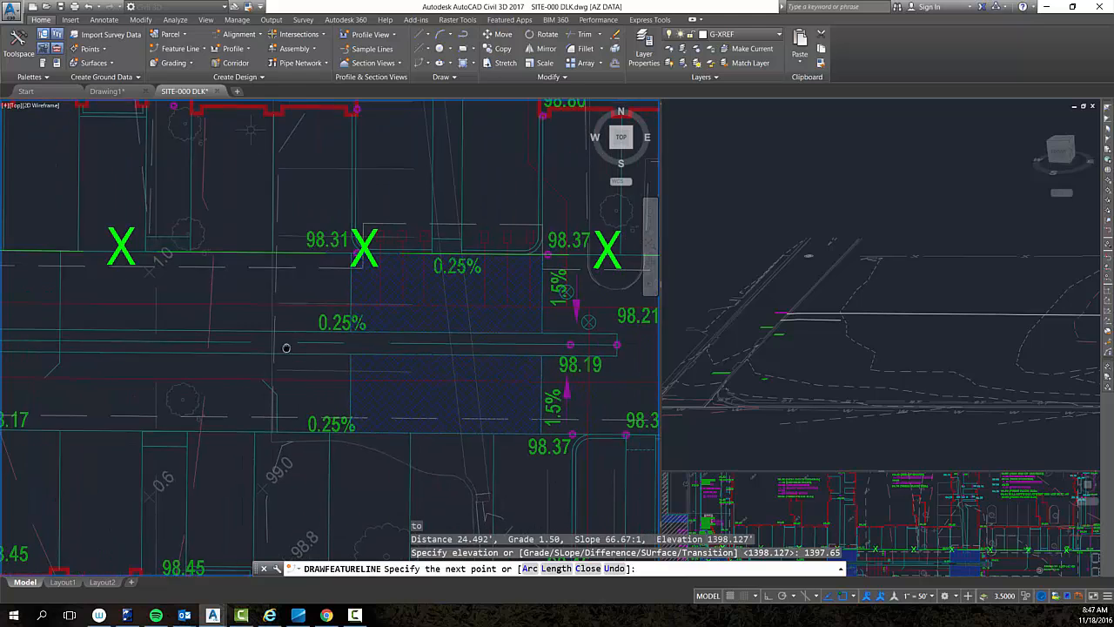
middle_drag(428, 352, 306, 355)
scroll(439, 354, up, 5)
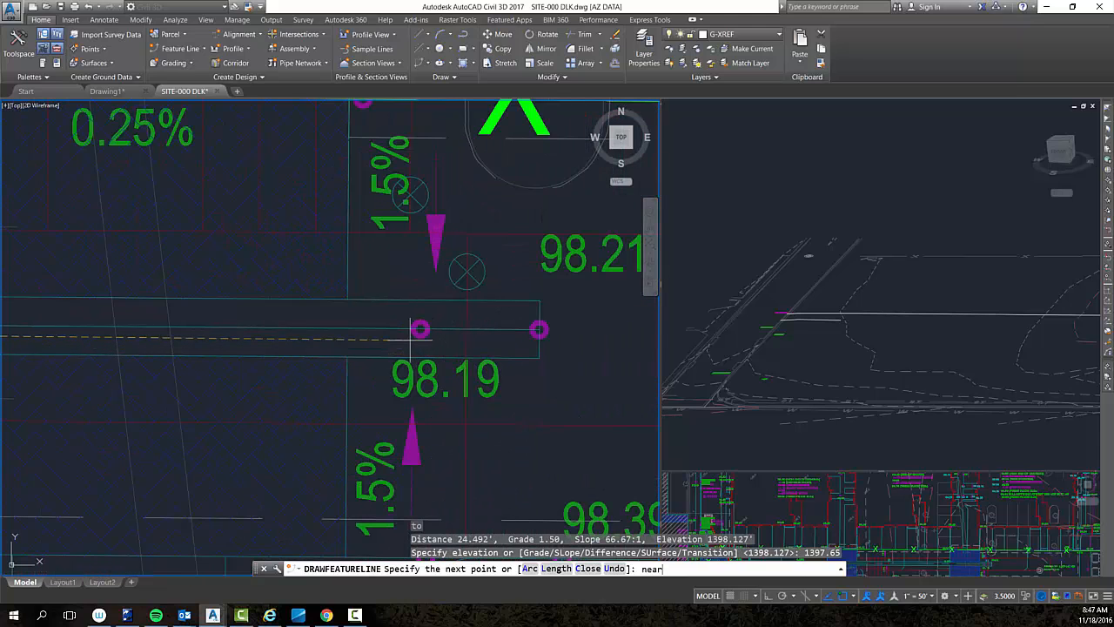
scroll(414, 332, up, 4)
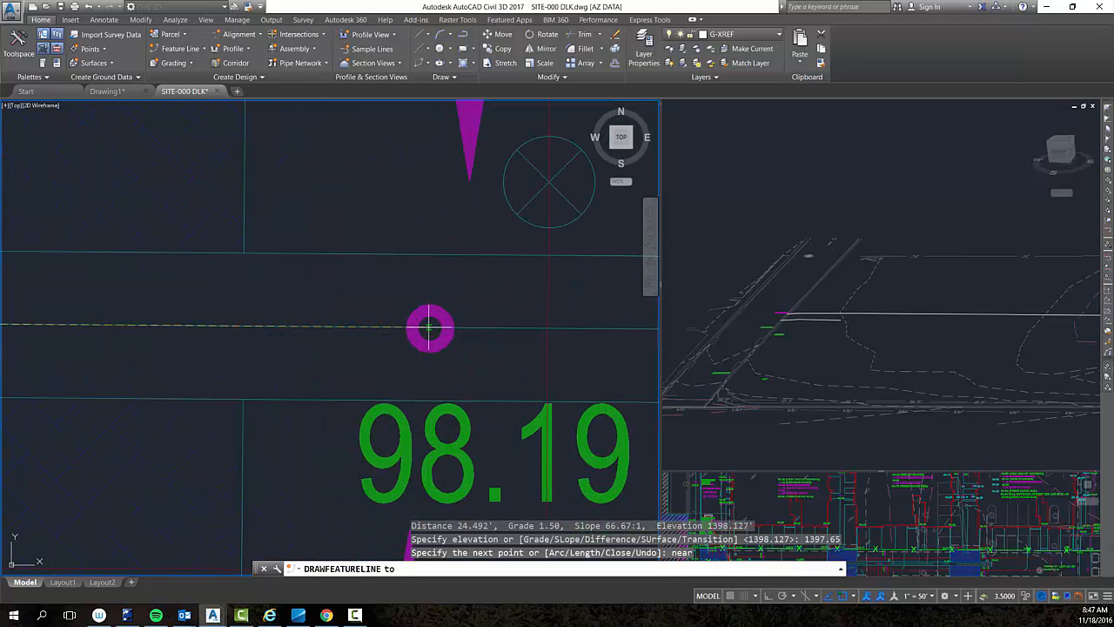
click(430, 327)
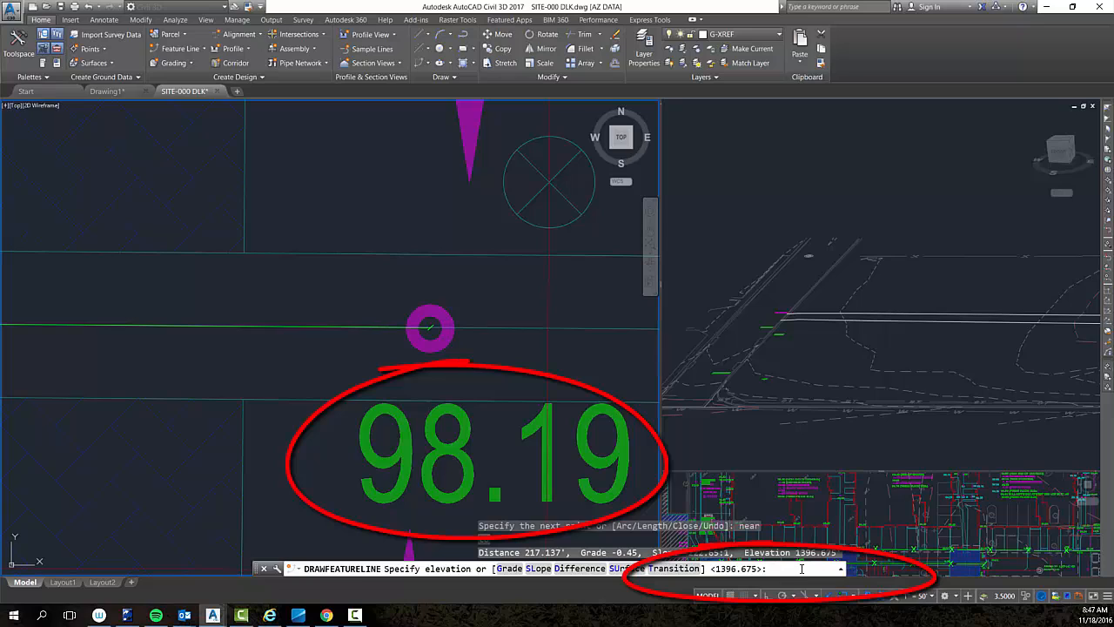
text(1398.19)
key(Return)
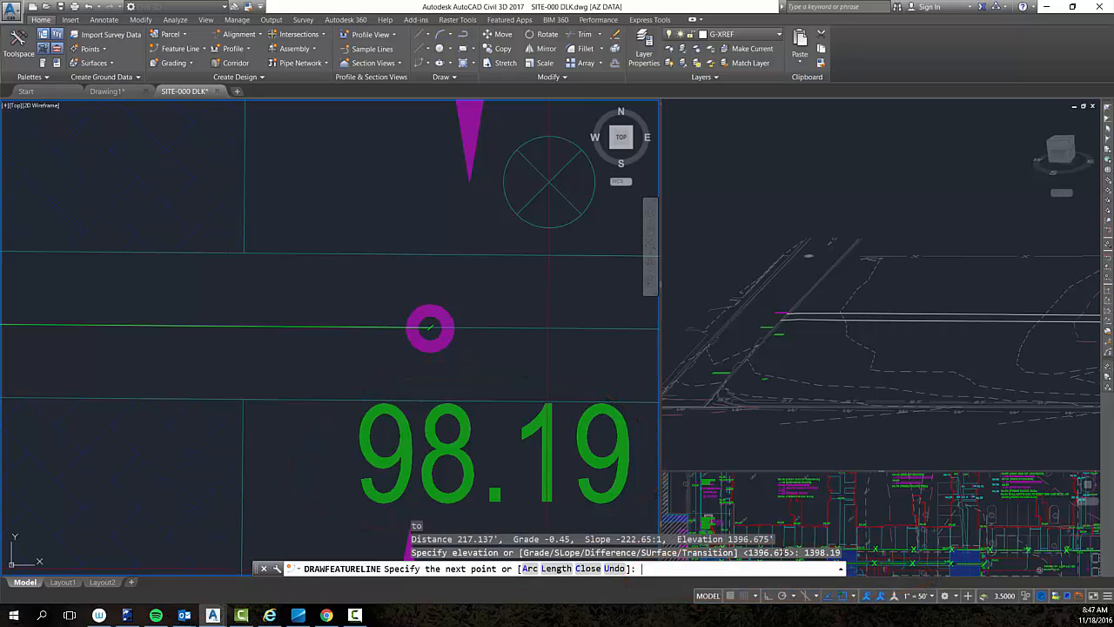
Add the last feature line point at the 98.21 spot mark on the centerline's end, set its elevation to 1398.21, and finish the feature line.
scroll(401, 331, down, 7)
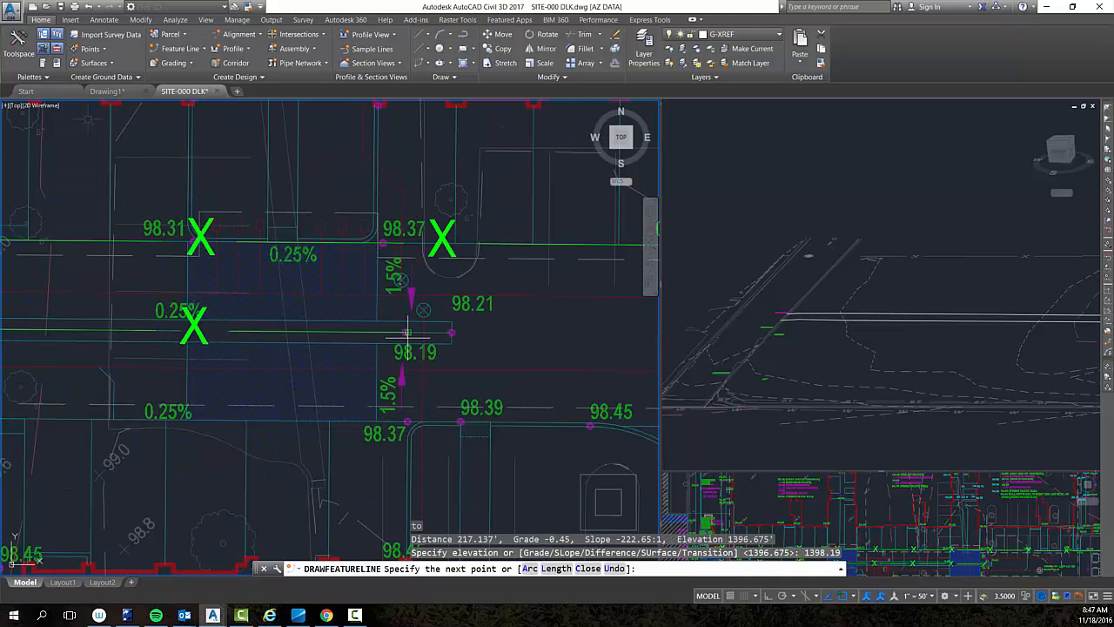
scroll(443, 339, up, 7)
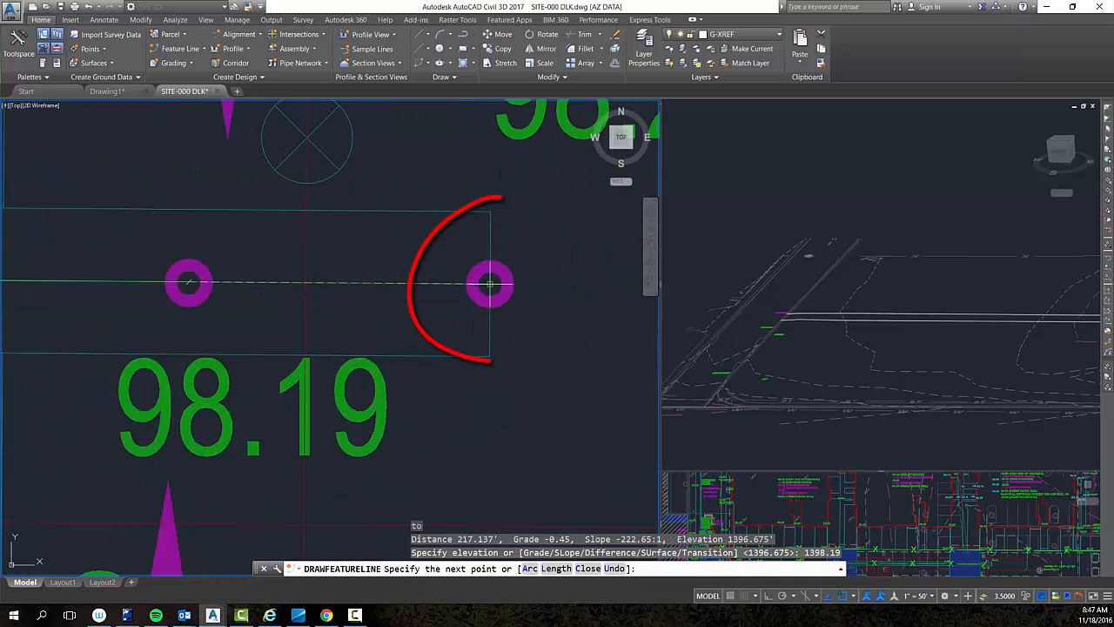
scroll(490, 284, down, 3)
middle_drag(490, 284, 333, 339)
scroll(333, 339, down, 3)
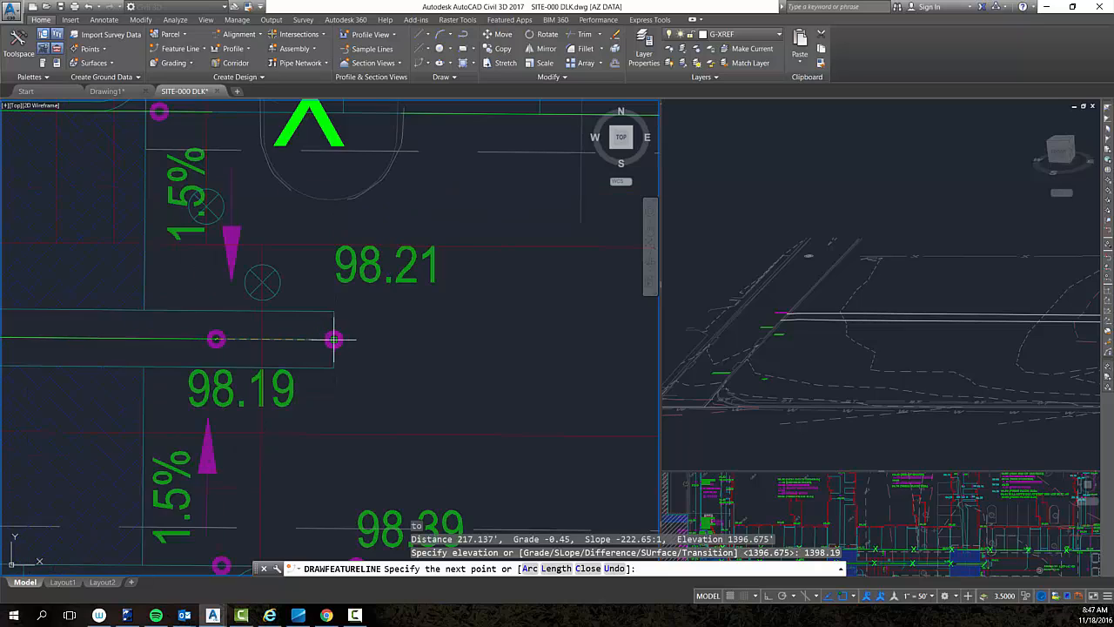
click(333, 339)
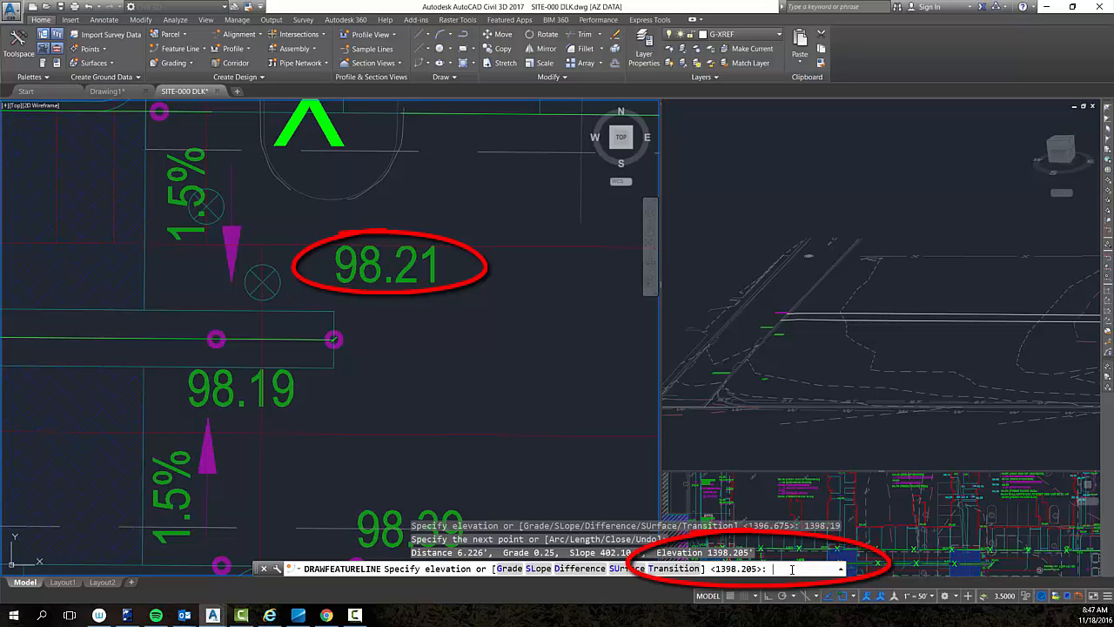
text(1398.21)
key(Return)
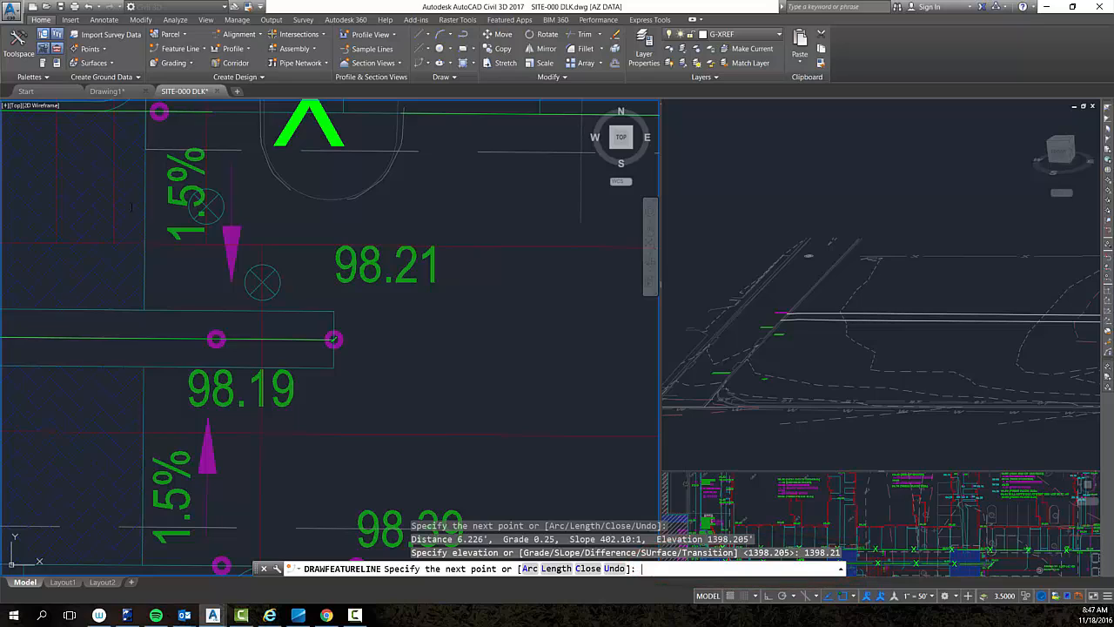
key(Return)
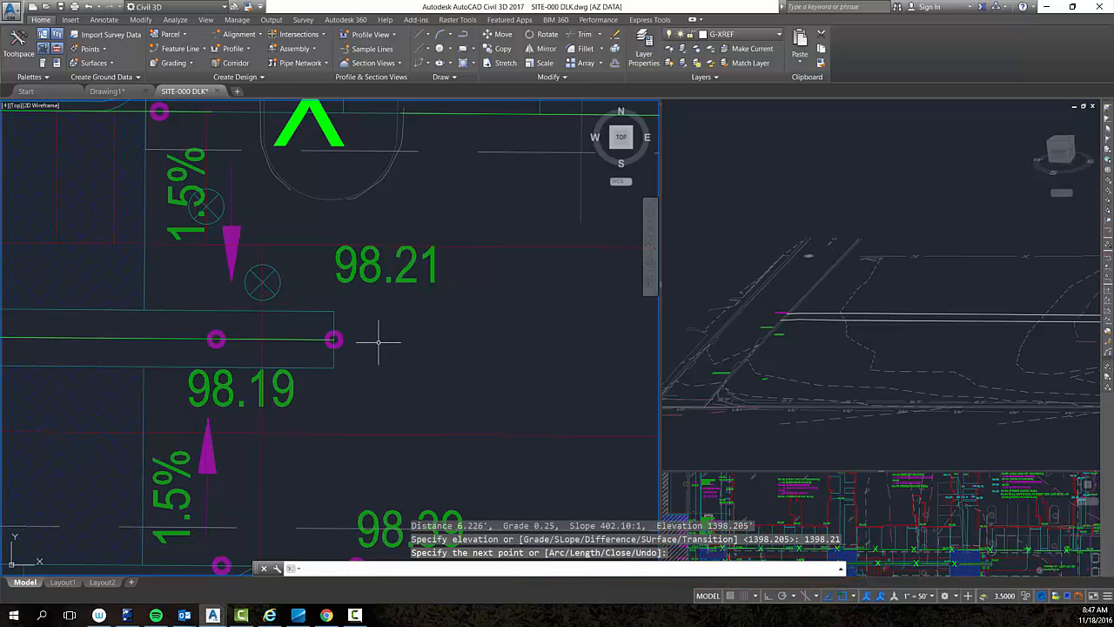
Examine the centerline feature line in the 3D viewport, highlighting it to compare its course with the upper-edge feature line.
scroll(379, 341, down, 2)
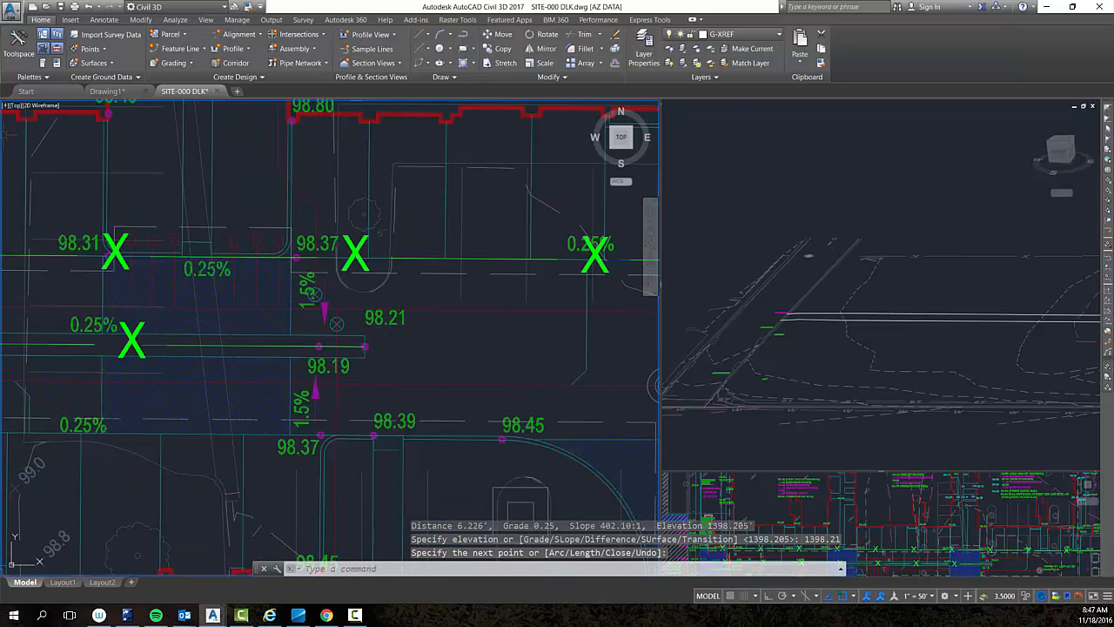
click(819, 342)
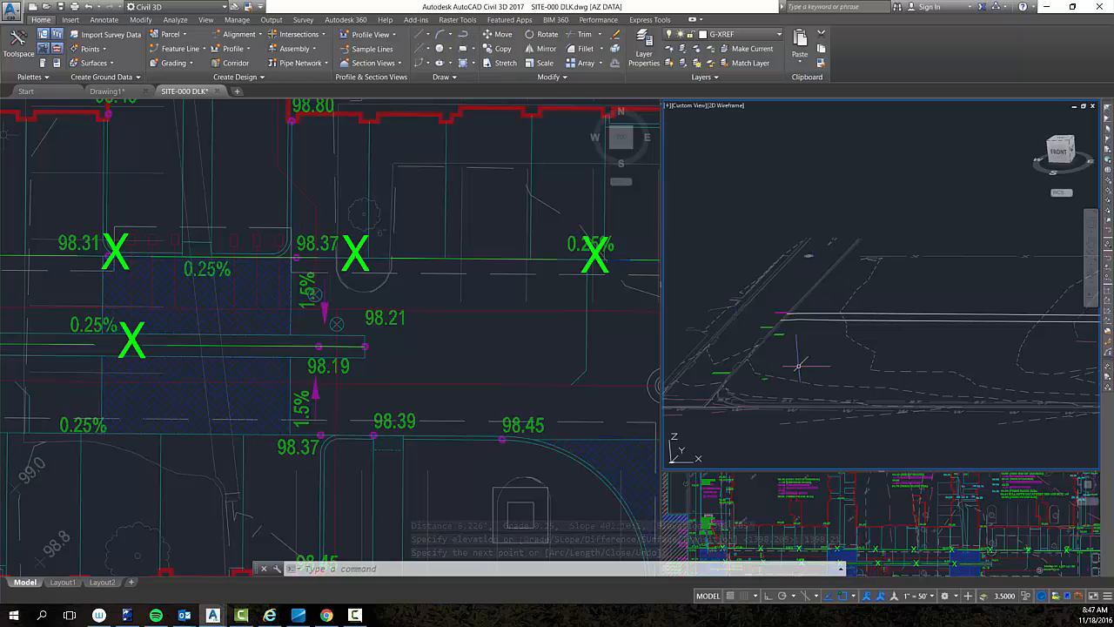
middle_drag(940, 348, 789, 357)
scroll(808, 354, down, 1)
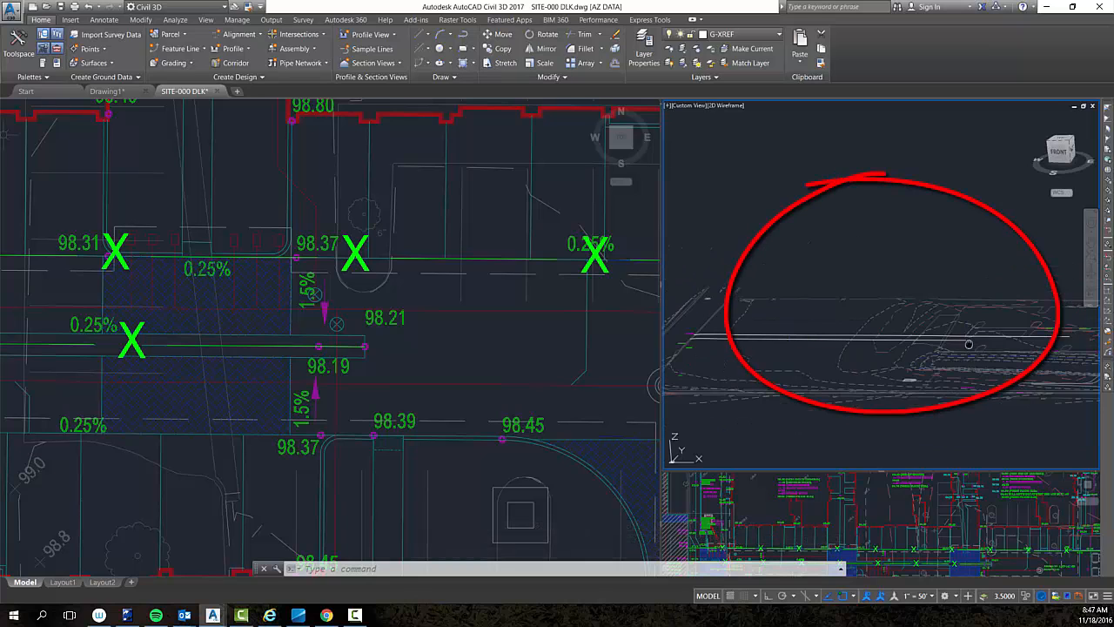
middle_drag(970, 344, 940, 352)
click(928, 342)
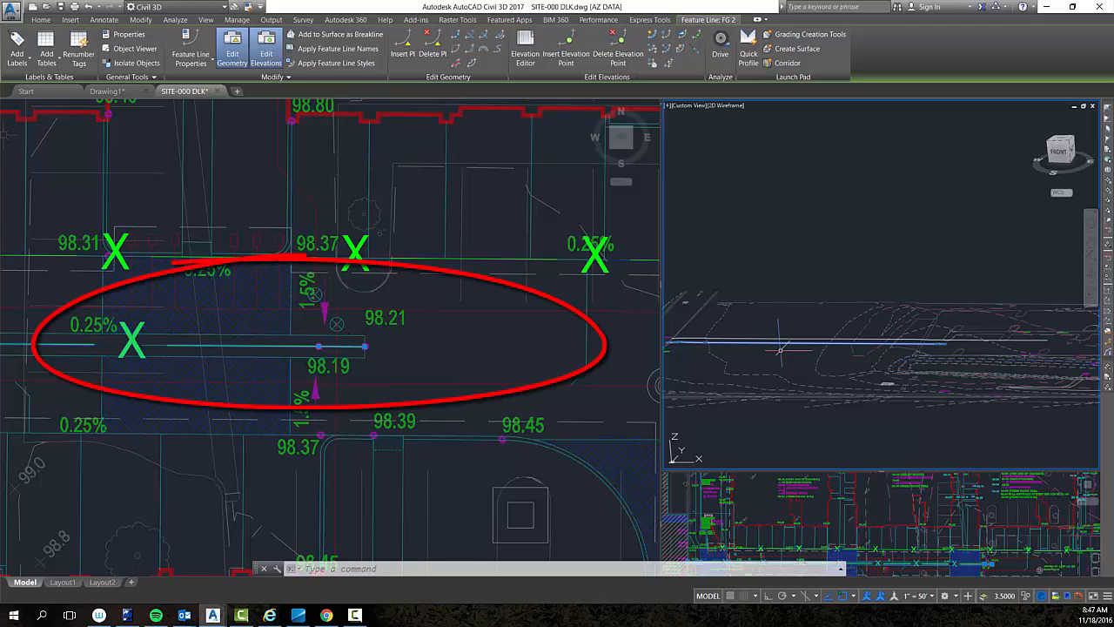
key(Escape)
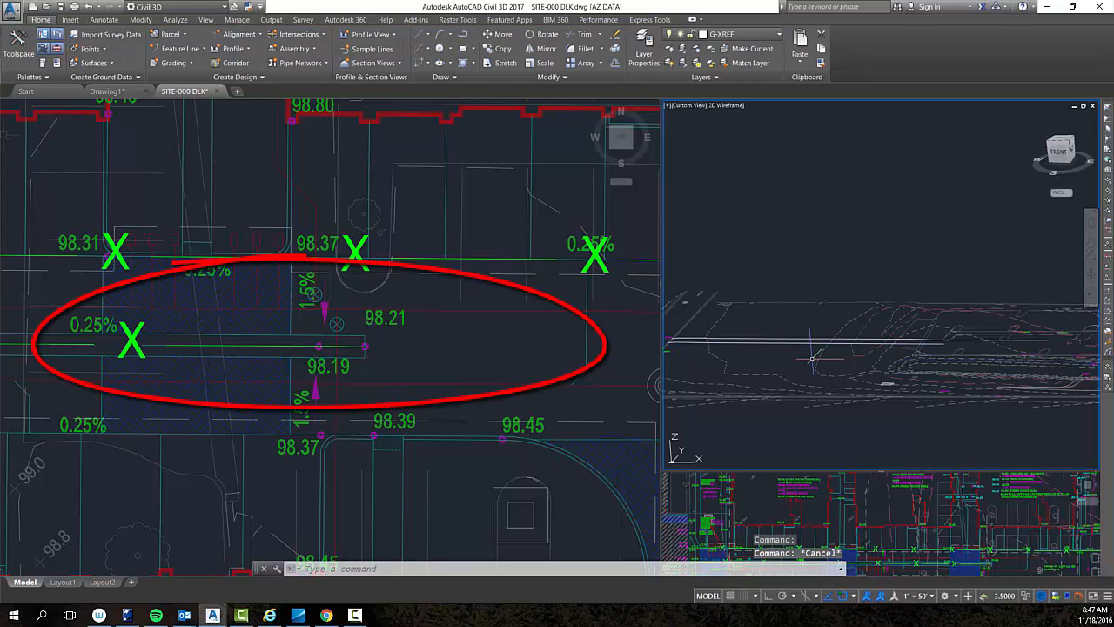
shift+middle_drag(811, 357, 765, 364)
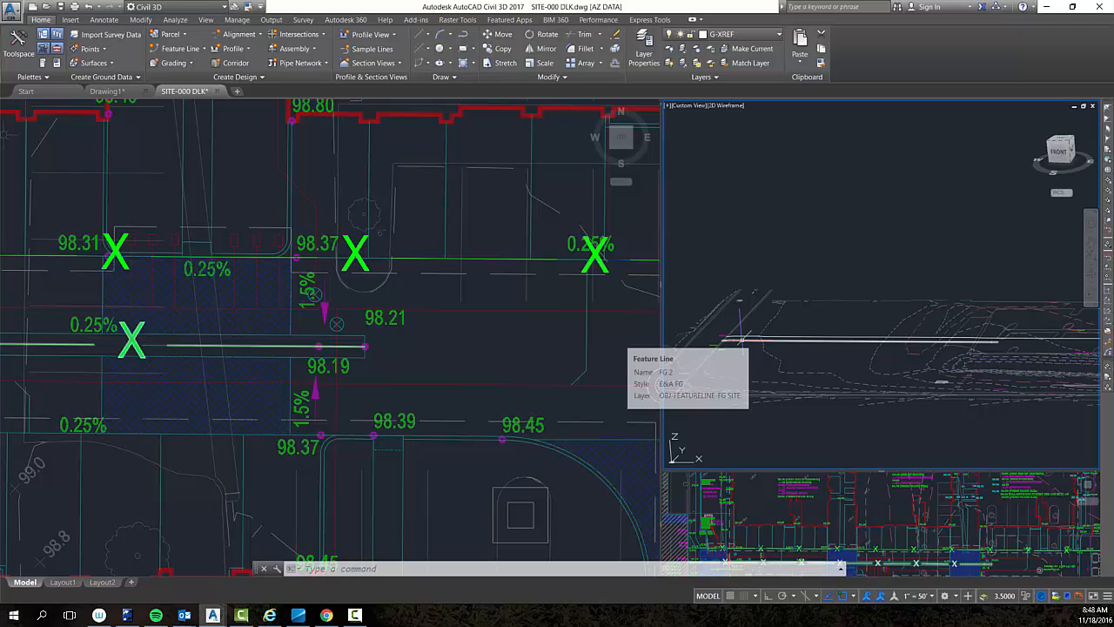
click(739, 339)
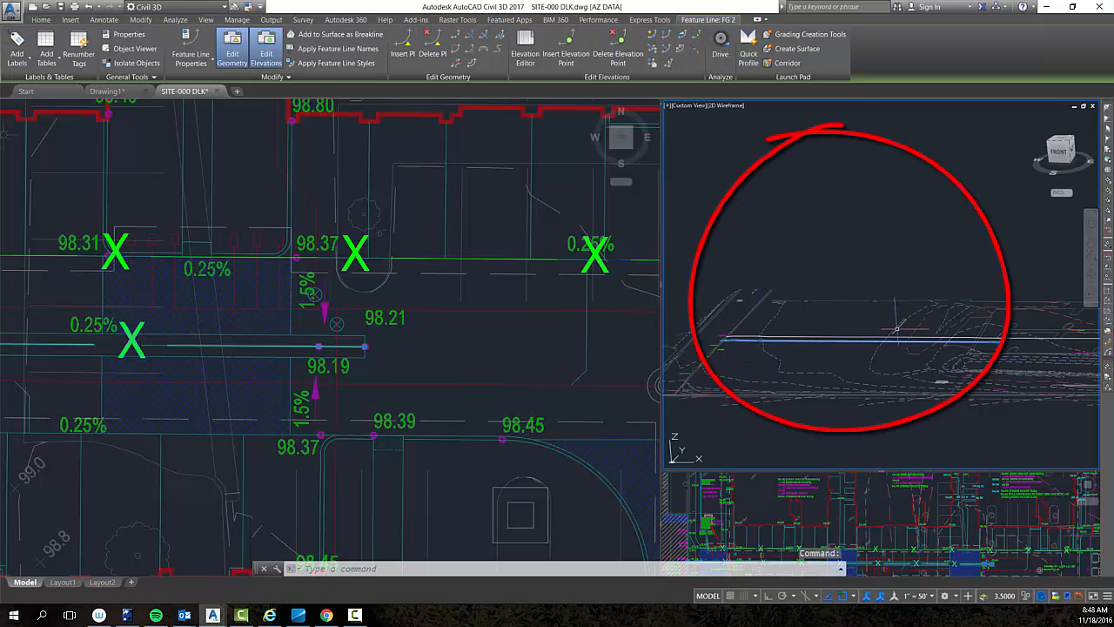
mouse_move(910, 336)
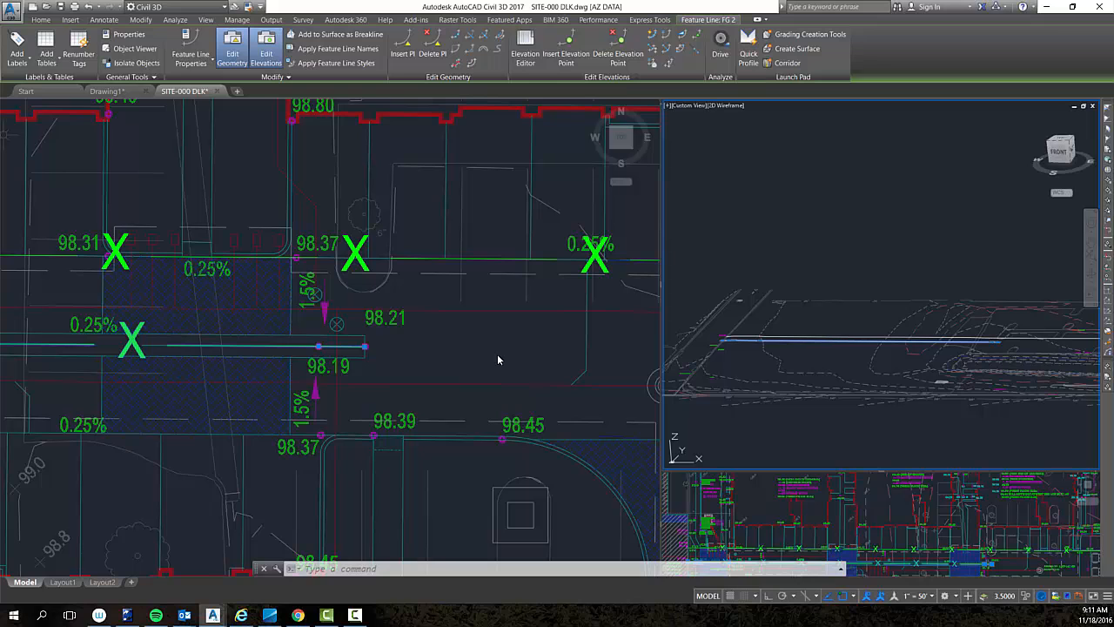
Select the upper-edge and centerline feature lines in the plan view and start adding them to a surface as breaklines.
click(403, 340)
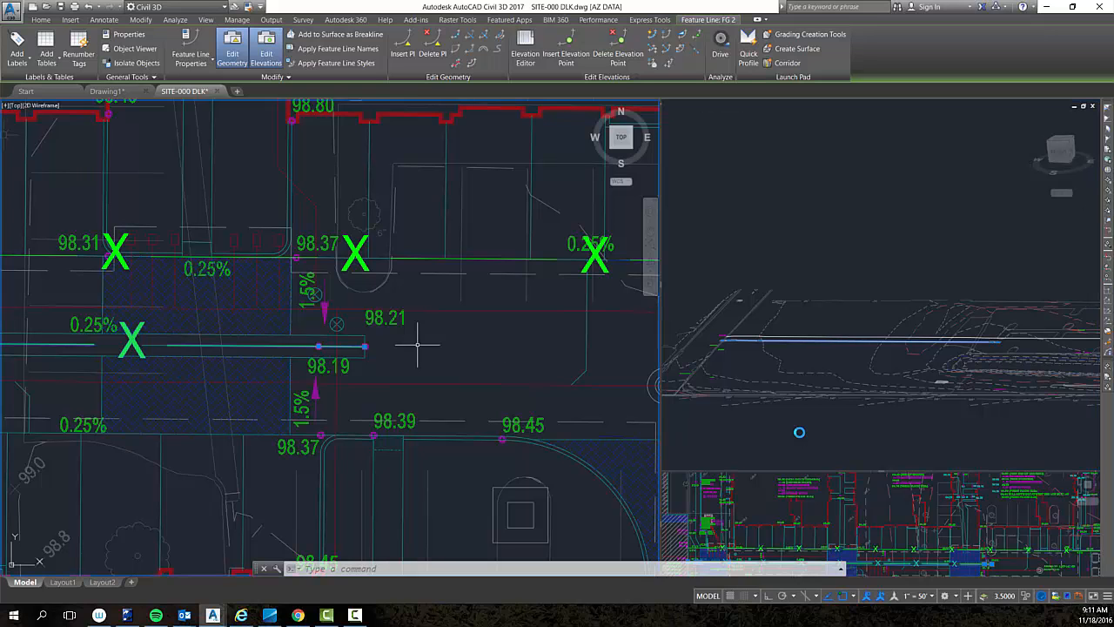
scroll(416, 346, down, 2)
middle_drag(211, 396, 450, 423)
middle_drag(140, 360, 406, 359)
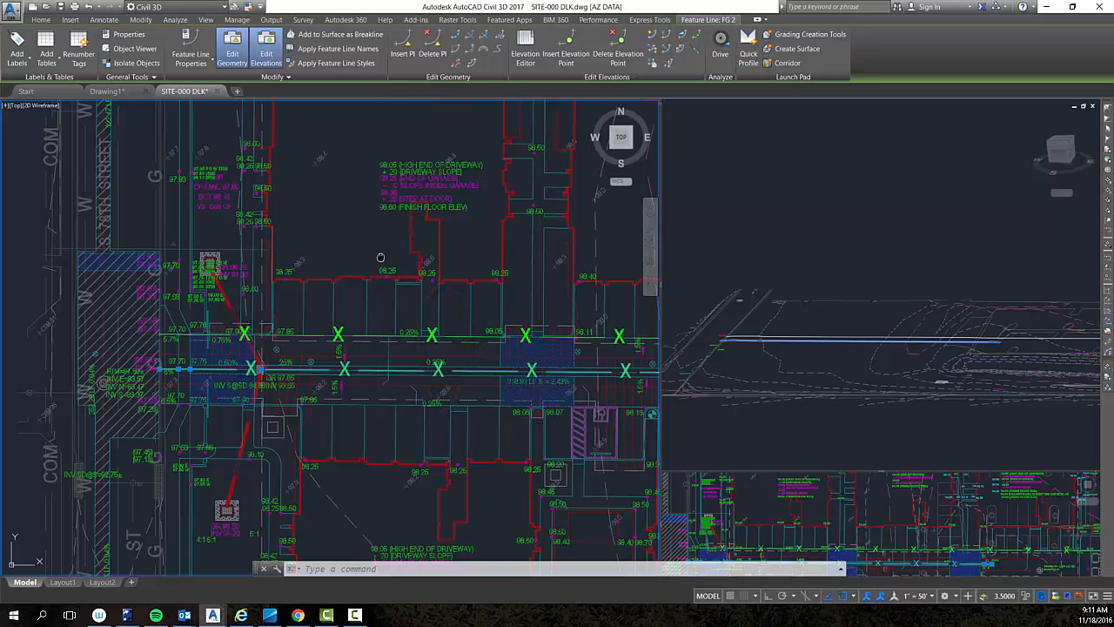
middle_drag(383, 303, 391, 357)
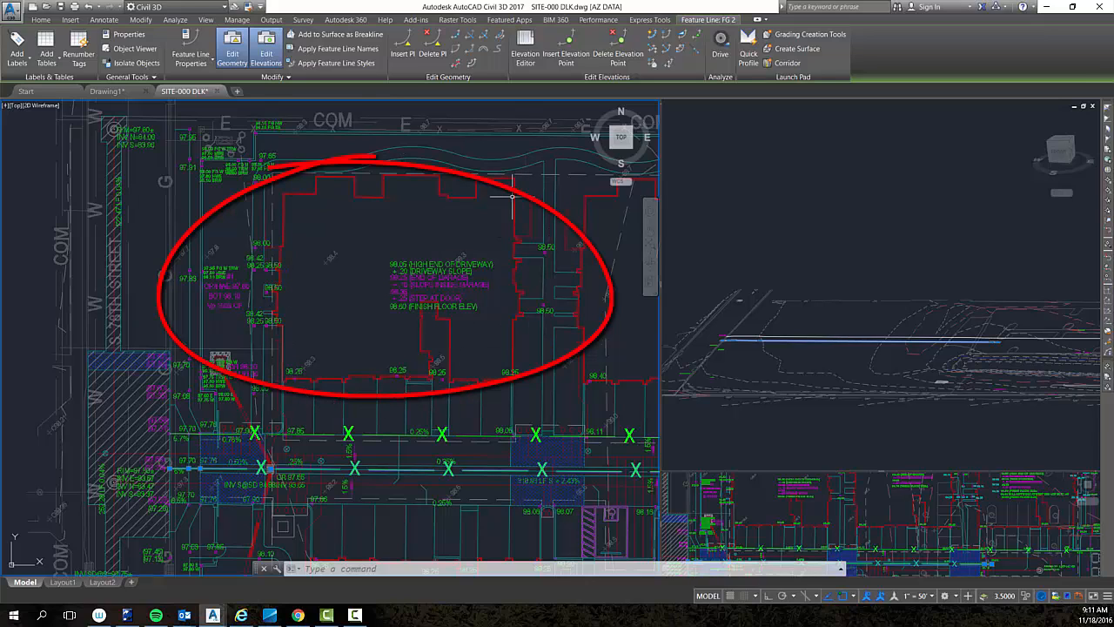
mouse_move(511, 197)
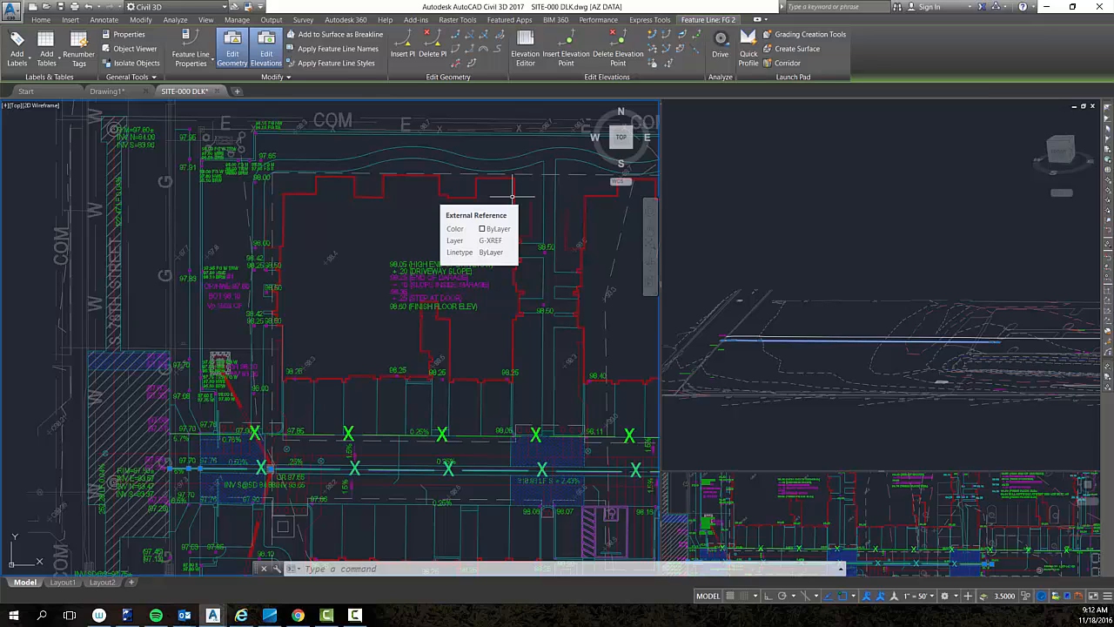
key(Escape)
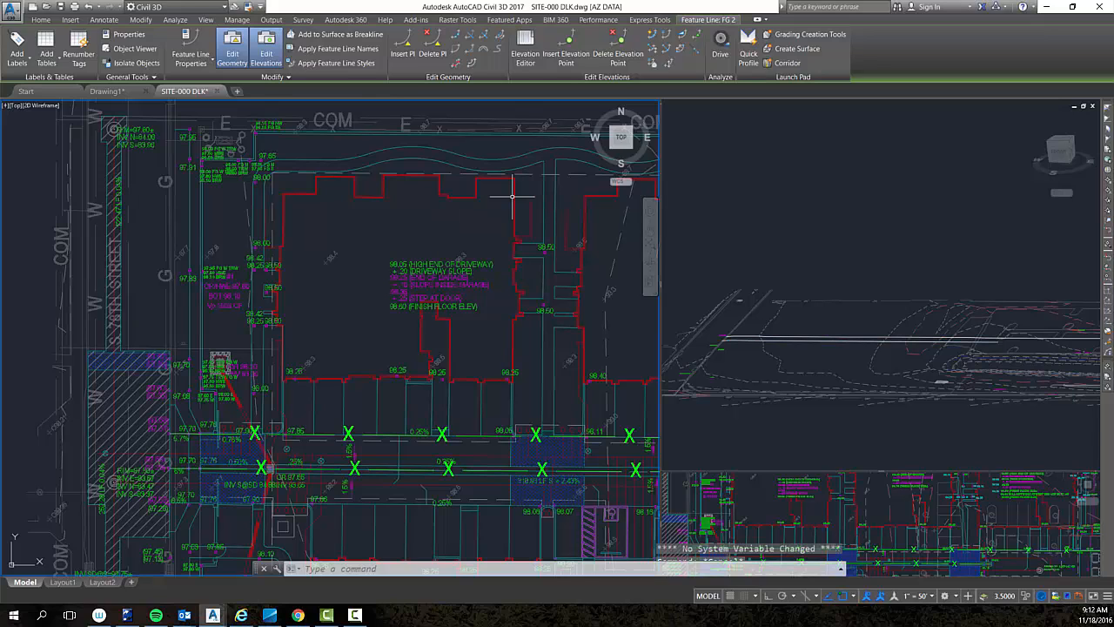
click(352, 435)
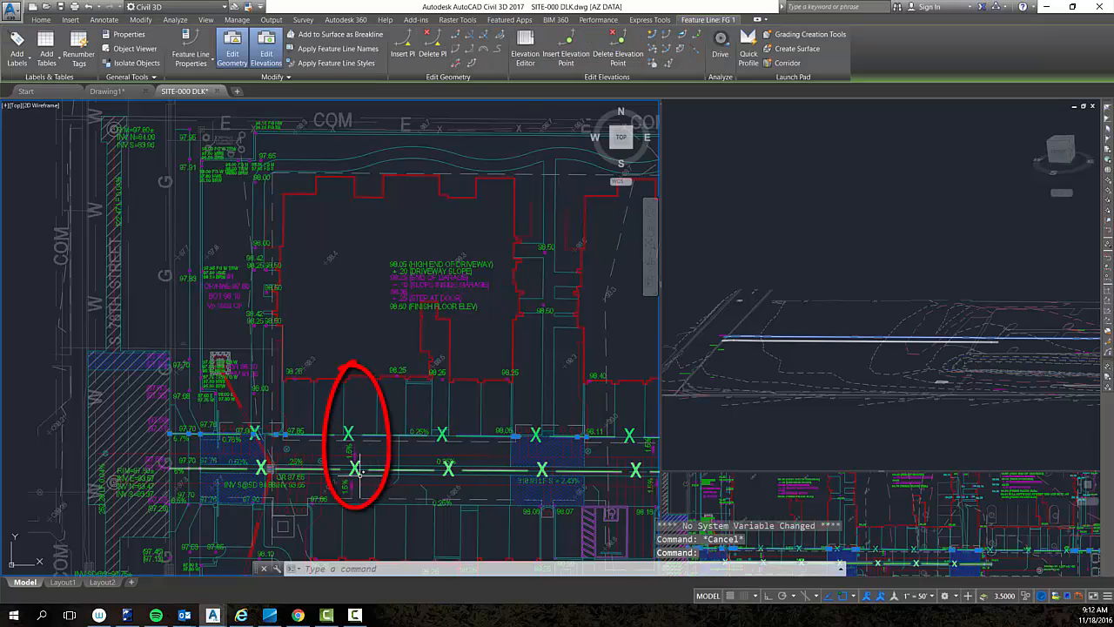
click(356, 471)
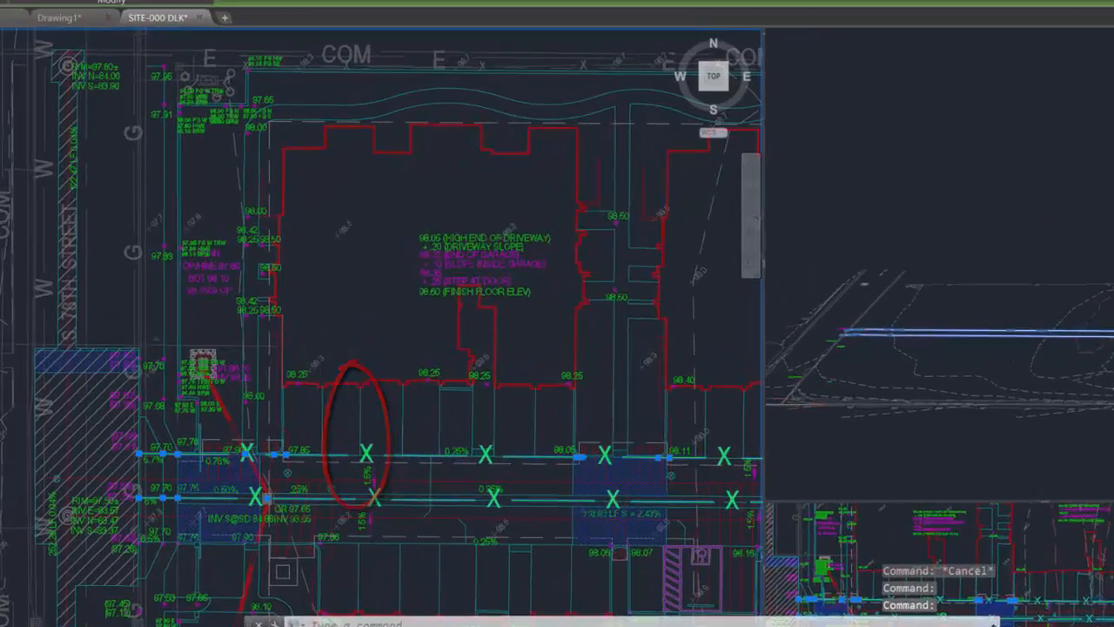
right_click(407, 176)
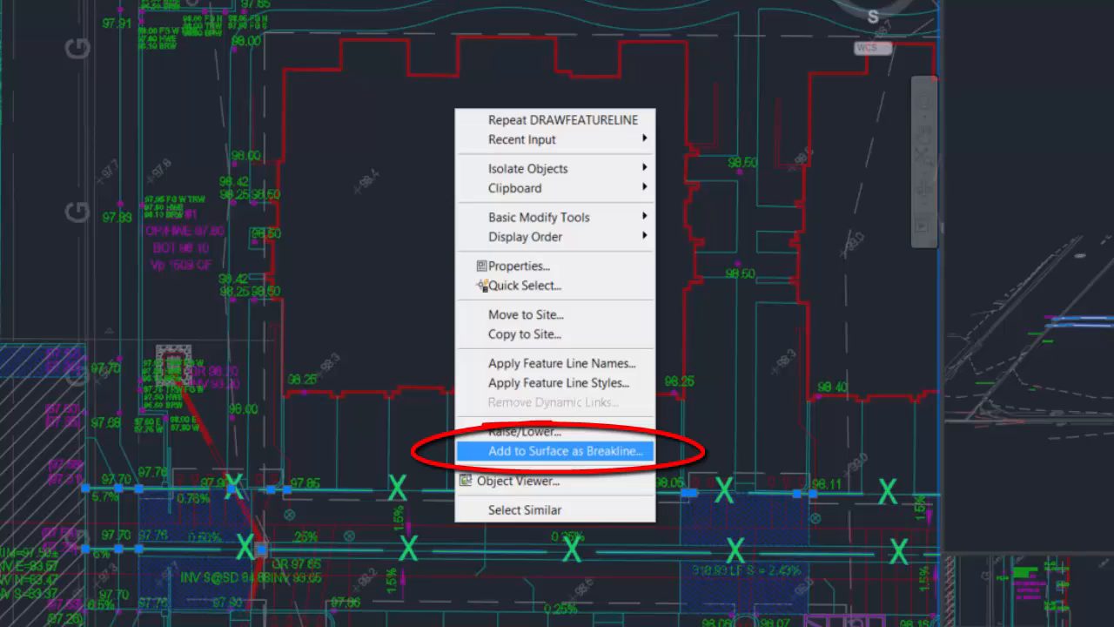
click(566, 452)
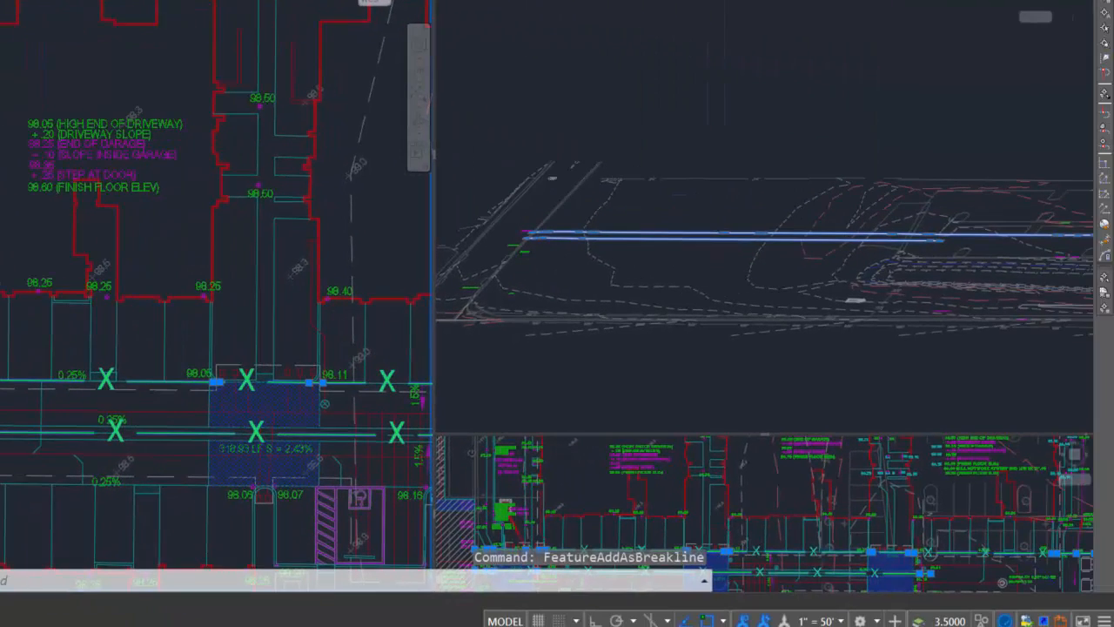
Start a new TIN surface to receive the selected feature lines as breaklines, and name it FG-000.
drag(543, 243, 311, 179)
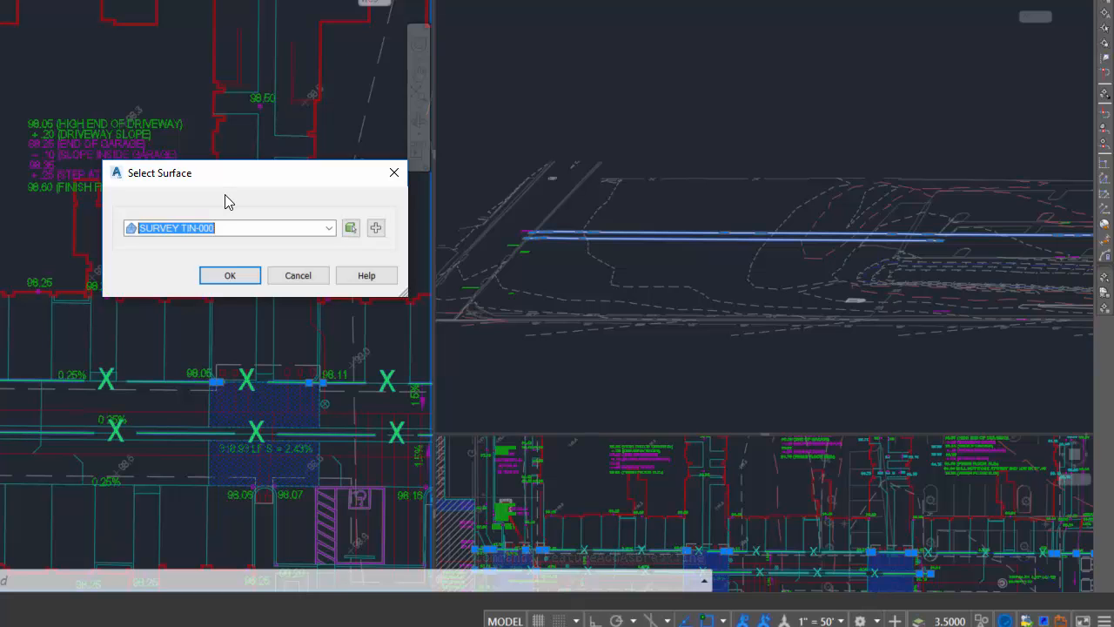
click(329, 227)
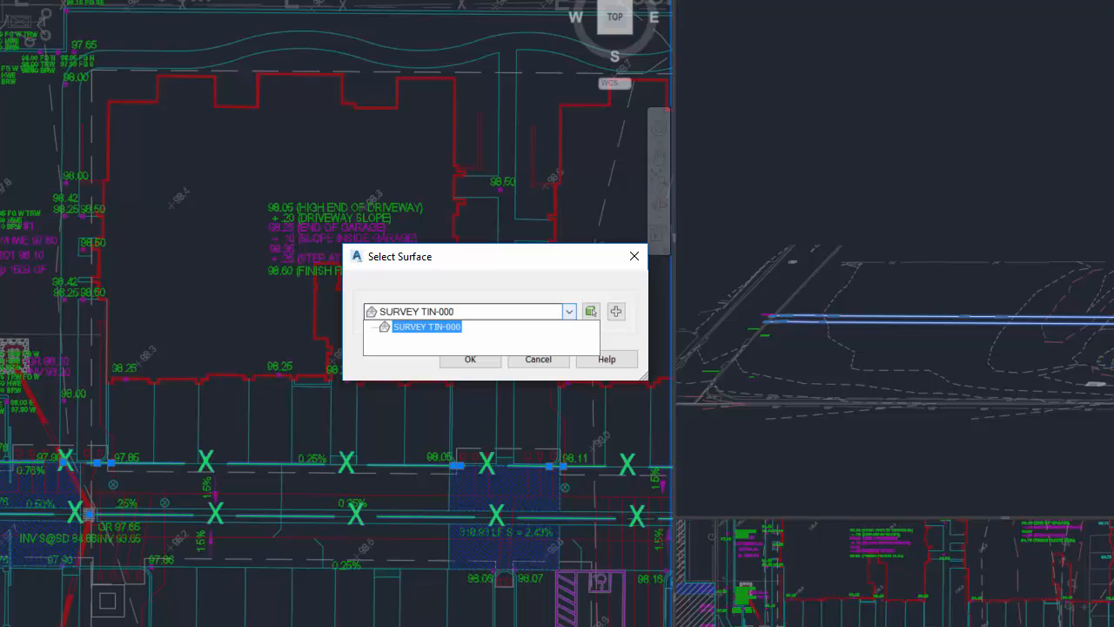
click(551, 257)
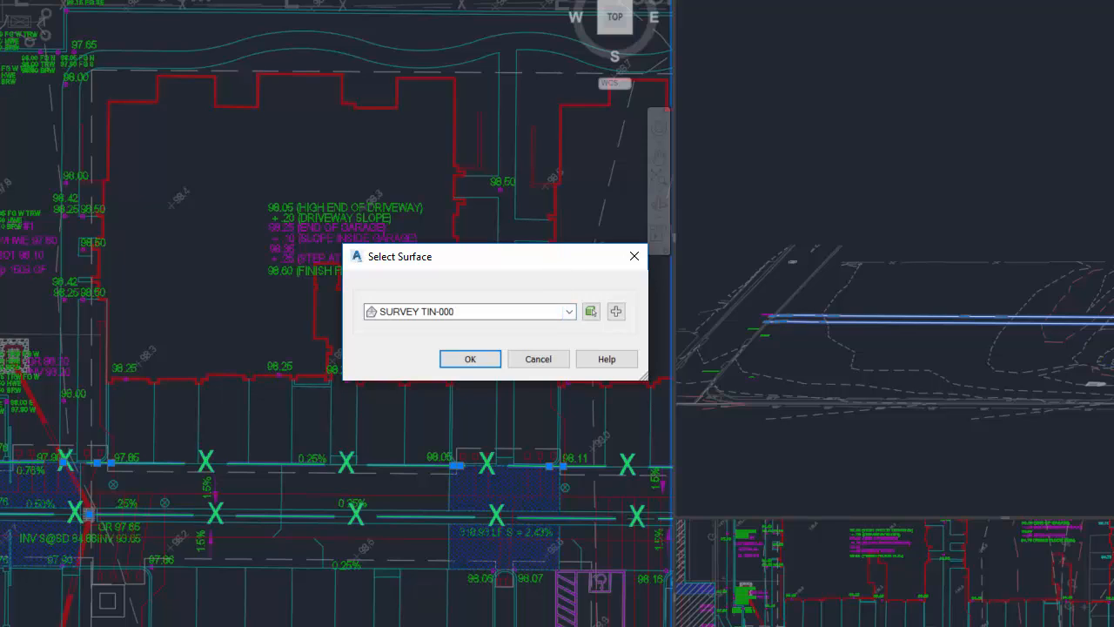
click(616, 313)
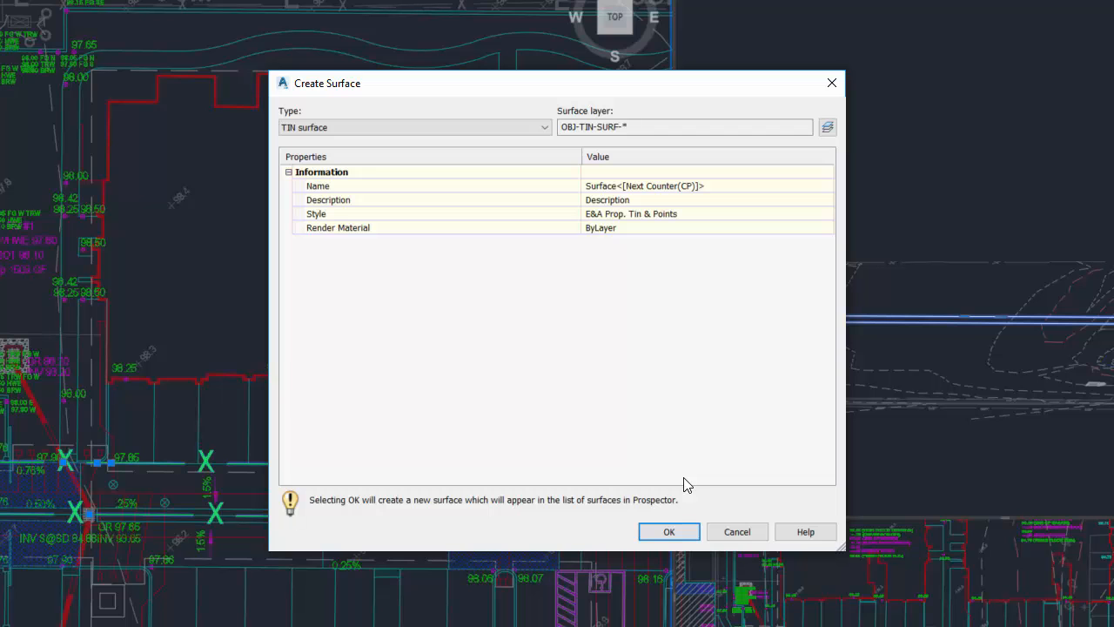
click(736, 186)
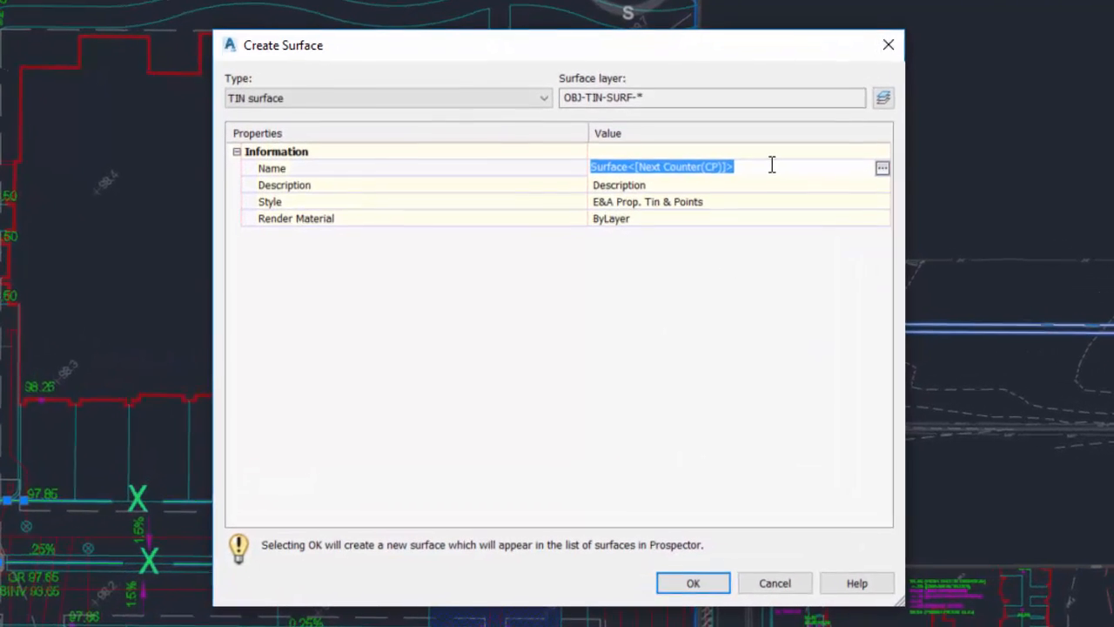
text(fg)
key(BackSpace)
key(BackSpace)
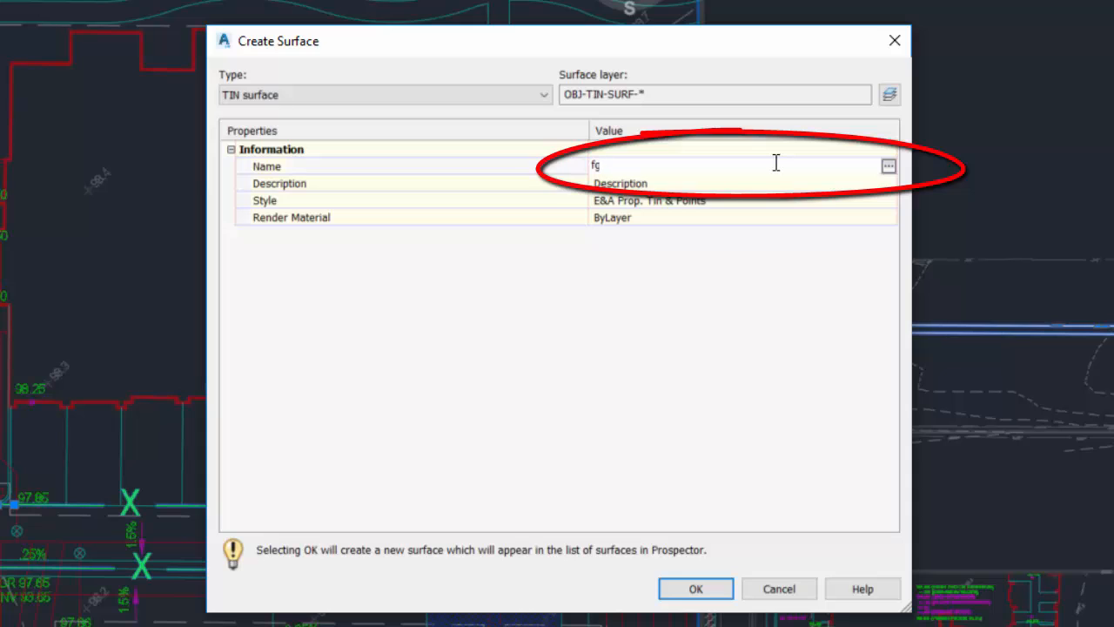
text(FG-000)
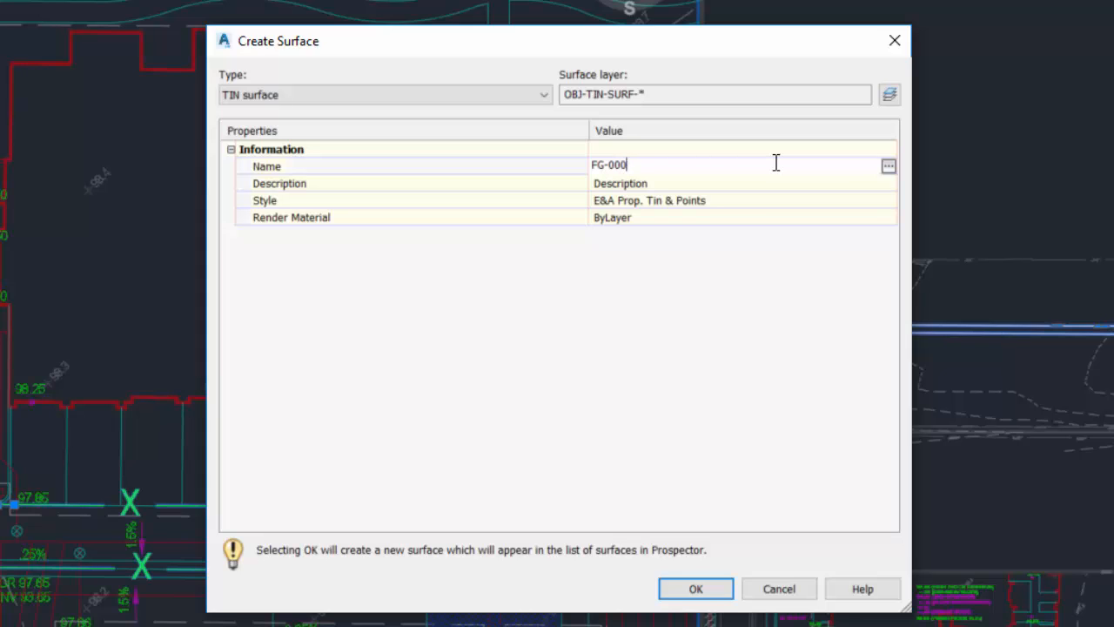
Set the new surface's description to FINAL FG SITE.
click(654, 186)
click(665, 186)
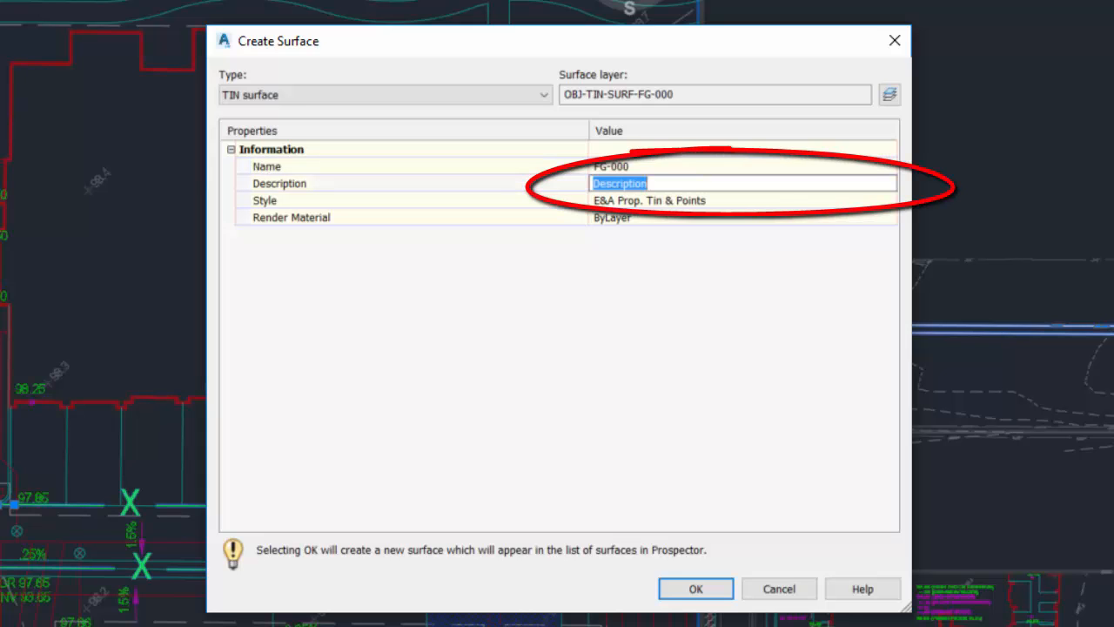
key(BackSpace)
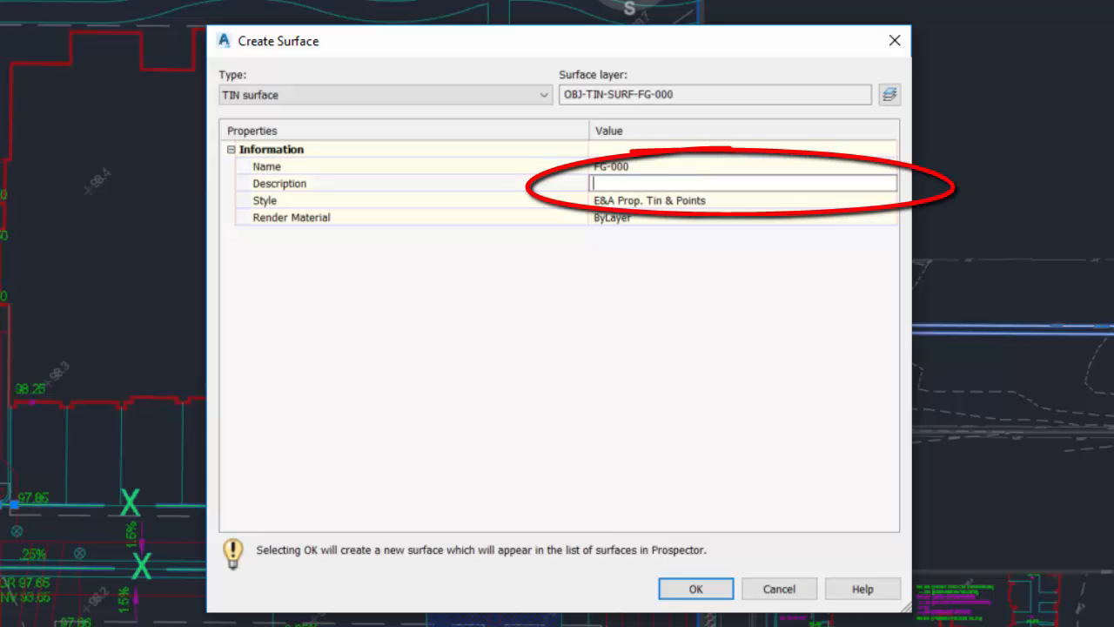
text(FINAL FG SURFAE)
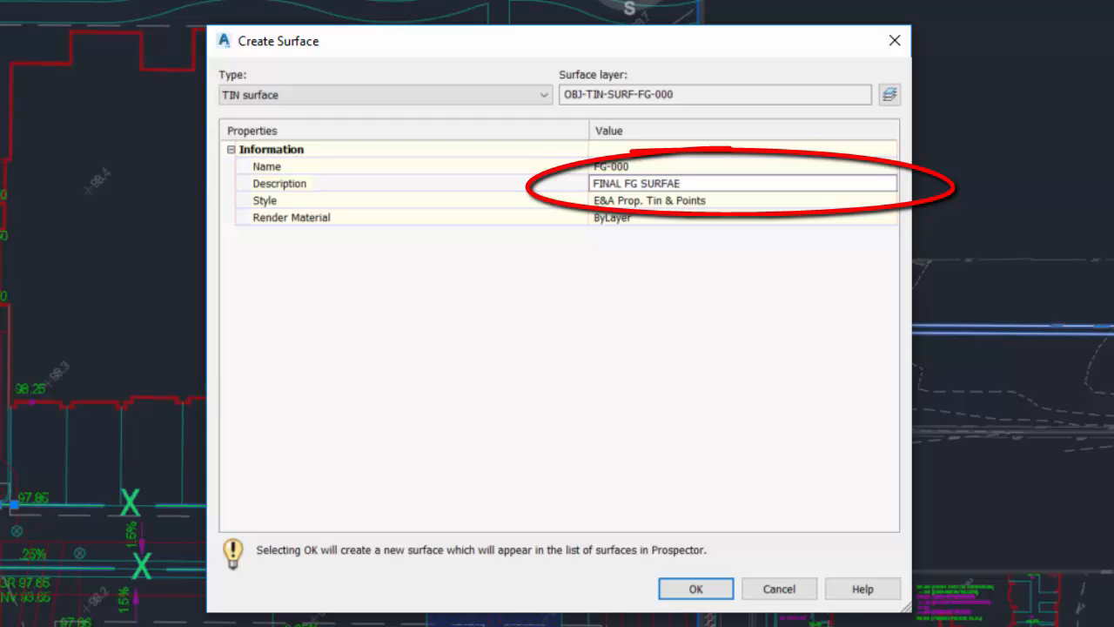
key(BackSpace)
key(BackSpace)
key(BackSpace)
key(BackSpace)
key(BackSpace)
key(BackSpace)
text(SITE)
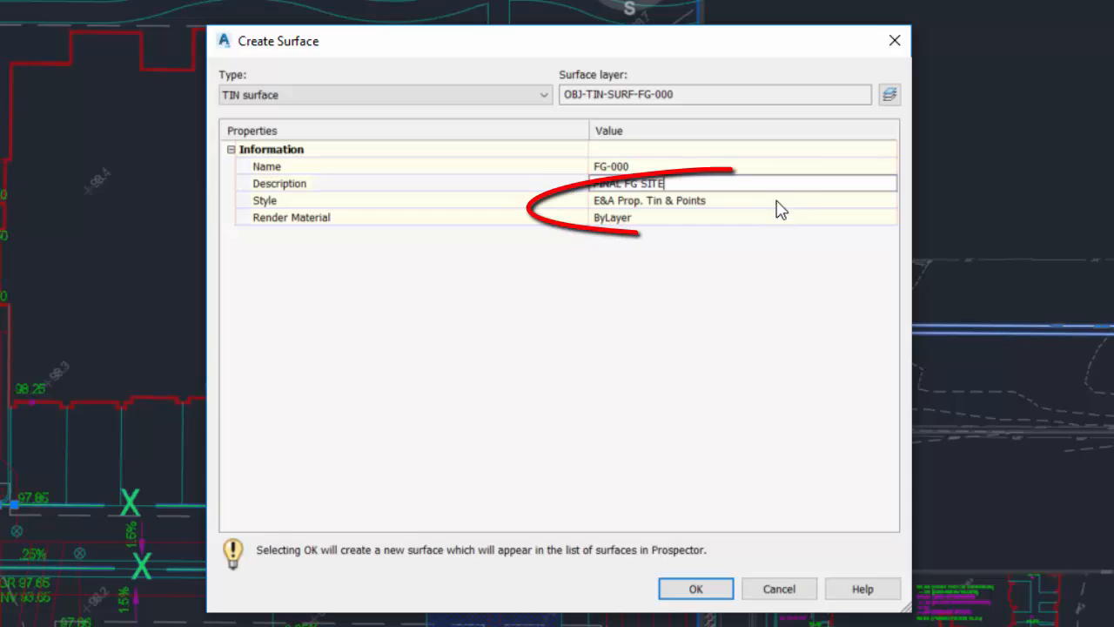
key(Return)
Assign the E&A Prop. .5'&2.5' style to the FG-000 surface and create it.
click(849, 204)
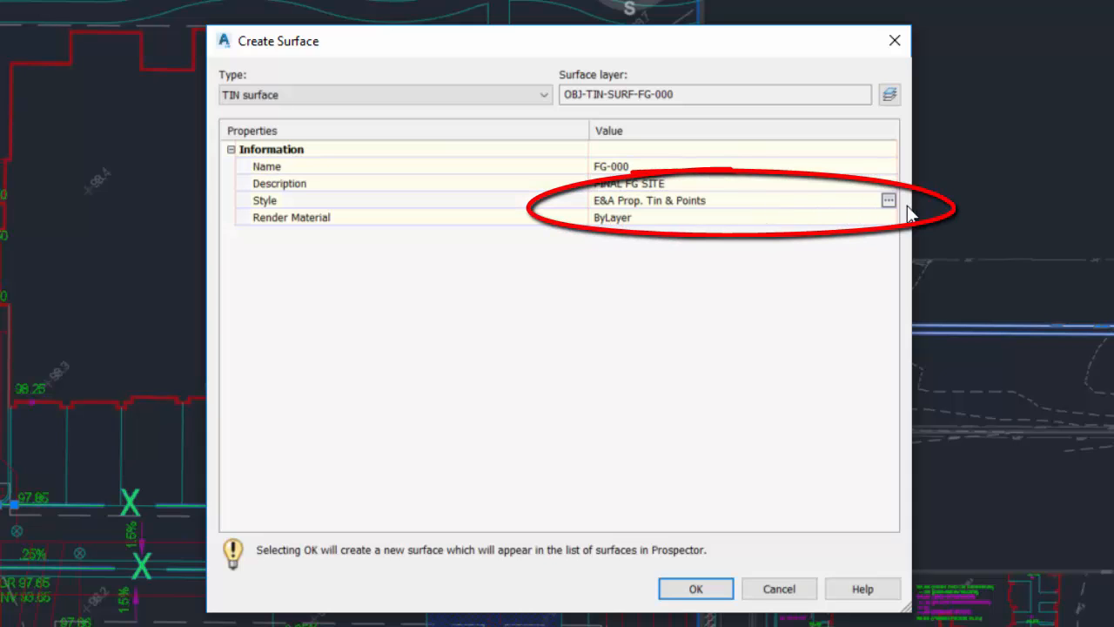
click(887, 200)
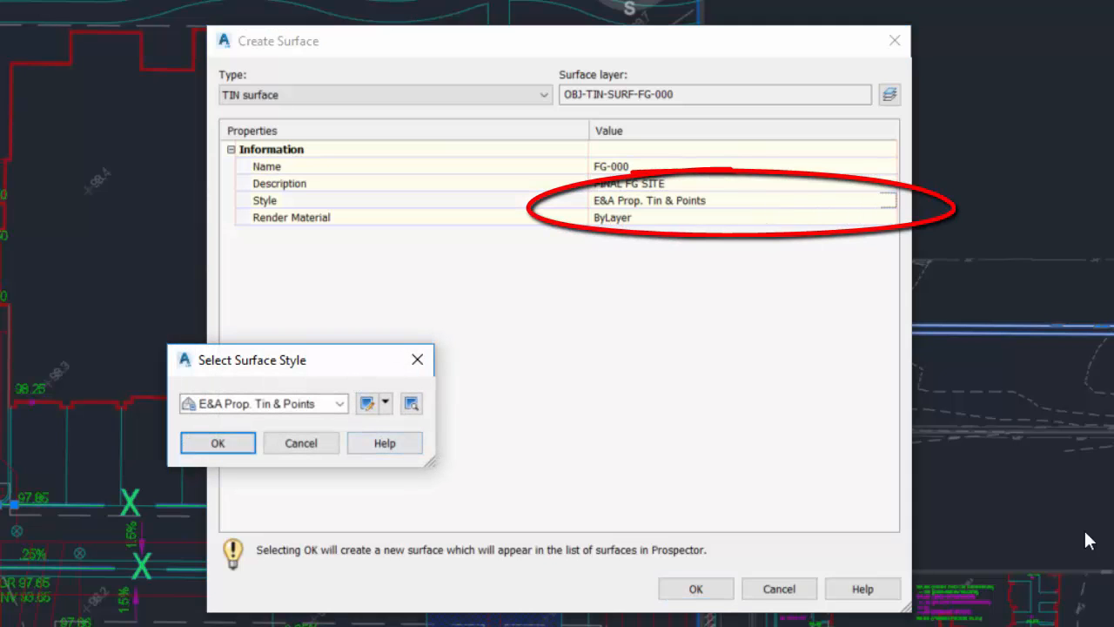
drag(374, 359, 666, 314)
click(632, 357)
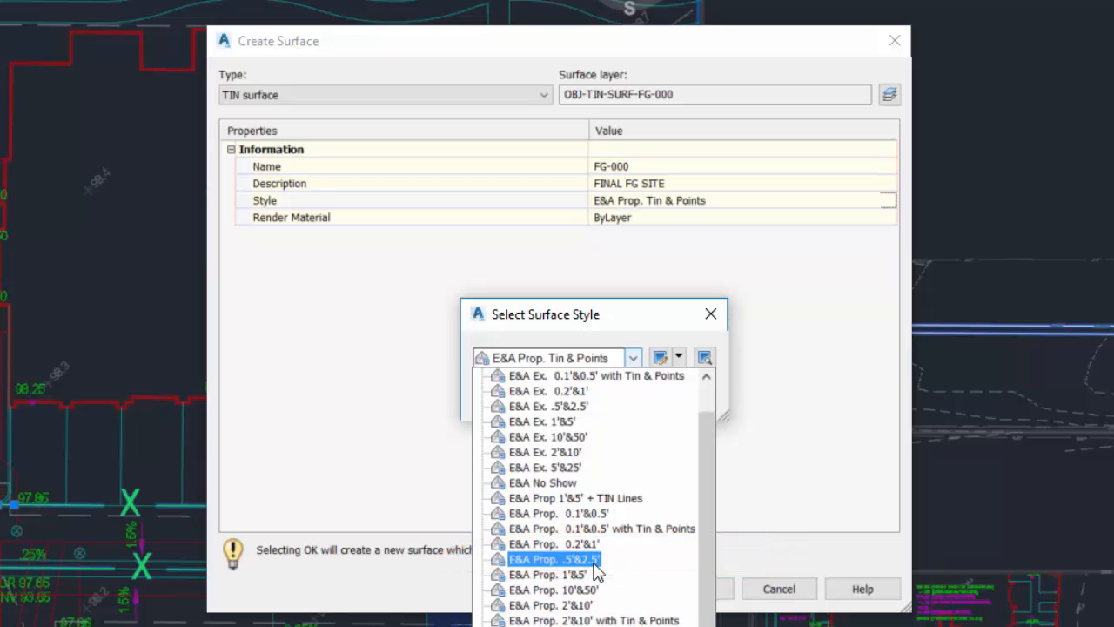
click(594, 560)
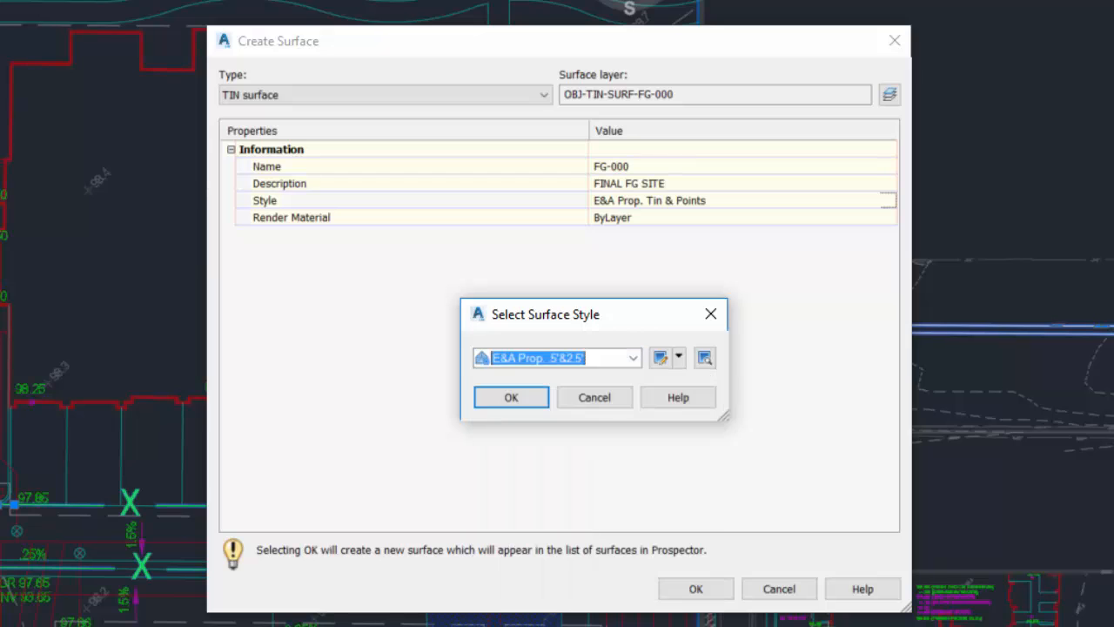
click(512, 397)
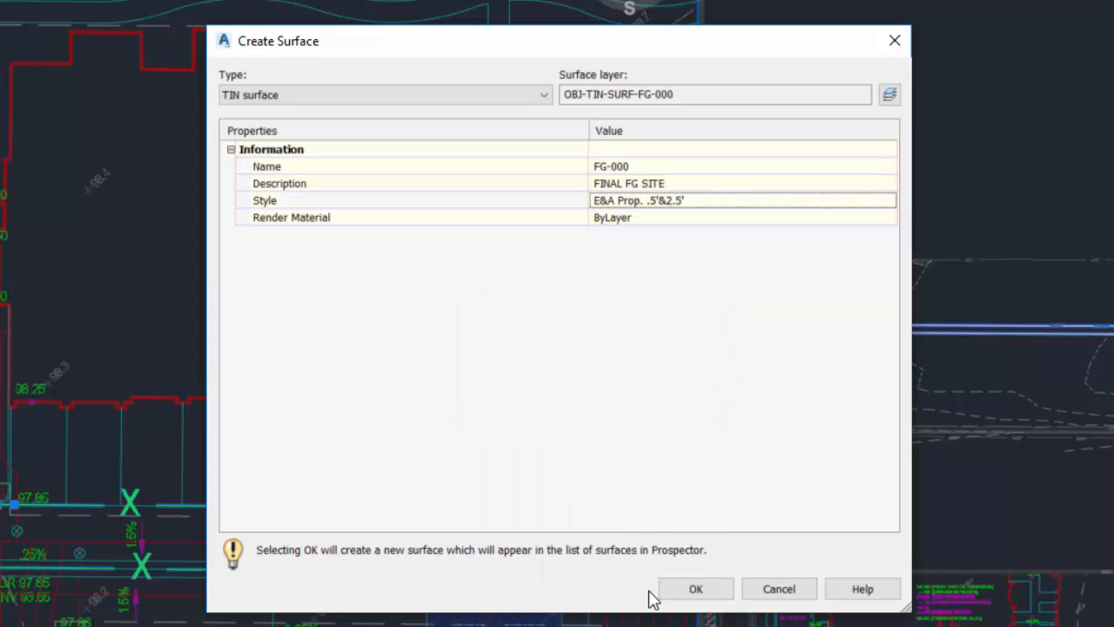
click(699, 592)
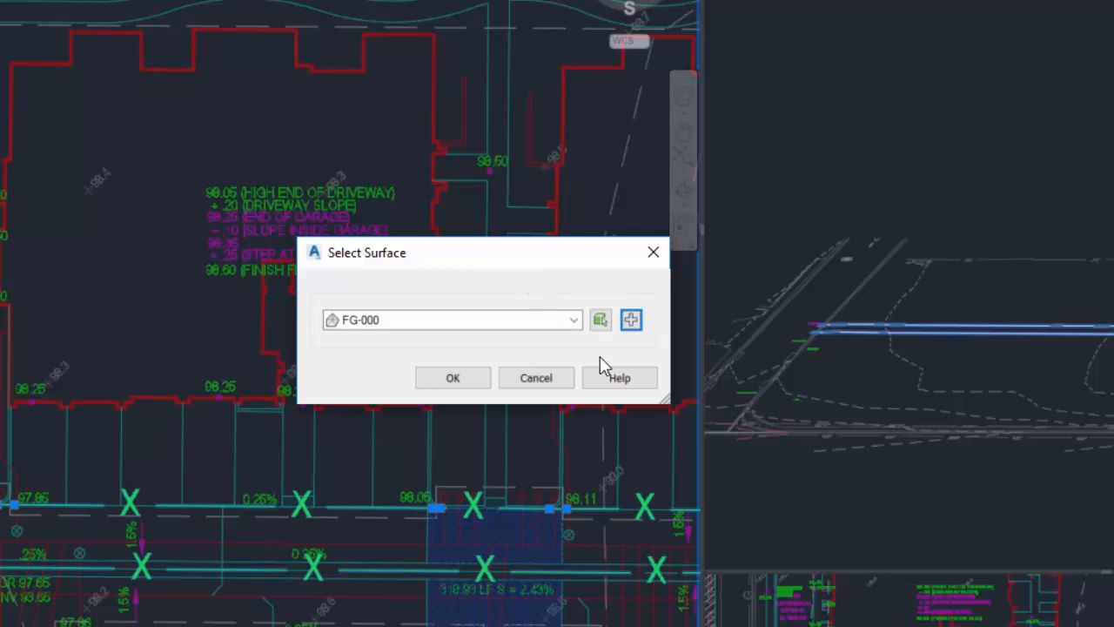
Review the available surfaces and choose FG-000 as the target for the breaklines.
click(573, 320)
click(573, 320)
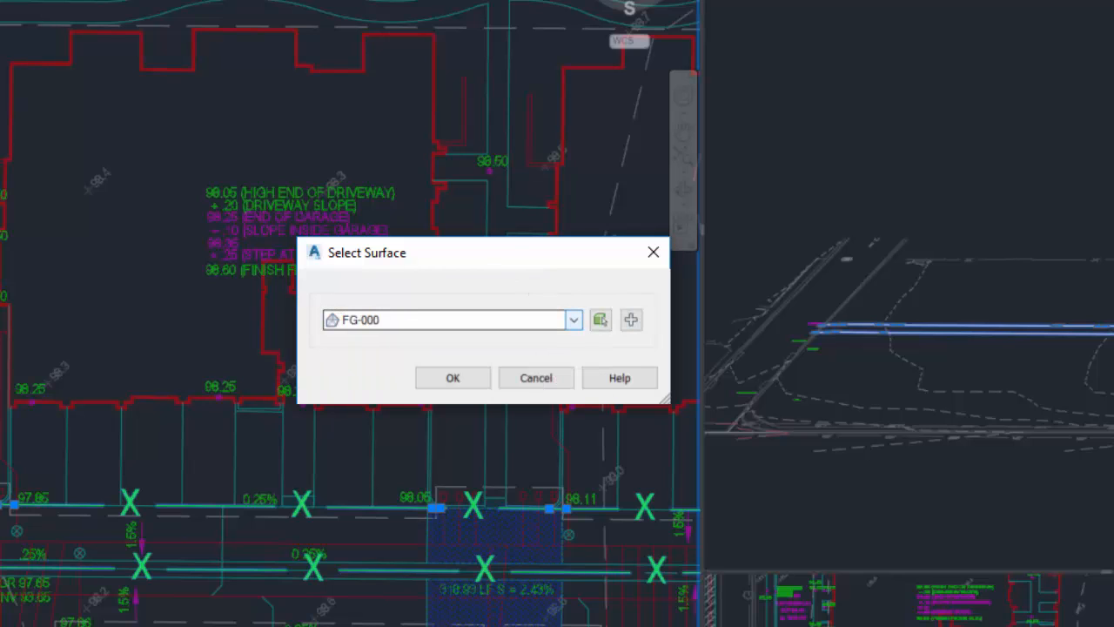
click(573, 319)
click(573, 319)
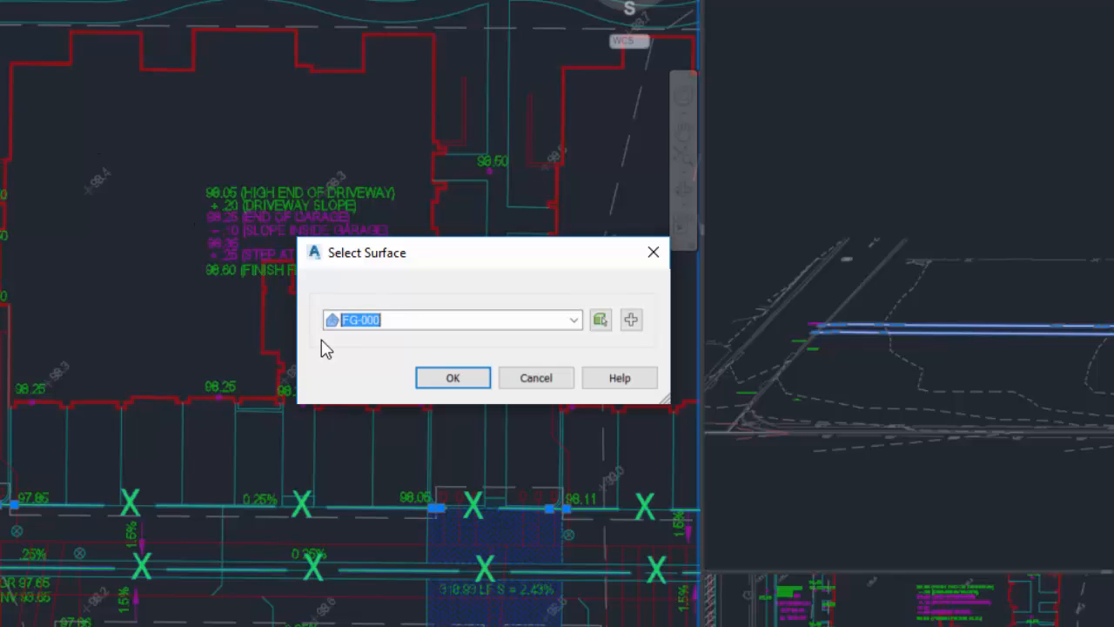
Choose FG-000 as the target surface for the selected feature lines and describe the breakline set as BKL.
click(454, 383)
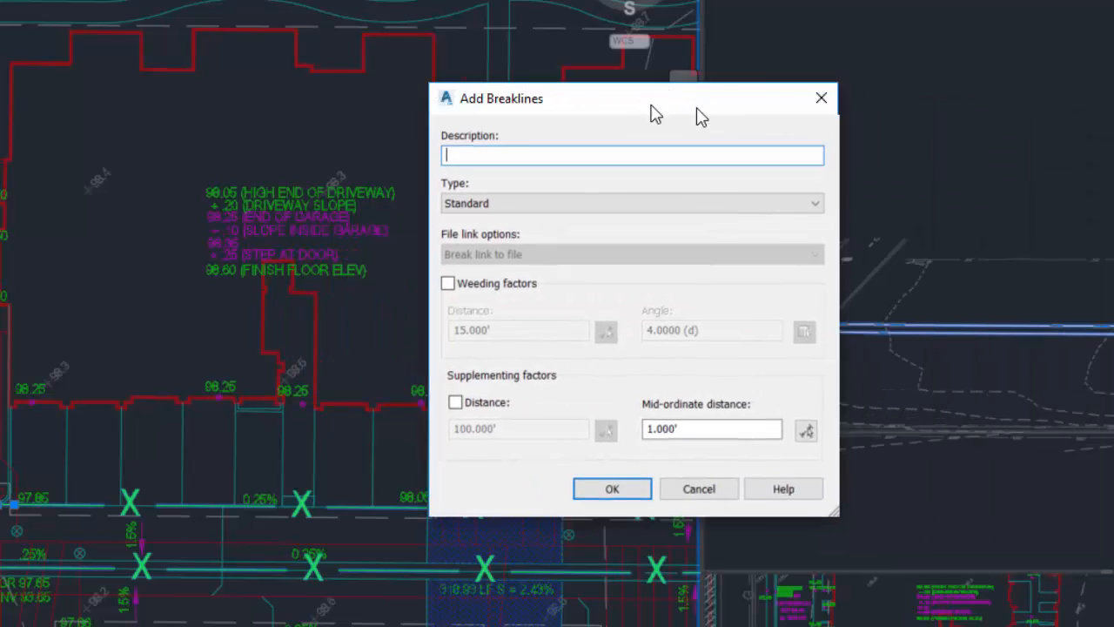
drag(701, 116, 596, 122)
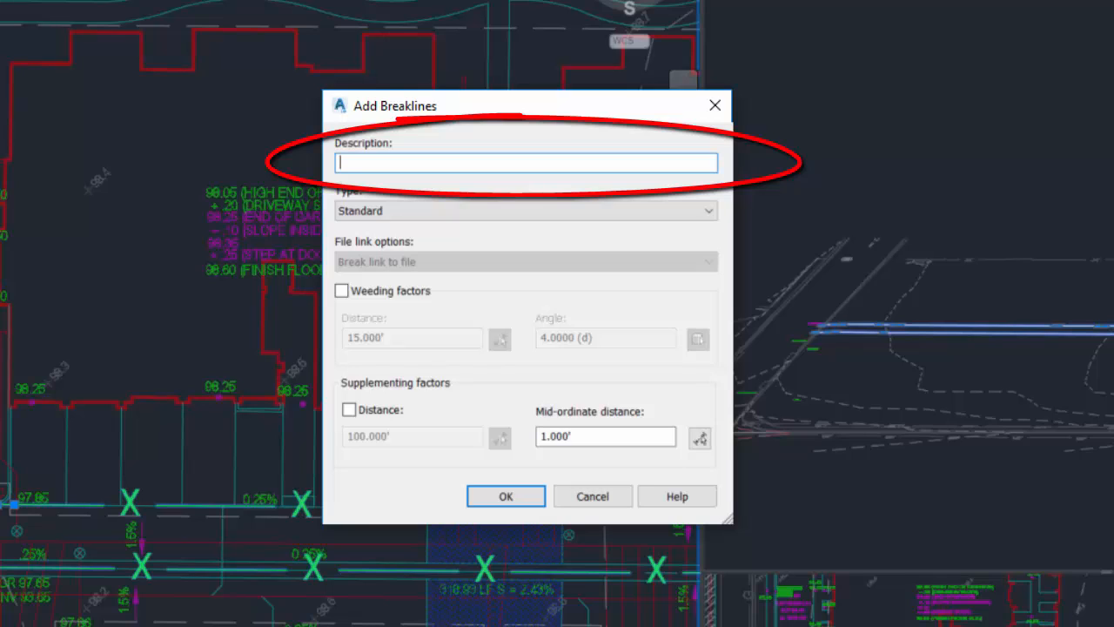
text(BKL)
Enable a 10-foot supplementing distance, set the mid-ordinate distance to 0.25, and add the breaklines to the surface.
click(349, 409)
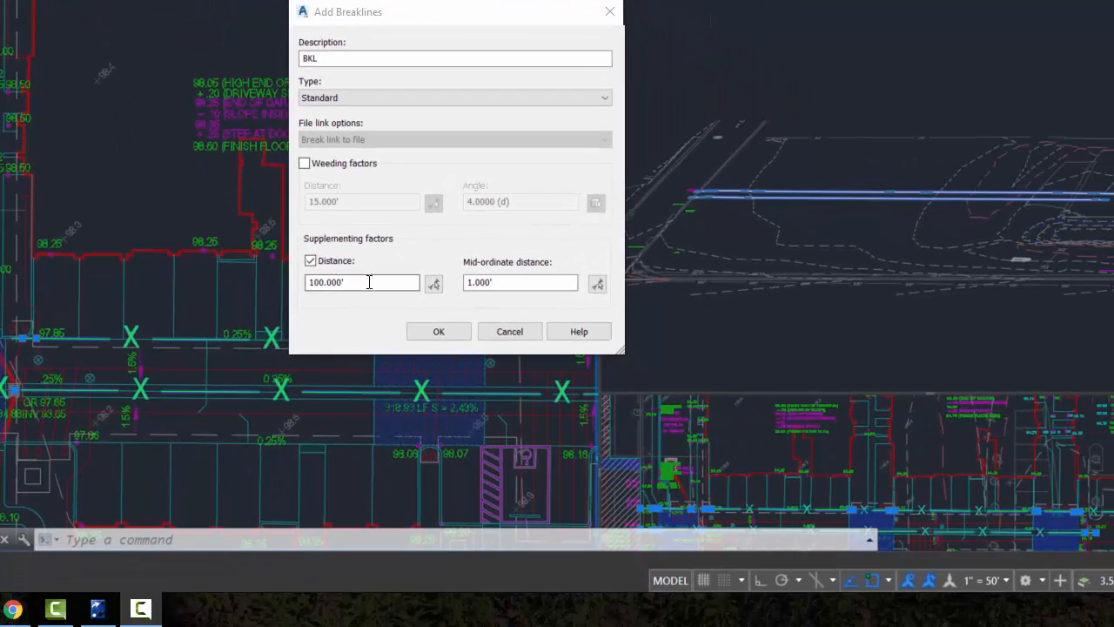
drag(472, 439, 180, 435)
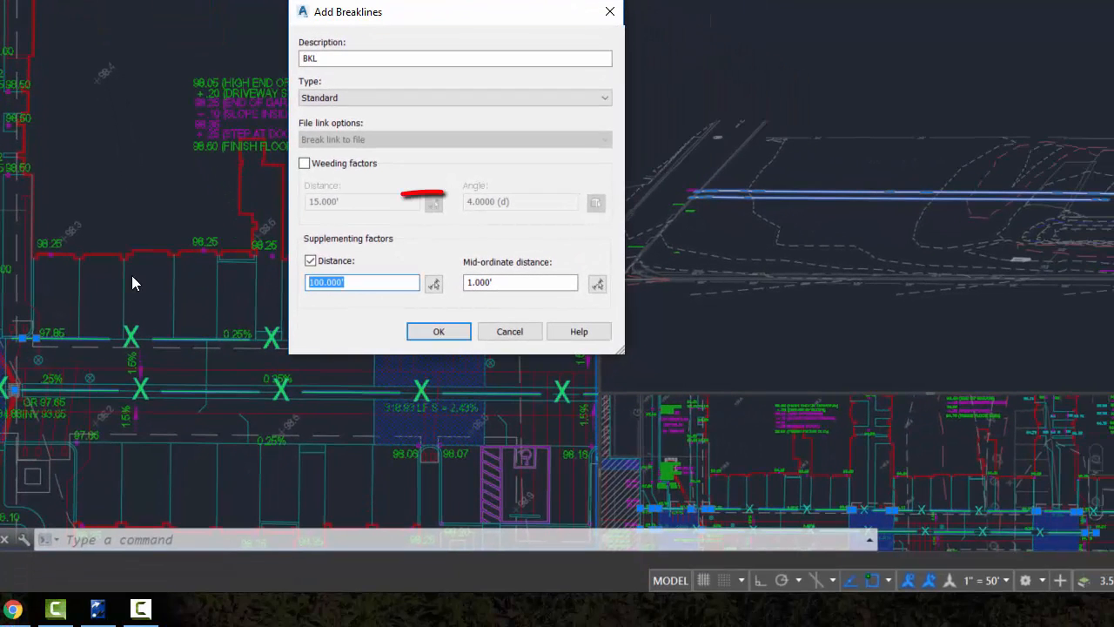
text(10)
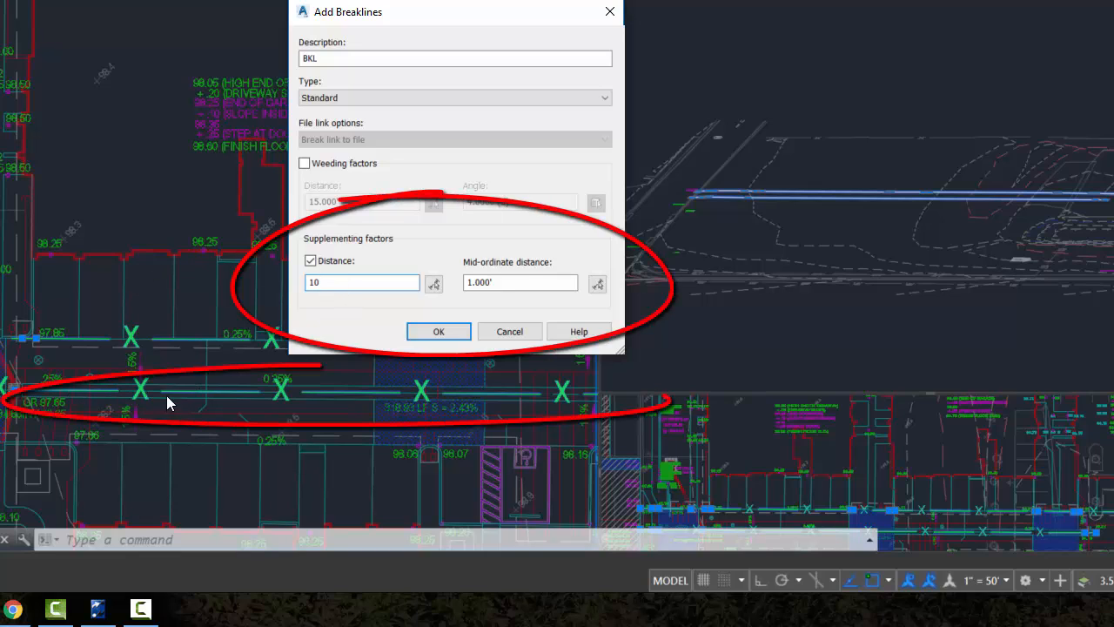
key(Tab)
key(Tab)
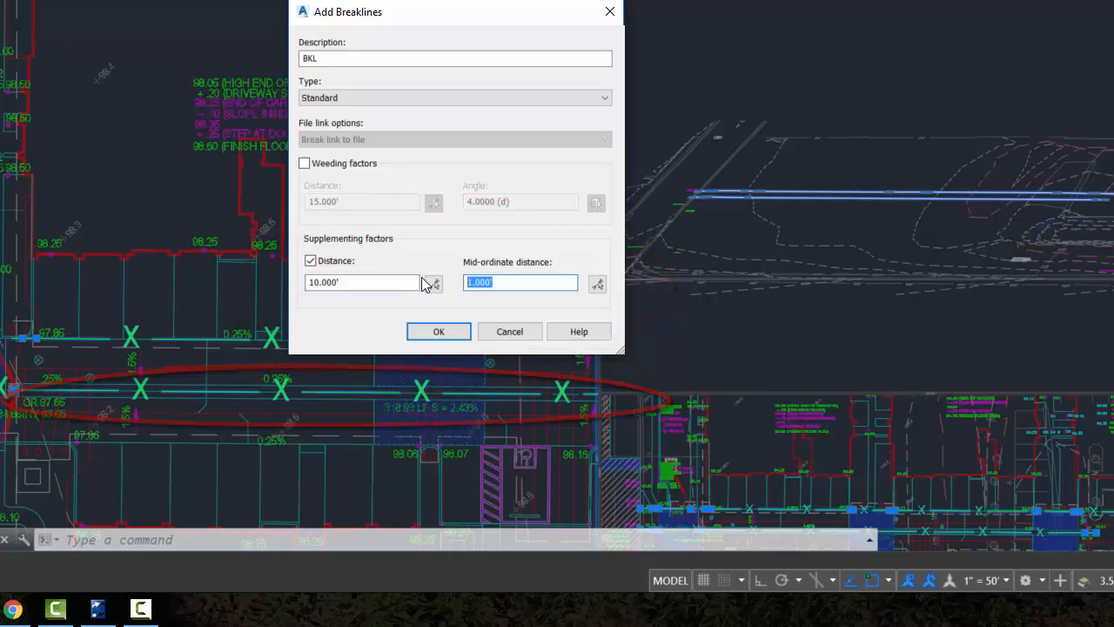
text(.25)
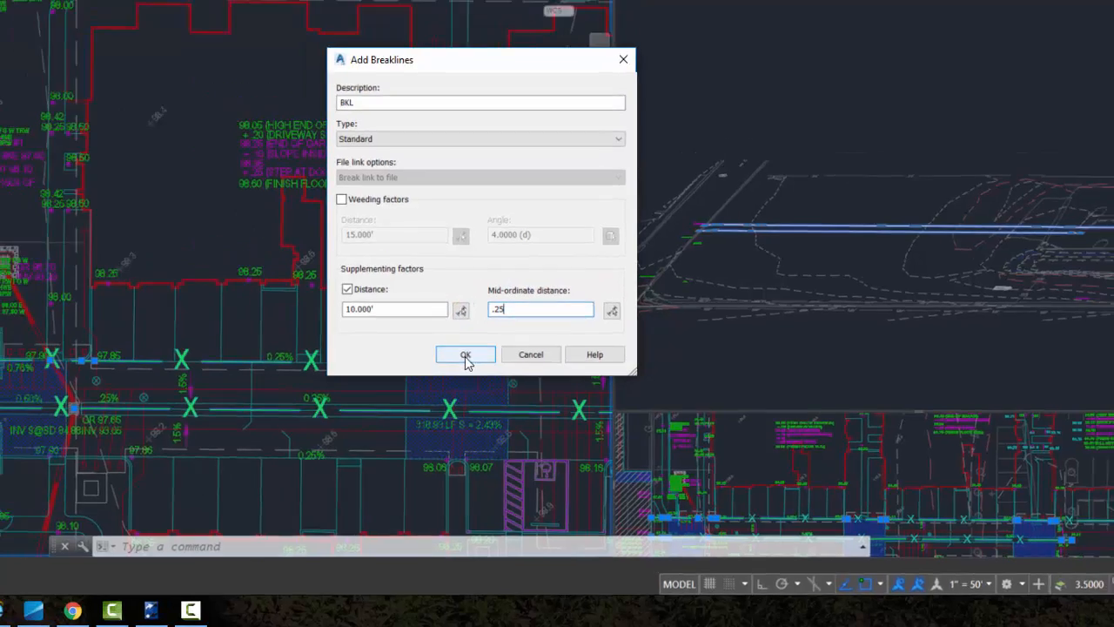
click(466, 355)
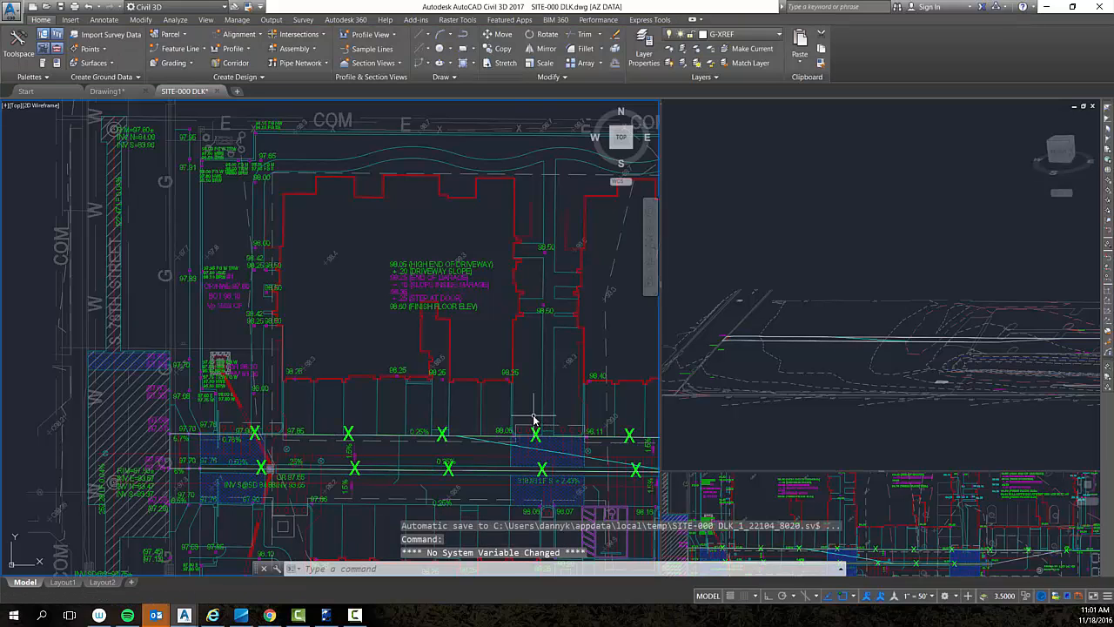
Examine the FG-000 surface lines between the two feature lines, selecting the surface and clearing the selection.
mouse_move(534, 420)
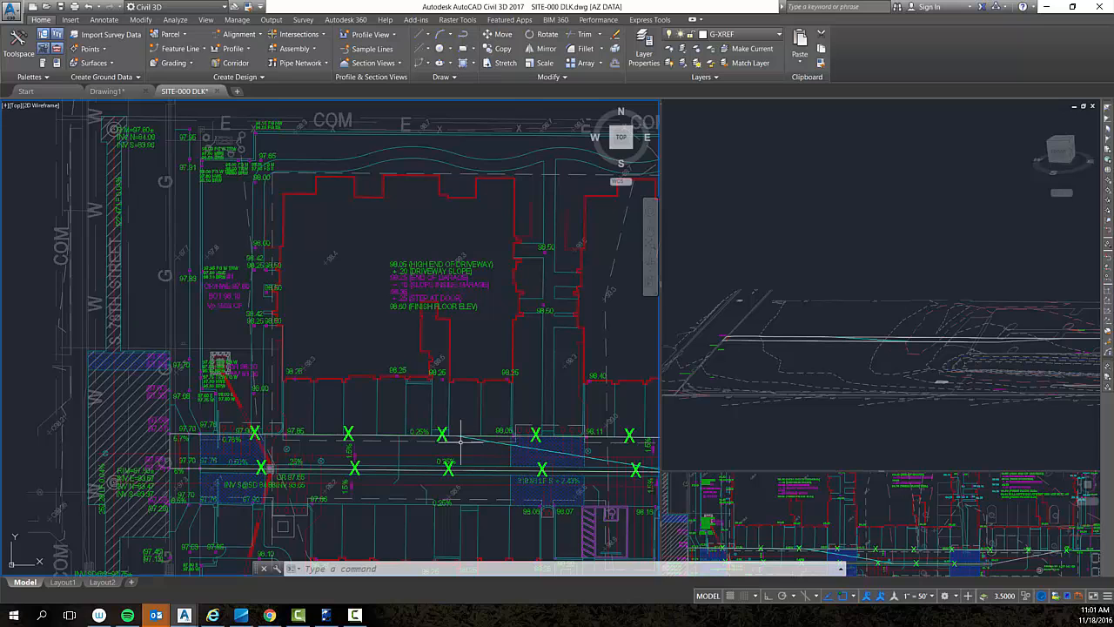
middle_drag(595, 475, 308, 415)
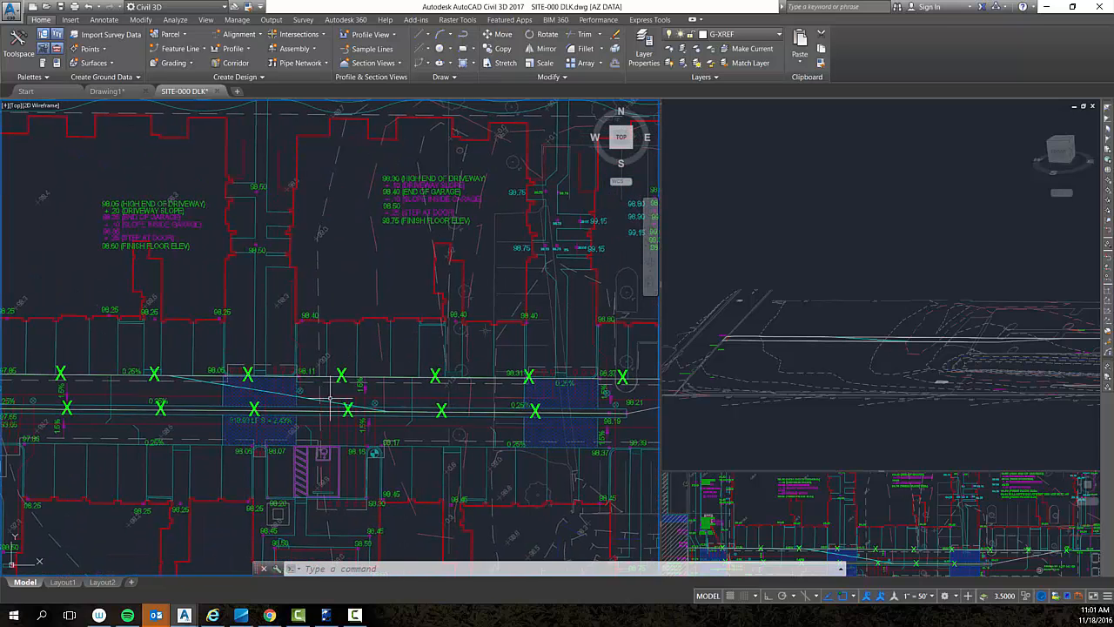
click(280, 383)
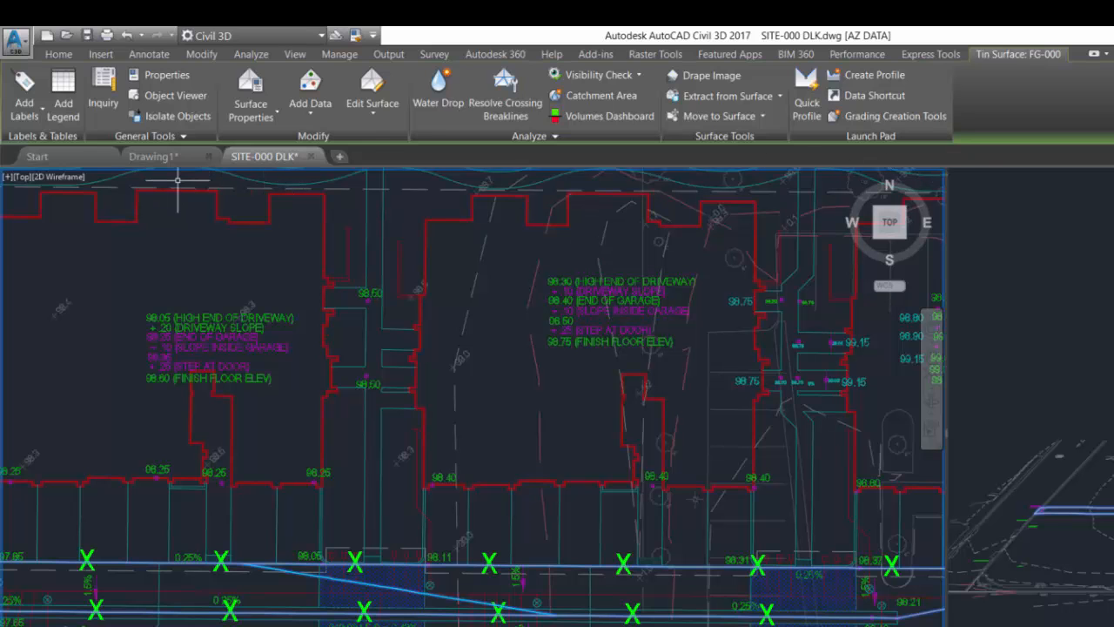
key(Escape)
Open the Toolspace Prospector and locate the BKL breakline set in the definition of surface FG-000.
mouse_move(161, 273)
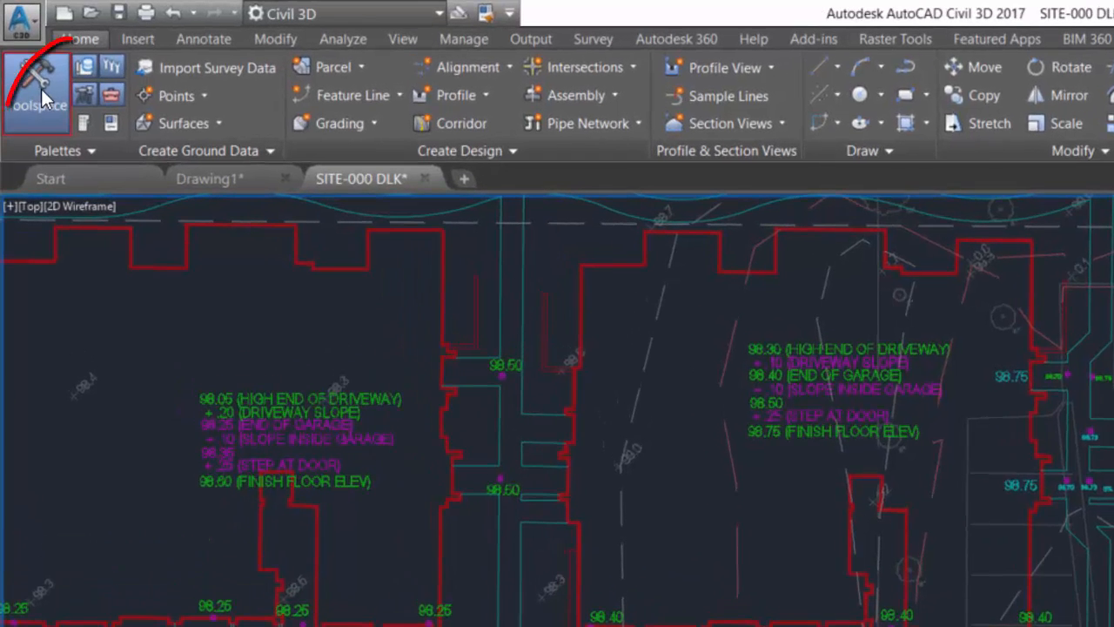
click(33, 80)
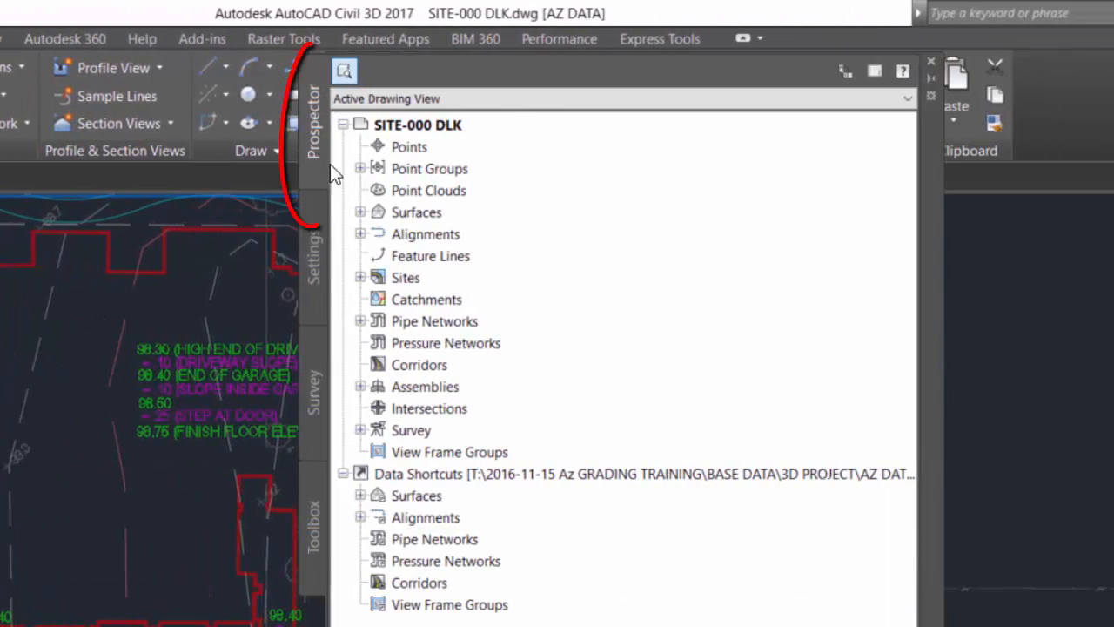
click(361, 212)
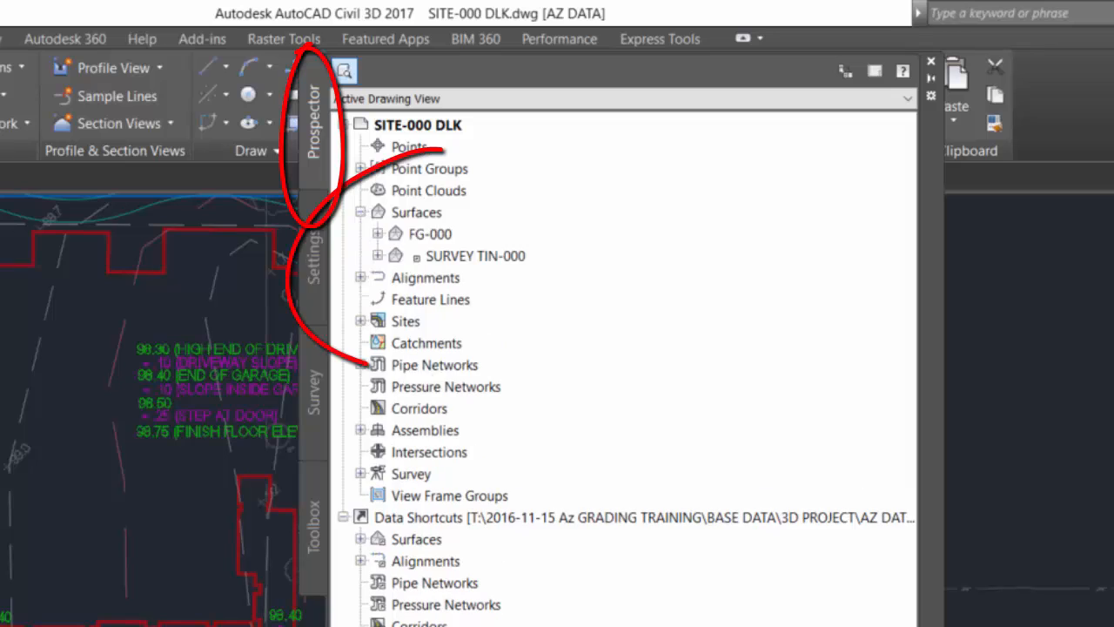
double_click(414, 236)
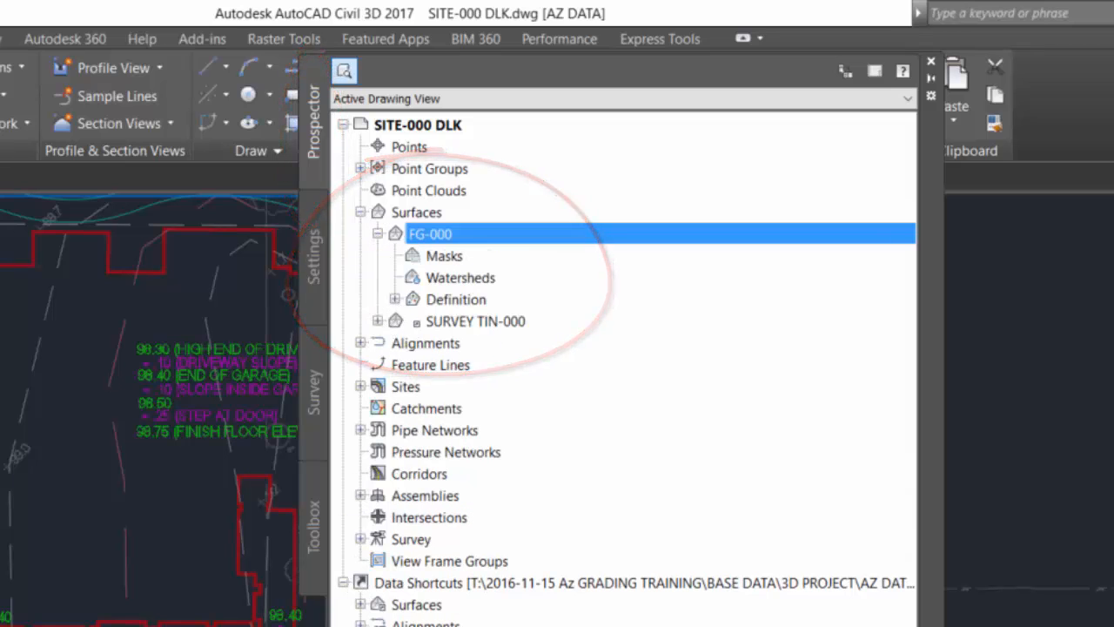
double_click(456, 300)
double_click(428, 345)
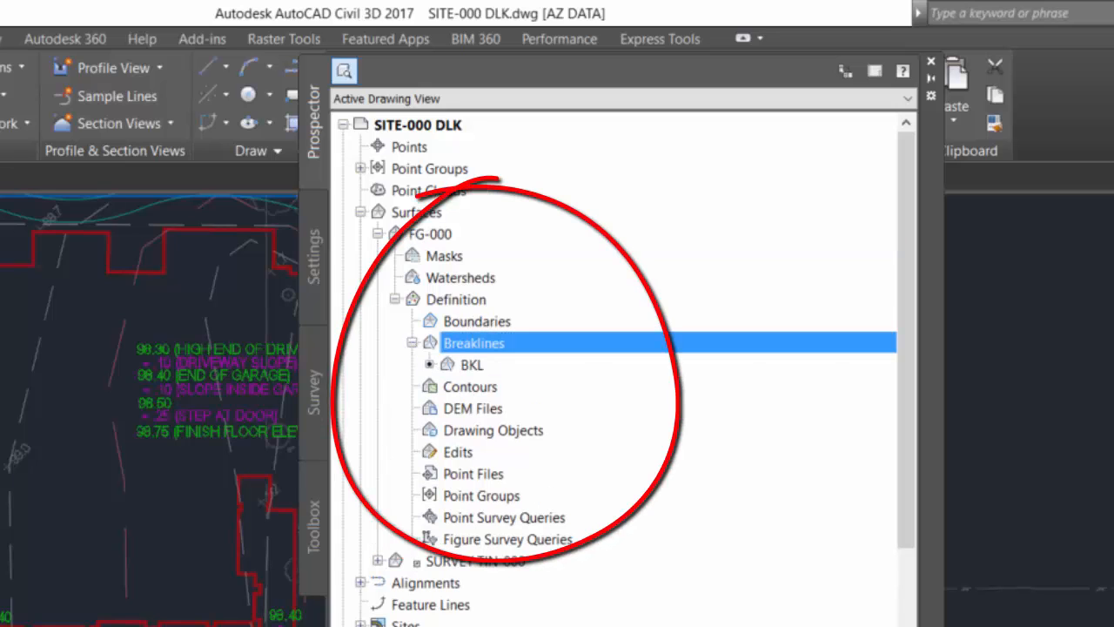
click(470, 365)
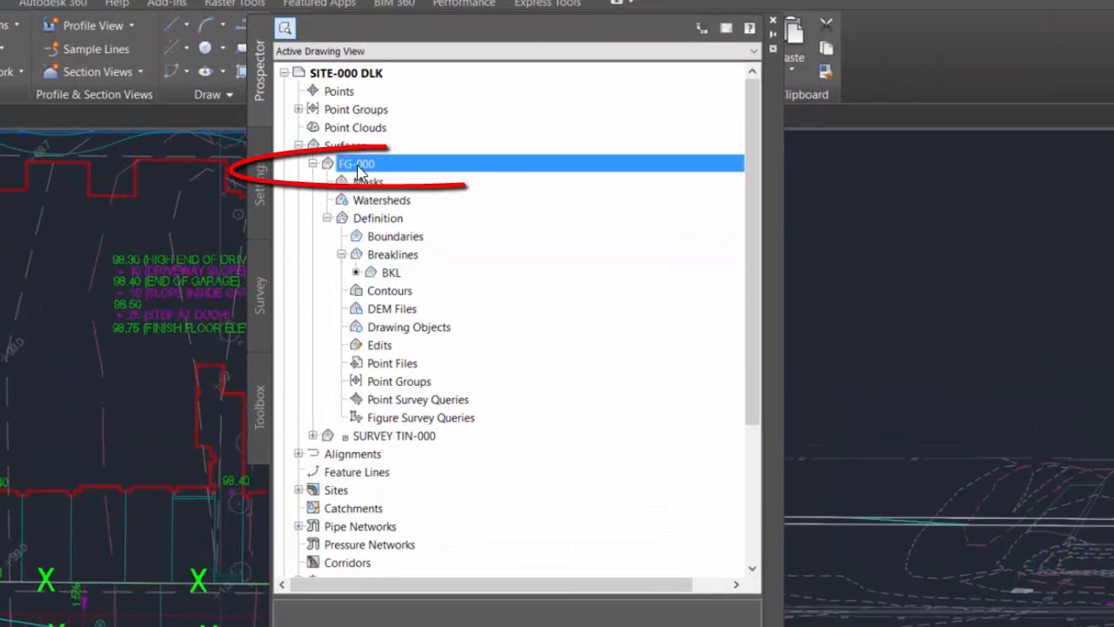
Edit the E&A Prop. .5'&2.5' style of surface FG-000 to make triangles visible in plan view and apply it.
right_click(372, 165)
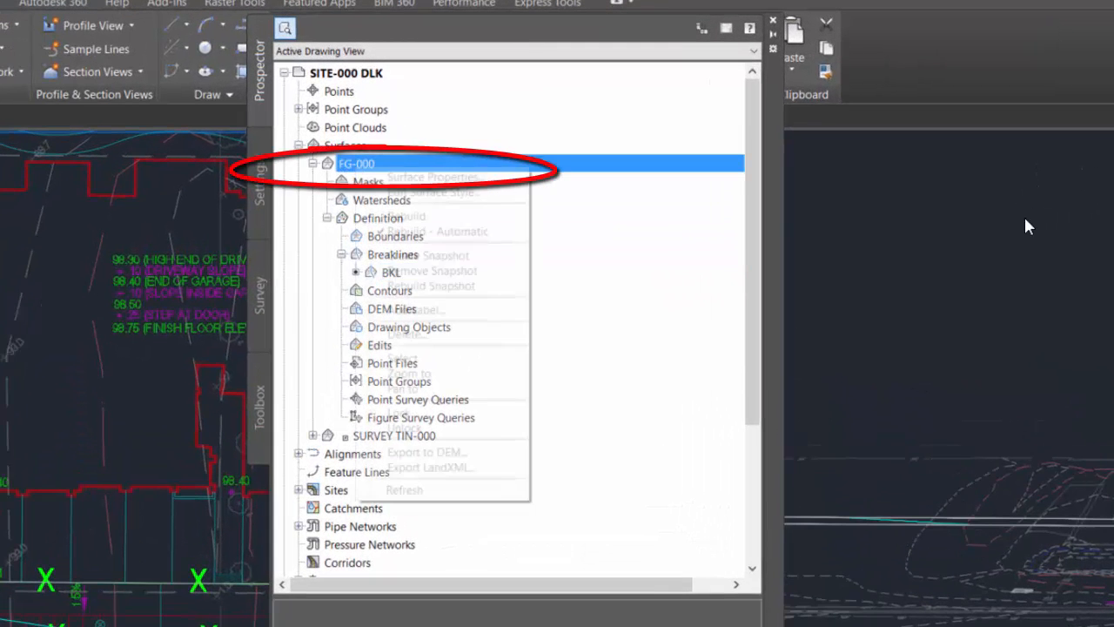
click(487, 177)
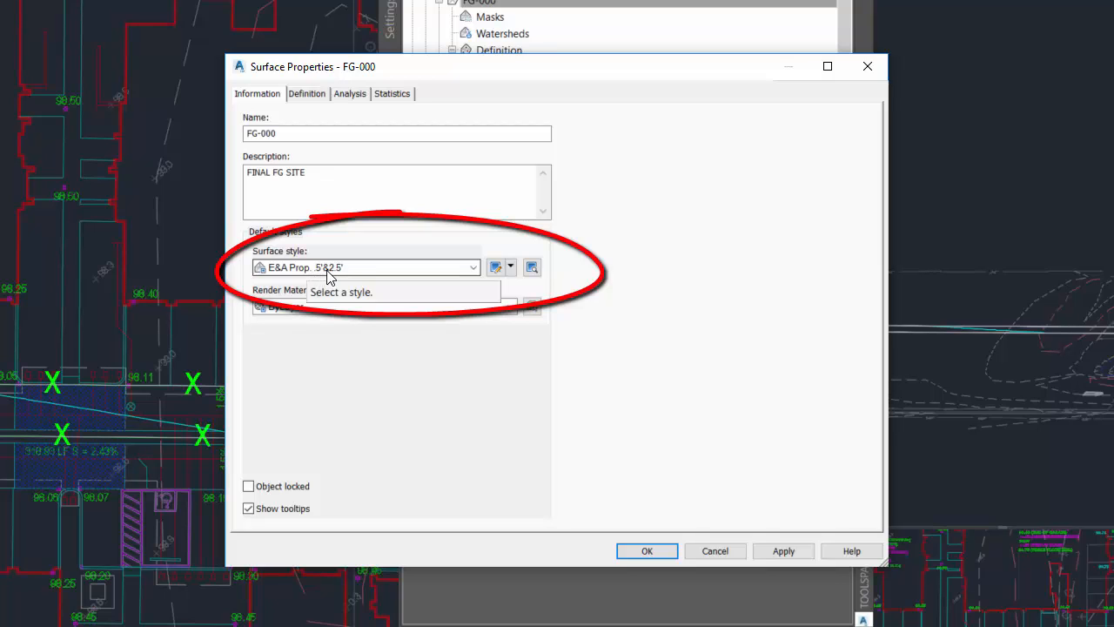
click(510, 267)
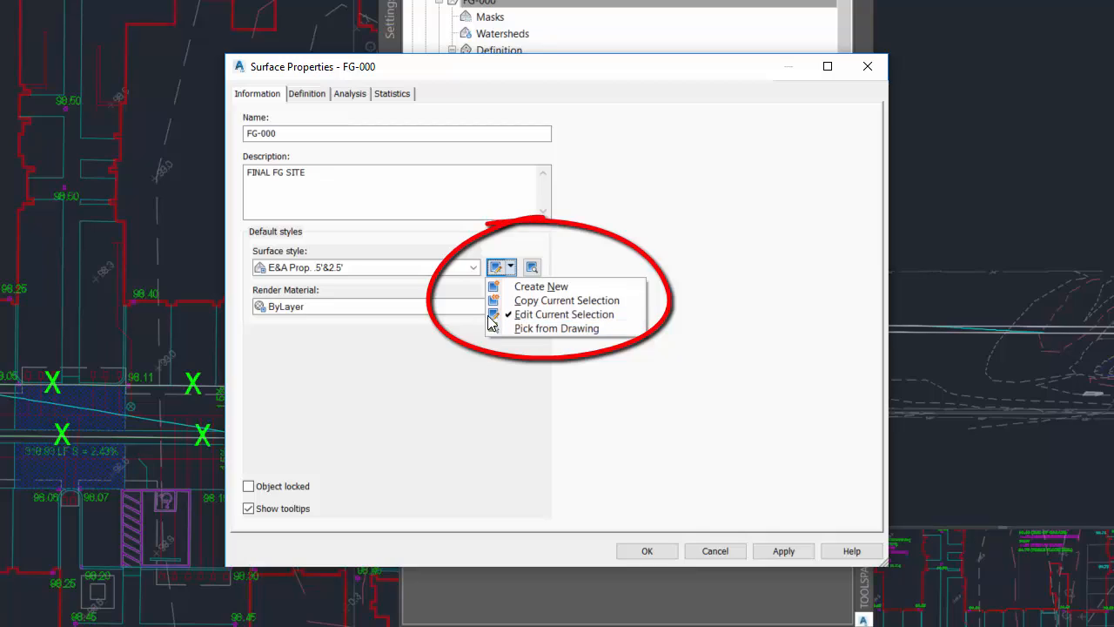
click(492, 317)
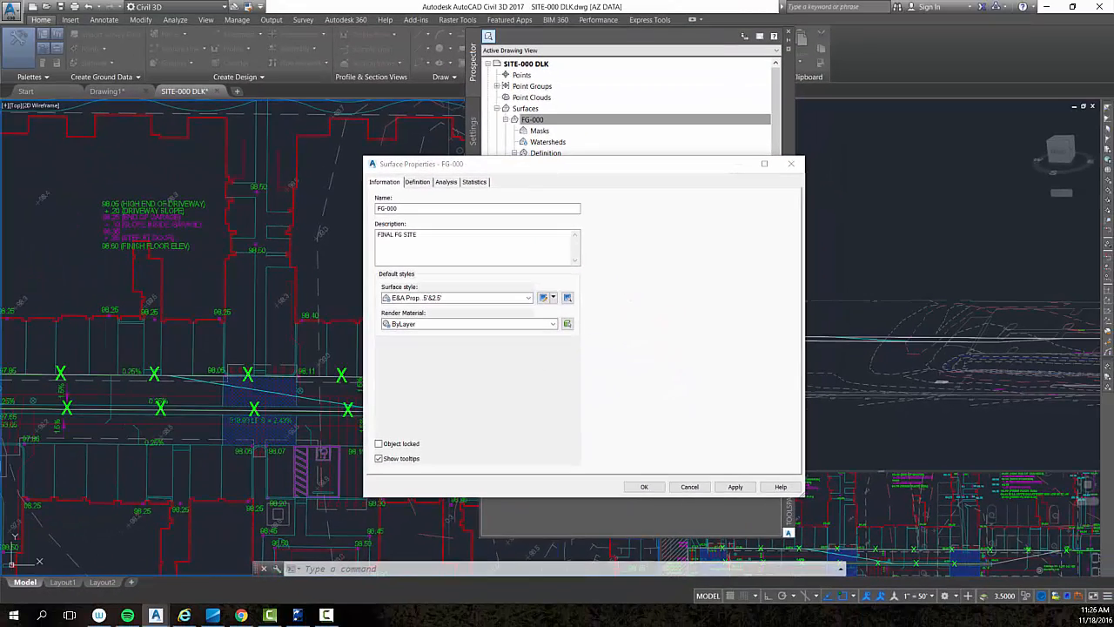
drag(0, 148, 597, 193)
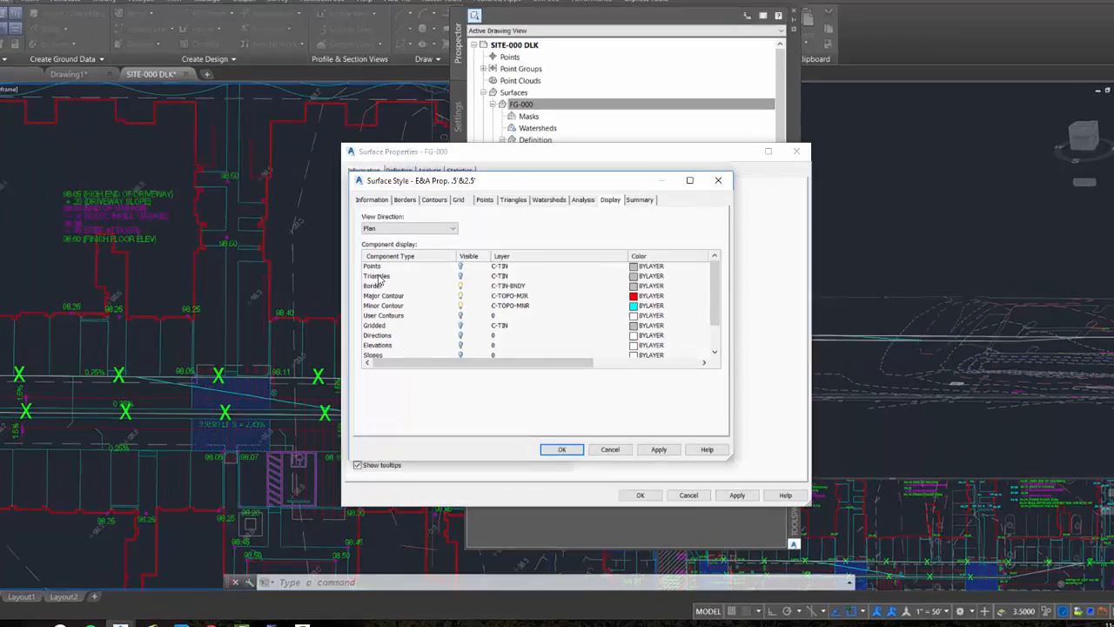
click(377, 276)
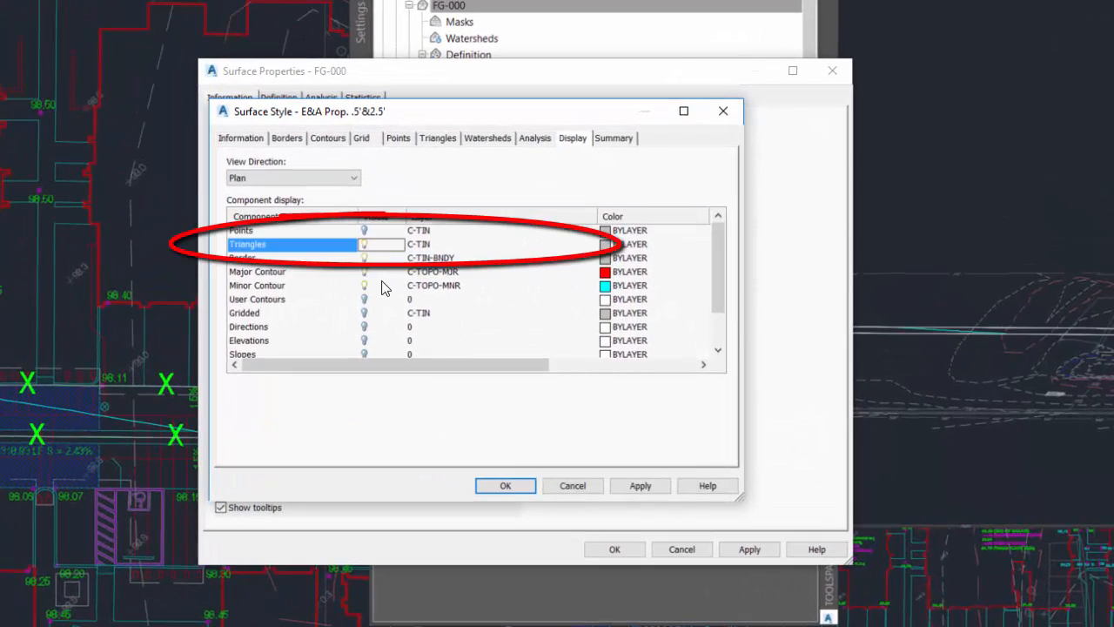
click(505, 487)
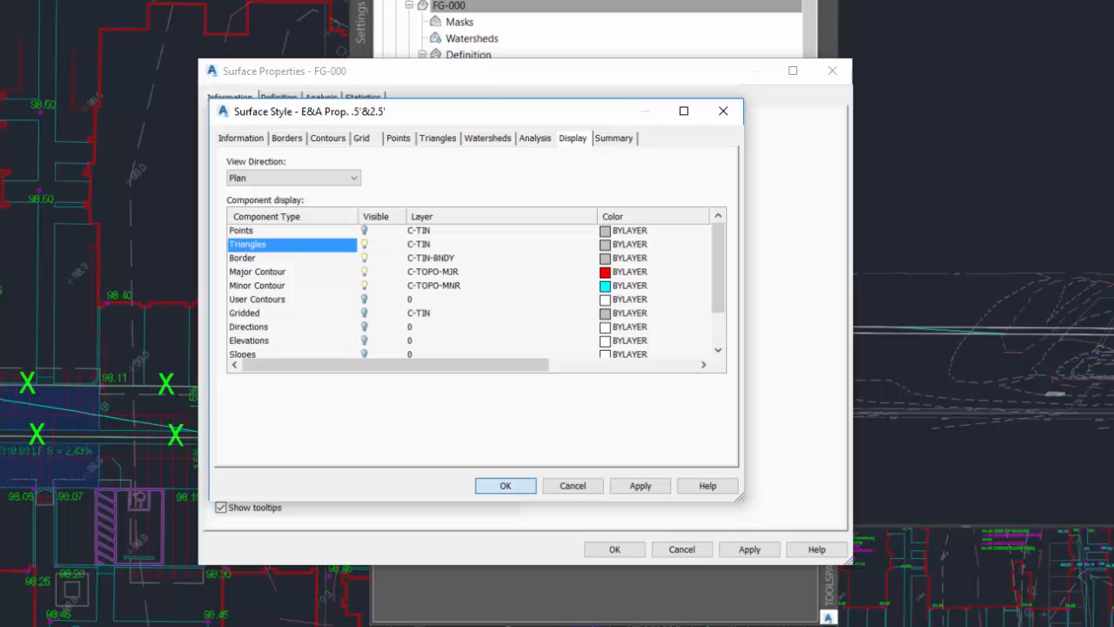
click(774, 555)
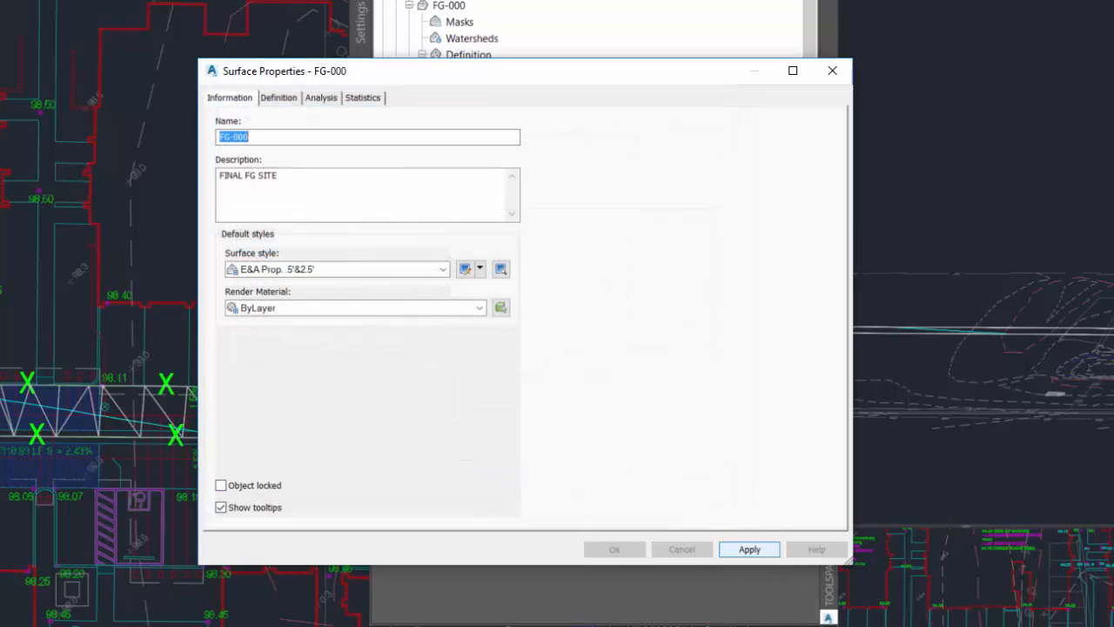
click(609, 550)
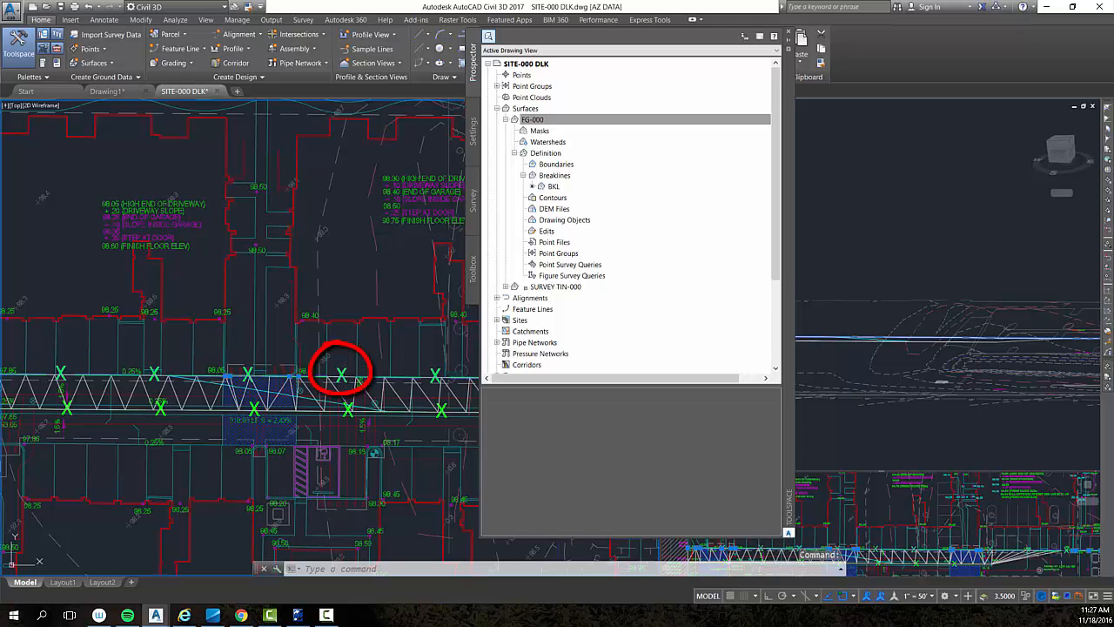
Select the northern feature line along the driveways and examine the surface triangles along it.
click(342, 372)
middle_drag(315, 396, 128, 386)
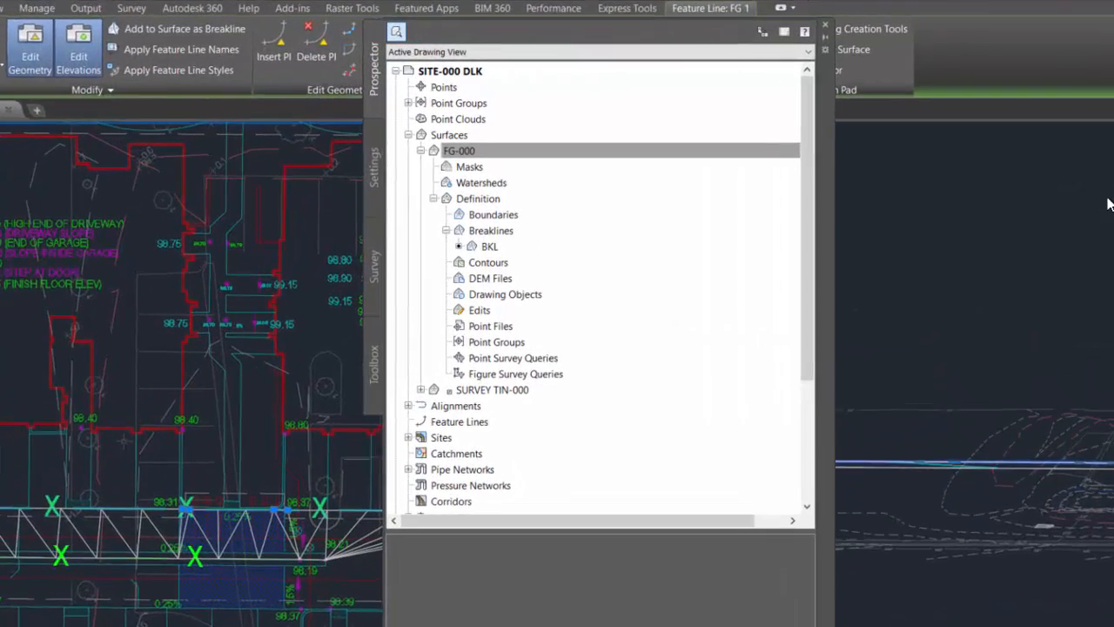
Turn off the triangles in the FG-000 surface style's plan display and apply the change.
right_click(566, 121)
click(557, 180)
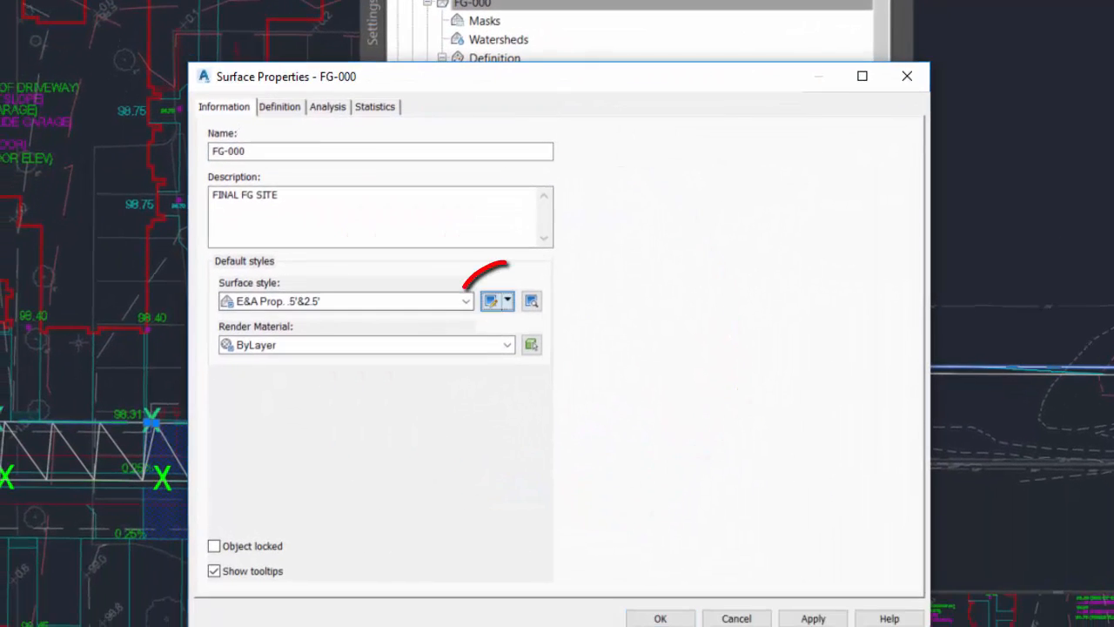
click(444, 439)
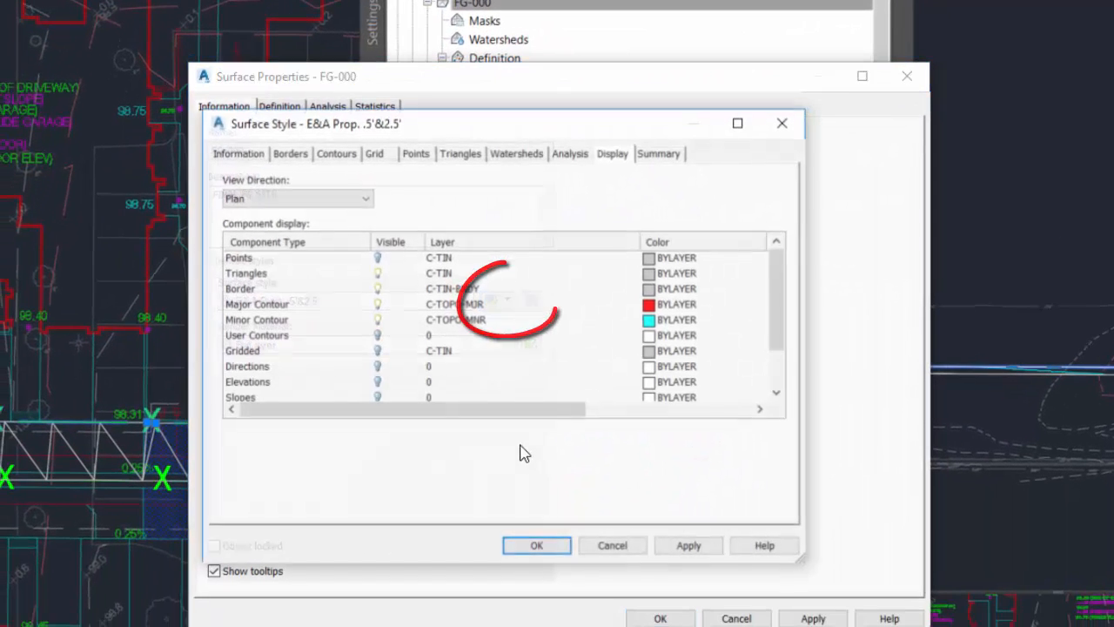
click(375, 273)
click(707, 548)
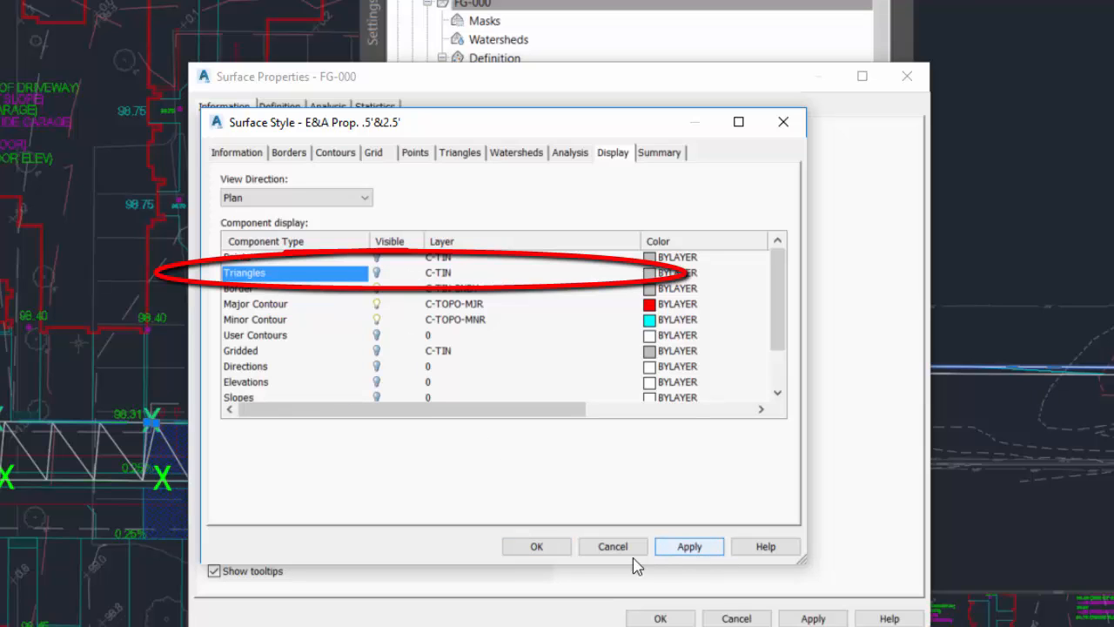
click(540, 550)
click(813, 617)
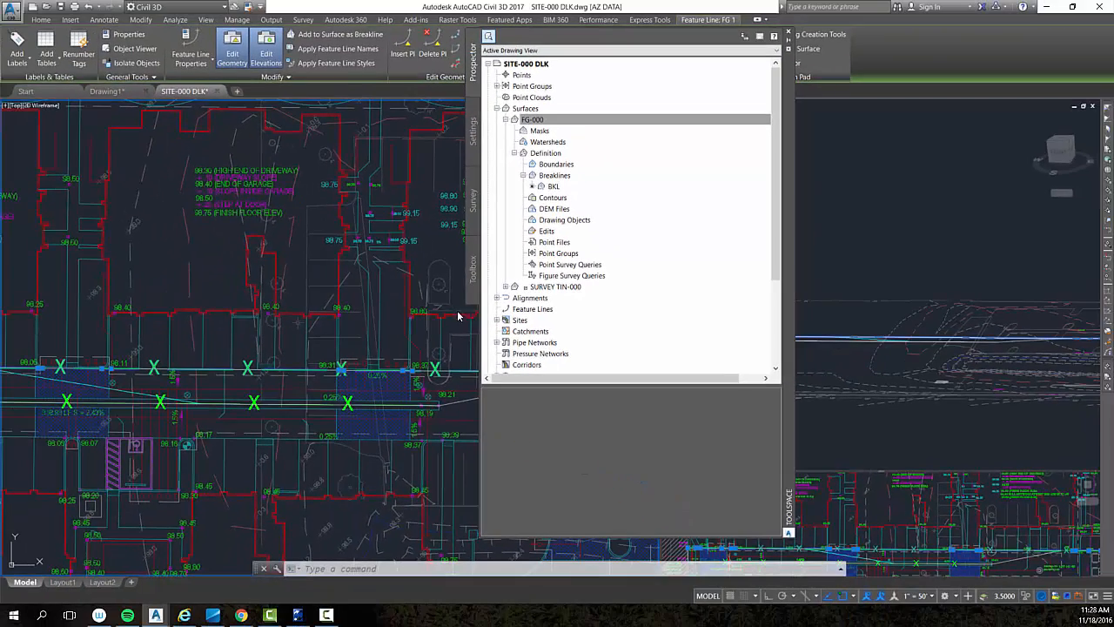
Close the Toolspace palette and examine the plan around the westernmost building.
middle_drag(294, 245, 301, 294)
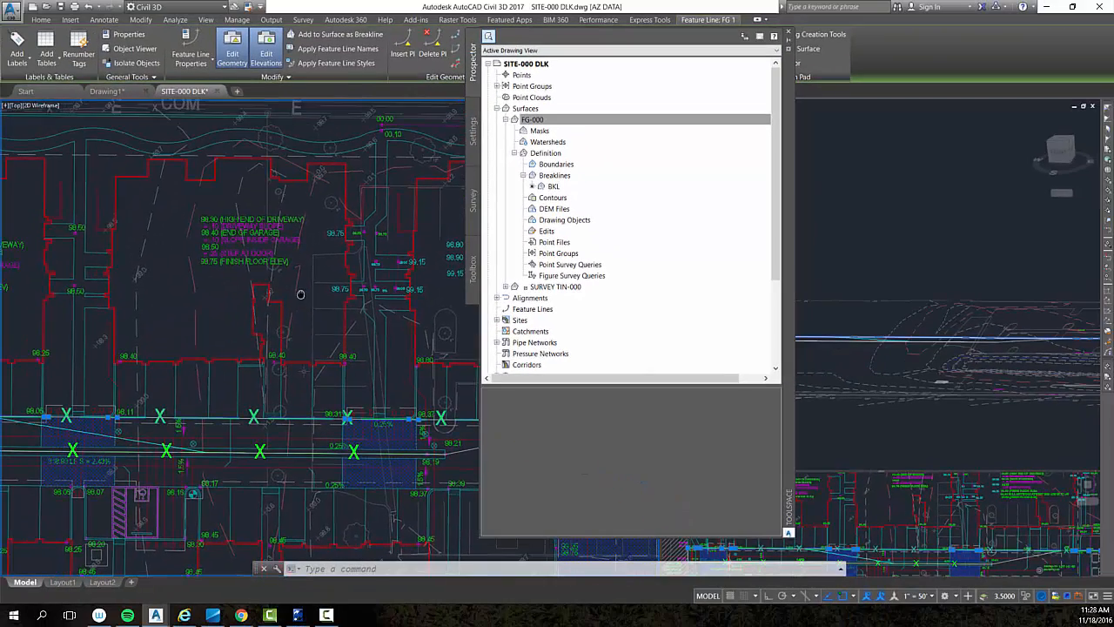
click(789, 33)
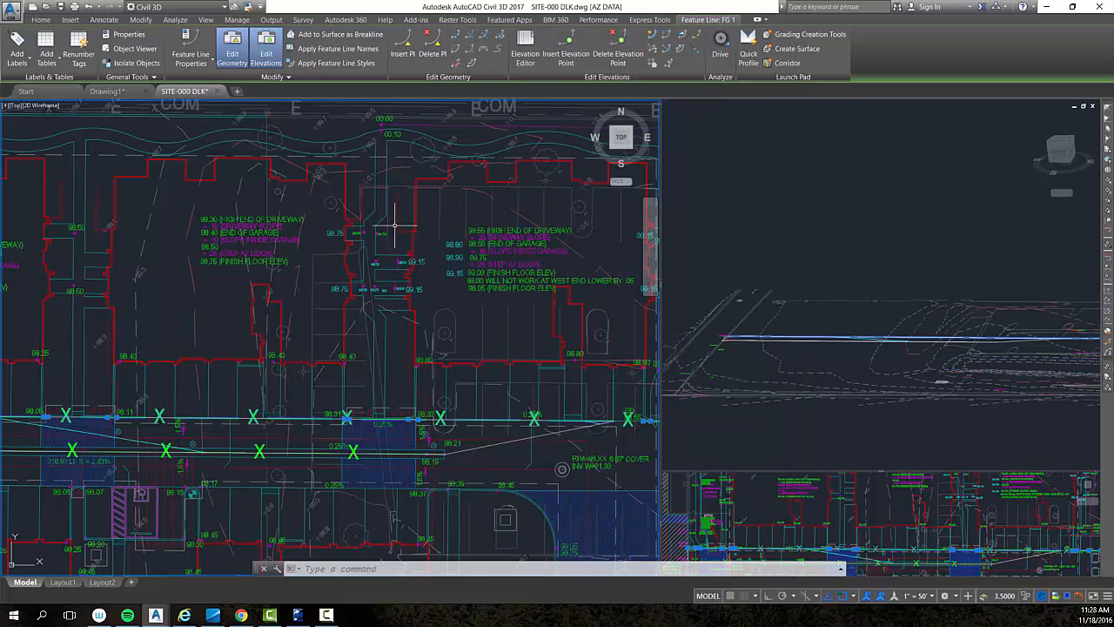
middle_drag(229, 275, 290, 296)
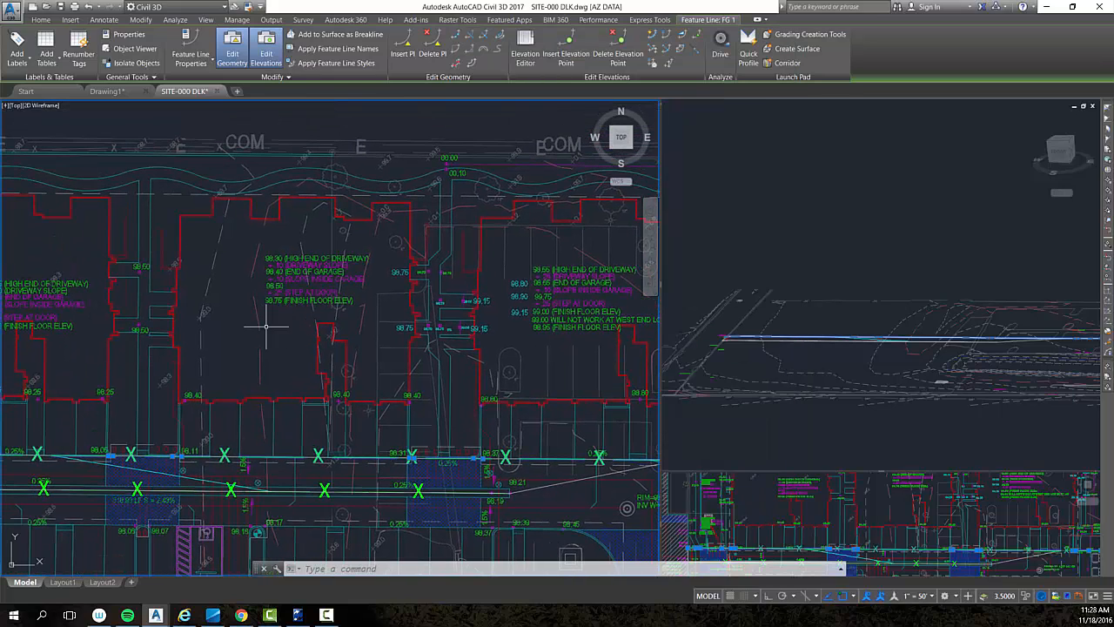
middle_drag(220, 347, 549, 371)
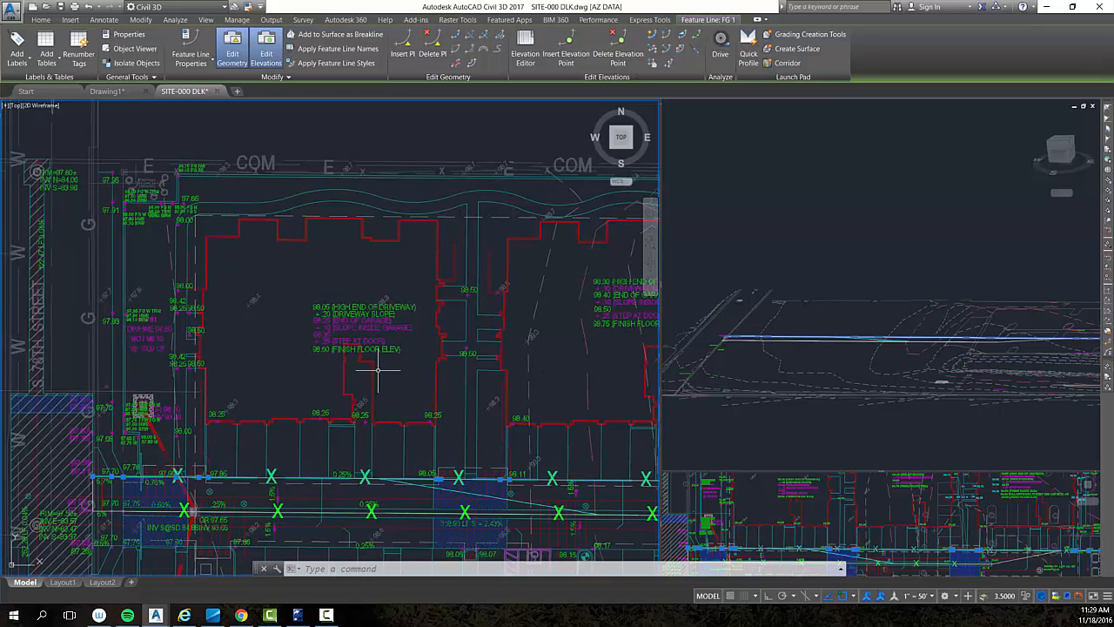
Switch to SketchBook Pro and mark the garage back line, a southward slope arrow, a circled +.10 and ".1%" on the building pad sketch.
scroll(378, 369, up, 2)
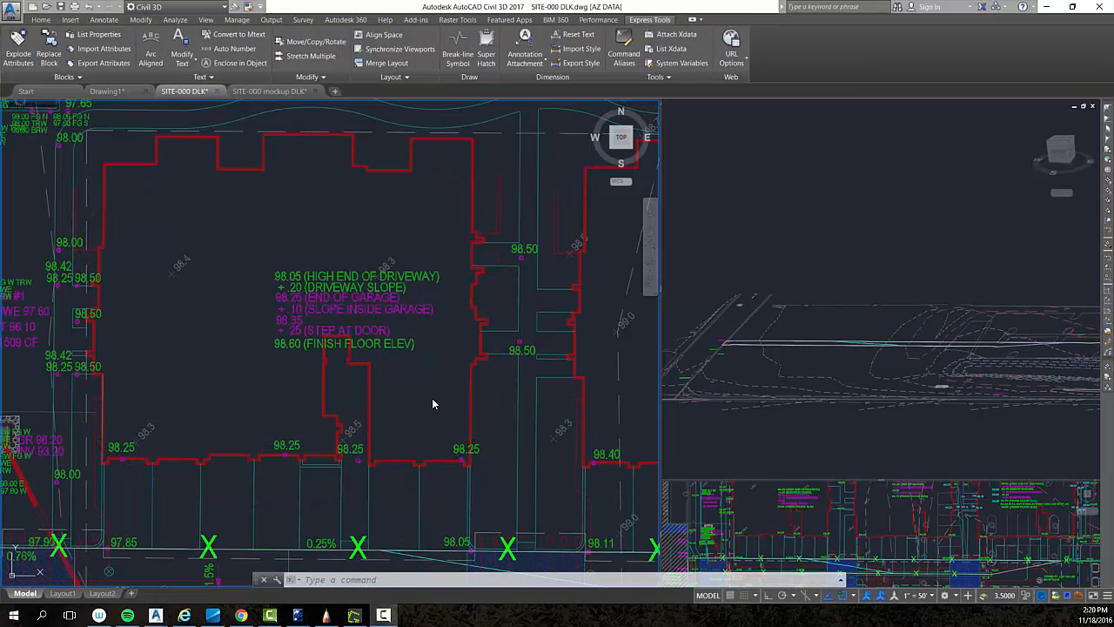
click(432, 398)
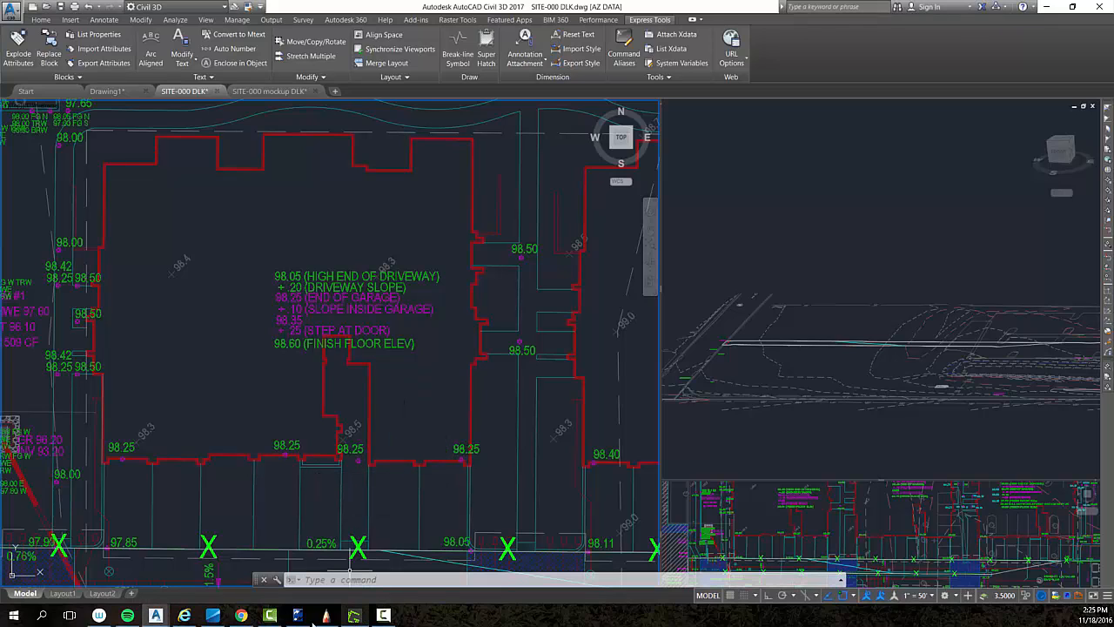
click(326, 616)
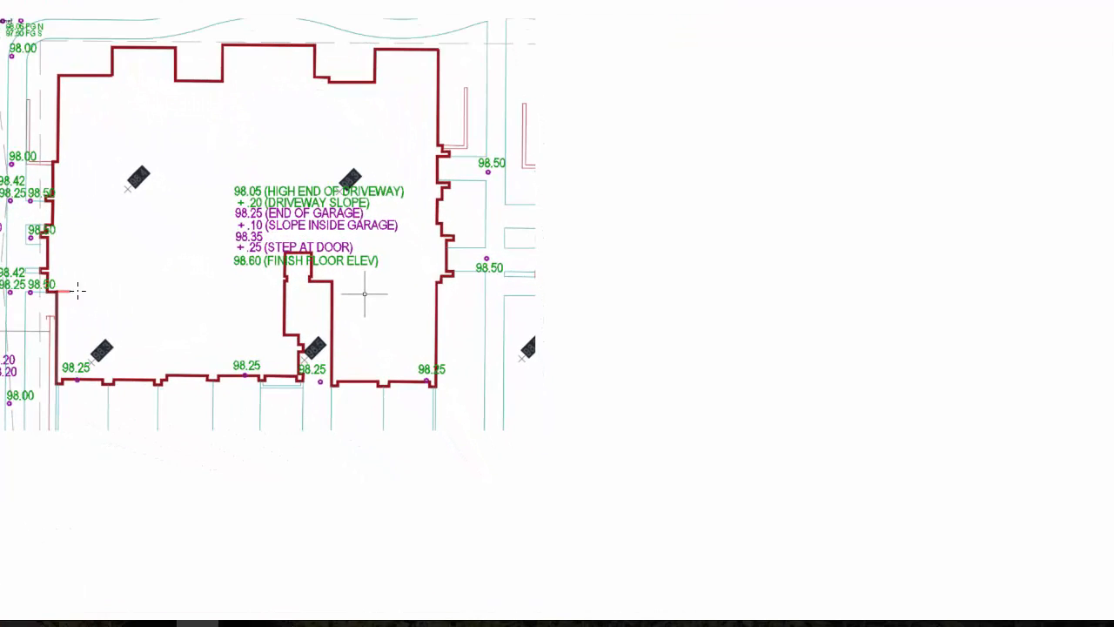
drag(78, 290, 433, 288)
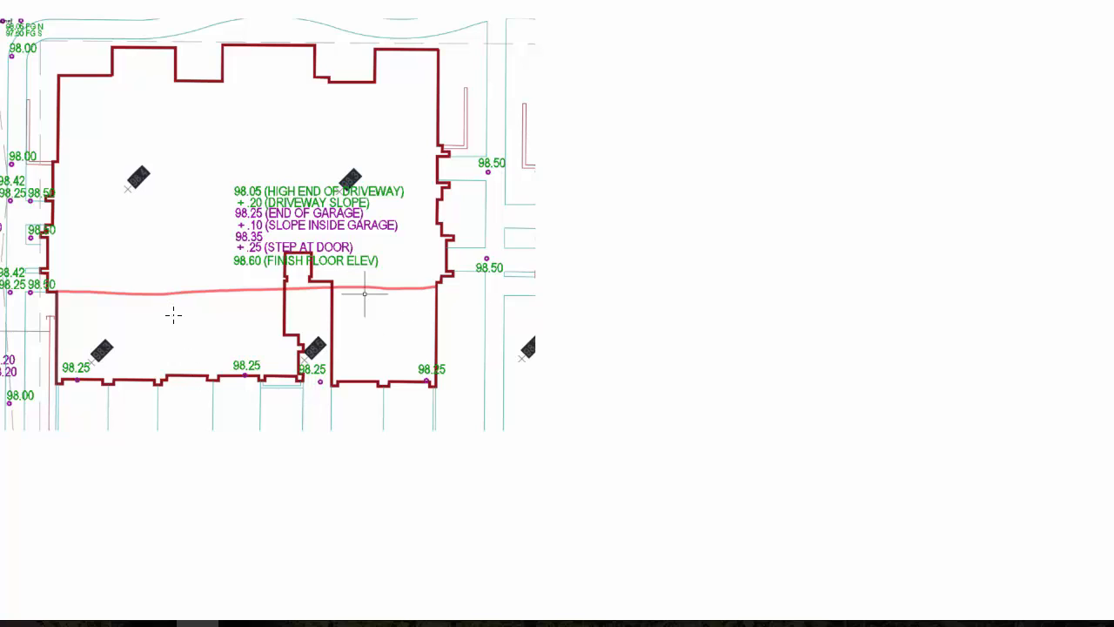
drag(177, 337, 175, 364)
drag(248, 212, 252, 236)
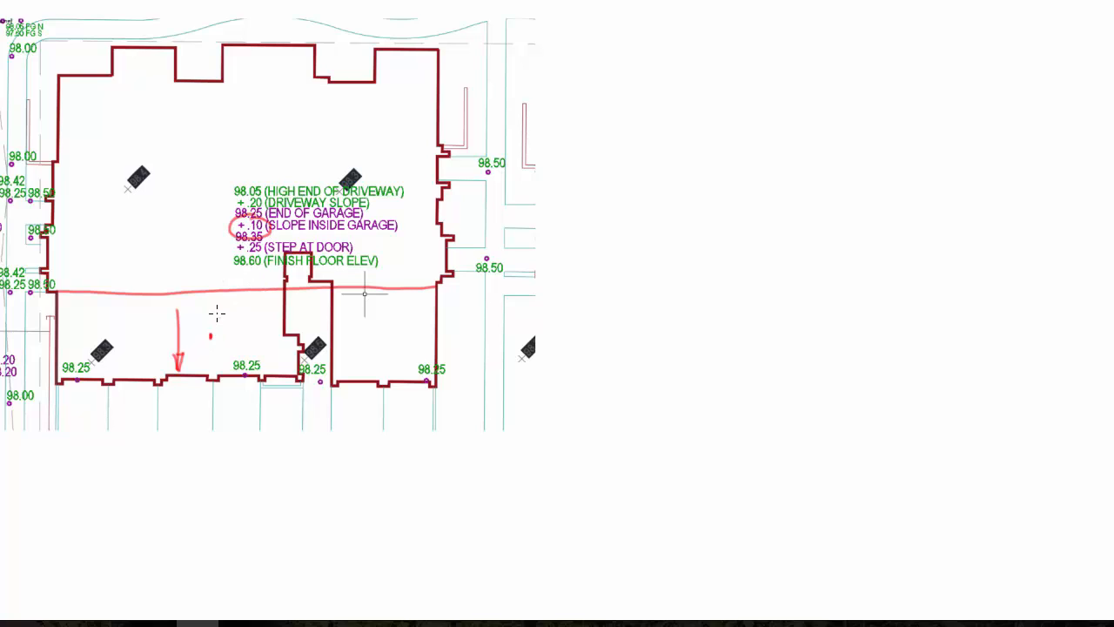
mouse_move(217, 315)
mouse_down()
mouse_move(219, 338)
mouse_move(240, 311)
mouse_move(242, 343)
mouse_move(252, 339)
mouse_up()
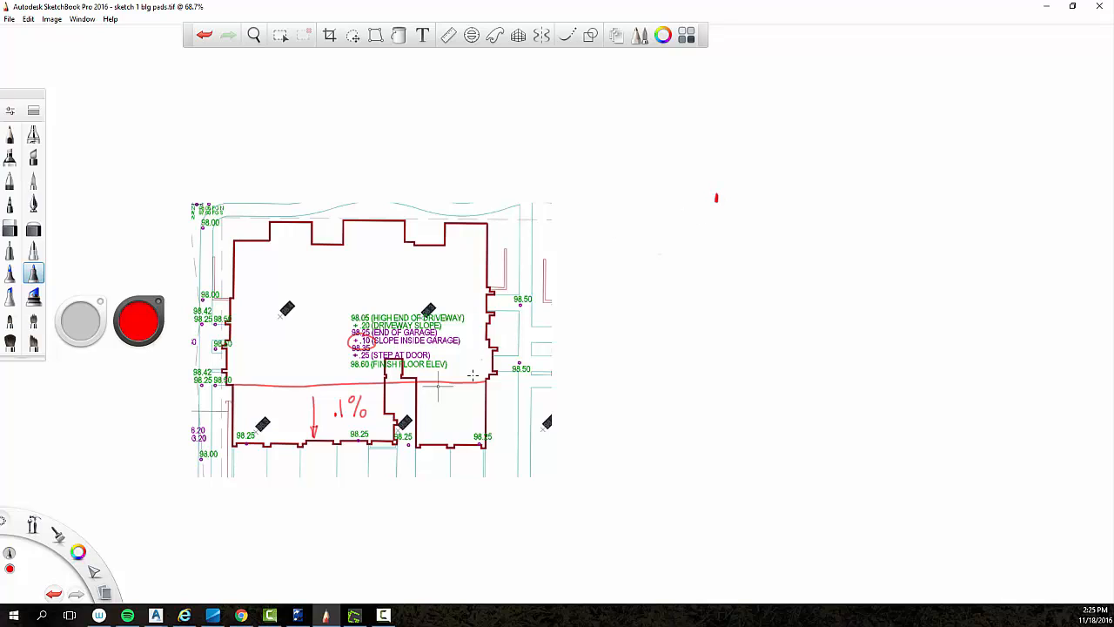
Circle the east end of the garage back line and sketch a floor section with the house wall, garage slab and "F.F." label.
drag(471, 387, 472, 377)
drag(807, 202, 906, 204)
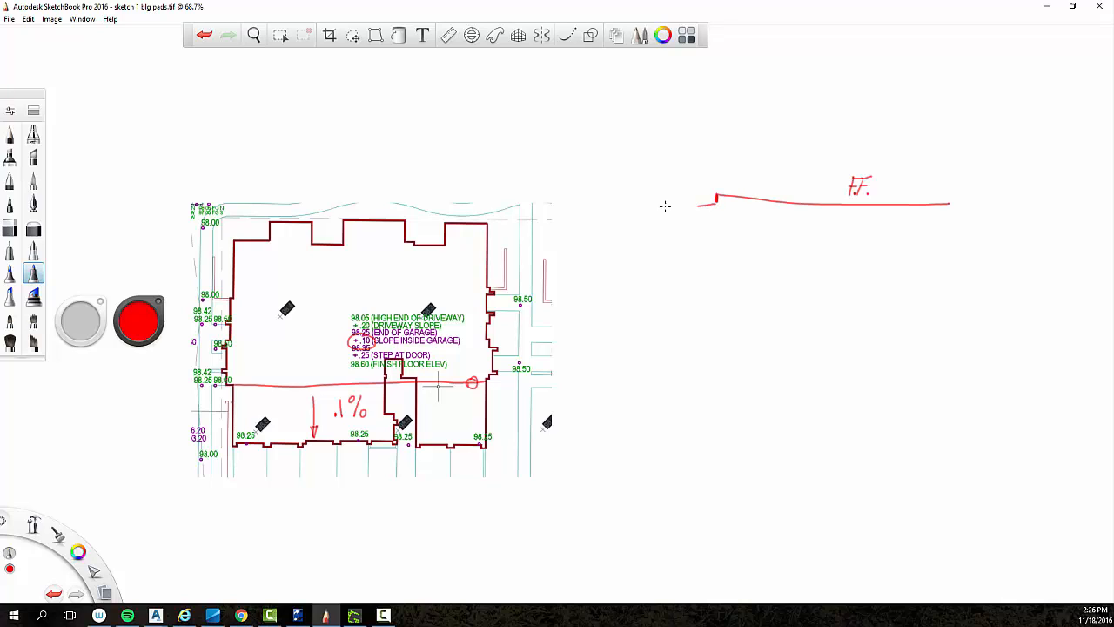
drag(665, 206, 561, 217)
drag(715, 193, 724, 92)
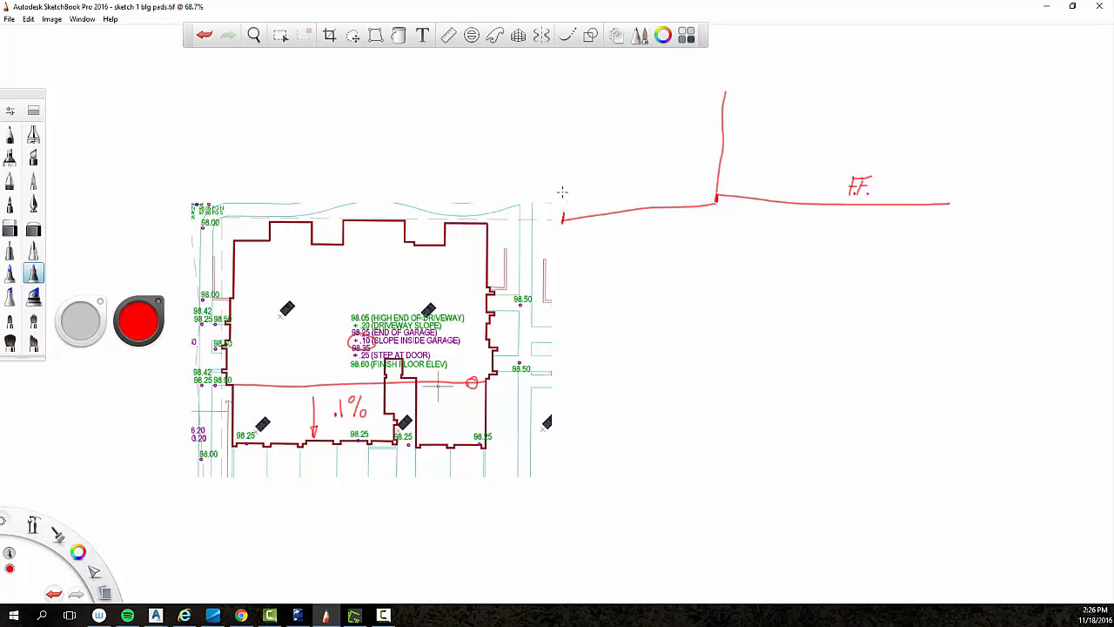
Add a slope arrow labelled ".1%" above the garage slab in the section and circle the matching slope on the plan.
drag(653, 192, 619, 197)
mouse_move(352, 384)
mouse_down()
mouse_move(339, 420)
mouse_move(353, 384)
mouse_up()
drag(646, 159, 645, 179)
drag(655, 173, 653, 172)
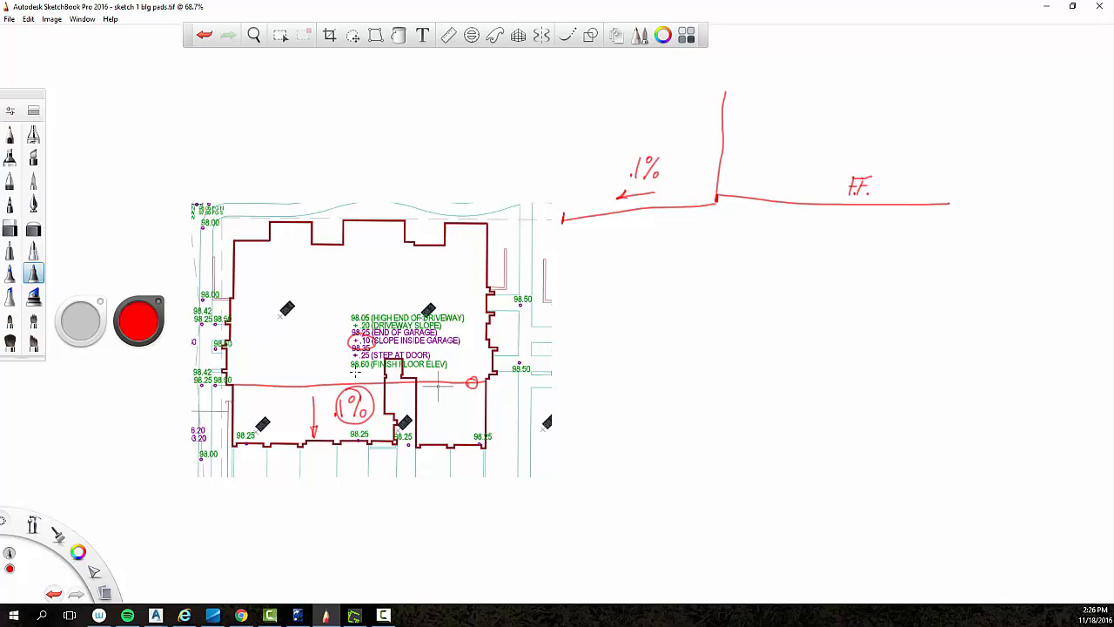
Write the elevation 1398.60 below the finished floor line and circle the garage slab portion of the section.
mouse_move(822, 223)
mouse_down()
mouse_move(819, 241)
mouse_move(836, 225)
mouse_move(832, 242)
mouse_move(868, 221)
mouse_up()
click(826, 236)
click(843, 240)
mouse_move(783, 224)
mouse_down()
mouse_move(782, 246)
mouse_move(805, 234)
mouse_move(795, 246)
mouse_up()
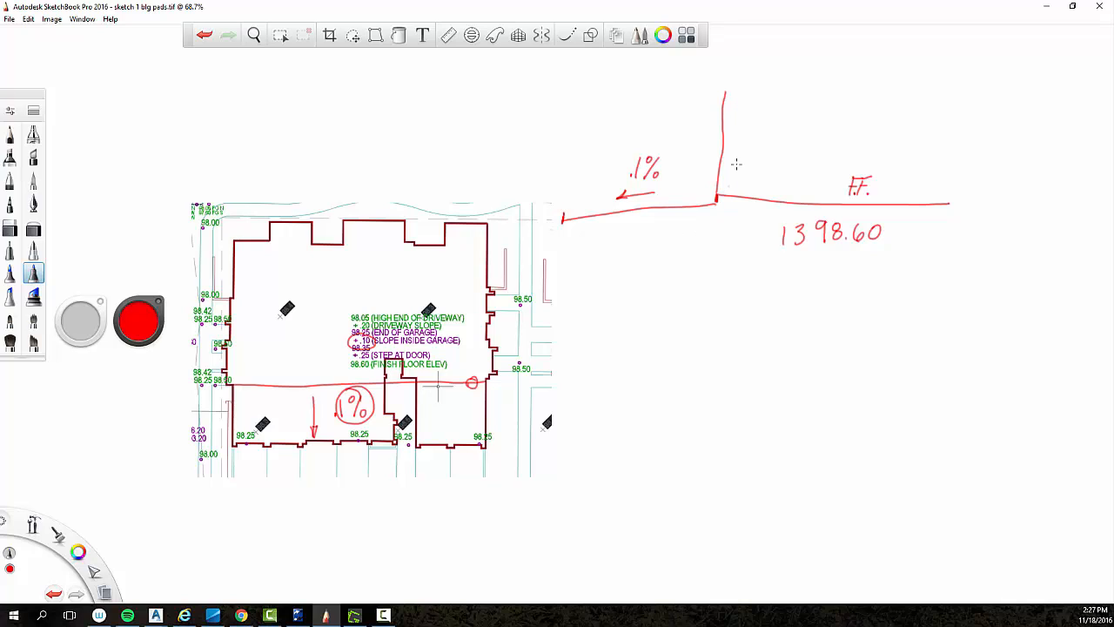
mouse_move(724, 130)
mouse_down()
mouse_move(574, 137)
mouse_move(533, 216)
mouse_move(649, 254)
mouse_move(740, 150)
mouse_move(735, 168)
mouse_up()
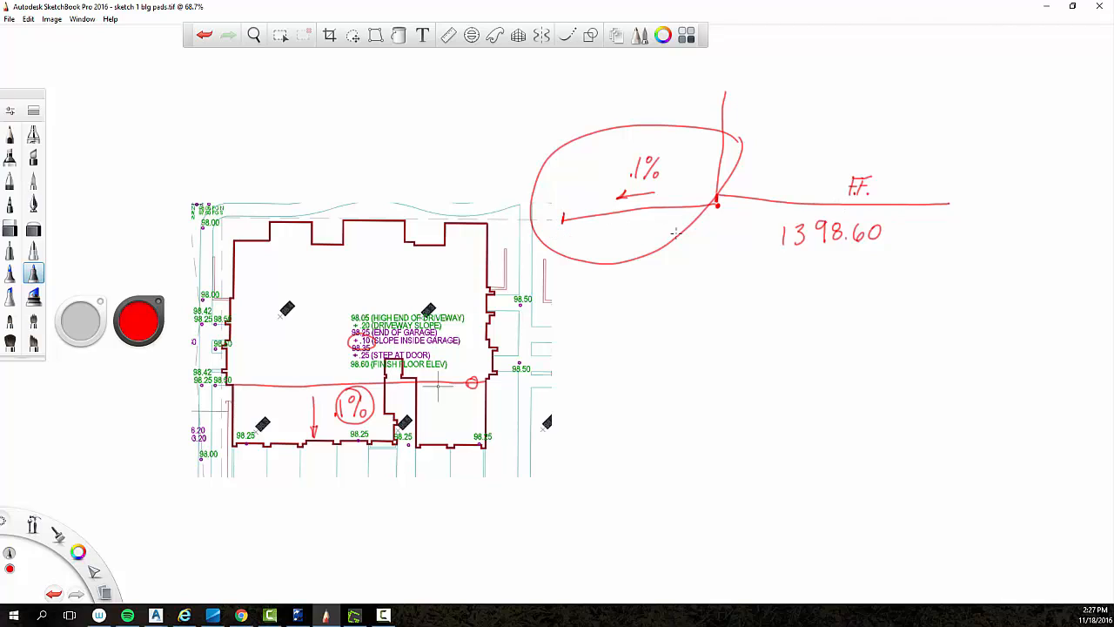
mouse_move(698, 160)
mouse_down()
mouse_move(578, 265)
mouse_move(683, 209)
mouse_move(644, 181)
mouse_up()
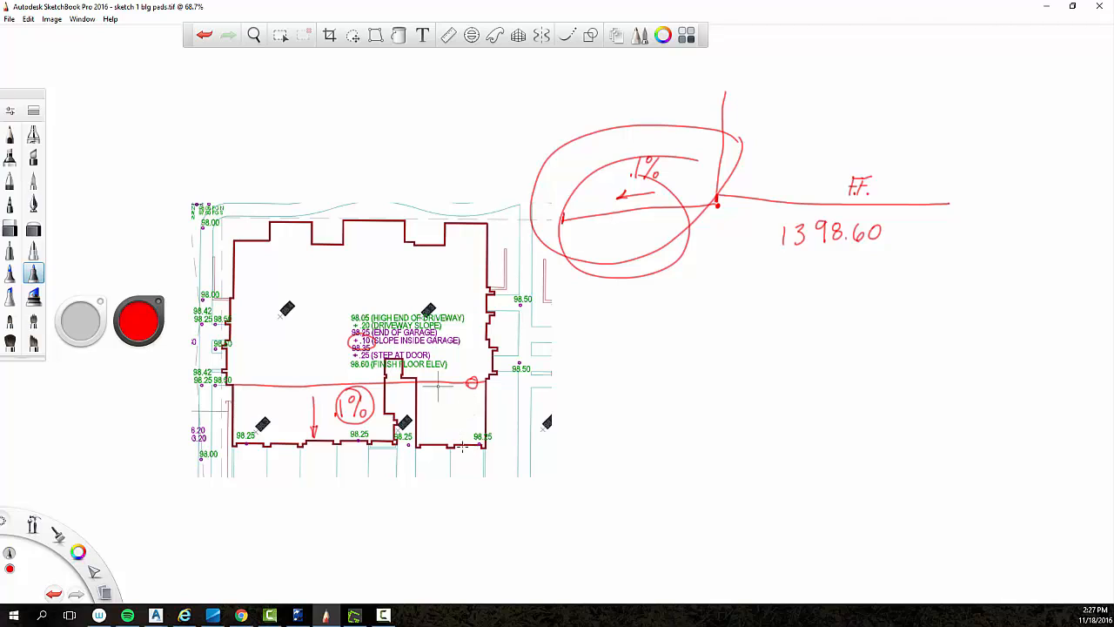
Mark the garage and northeast building corners on the plan and sketch a second floor section with a slanted step below the first.
drag(466, 391, 470, 383)
mouse_move(484, 241)
mouse_down()
mouse_move(481, 249)
mouse_move(486, 242)
mouse_up()
mouse_move(700, 296)
mouse_down()
mouse_move(707, 278)
mouse_move(731, 275)
mouse_move(668, 299)
mouse_up()
drag(737, 274, 920, 280)
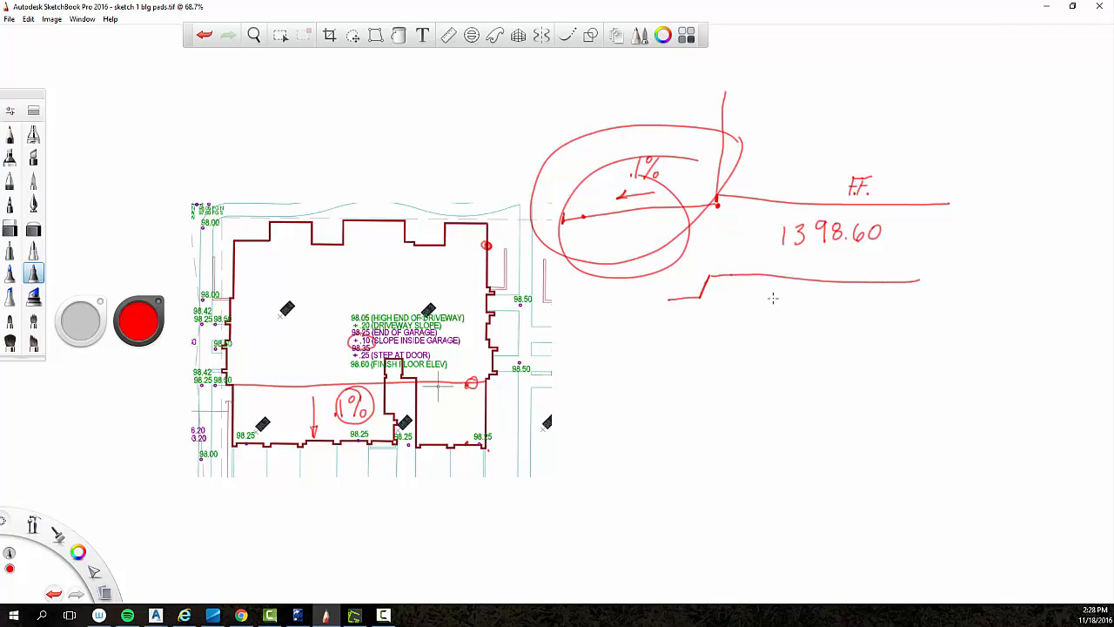
Mark the step's horizontal offset in the second section, label it .25' and circle the slanted step.
click(717, 190)
mouse_move(695, 297)
mouse_down()
mouse_move(704, 283)
mouse_move(702, 319)
mouse_move(722, 348)
mouse_move(735, 334)
mouse_move(700, 316)
mouse_move(719, 315)
mouse_up()
click(707, 346)
mouse_move(718, 276)
mouse_down()
mouse_move(701, 268)
mouse_move(689, 292)
mouse_move(722, 292)
mouse_move(717, 271)
mouse_up()
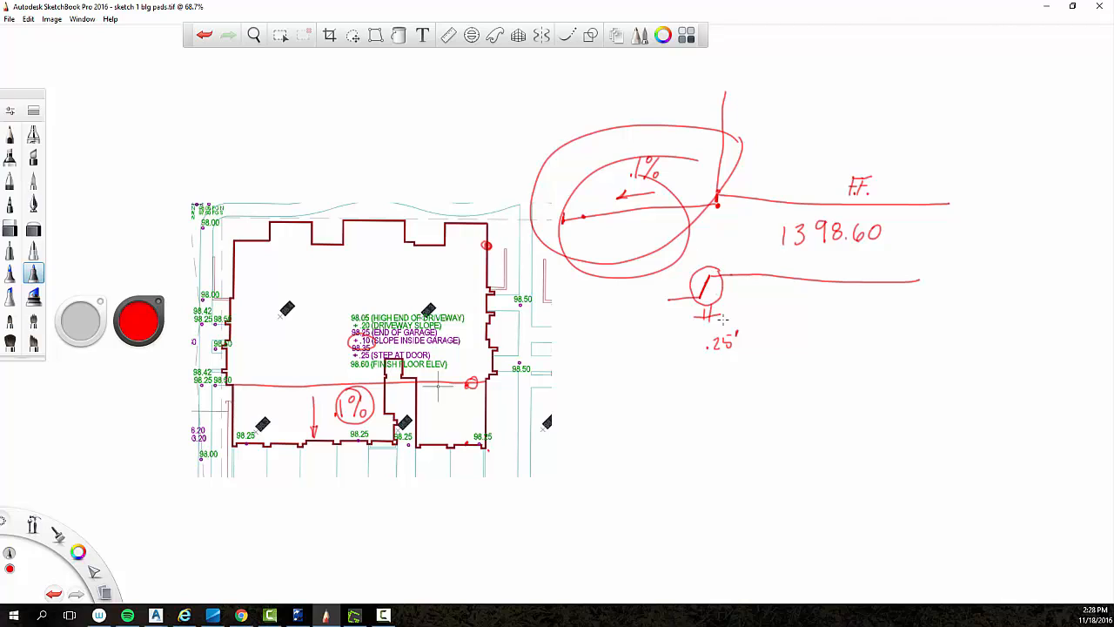
mouse_move(720, 405)
mouse_down()
mouse_move(722, 429)
mouse_move(745, 401)
mouse_up()
drag(720, 402, 723, 405)
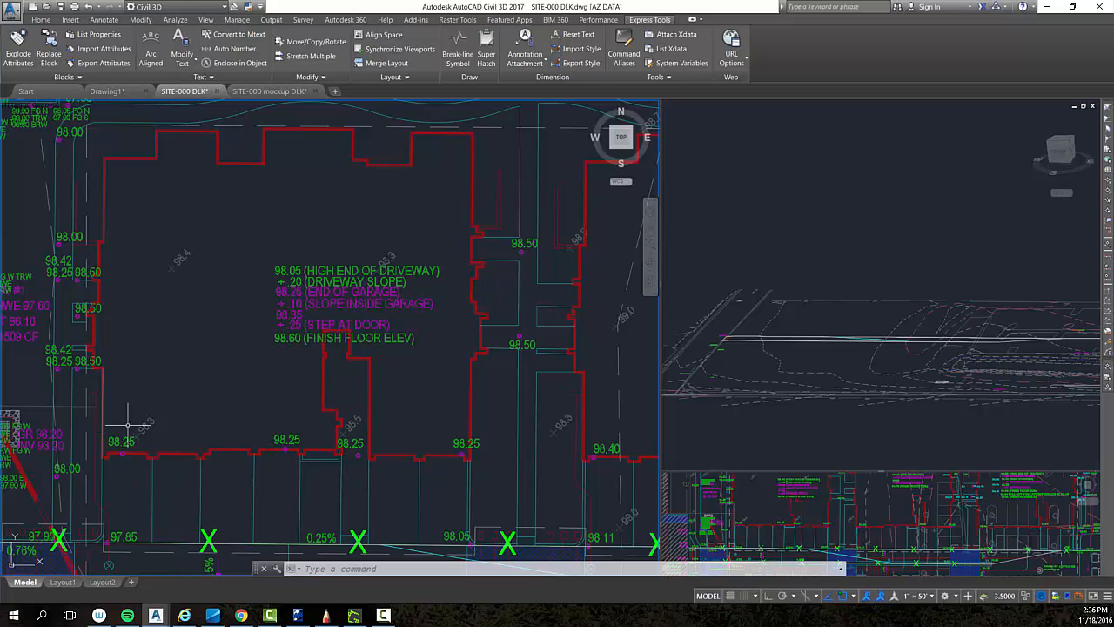
Switch back to Civil 3D and list the vertex data of the eastern garage pad polyline in the outline copy west of the site.
mouse_move(132, 416)
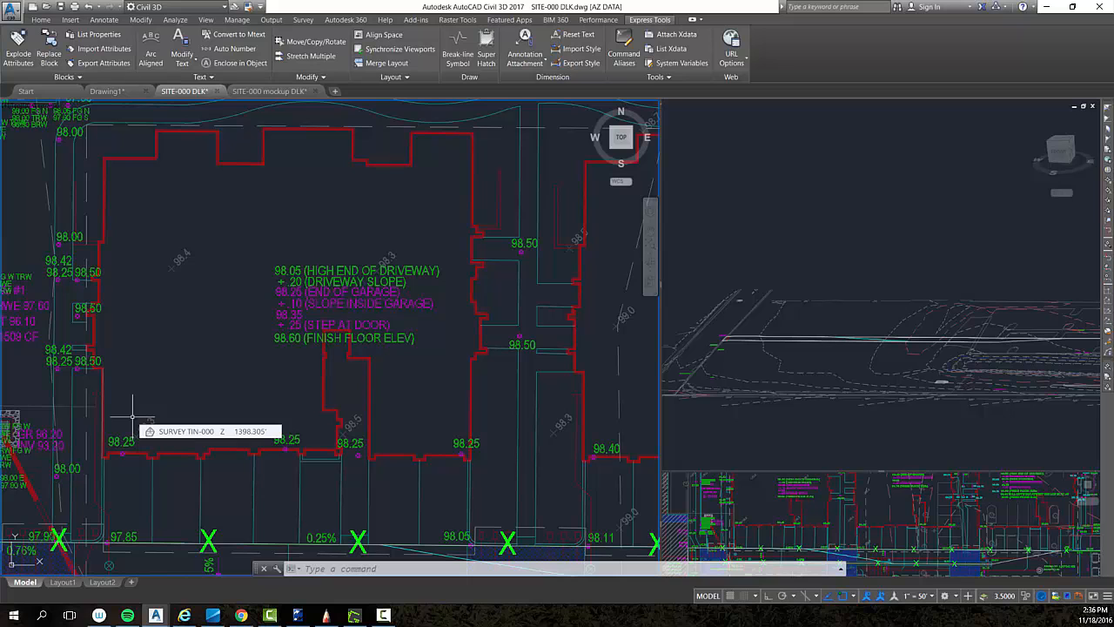
scroll(133, 416, down, 5)
scroll(492, 426, down, 5)
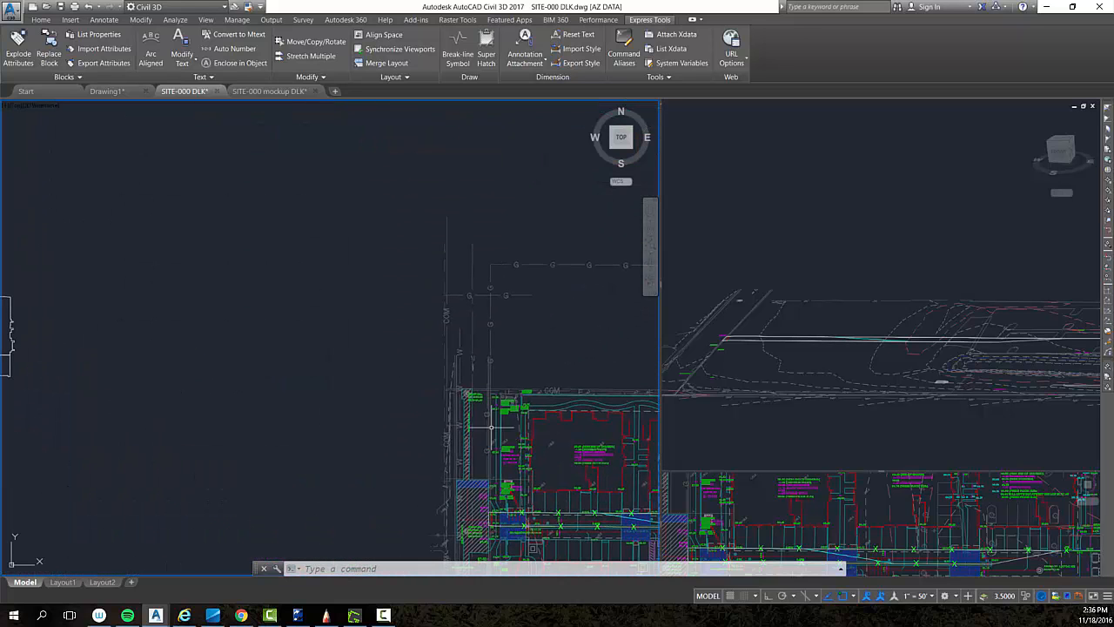
middle_drag(117, 363, 431, 392)
scroll(298, 395, up, 6)
middle_drag(287, 400, 455, 408)
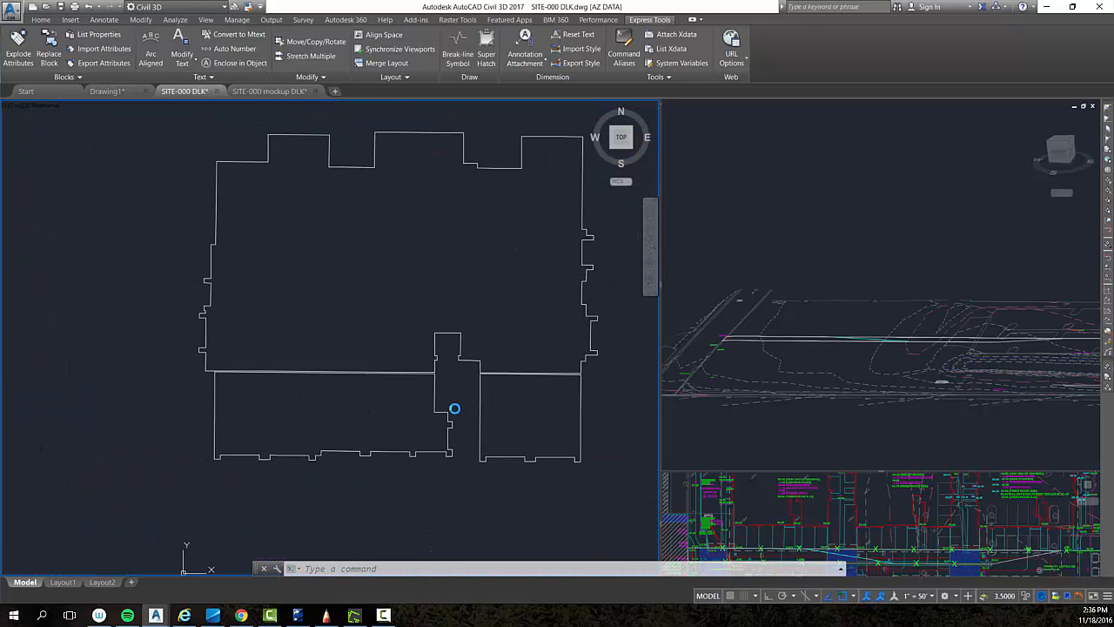
scroll(572, 396, up, 2)
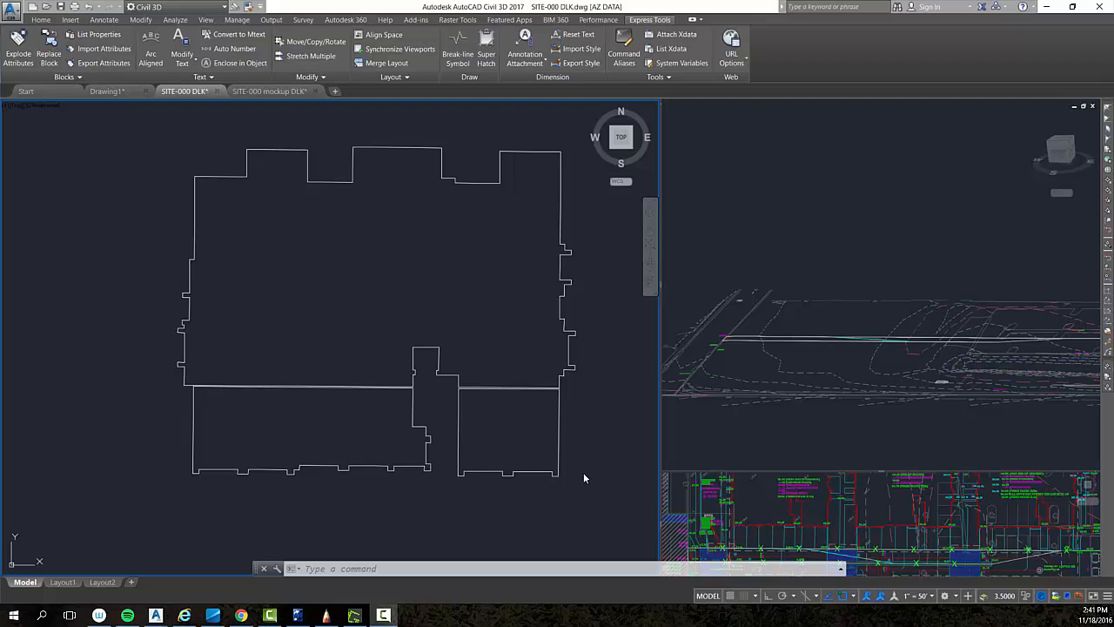
click(553, 461)
click(524, 489)
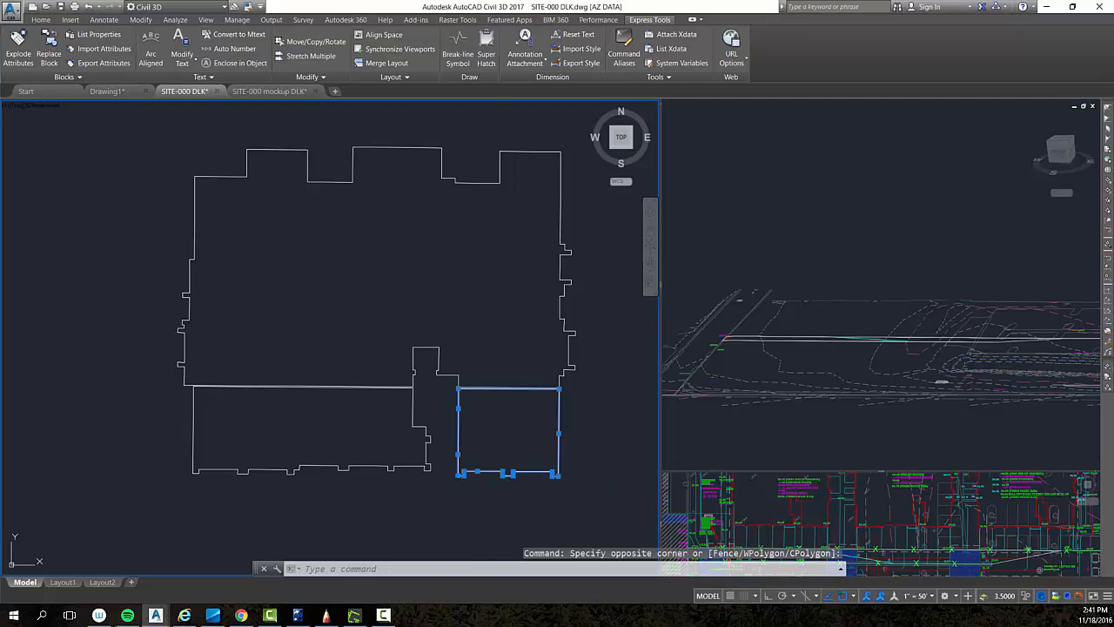
text(li)
key(Return)
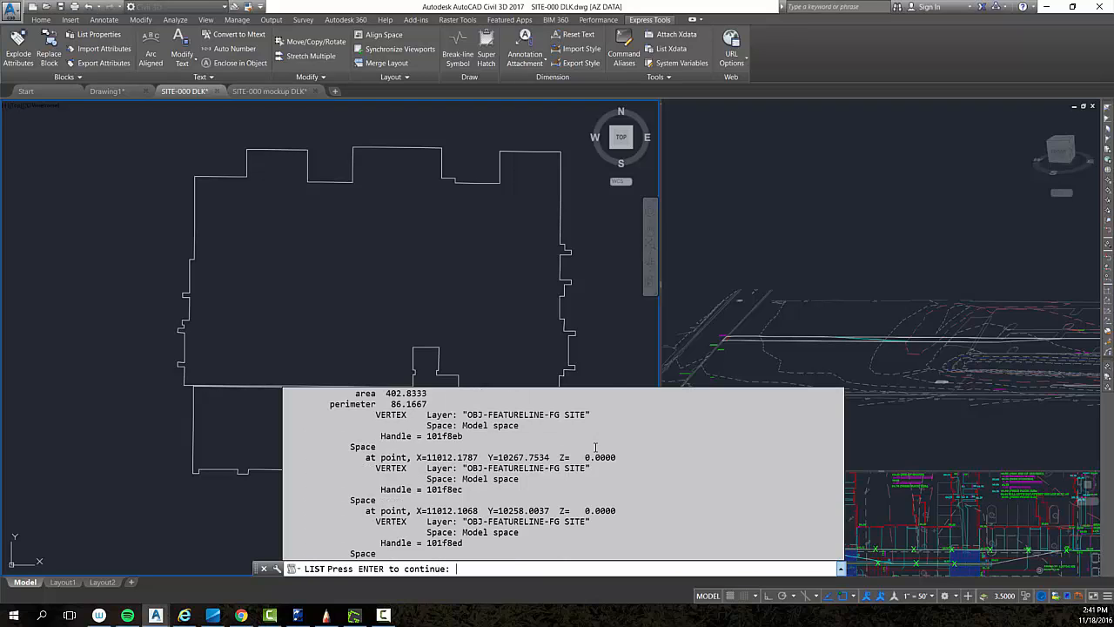
key(Return)
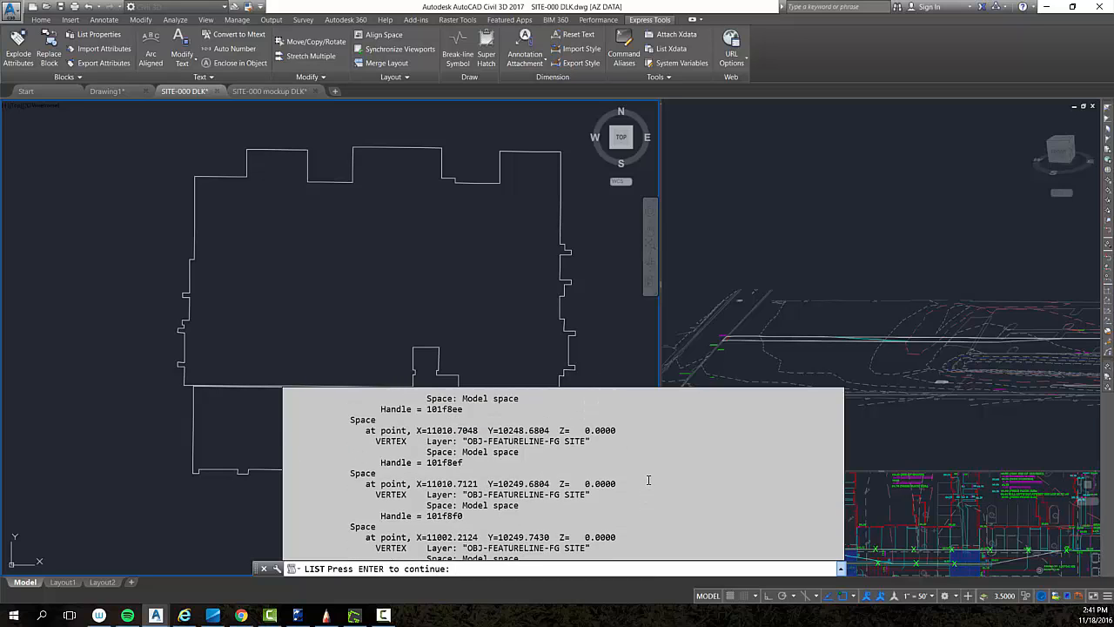
key(F2)
key(Escape)
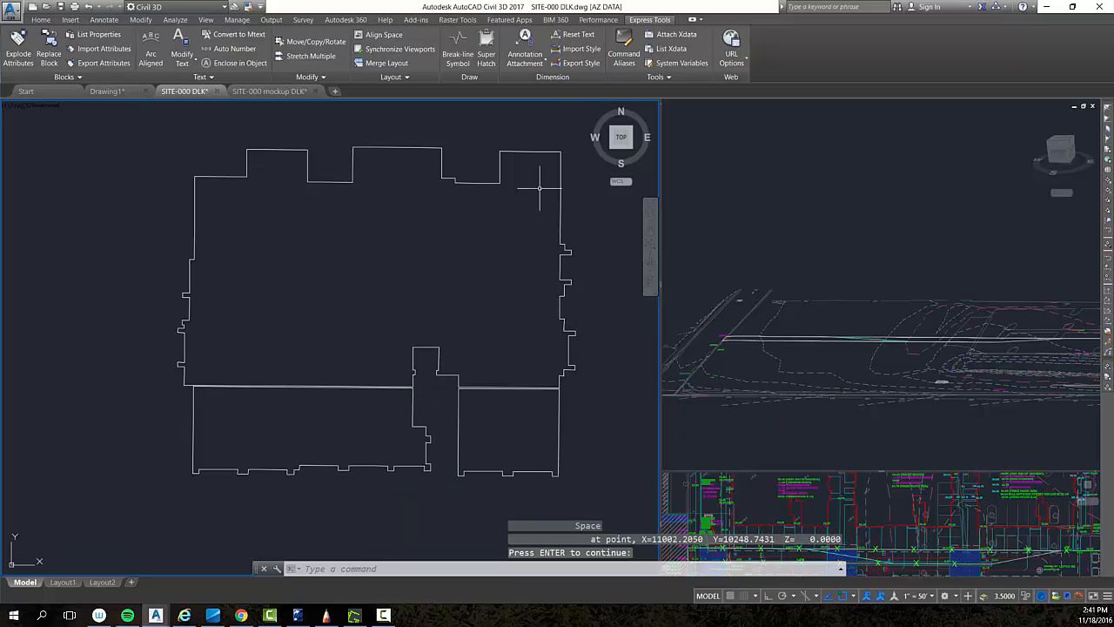
Enlarge the lower plan viewport upward and frame the westernmost building's driveway, garage and finish floor elevation notes in it.
click(815, 508)
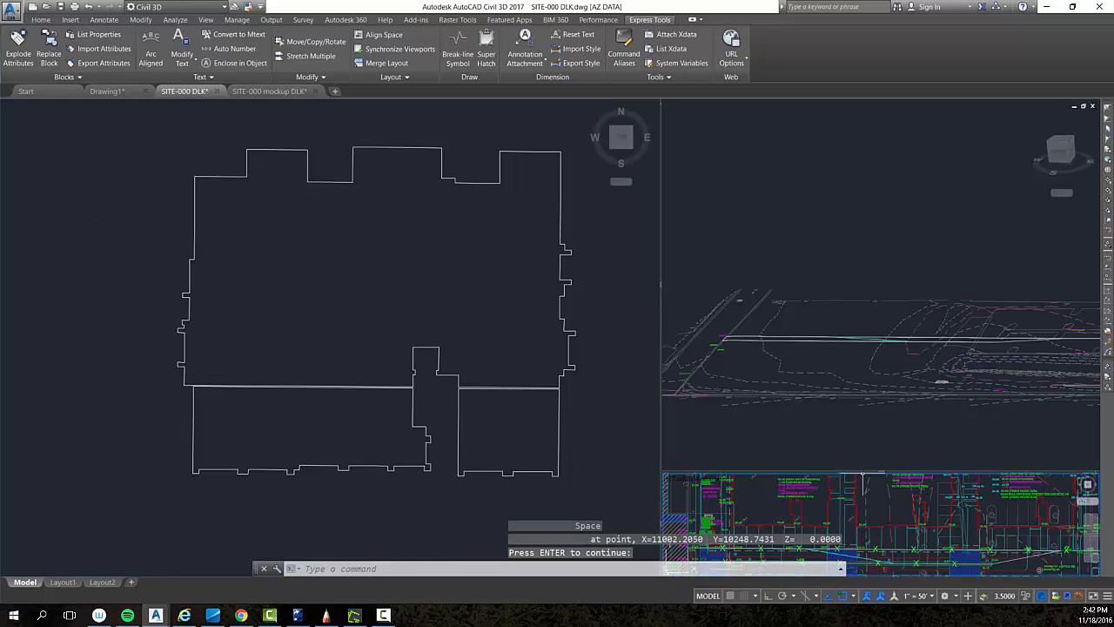
drag(861, 467, 856, 272)
scroll(818, 426, up, 8)
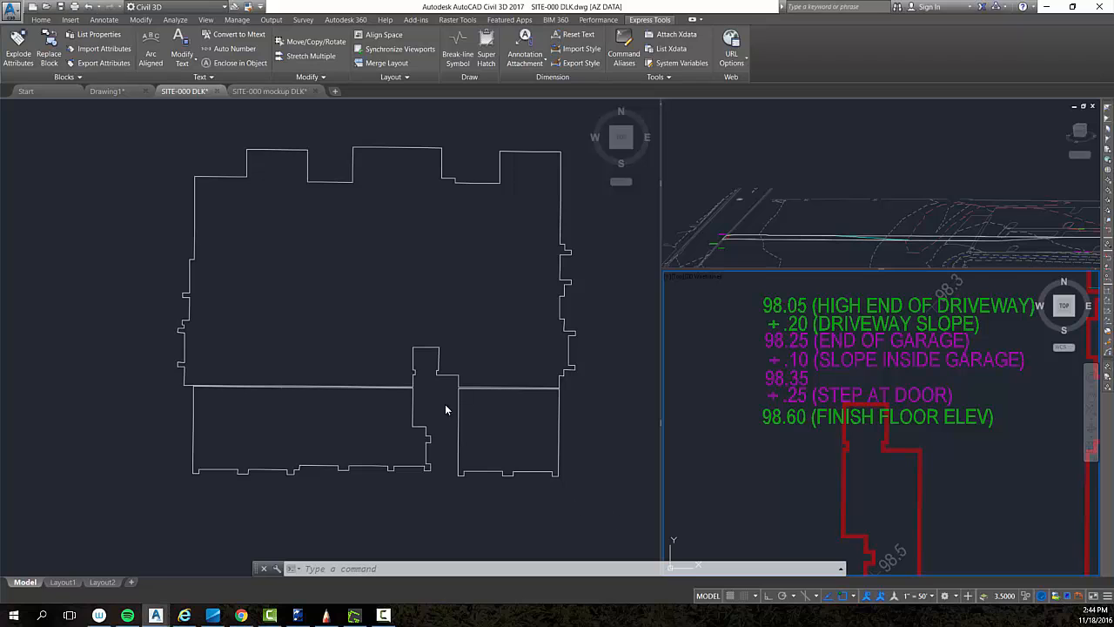
Start Create Feature Lines from Objects with the main building pad outline as the source polyline.
click(41, 20)
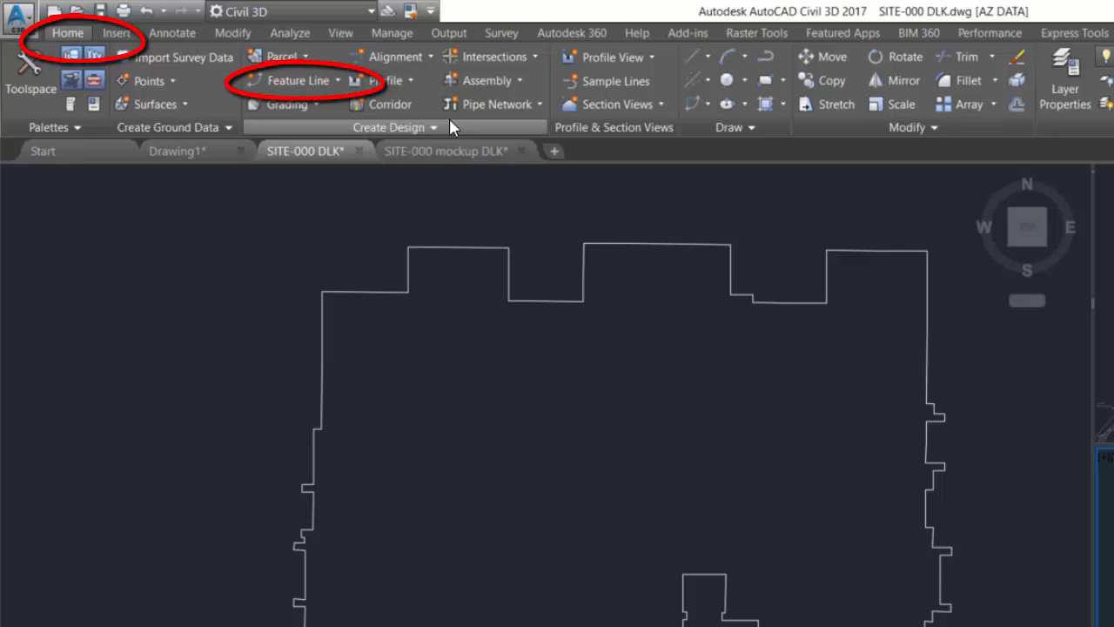
click(295, 80)
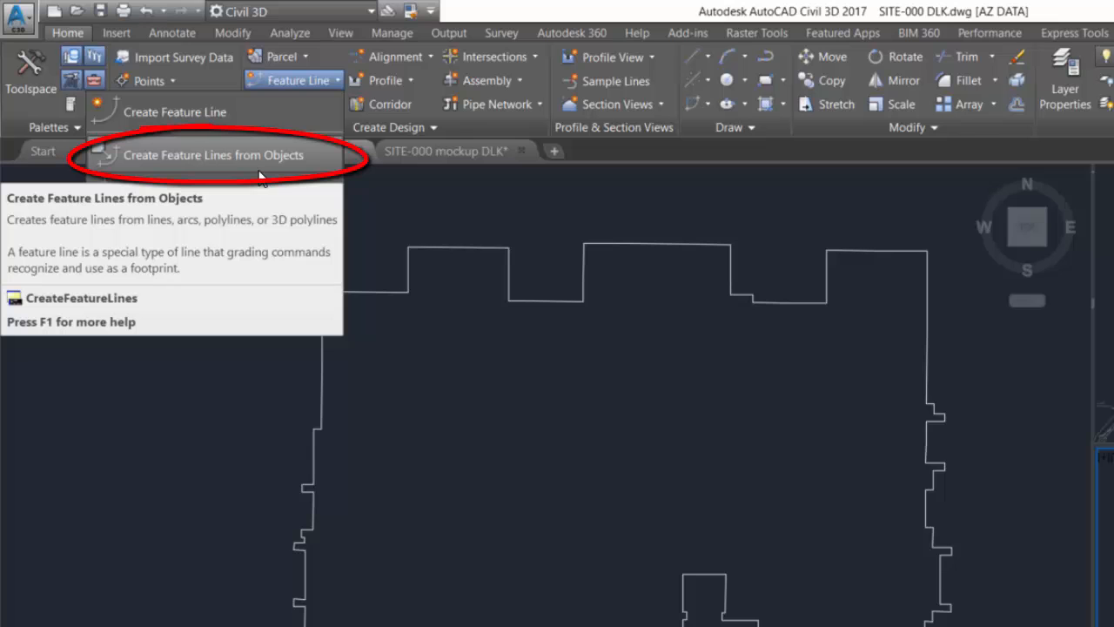
click(795, 194)
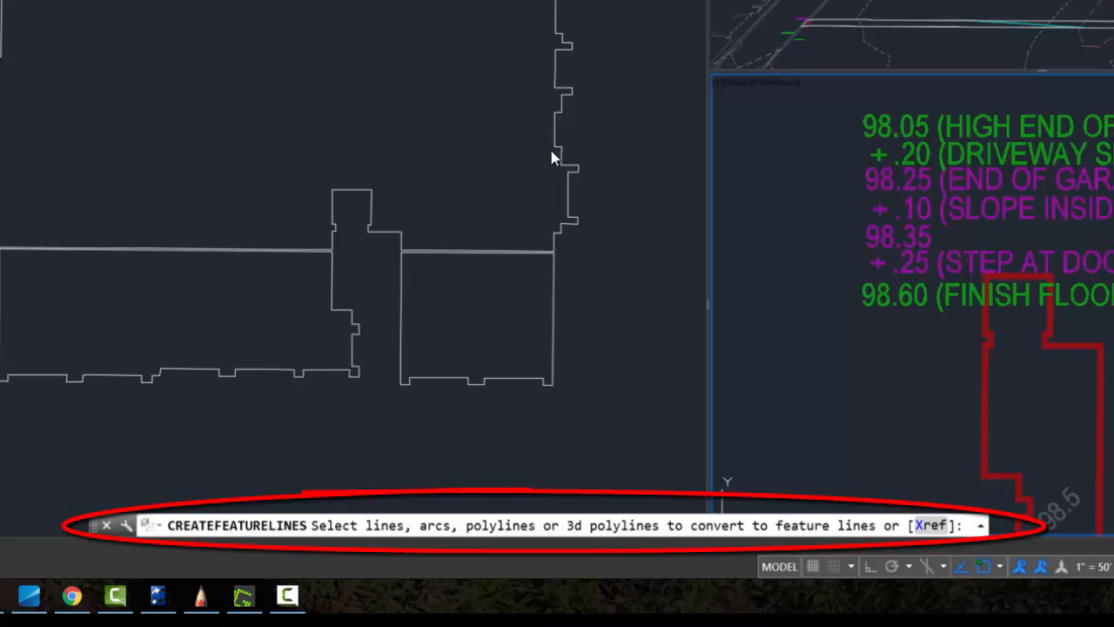
click(557, 133)
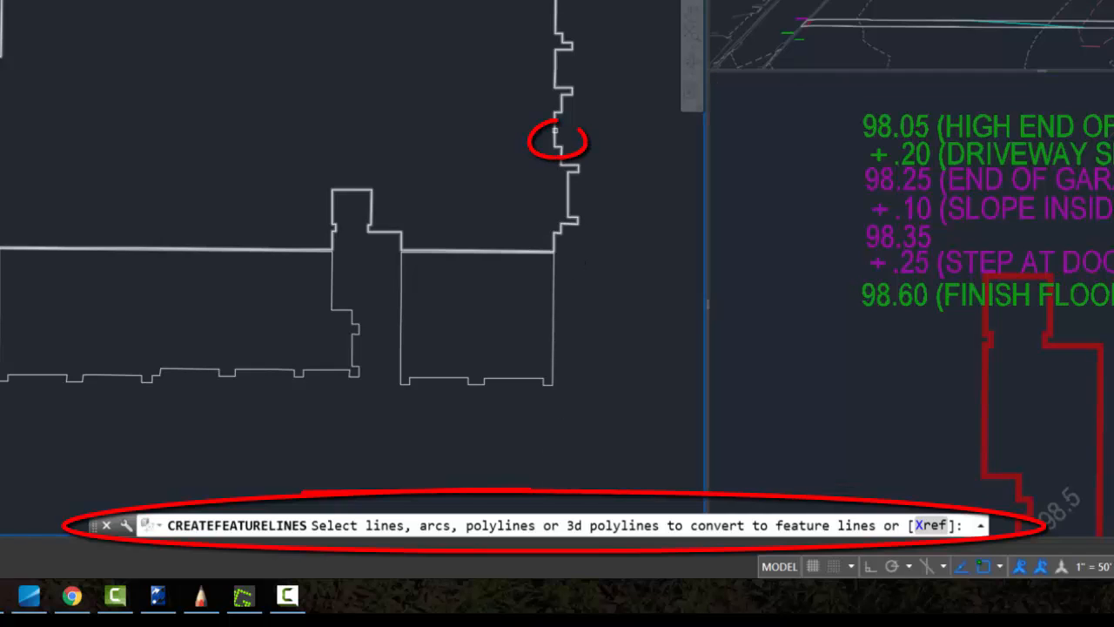
click(555, 141)
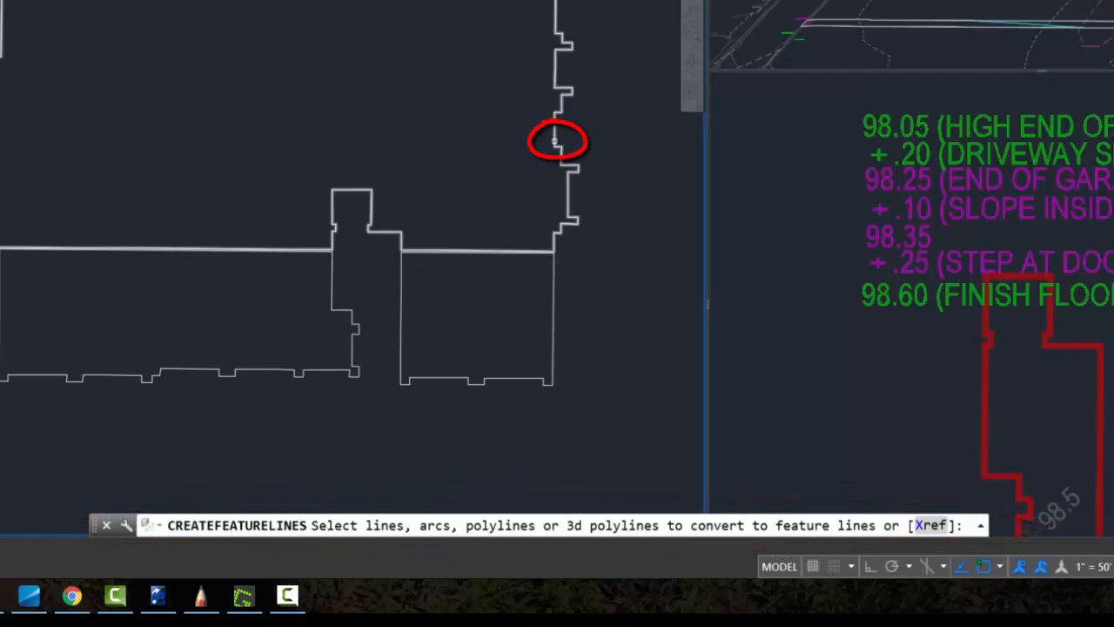
key(Return)
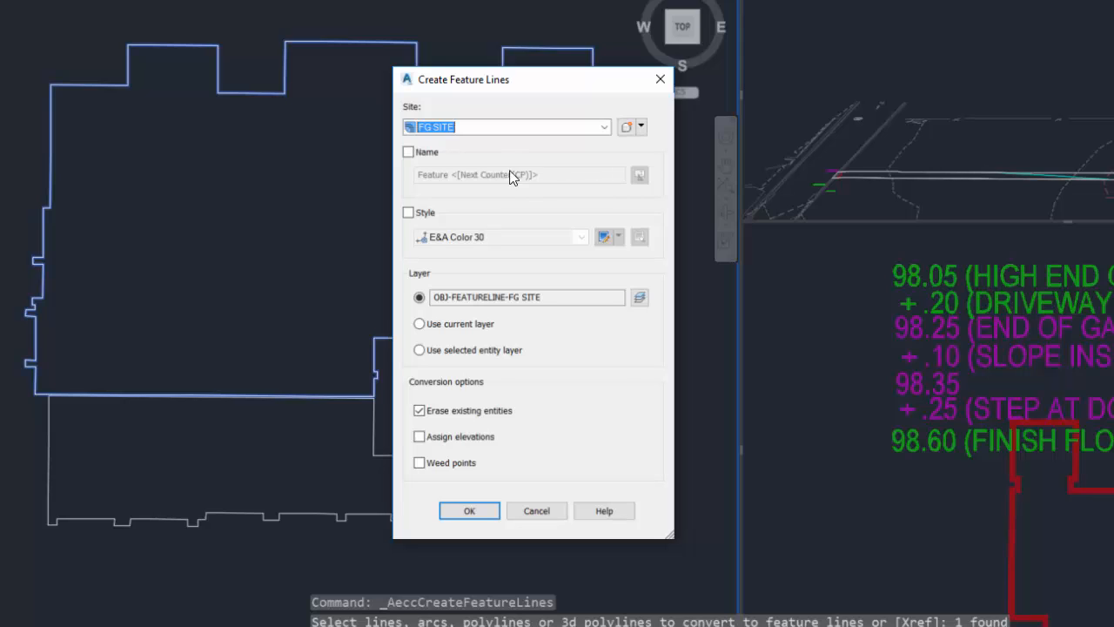
Configure the pad feature line with style E&A FG, naming and elevation assignment enabled, and accept the creation options.
click(408, 213)
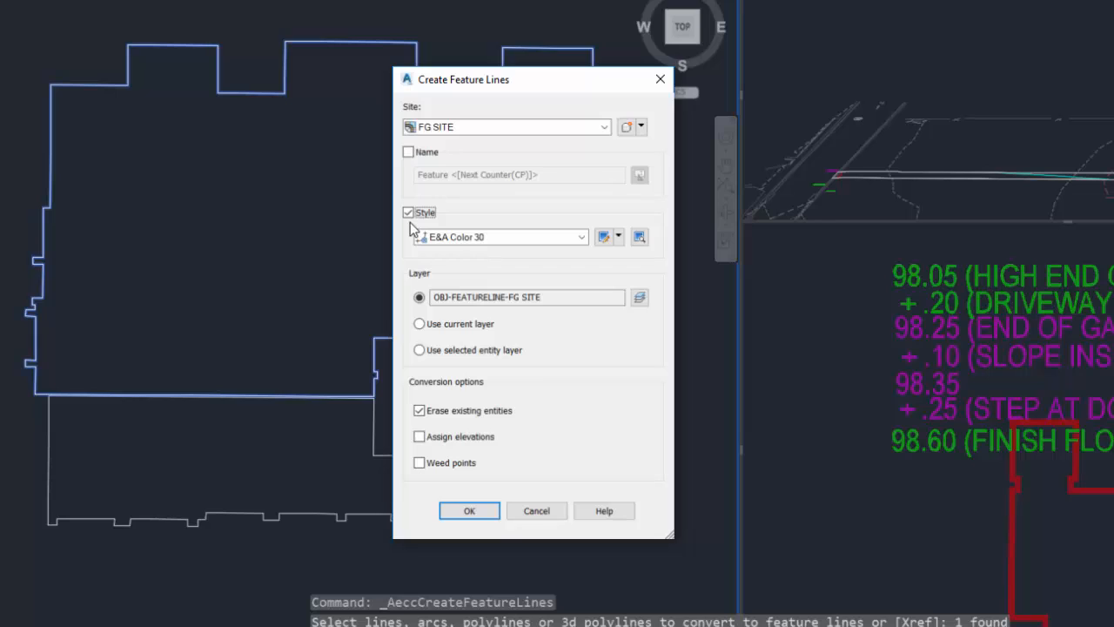
click(581, 237)
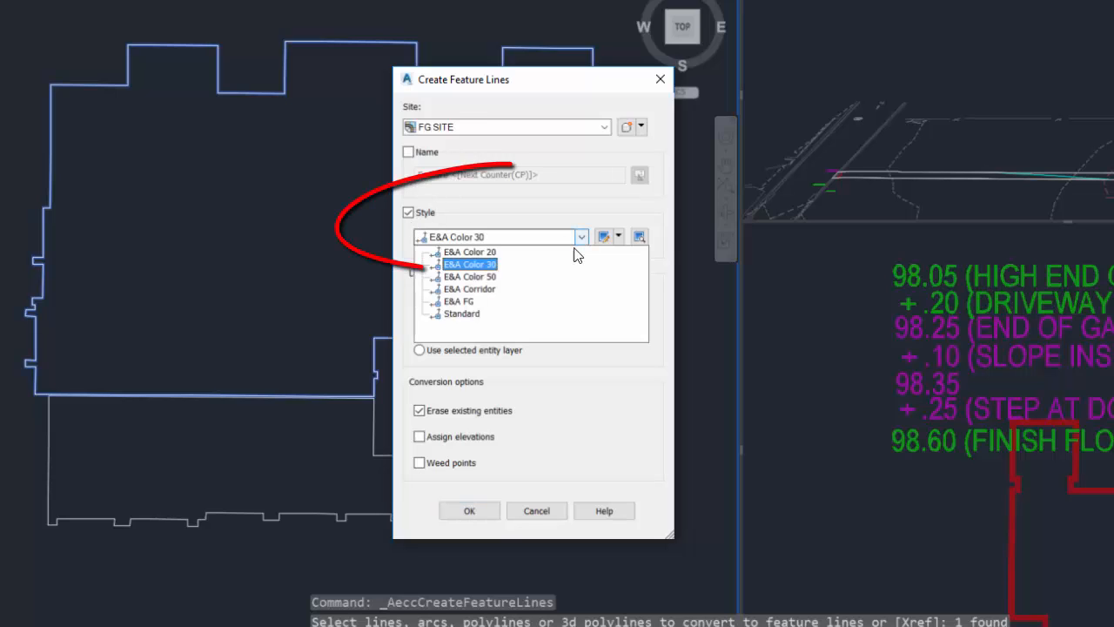
click(462, 301)
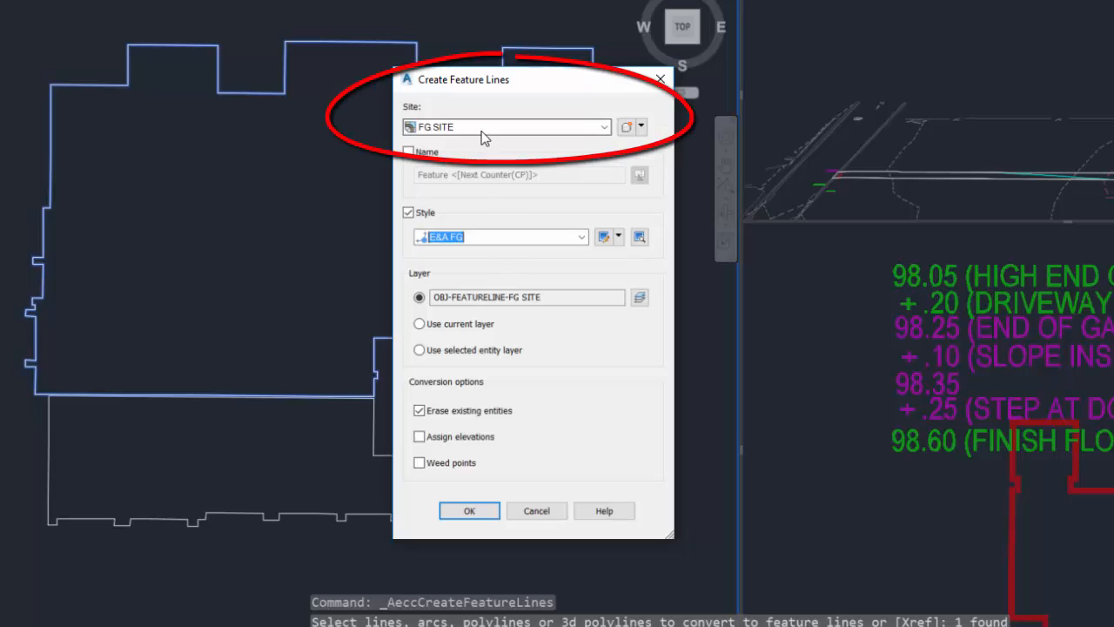
click(407, 153)
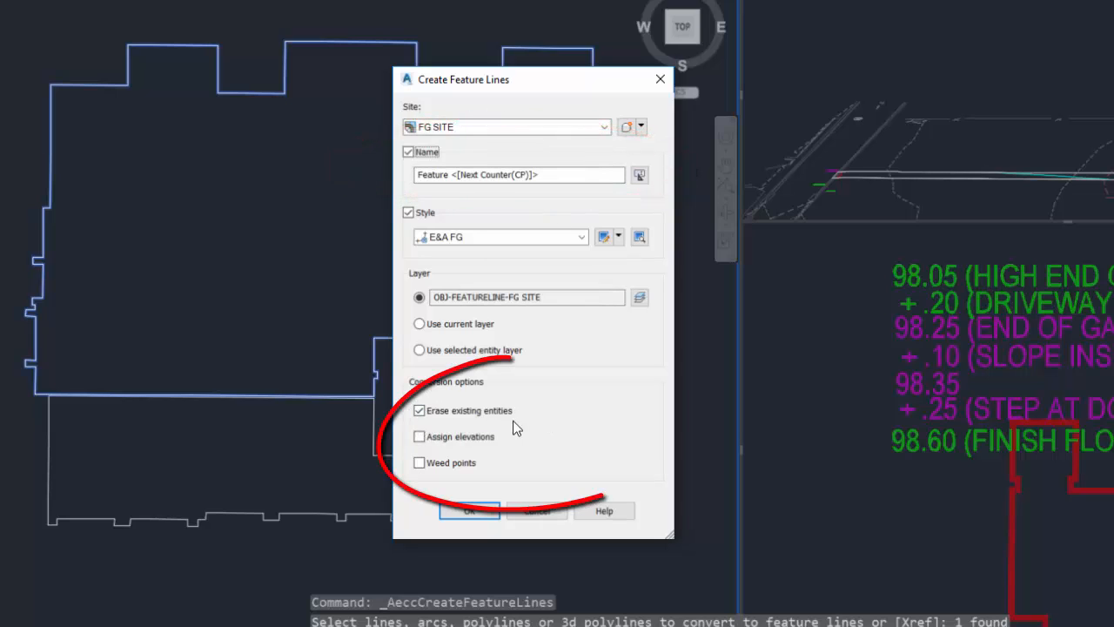
click(418, 440)
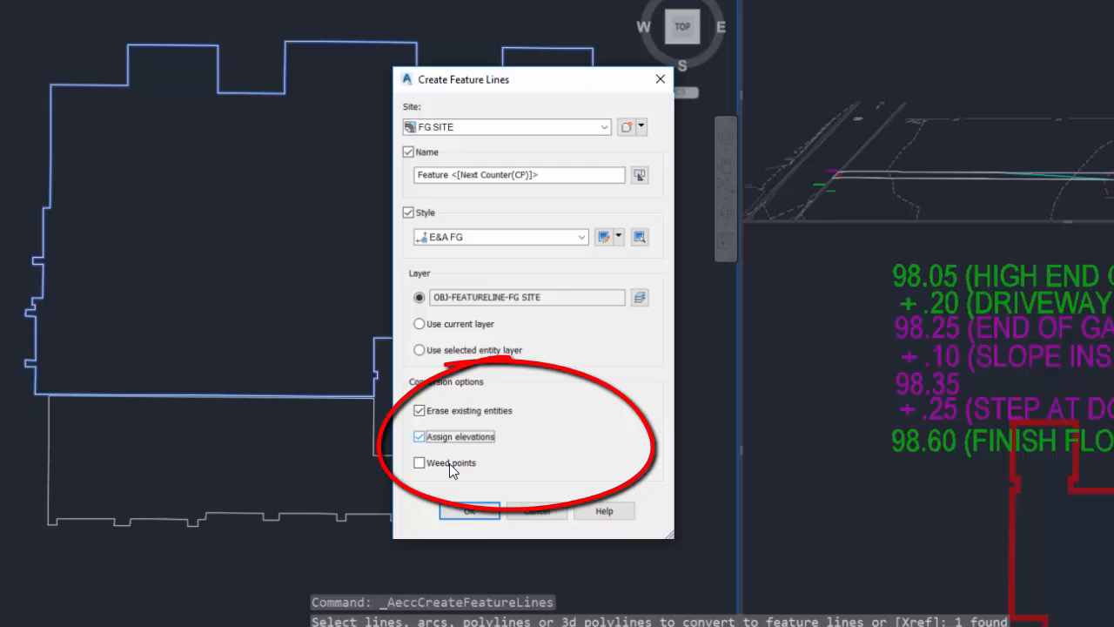
click(485, 516)
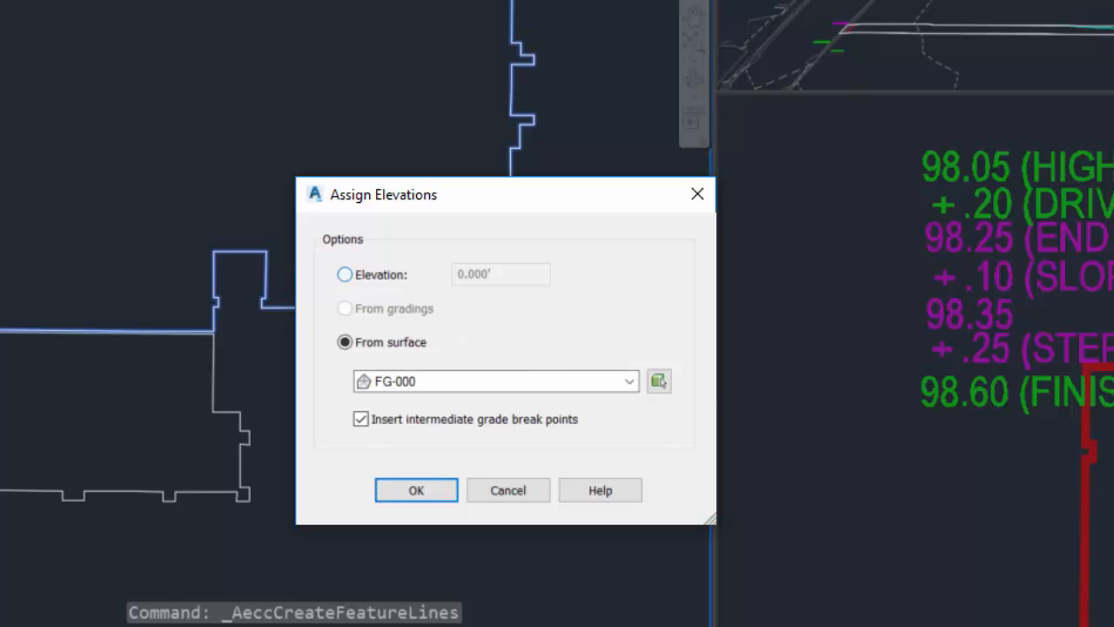
Assign the fixed elevation 1398.60 to the main building pad and create its feature line.
click(344, 274)
drag(505, 268, 428, 268)
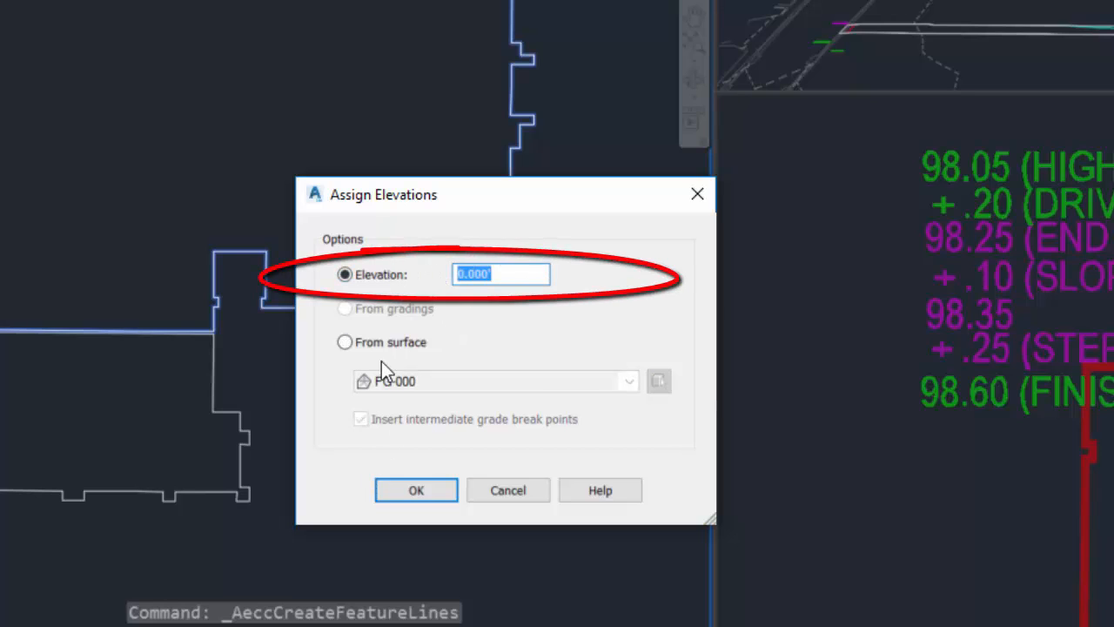
click(344, 342)
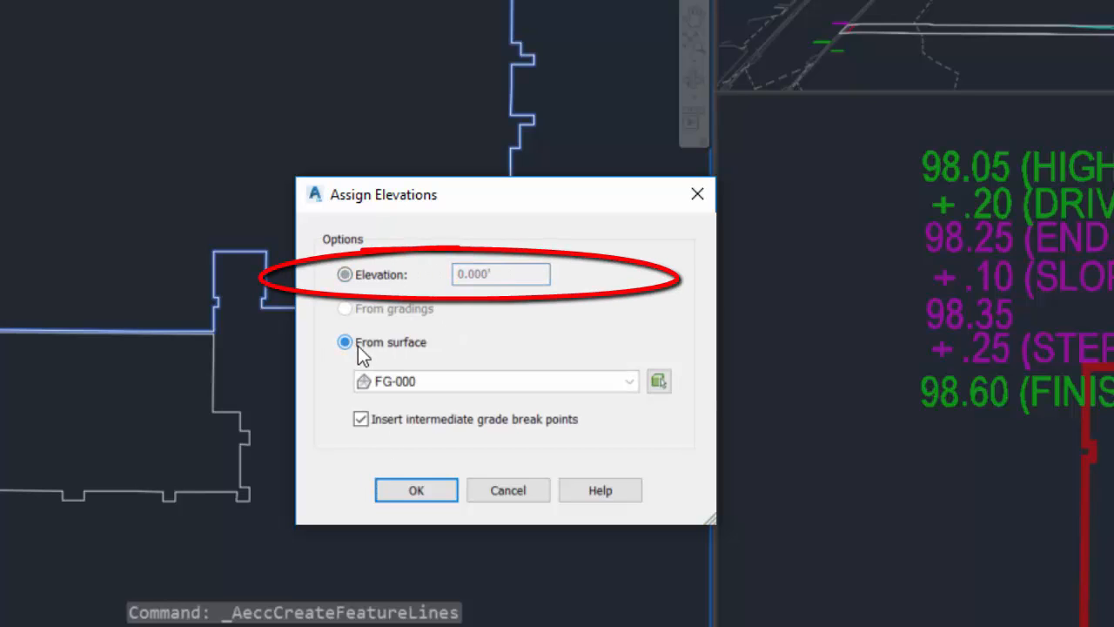
click(445, 383)
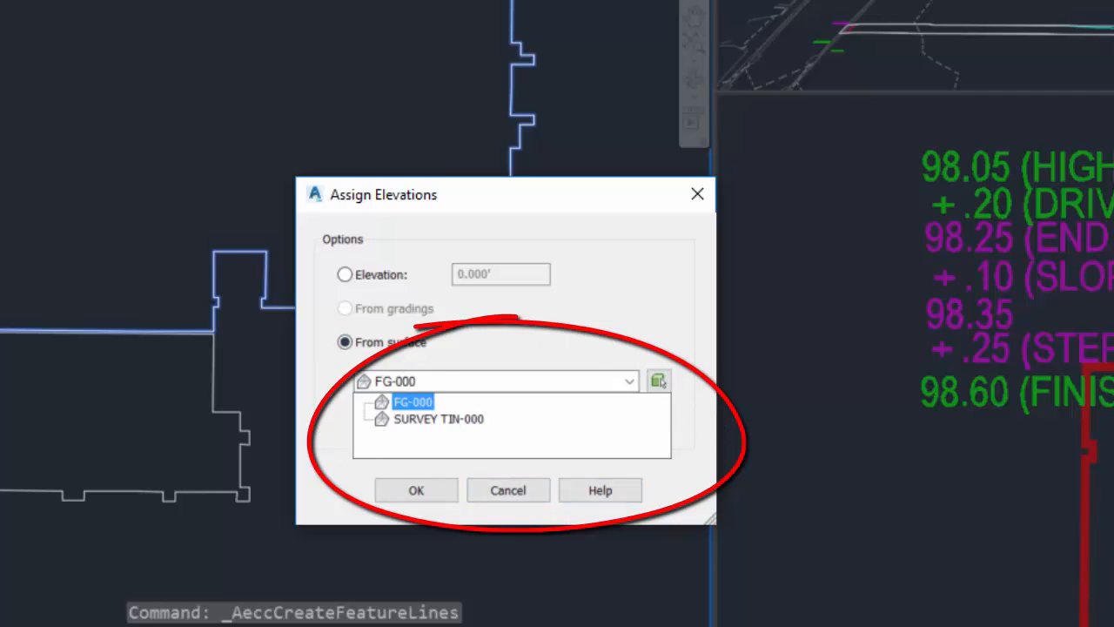
click(412, 401)
click(359, 276)
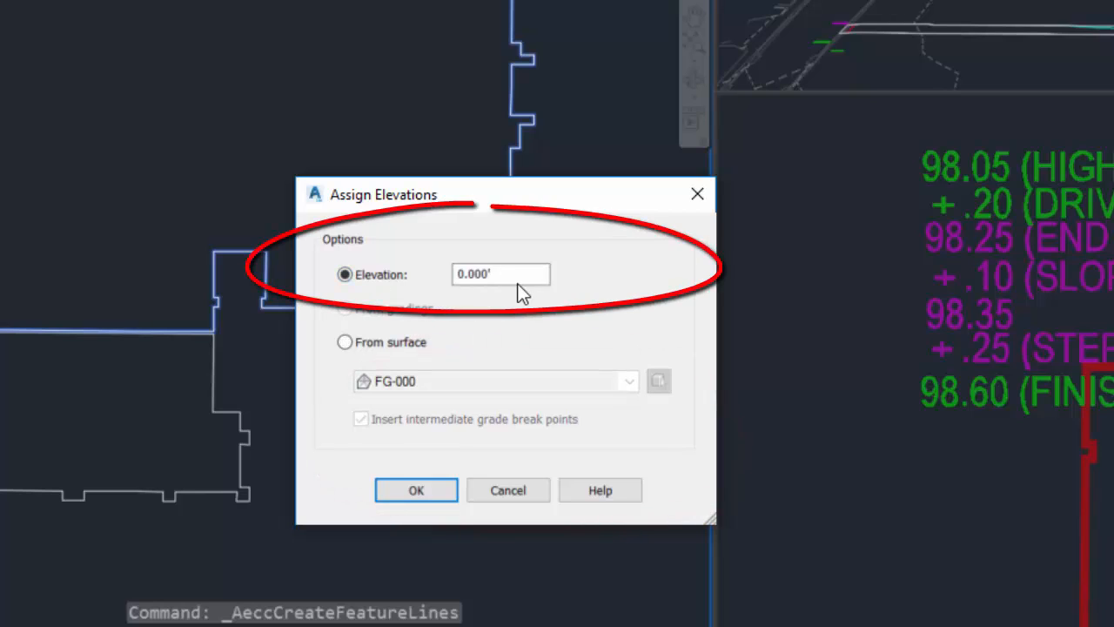
double_click(464, 277)
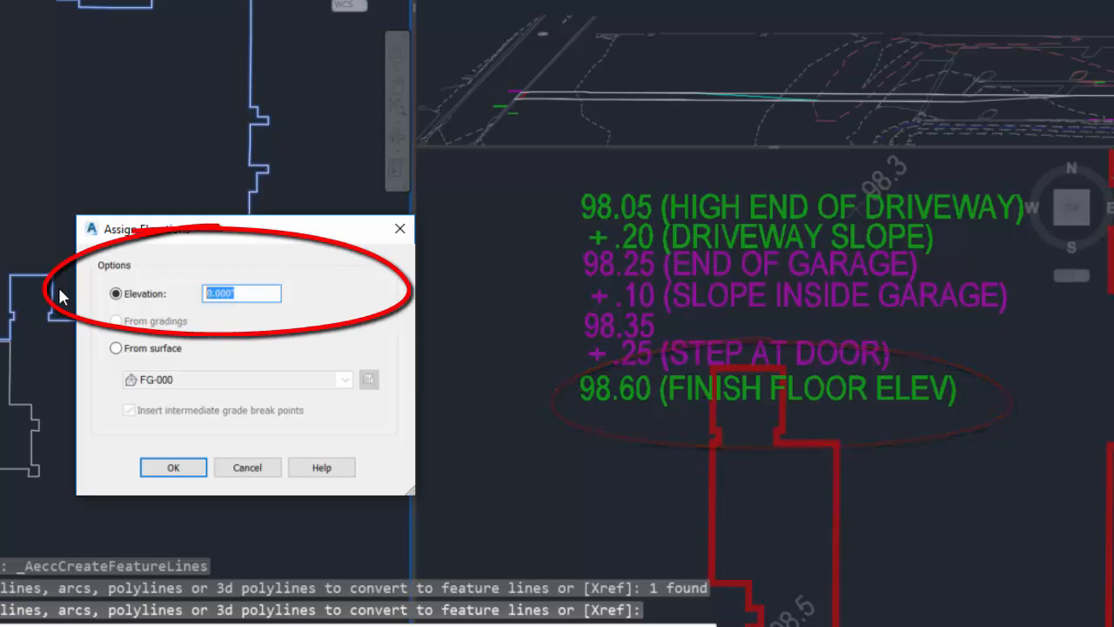
text(1398.60)
key(Return)
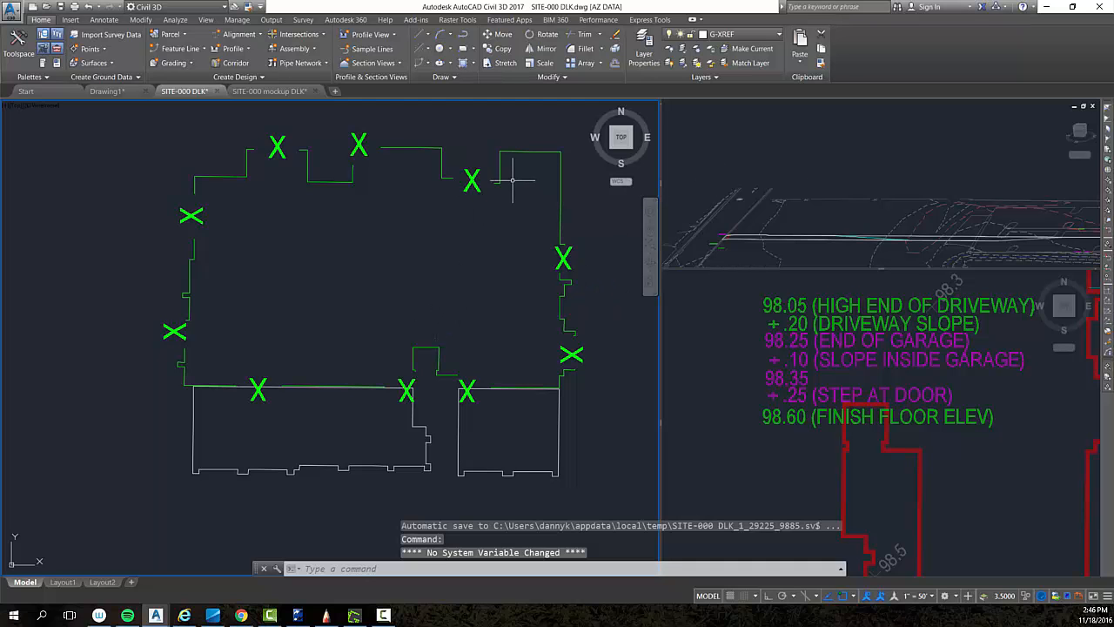
Query the coordinates of an endpoint on the pad feature line's northeastern projection with ID to check its elevation.
text(ID)
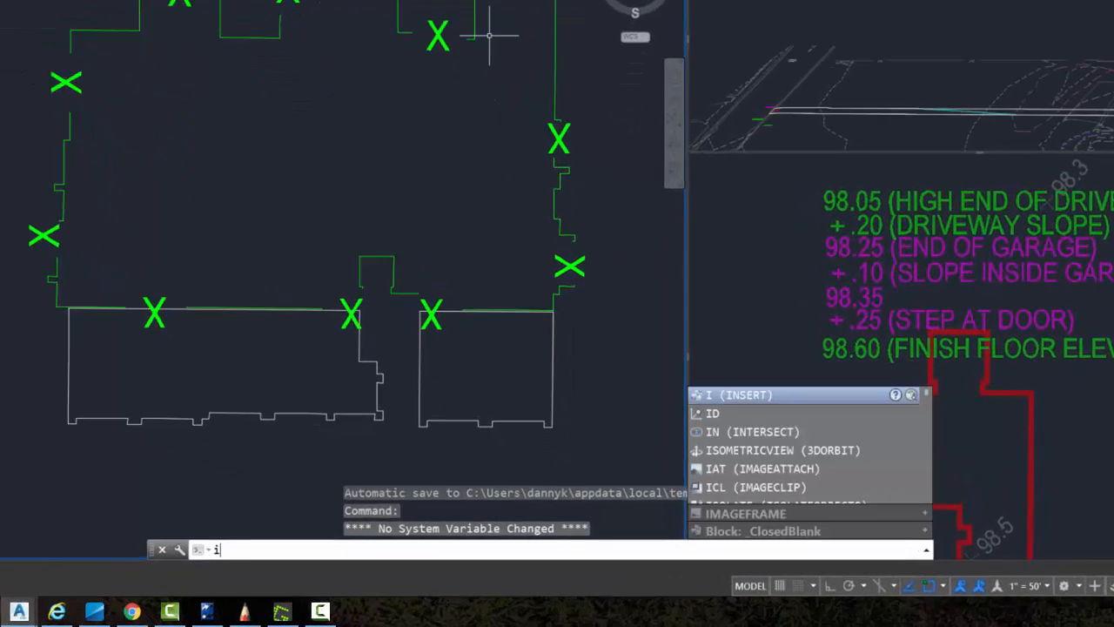
key(Return)
text(end)
key(Return)
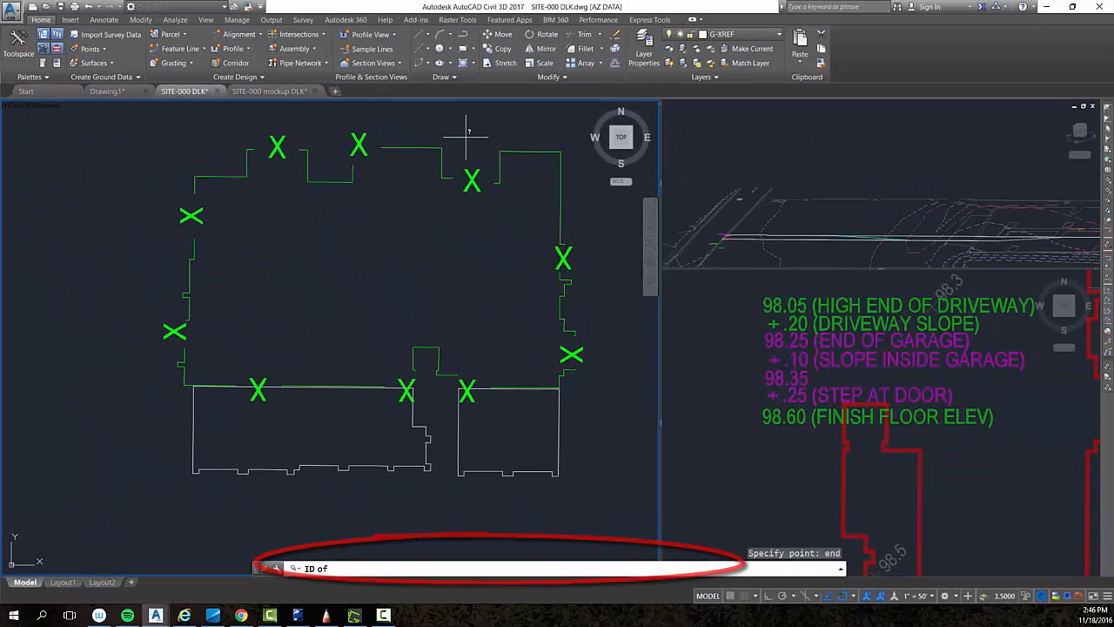
click(498, 149)
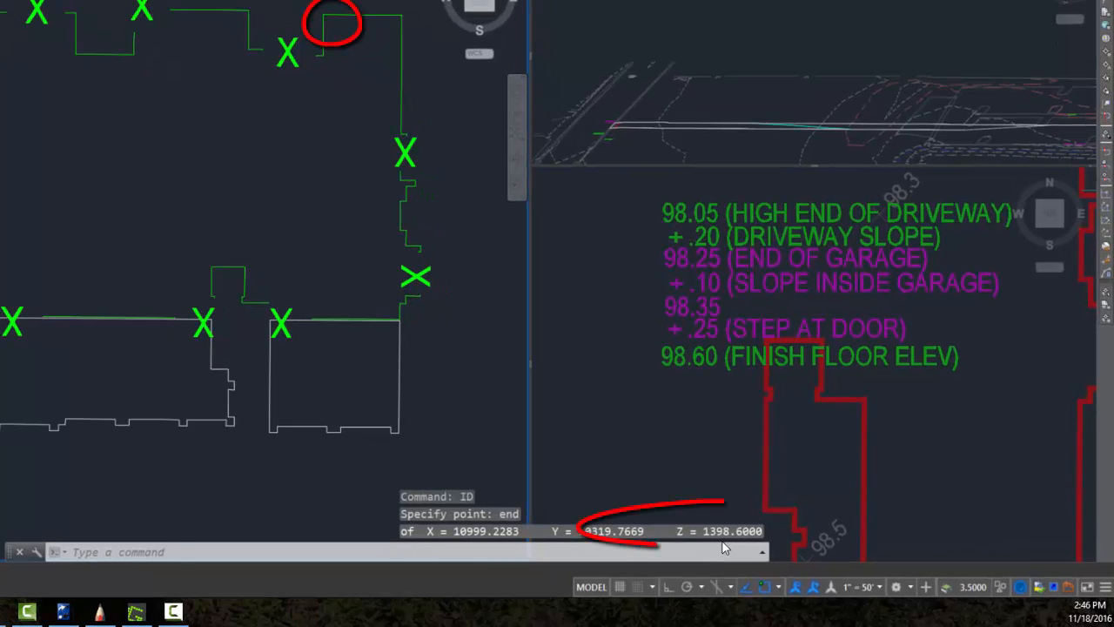
click(436, 300)
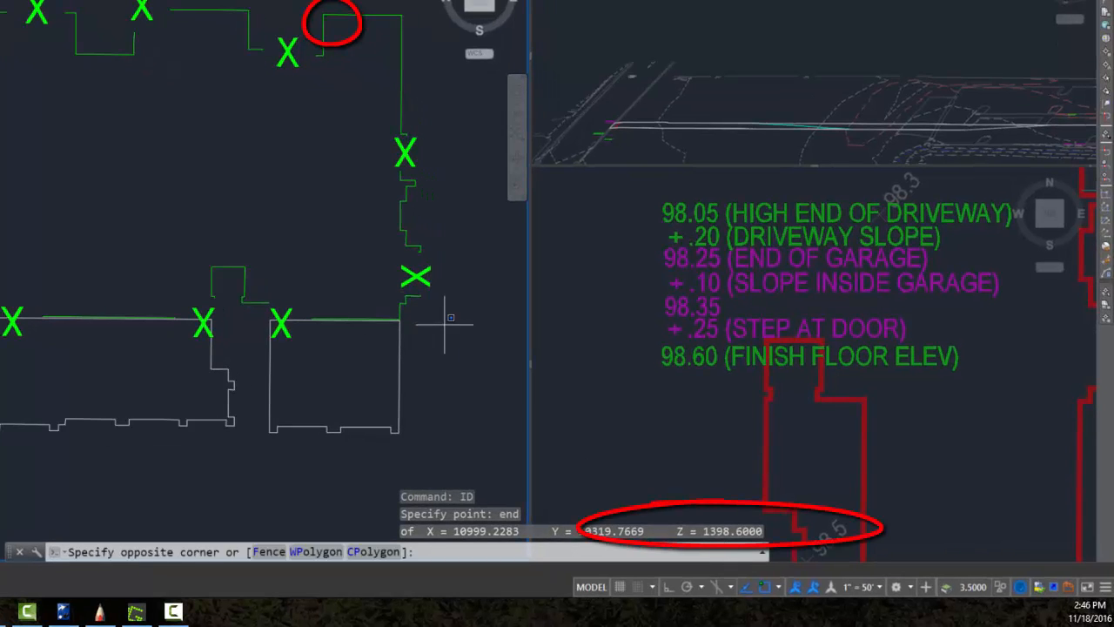
key(Escape)
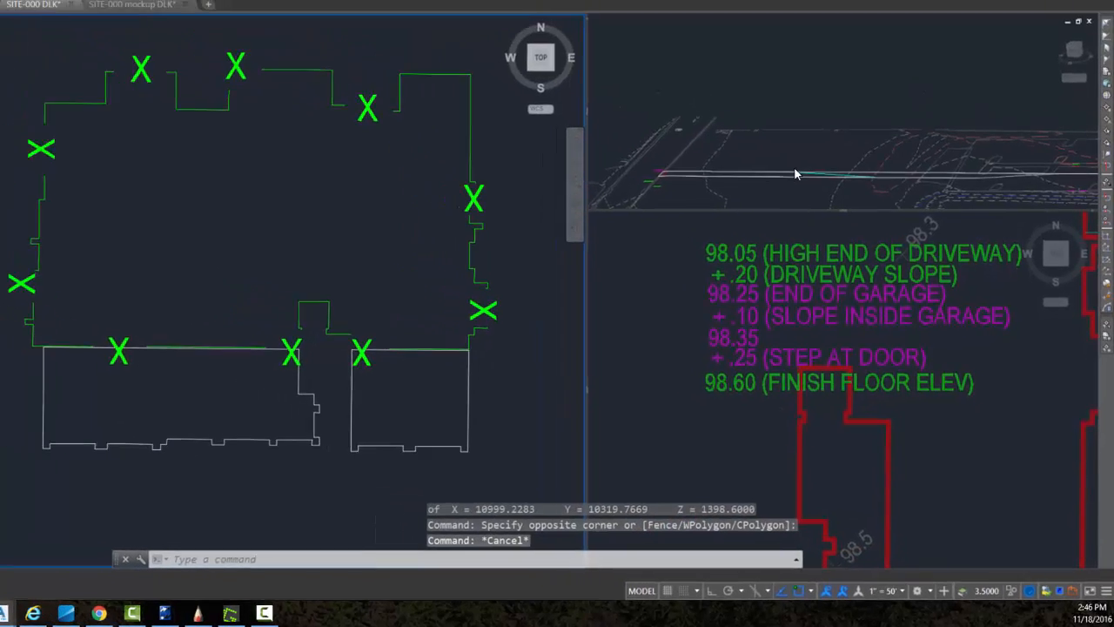
Locate the new building pad feature line in the upper 3D viewport and frame it there.
click(770, 67)
scroll(842, 184, down, 5)
middle_drag(833, 180, 1001, 183)
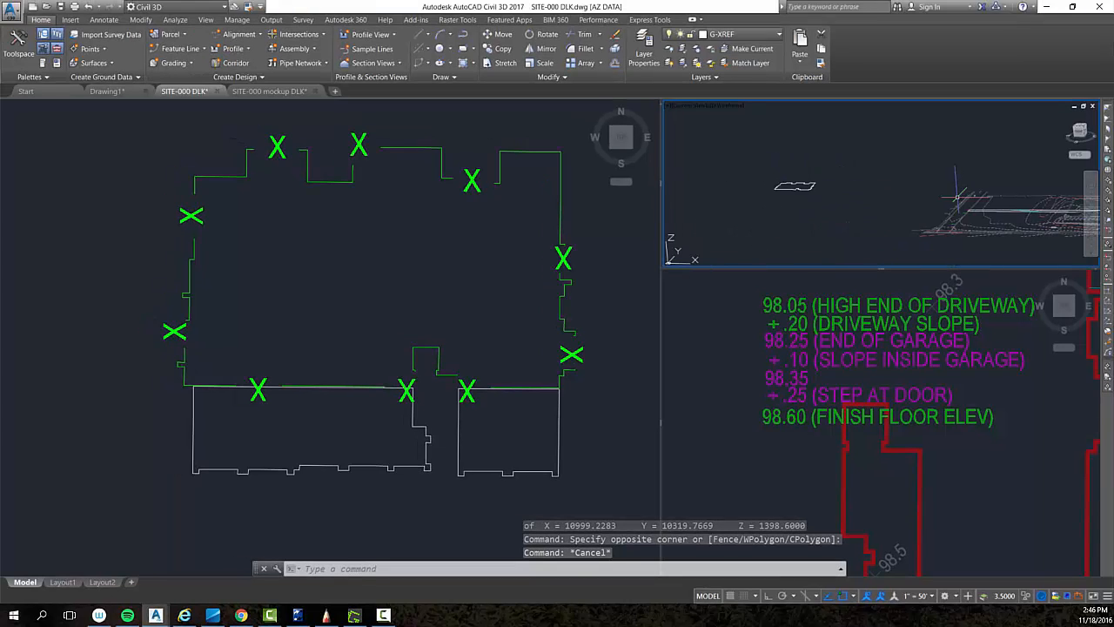
scroll(834, 196, up, 5)
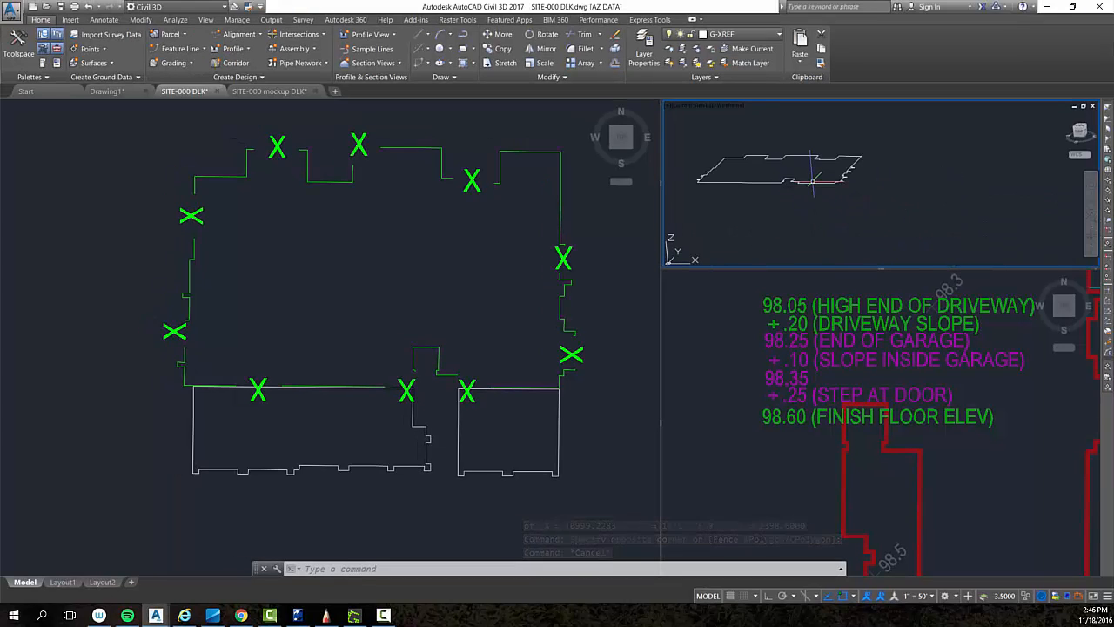
middle_drag(812, 182, 883, 184)
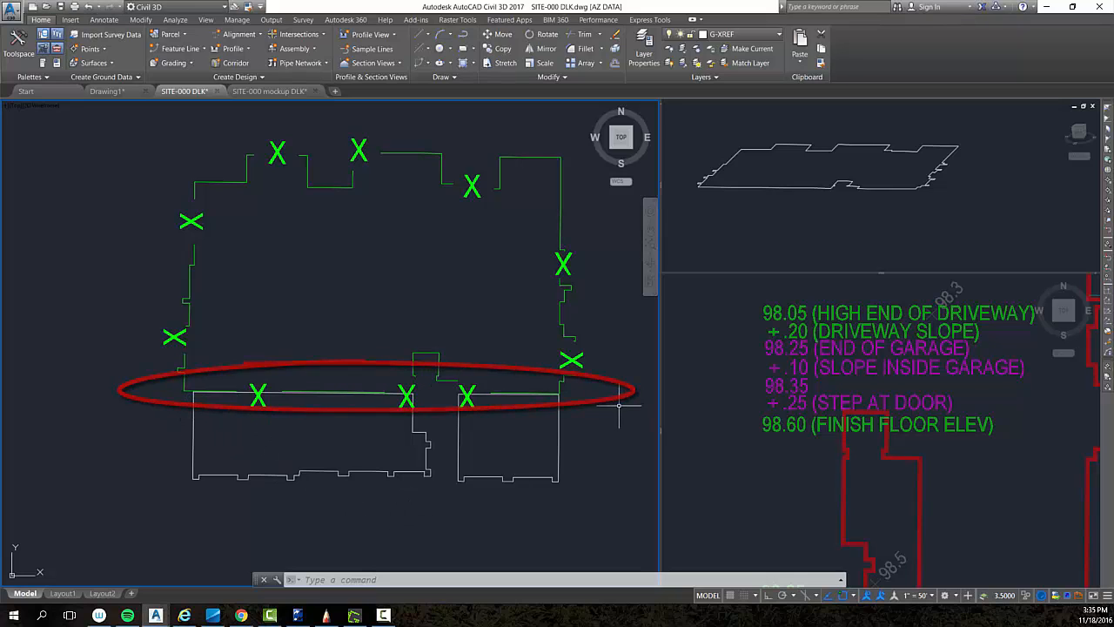
Draw a polyline from the northwest corner of the western garage pad to the northeast corner of the eastern garage pad.
scroll(574, 389, up, 5)
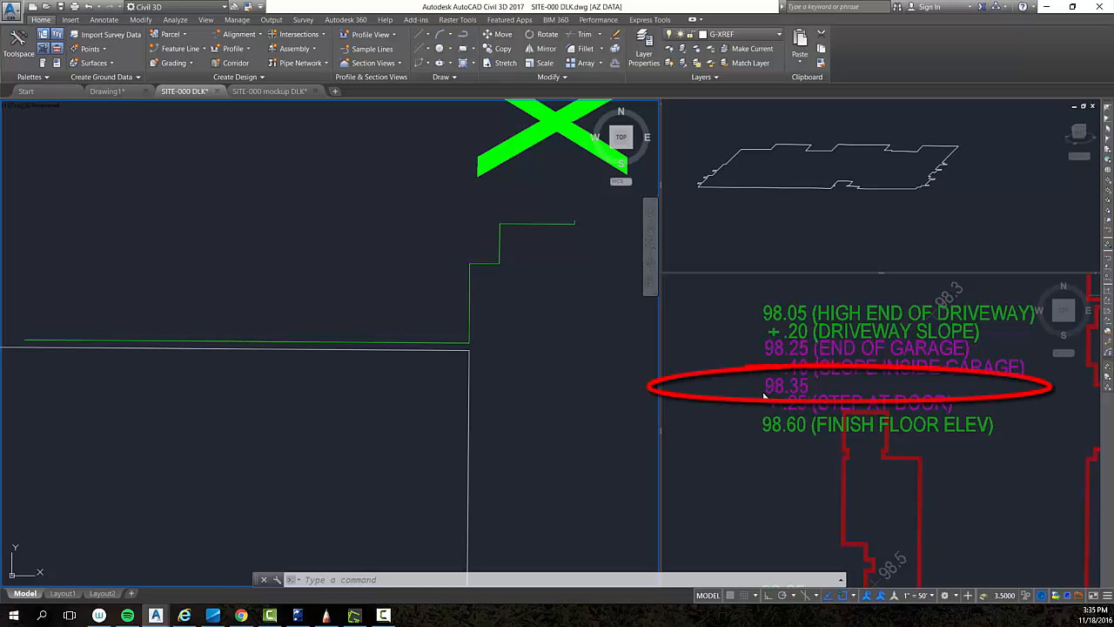
scroll(430, 398, down, 5)
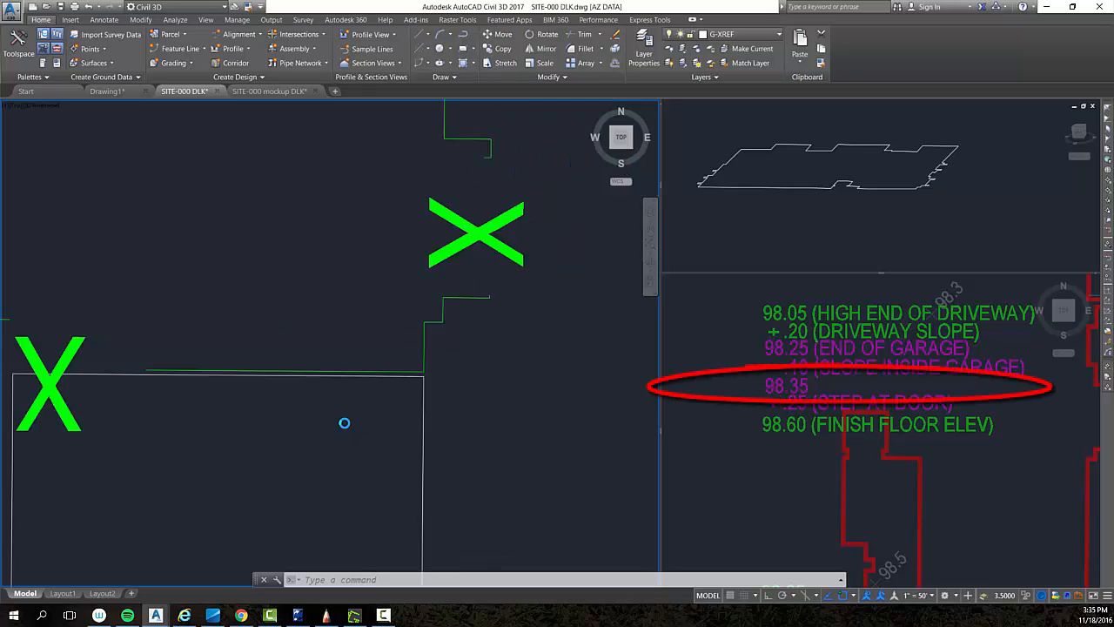
scroll(237, 439, up, 2)
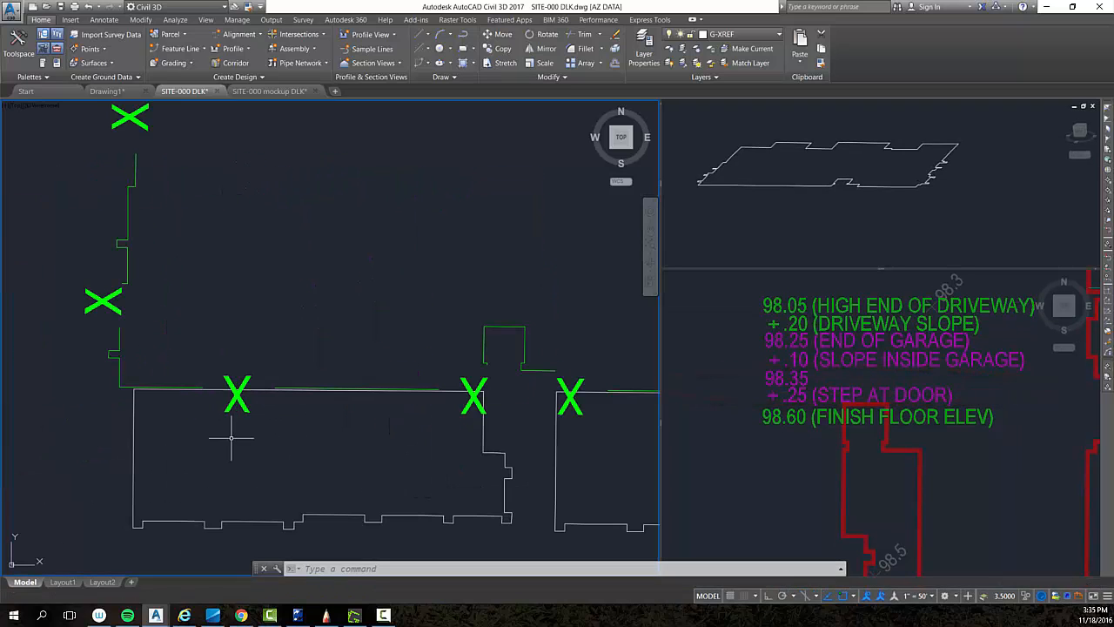
text(pl)
key(Return)
text(end)
key(Return)
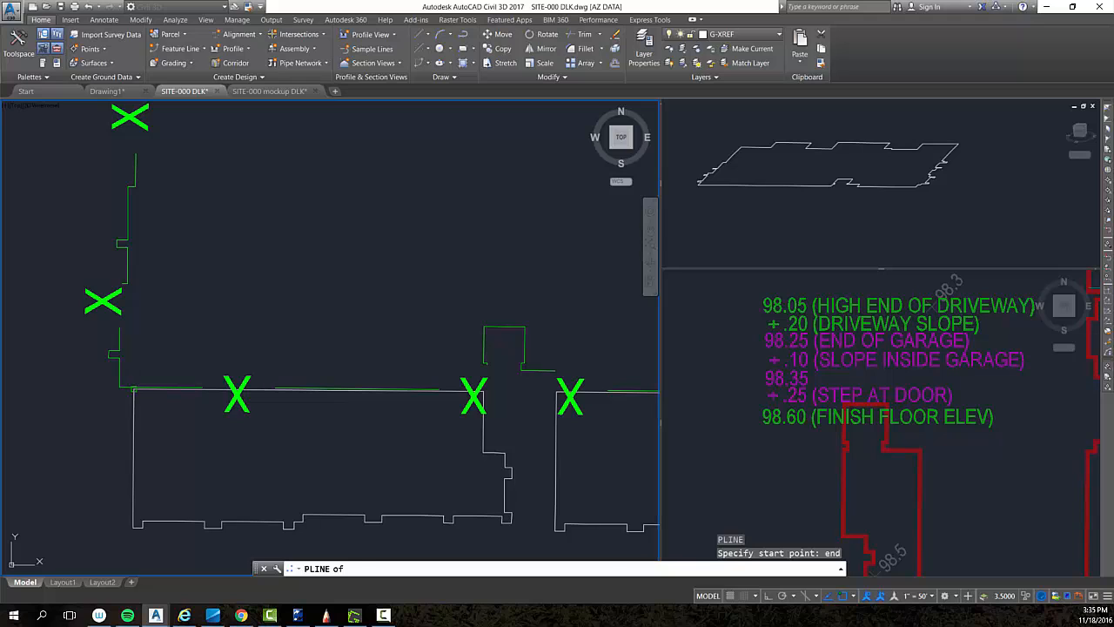
click(133, 389)
middle_drag(328, 419, 181, 406)
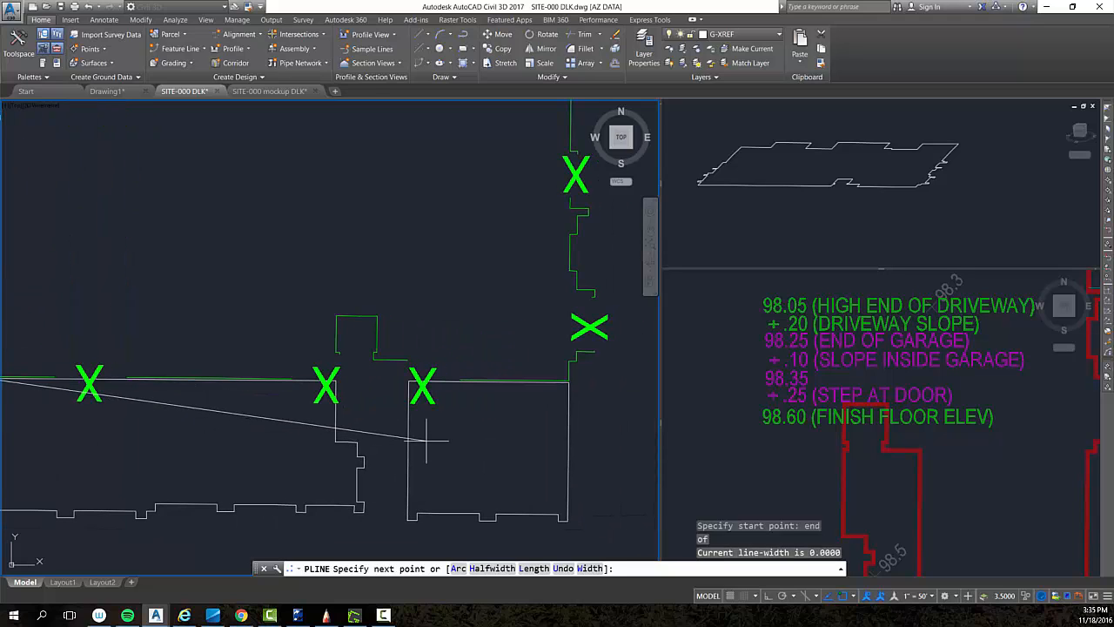
text(end)
key(Return)
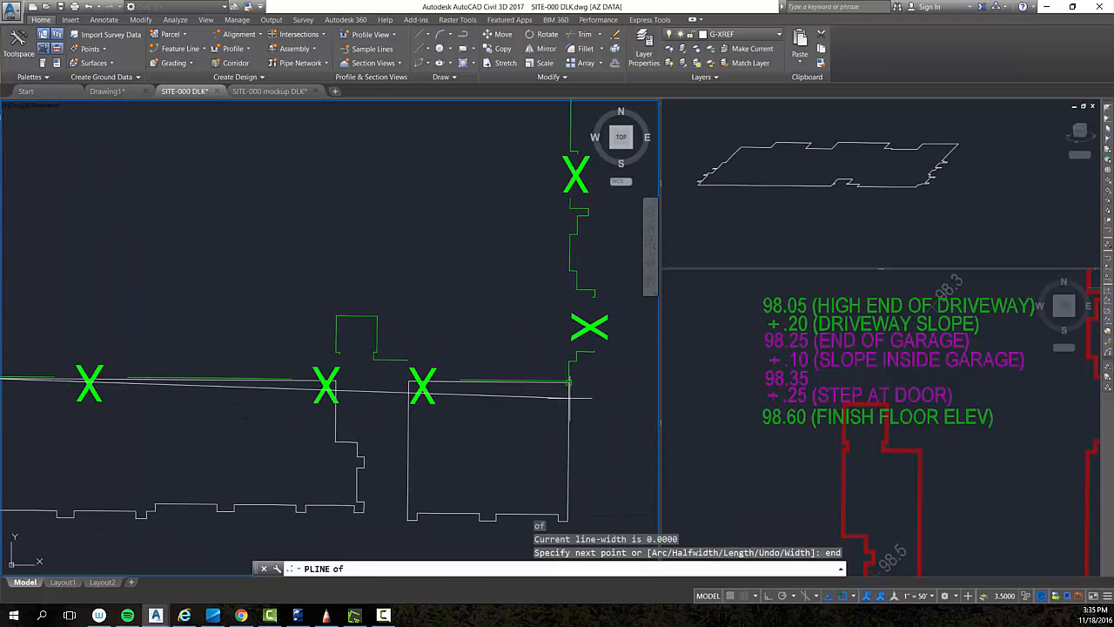
click(567, 381)
key(Return)
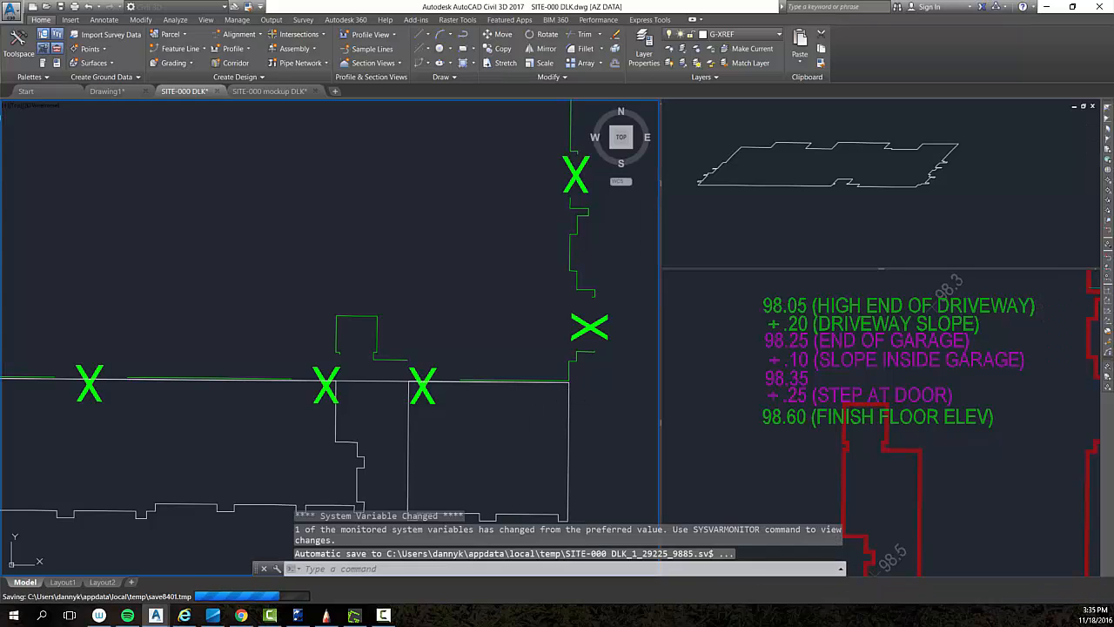
Draw a straight north-south polyline east of the building and garage pads, reaching beyond the garages' southern edge.
key(Return)
scroll(547, 420, down, 1)
middle_drag(599, 405, 550, 407)
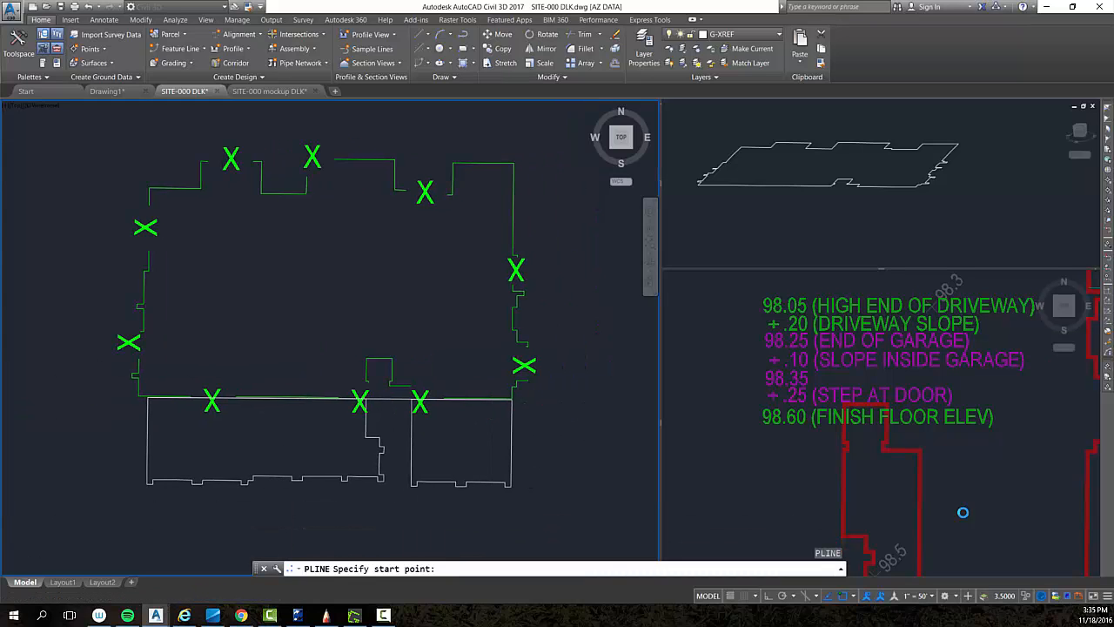
click(592, 320)
click(587, 546)
key(Return)
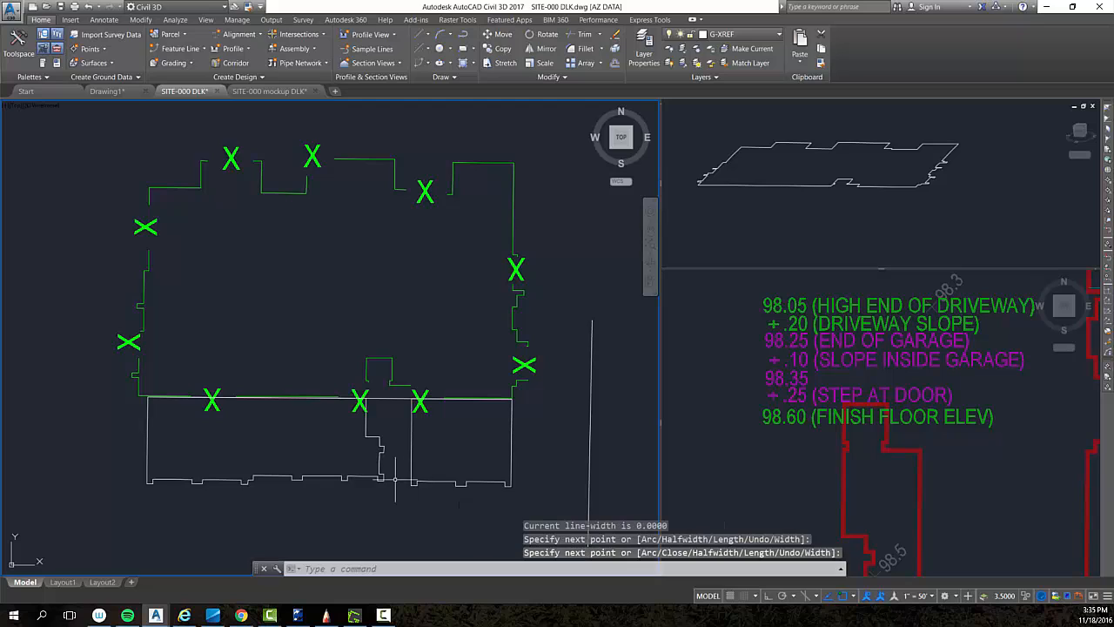
Draw a matching north-south polyline west of the building and garage pads.
text(pl)
key(Return)
click(91, 313)
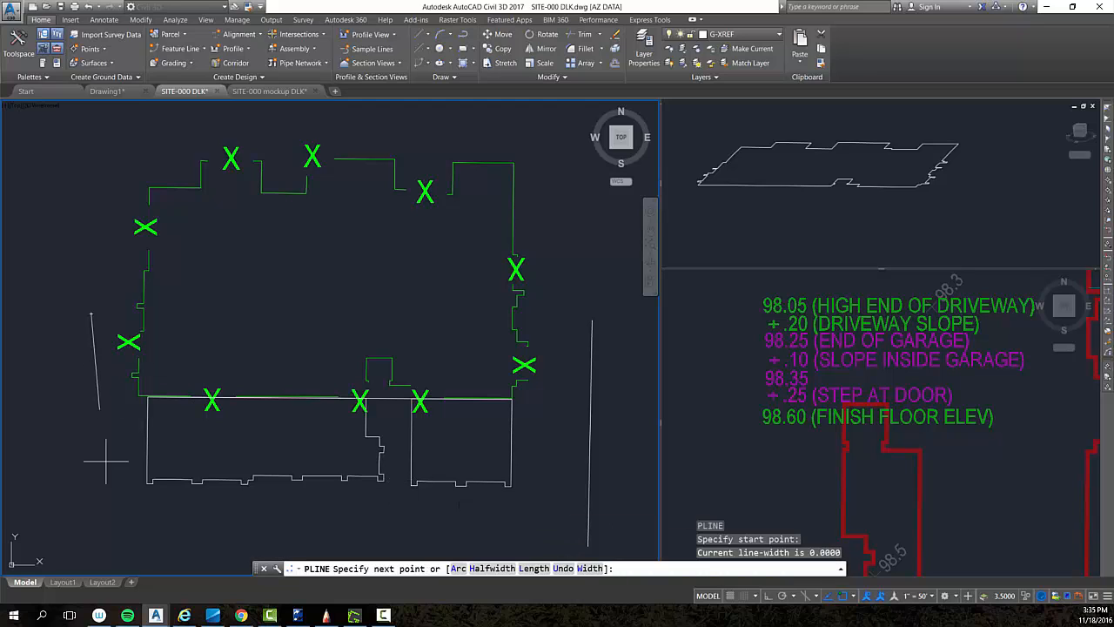
click(91, 536)
key(Return)
key(Escape)
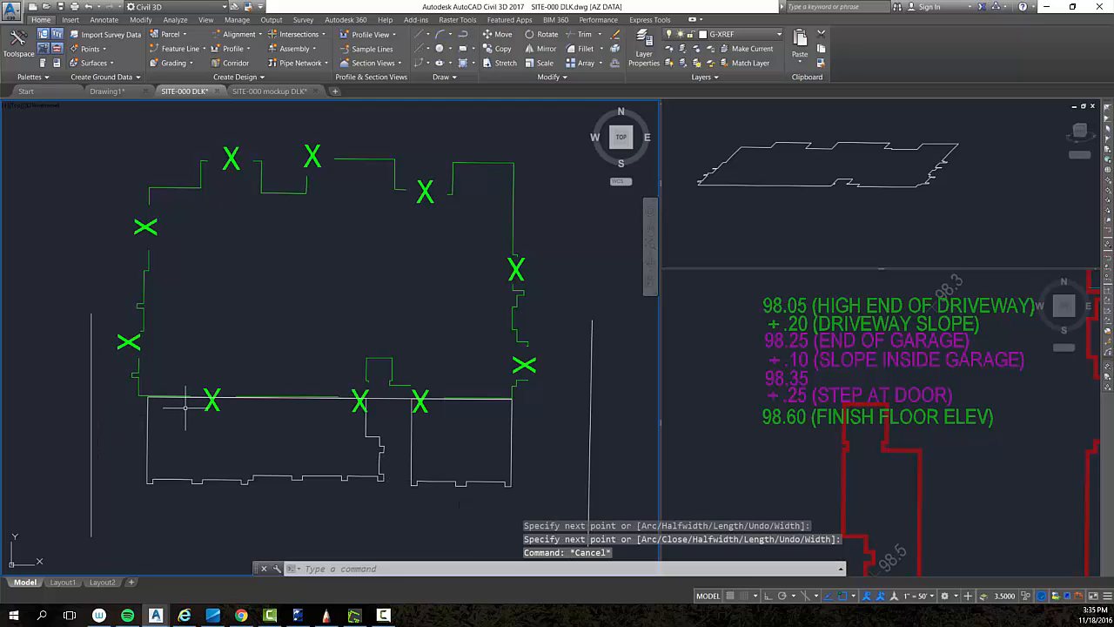
Extend both ends of the garage edge polyline to the north-south polylines east and west of the pads.
text(ex)
key(Return)
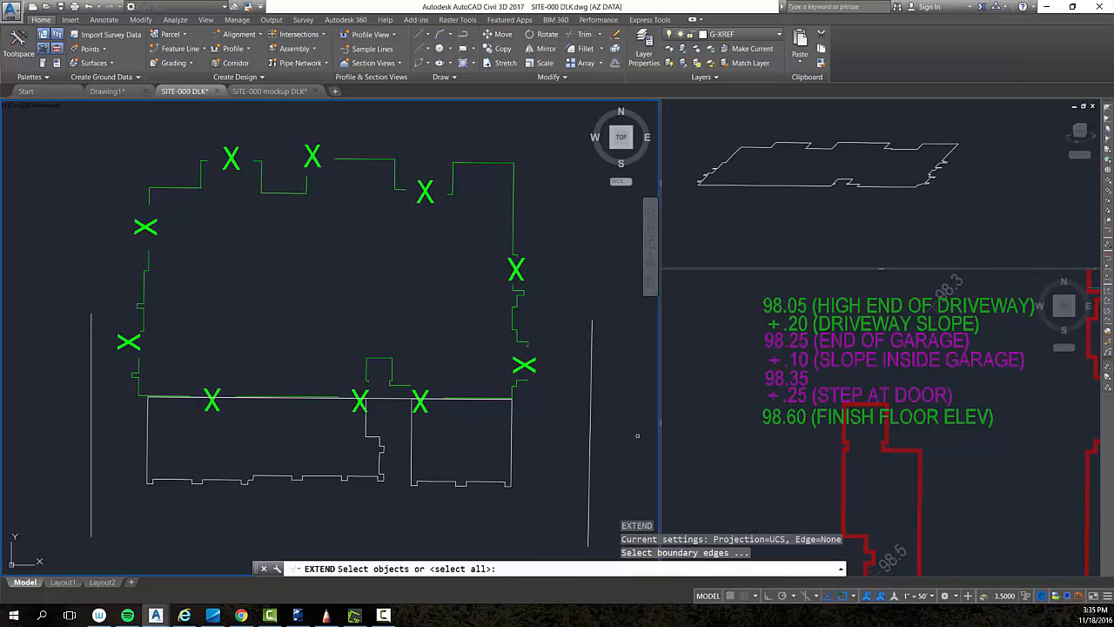
click(616, 424)
click(557, 461)
click(106, 315)
click(18, 536)
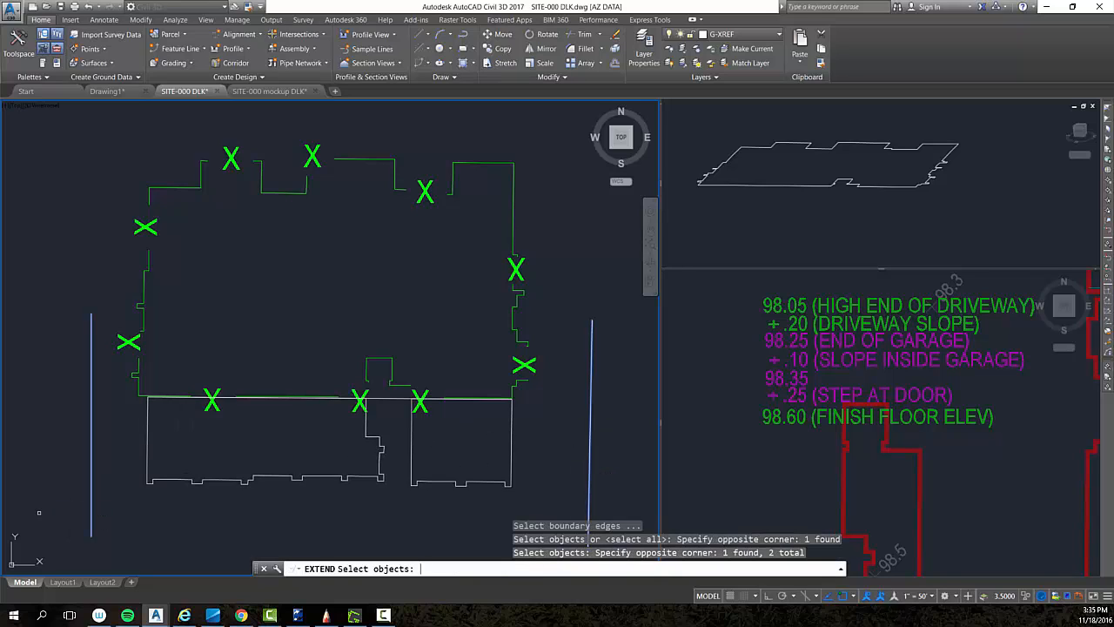
key(Return)
click(171, 402)
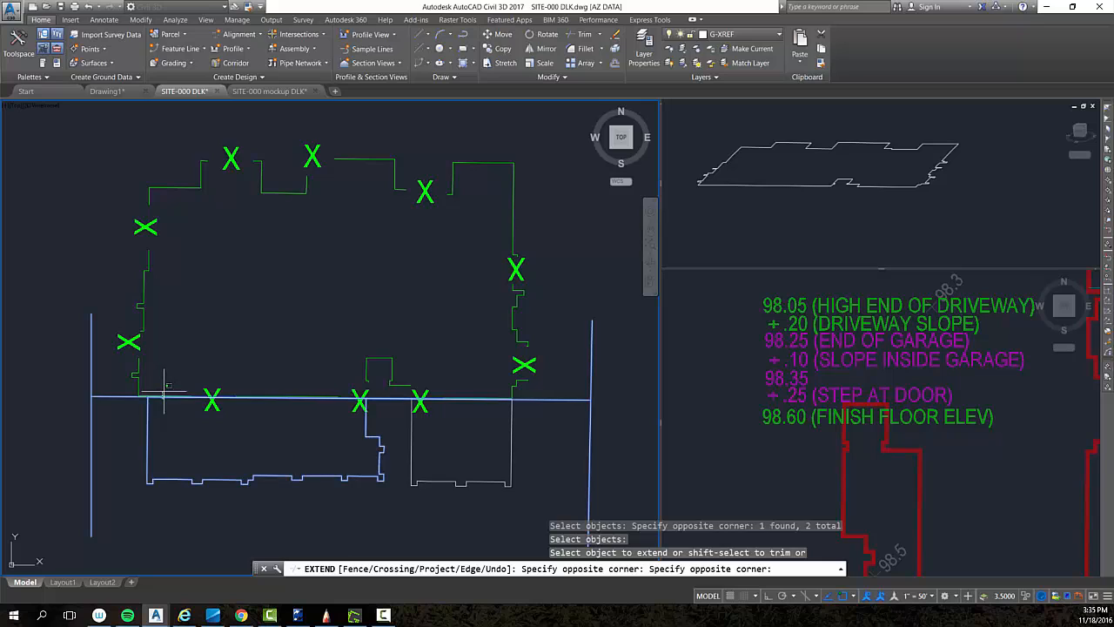
click(164, 391)
click(174, 398)
click(511, 405)
click(510, 407)
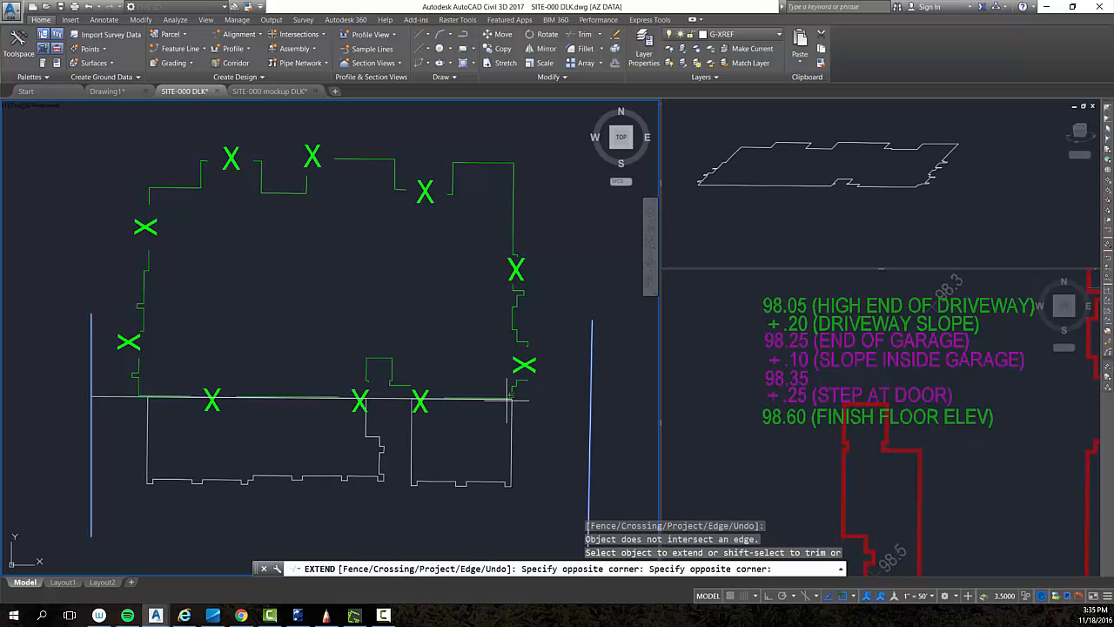
click(504, 399)
key(Return)
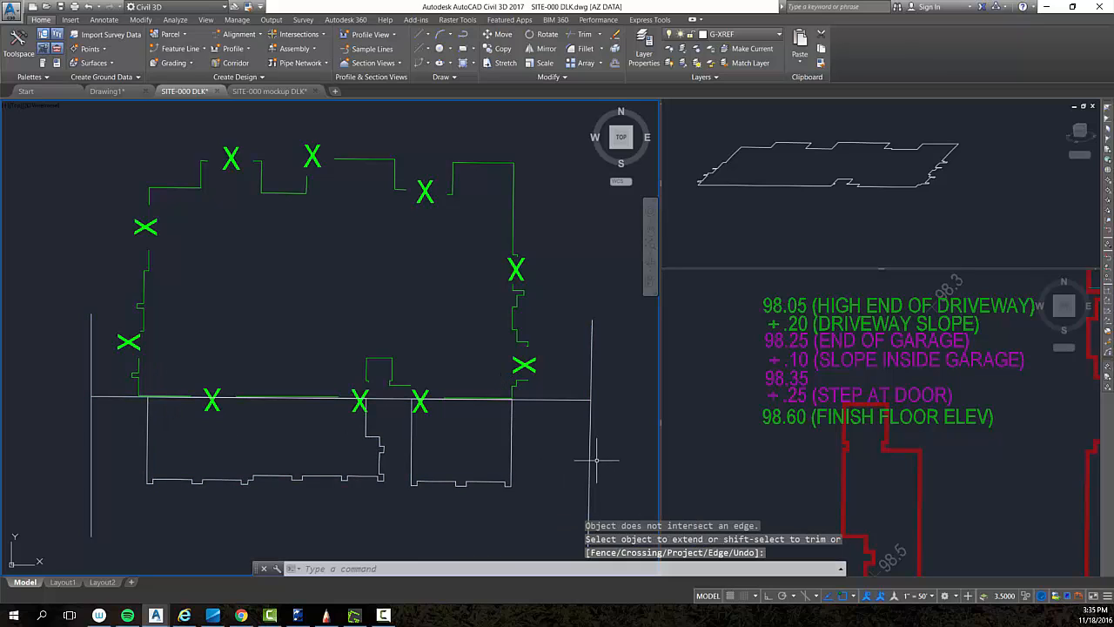
Erase the two north-south polylines used as extension boundaries on either side of the pads.
key(Escape)
click(599, 461)
click(575, 466)
click(139, 515)
click(75, 531)
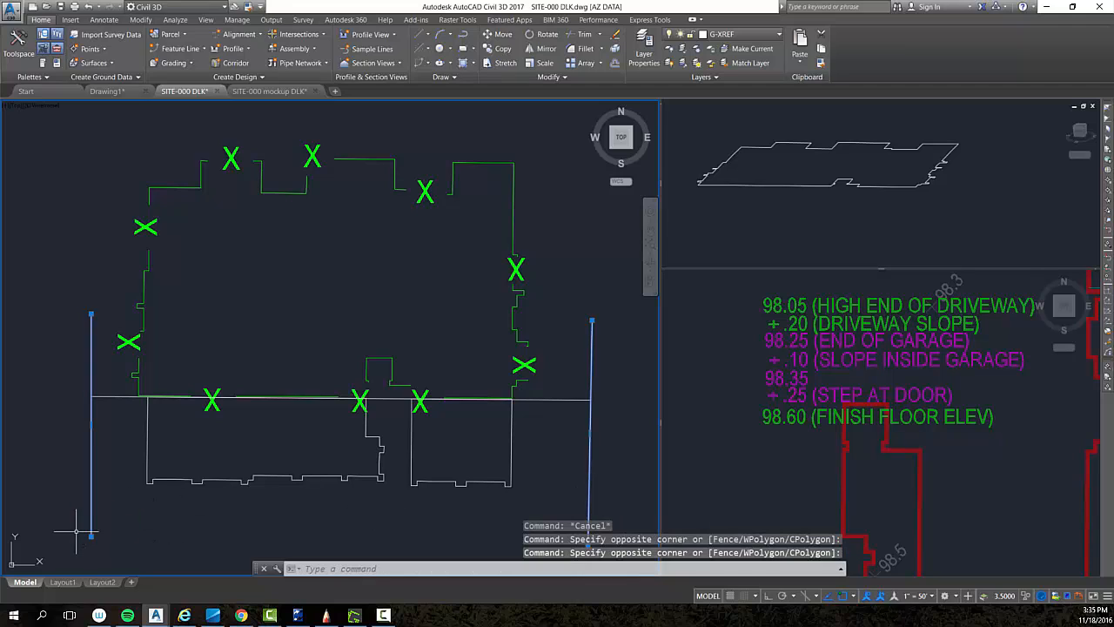
text(e)
key(Return)
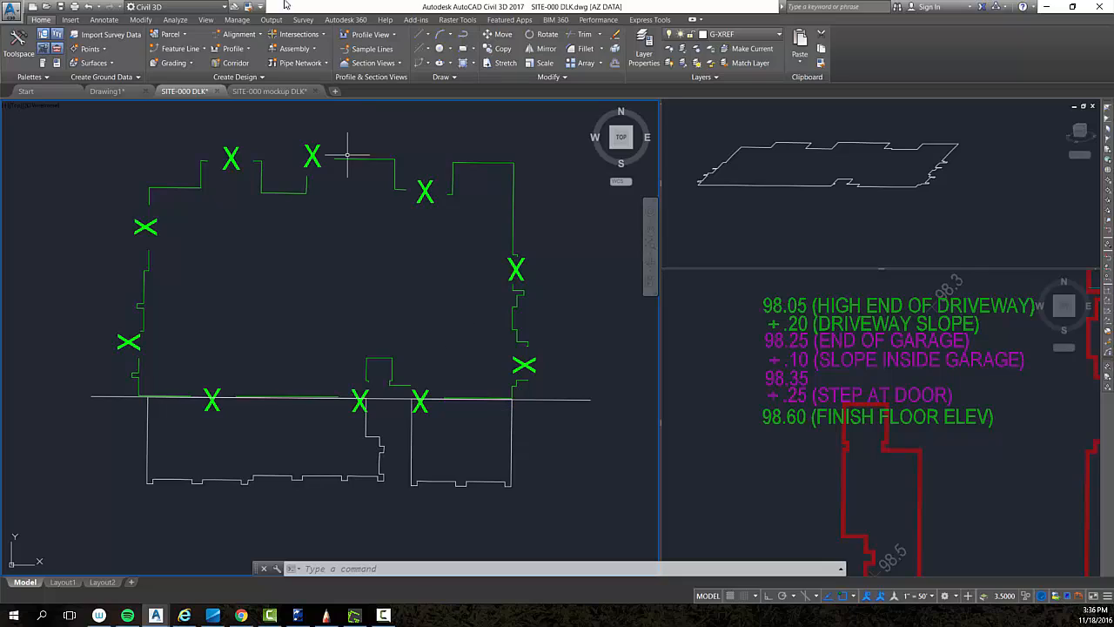
Start creating a feature line from the extended garage edge polyline.
click(187, 49)
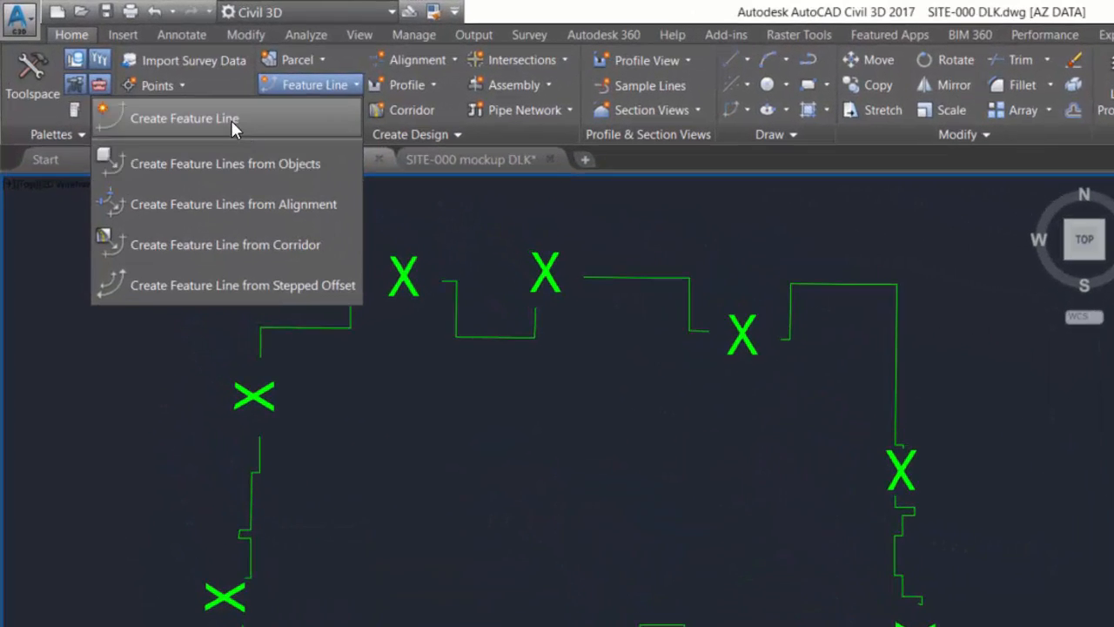
click(225, 163)
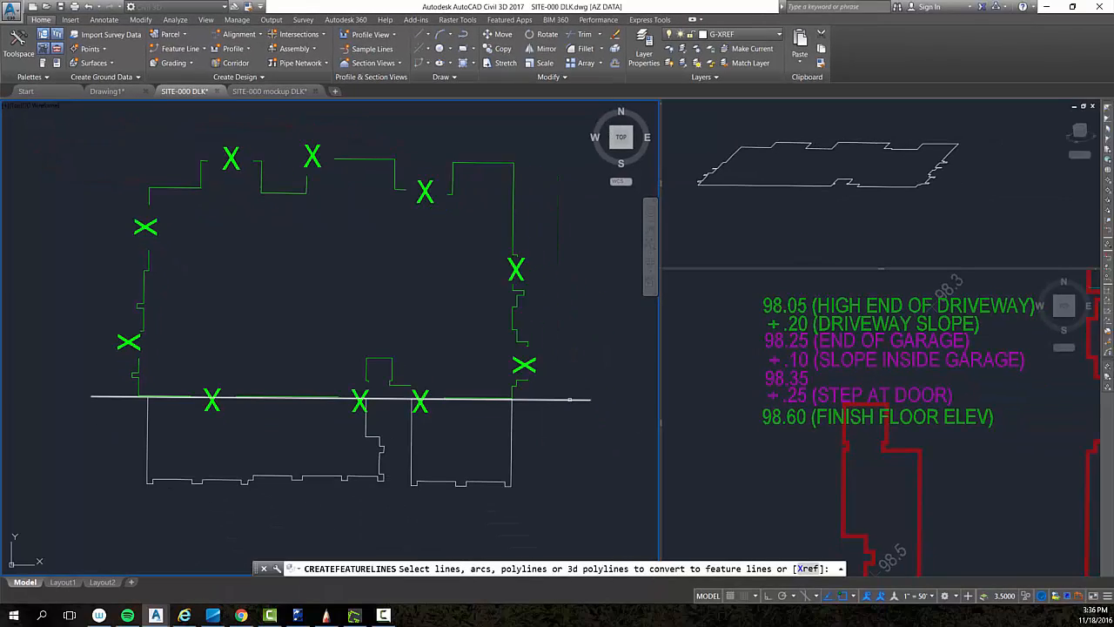
click(570, 400)
key(Return)
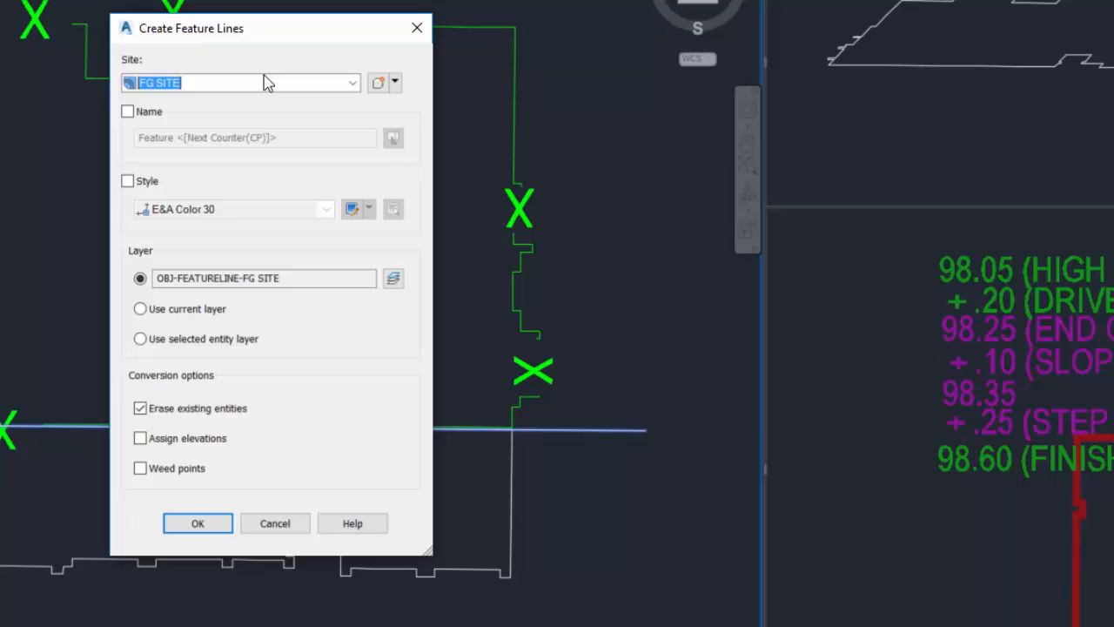
Create a new site named GARAGE with the description GARAGE SLOPE for the feature line.
click(352, 84)
click(354, 83)
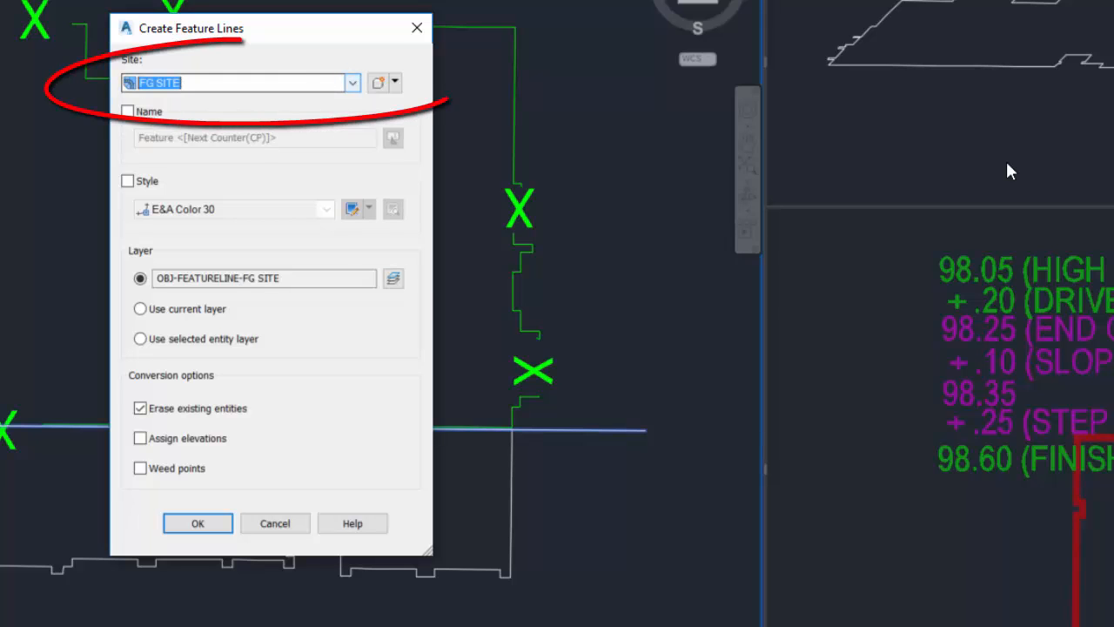
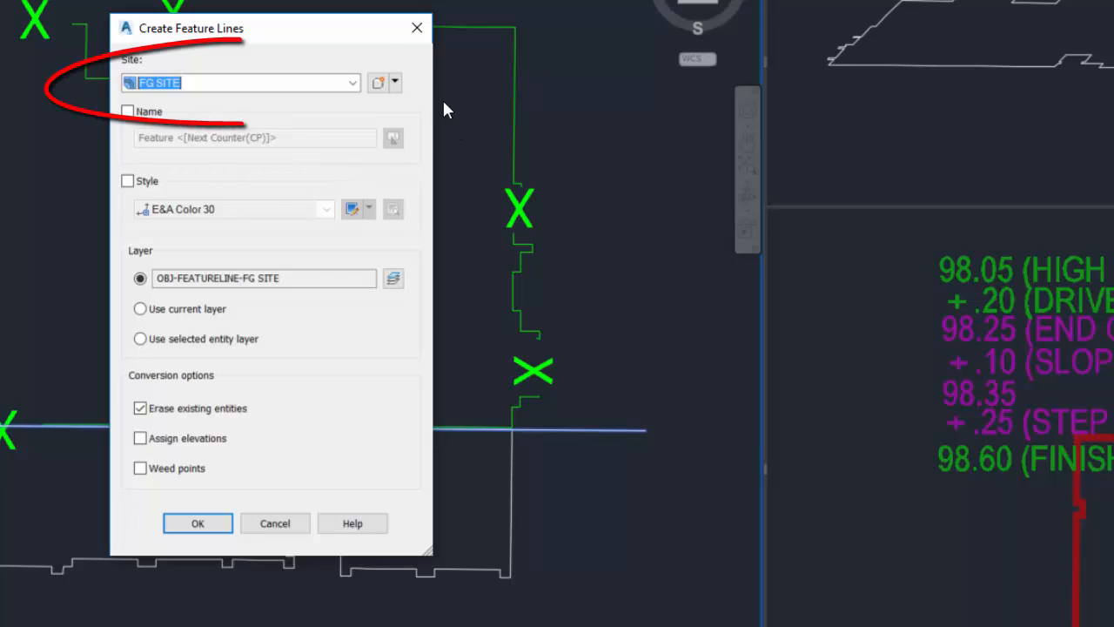
click(378, 83)
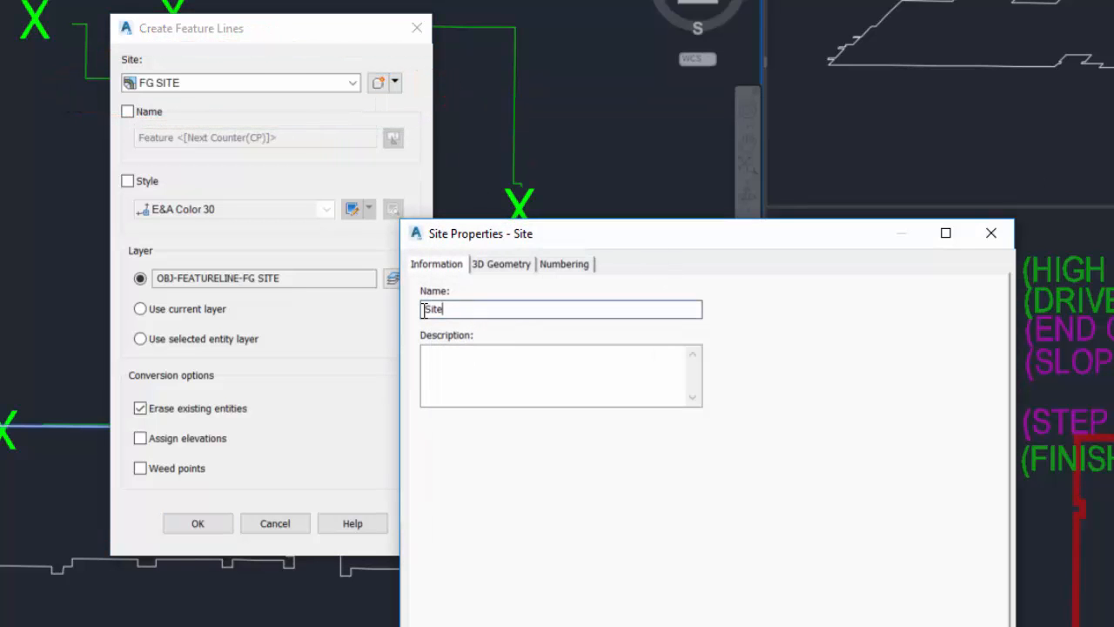
key(BackSpace)
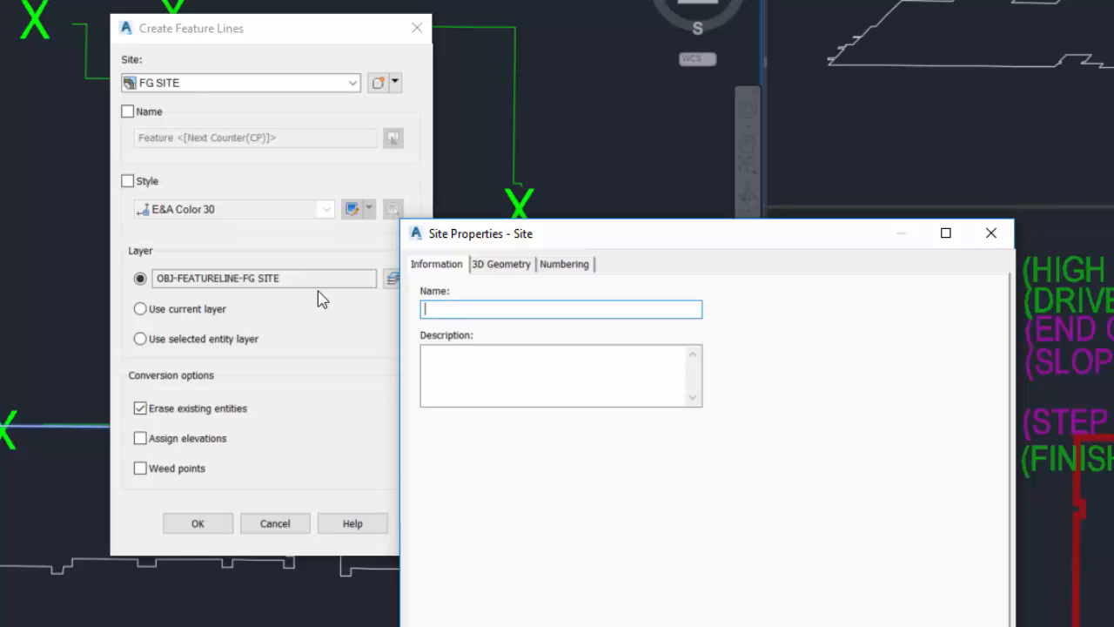
mouse_move(729, 234)
mouse_down()
mouse_move(525, 173)
mouse_move(426, 109)
mouse_up()
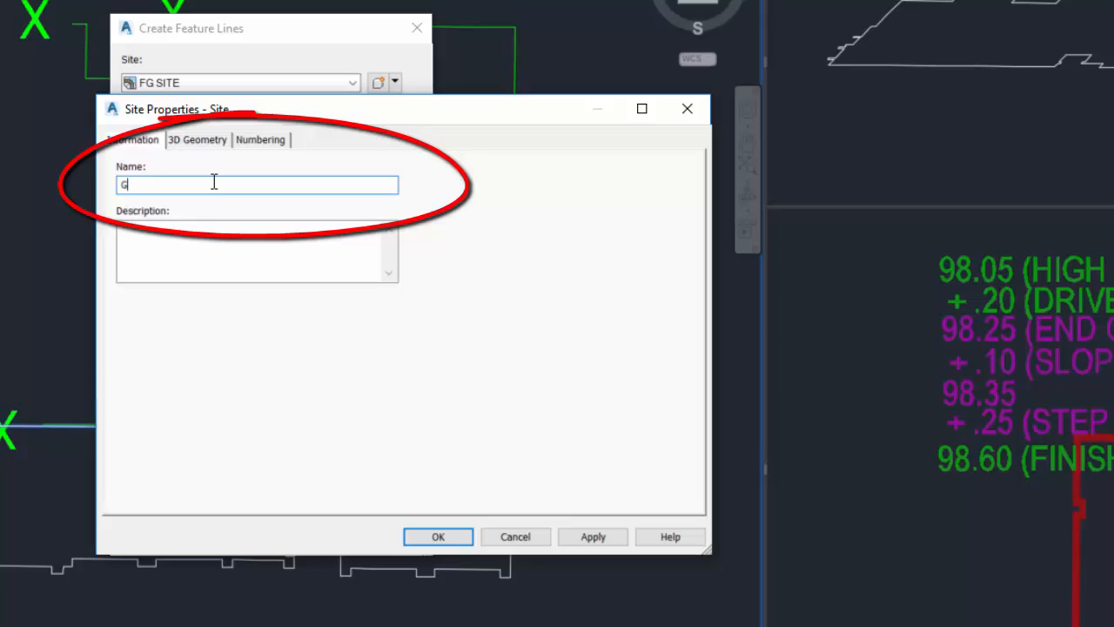
text(GARAGE)
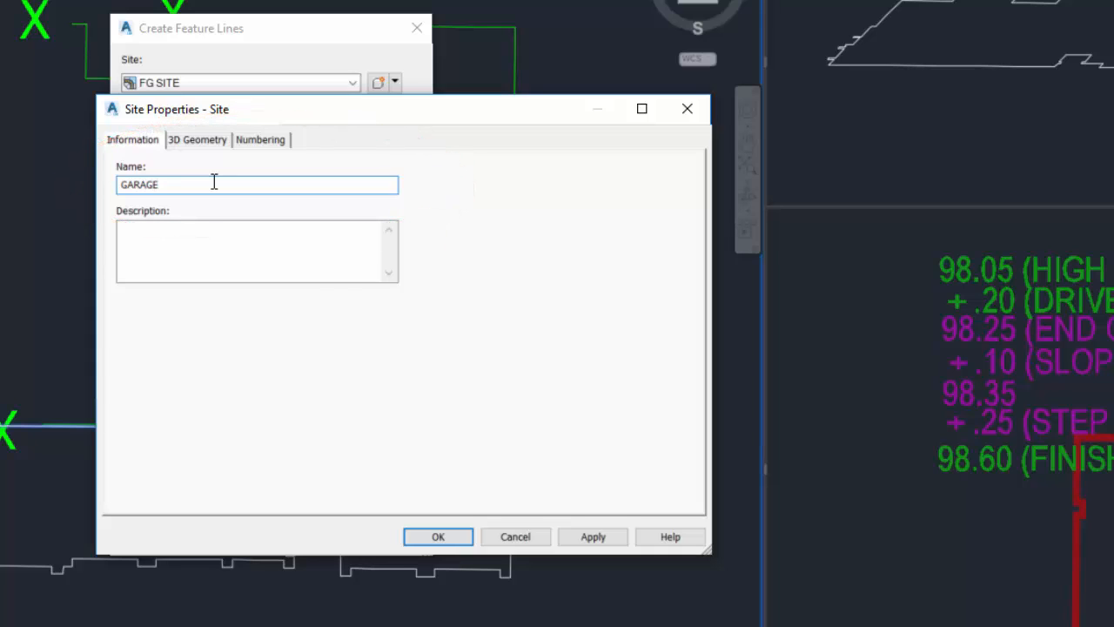
click(254, 241)
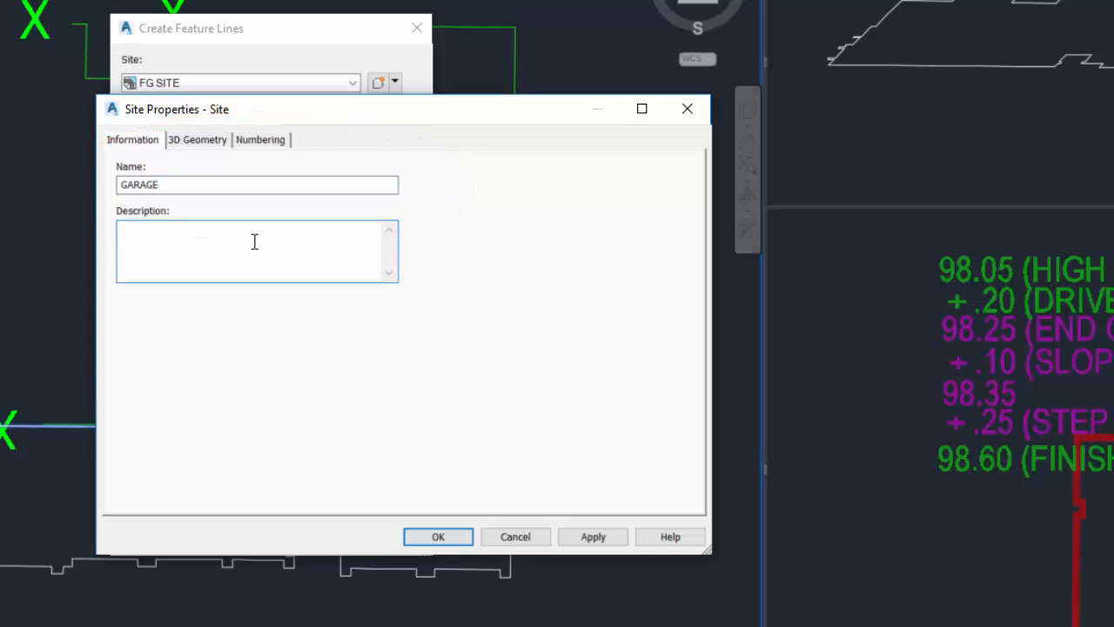
text(GARAGE SLOPE)
click(440, 536)
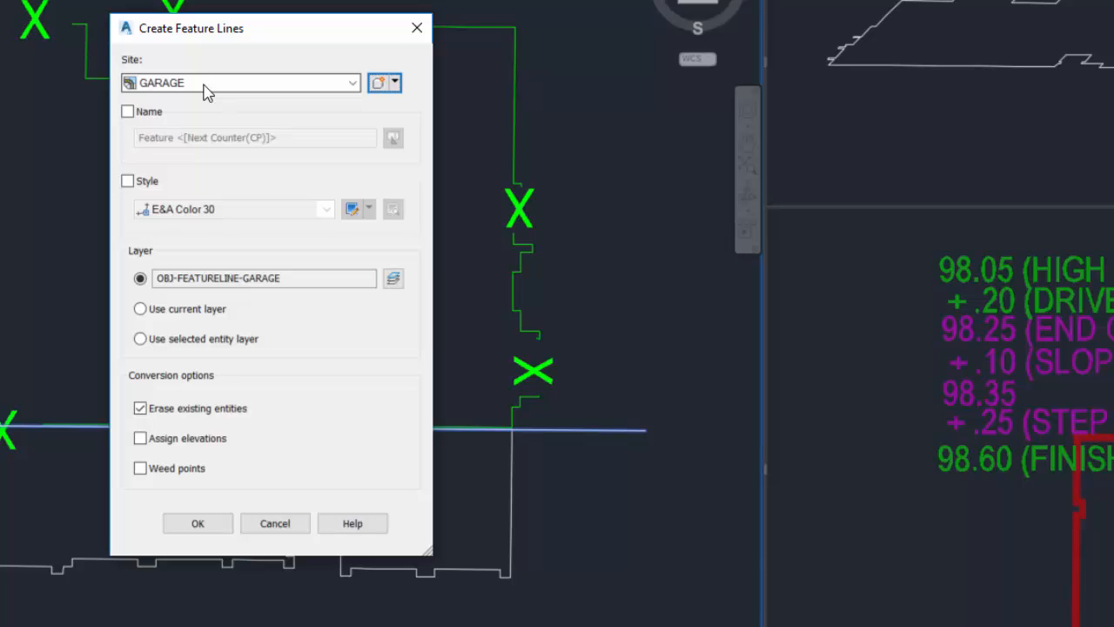
Enable the feature line's name, apply the E&A Color 30 style, and choose to assign elevations during conversion.
click(127, 112)
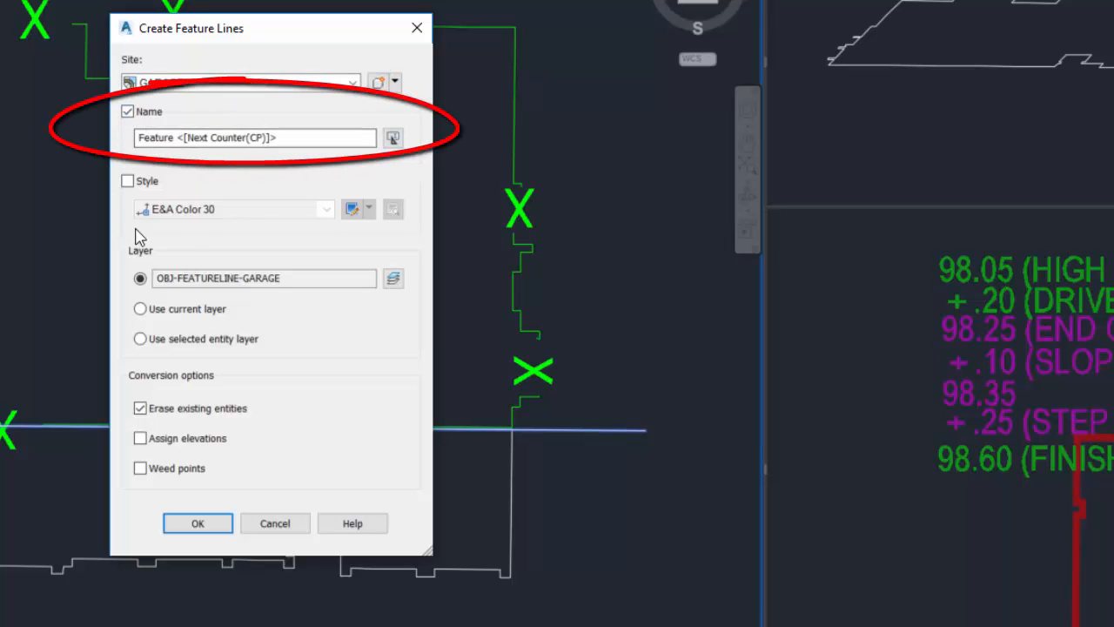
click(127, 181)
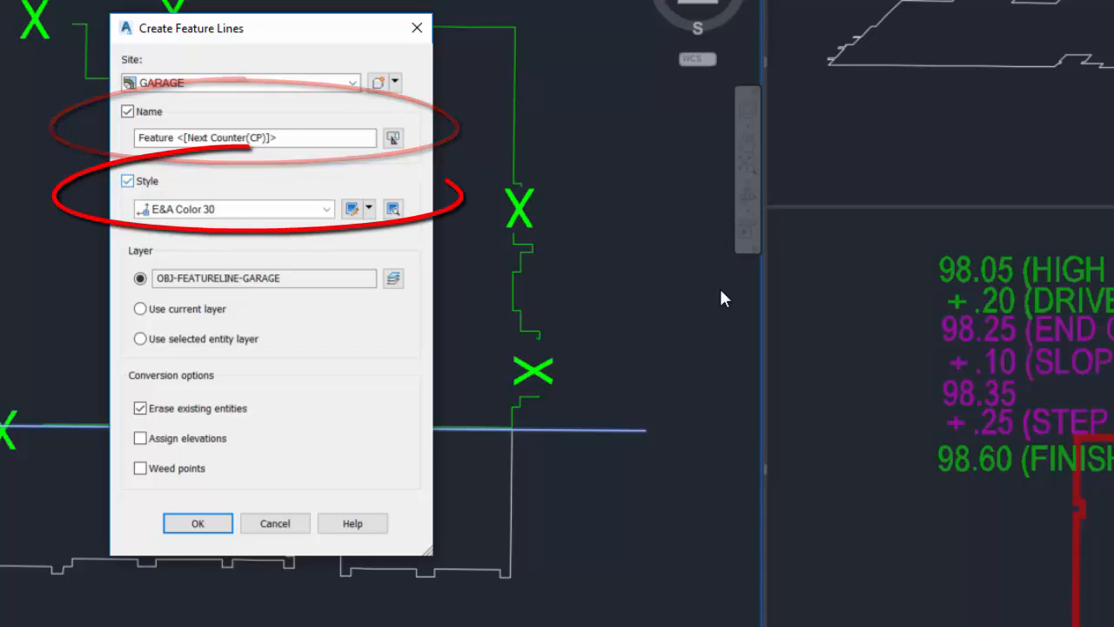
click(327, 210)
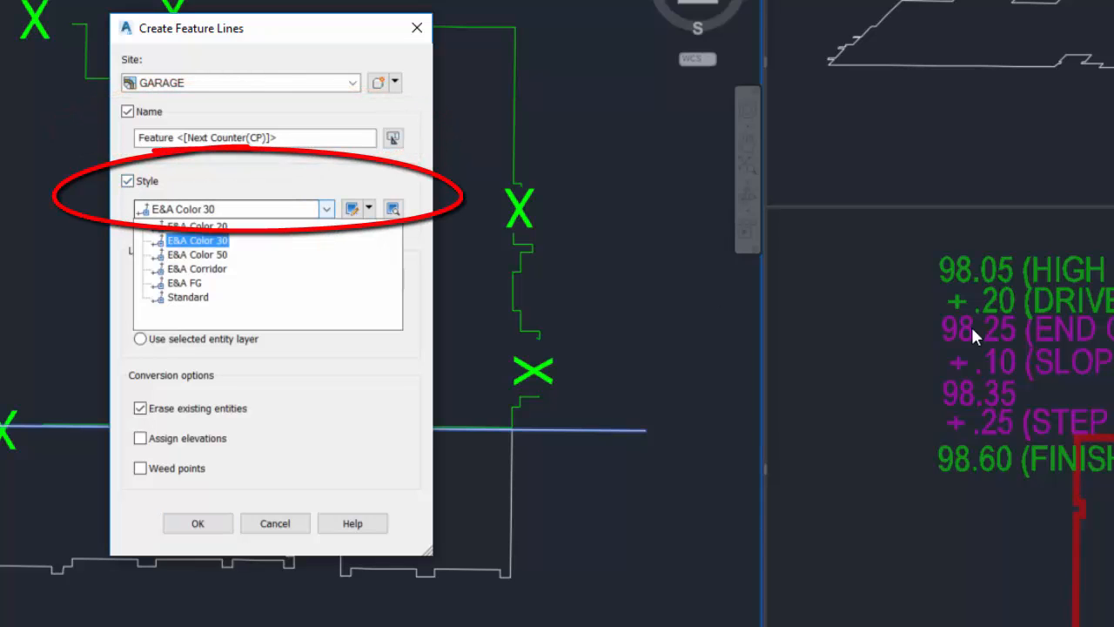
click(223, 250)
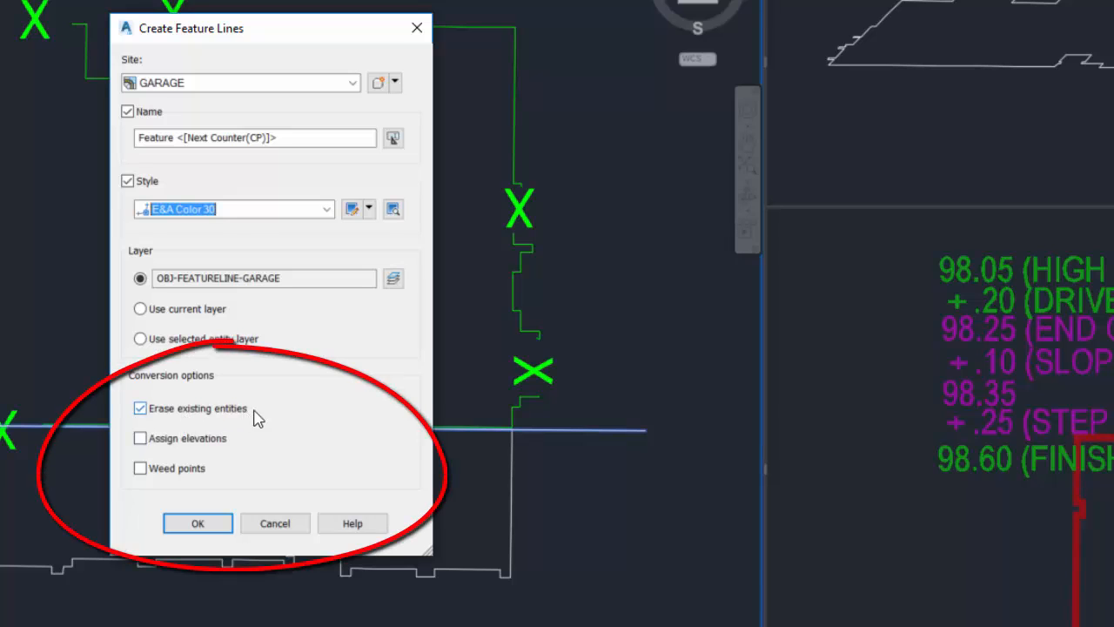
click(142, 441)
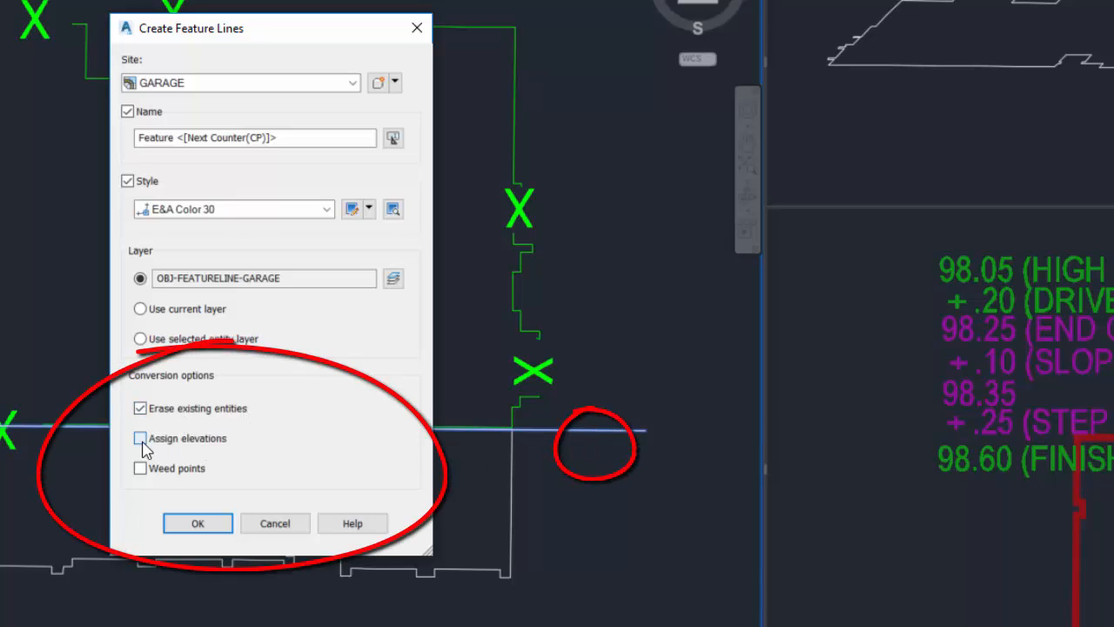
click(214, 528)
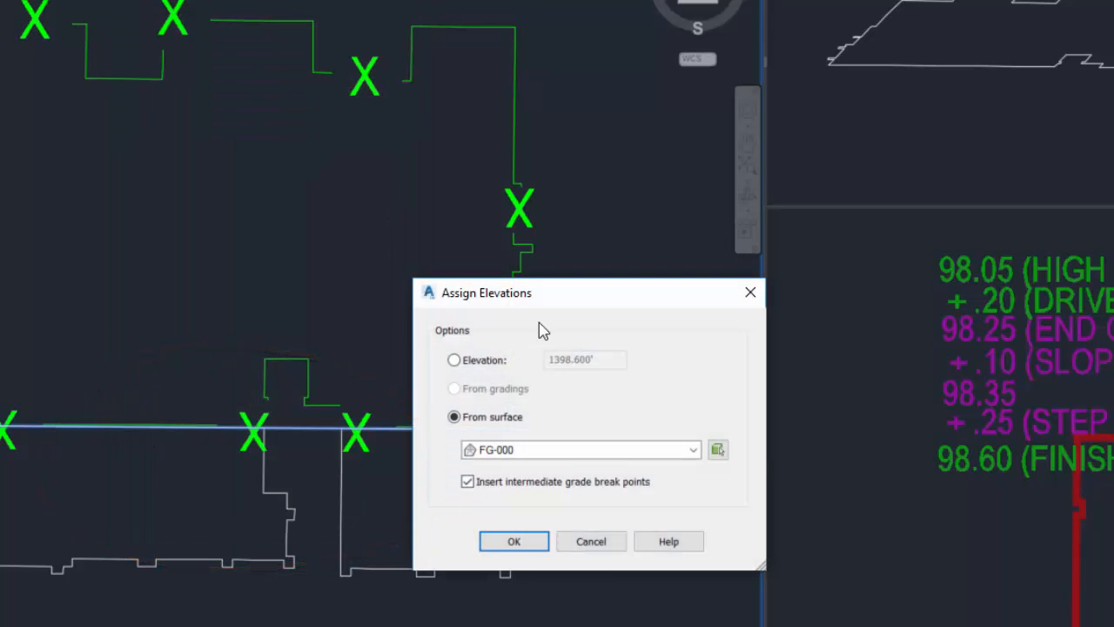
Assign a fixed elevation of 1398.35 to the garage edge feature line and finish creating it.
drag(500, 293, 323, 208)
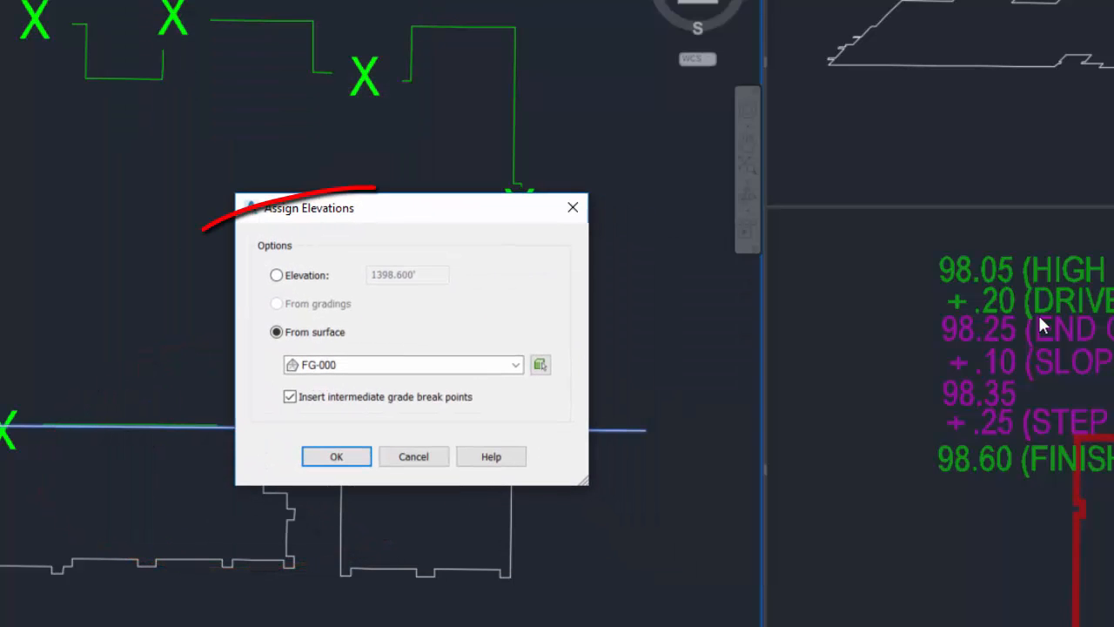
click(282, 280)
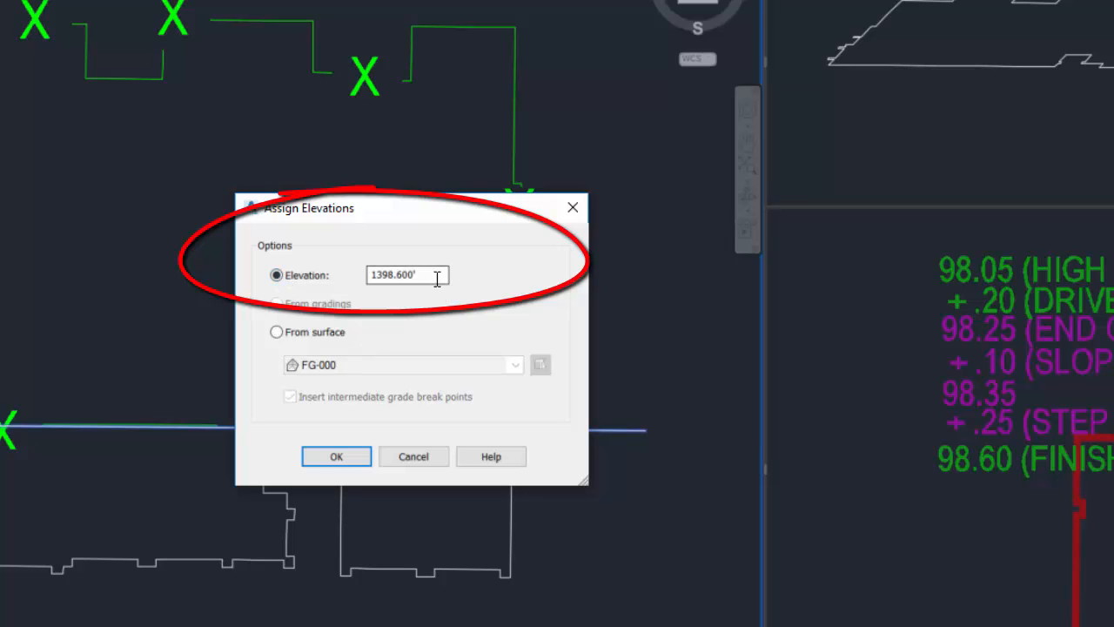
double_click(438, 276)
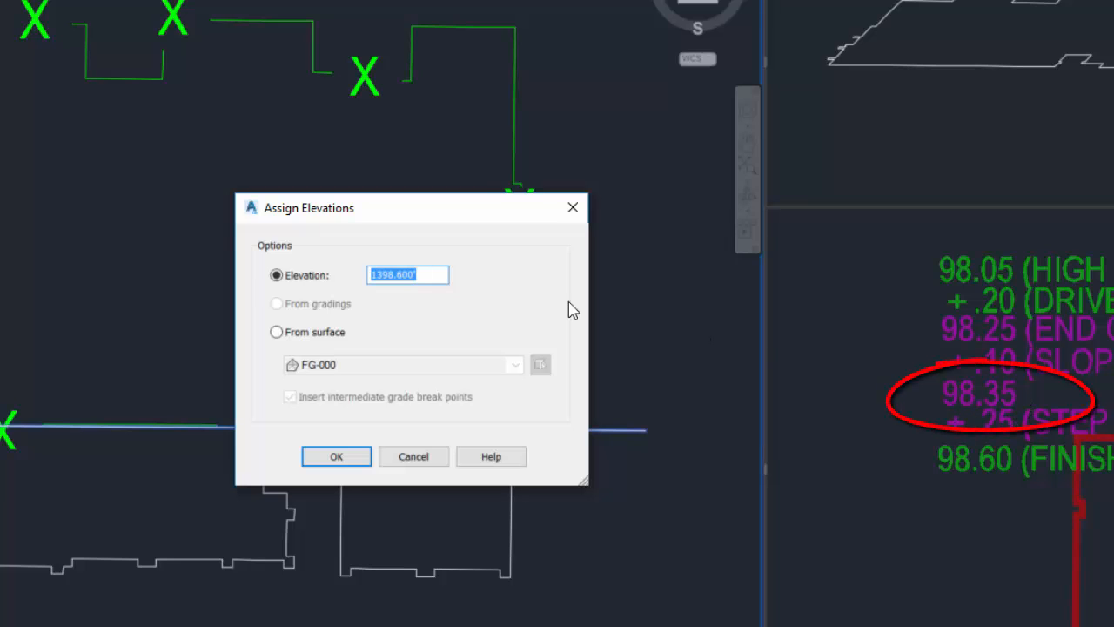
click(437, 274)
key(BackSpace)
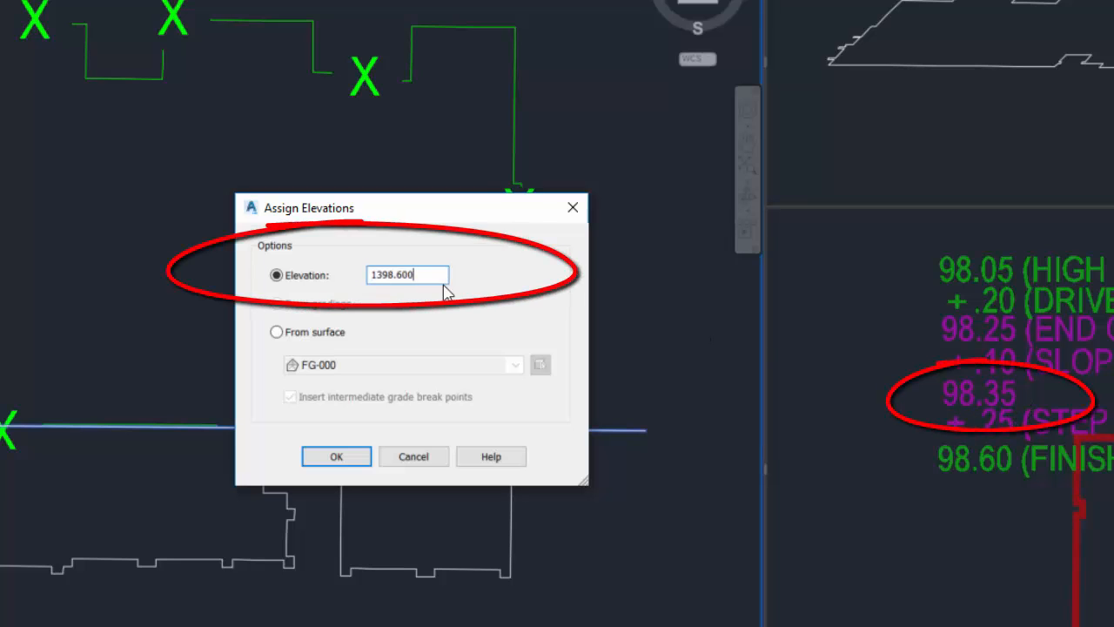
key(BackSpace)
key(BackSpace)
key(BackSpace)
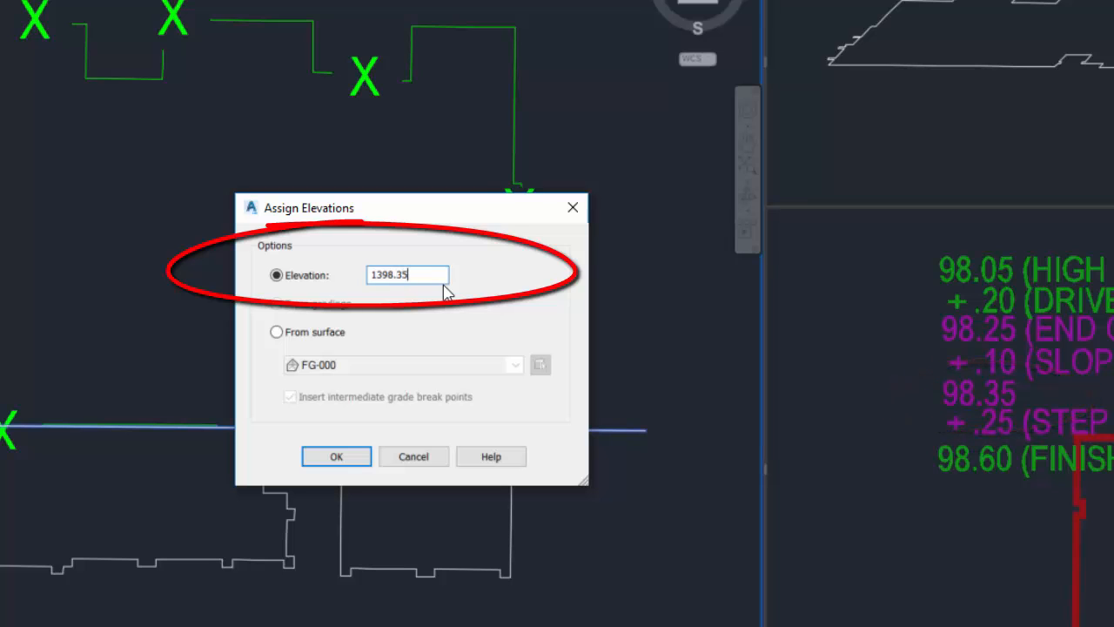
text(35)
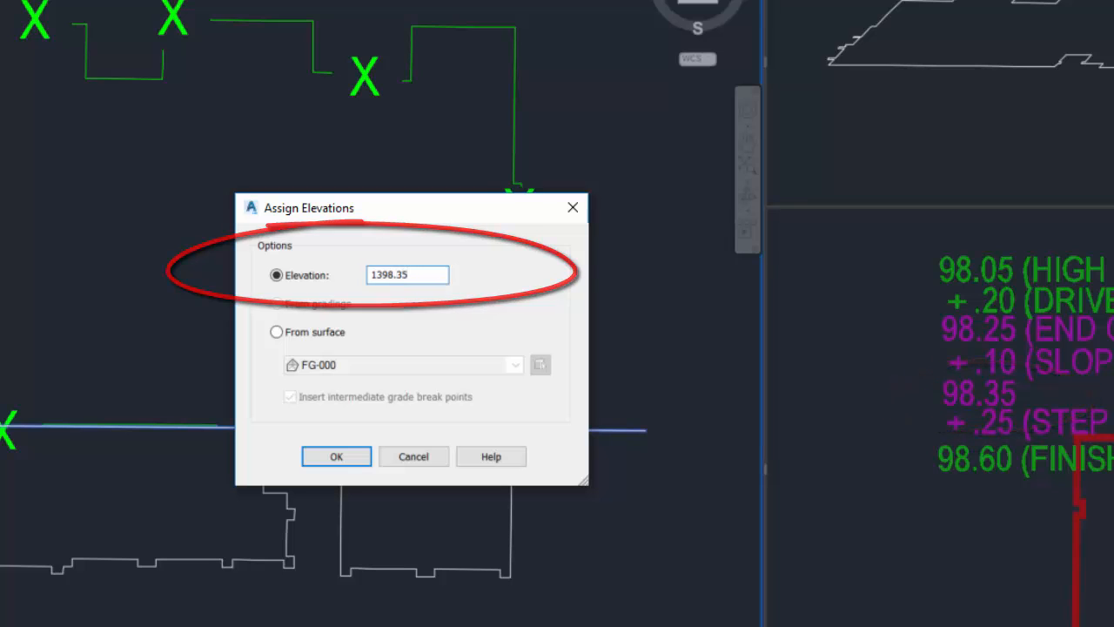
click(349, 459)
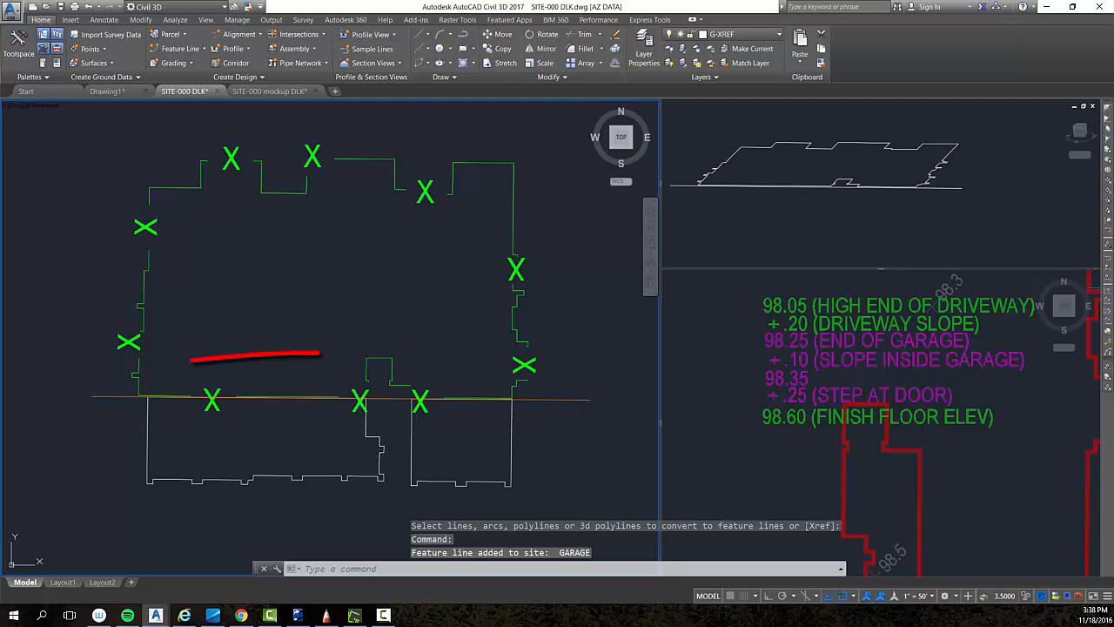
Check the new garage edge feature line against the building pad feature line in the 3D viewport.
click(582, 399)
key(Escape)
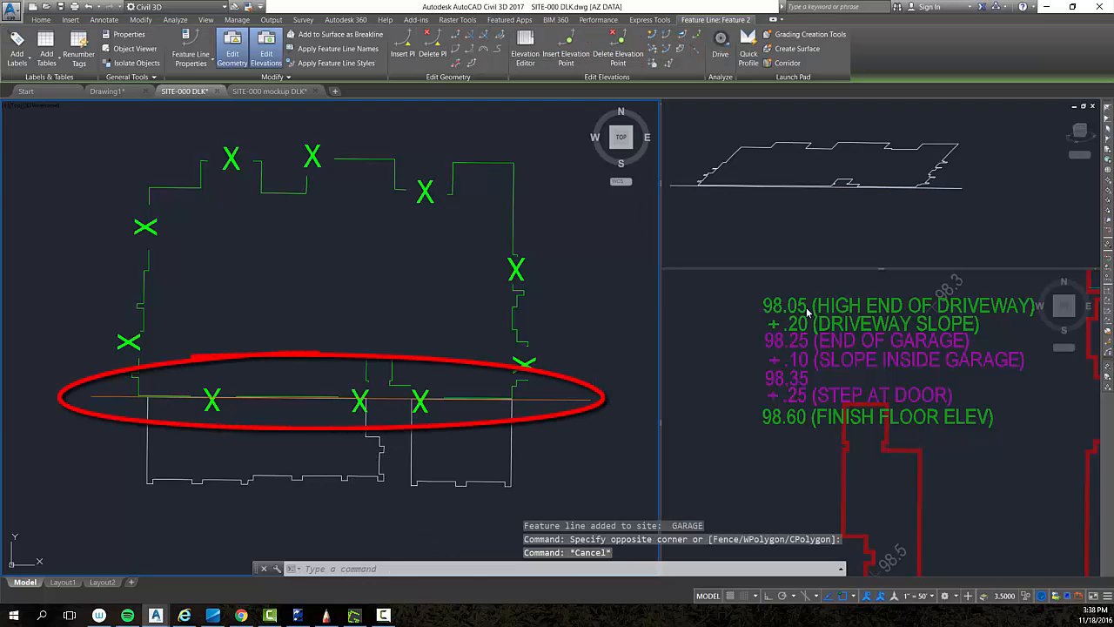
click(920, 183)
scroll(920, 182, up, 3)
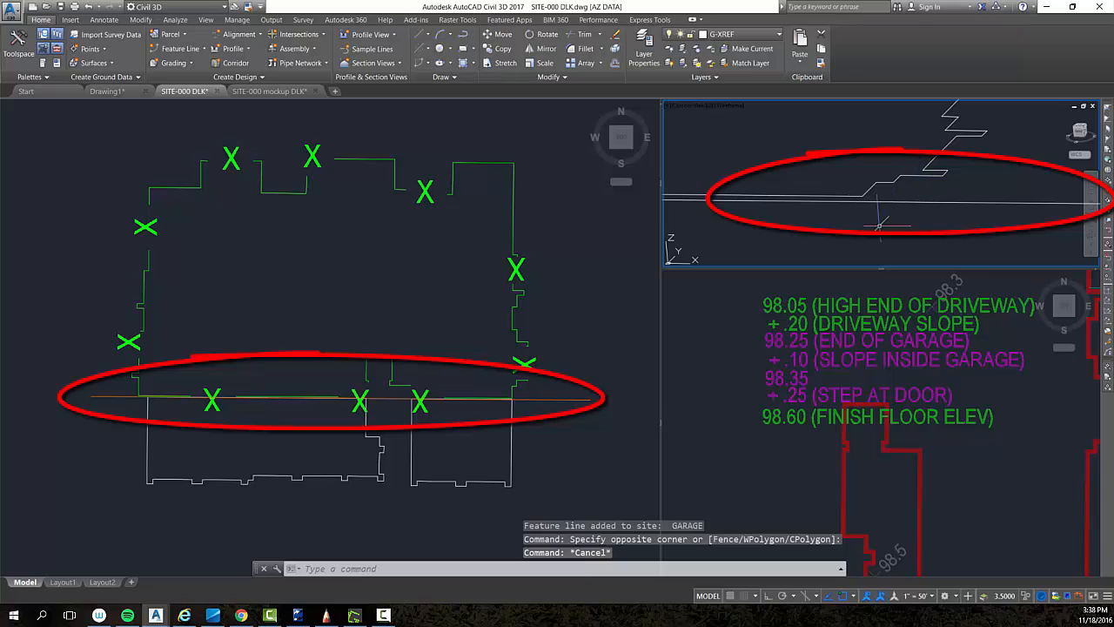
click(535, 445)
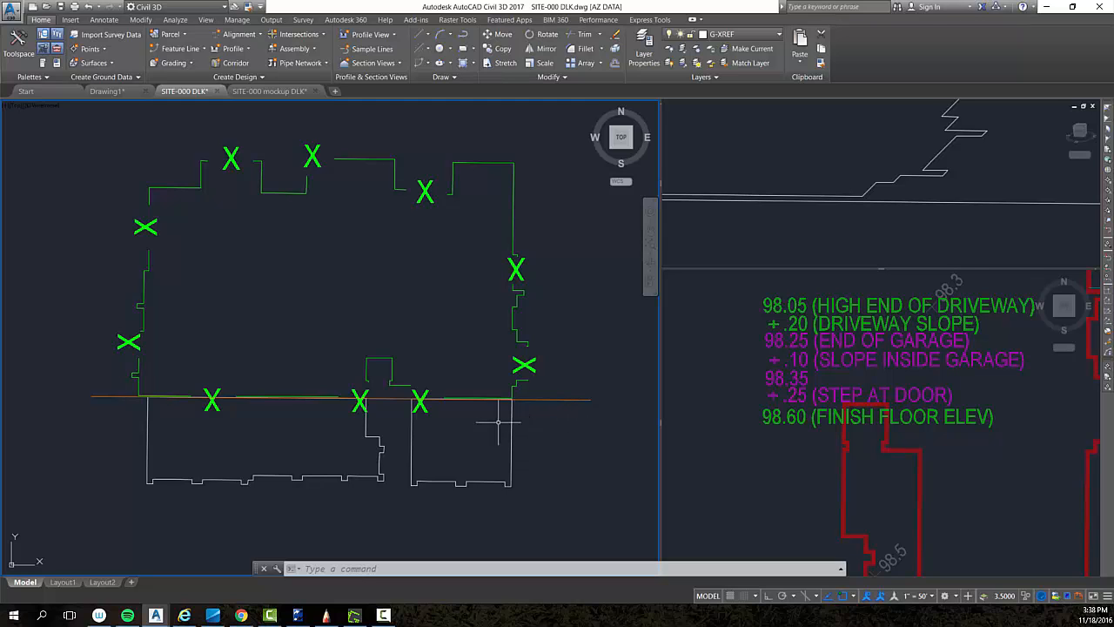
mouse_move(504, 439)
middle_down()
mouse_move(504, 386)
mouse_move(554, 370)
mouse_move(558, 350)
middle_up()
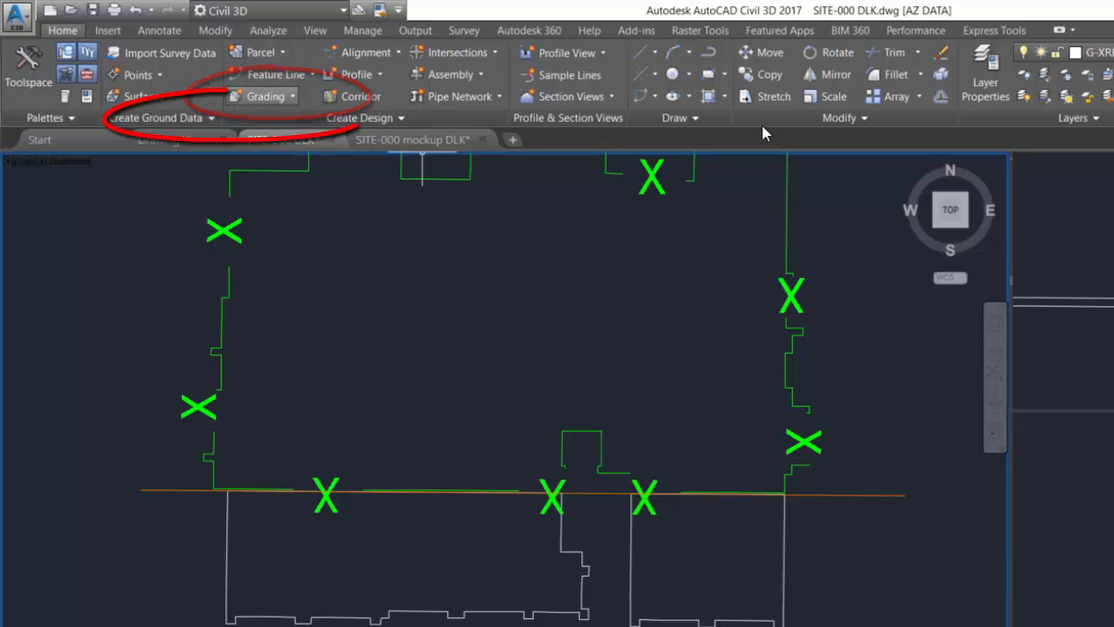
Start the Grading Creation Tools and set GARAGE as the site for the grading group.
click(270, 100)
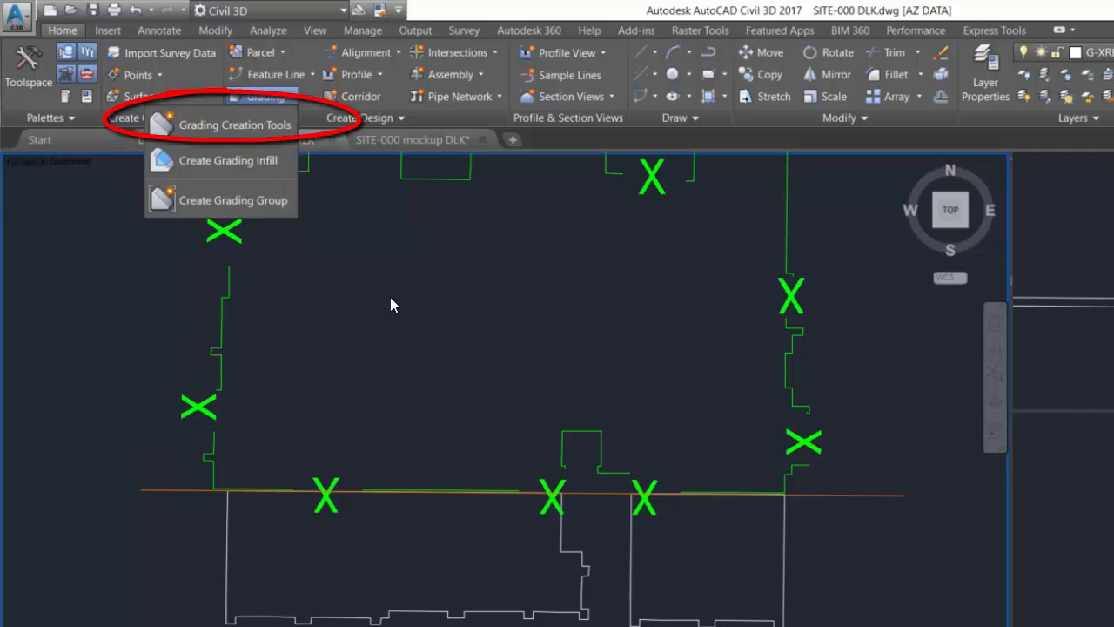
click(276, 133)
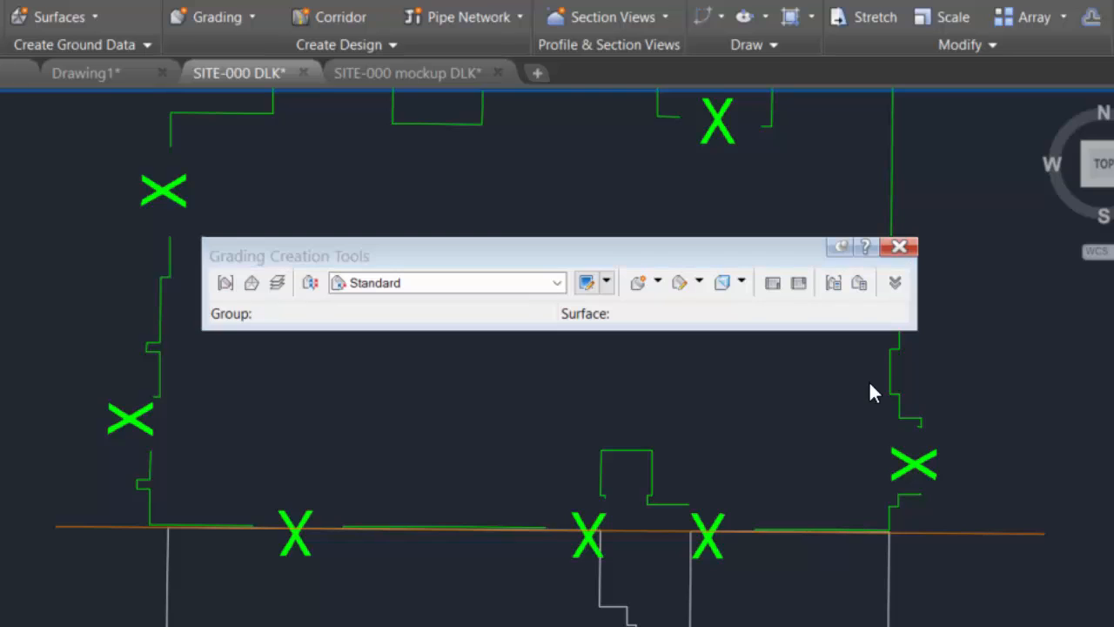
click(225, 283)
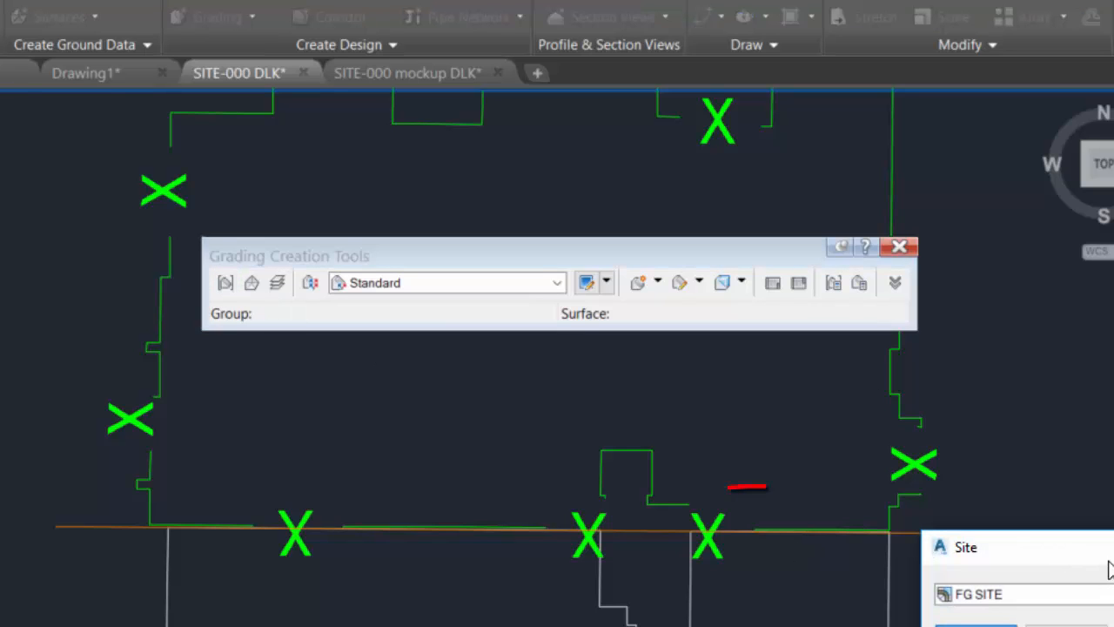
drag(1103, 557, 822, 493)
click(873, 531)
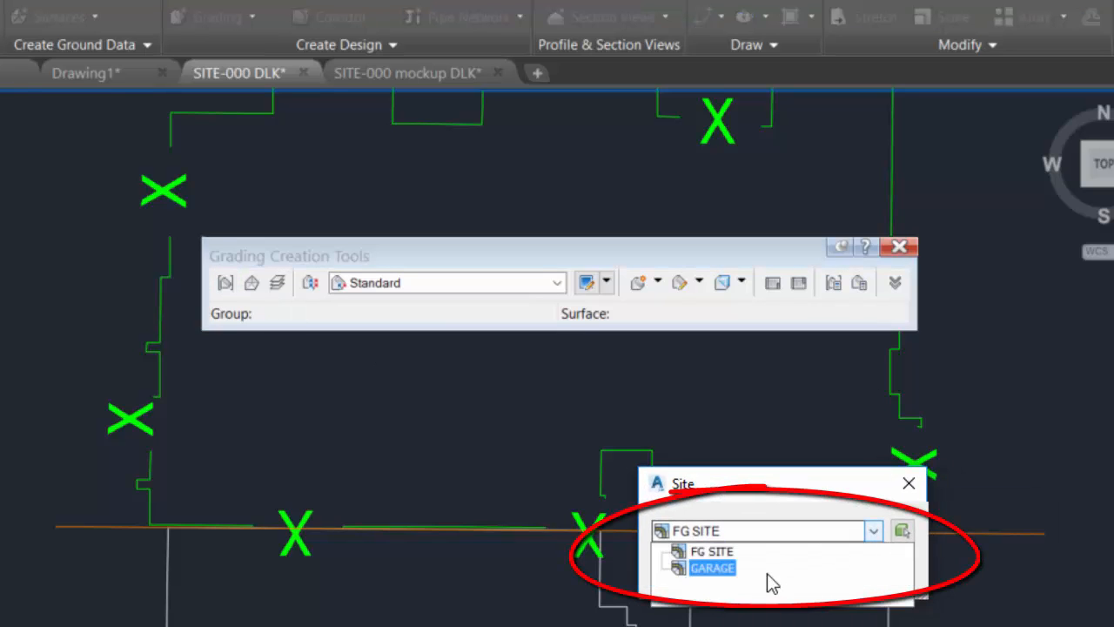
click(703, 587)
click(703, 574)
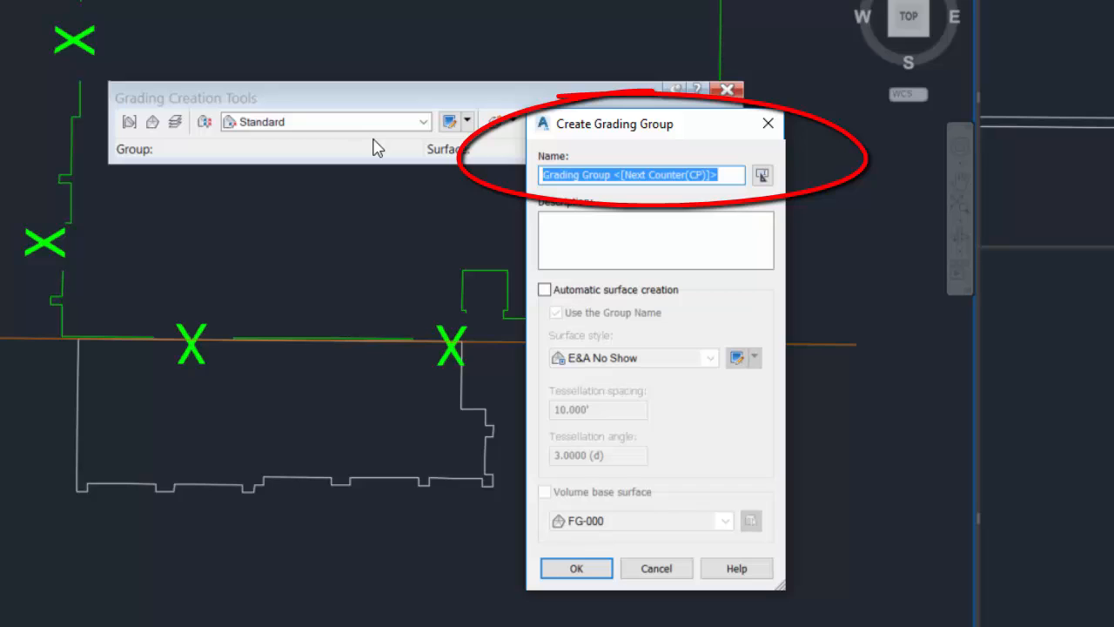
Create a grading group named GARAGE with the description FOR SLOPE IN GARAGE.
text(GARAGE)
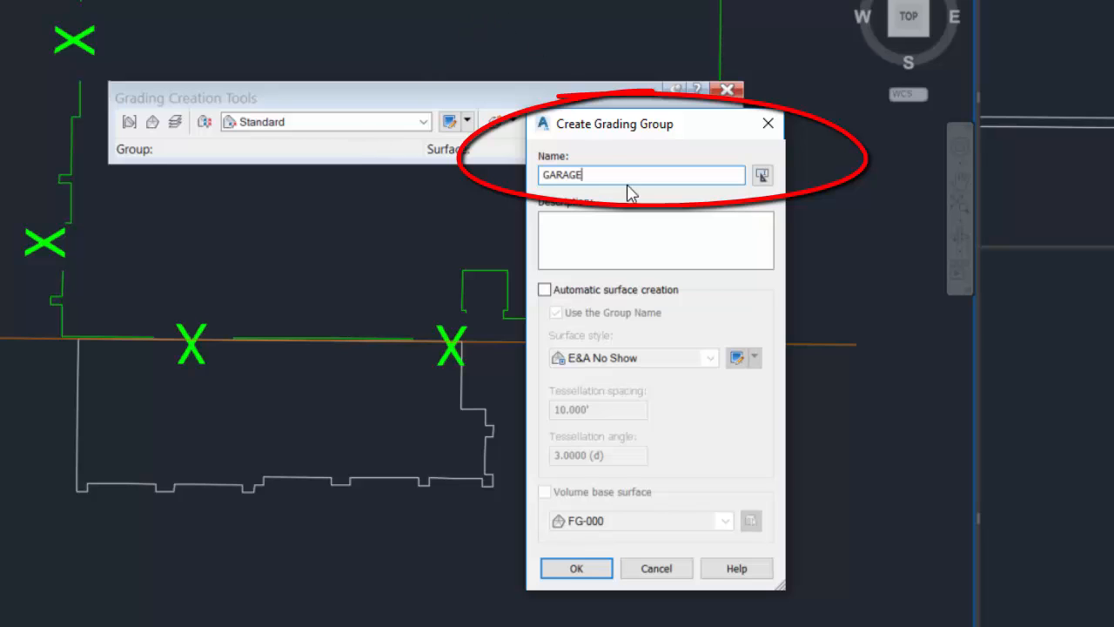
click(643, 228)
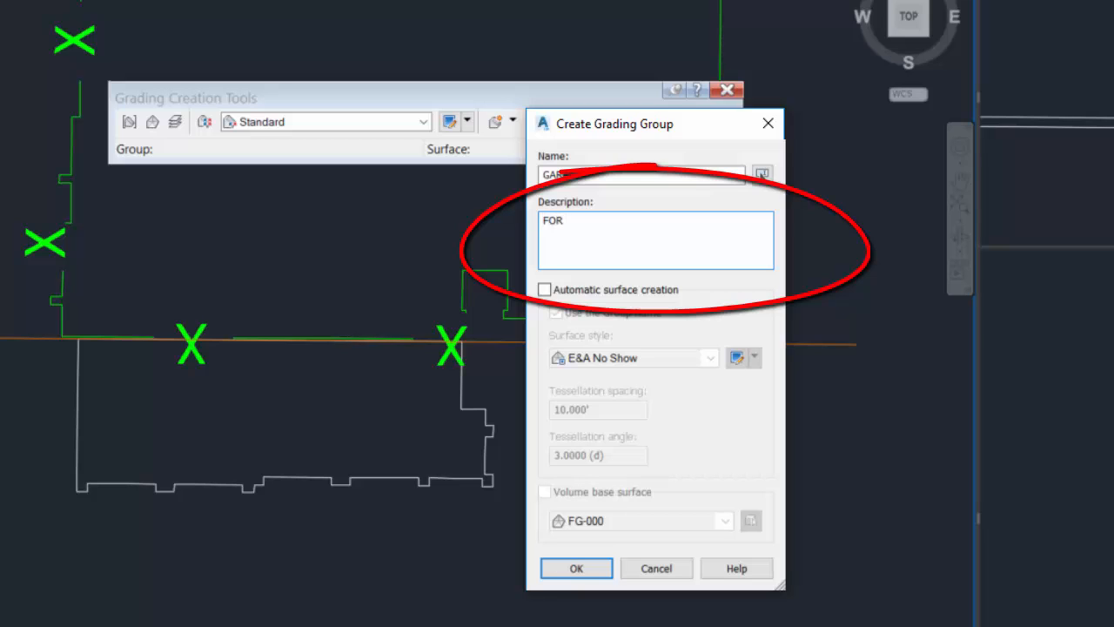
text(FOR SLOPE IN GARAGE)
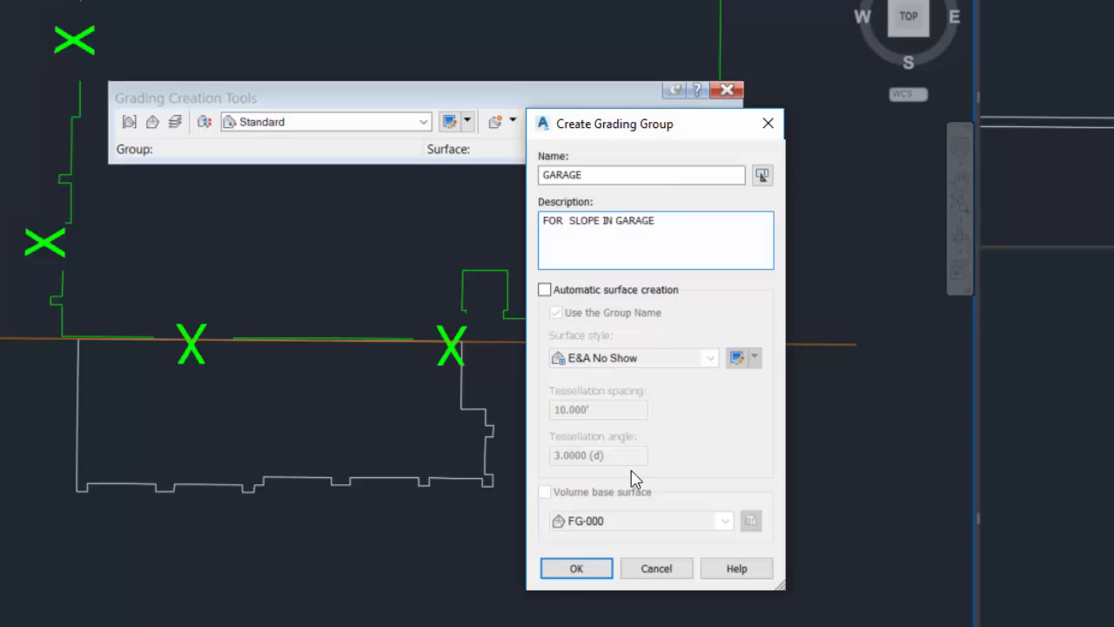
click(576, 569)
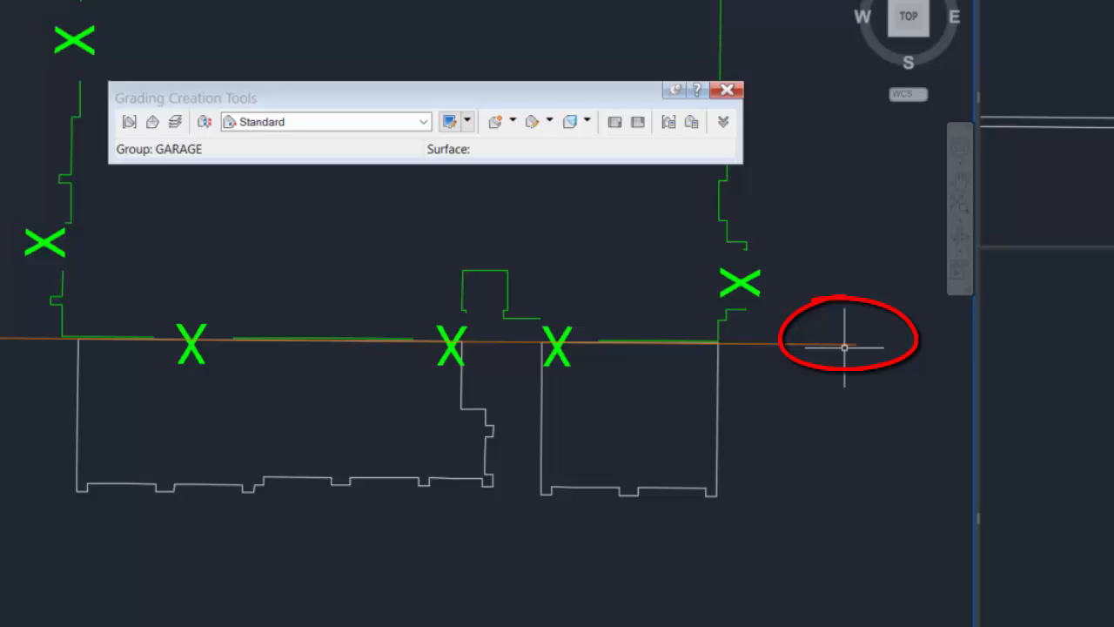
Open the Standard grading criteria for editing and rename it GARAGE SLOPE.
click(425, 122)
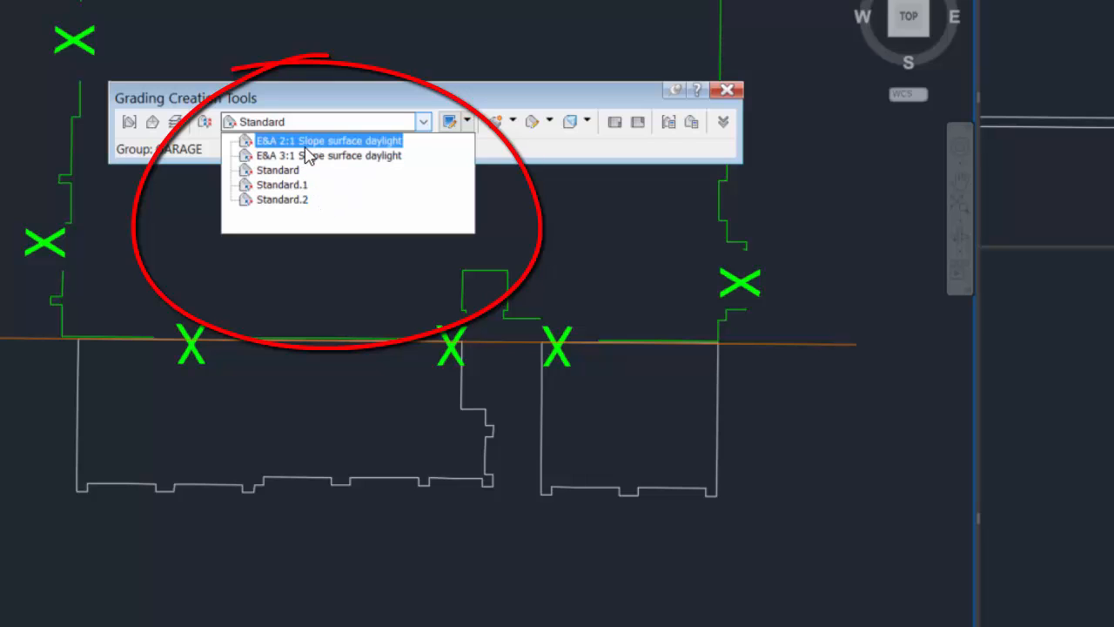
click(341, 103)
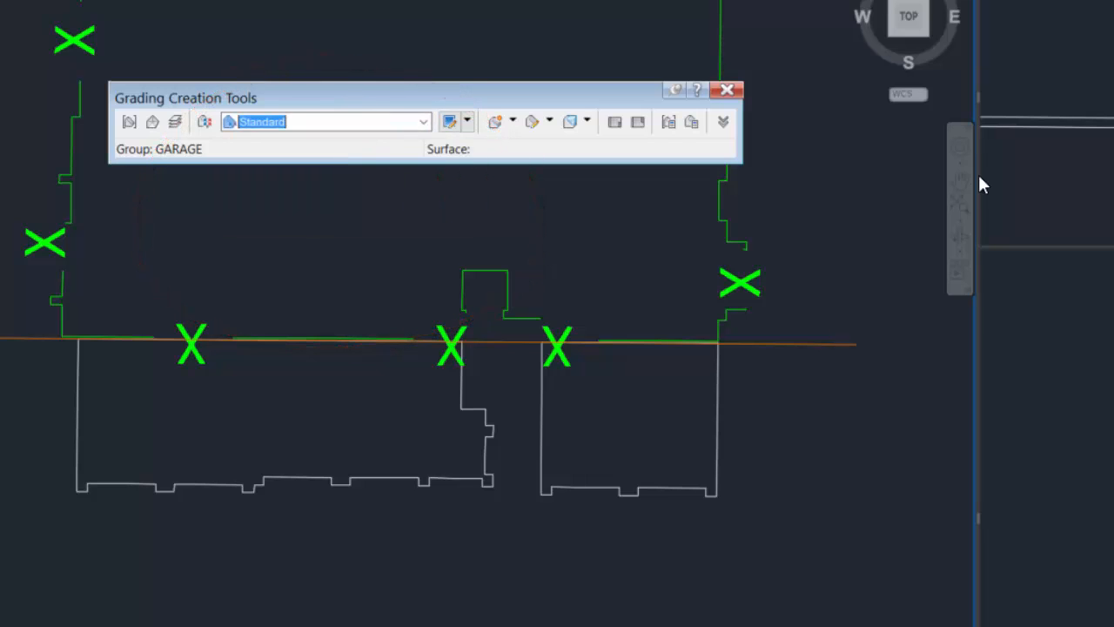
click(449, 123)
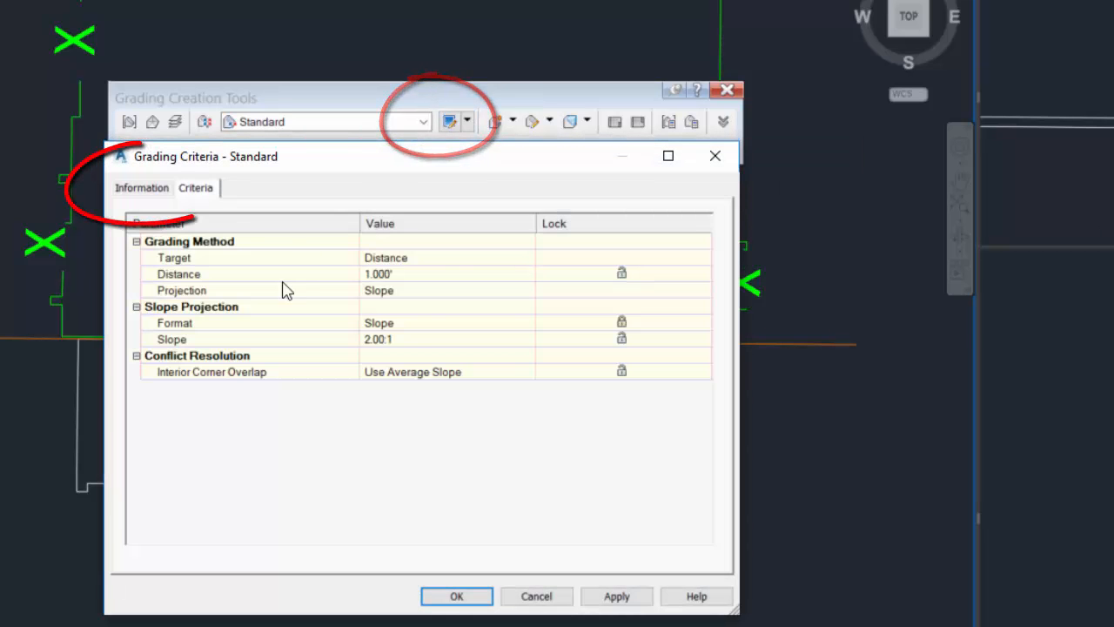
click(153, 197)
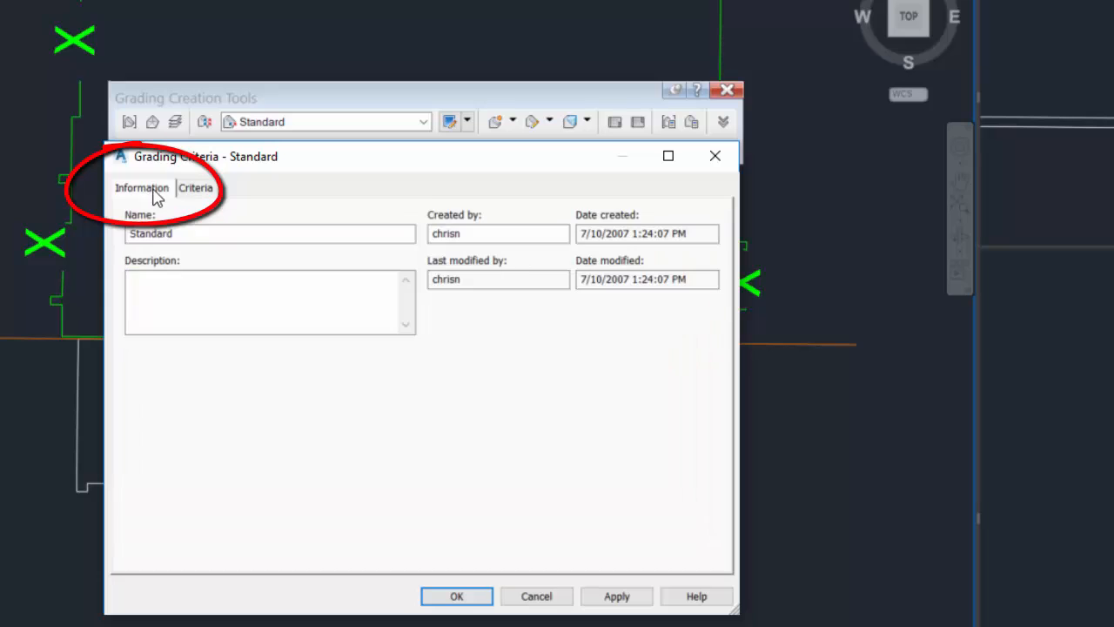
double_click(196, 235)
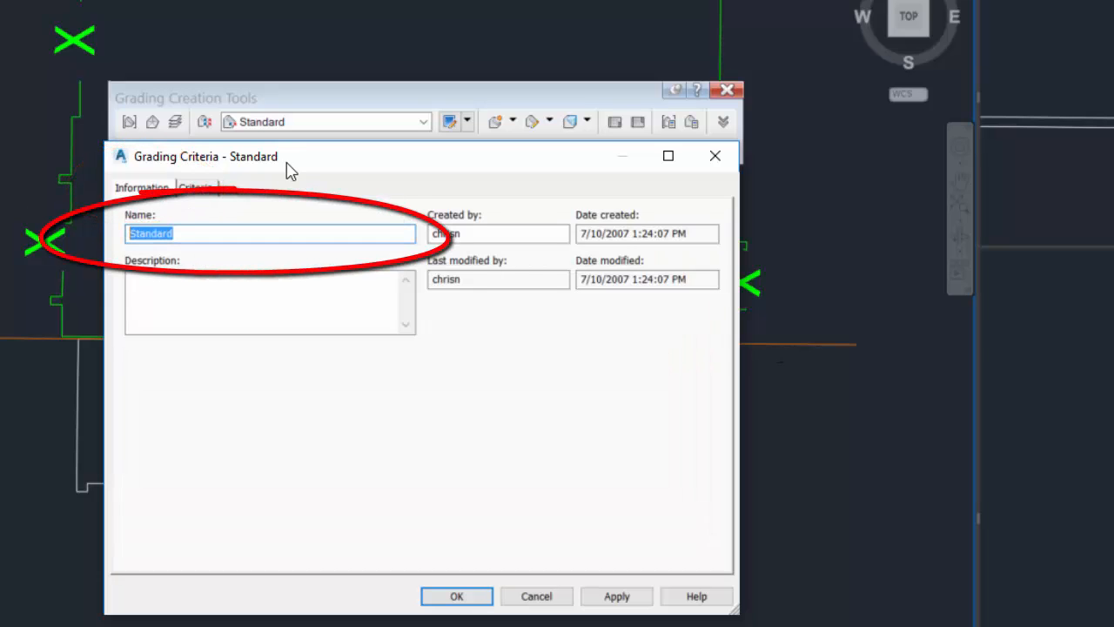
drag(186, 233, 98, 243)
text(GARAGE SLOPE)
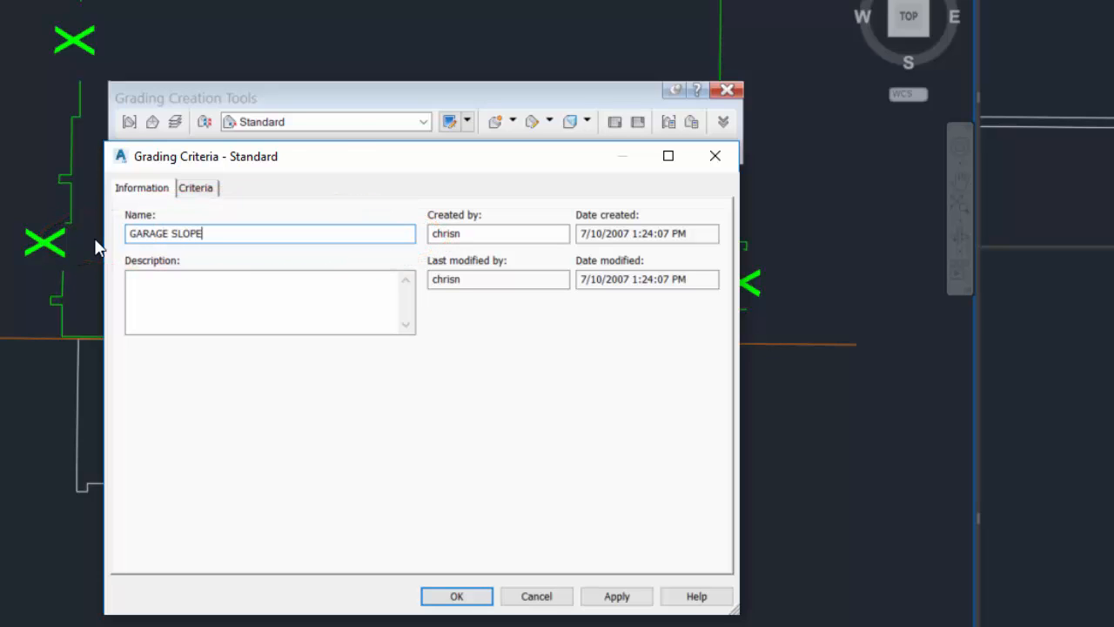
Set the GARAGE SLOPE criteria's grading method to a Distance target of 30.00' with Slope projection.
click(202, 195)
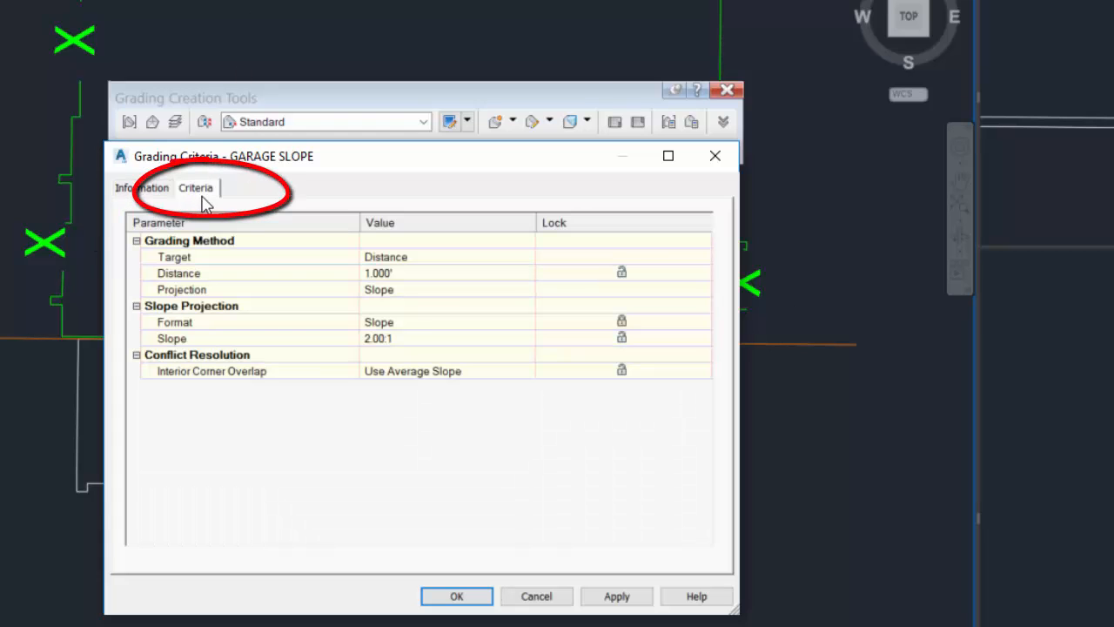
click(457, 258)
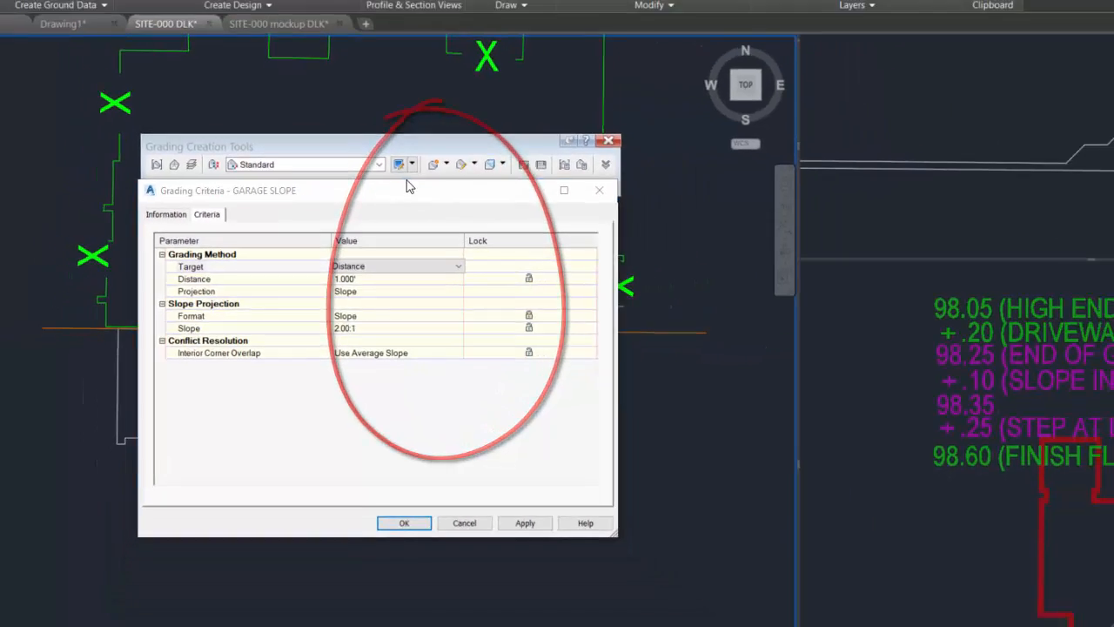
drag(409, 186, 1052, 197)
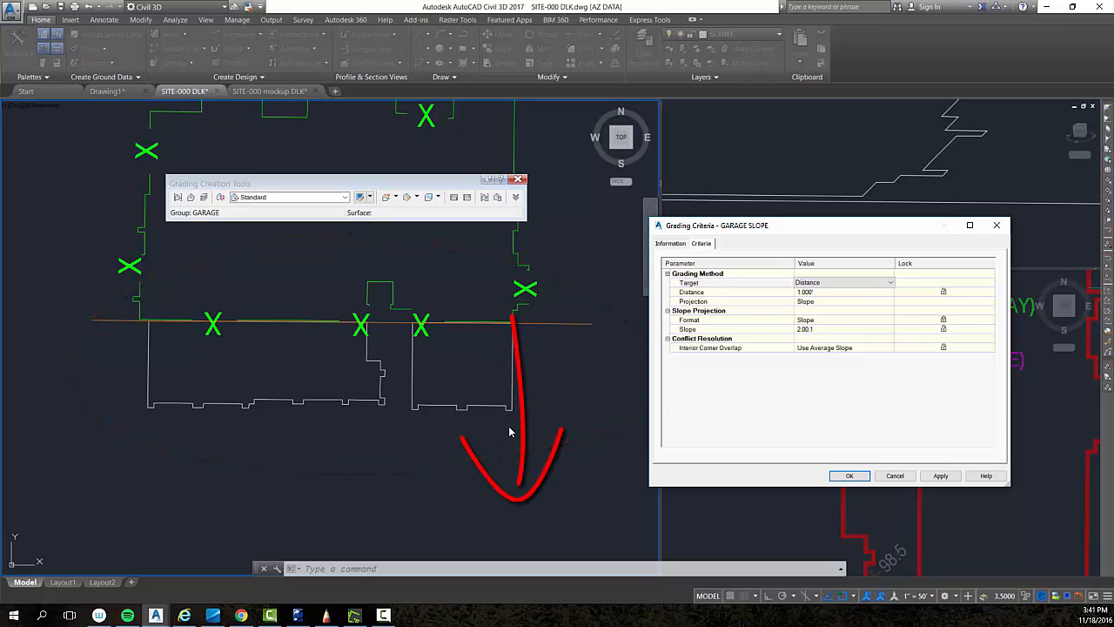
click(831, 298)
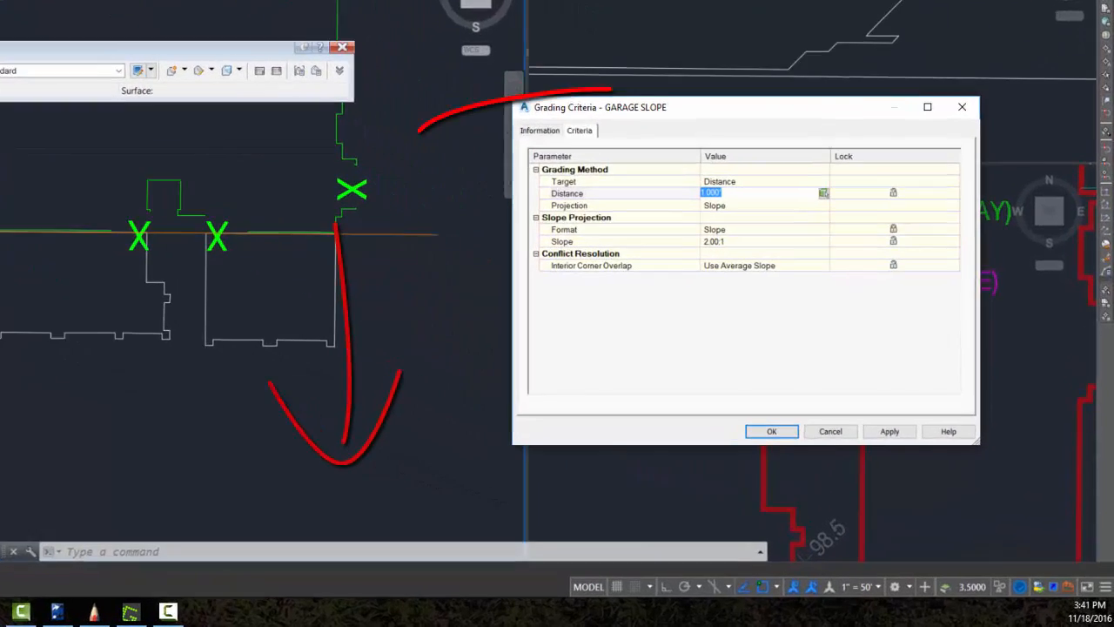
text(30.00)
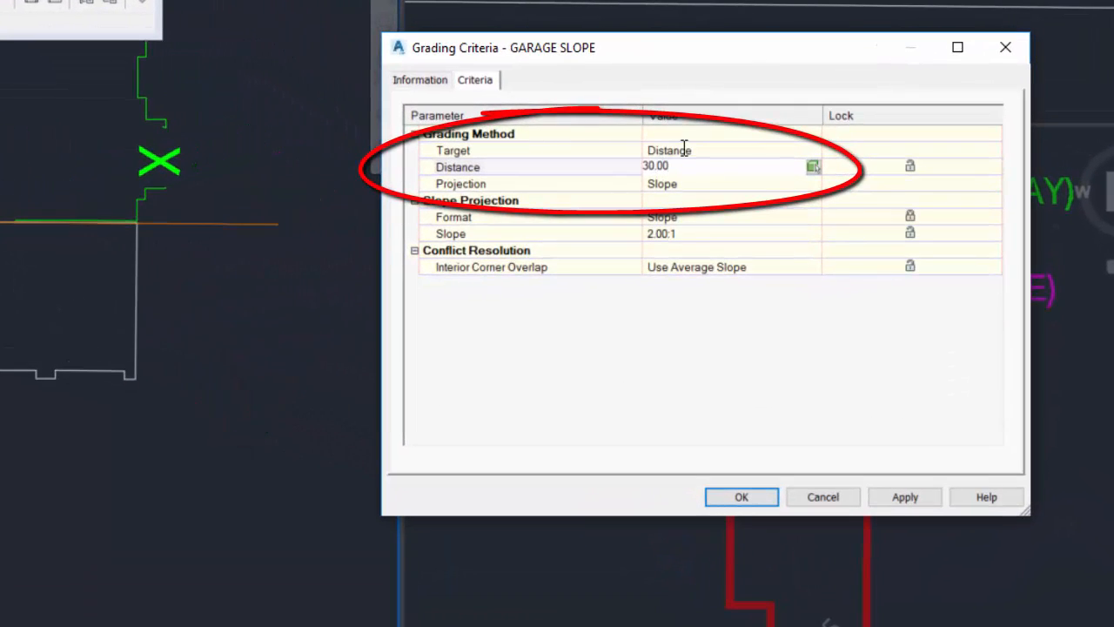
click(733, 186)
click(816, 183)
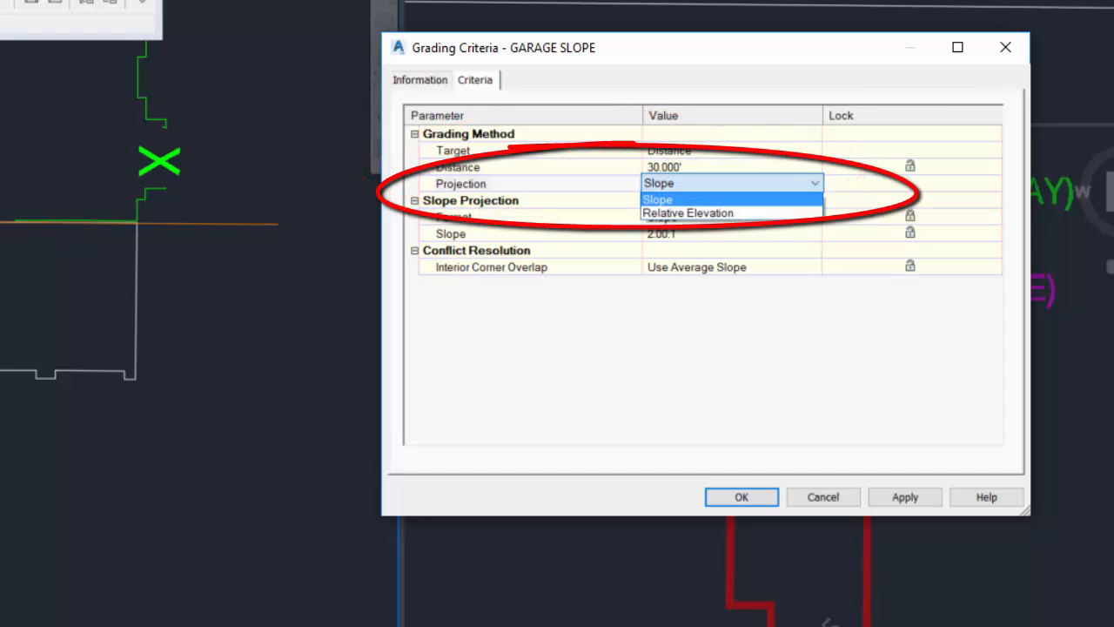
click(698, 199)
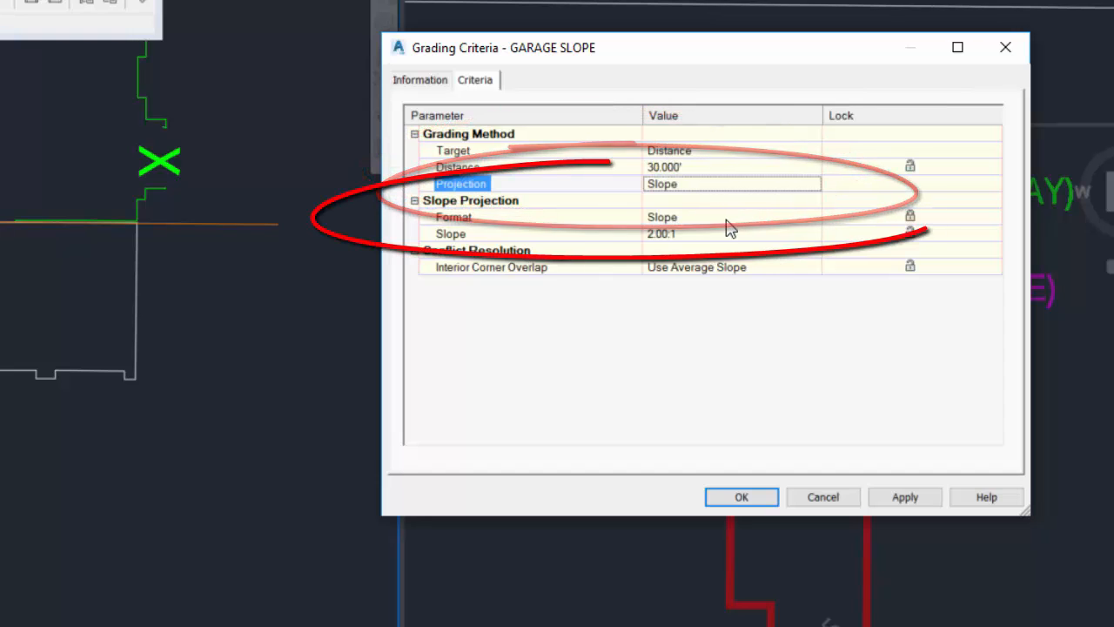
Set the criteria's slope projection format to Grade with a grade of 0.10%, and save the criteria.
click(775, 218)
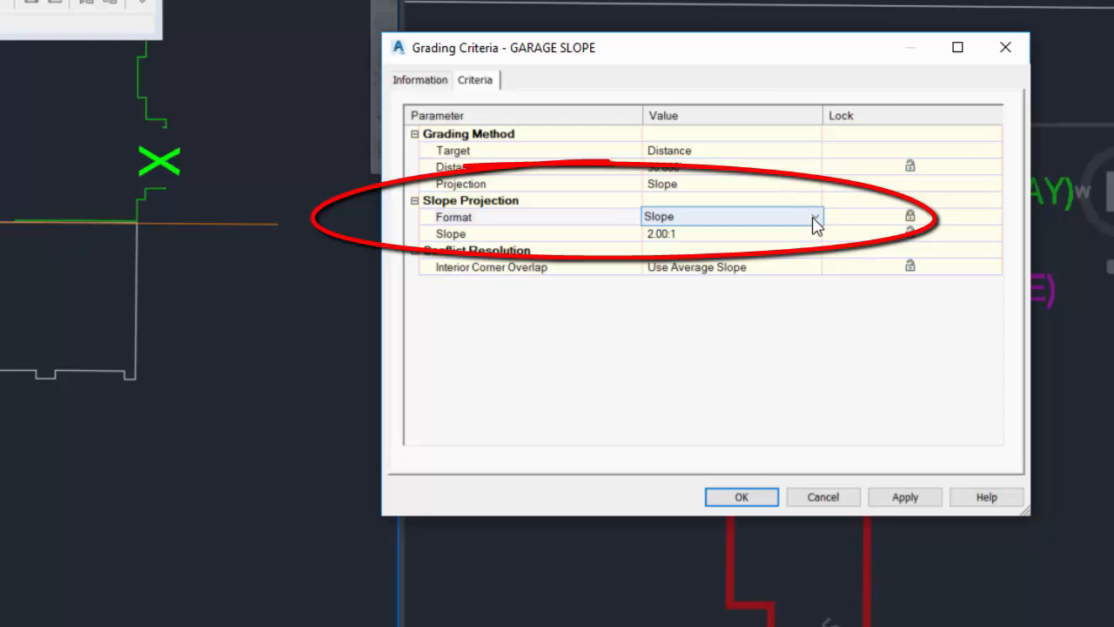
click(813, 220)
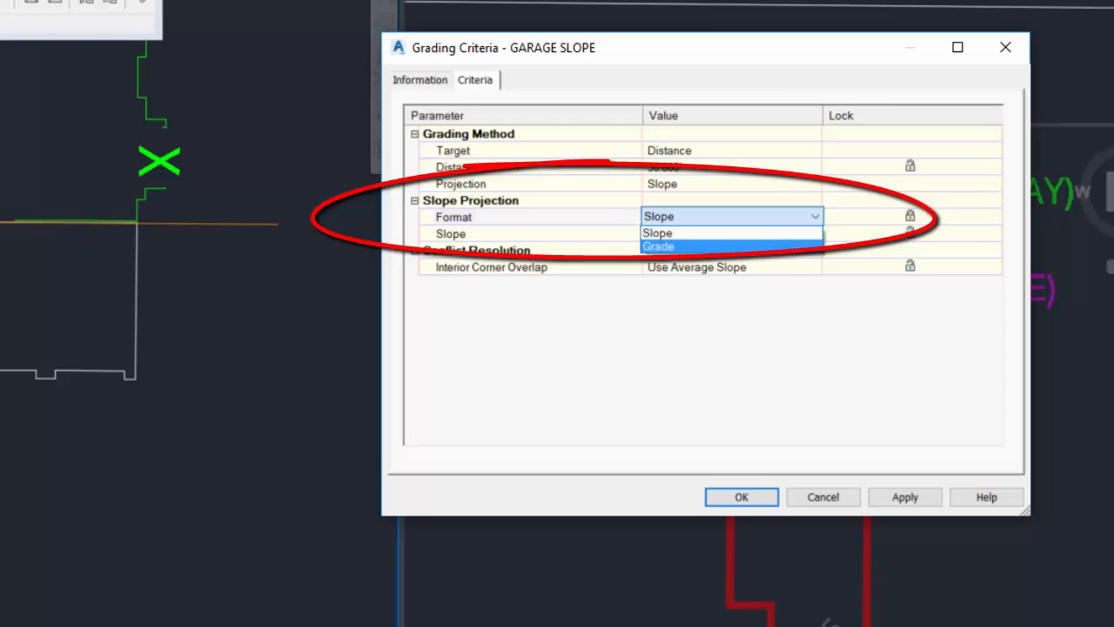
click(705, 246)
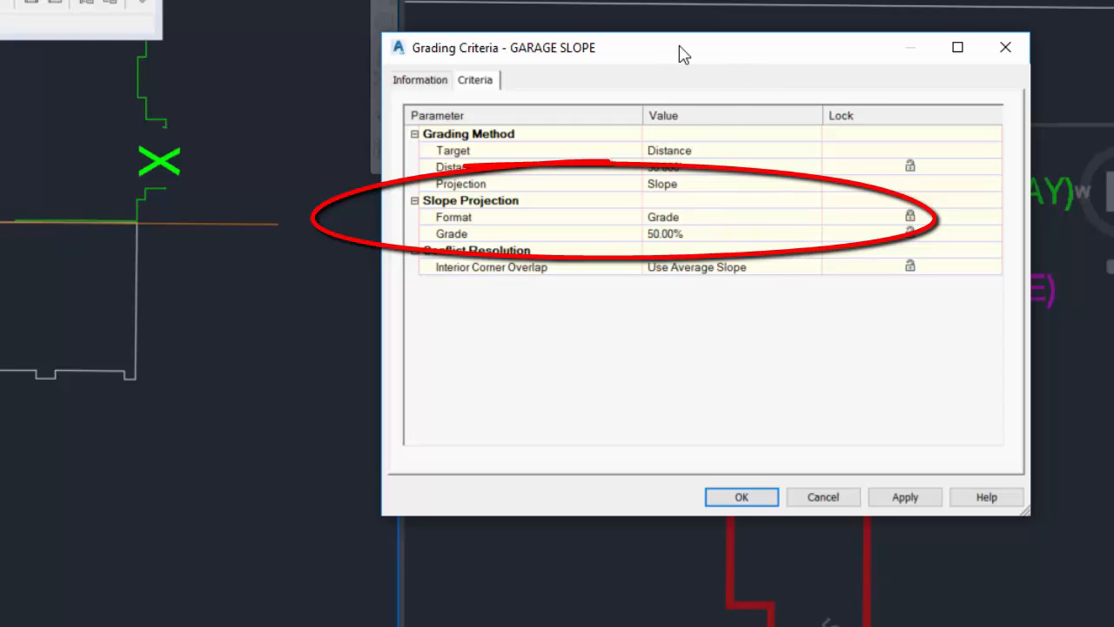
drag(745, 110, 94, 124)
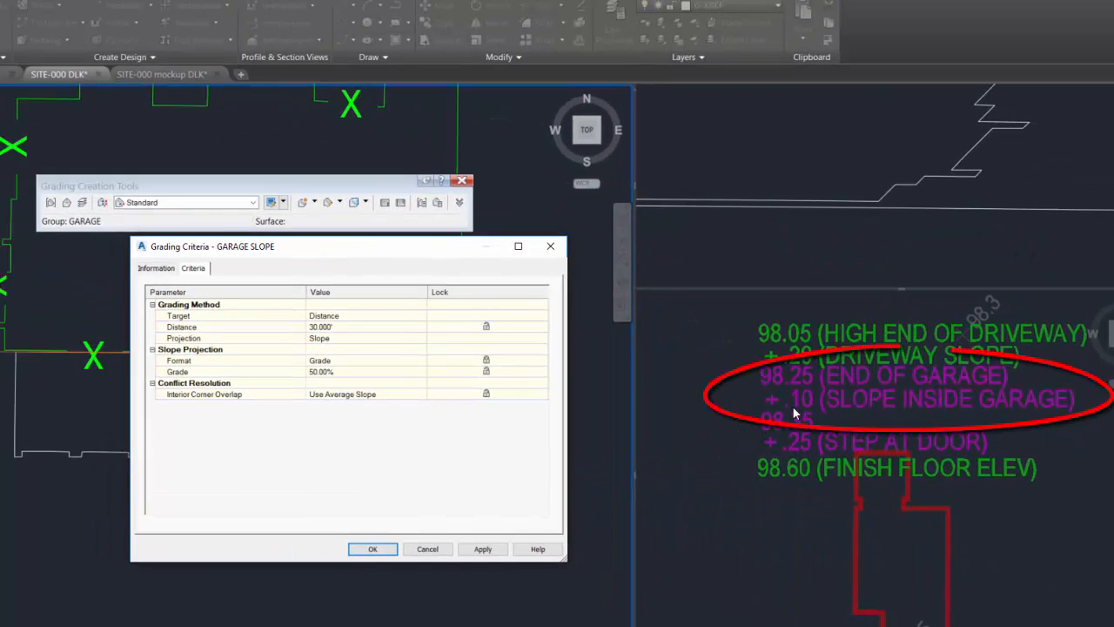
click(348, 372)
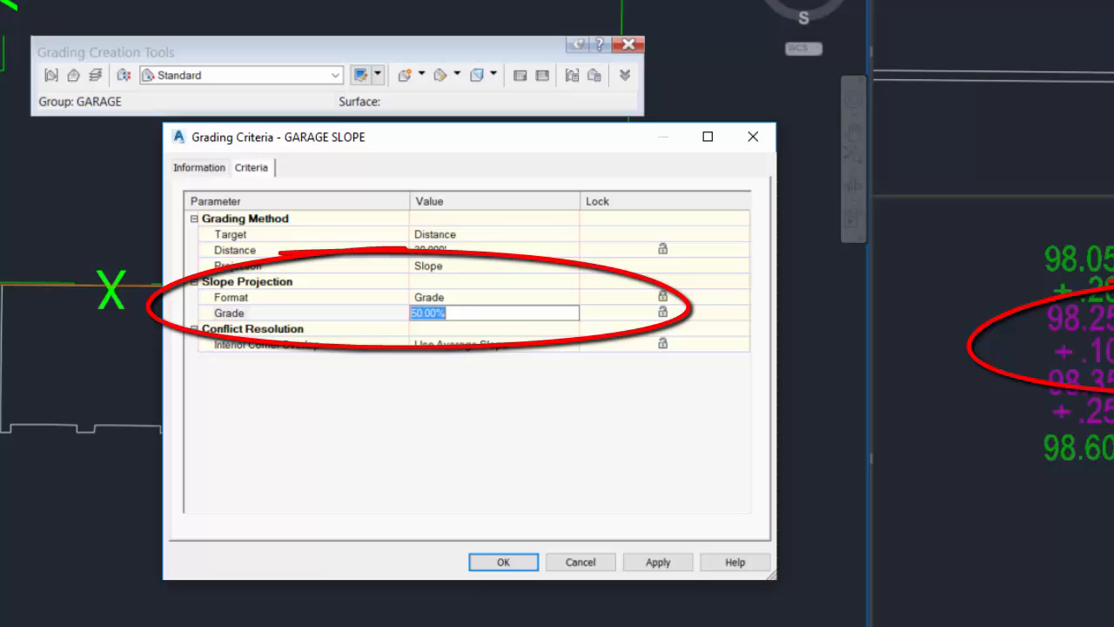
text(0.1)
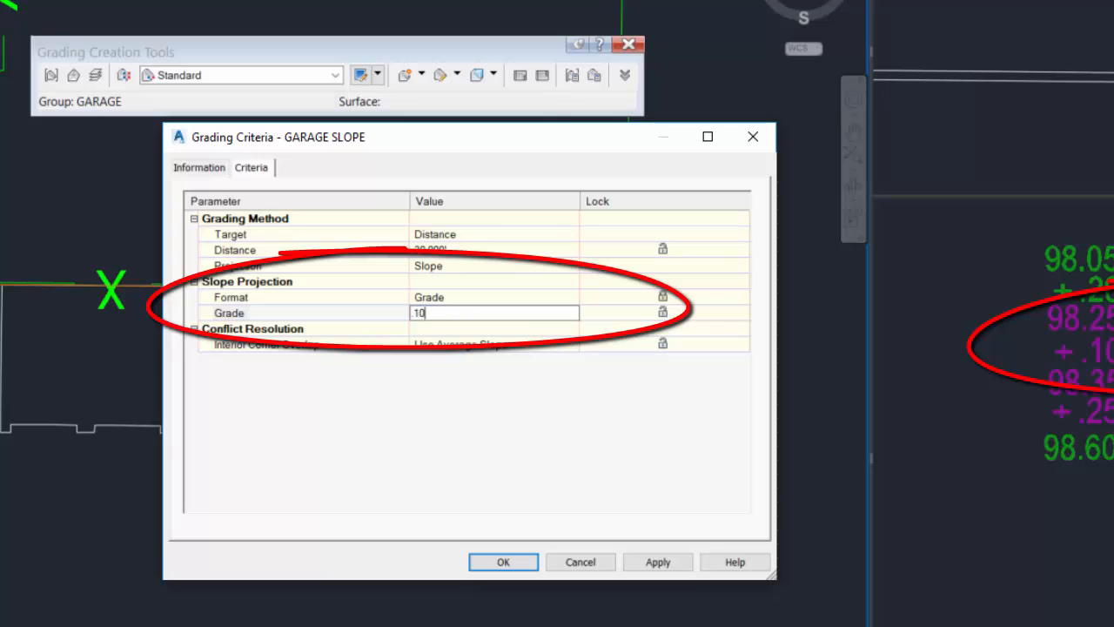
key(Return)
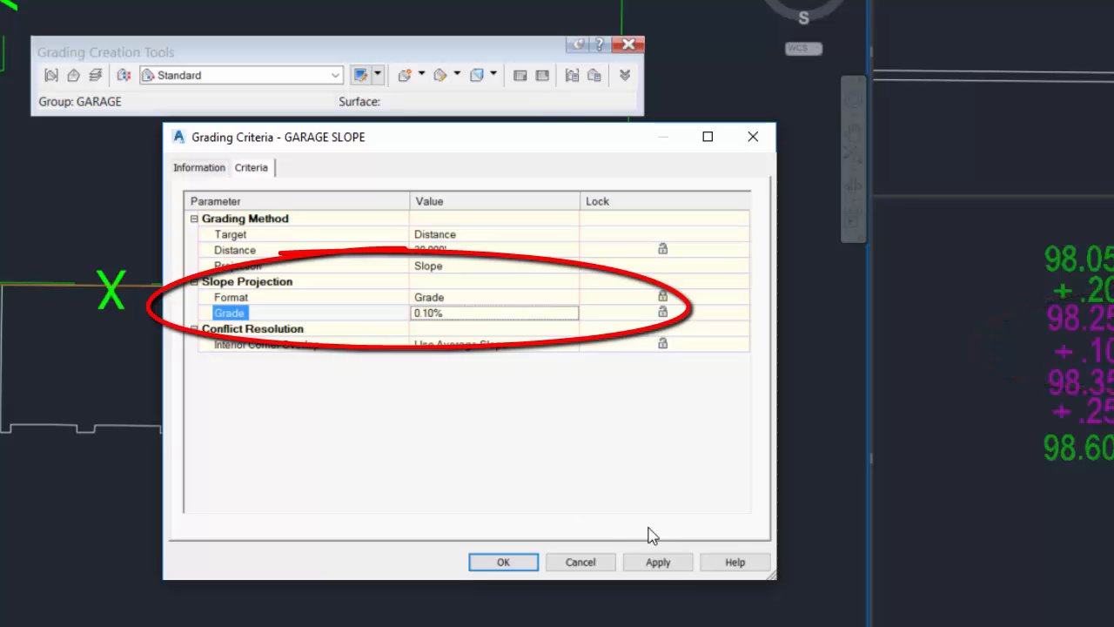
click(660, 562)
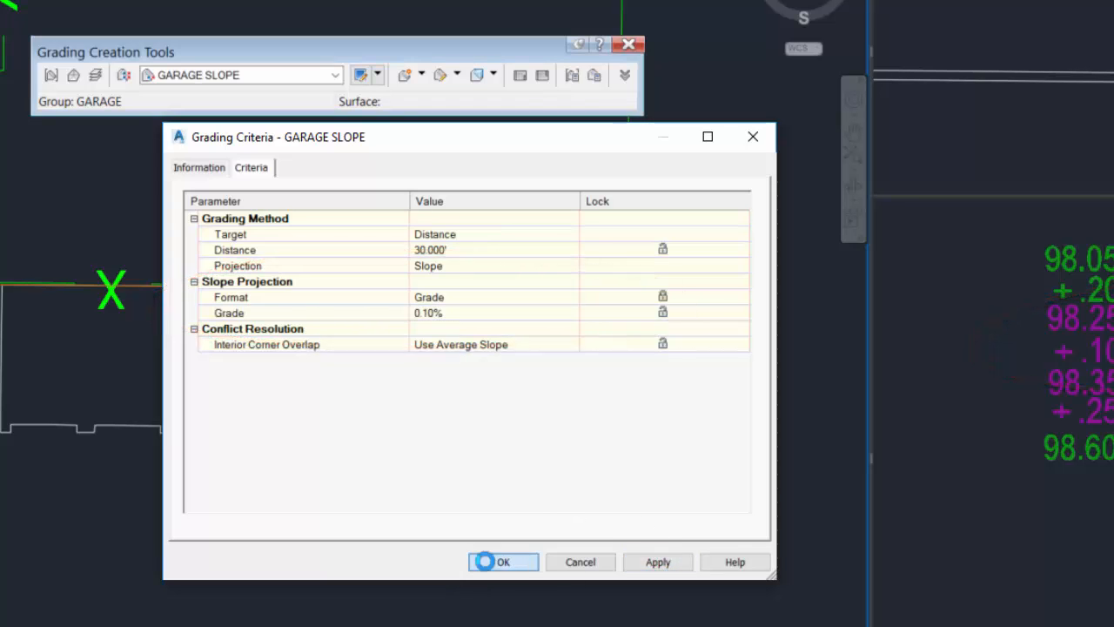
click(498, 561)
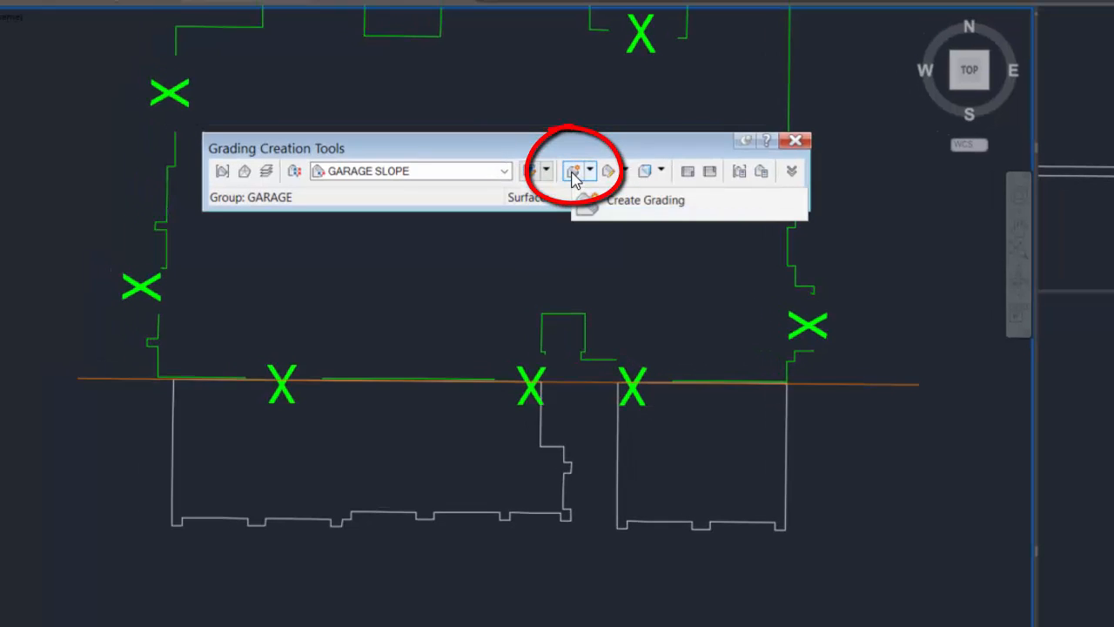
Create a GARAGE SLOPE grading along the entire garage edge feature line toward the garage side, with a 30.000' distance and 0.10% grade.
click(573, 176)
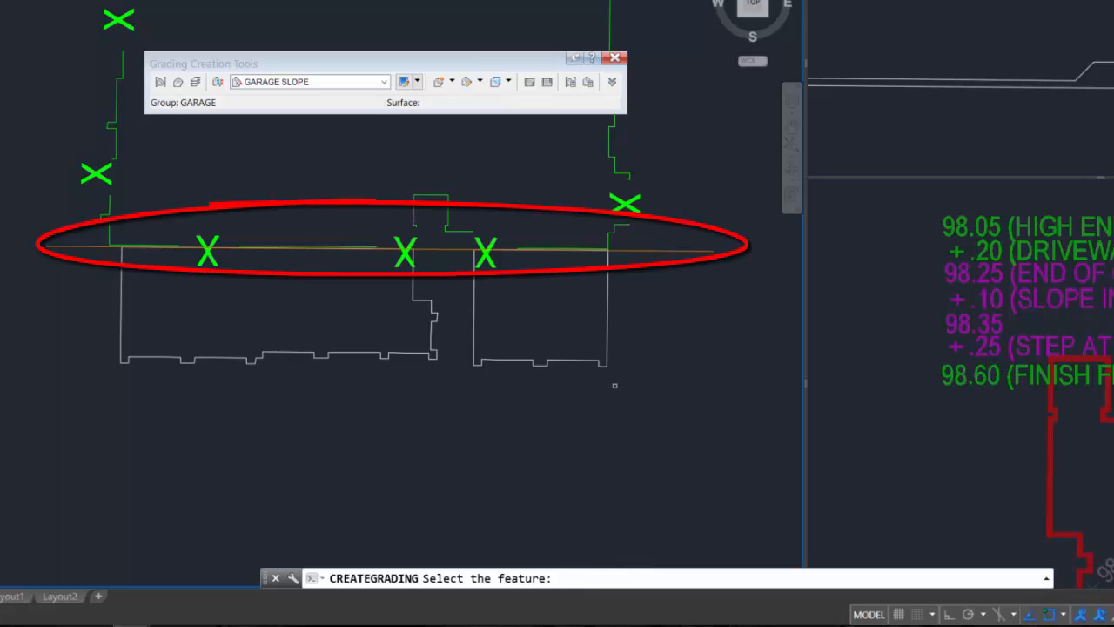
click(694, 251)
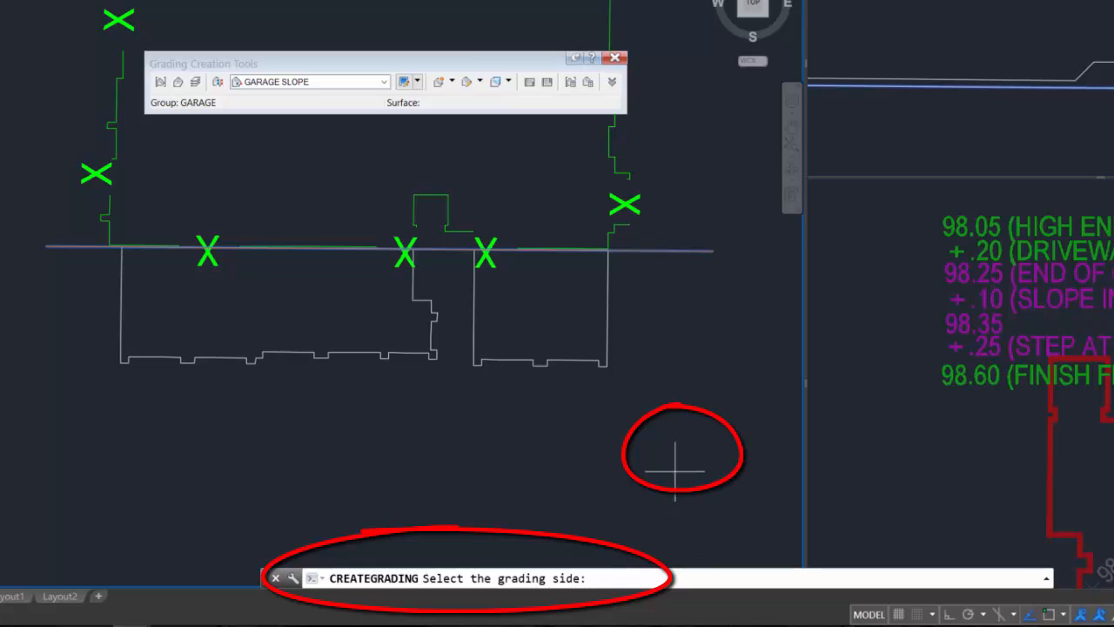
click(674, 438)
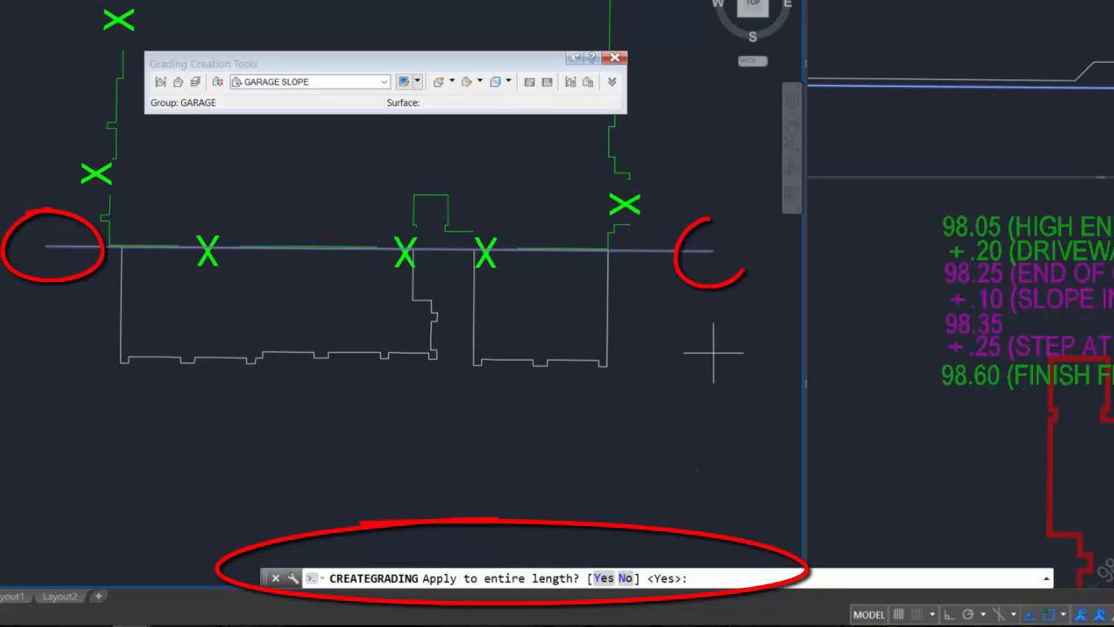
key(Return)
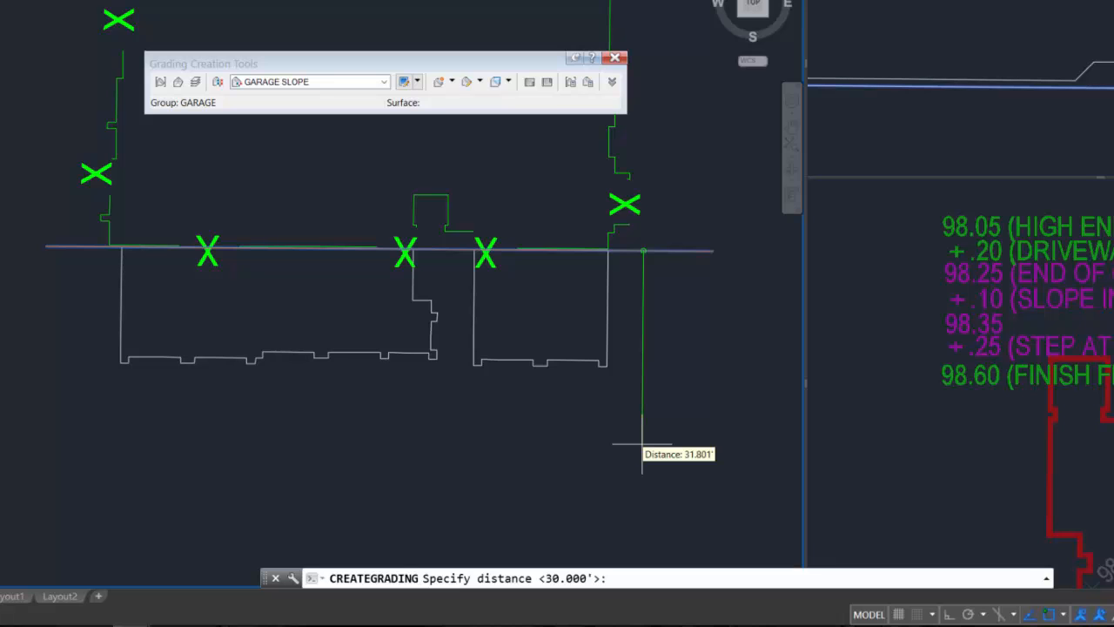
key(Return)
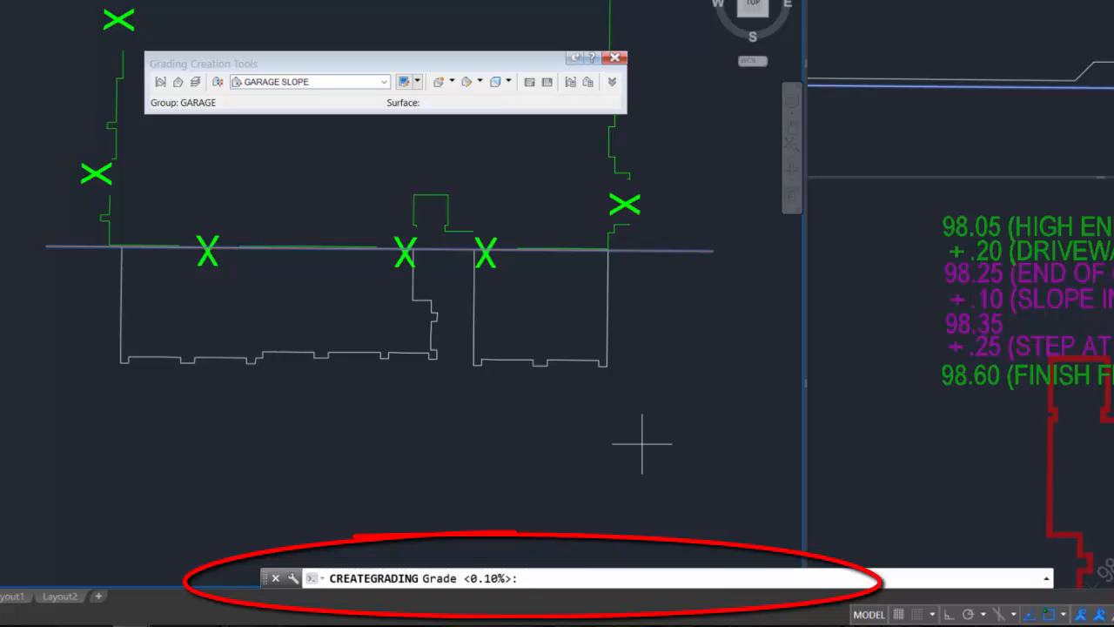
text(.10)
key(Return)
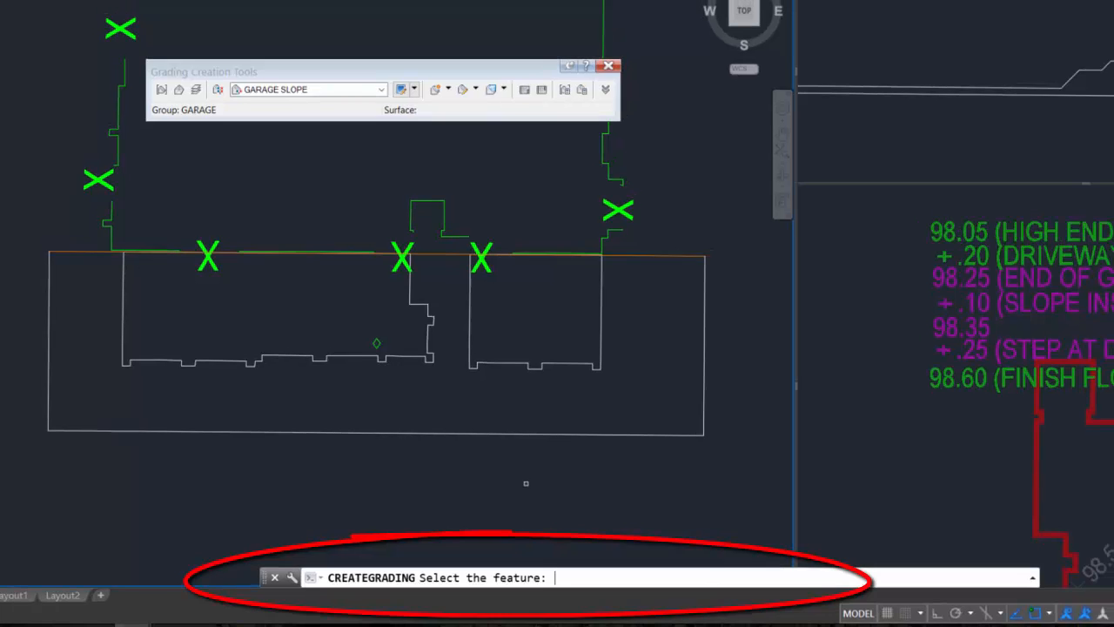
key(Escape)
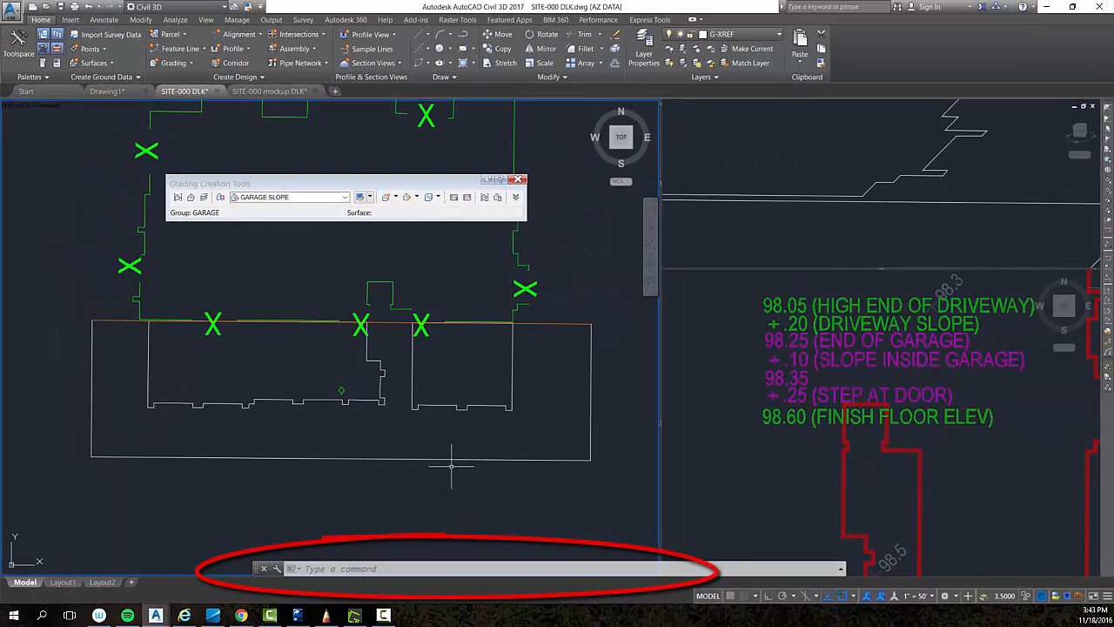
Select the garage edge feature line and the grading's outer parallel line for addition to a surface as breaklines.
click(885, 221)
scroll(887, 220, down, 2)
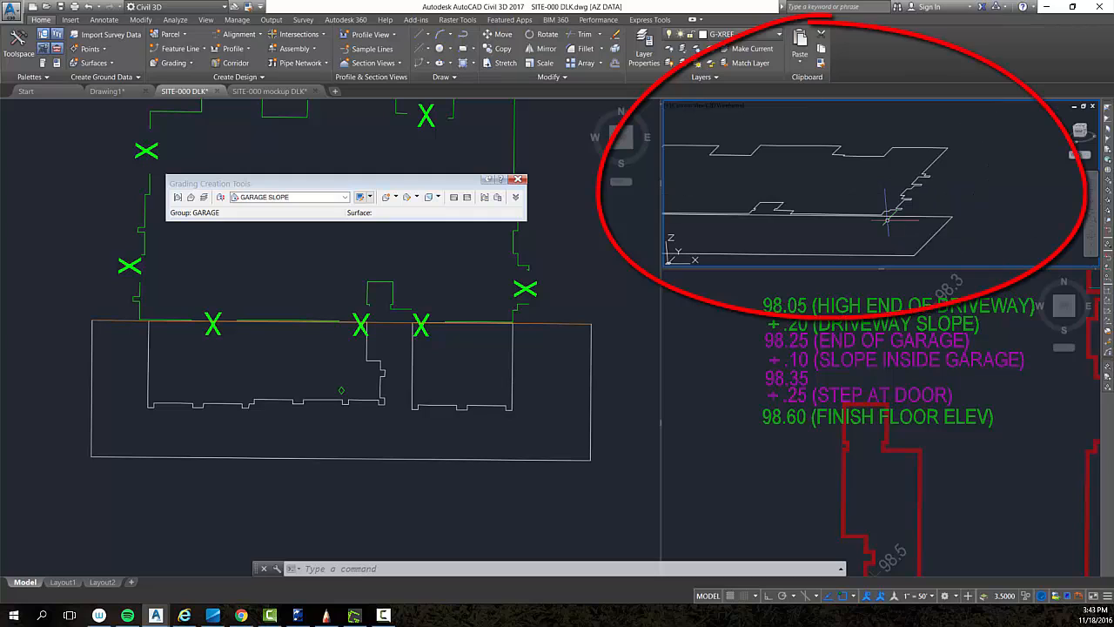
middle_drag(897, 228, 971, 198)
scroll(956, 177, down, 1)
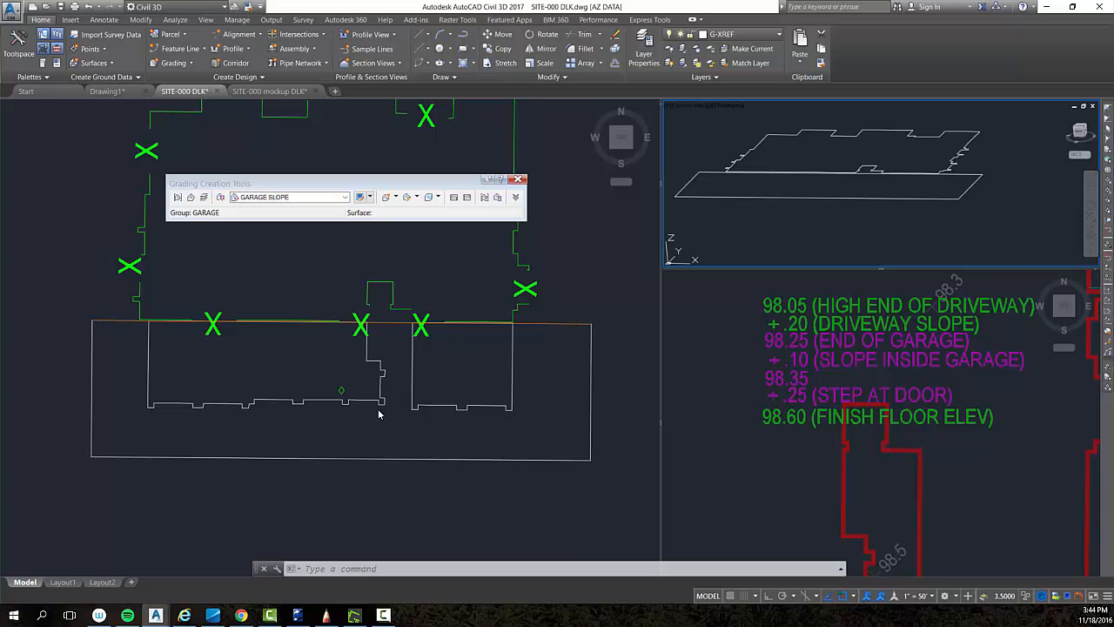
click(547, 446)
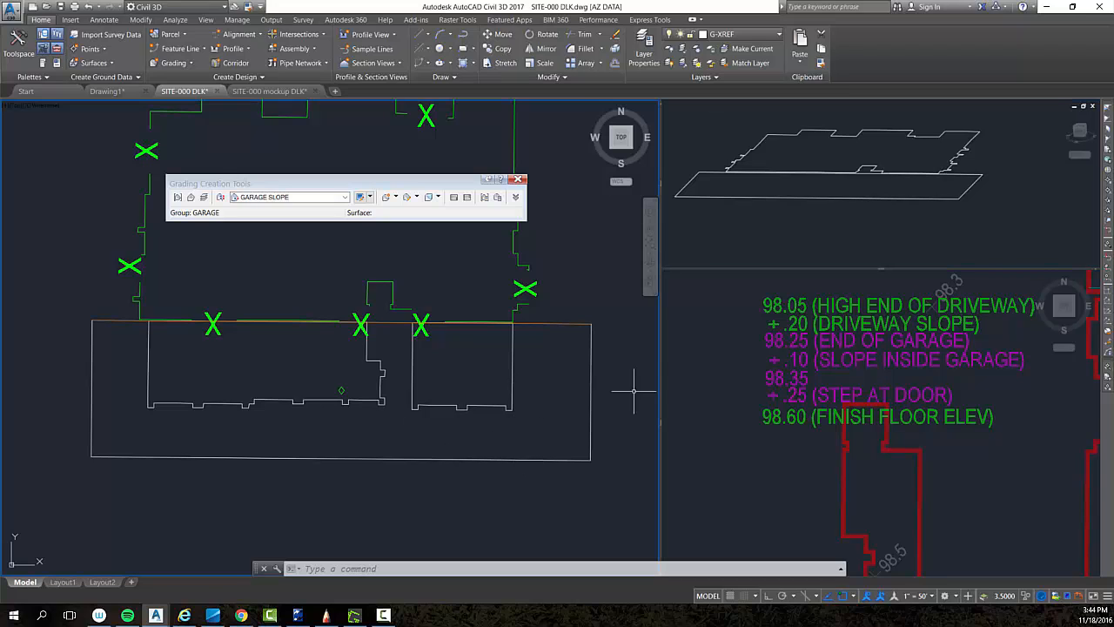
click(555, 326)
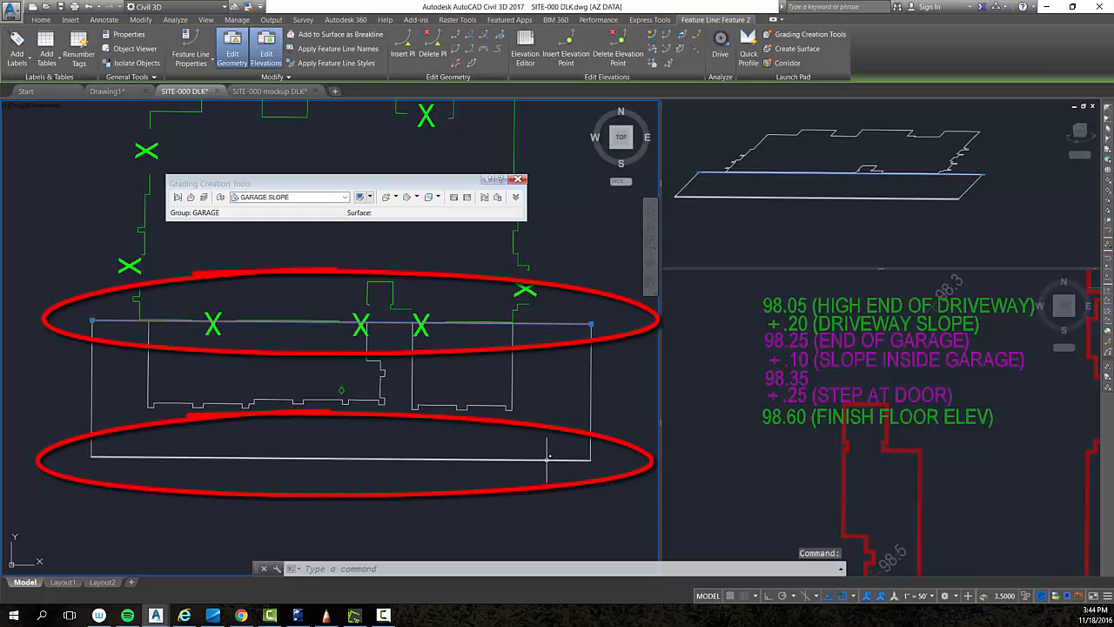
click(548, 457)
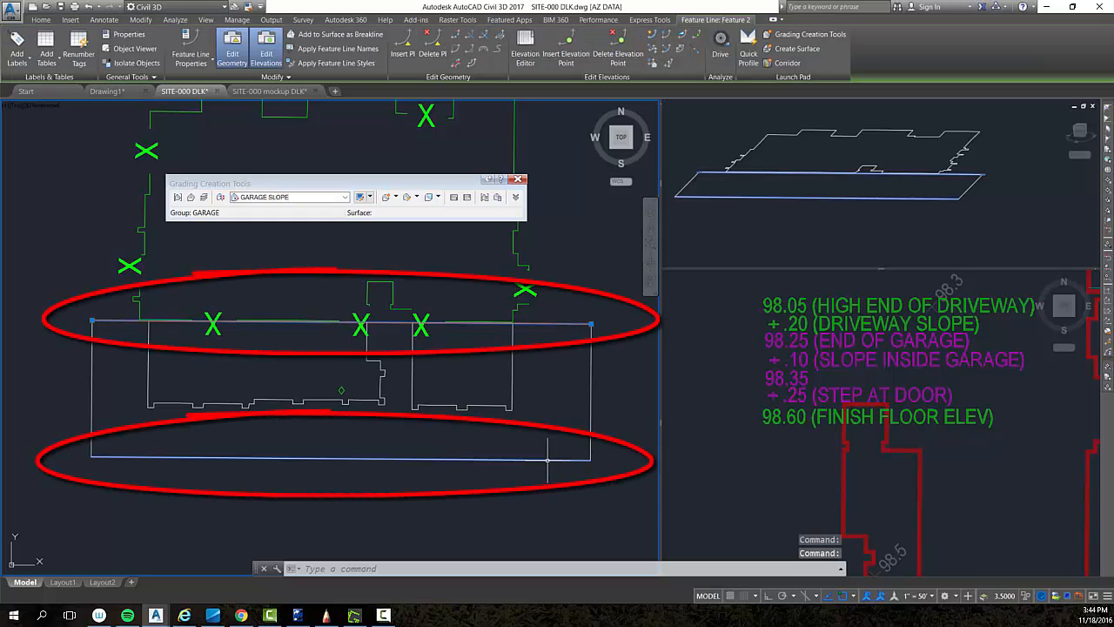
right_click(562, 414)
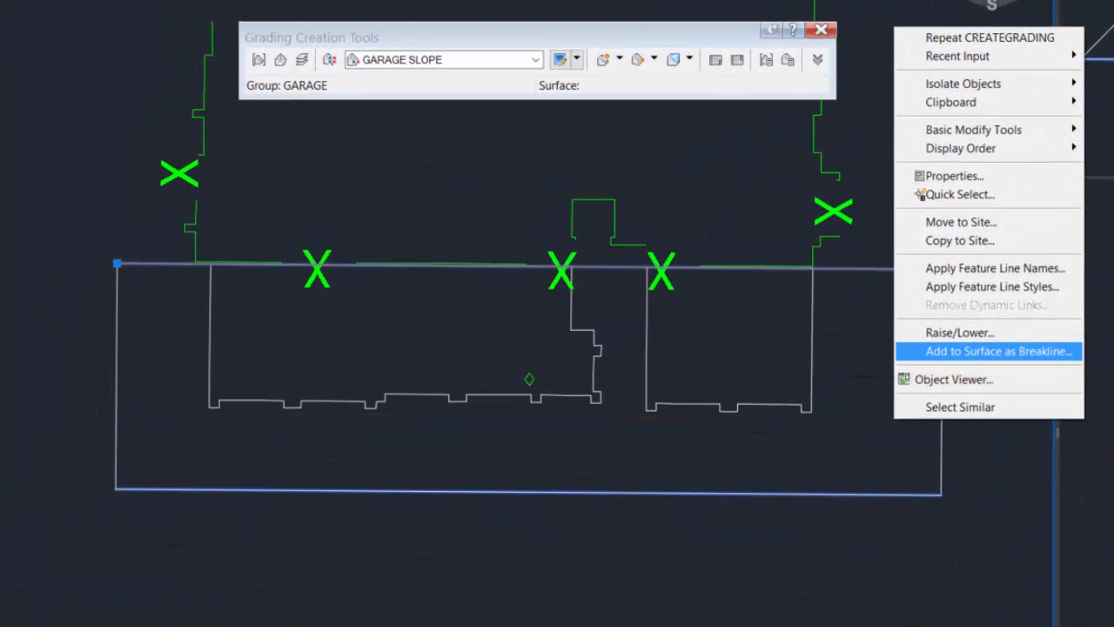
click(1035, 352)
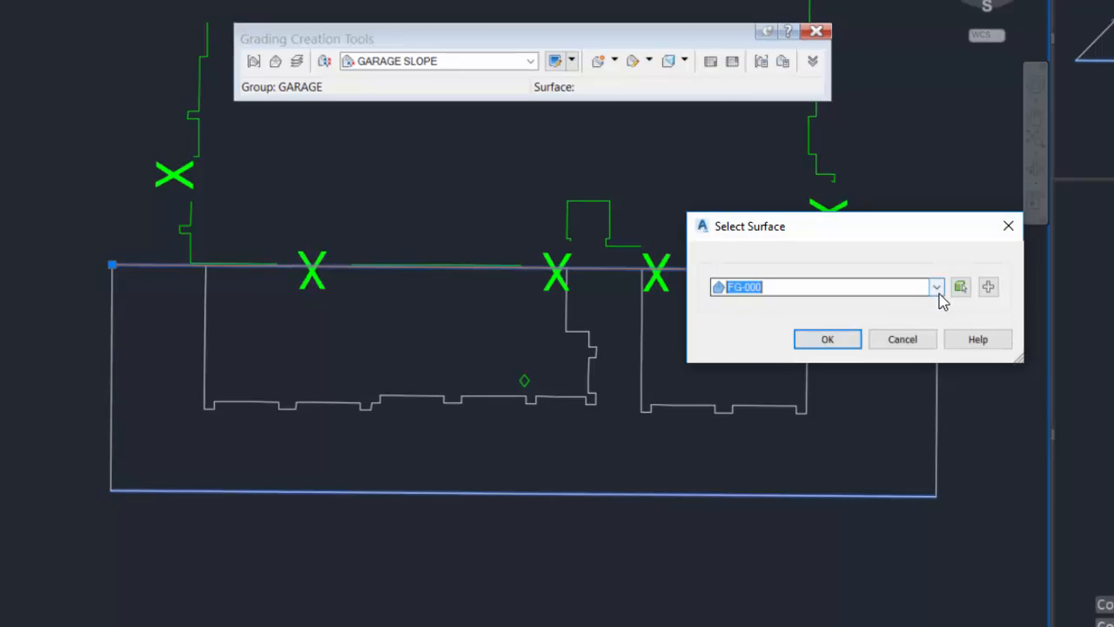
click(942, 288)
click(941, 287)
click(942, 287)
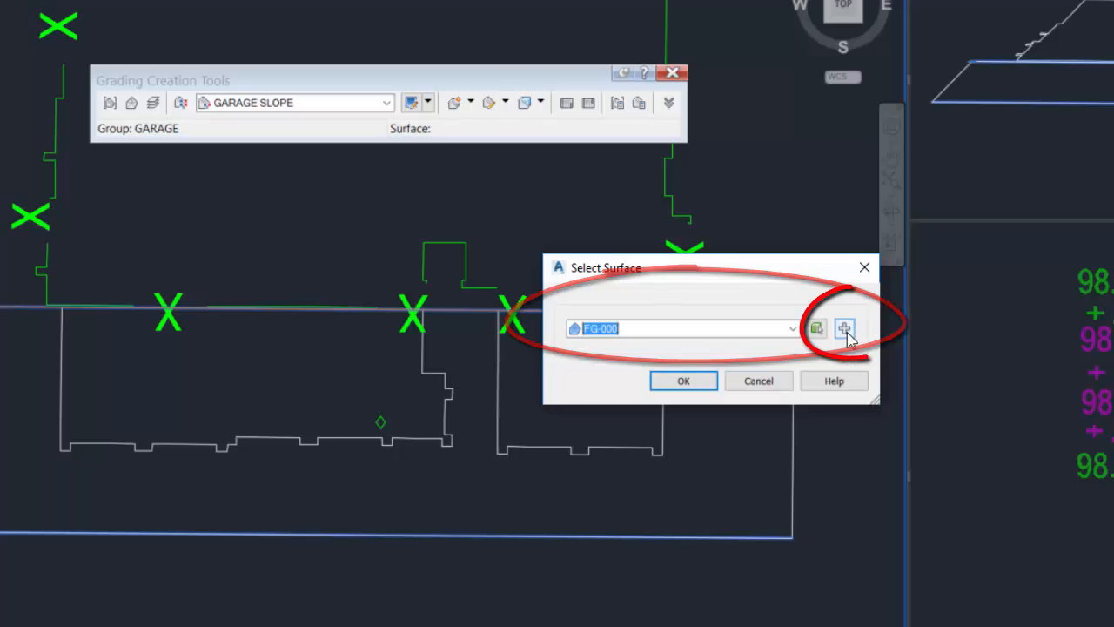
Create a new TIN surface named GARAGE SLOPE and choose it as the breaklines' target surface.
click(844, 329)
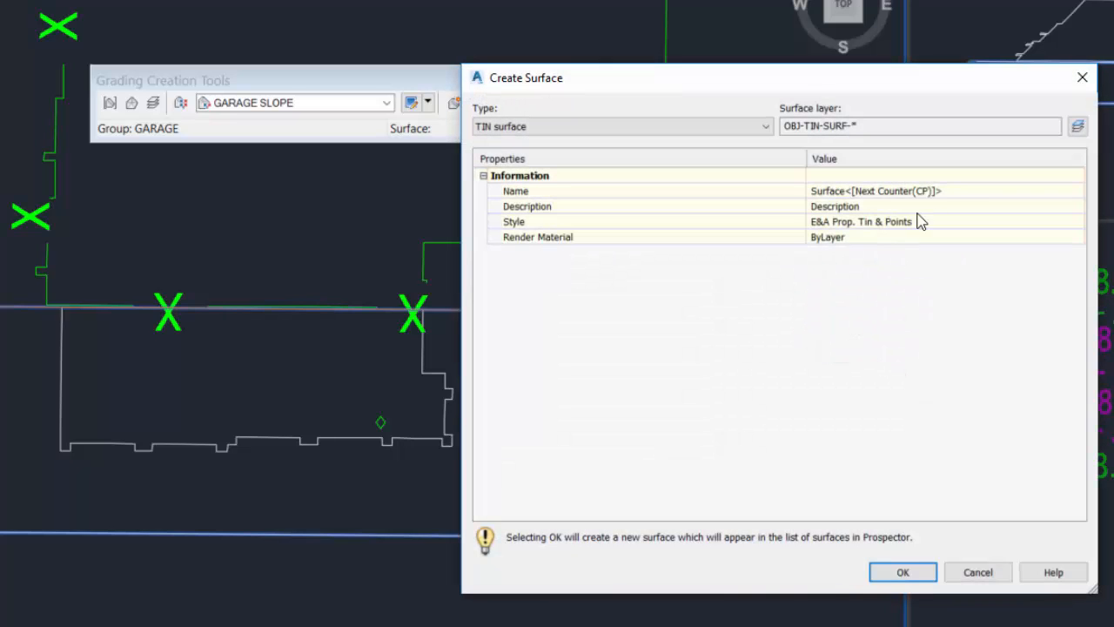
click(870, 190)
mouse_move(965, 87)
mouse_down()
mouse_move(847, 82)
mouse_move(661, 114)
mouse_up()
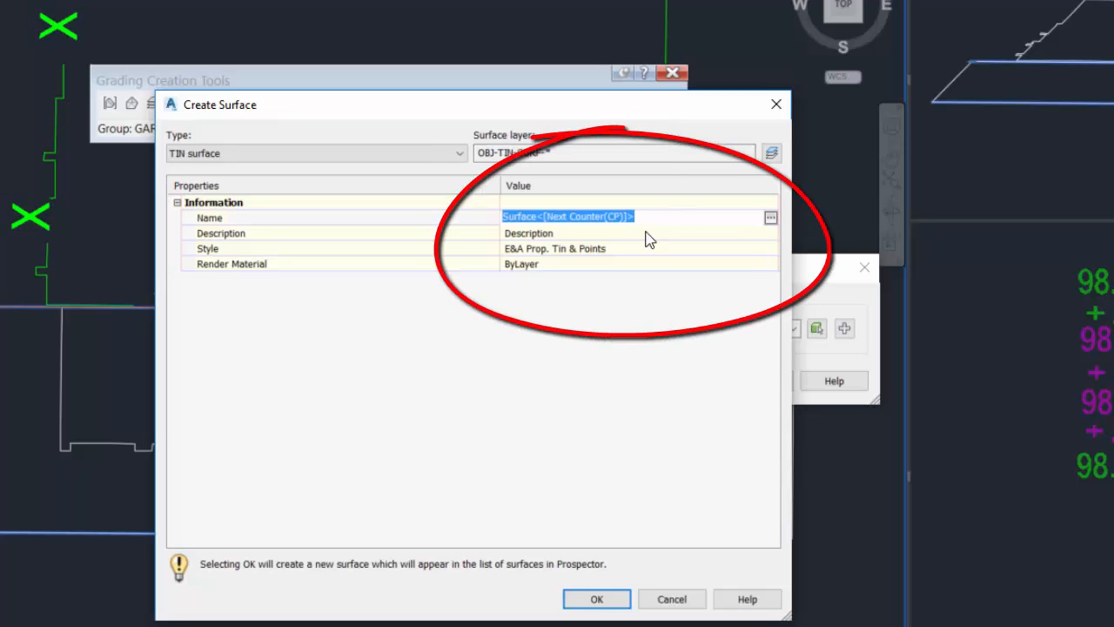
text(GAR)
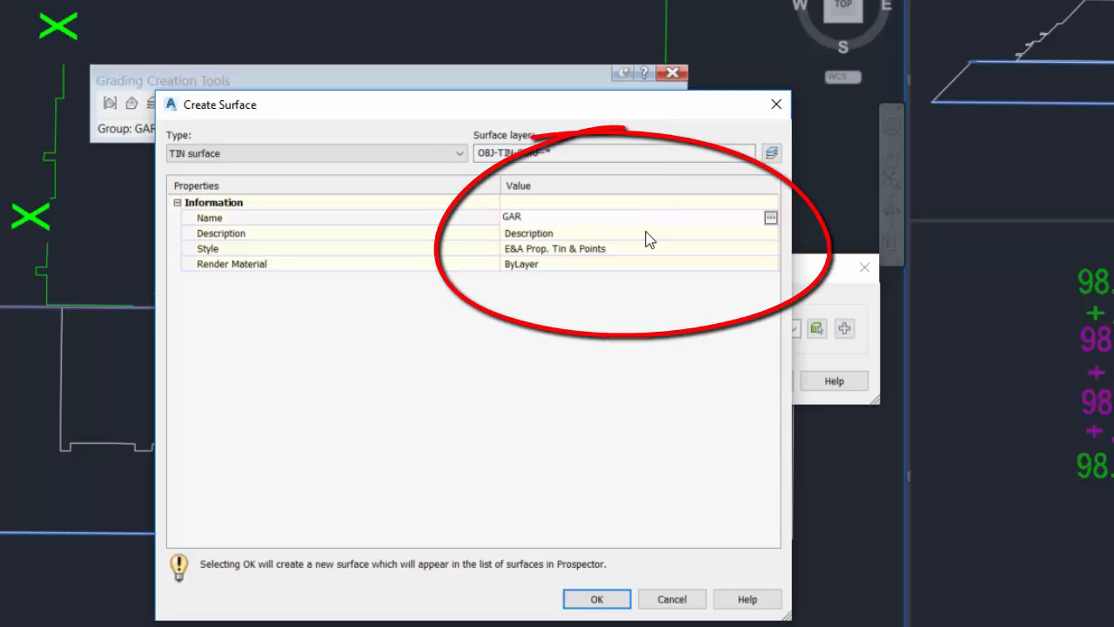
text(AGE SLOPE)
key(Return)
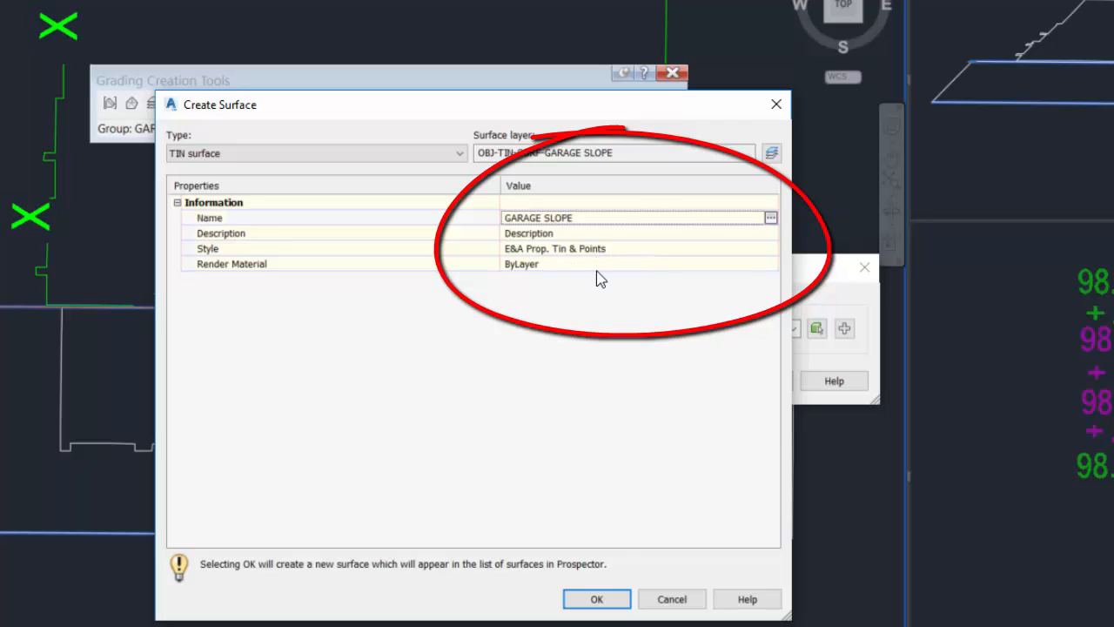
click(597, 601)
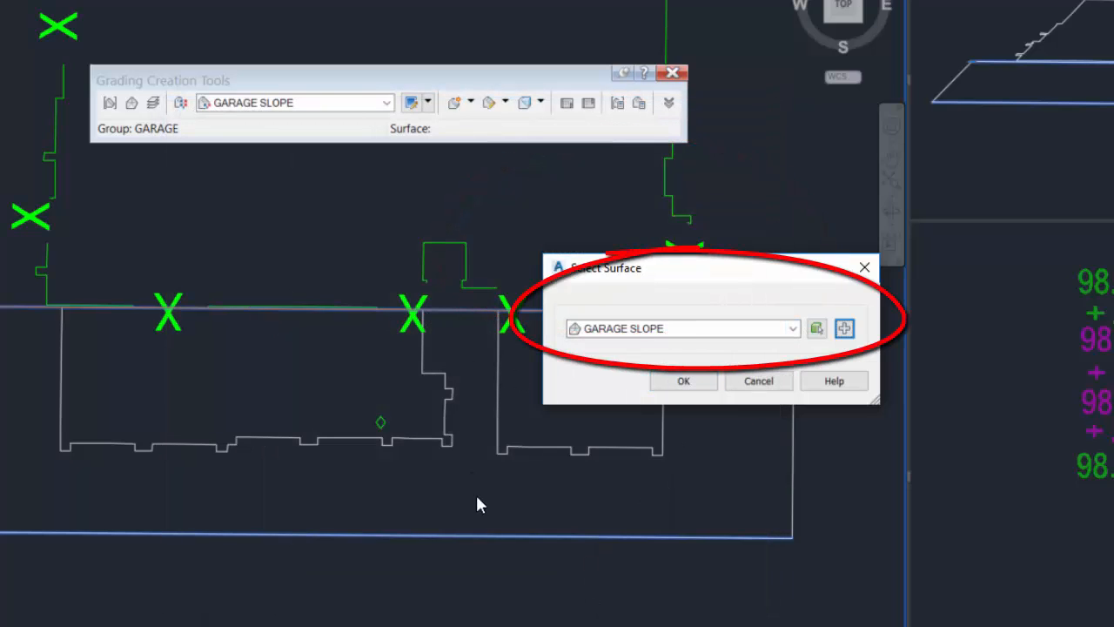
click(684, 381)
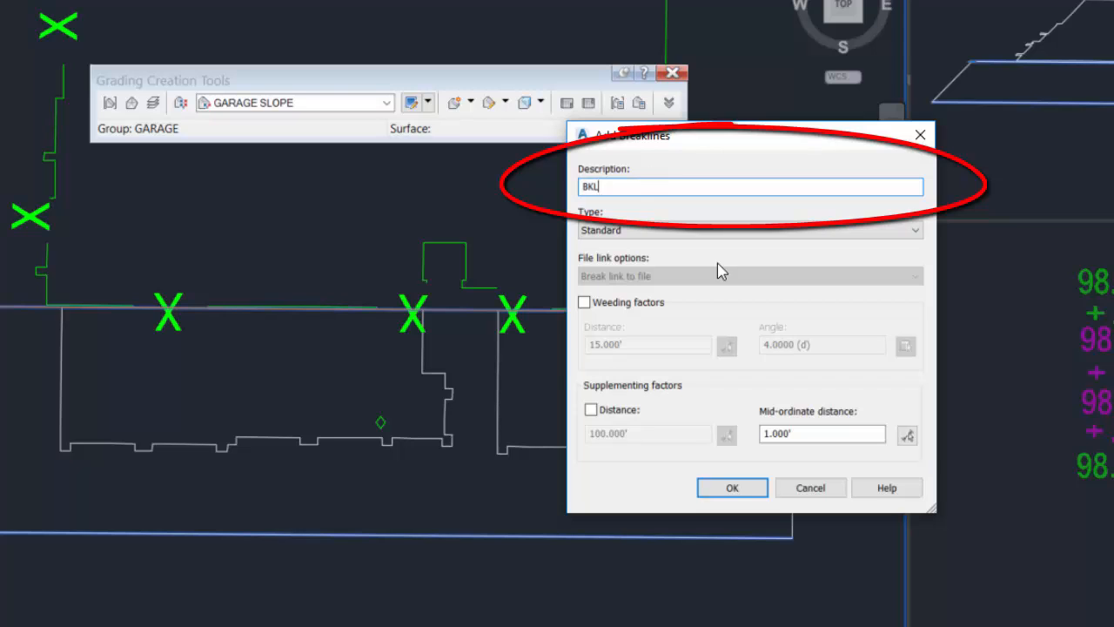
Add the lines as Standard breaklines with the description BKL, leaving the supplementing distance off.
click(591, 409)
double_click(633, 433)
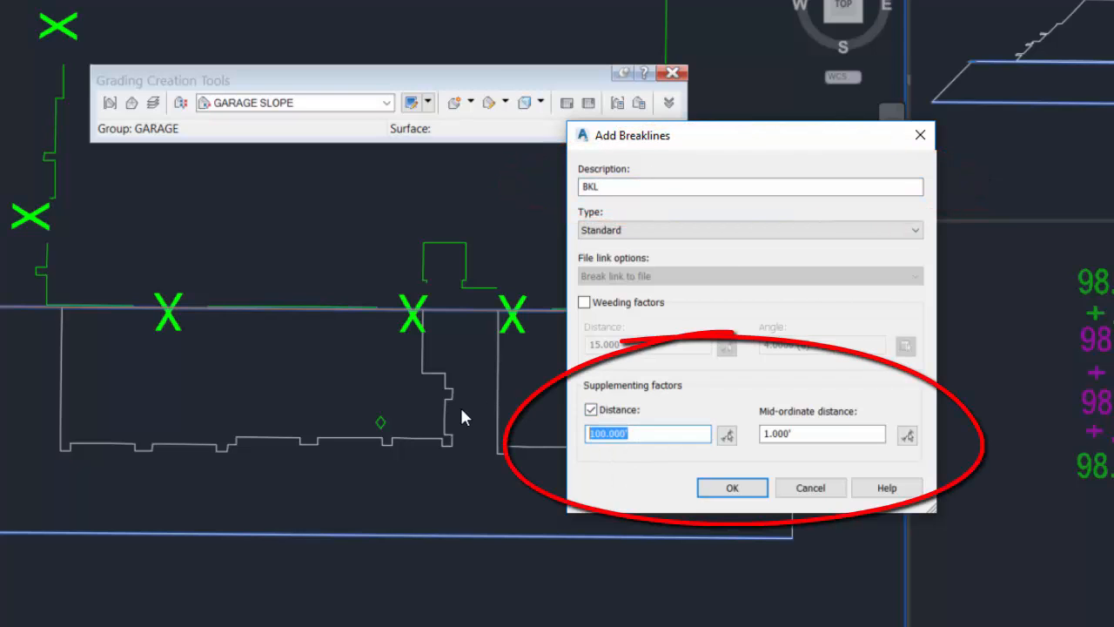
click(591, 410)
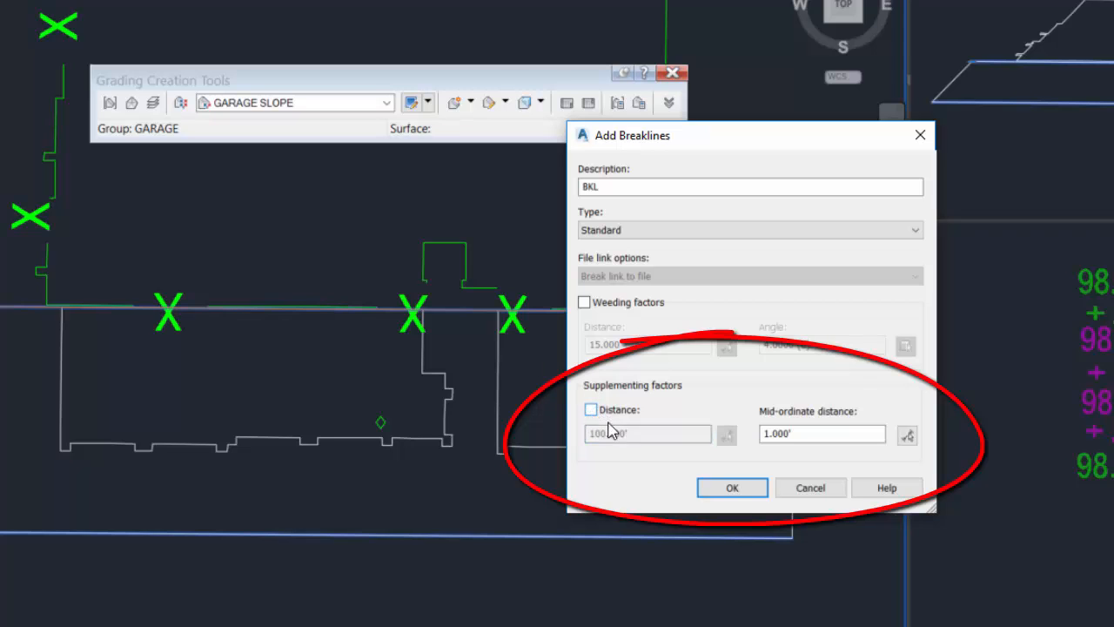
click(746, 491)
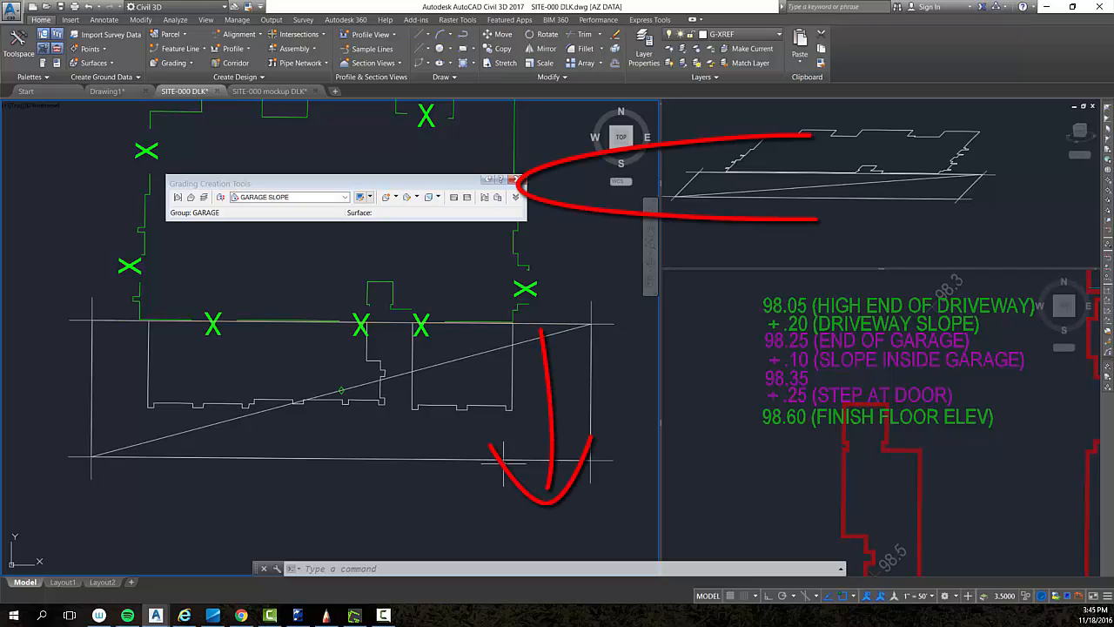
Open the building outline, garage grading and new surface from the 3D viewport in the Object Viewer.
click(900, 194)
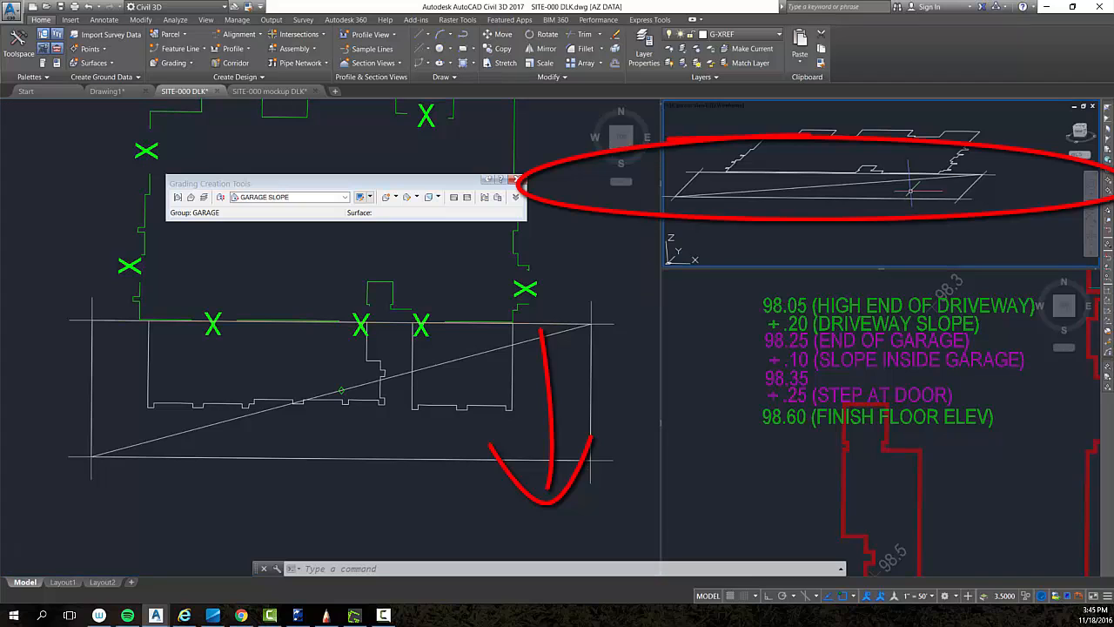
scroll(911, 195, down, 1)
middle_drag(919, 201, 911, 211)
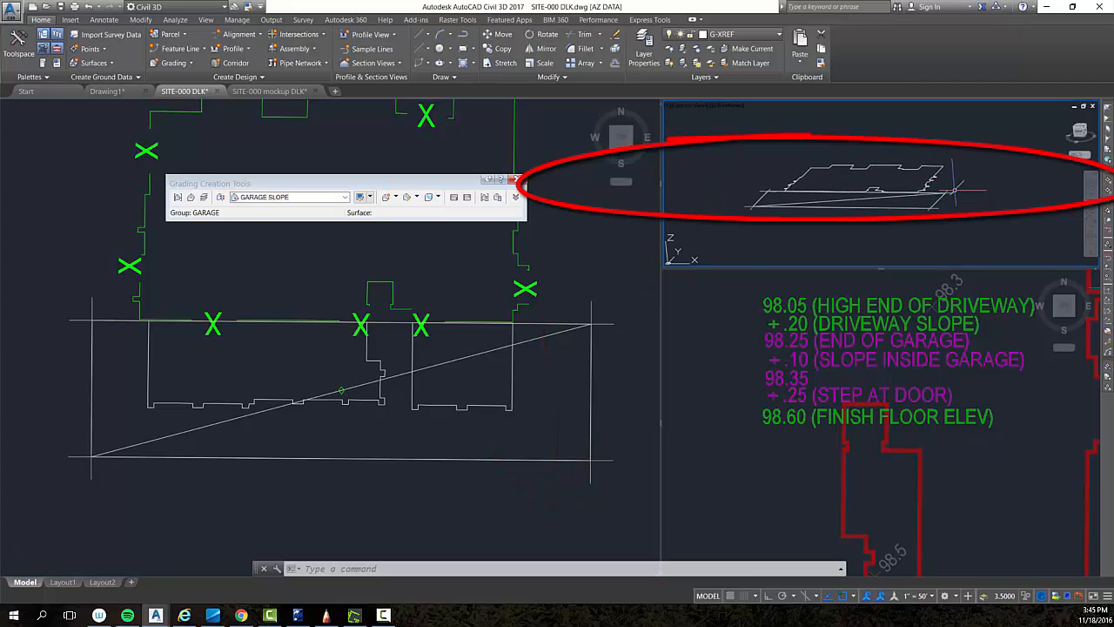
click(997, 138)
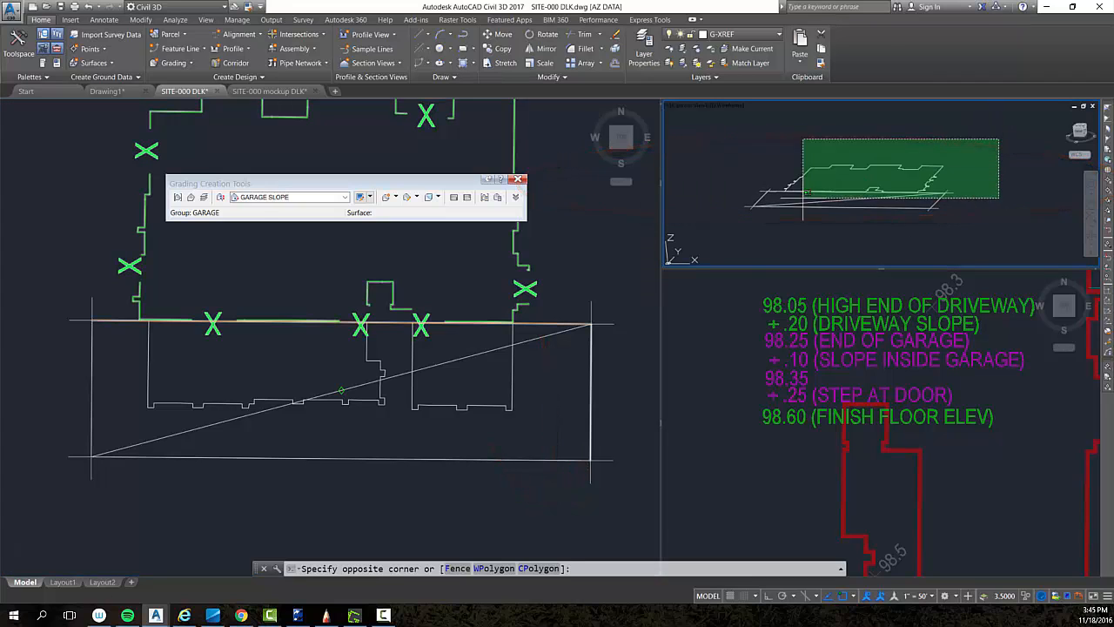
click(704, 256)
right_click(777, 219)
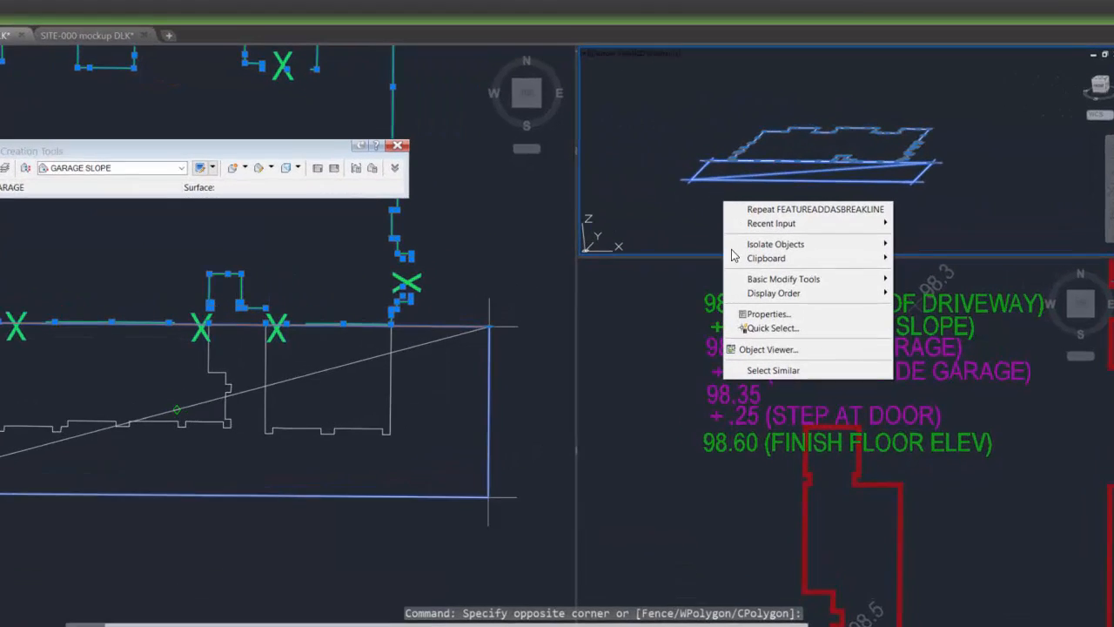
key(Escape)
key(Escape)
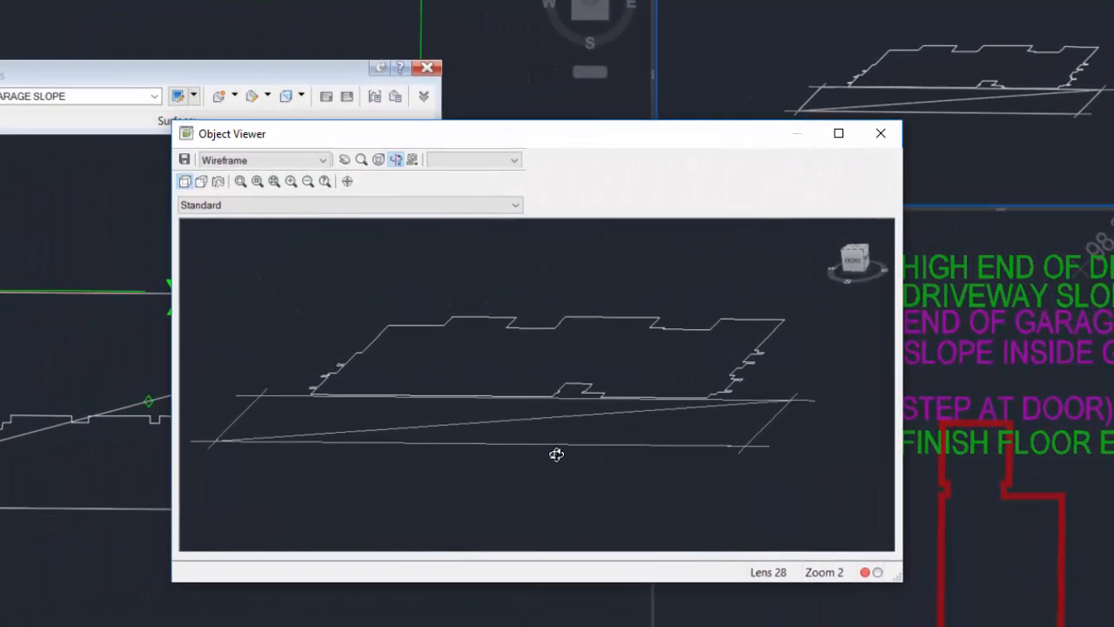
Orbit the model to a right-side view, apply it to the 3D viewport and examine the garage slope beside the building edge.
drag(556, 453, 503, 458)
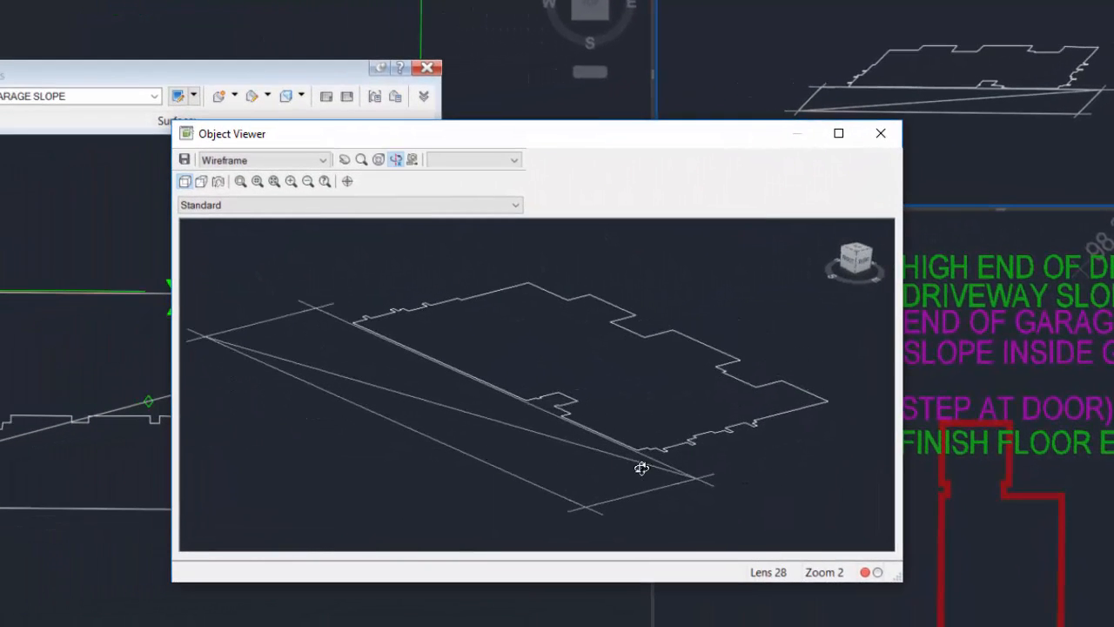
drag(642, 468, 522, 437)
right_click(524, 436)
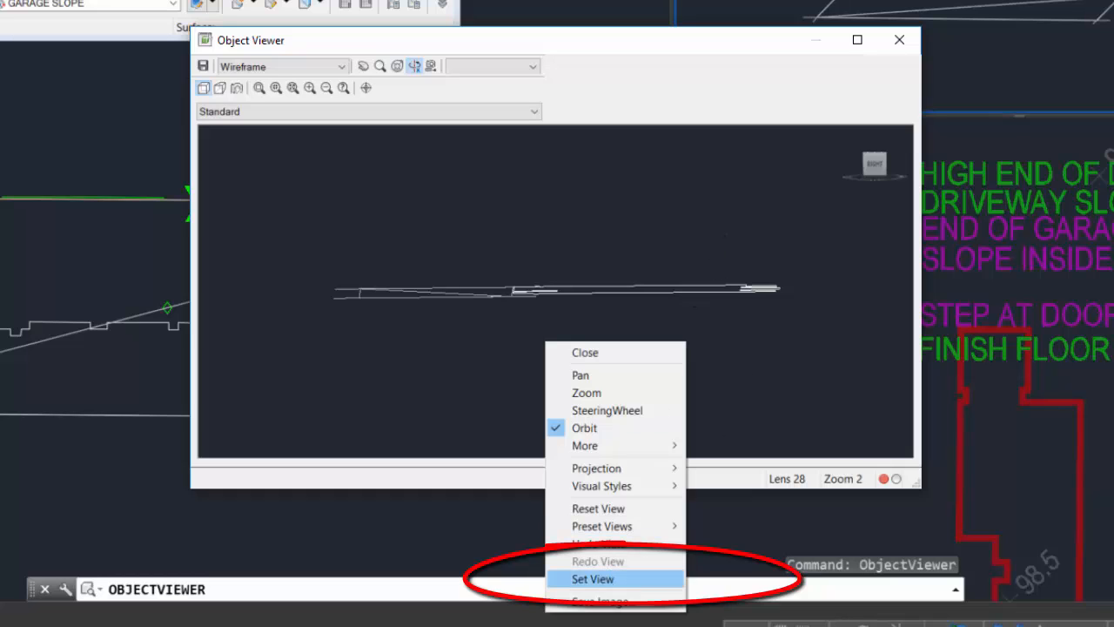
click(600, 579)
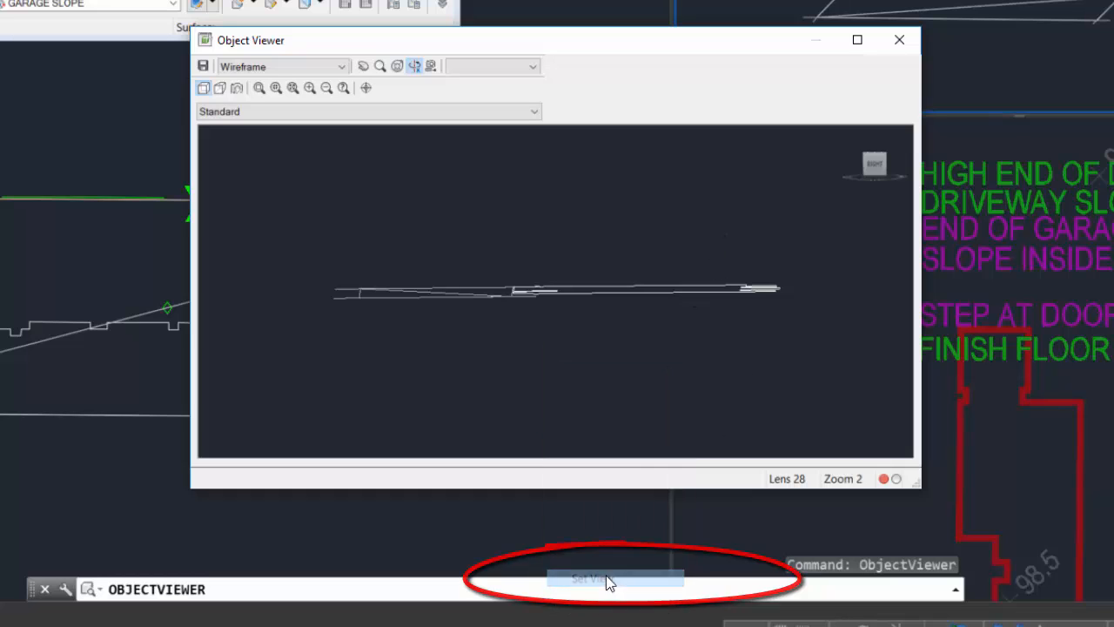
click(910, 39)
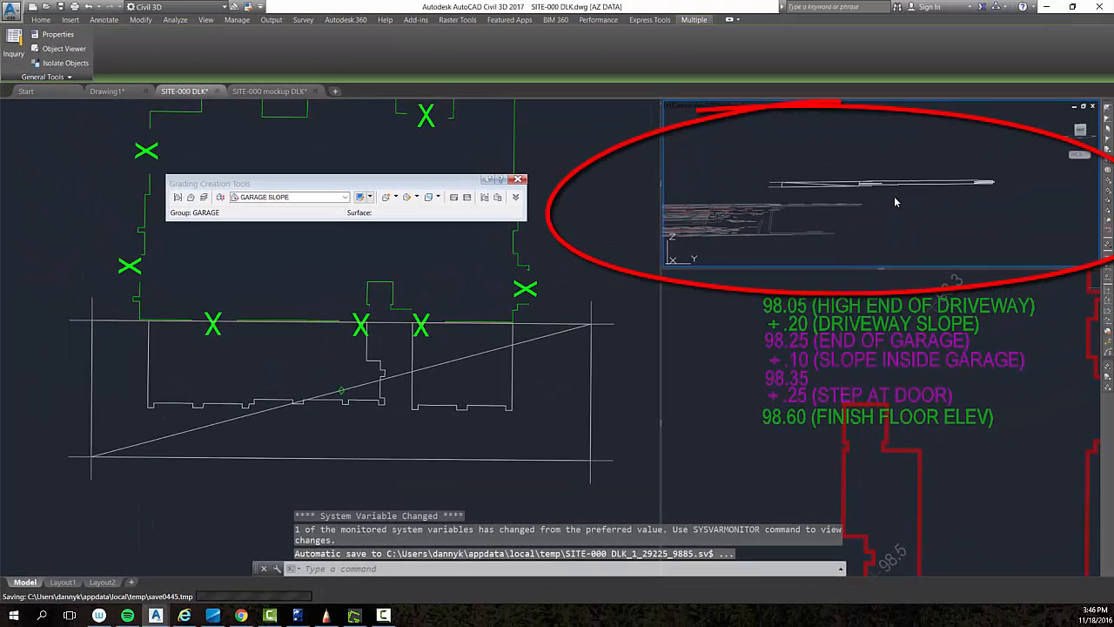
click(905, 198)
click(875, 197)
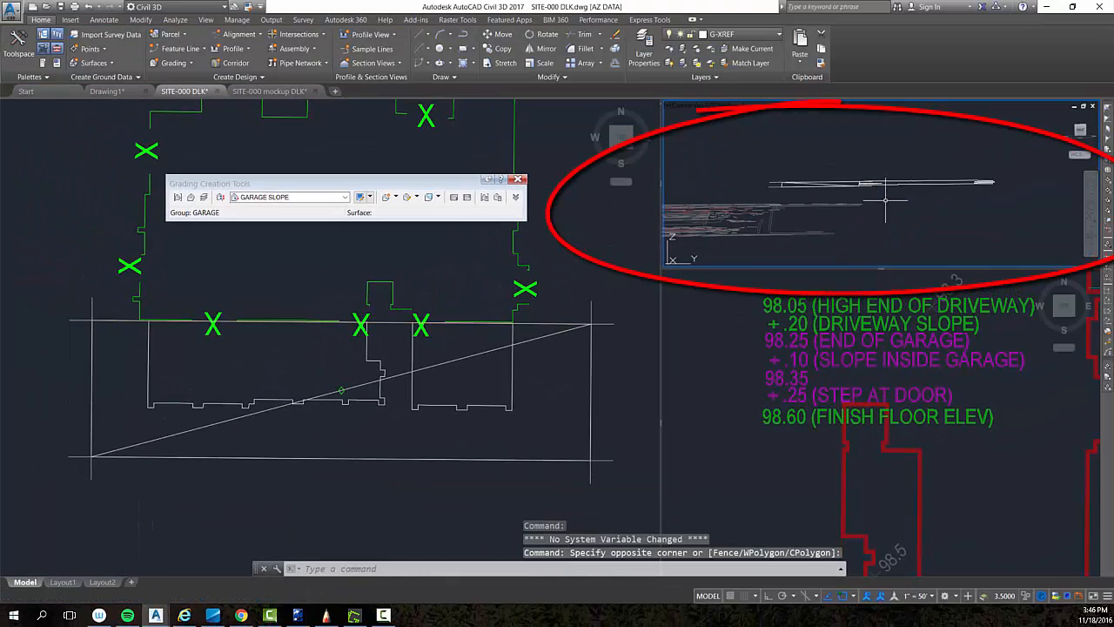
scroll(884, 199, up, 6)
middle_drag(843, 206, 913, 225)
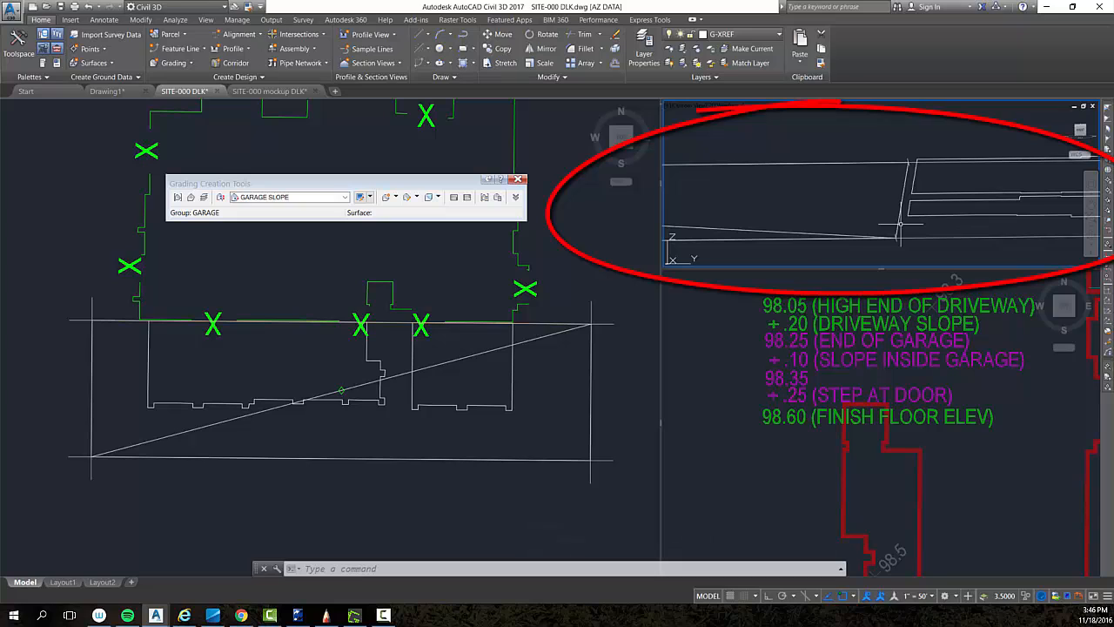
Identify the elevation of the building outline's corner beside the garage edge in the 3D view with the ID command.
text(I)
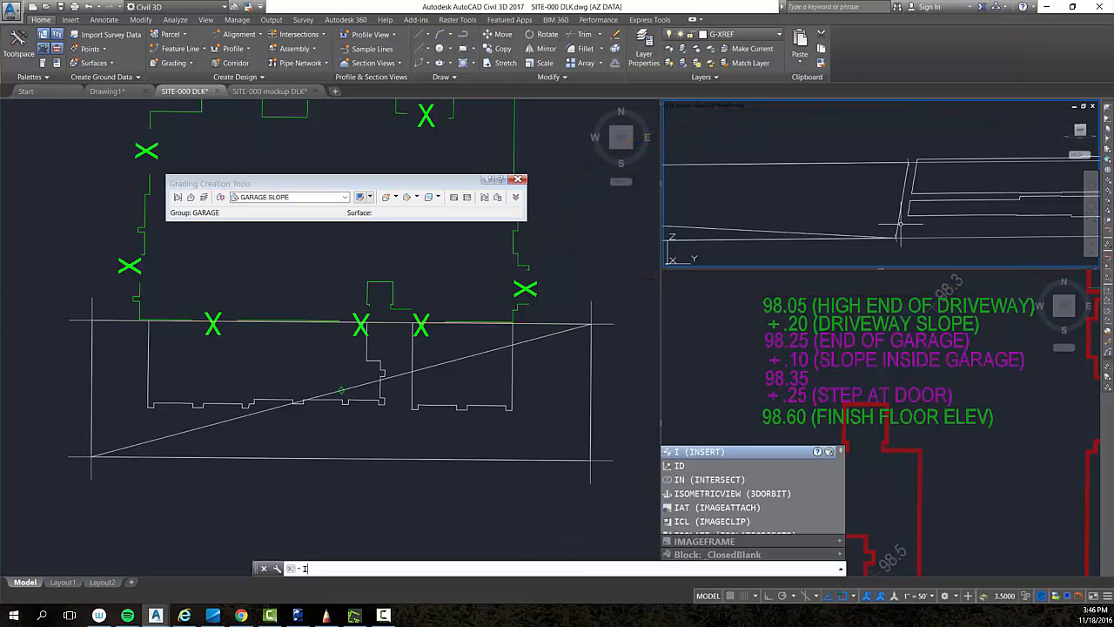
text(D)
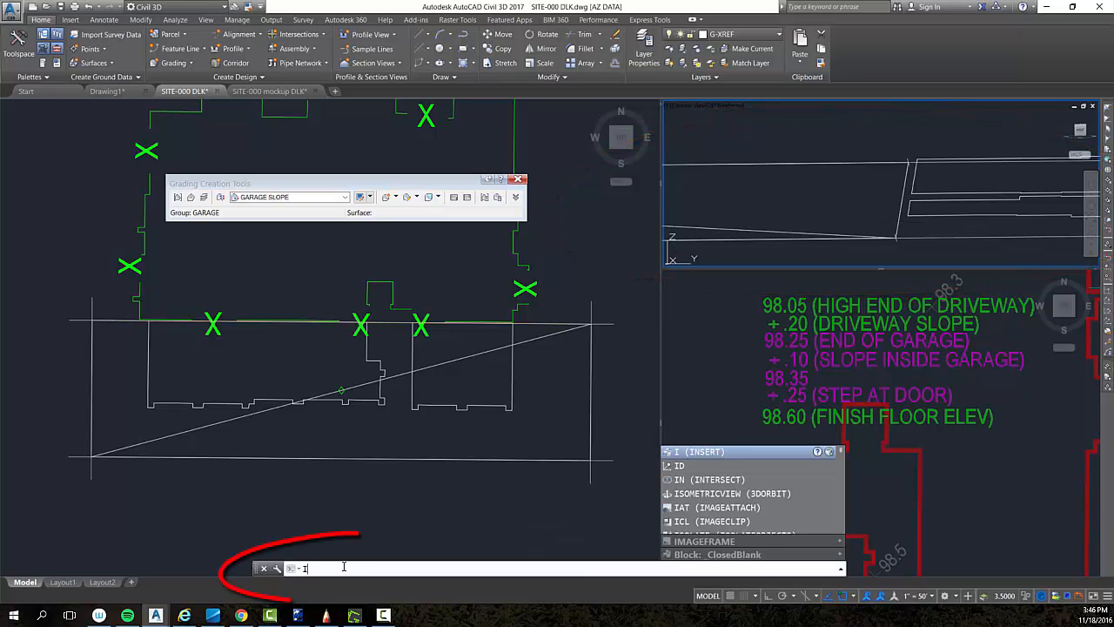
key(Return)
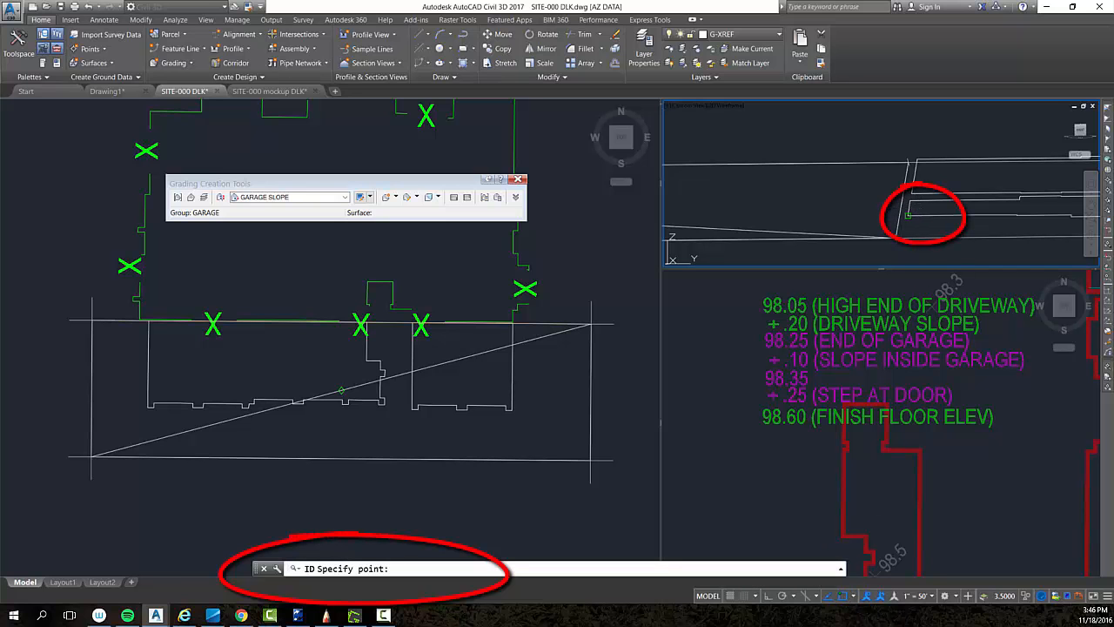
click(908, 214)
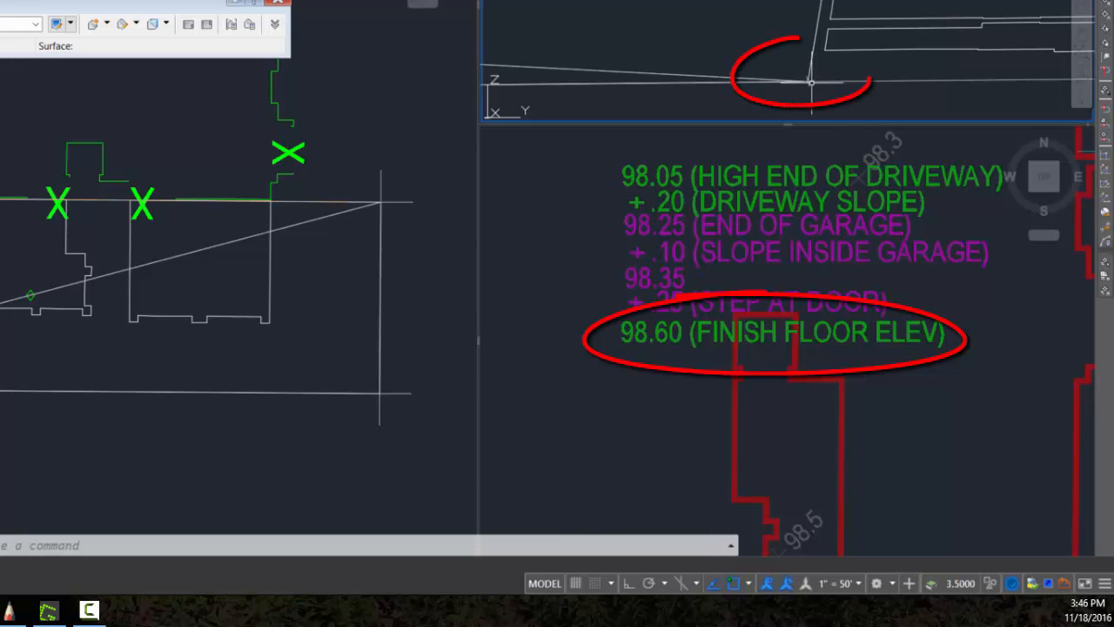
Identify the elevation at the building end of the garage slope using ID with an endpoint snap.
key(Return)
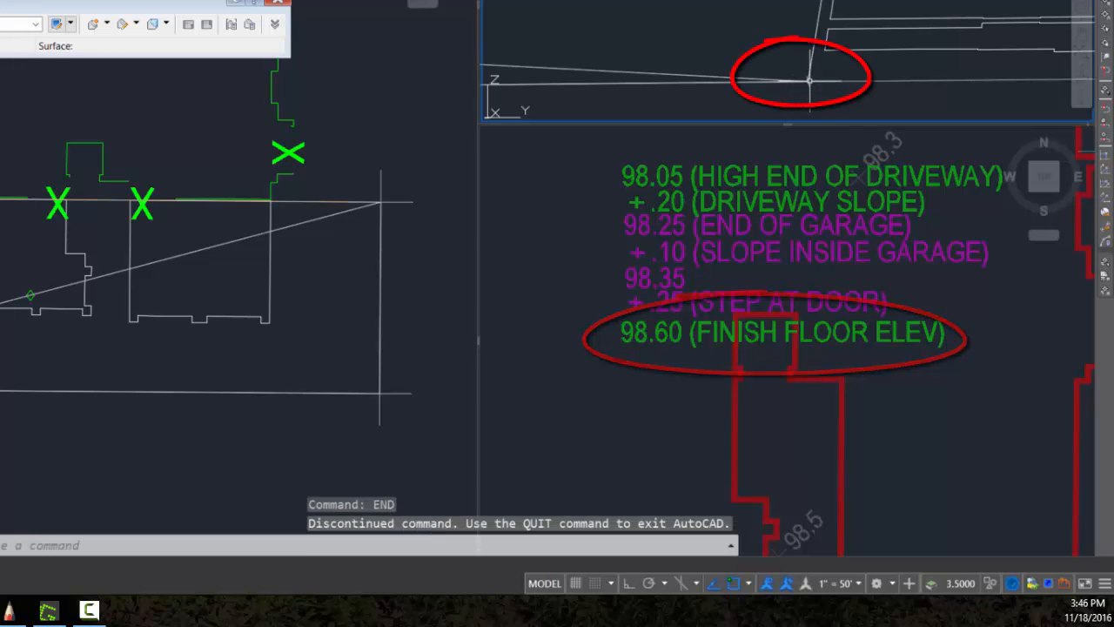
text(ID)
key(Return)
text(END)
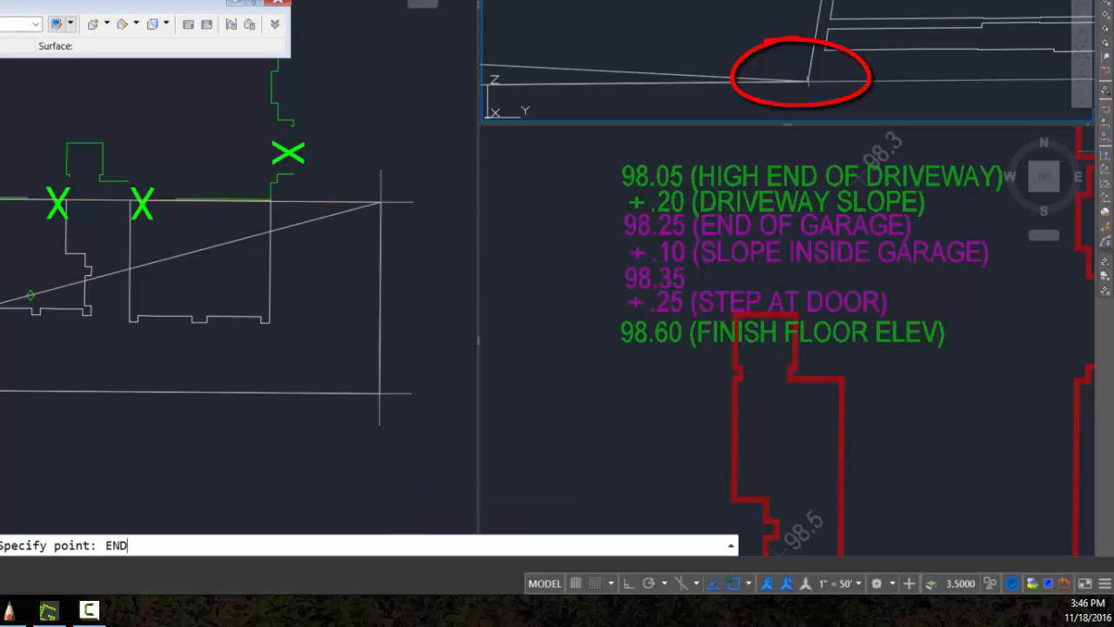
key(Return)
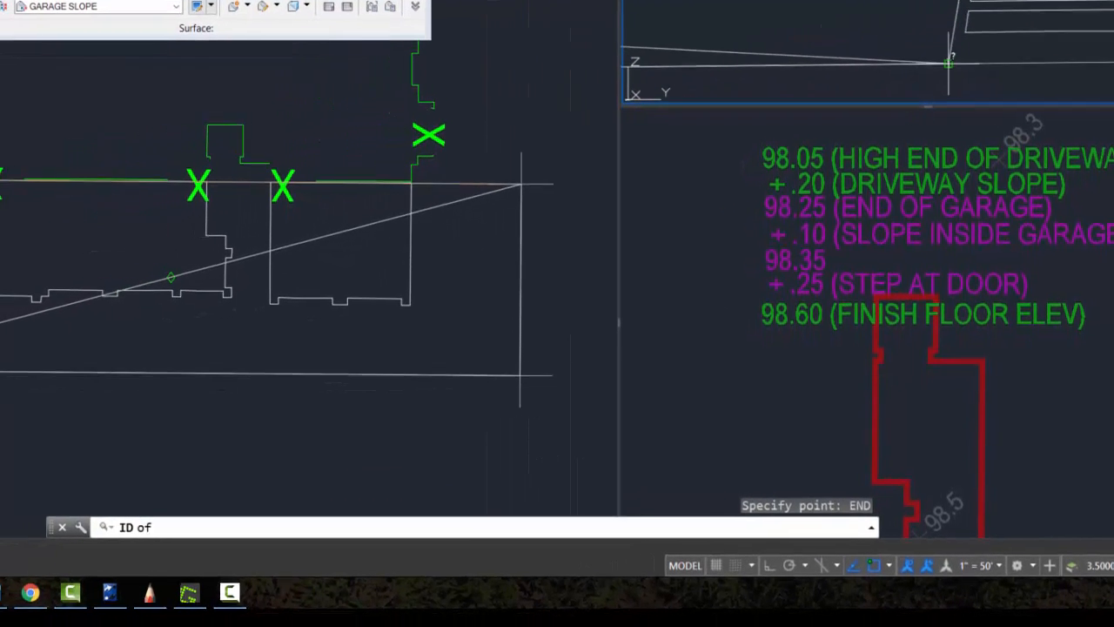
click(808, 81)
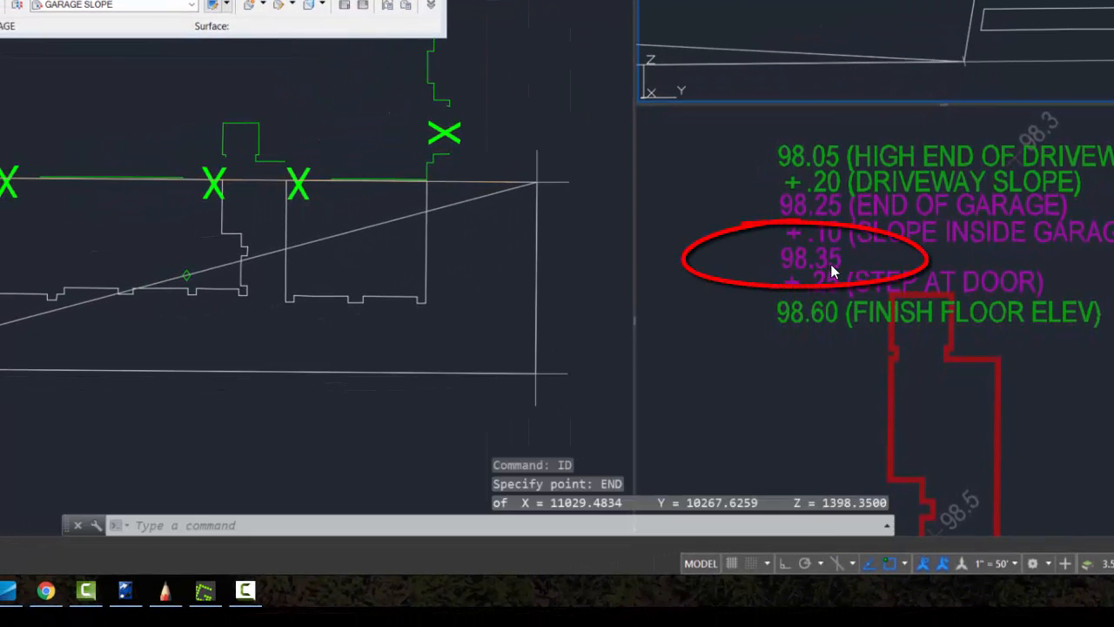
Identify the elevation at the far, outer end of the garage slope using ID with an endpoint snap.
scroll(880, 49, down, 1)
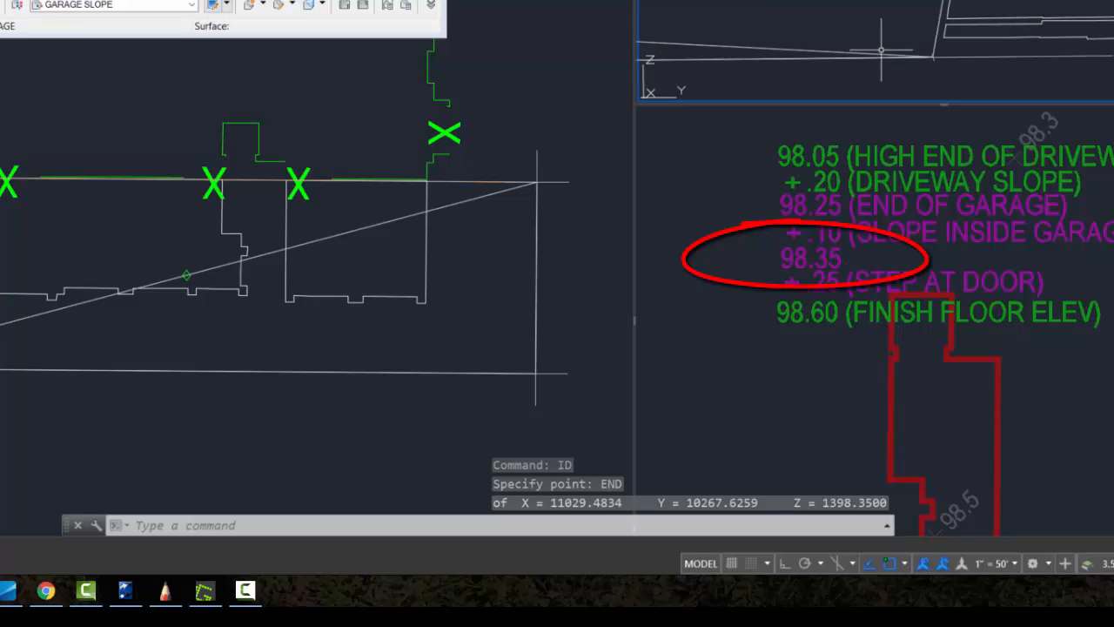
middle_drag(880, 50, 1005, 35)
scroll(980, 35, down, 1)
middle_drag(876, 34, 1094, 25)
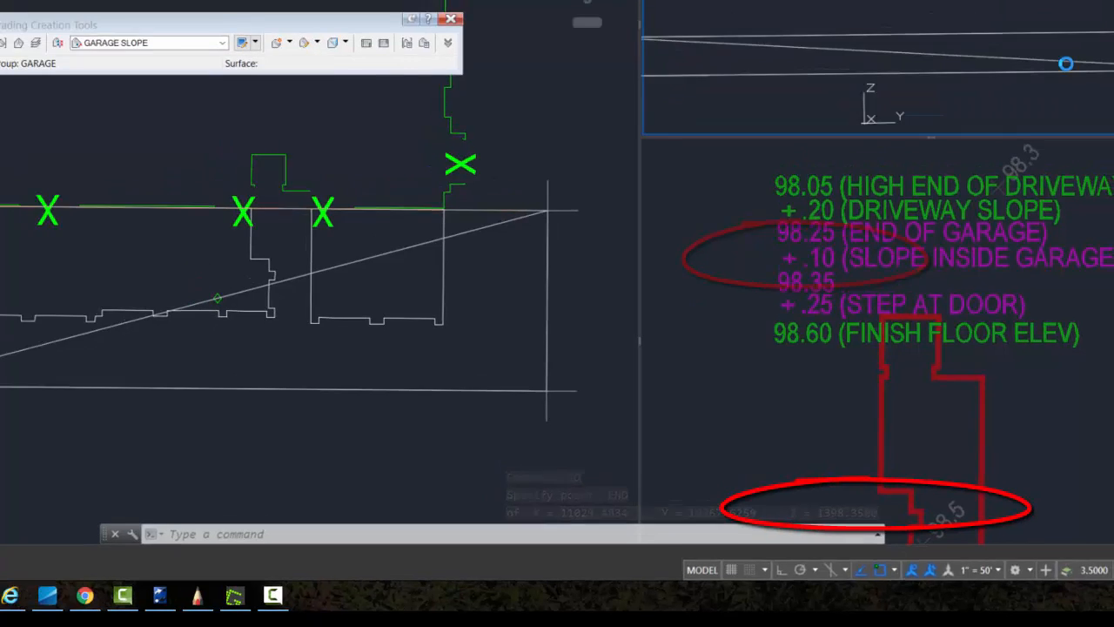
scroll(924, 36, down, 2)
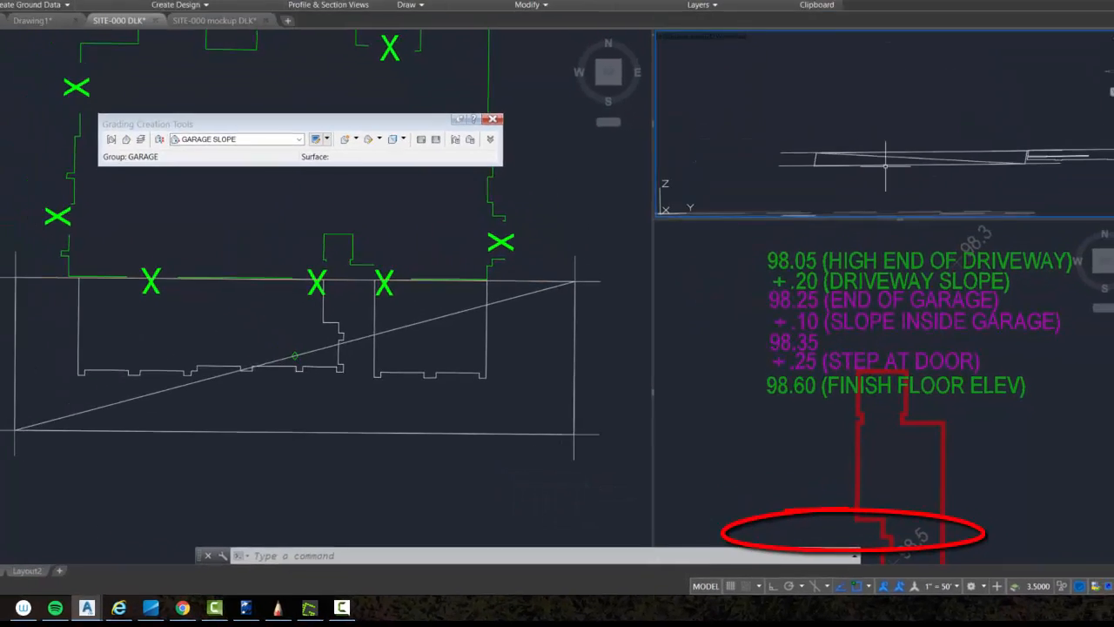
scroll(825, 173, up, 2)
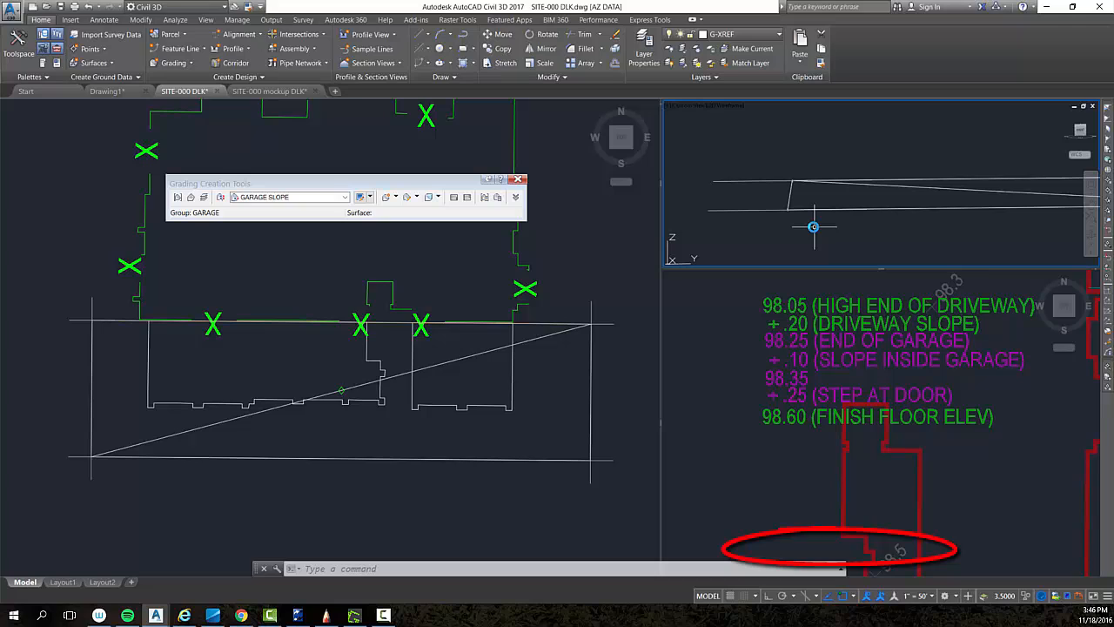
text(id)
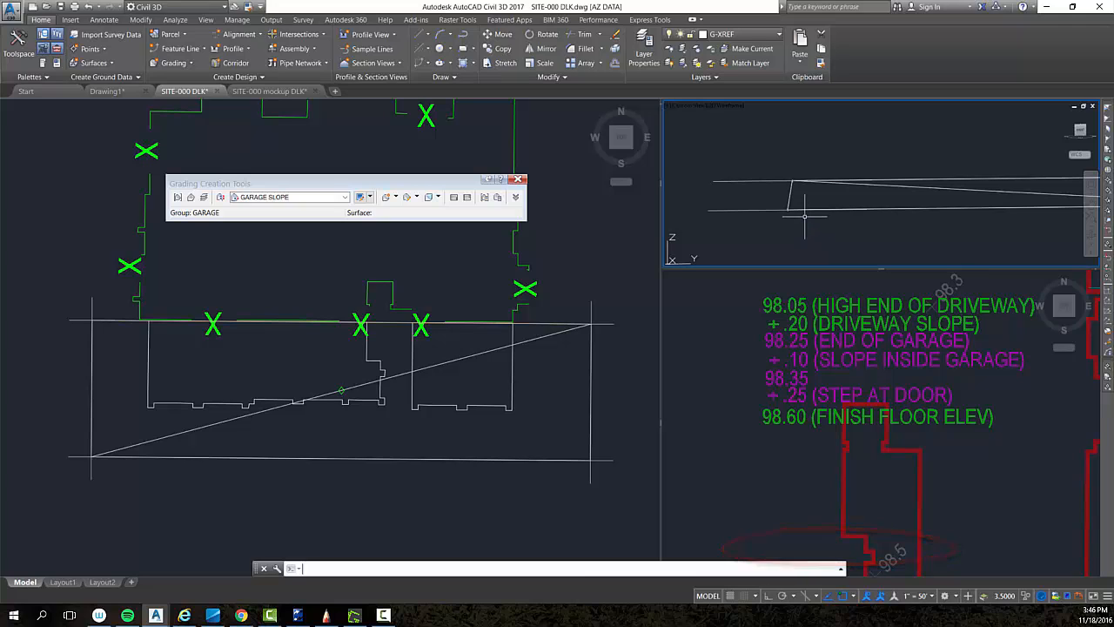
key(Return)
text(end)
key(Return)
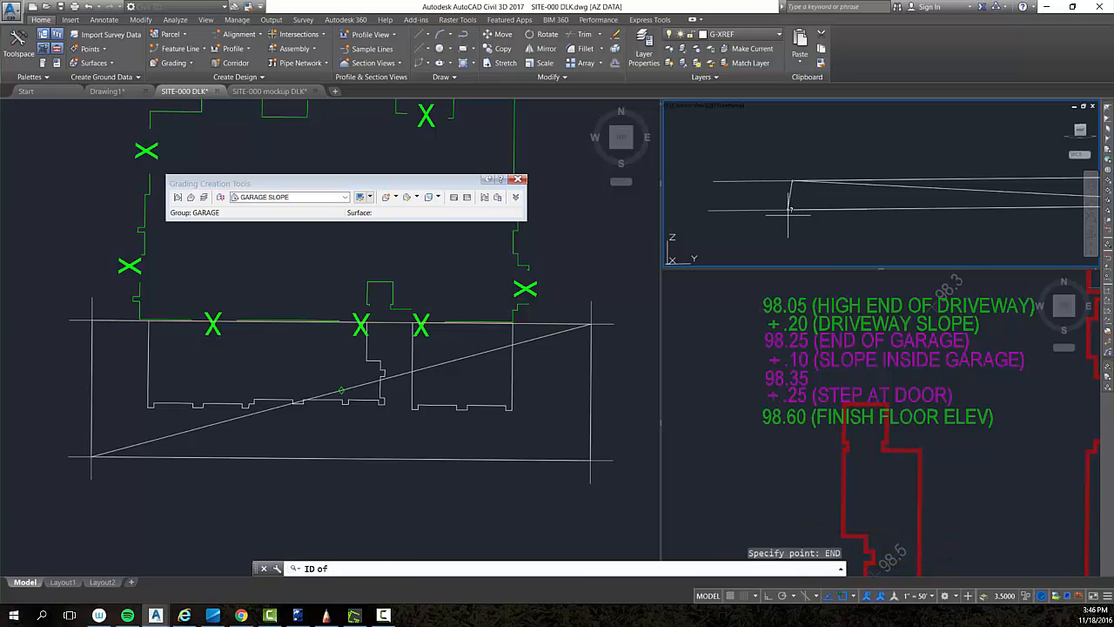
click(790, 209)
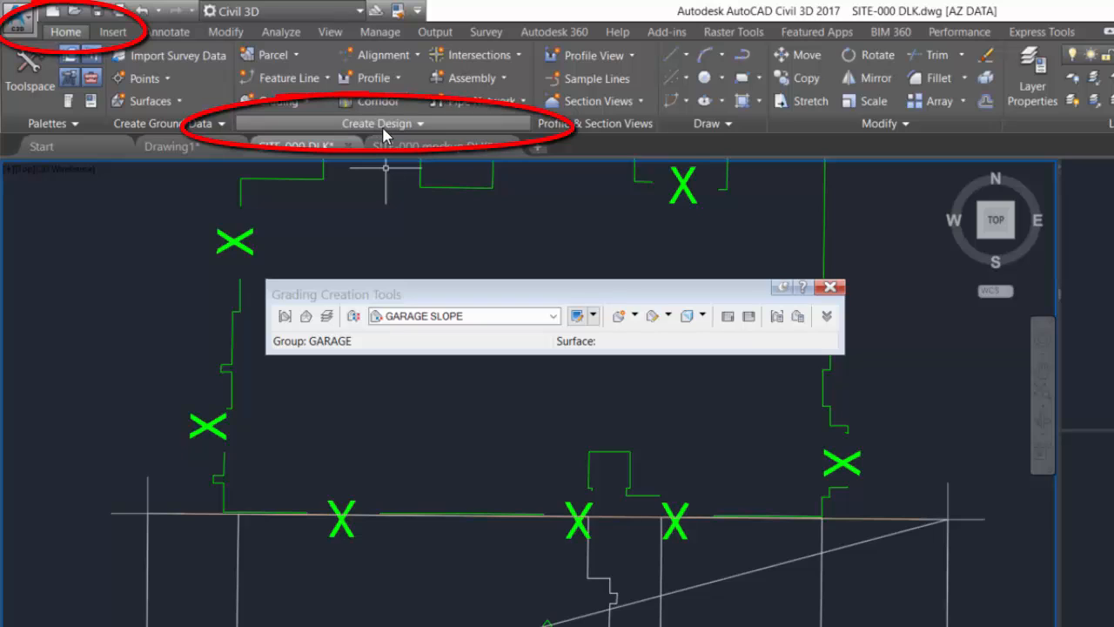
Create a feature line from the smaller east garage outline and assign it to the FG SITE site.
click(289, 78)
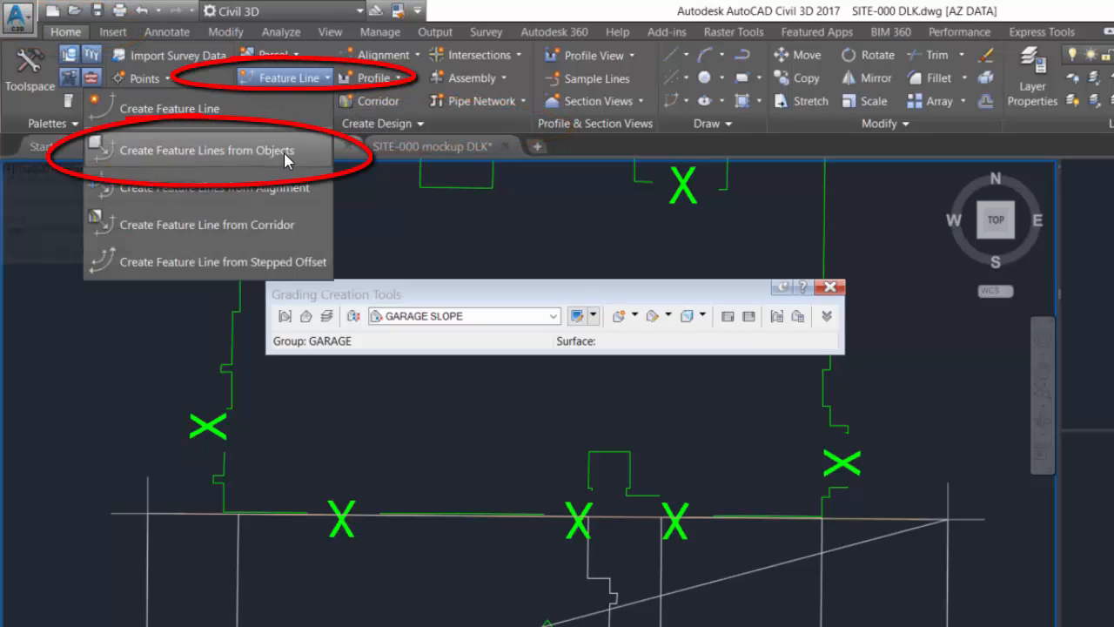
click(284, 153)
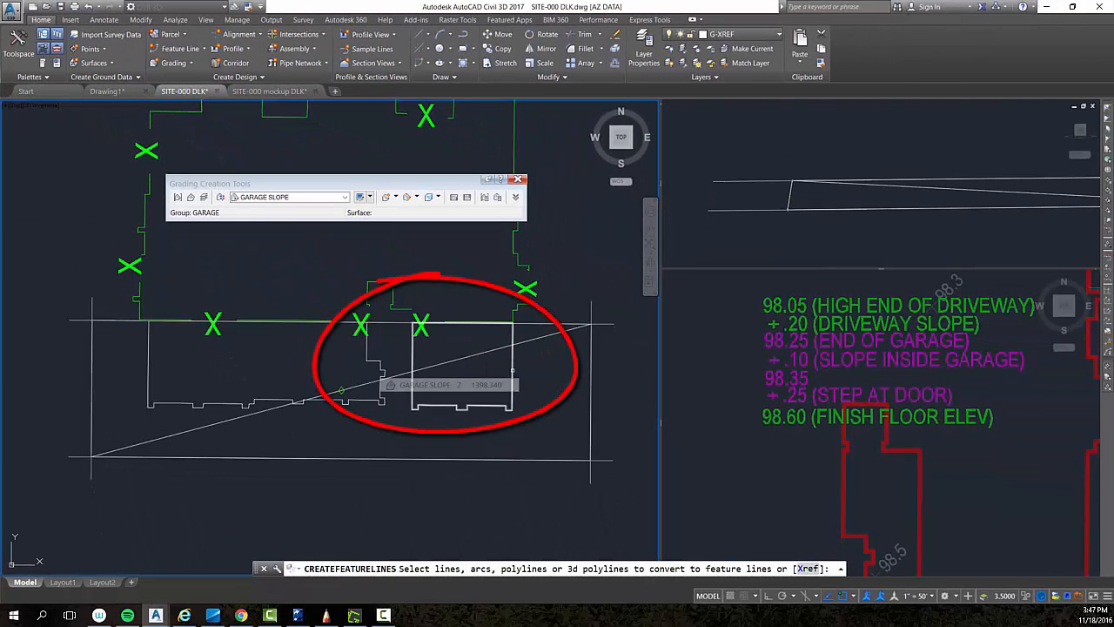
click(379, 374)
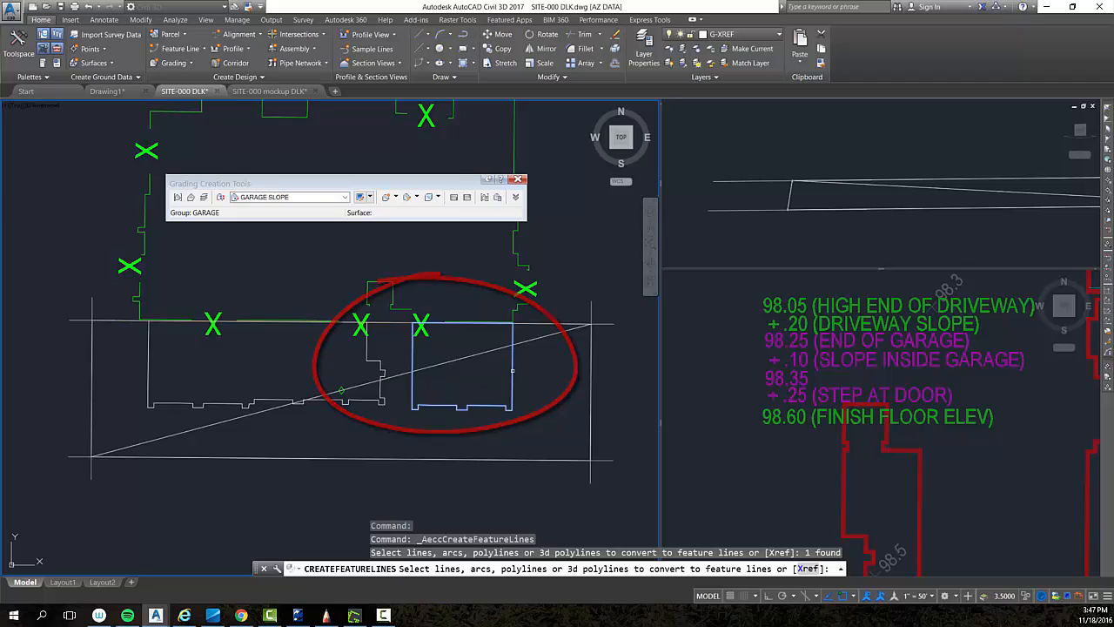
key(Return)
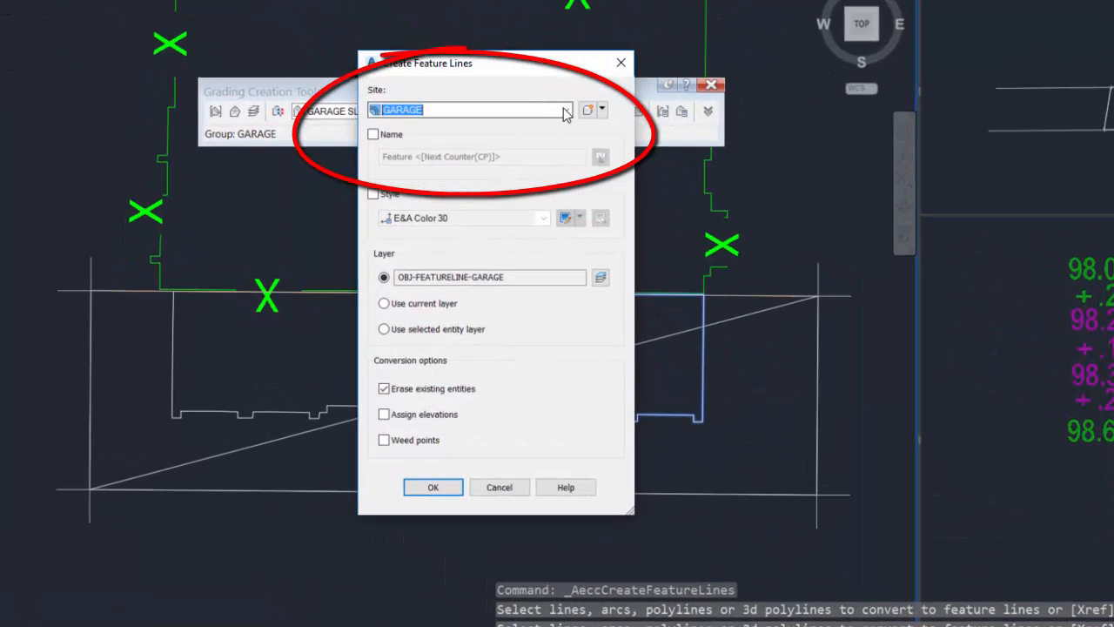
click(566, 112)
click(452, 140)
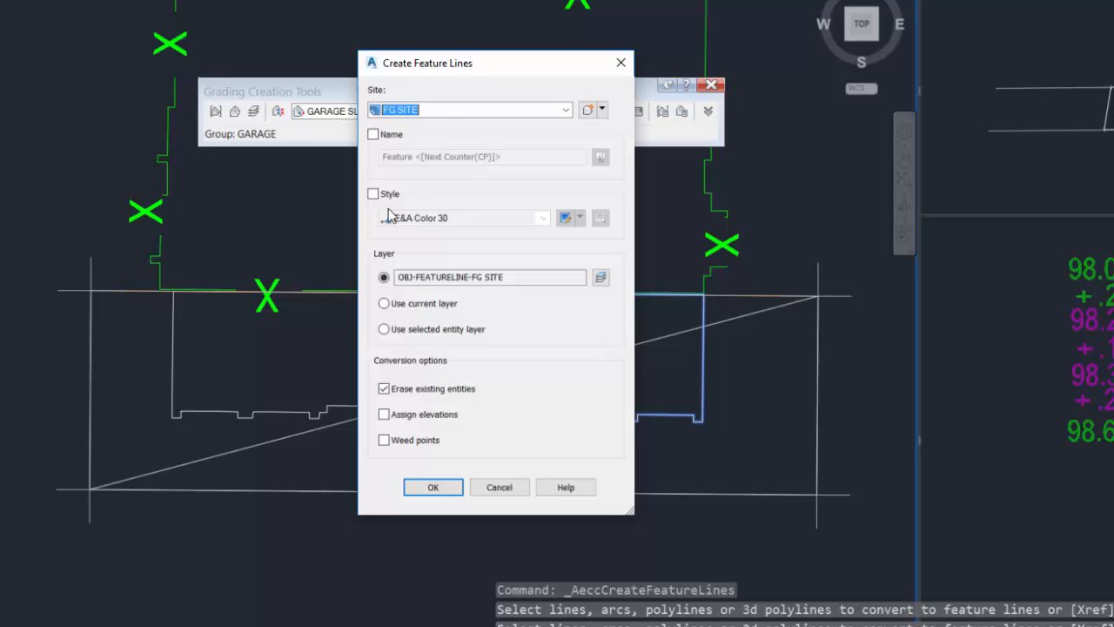
Turn on the feature line's name with the default counter template and set its style to E&A FG.
click(373, 140)
key(space)
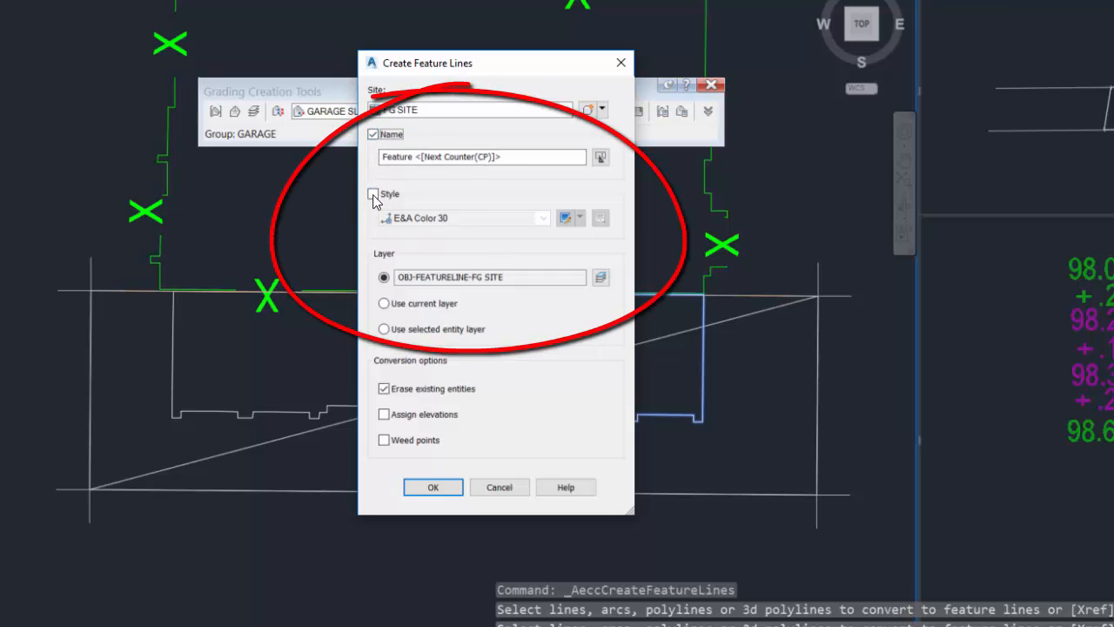
click(372, 193)
click(539, 223)
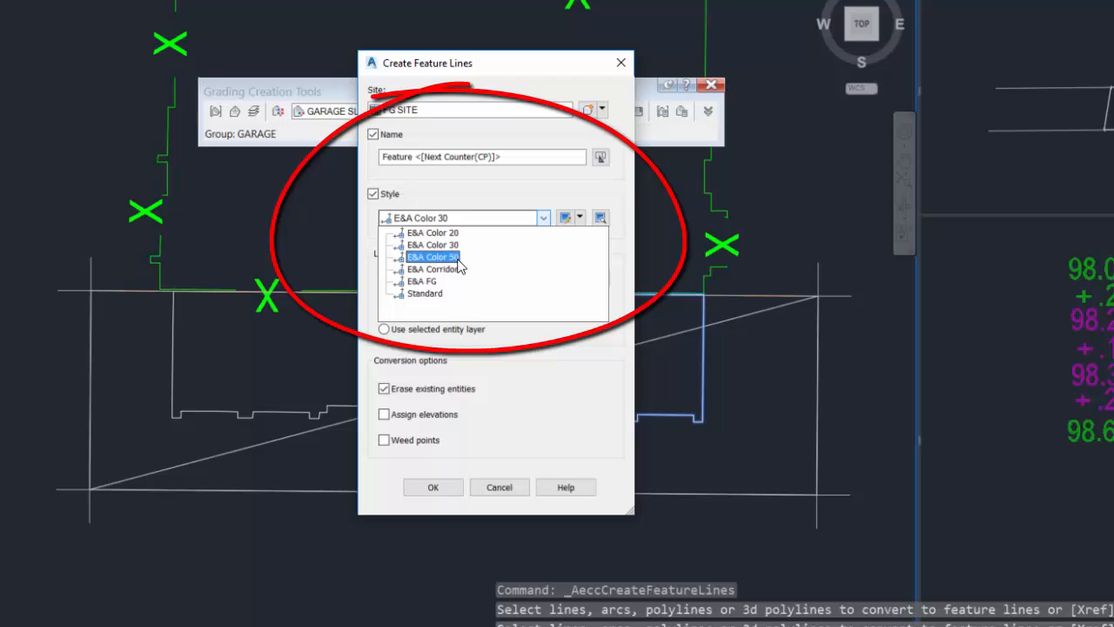
click(953, 403)
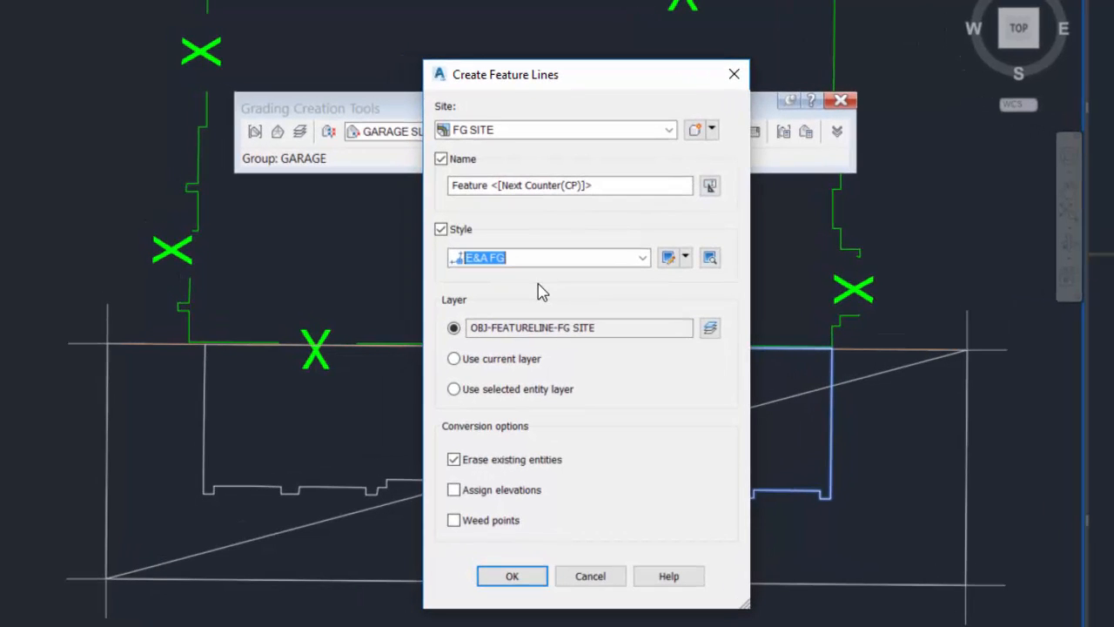
Assign the feature line's elevations from the GARAGE SLOPE surface, without inserting intermediate grade break points, and create it.
click(461, 490)
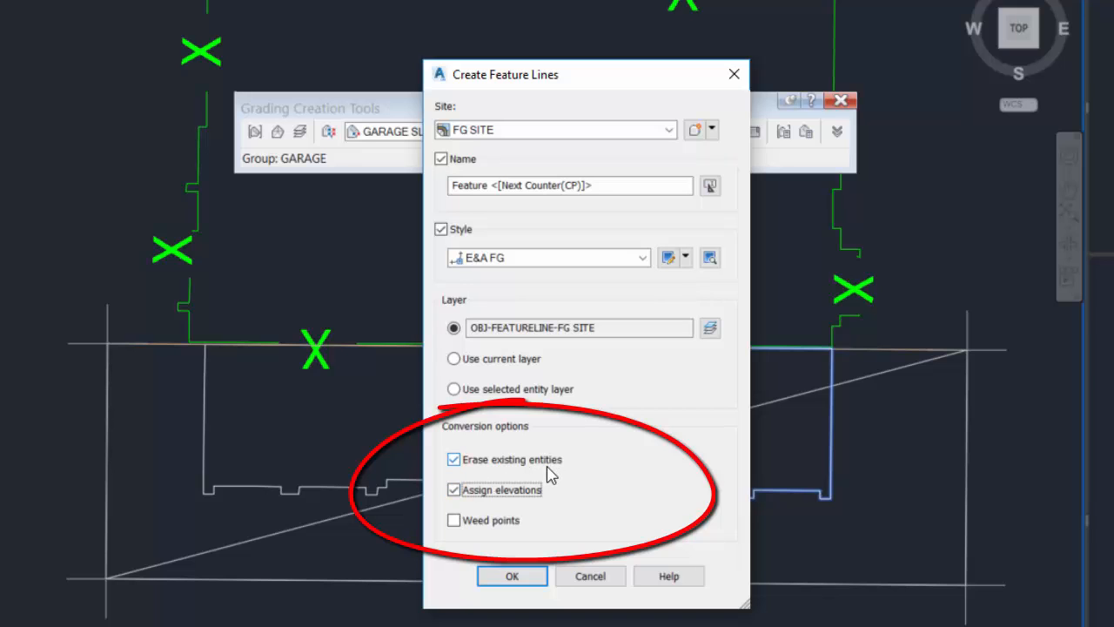
click(514, 576)
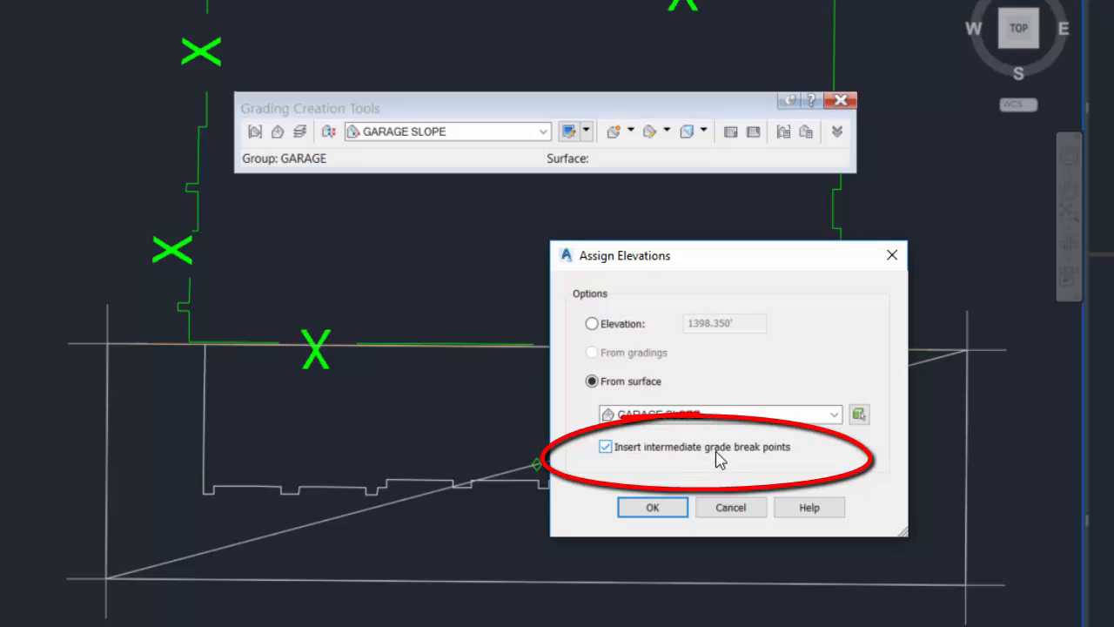
click(607, 448)
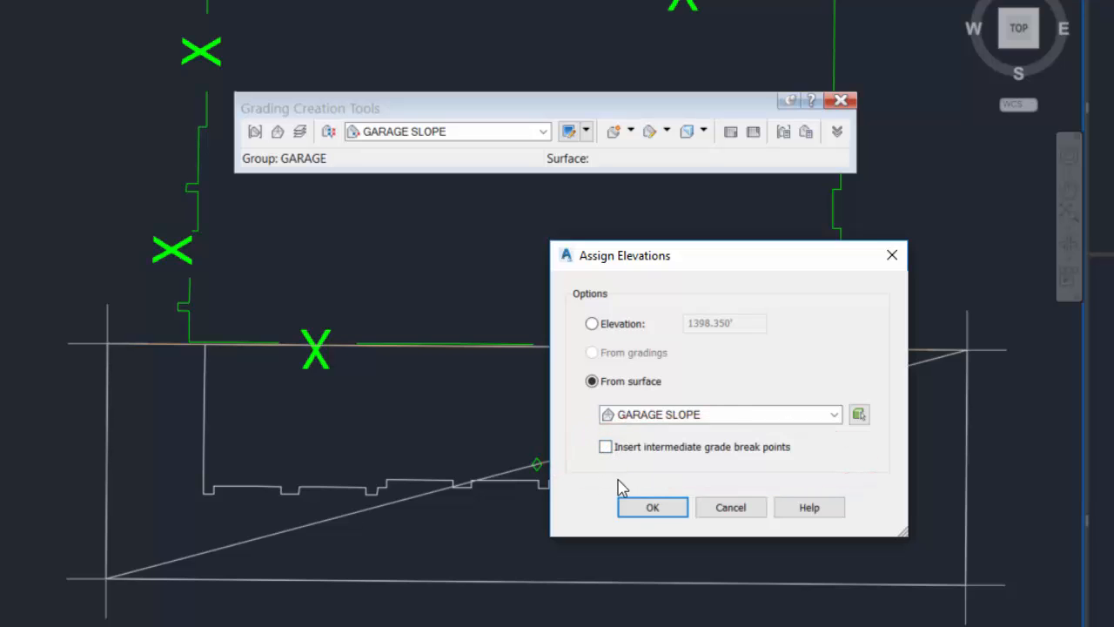
click(654, 509)
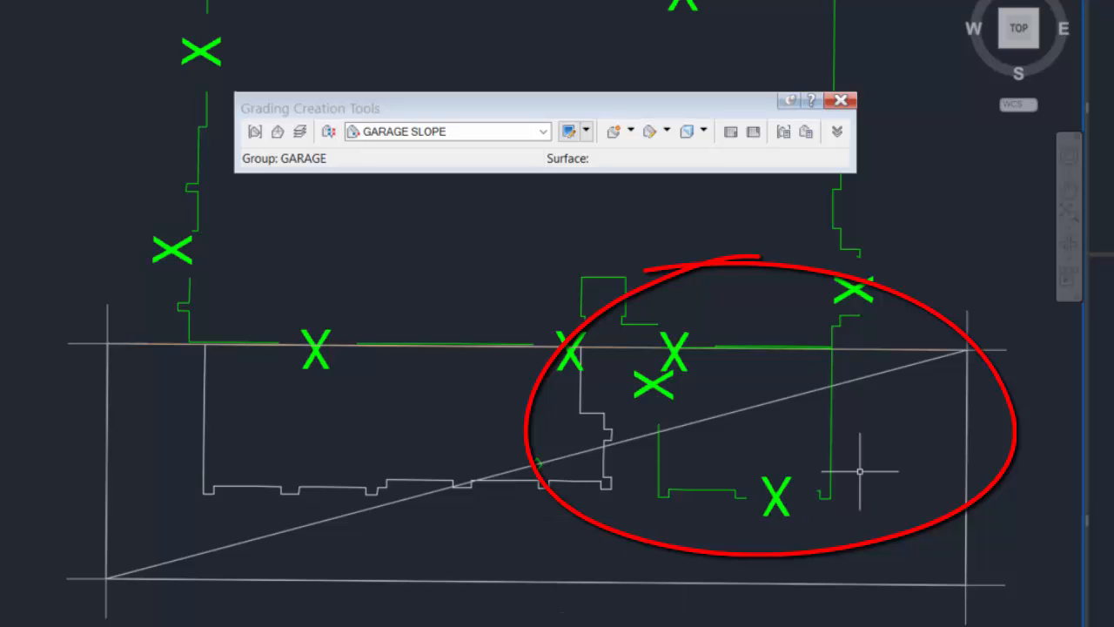
Select the larger west garage outline for conversion with Create Feature Lines from Objects.
mouse_move(807, 413)
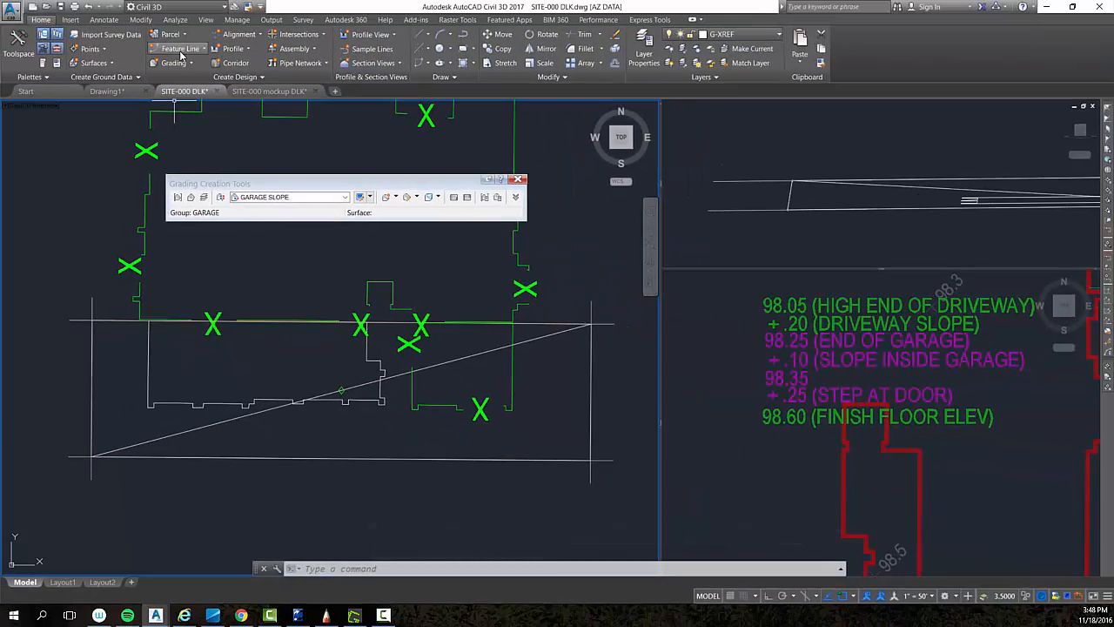
click(181, 54)
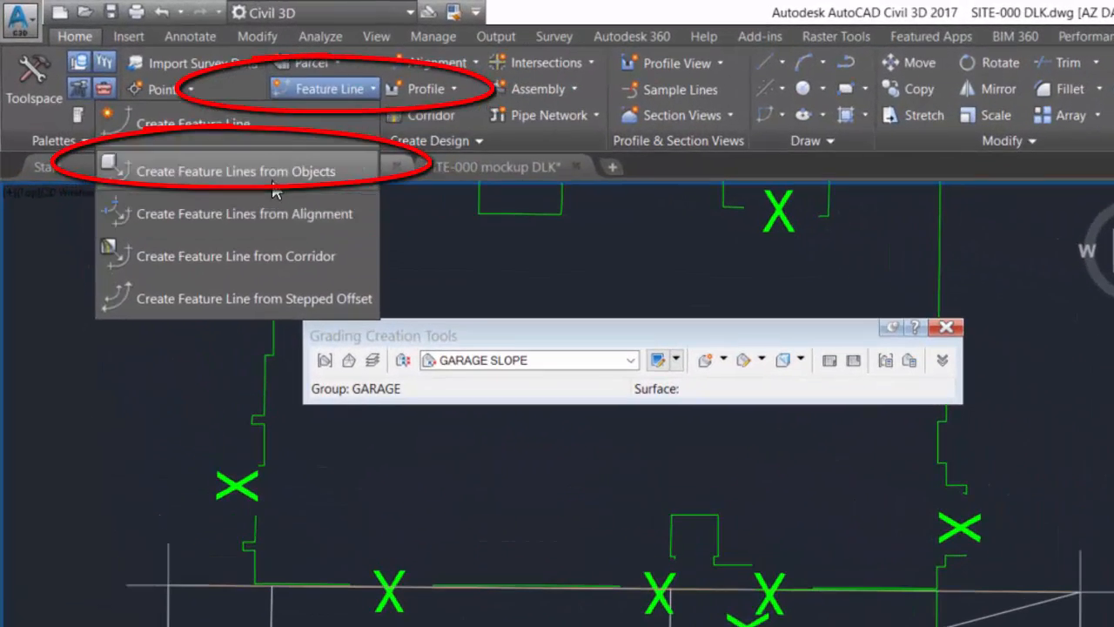
click(149, 98)
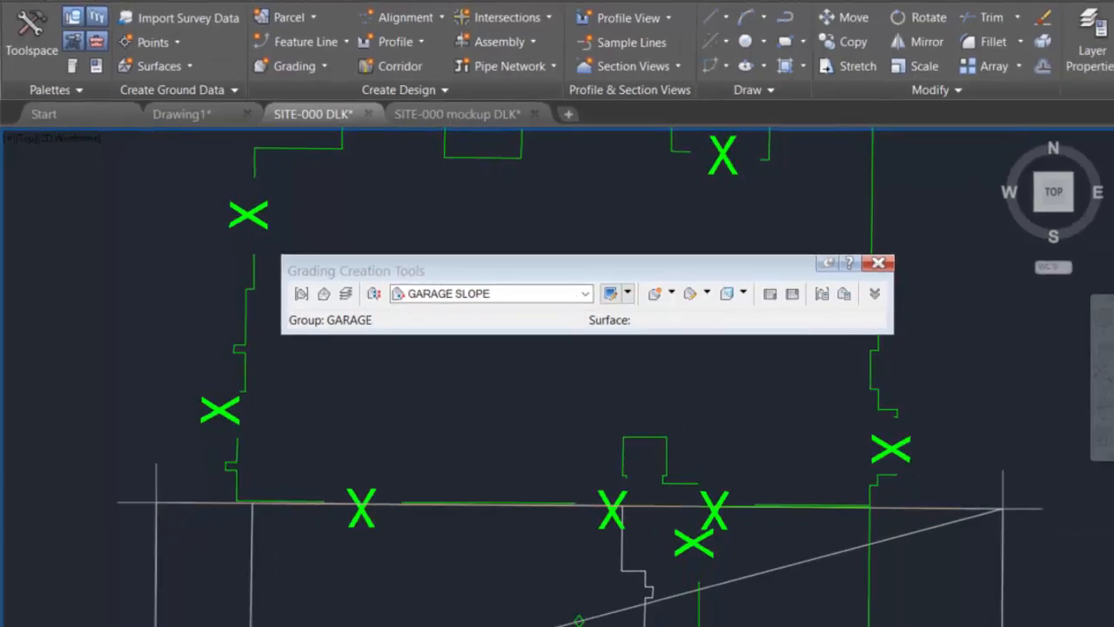
click(621, 539)
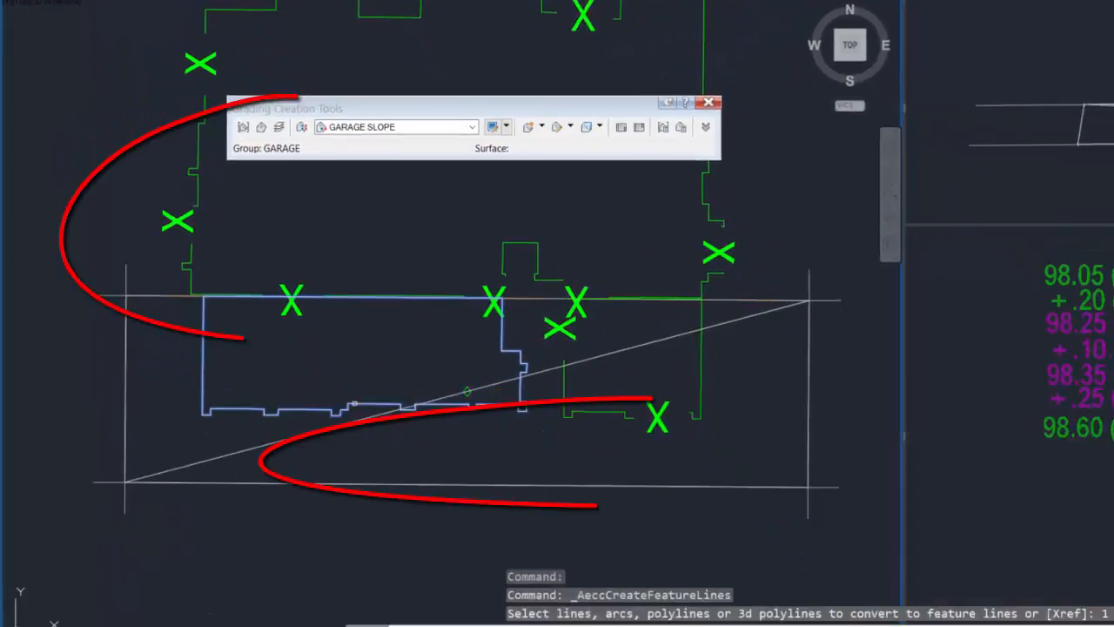
key(Return)
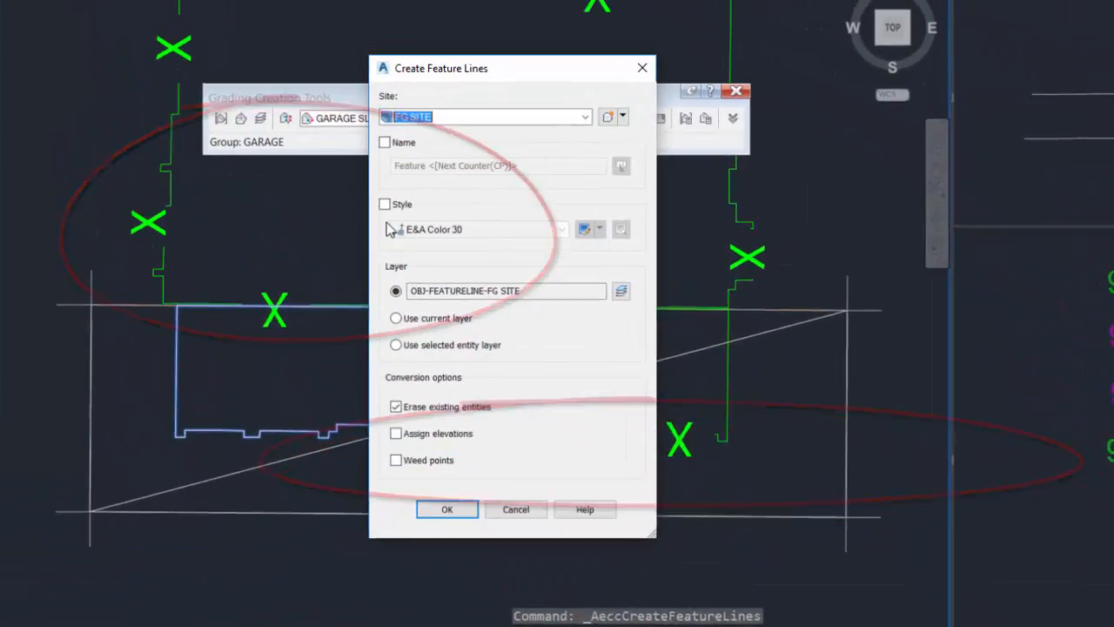
Turn on the larger garage feature line's default name, keep the FG SITE site and set its style to E&A FG.
click(397, 167)
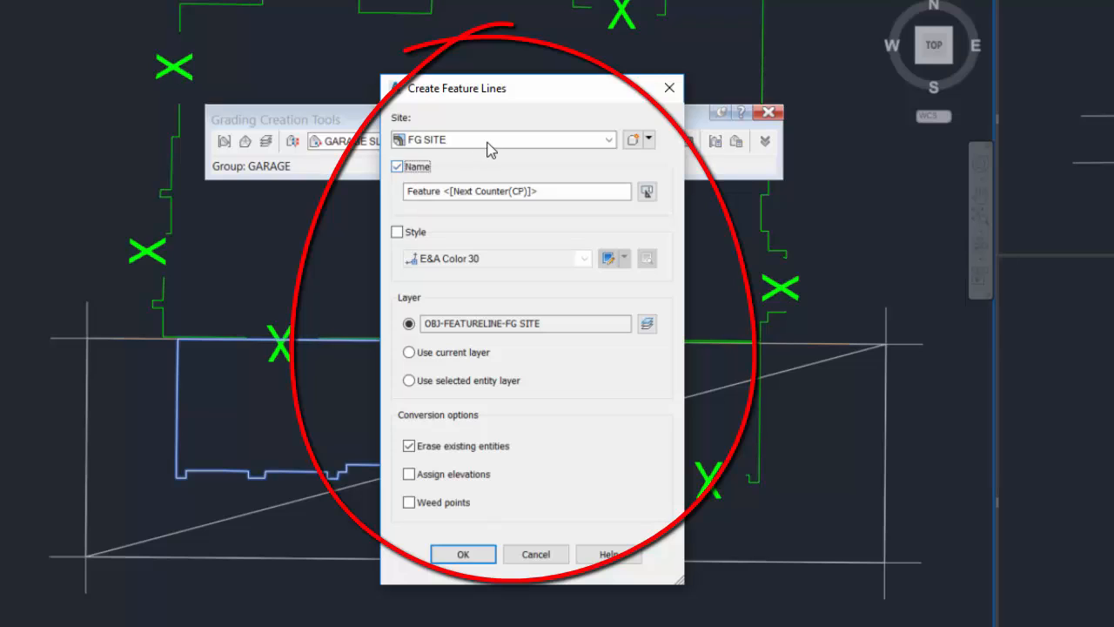
click(490, 144)
click(440, 168)
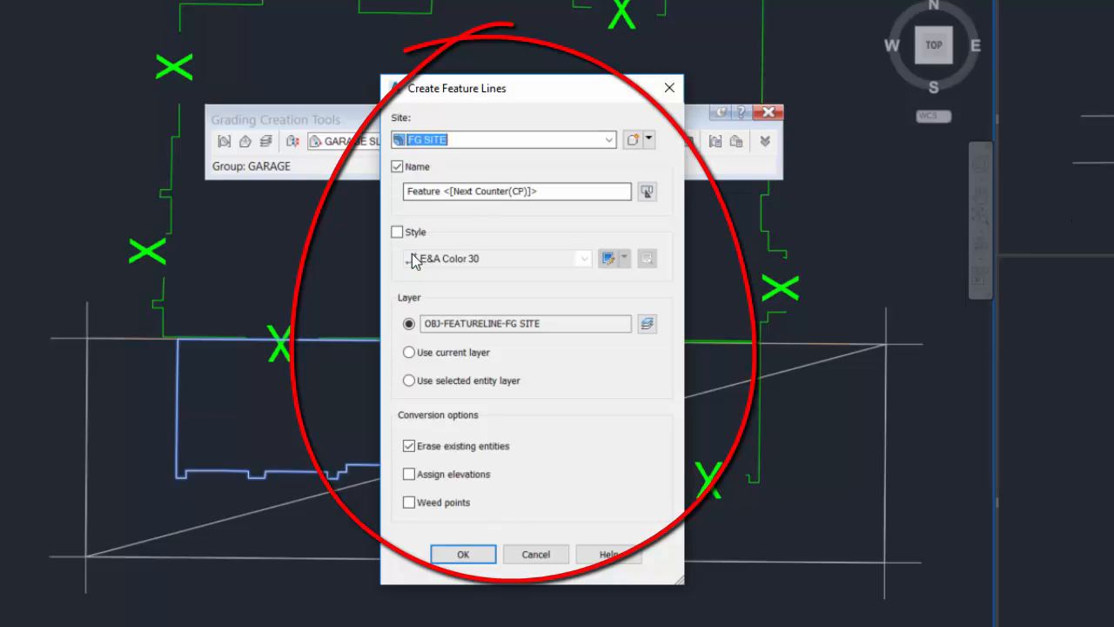
click(397, 231)
click(463, 261)
click(455, 316)
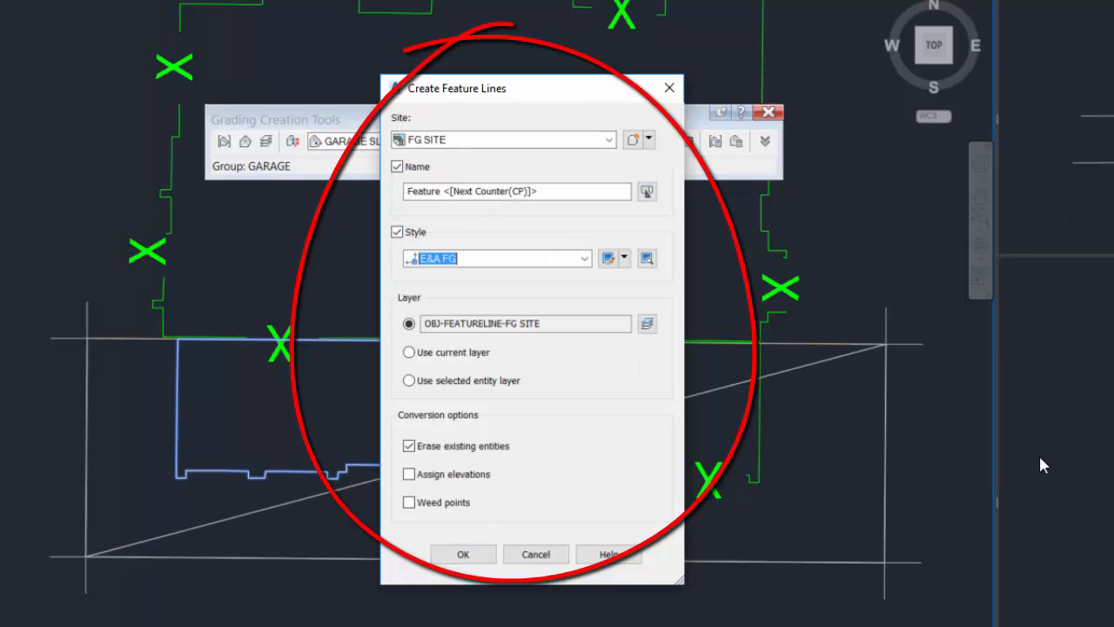
Assign the larger garage feature line's elevations from the GARAGE SLOPE surface without intermediate grade break points, and create it.
click(409, 474)
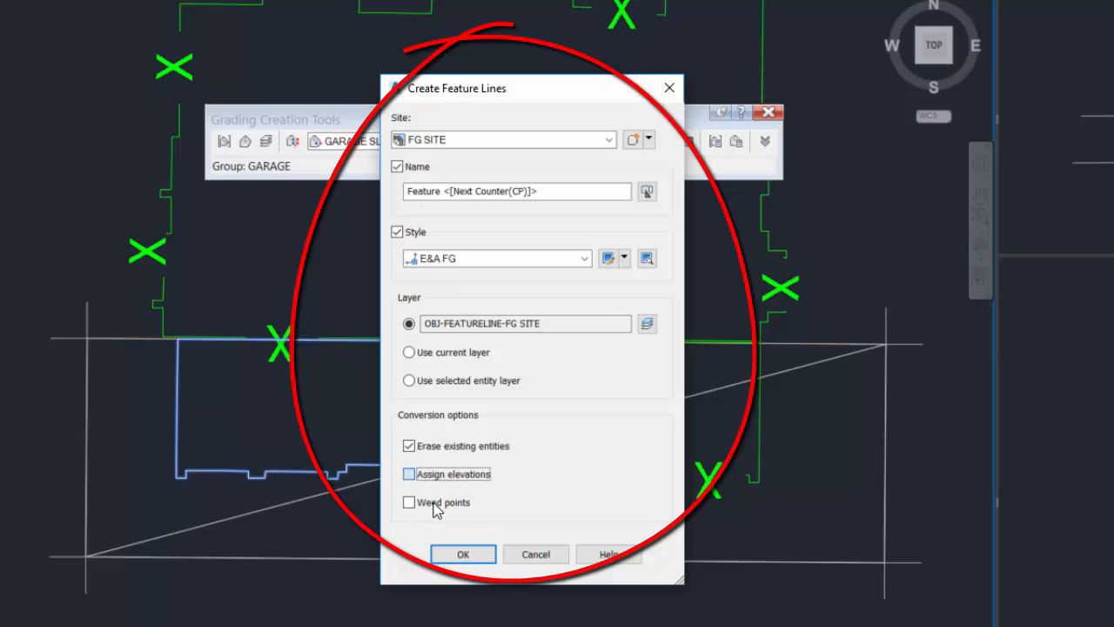
click(464, 553)
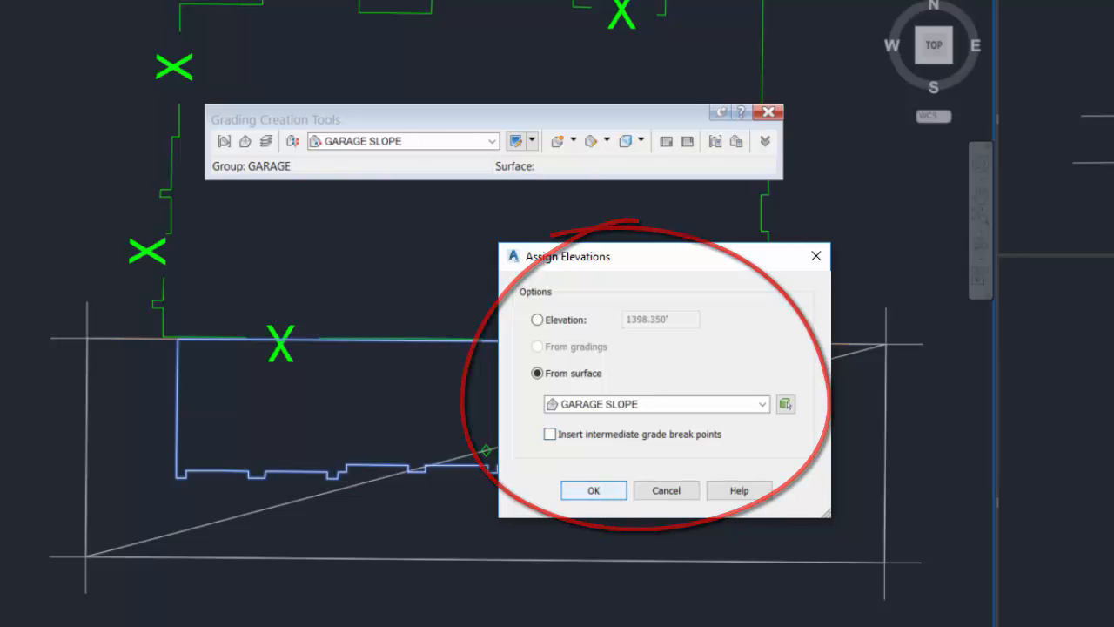
click(593, 490)
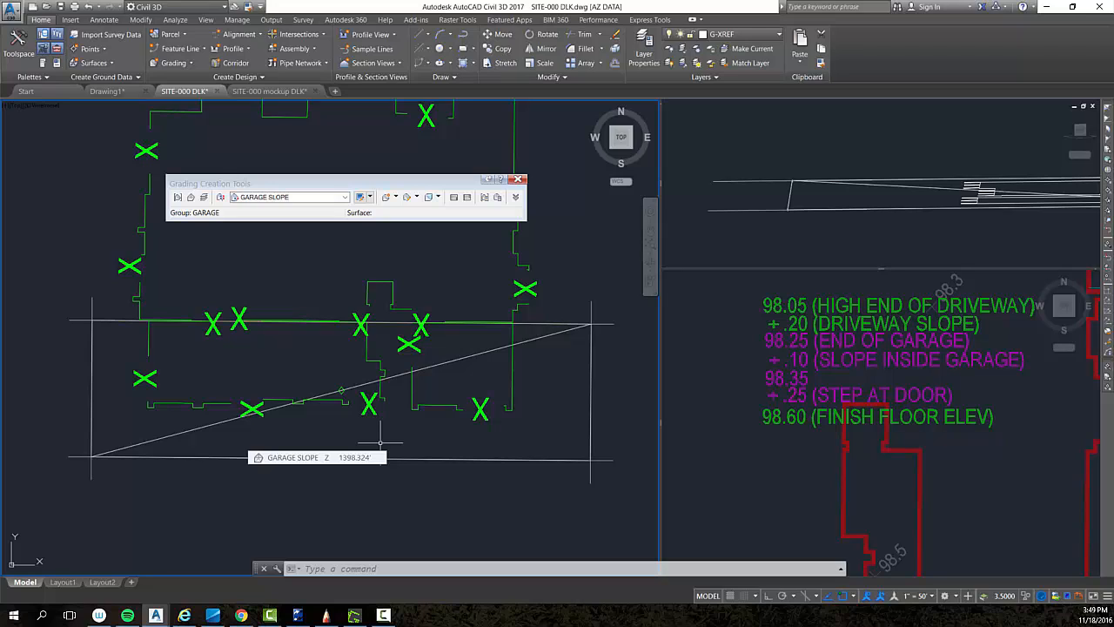
Examine the finish floor elevation note and the northeast corner of the building outline on the grading plan.
click(993, 482)
scroll(993, 484, down, 5)
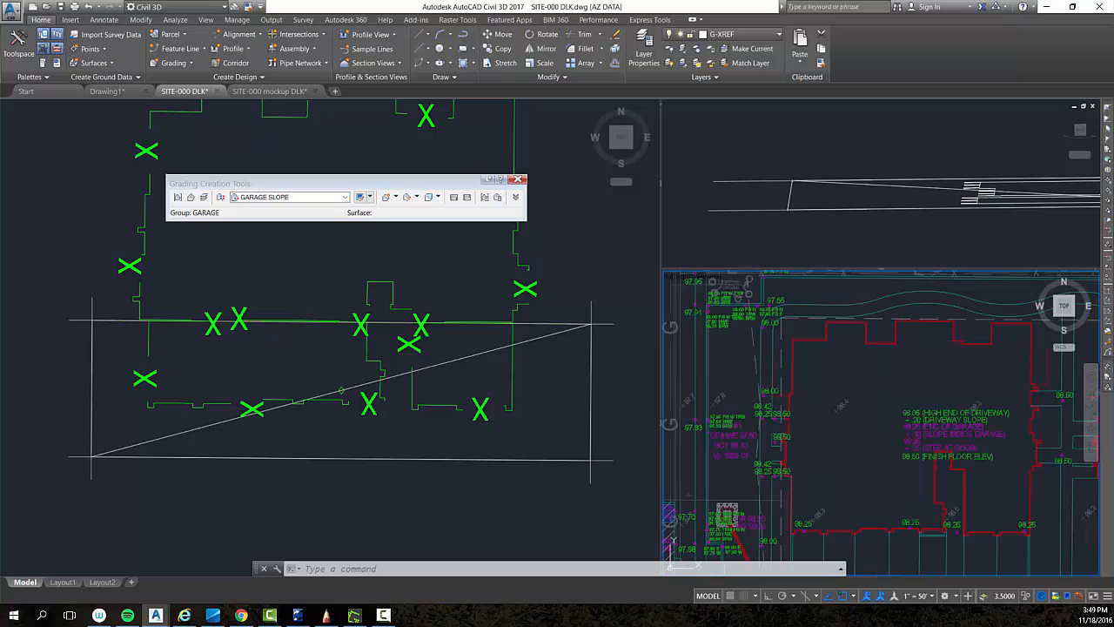
scroll(993, 484, up, 5)
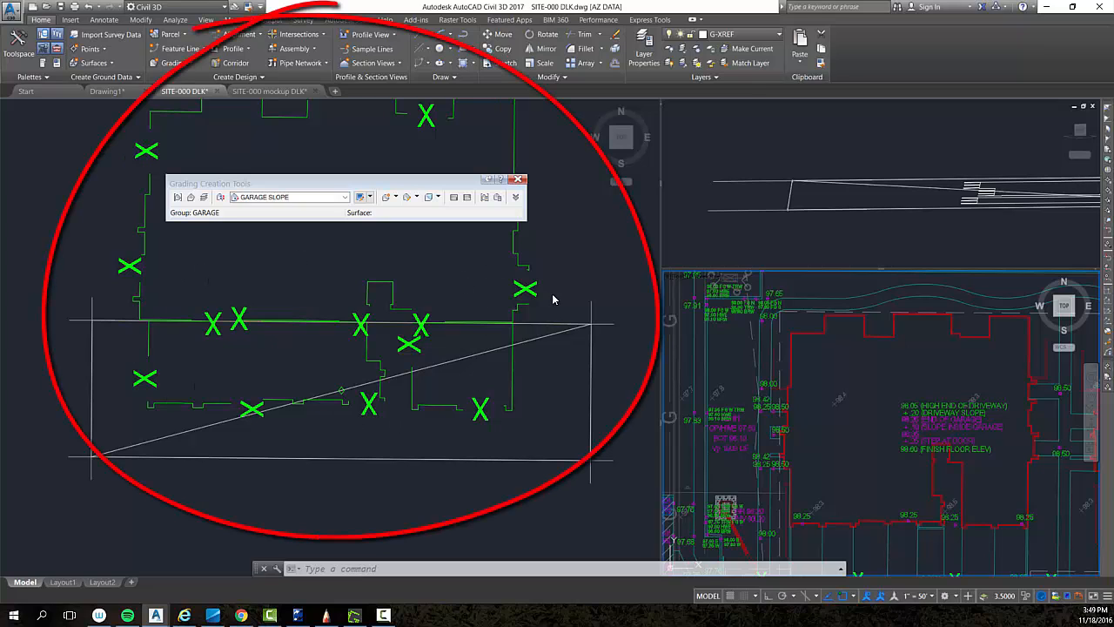
mouse_move(1024, 336)
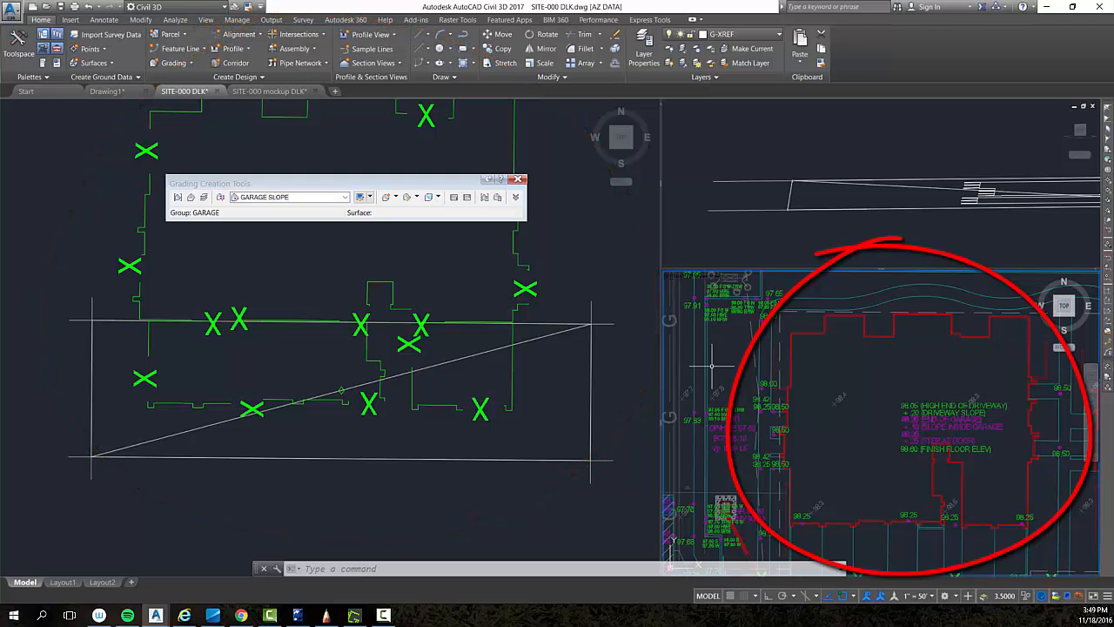
mouse_move(914, 375)
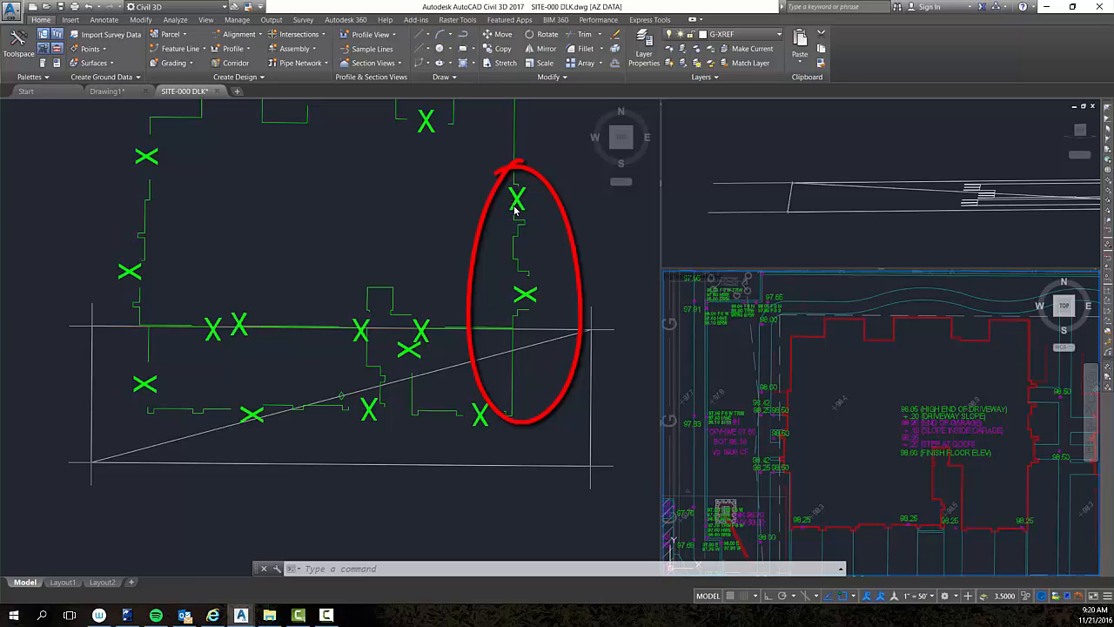
scroll(959, 471, up, 4)
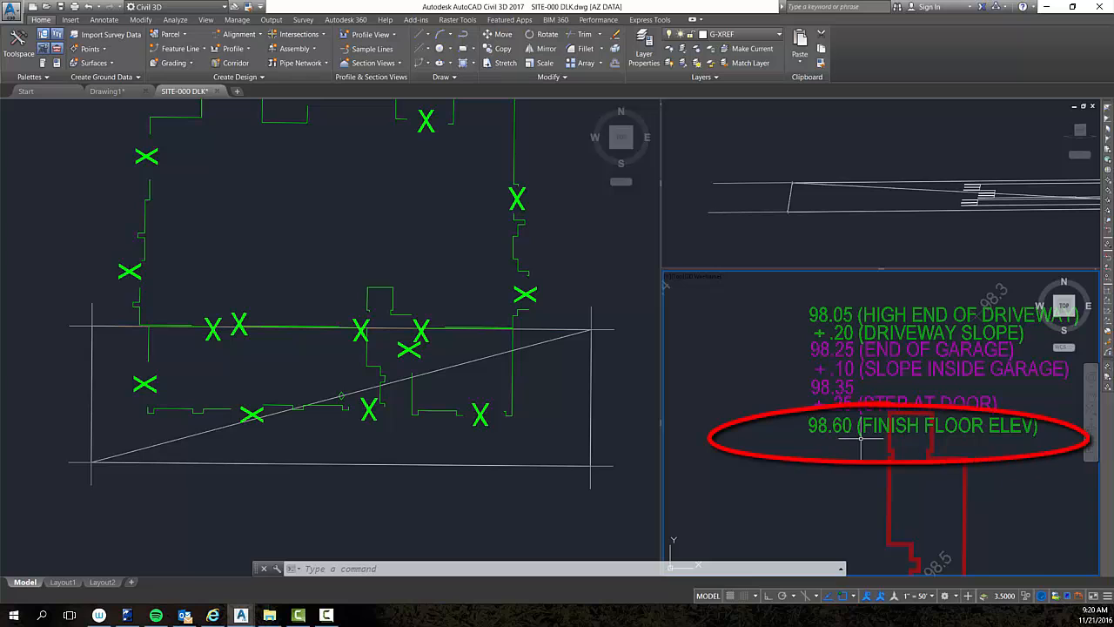
scroll(806, 437, down, 5)
scroll(906, 346, down, 1)
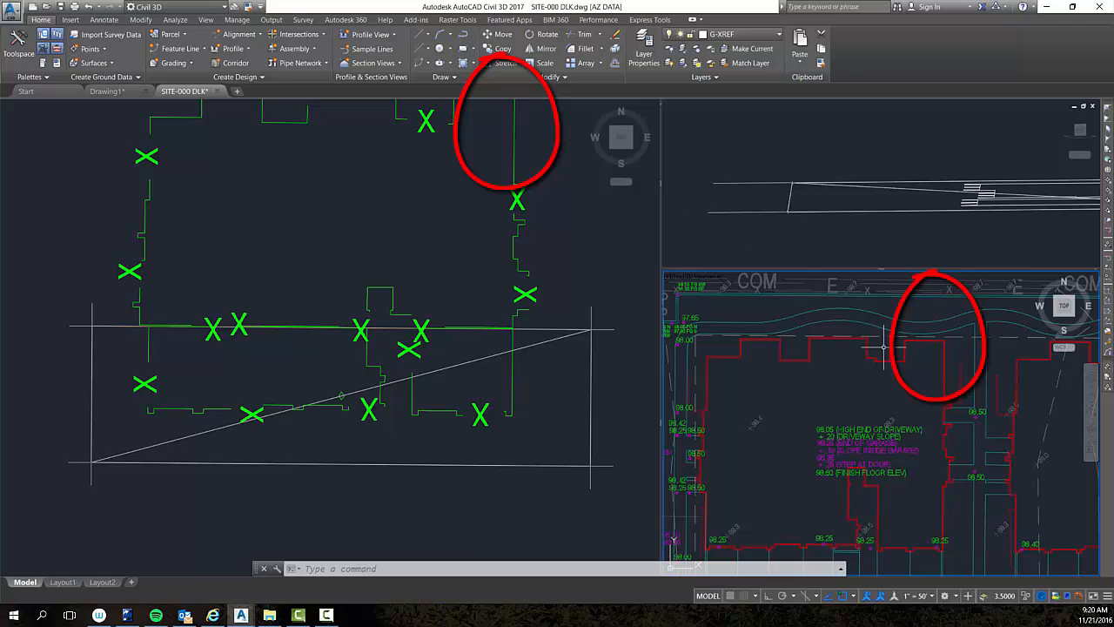
mouse_move(936, 356)
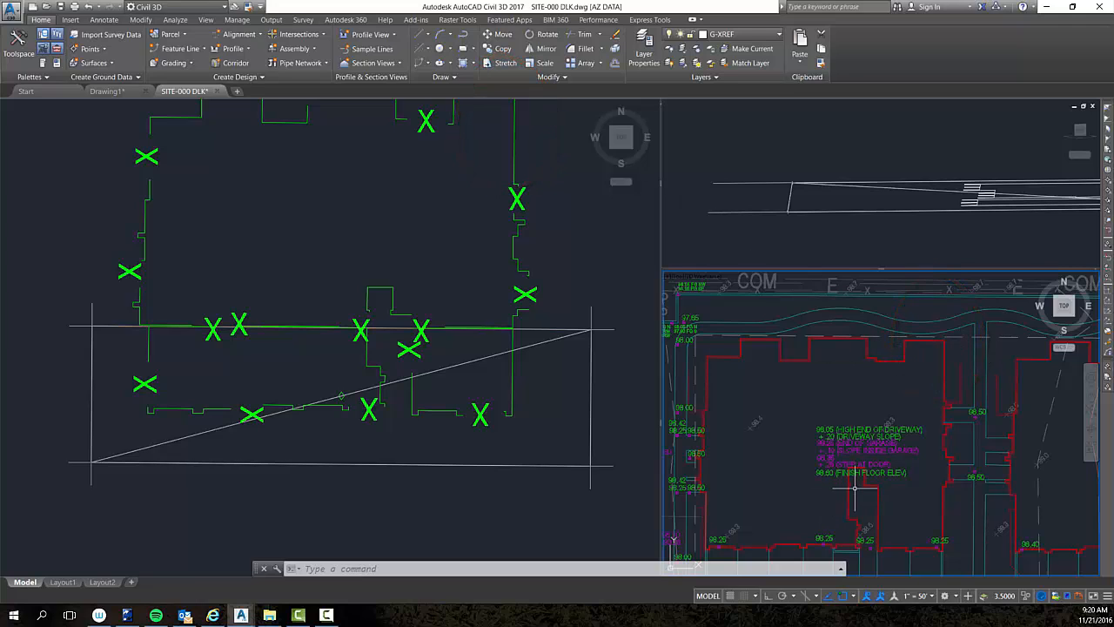
Draw a polyline about 30 ft long from the endpoint at the building's northeast corner, running up to the northeast.
mouse_move(854, 488)
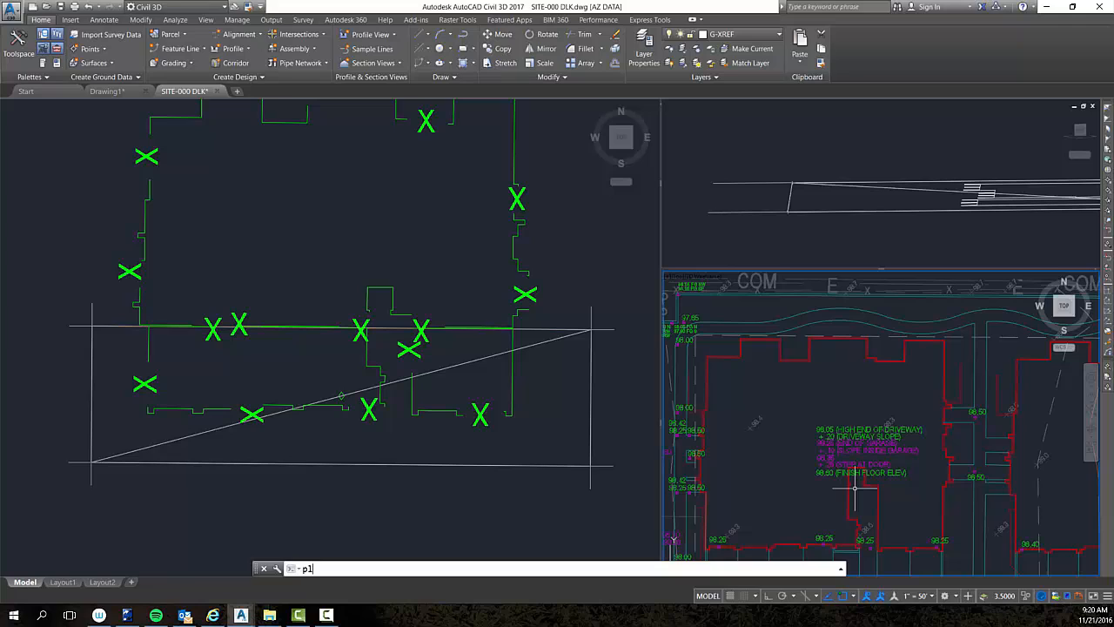
key(Return)
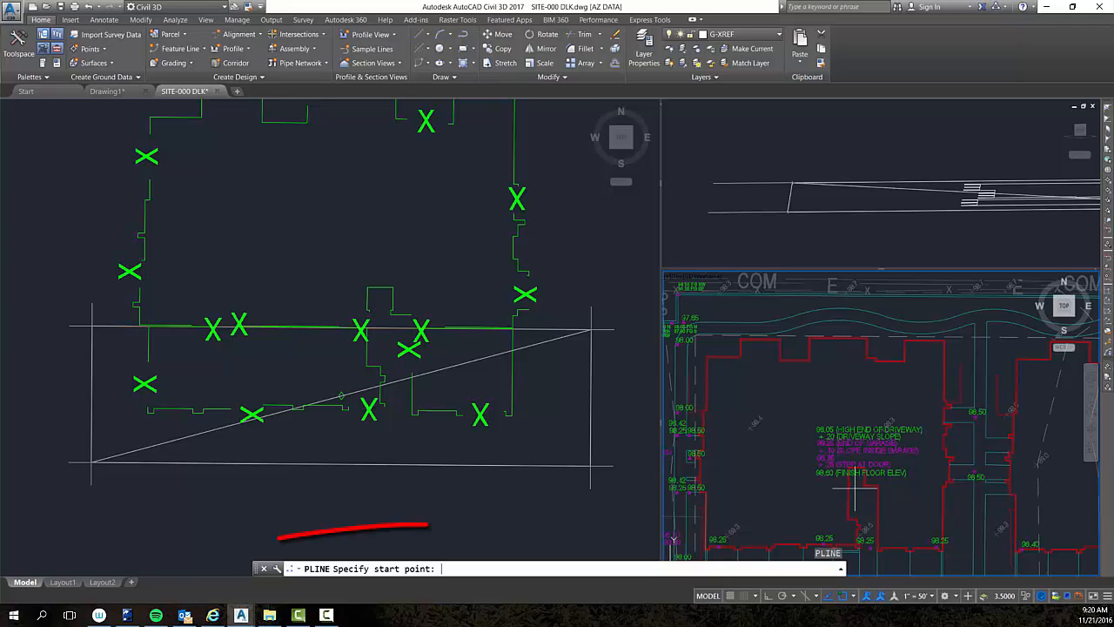
text(en)
key(Return)
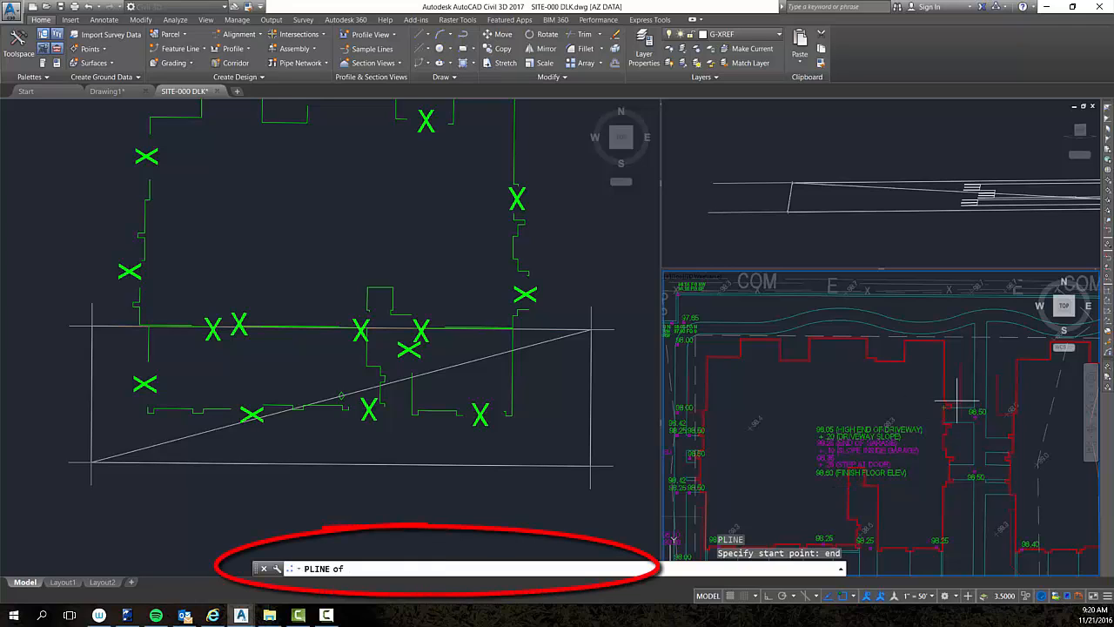
scroll(924, 339, up, 5)
click(914, 339)
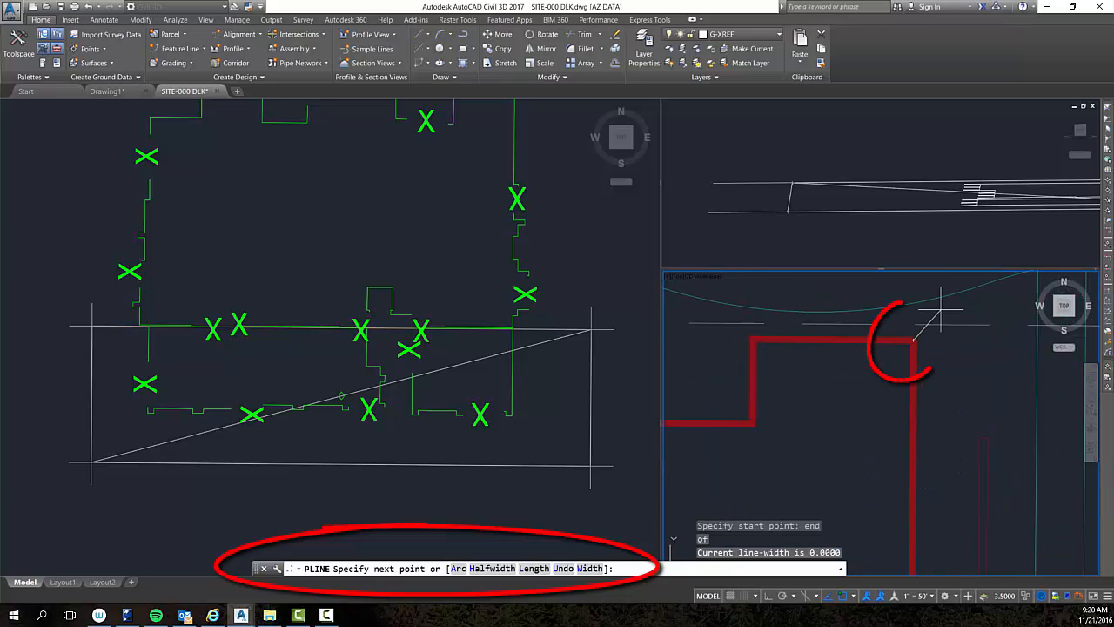
scroll(927, 322, down, 5)
click(906, 351)
key(Return)
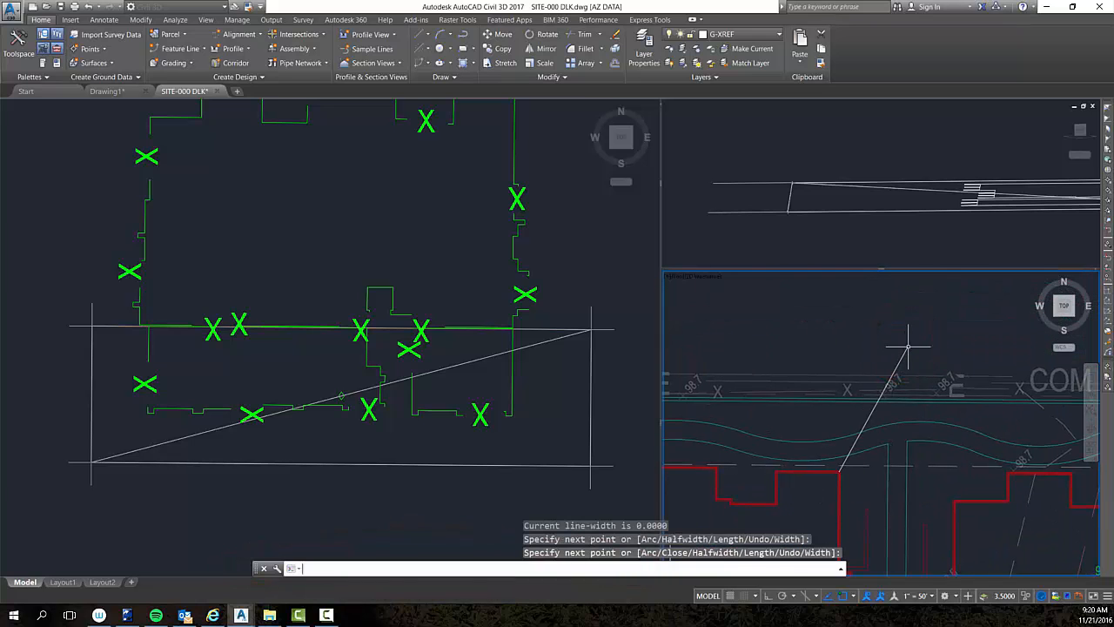
Set the new corner polyline's elevation to the building's finish floor elevation, 1398.60.
middle_drag(900, 433, 944, 333)
scroll(945, 334, down, 2)
scroll(921, 389, up, 5)
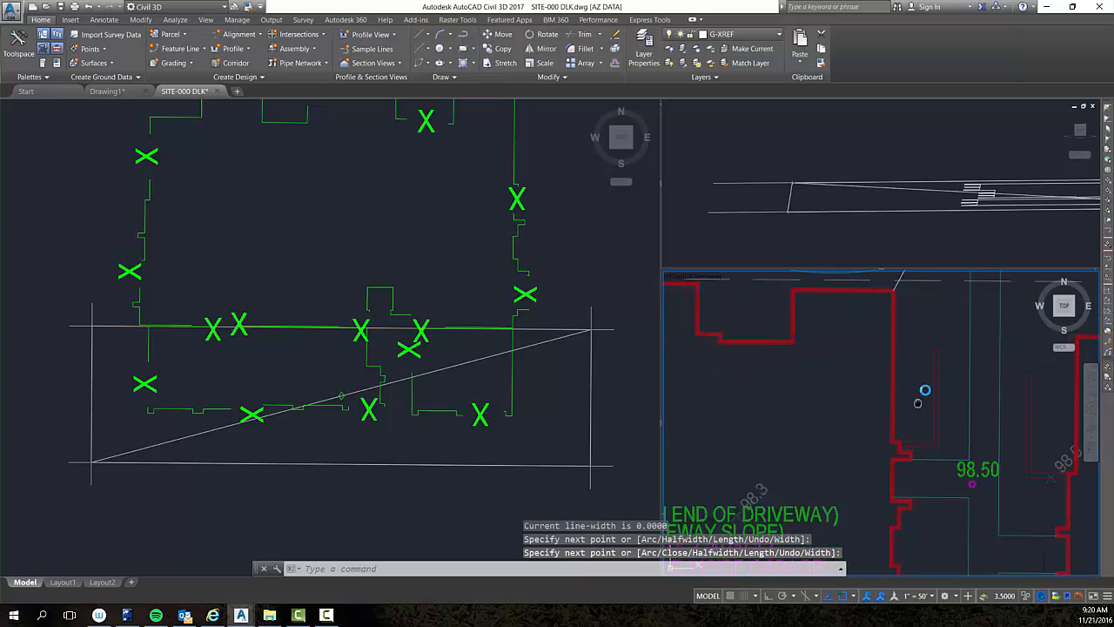
scroll(940, 361, down, 3)
middle_drag(939, 344, 939, 350)
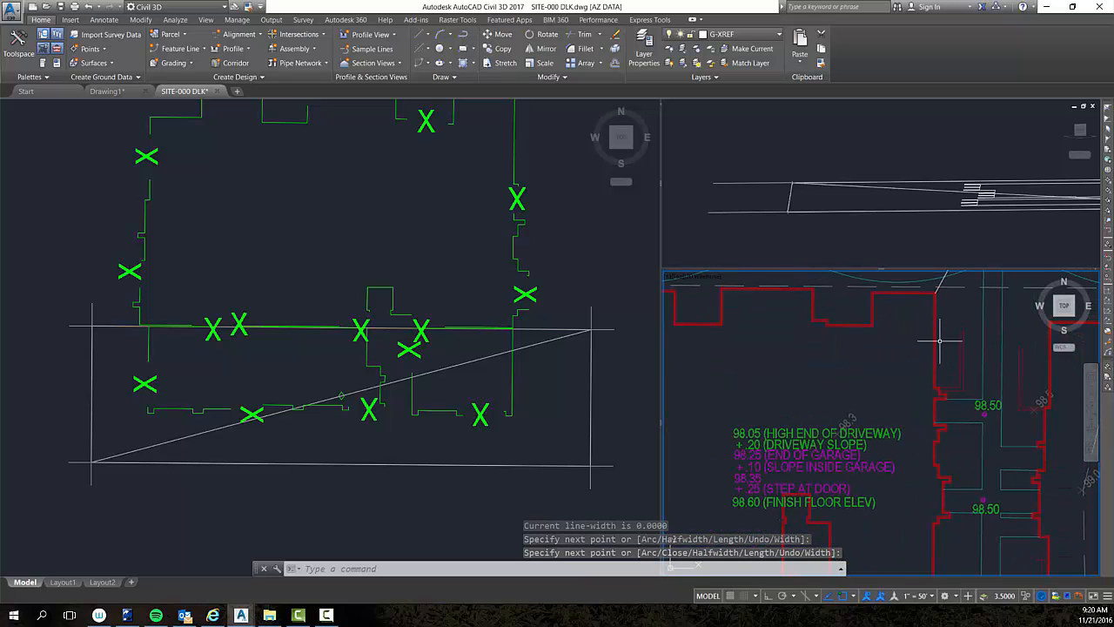
click(942, 280)
right_click(958, 335)
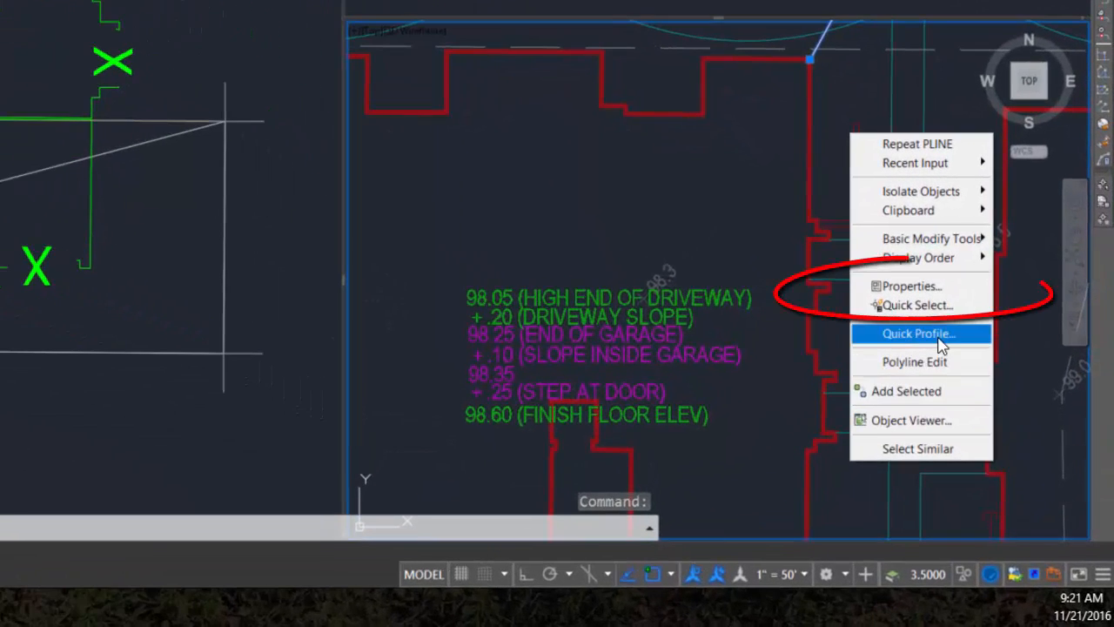
click(911, 285)
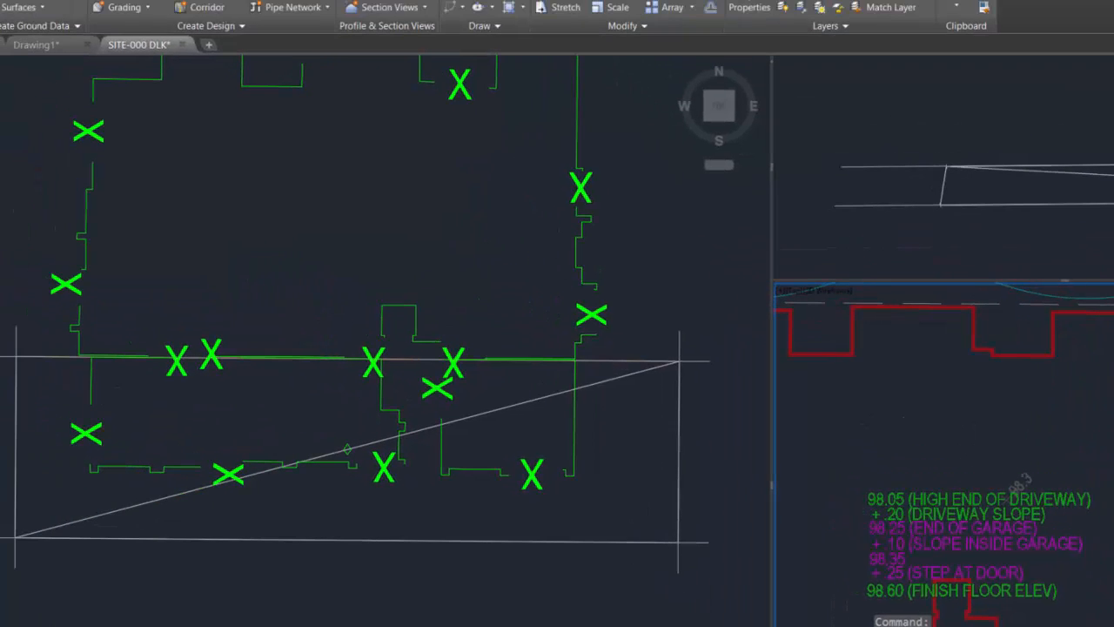
drag(1113, 100, 695, 114)
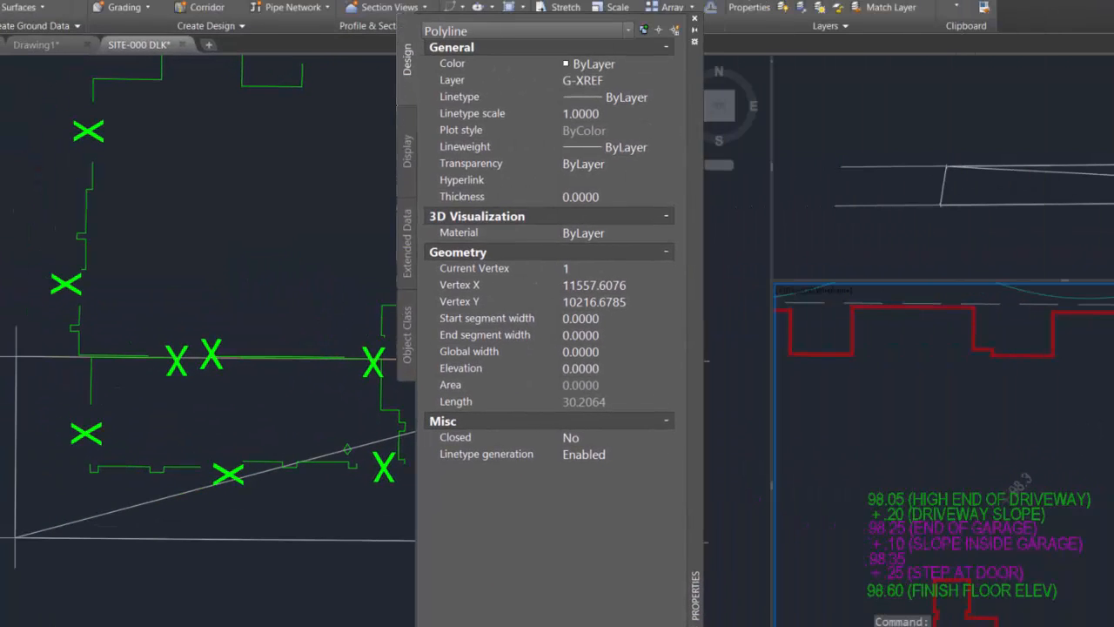
click(603, 368)
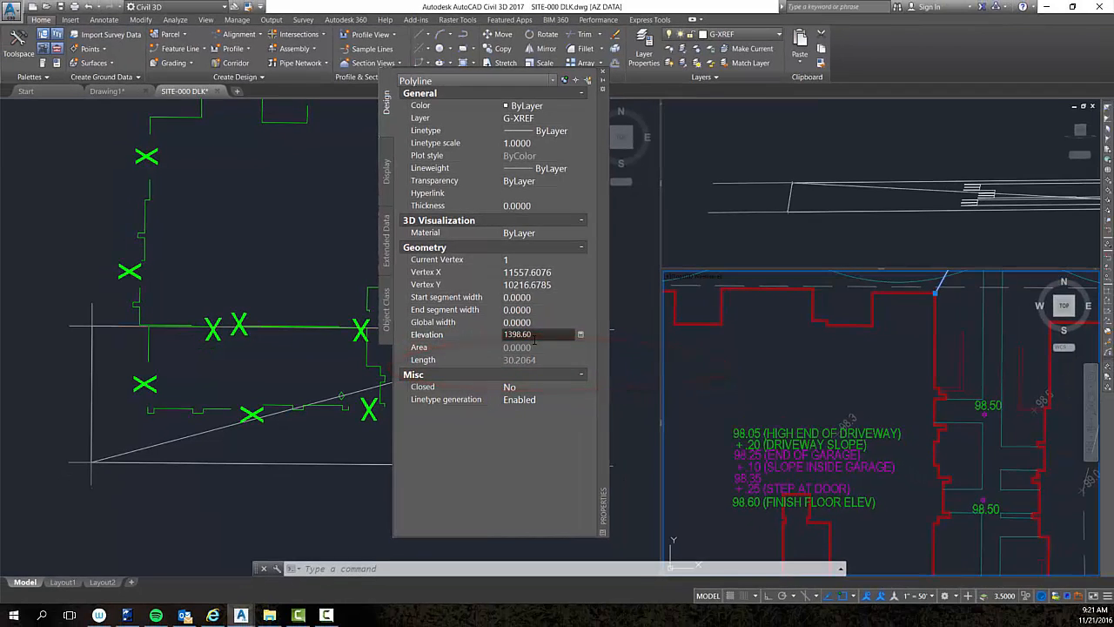
key(Return)
Draw a polyline about 32 ft long from the endpoint at the next building's northeast corner, running up to the northwest.
click(707, 355)
click(743, 381)
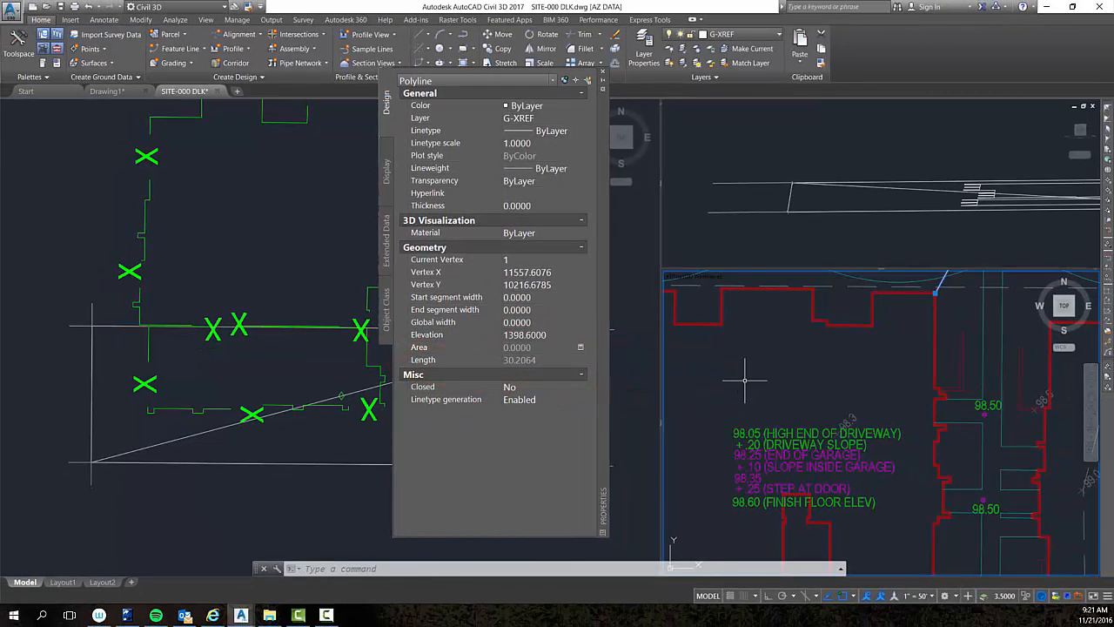
scroll(747, 379, down, 1)
middle_drag(795, 368, 671, 373)
middle_drag(911, 370, 826, 374)
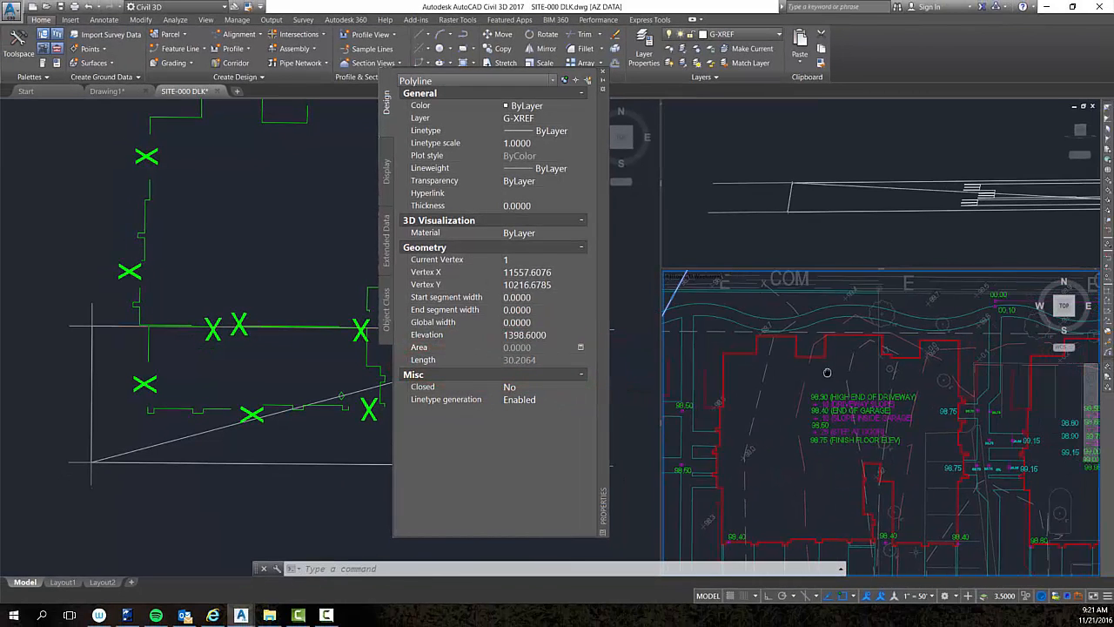
text(pl)
key(Return)
text(end)
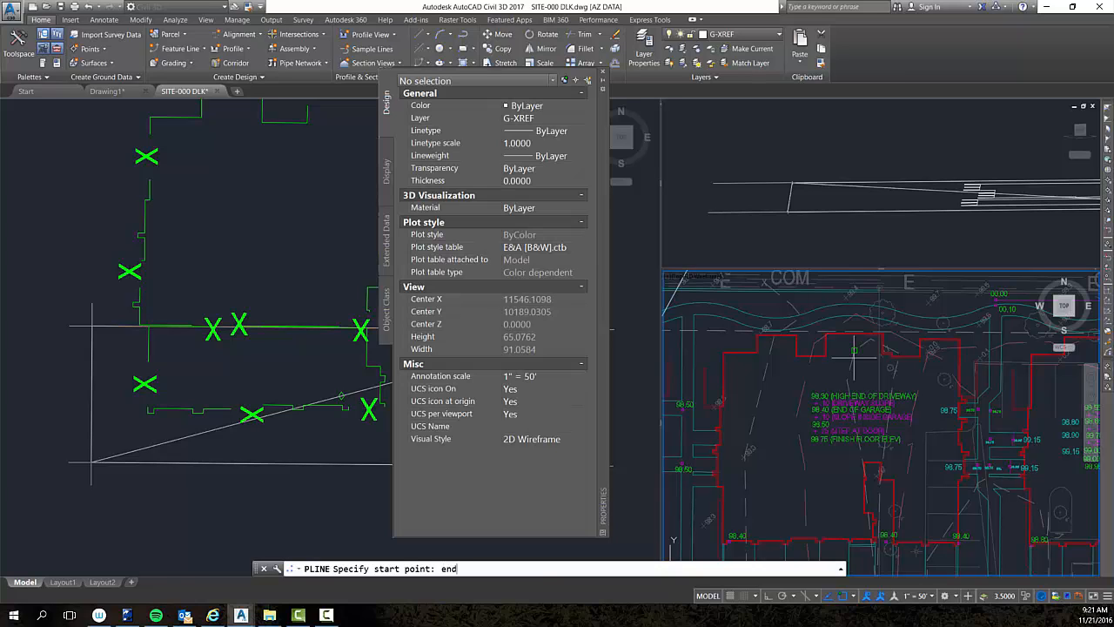
key(Return)
click(959, 338)
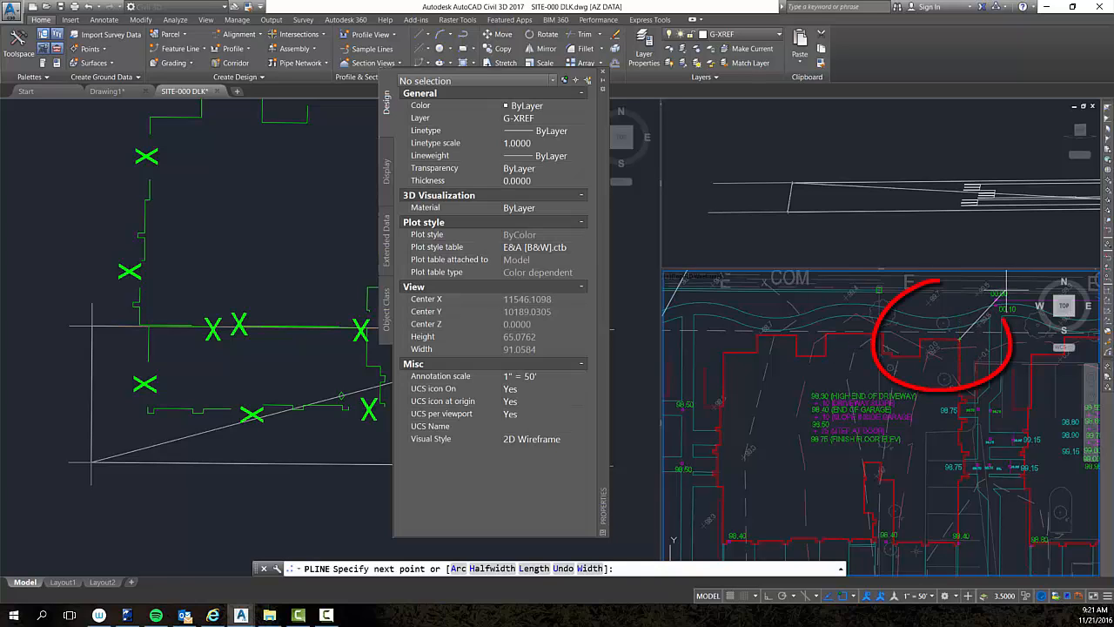
key(Escape)
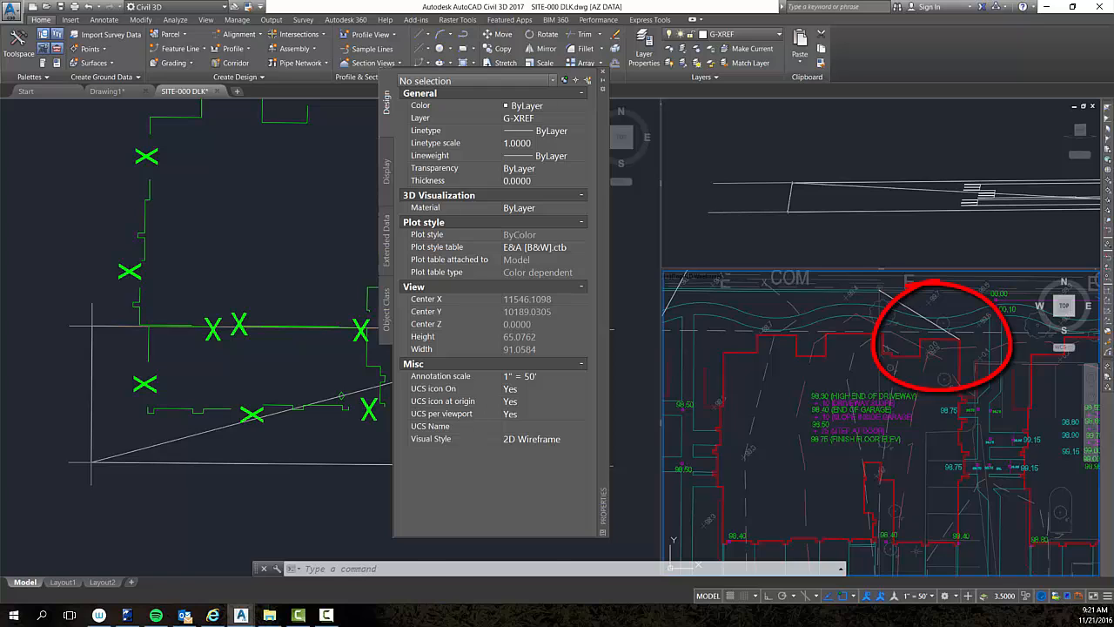
Set the second building's corner polyline elevation to its finish floor elevation, 1398.75.
click(902, 305)
right_click(902, 305)
click(897, 304)
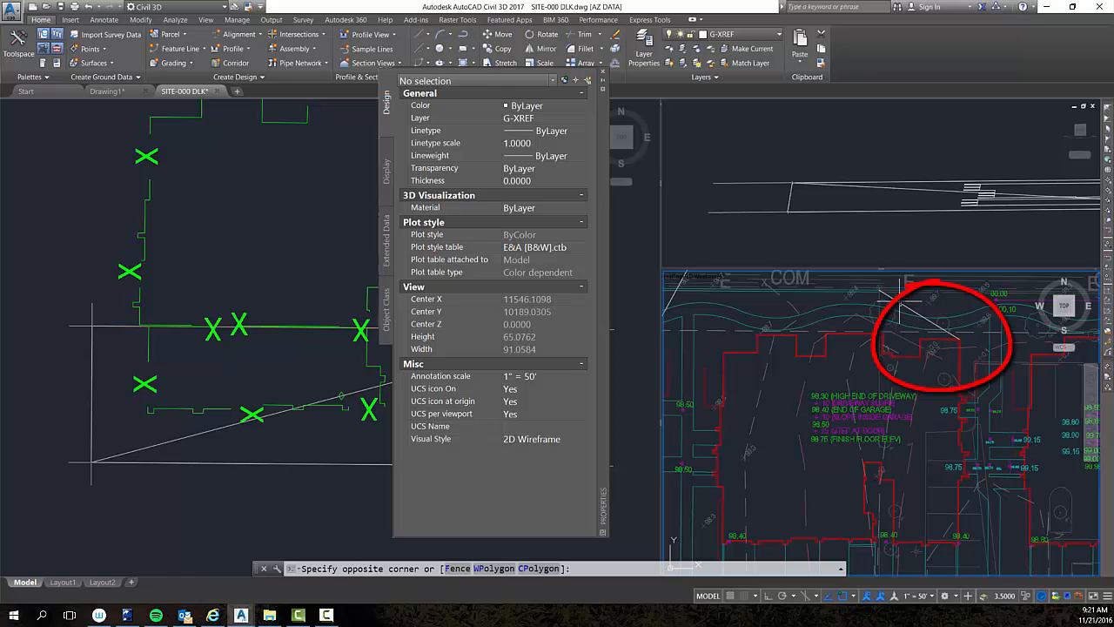
click(898, 303)
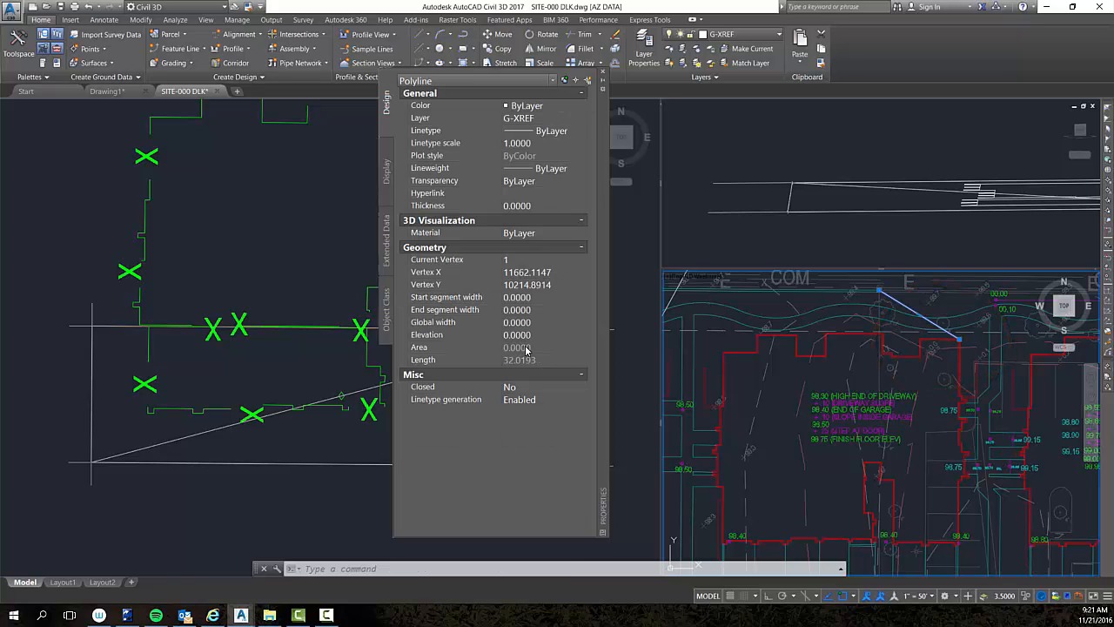
click(522, 334)
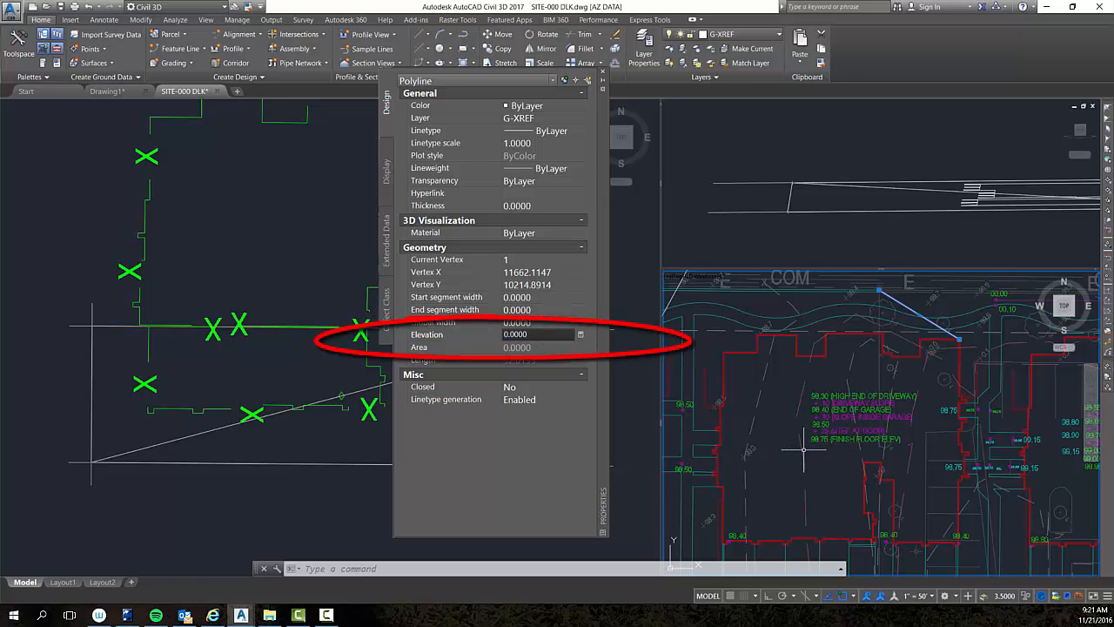
scroll(812, 447, up, 4)
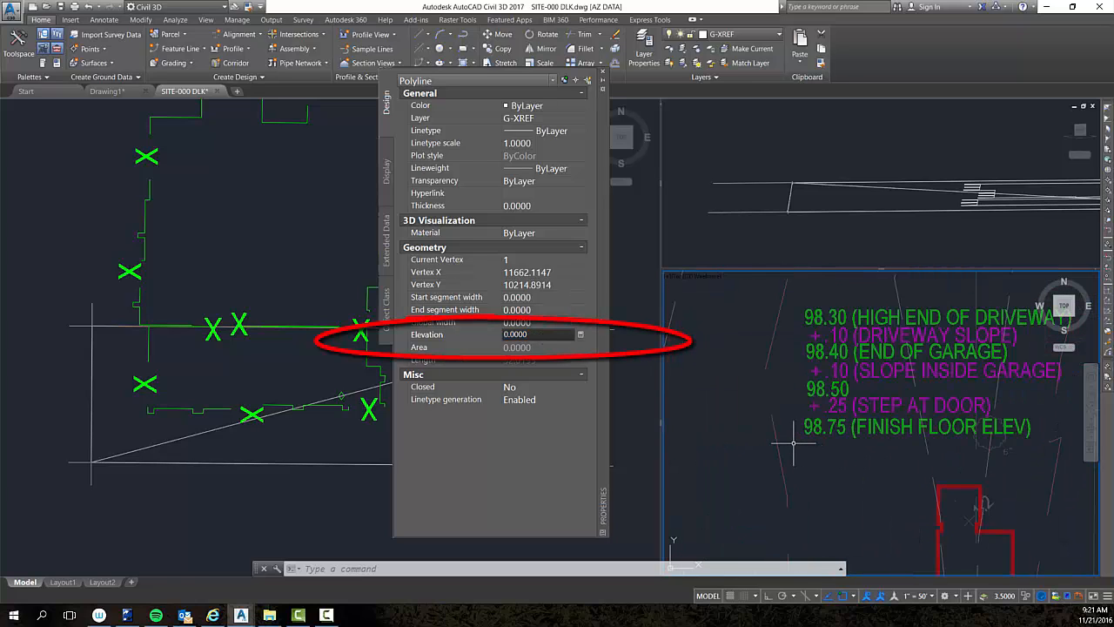
text(1)
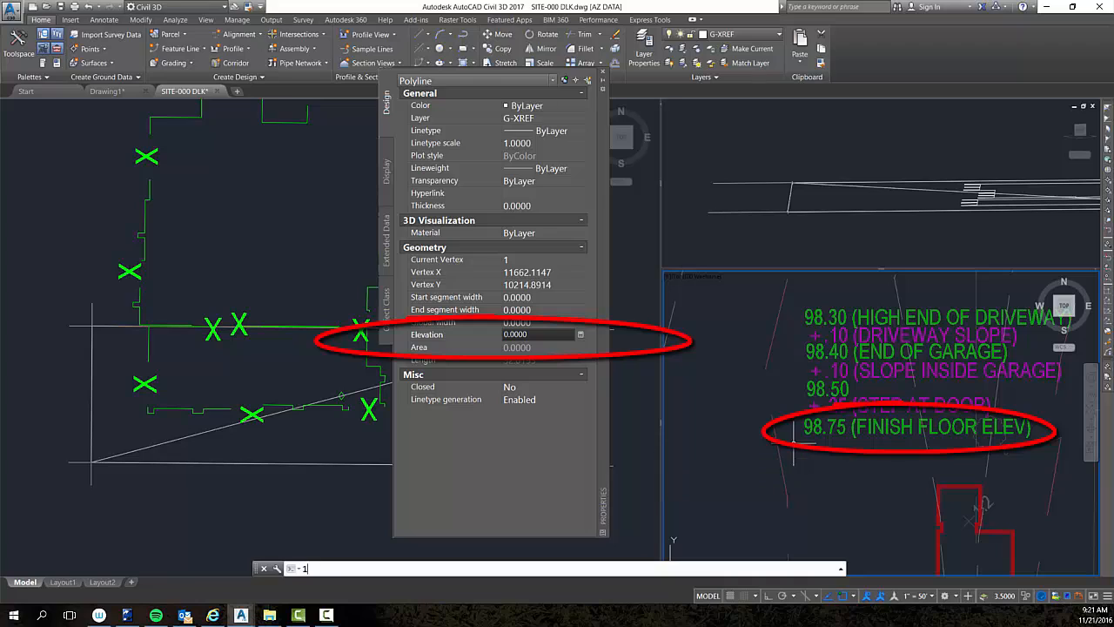
text(398.75)
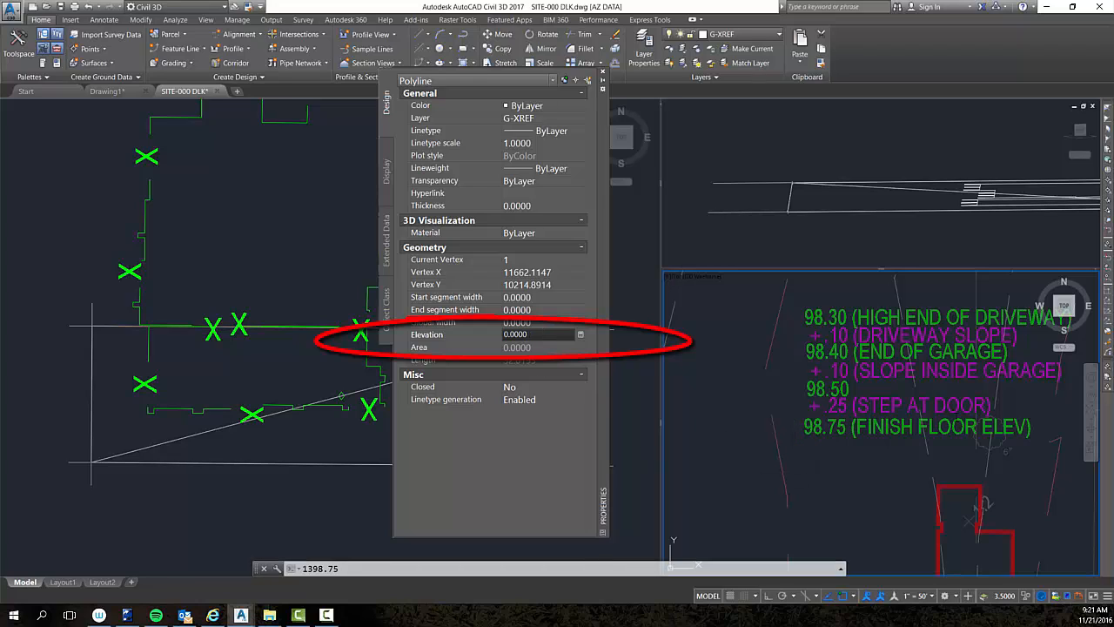
text(13)
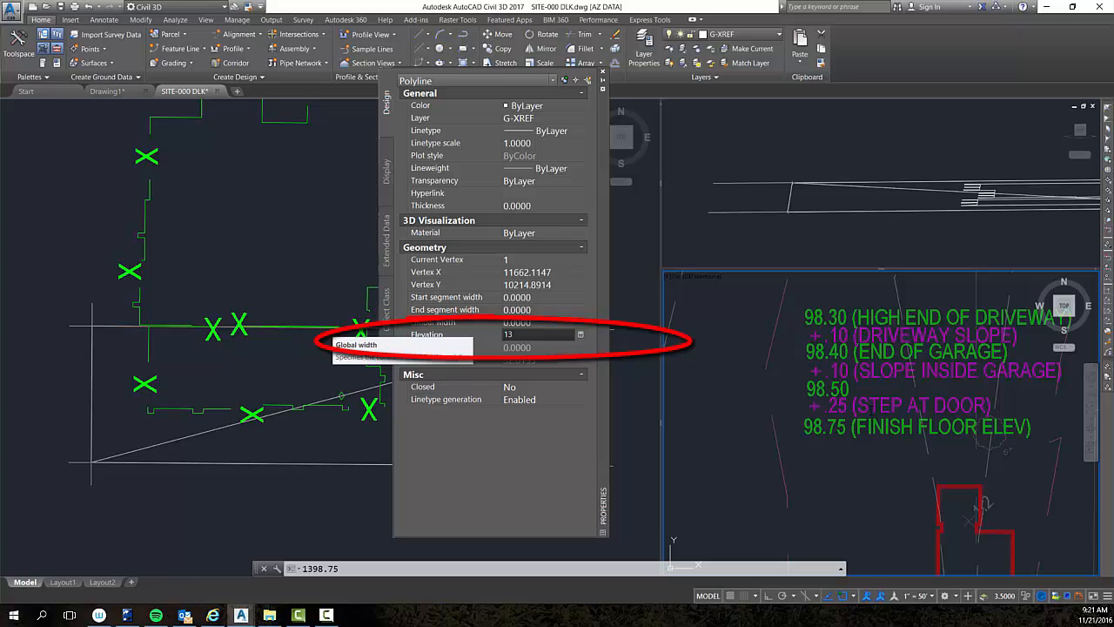
text(98.75)
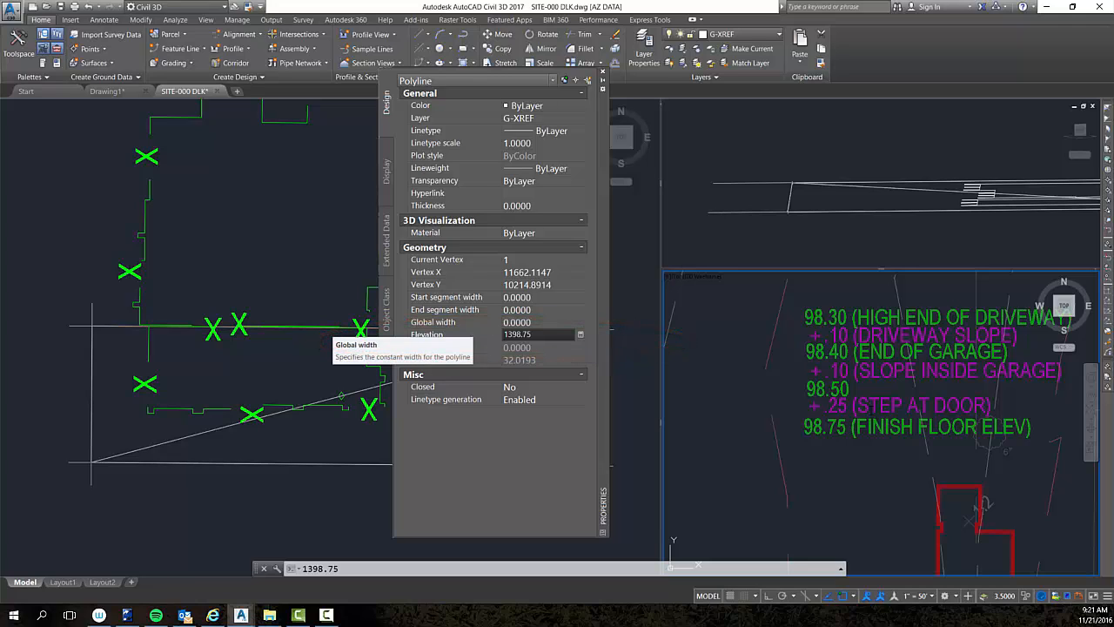
key(Return)
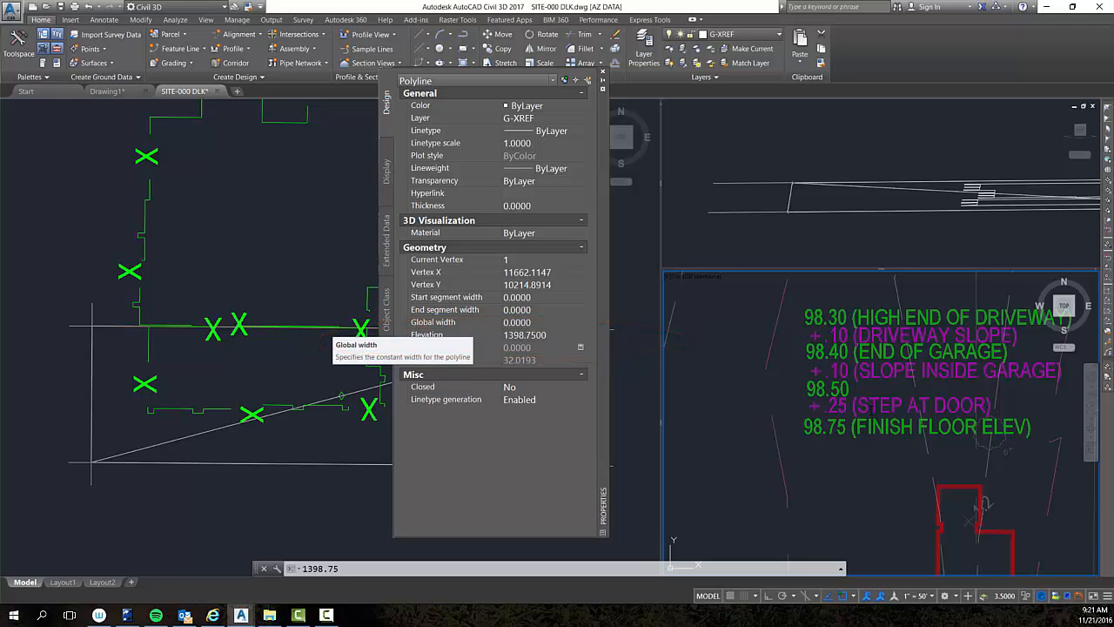
Close the polyline's properties and stretch the free end of the second building's corner polyline so it runs up to the northeast.
click(603, 79)
scroll(894, 465, down, 4)
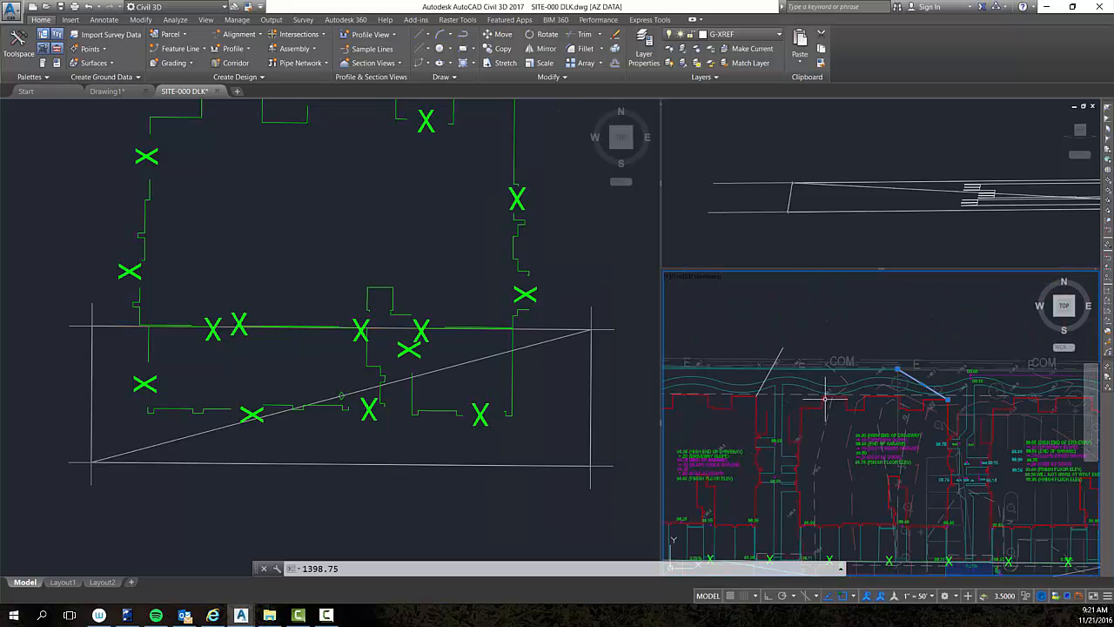
scroll(899, 368, up, 2)
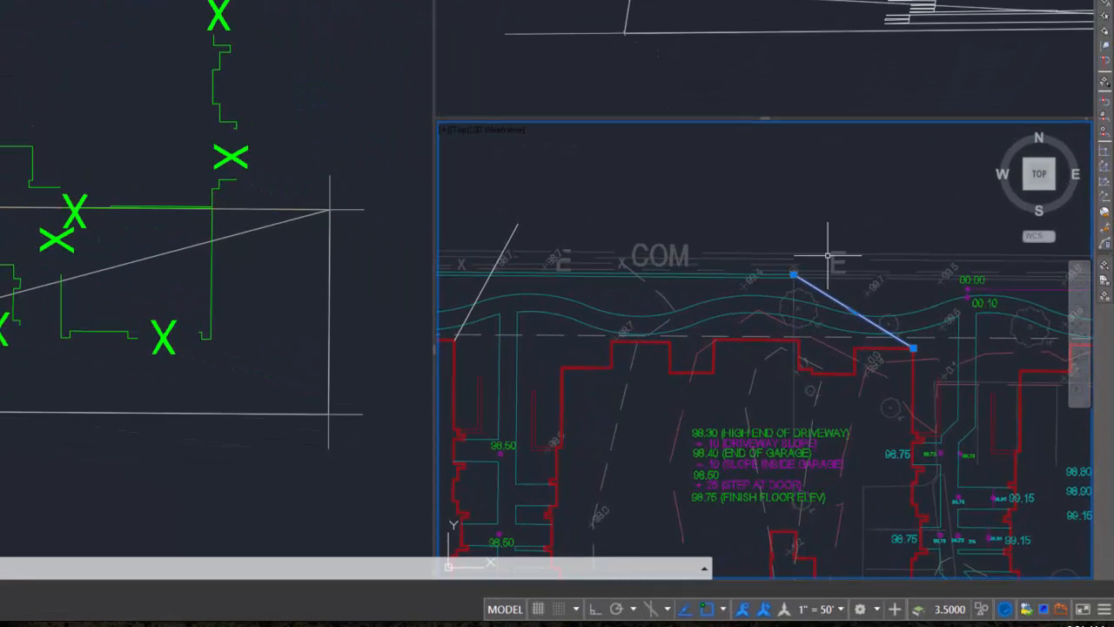
key(Escape)
click(815, 288)
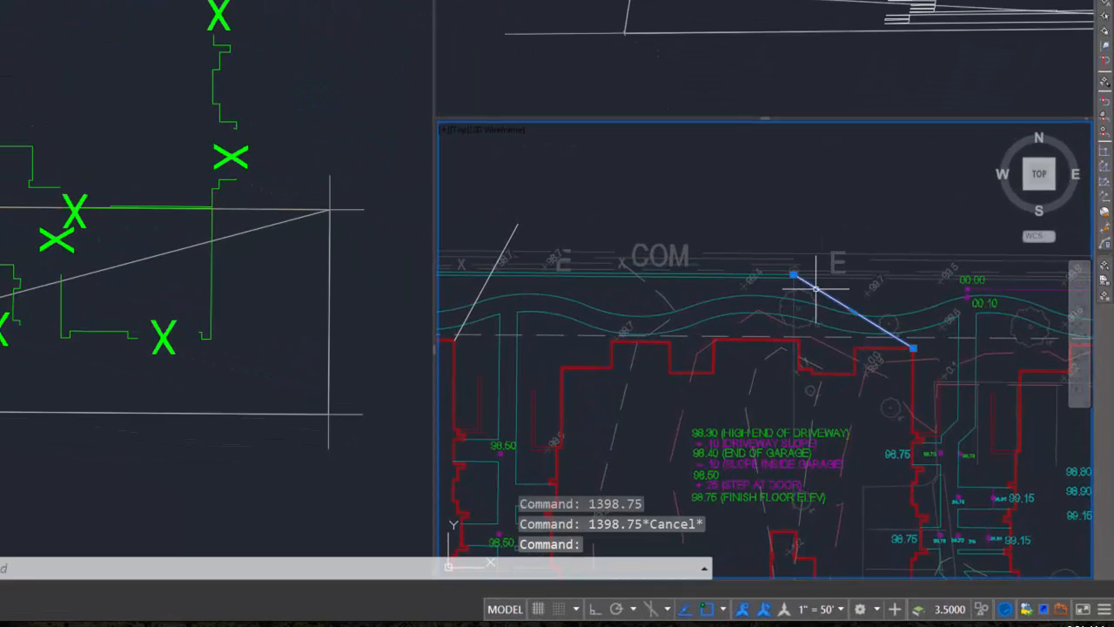
click(793, 275)
click(955, 222)
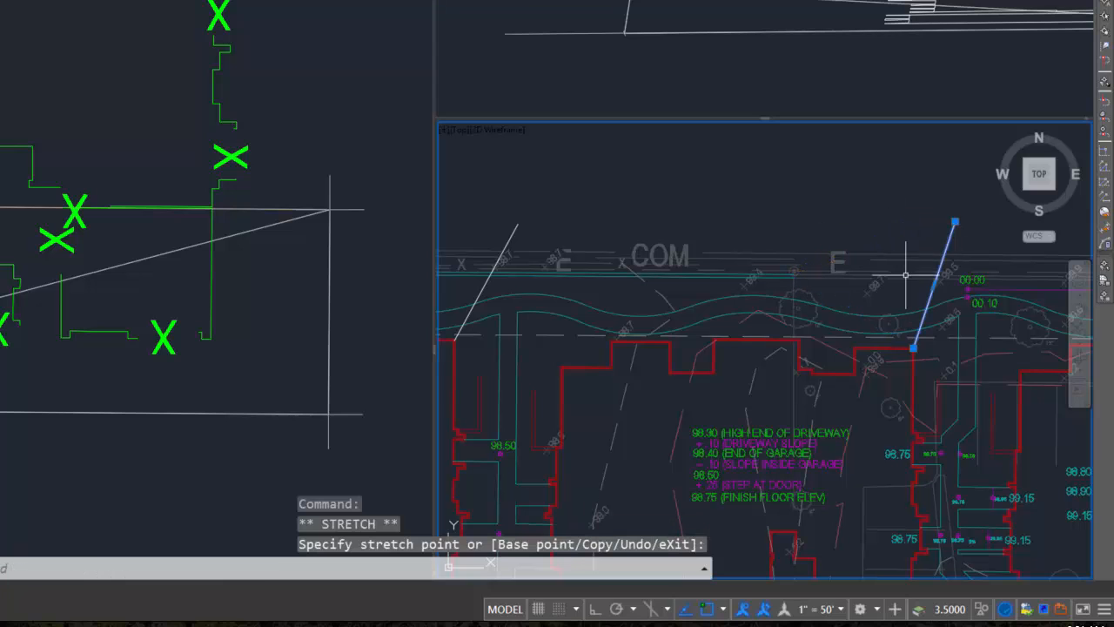
key(Escape)
Select the two garage feature lines and the main building outline feature line and start copying them to the clipboard with a base point.
scroll(696, 294, down, 3)
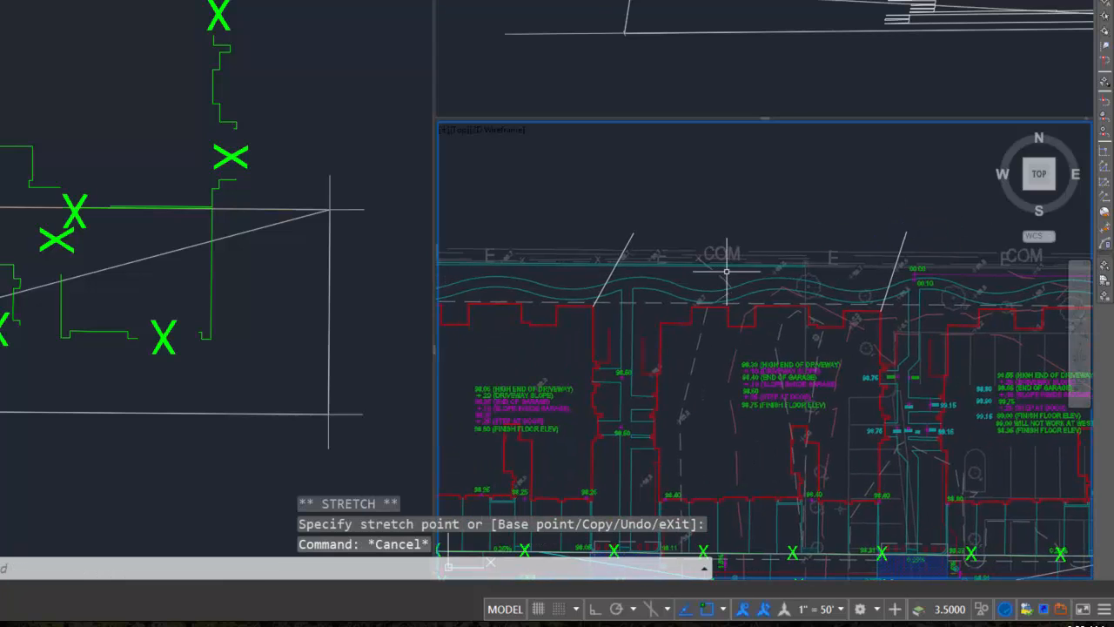
scroll(701, 298, down, 2)
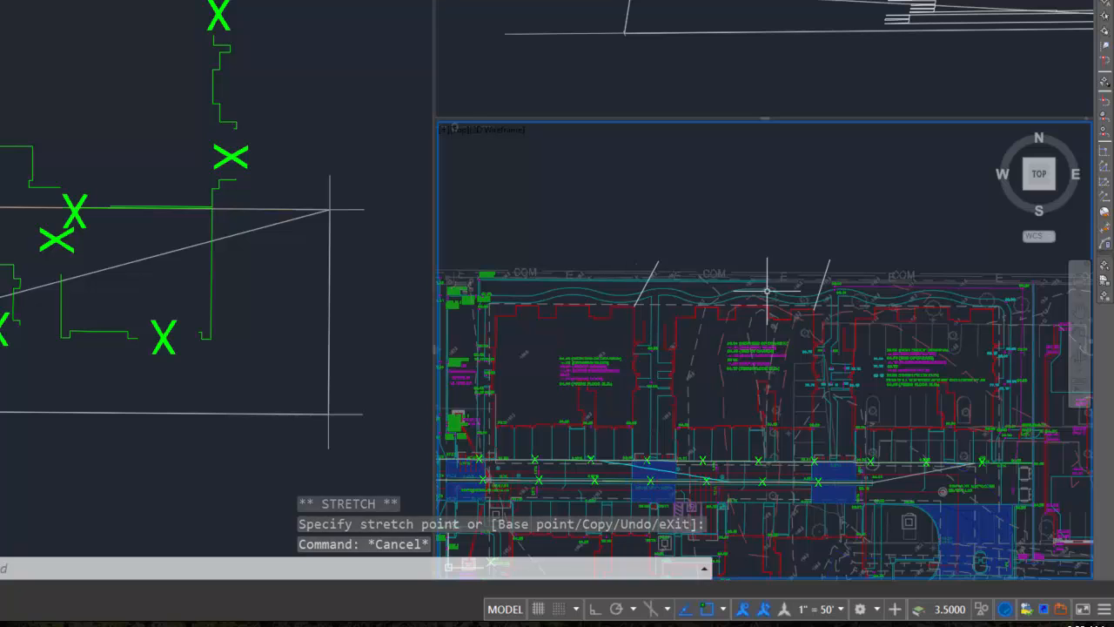
click(222, 329)
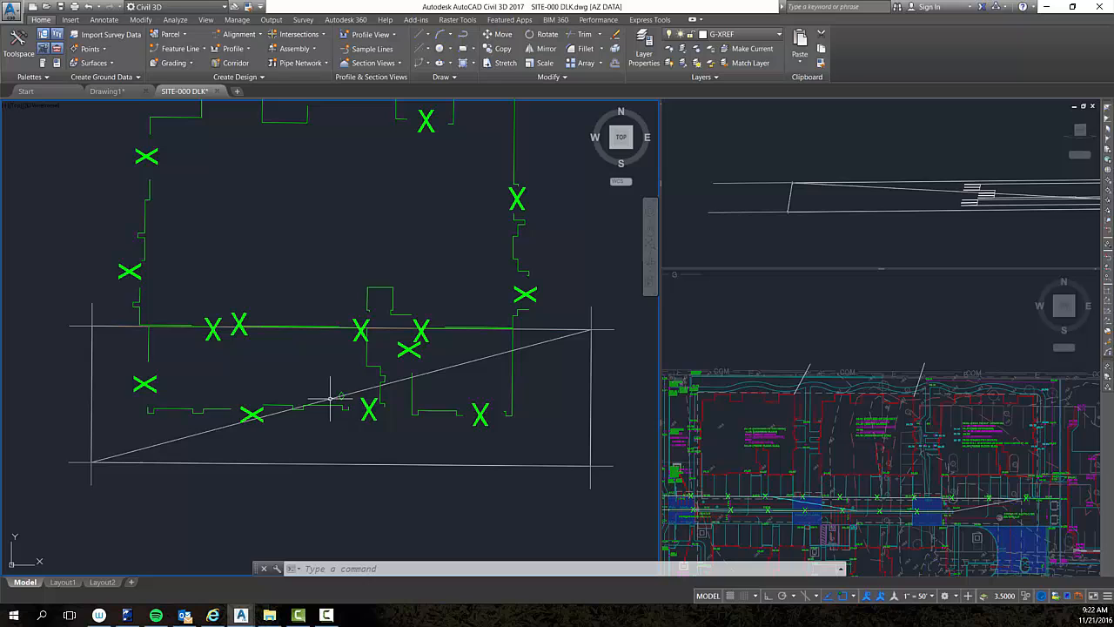
click(369, 407)
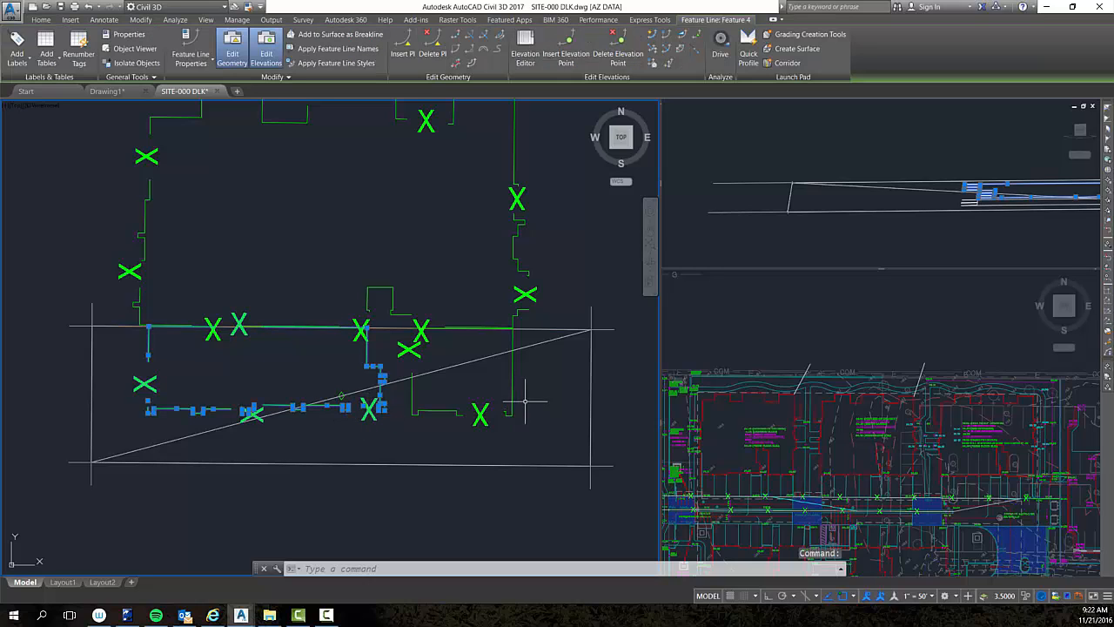
click(478, 415)
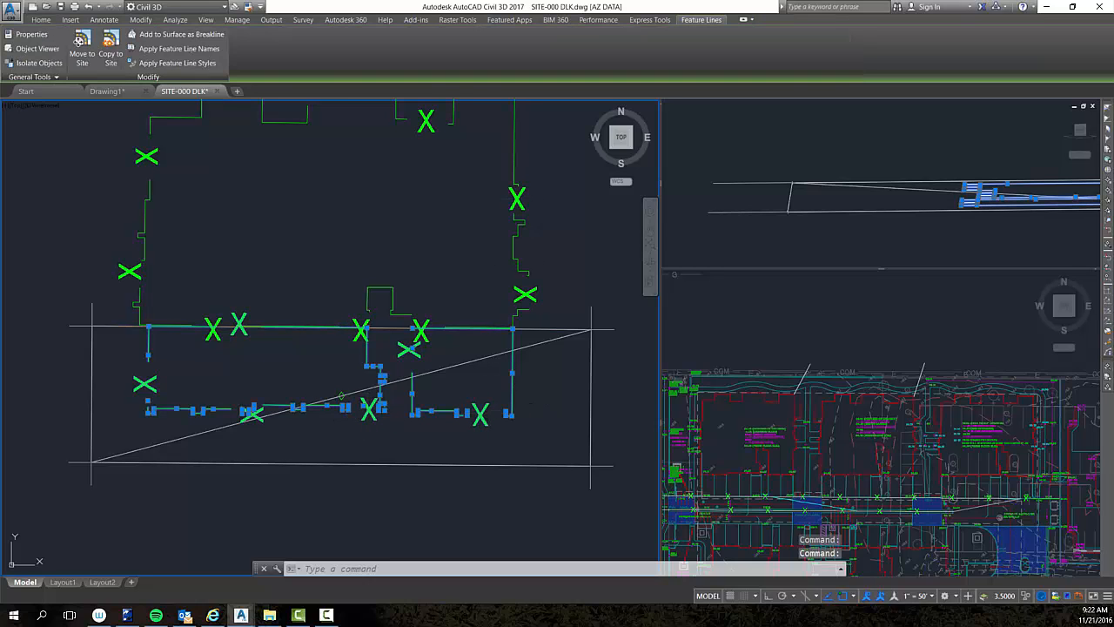
click(514, 200)
right_click(478, 187)
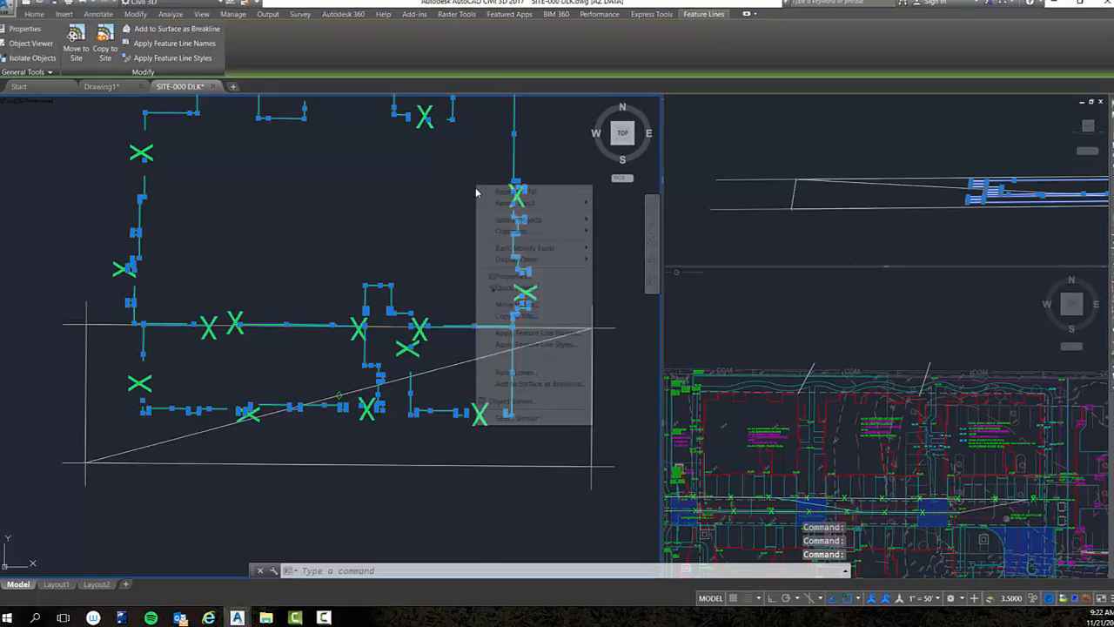
mouse_move(561, 235)
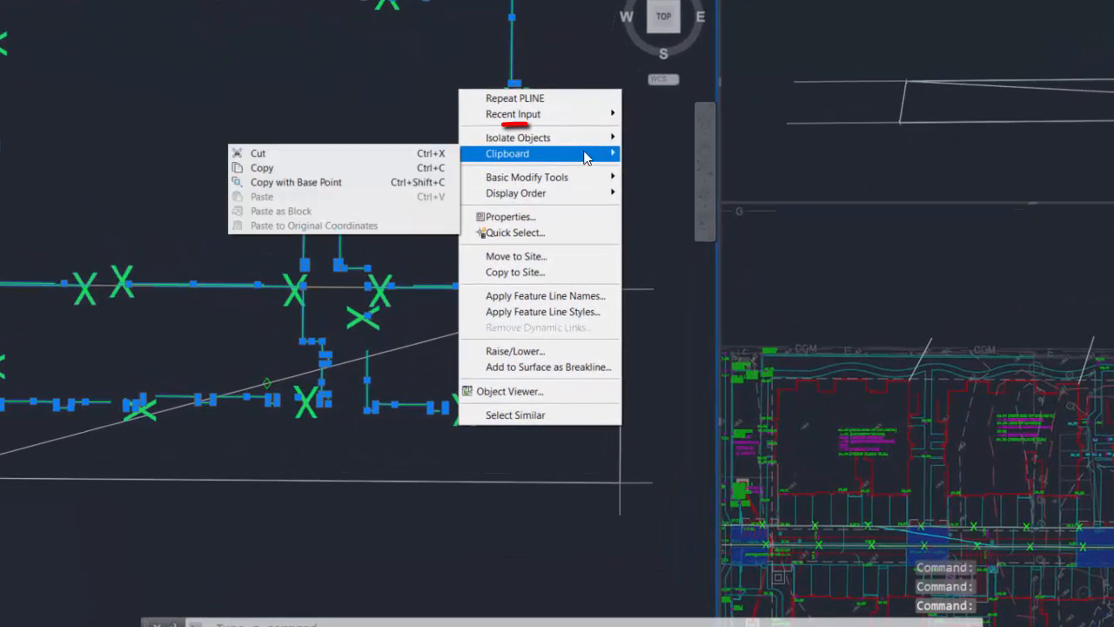
click(337, 183)
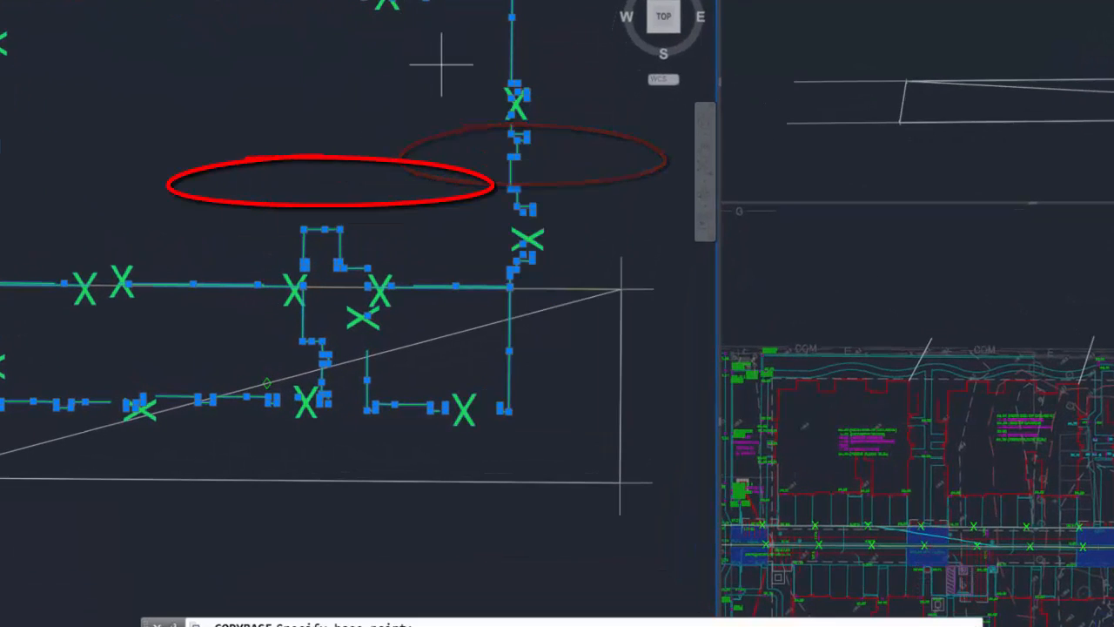
Copy the selected feature lines from their northeast corner and paste them at the matching corner of the 98.60 finish-floor building on the site plan.
middle_drag(441, 85, 441, 202)
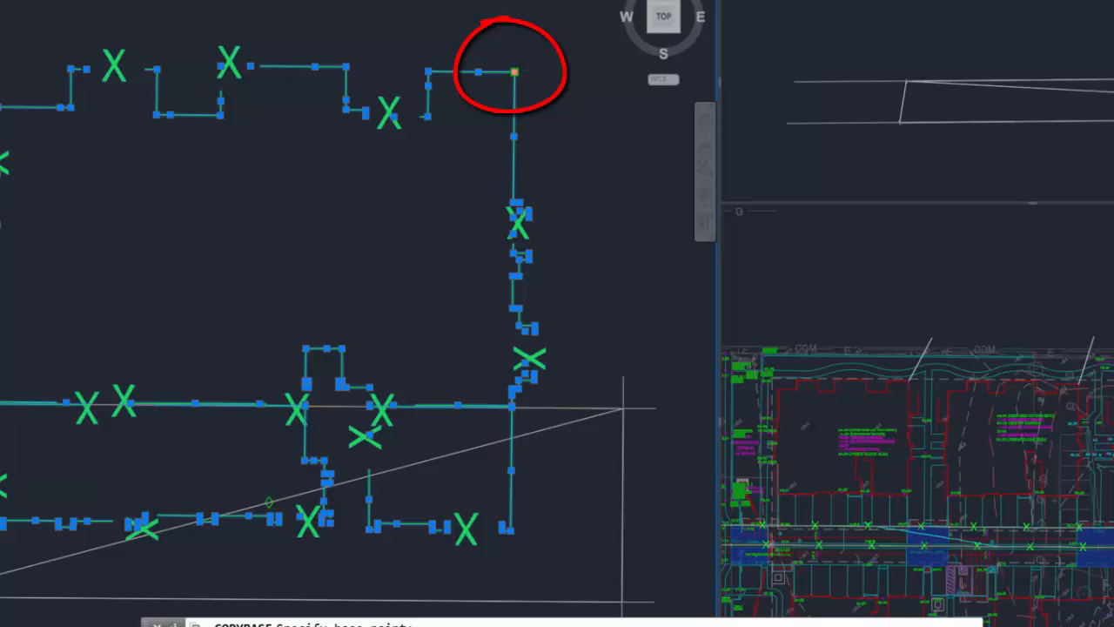
click(514, 72)
click(965, 304)
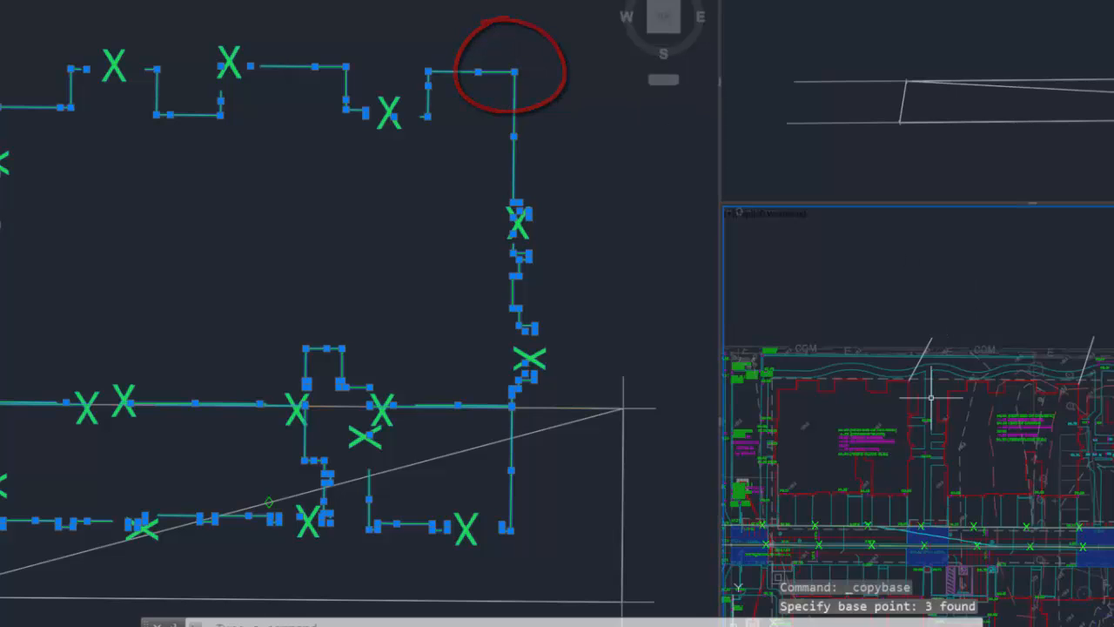
scroll(912, 383, up, 5)
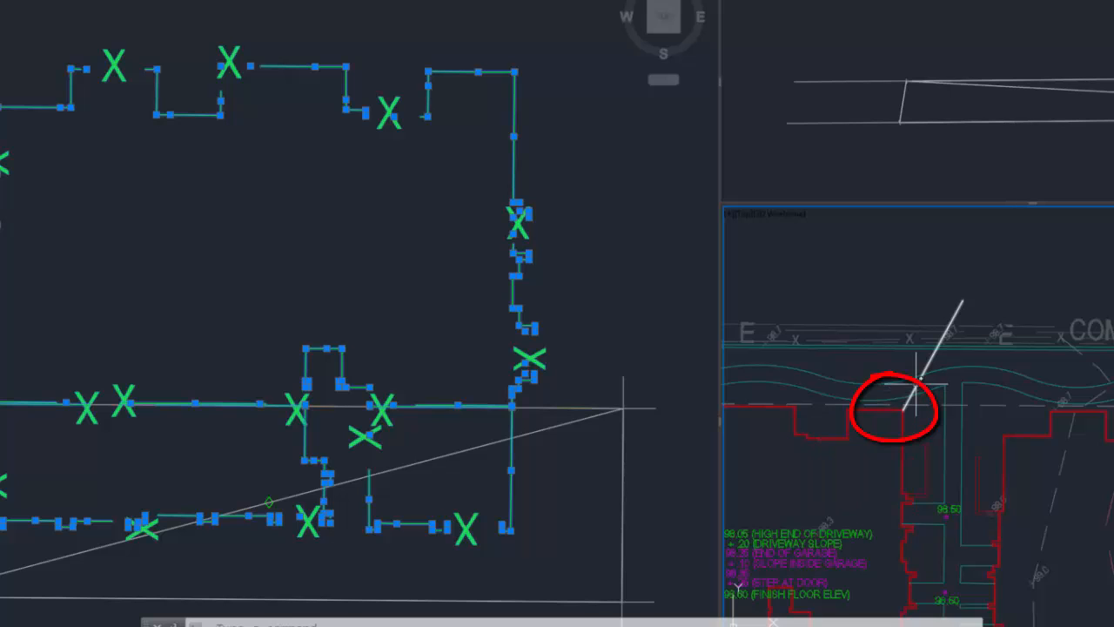
key(ctrl+v)
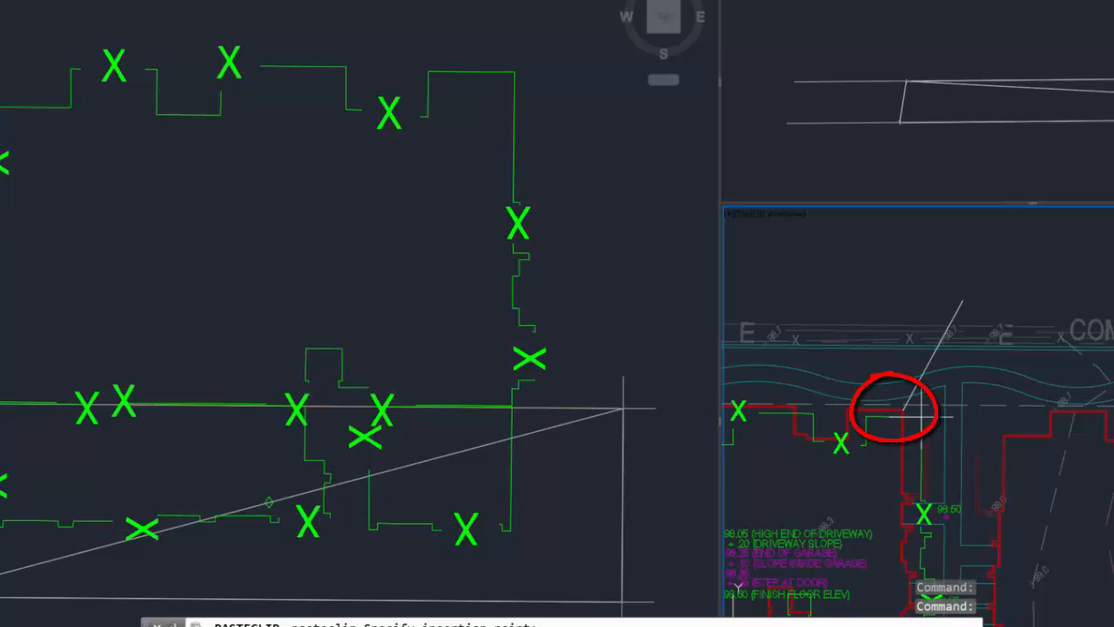
scroll(900, 393, up, 3)
click(893, 354)
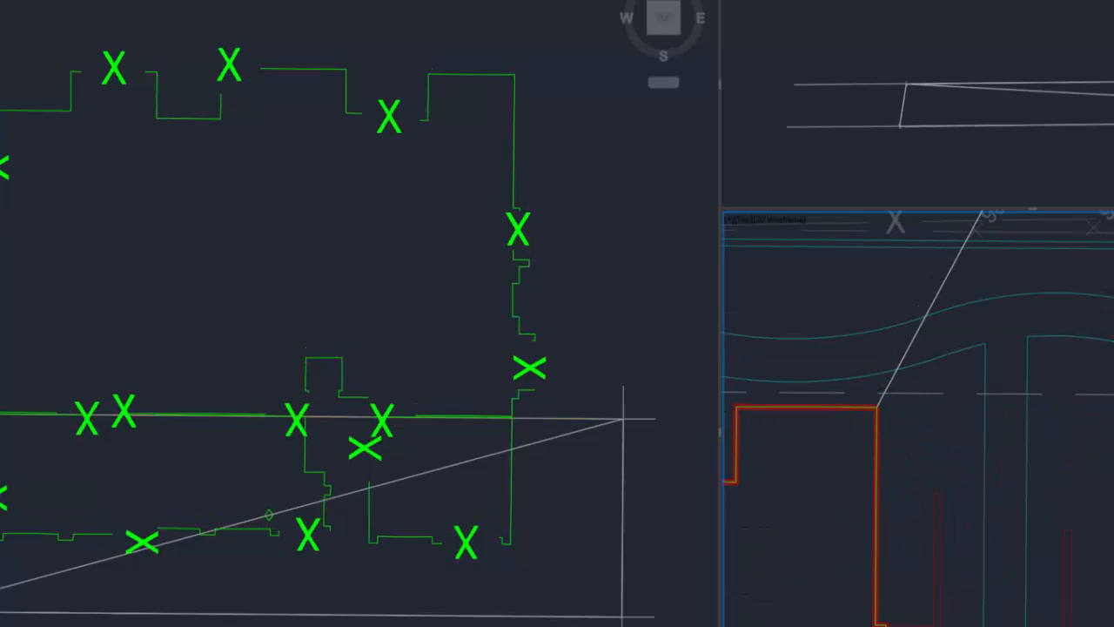
scroll(967, 478, down, 3)
middle_drag(967, 481, 980, 318)
key(Escape)
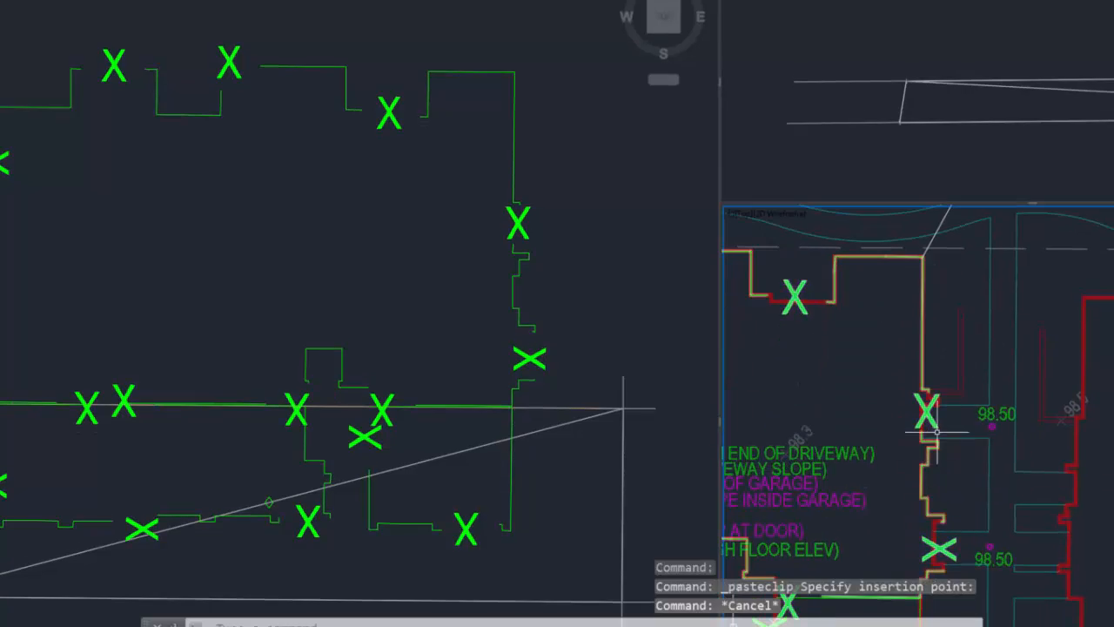
List the properties of the building feature line pasted on the 98.60 finish-floor building to check its elevation.
scroll(925, 460, up, 3)
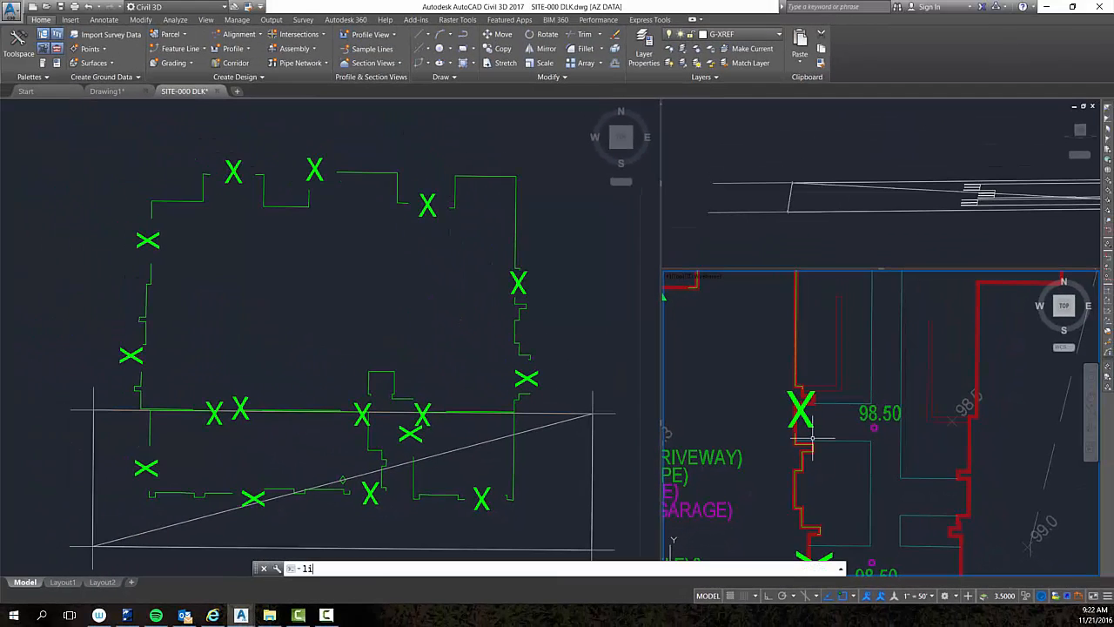
key(Return)
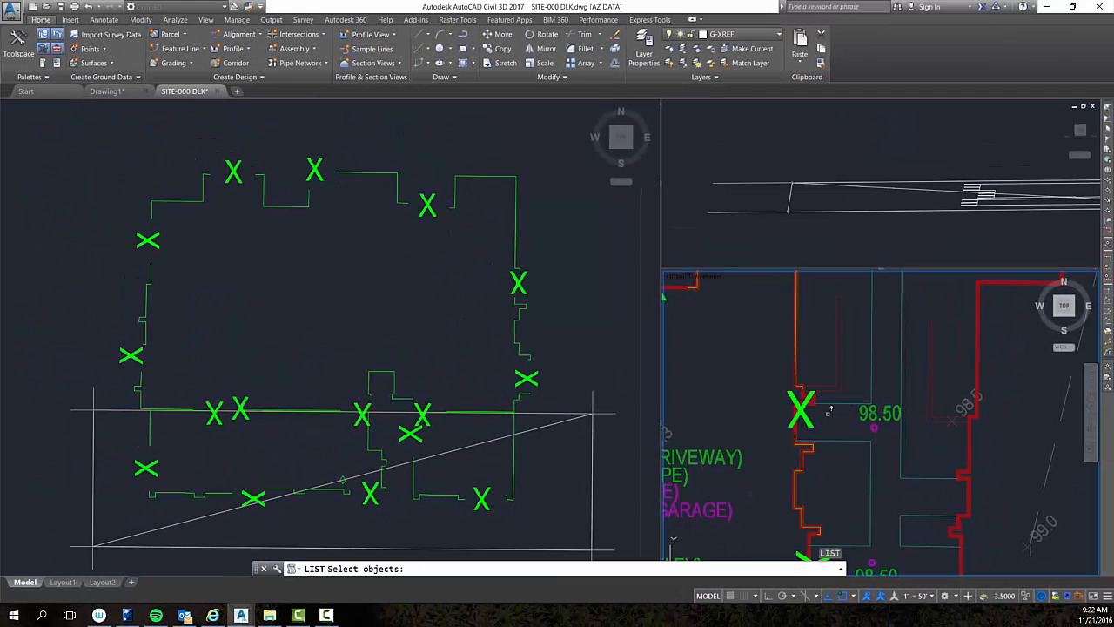
click(815, 423)
click(811, 398)
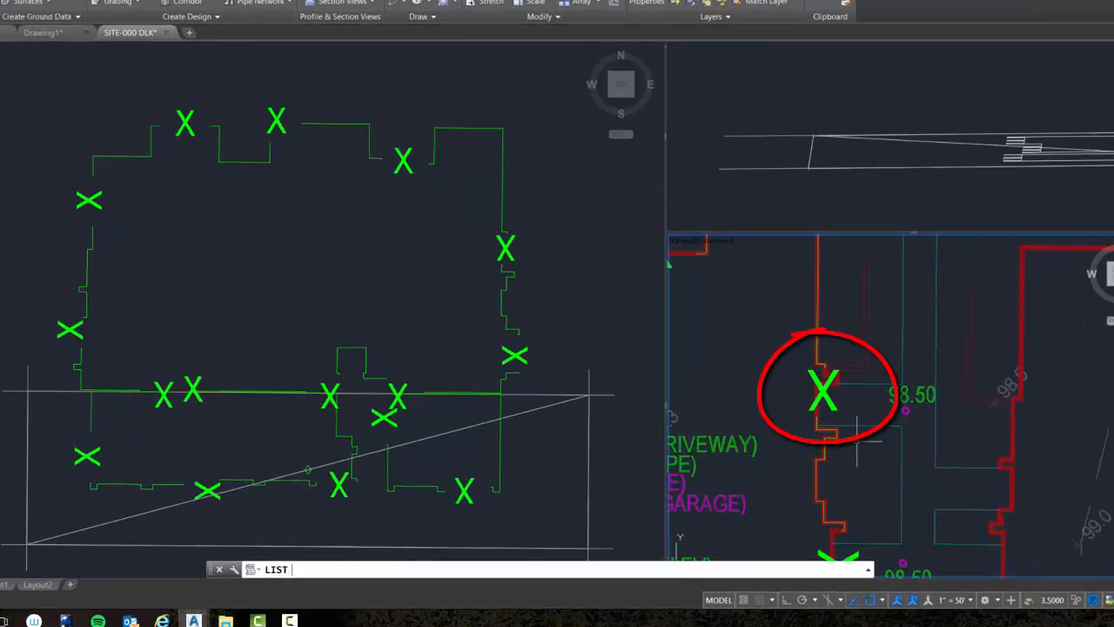
key(Return)
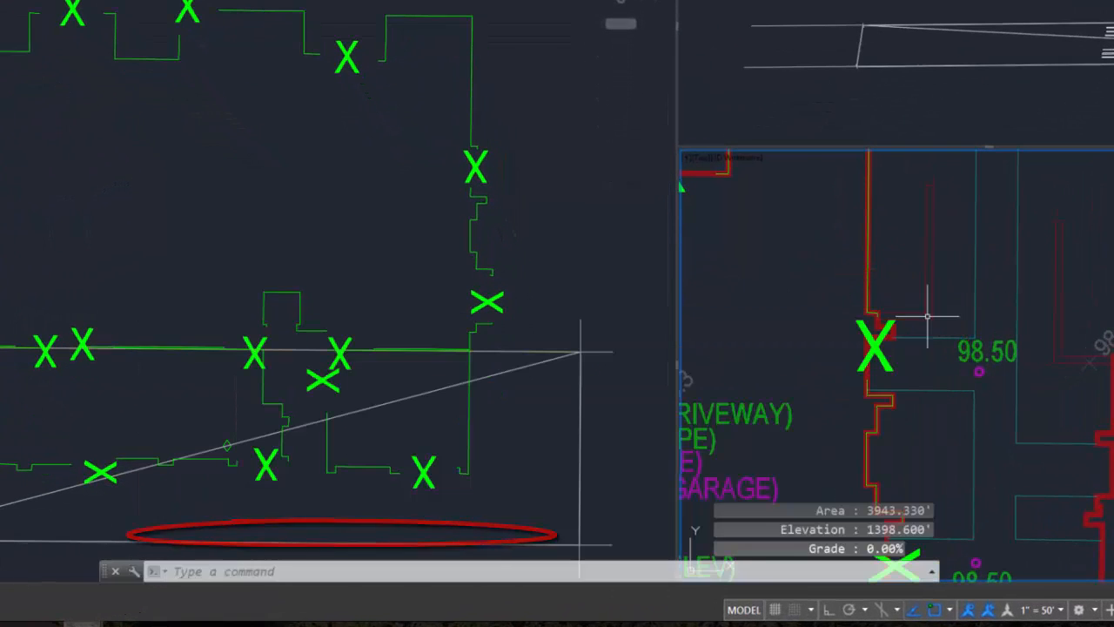
Paste the copied feature lines onto the 98.75 finish-floor building, snapping to the endpoint at its northeast corner.
scroll(927, 316, down, 2)
middle_drag(819, 469, 1066, 366)
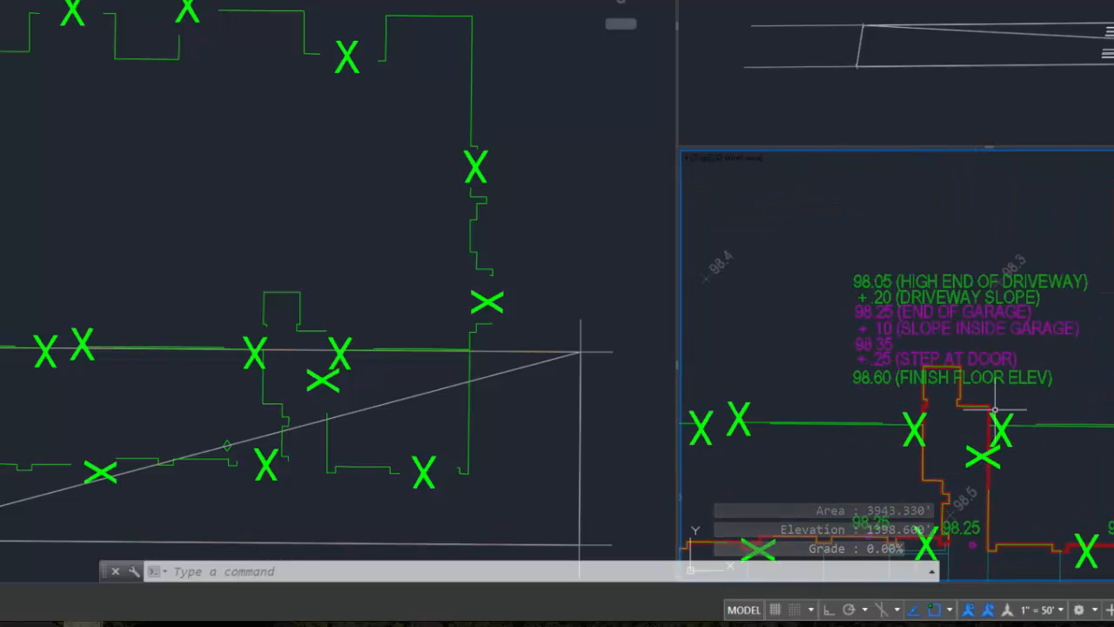
scroll(1036, 391, down, 2)
mouse_move(1021, 360)
middle_down()
mouse_move(923, 383)
mouse_move(780, 392)
middle_up()
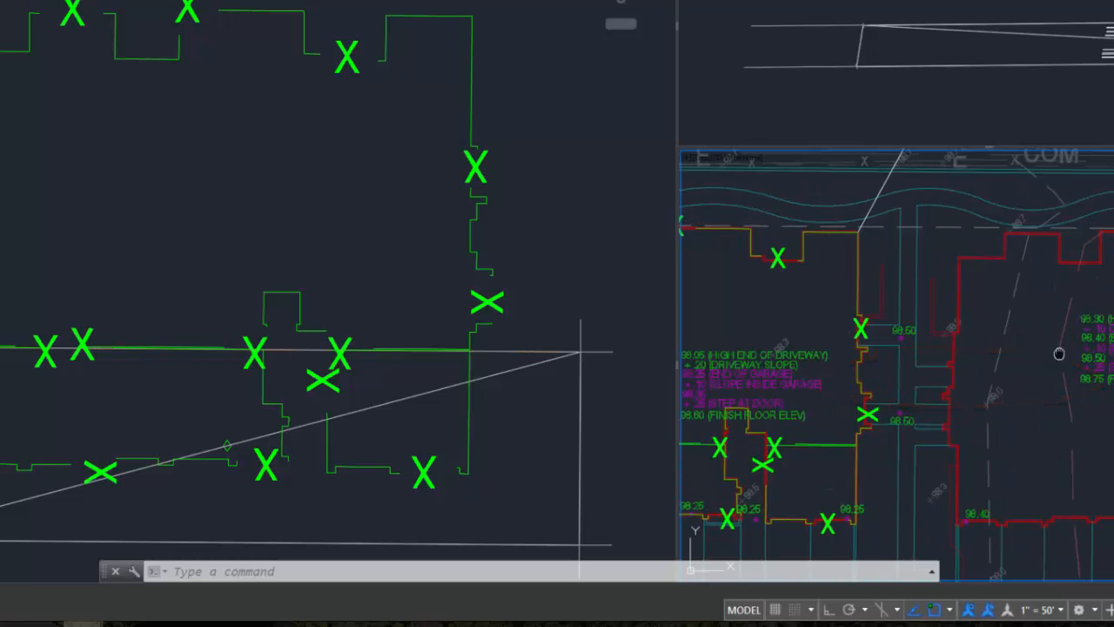
middle_drag(1059, 353, 746, 398)
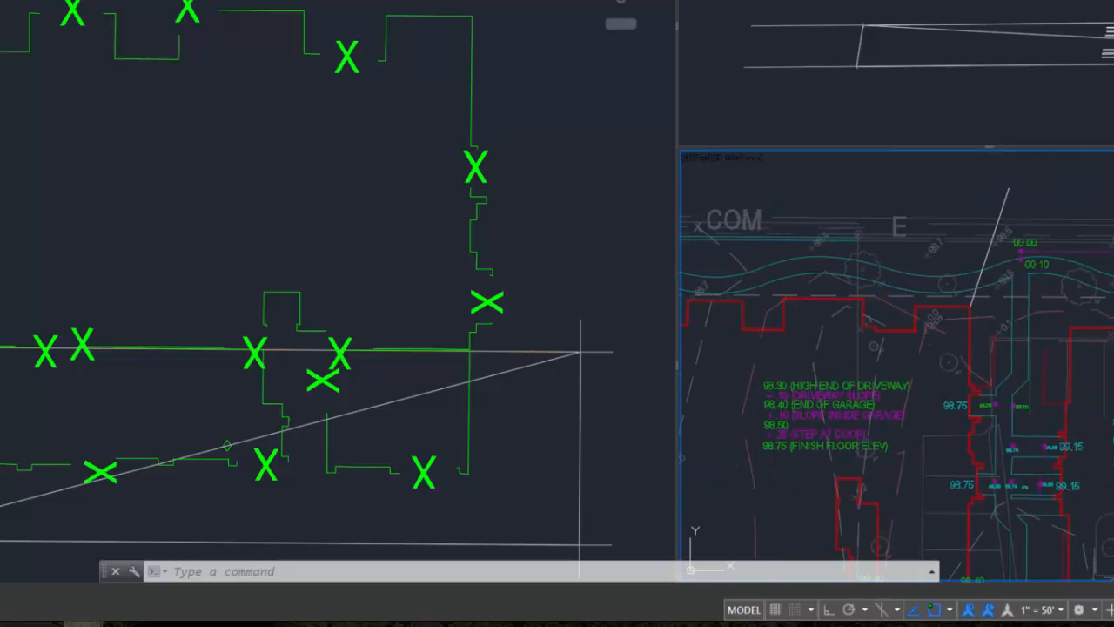
key(ctrl+v)
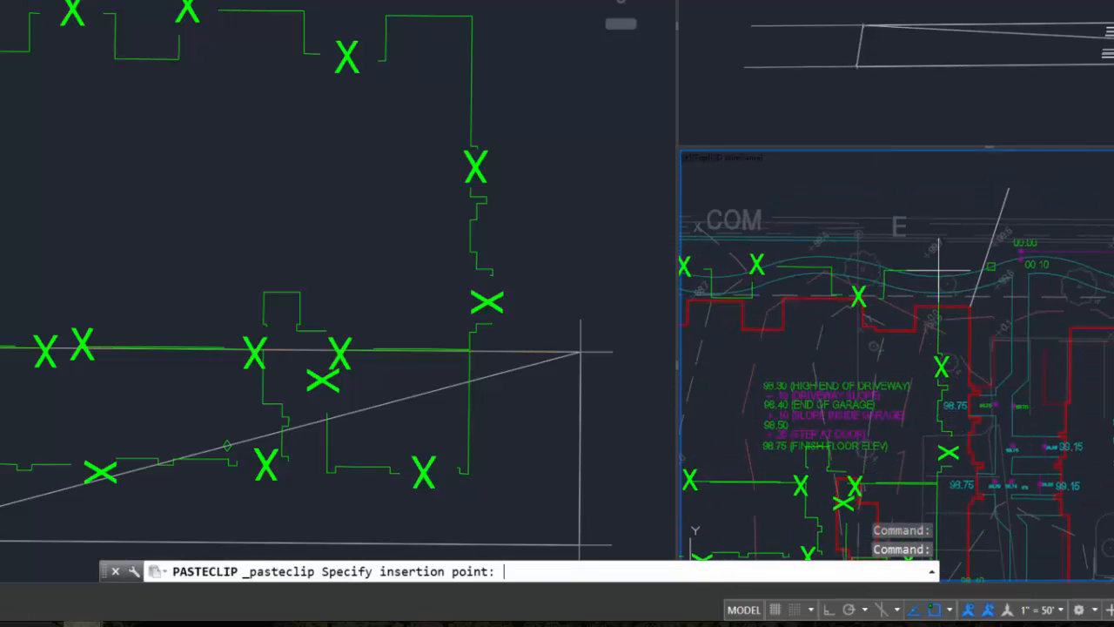
text(end)
key(Return)
scroll(938, 272, up, 4)
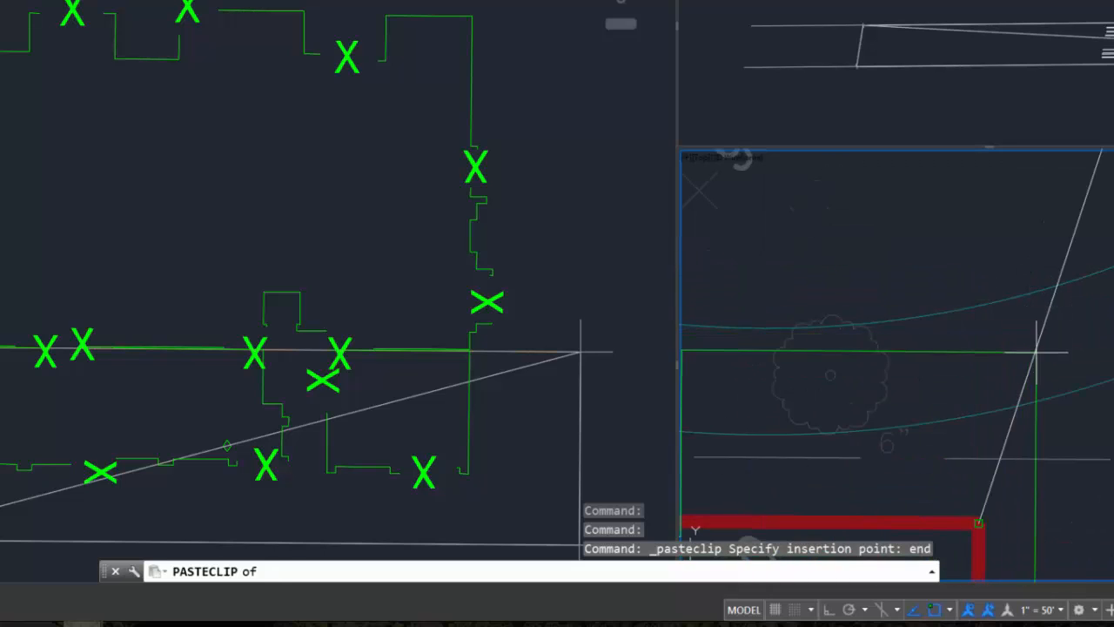
click(983, 519)
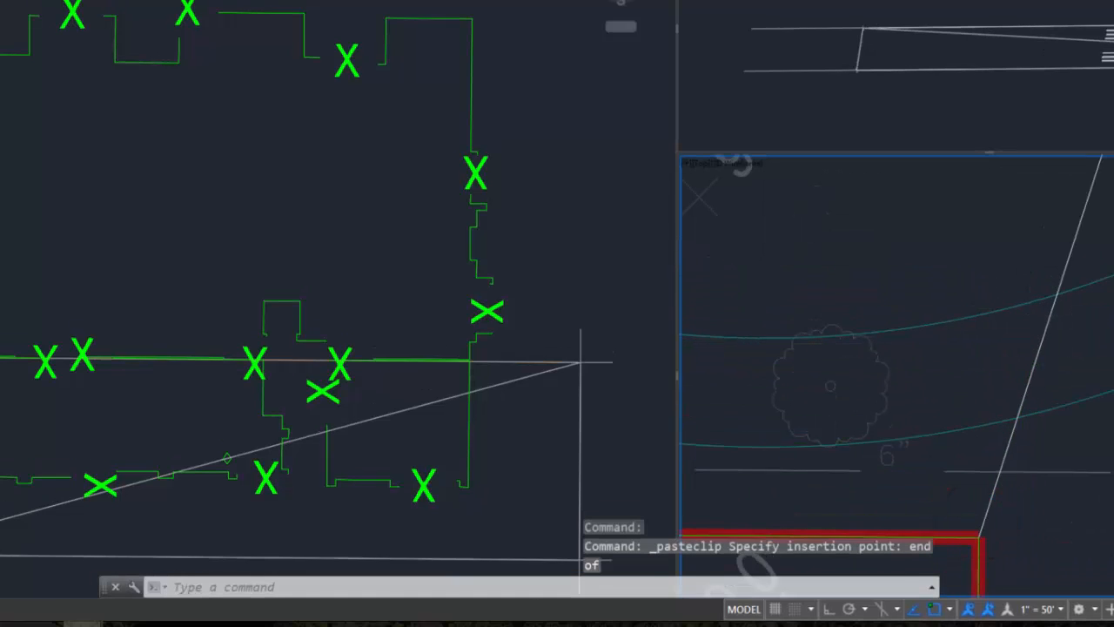
List the properties of the building feature line pasted on the 98.75 finish-floor building to check its elevation.
scroll(996, 446, down, 3)
scroll(996, 447, down, 4)
middle_drag(994, 457, 993, 319)
scroll(994, 319, up, 2)
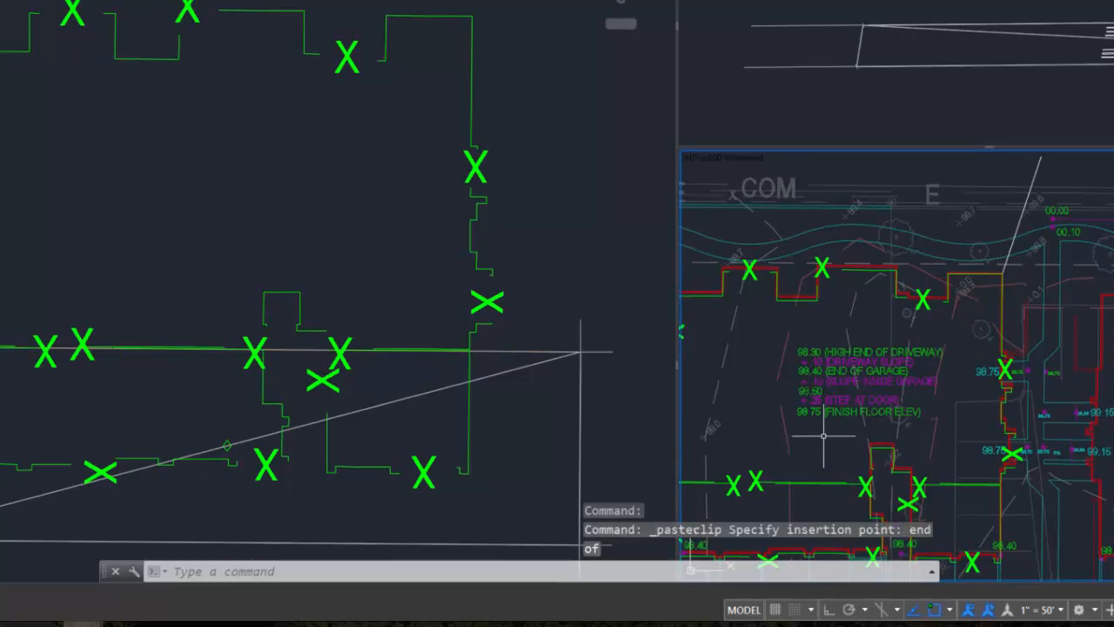
scroll(822, 440, up, 4)
middle_drag(994, 380, 885, 390)
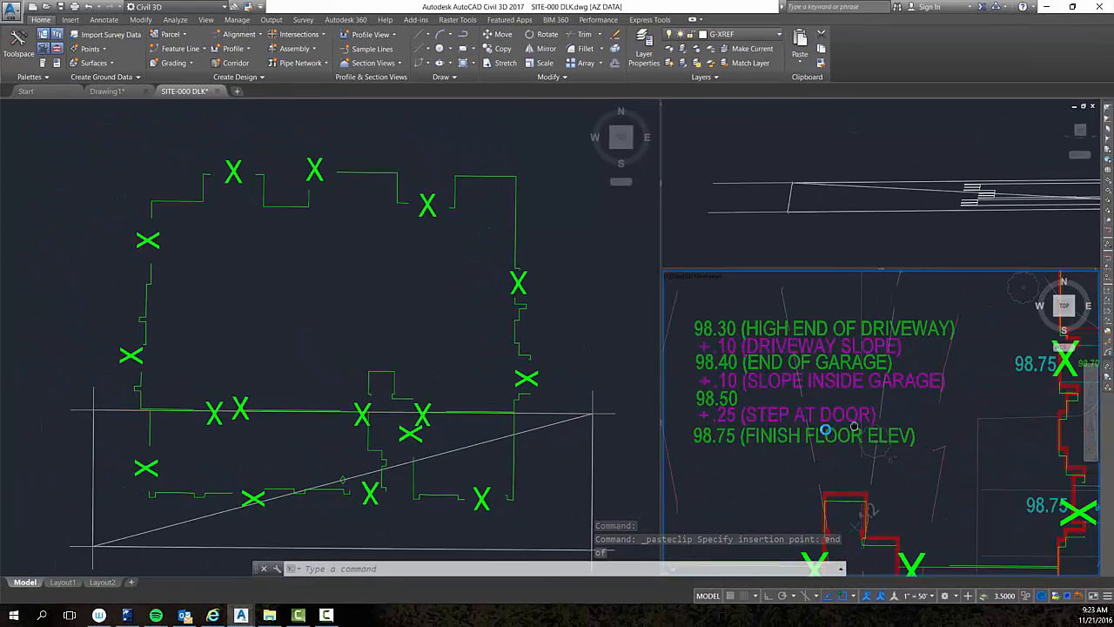
text(li)
key(Return)
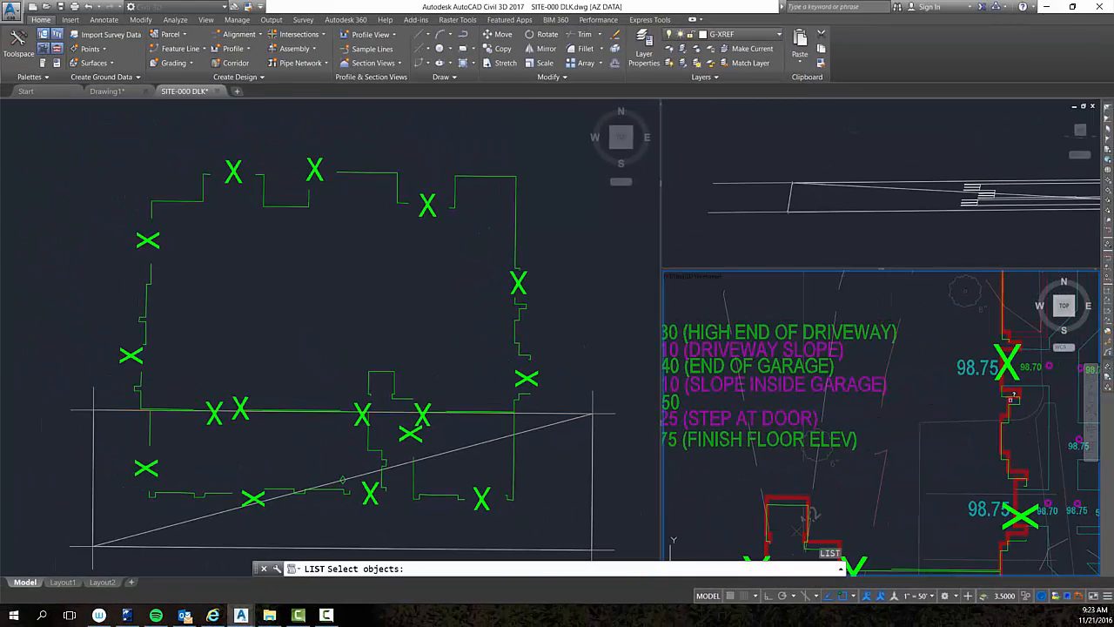
click(1014, 380)
key(Return)
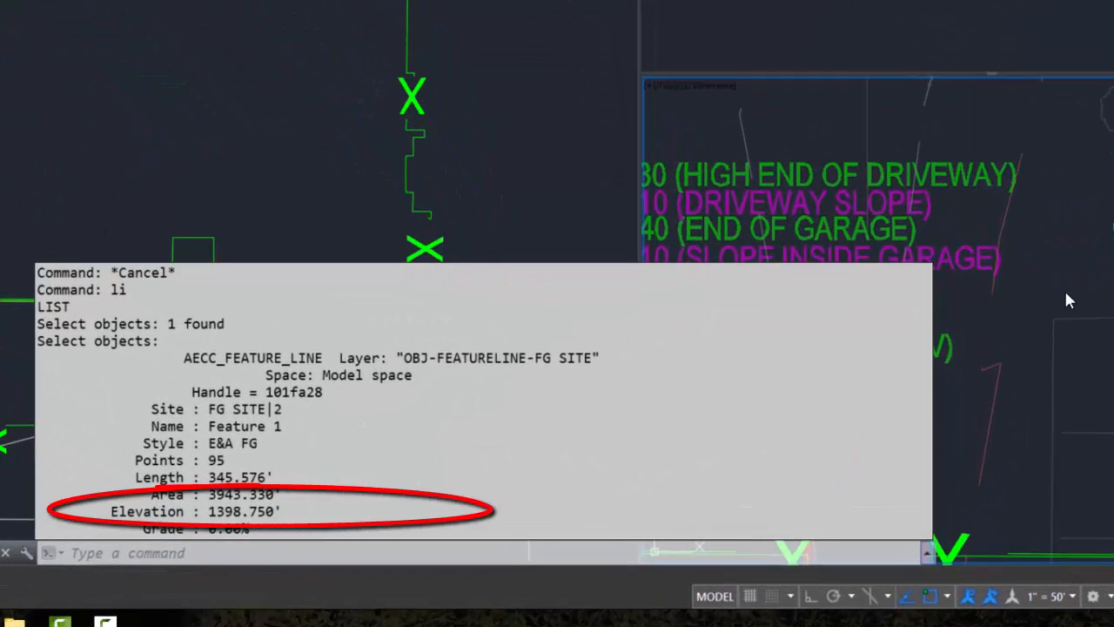
key(Escape)
key(Escape)
Examine the pasted feature lines relative to the rest of the site in the plan and side views.
scroll(1068, 289, down, 4)
middle_drag(1044, 345, 1113, 305)
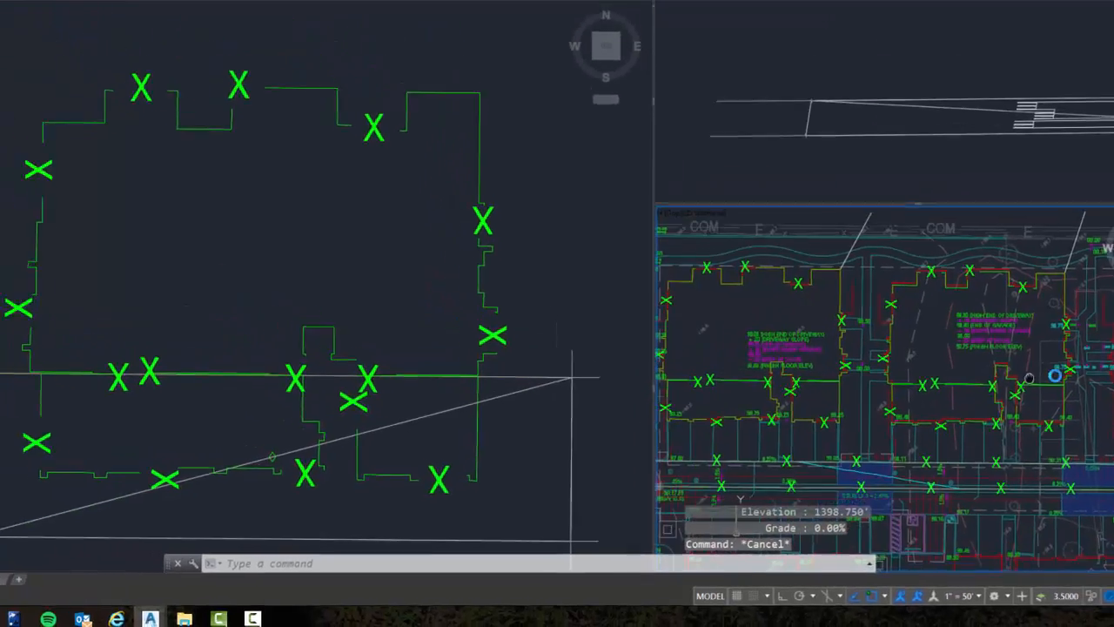
middle_drag(1029, 378, 1098, 370)
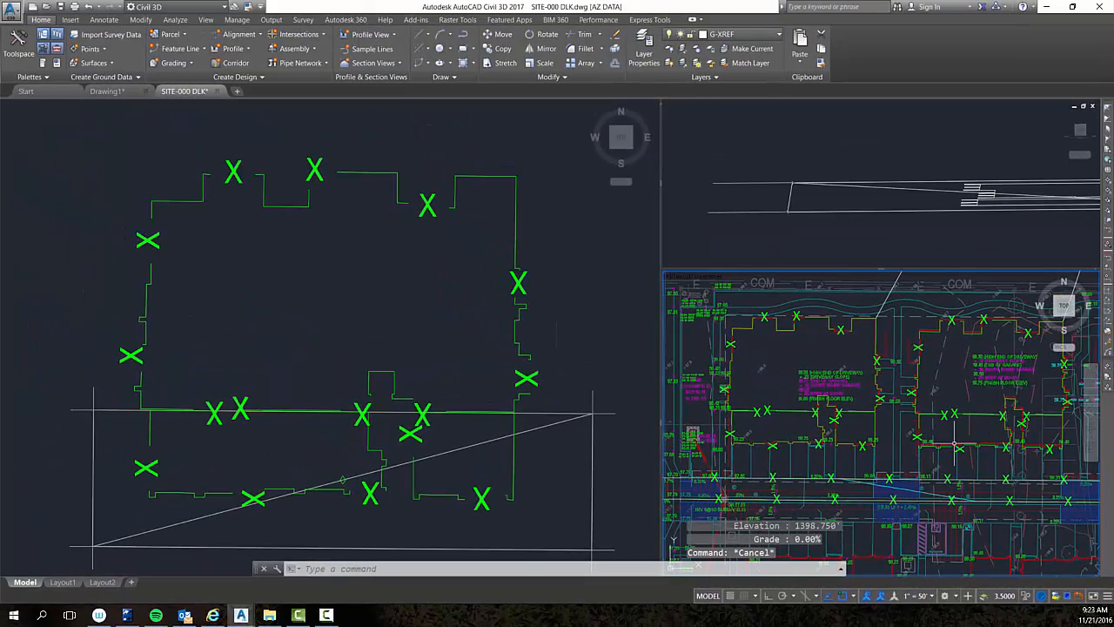
scroll(958, 447, down, 1)
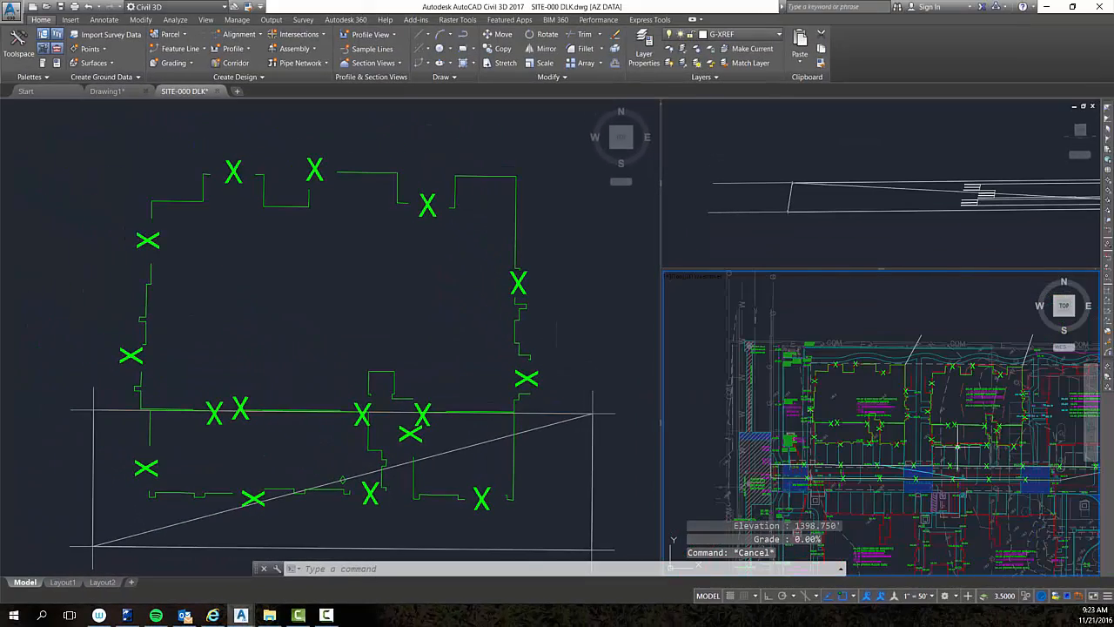
middle_drag(957, 447, 917, 388)
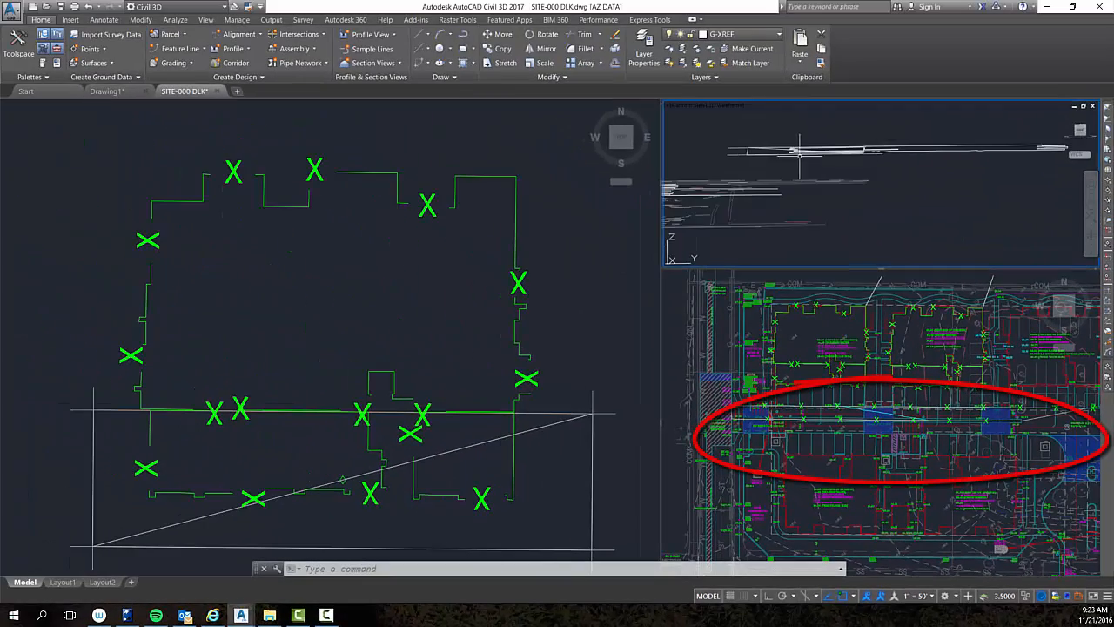
scroll(806, 178, down, 2)
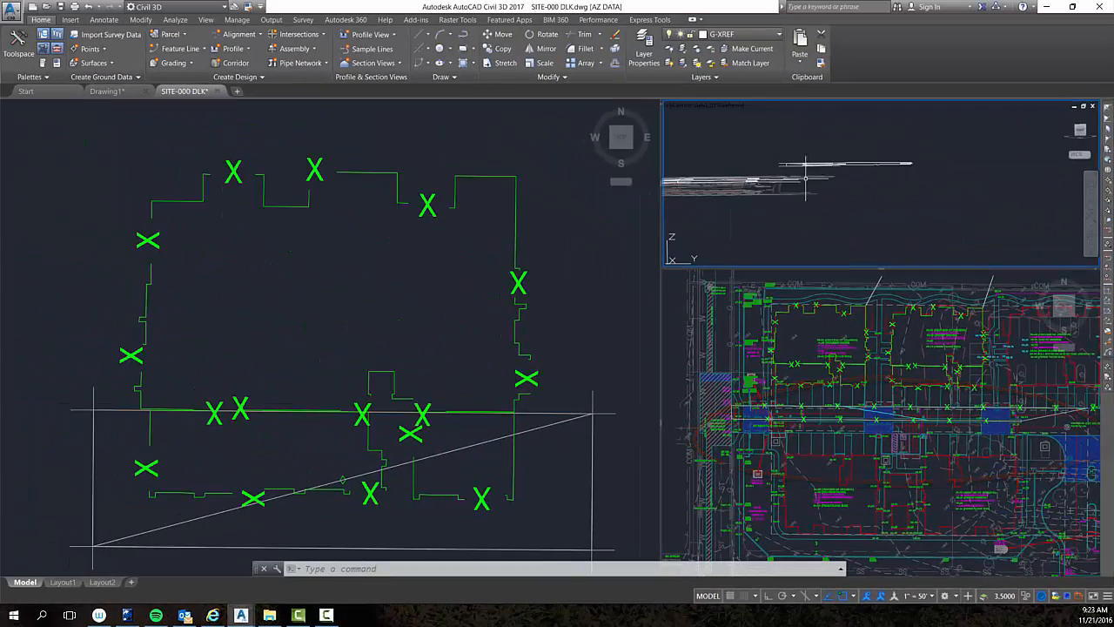
middle_drag(750, 192, 893, 181)
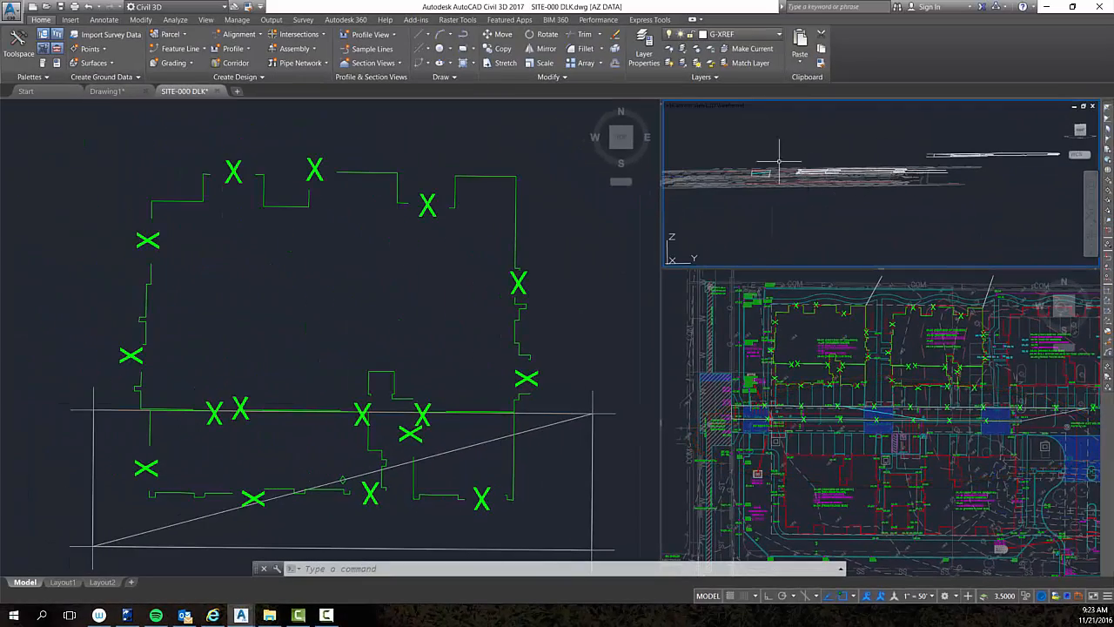
scroll(779, 161, up, 3)
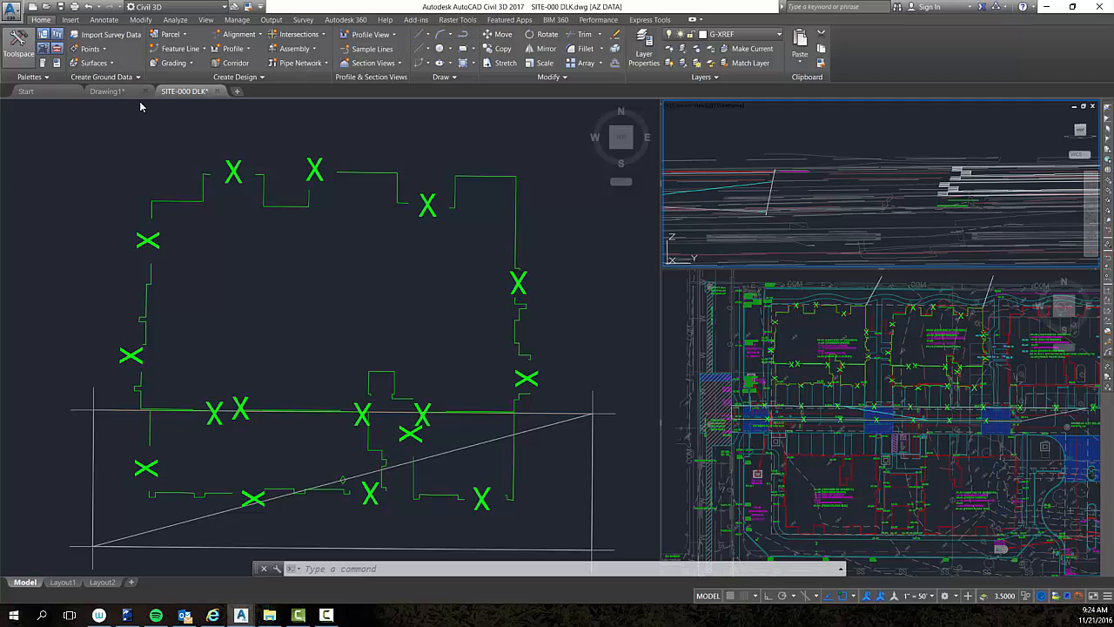
Open the Toolspace and display the BKL breakline set in the definition of surface FG-000.
click(18, 44)
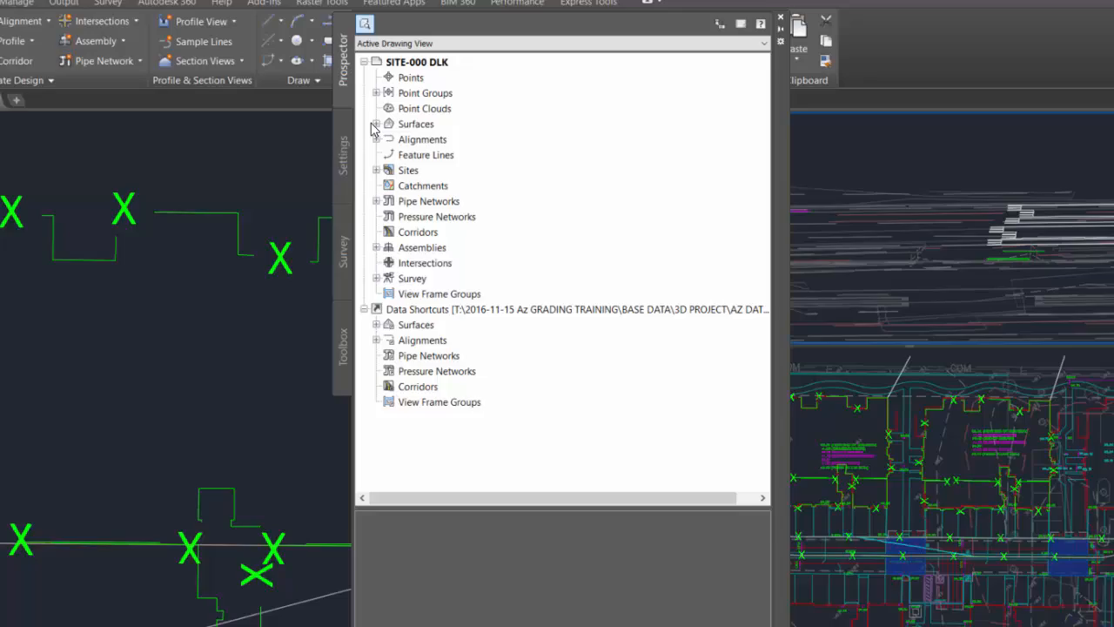
click(496, 108)
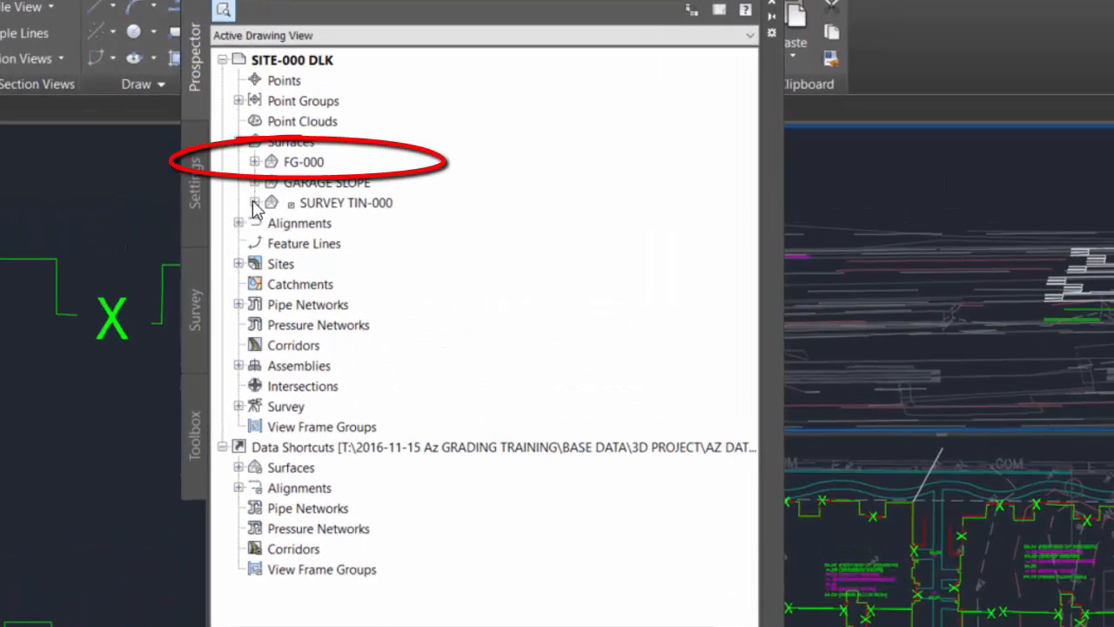
click(254, 162)
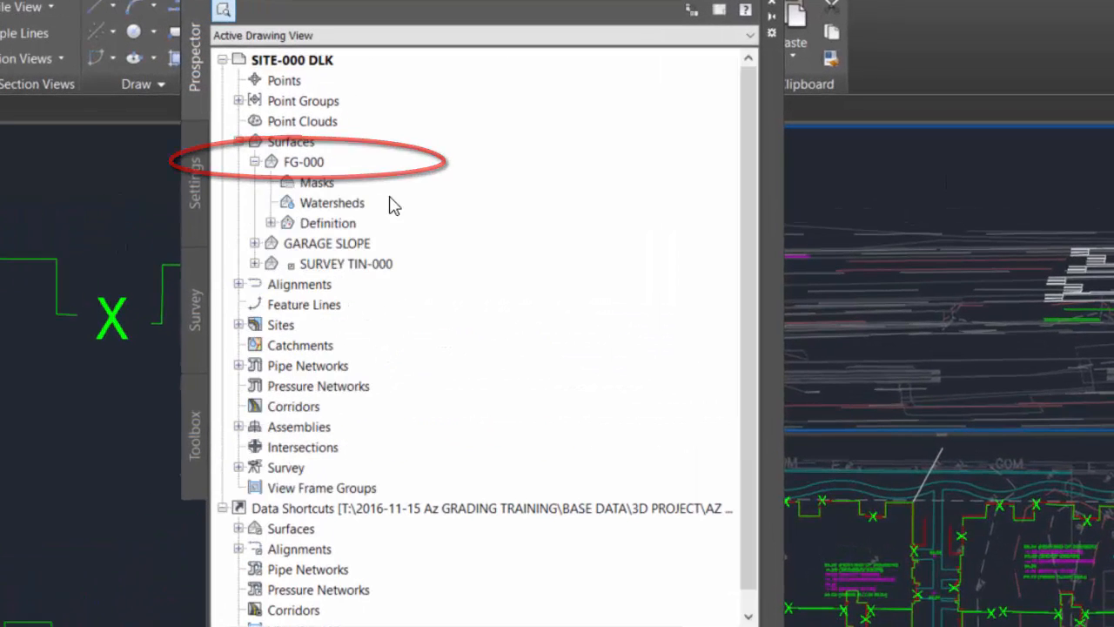
click(271, 222)
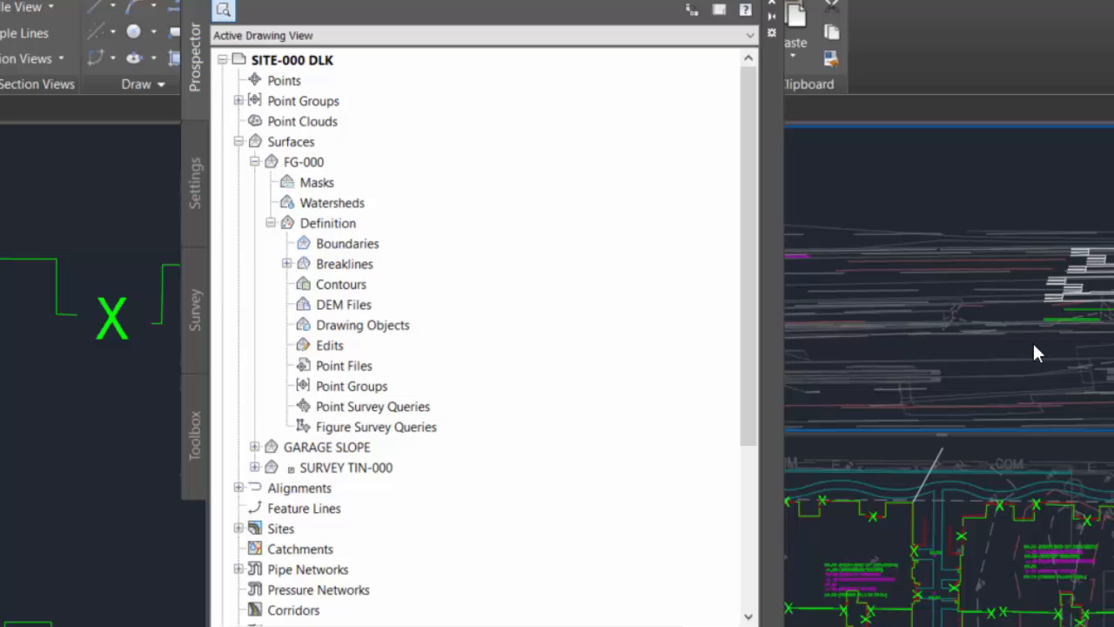
click(286, 263)
click(323, 286)
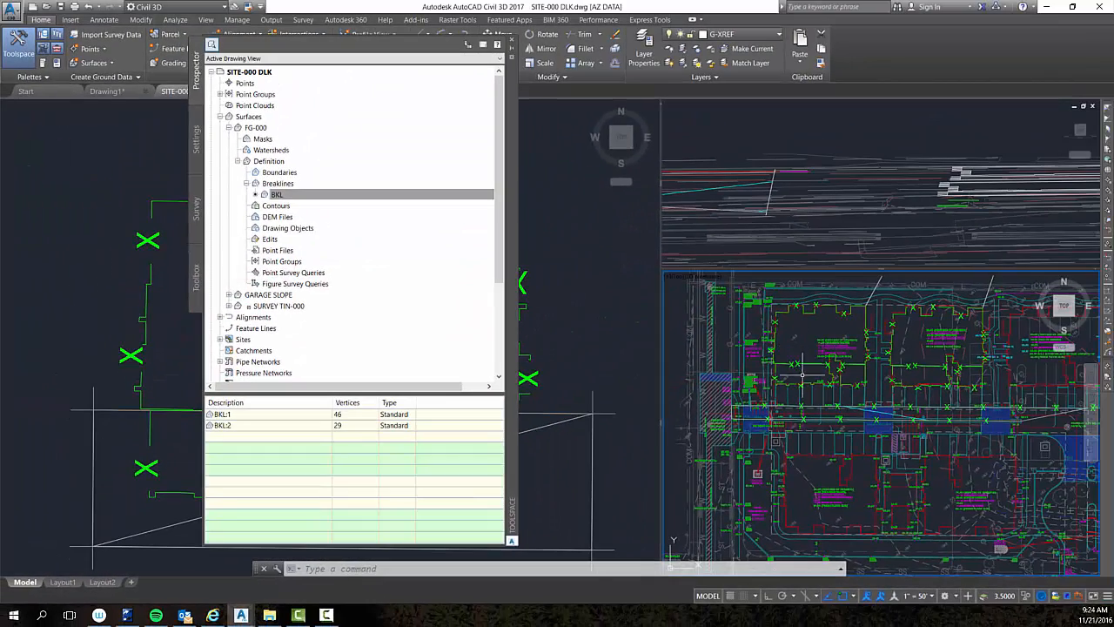
Select the building and garage feature lines on both the 98.60 and 98.75 finish-floor buildings in the plan view.
scroll(813, 383, up, 3)
click(818, 395)
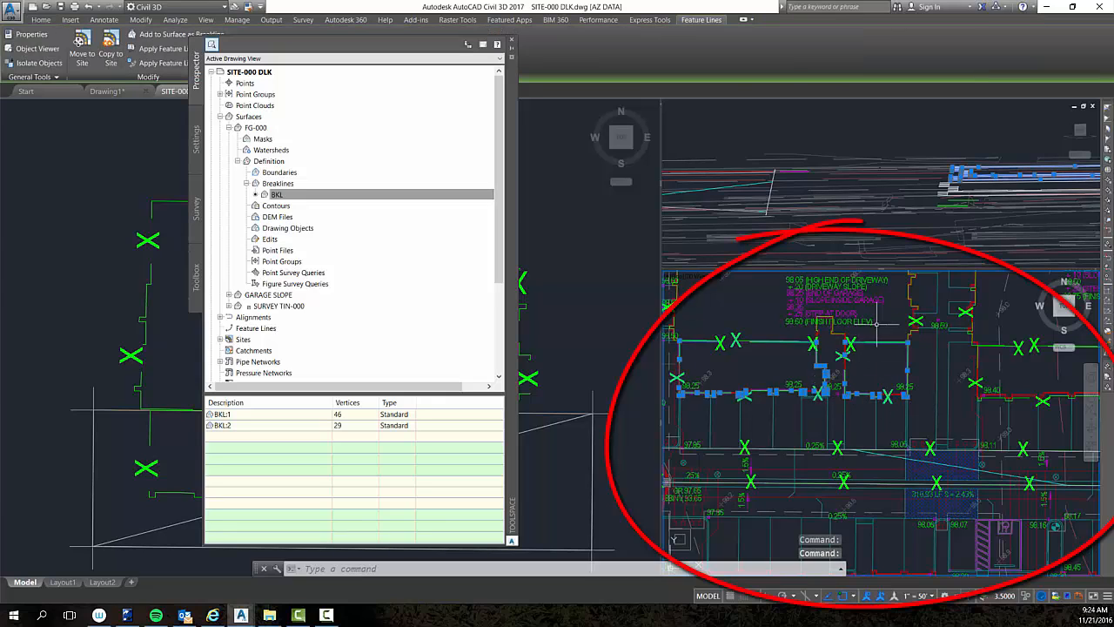
click(913, 320)
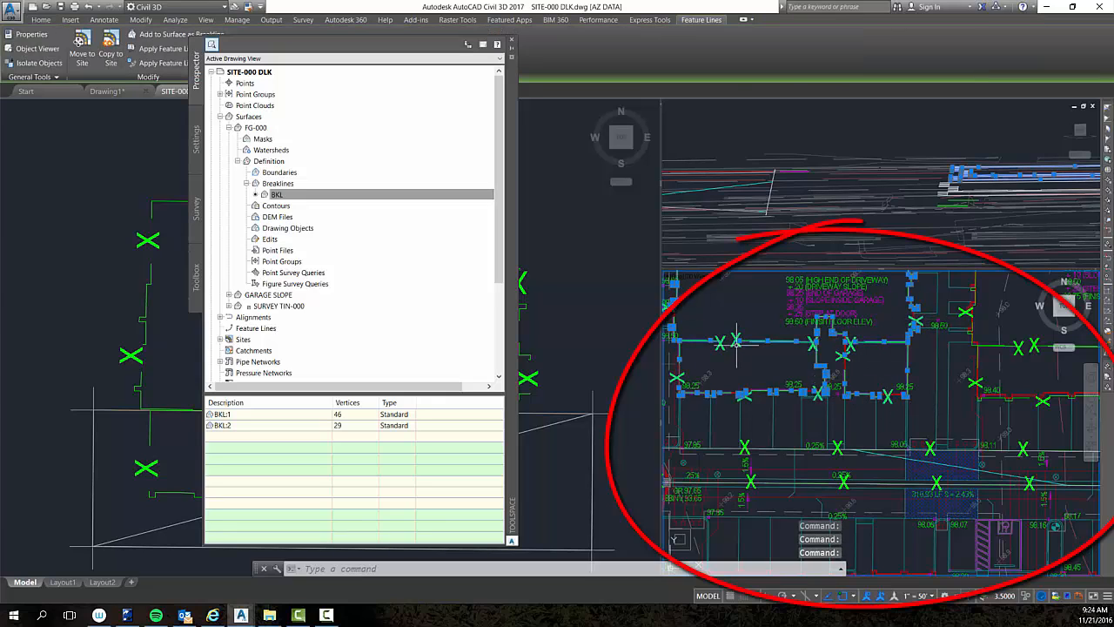
middle_drag(938, 367, 808, 364)
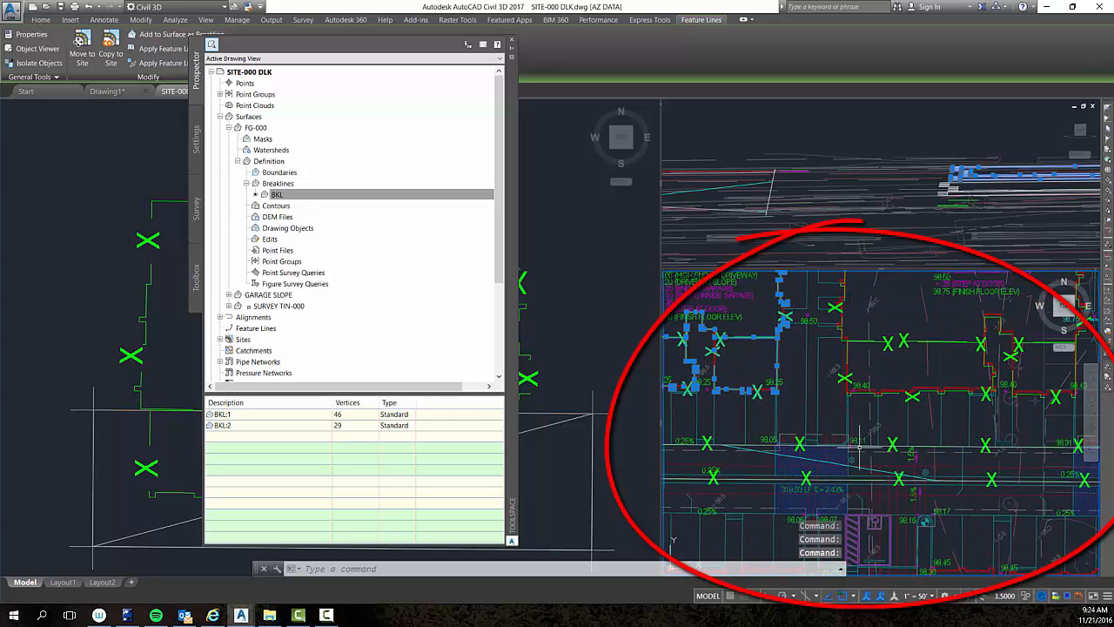
click(345, 195)
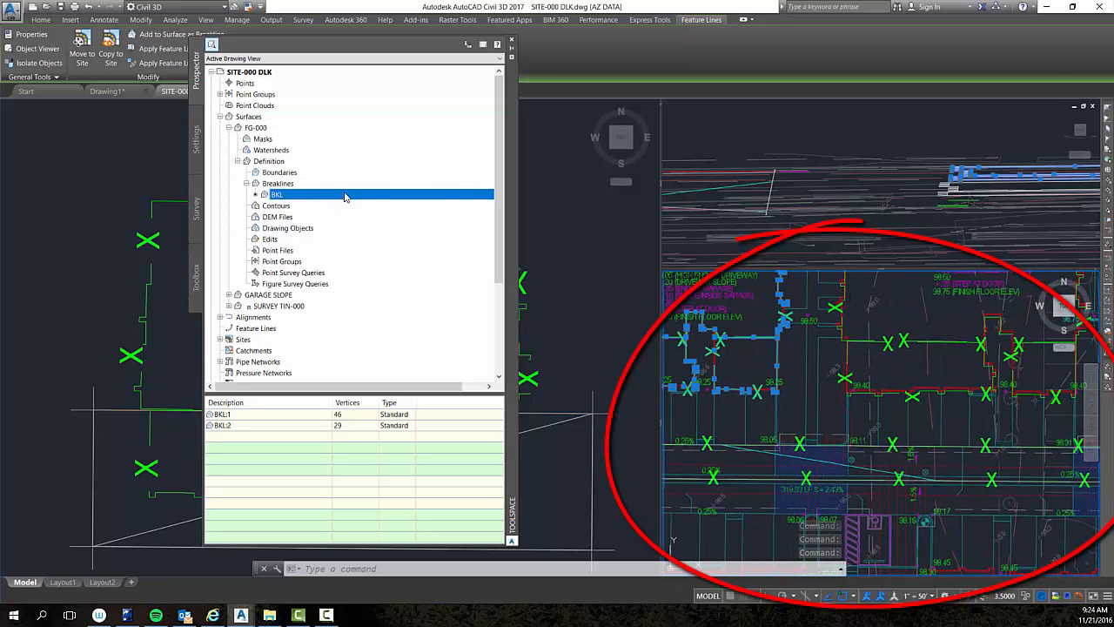
click(902, 341)
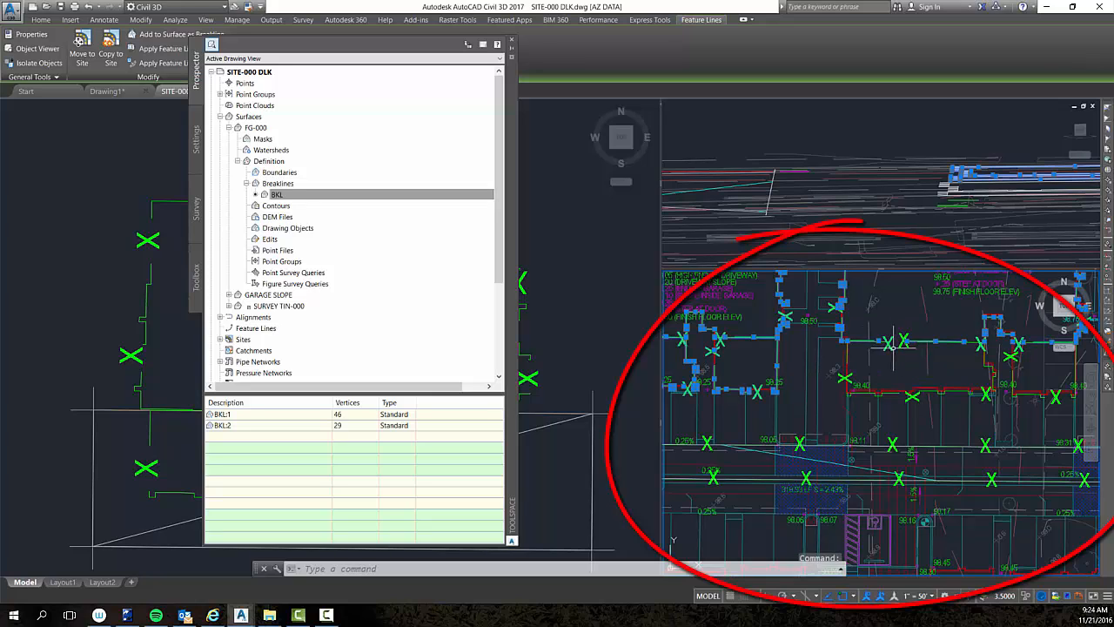
click(916, 396)
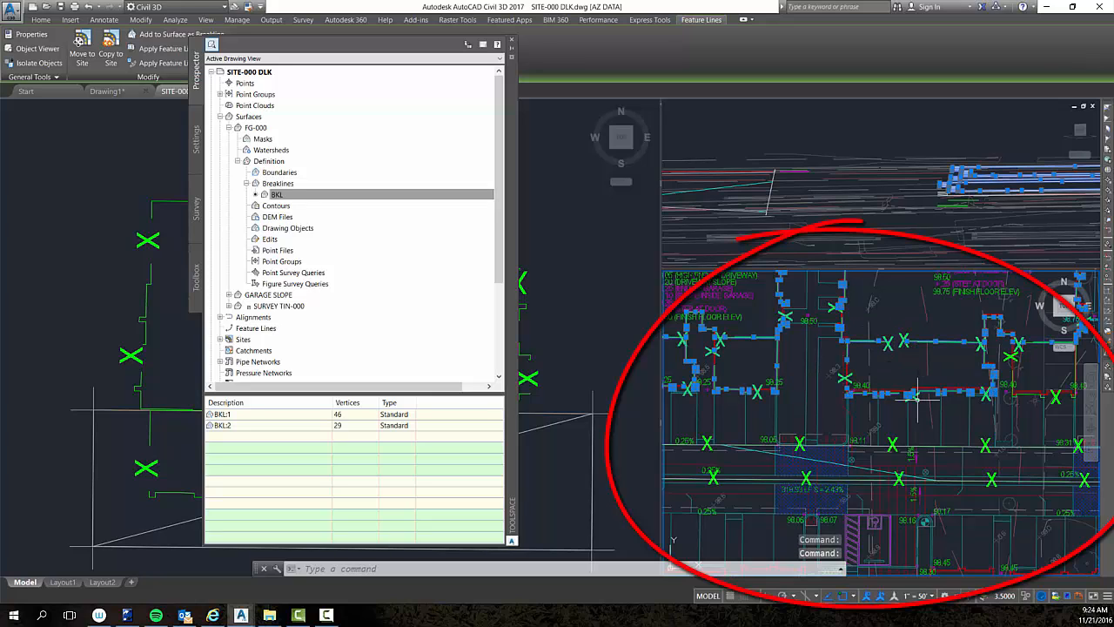
click(1059, 396)
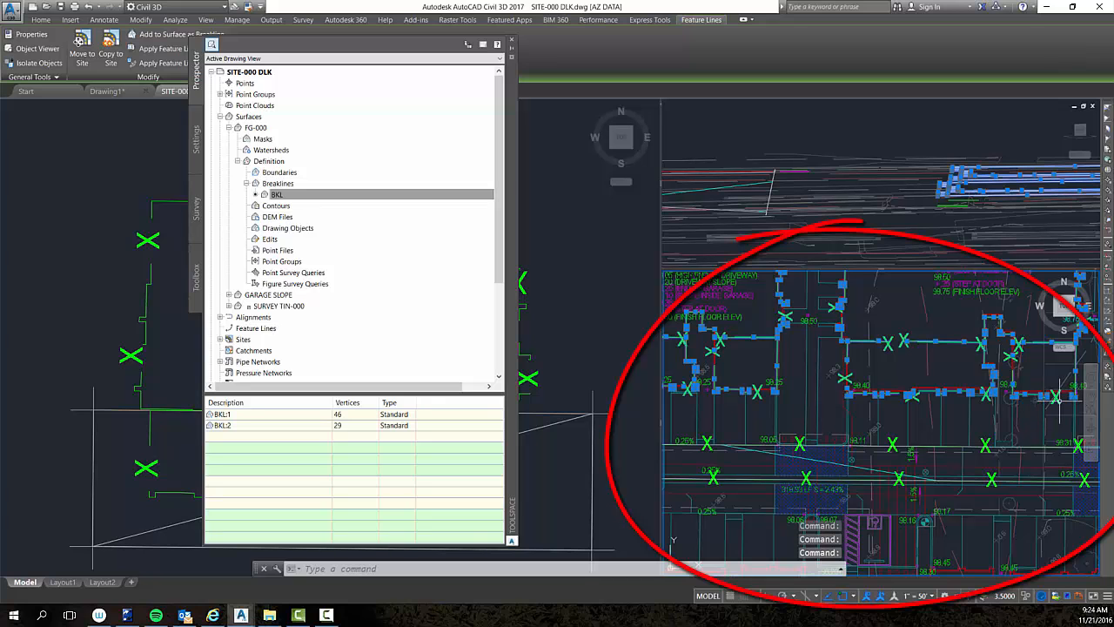
scroll(967, 388, down, 3)
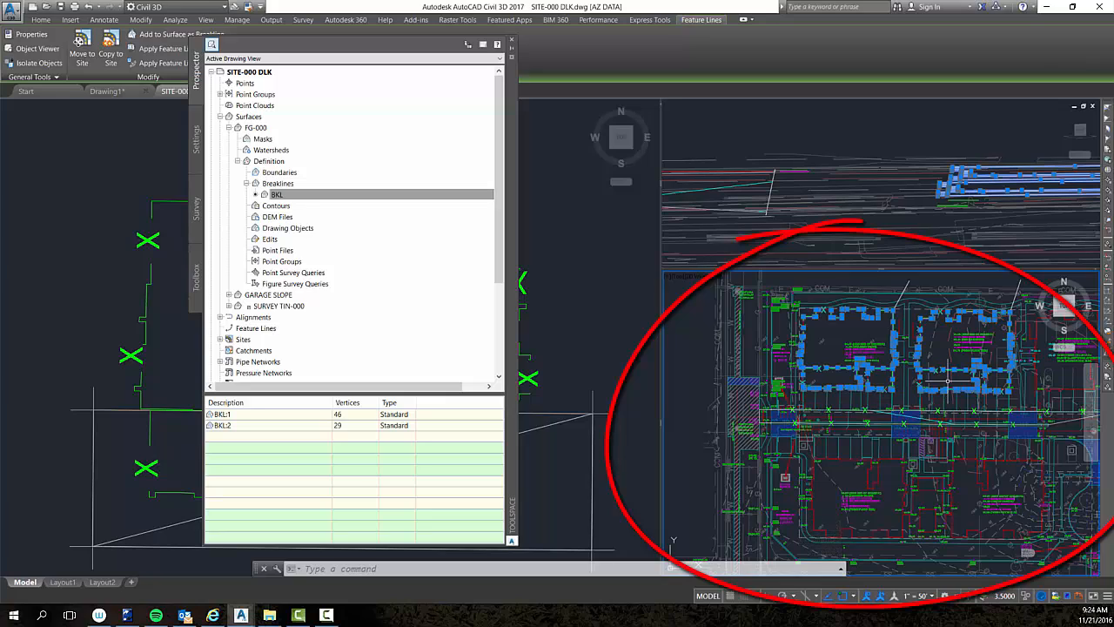
Add the selected feature lines to surface FG-000 as Standard breaklines described "bkl bldg", leaving the supplementing distance off and mid-ordinate distance at 1.000'.
right_click(824, 356)
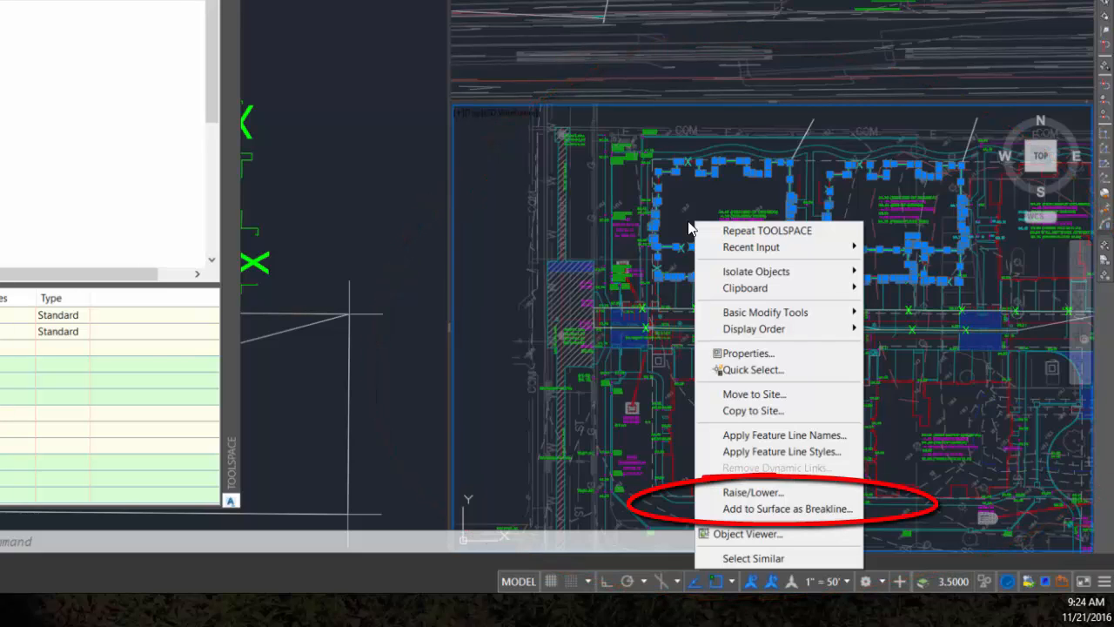
click(816, 509)
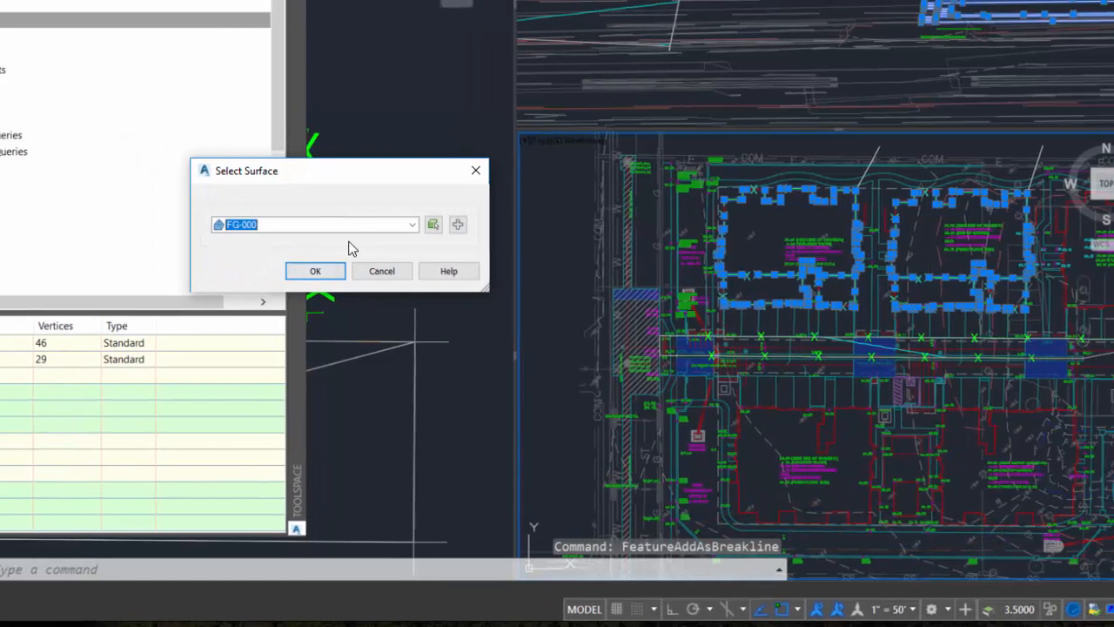
click(287, 192)
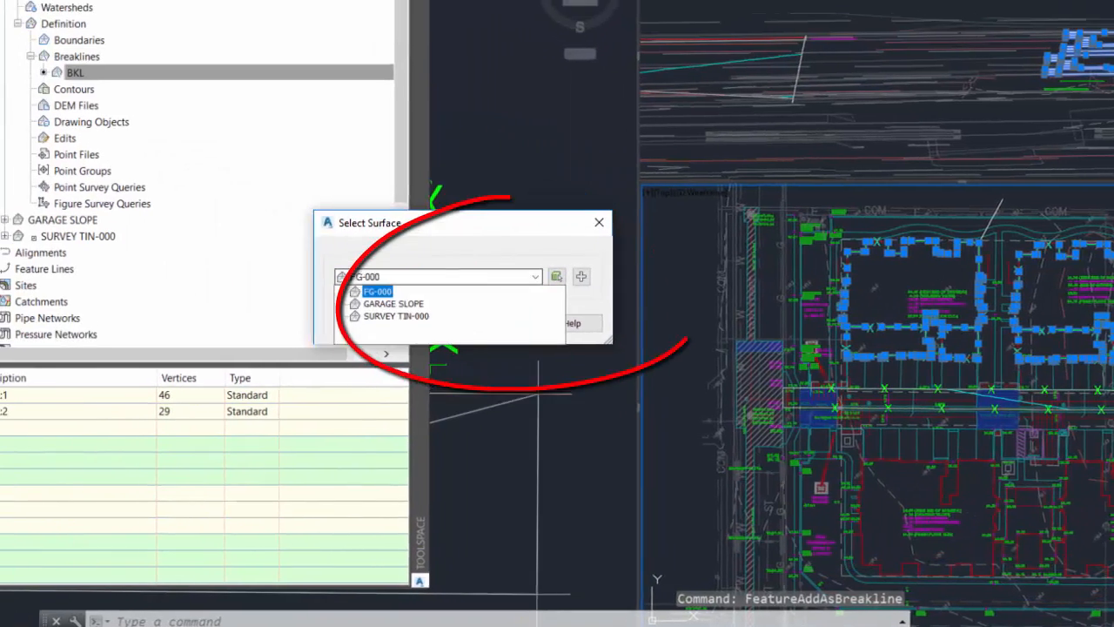
key(Return)
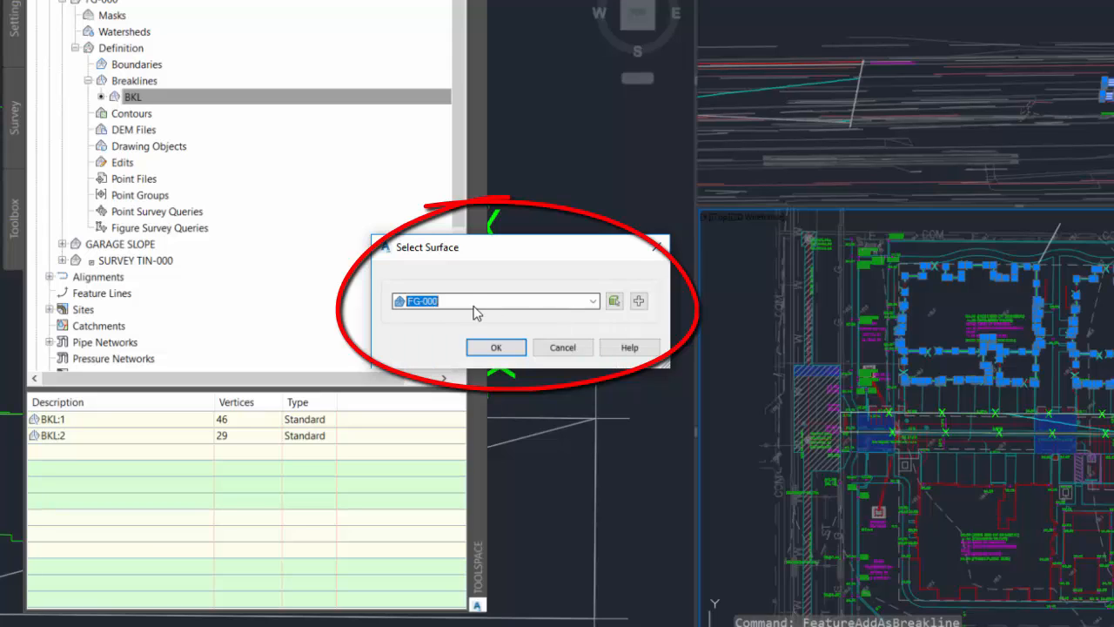
click(500, 348)
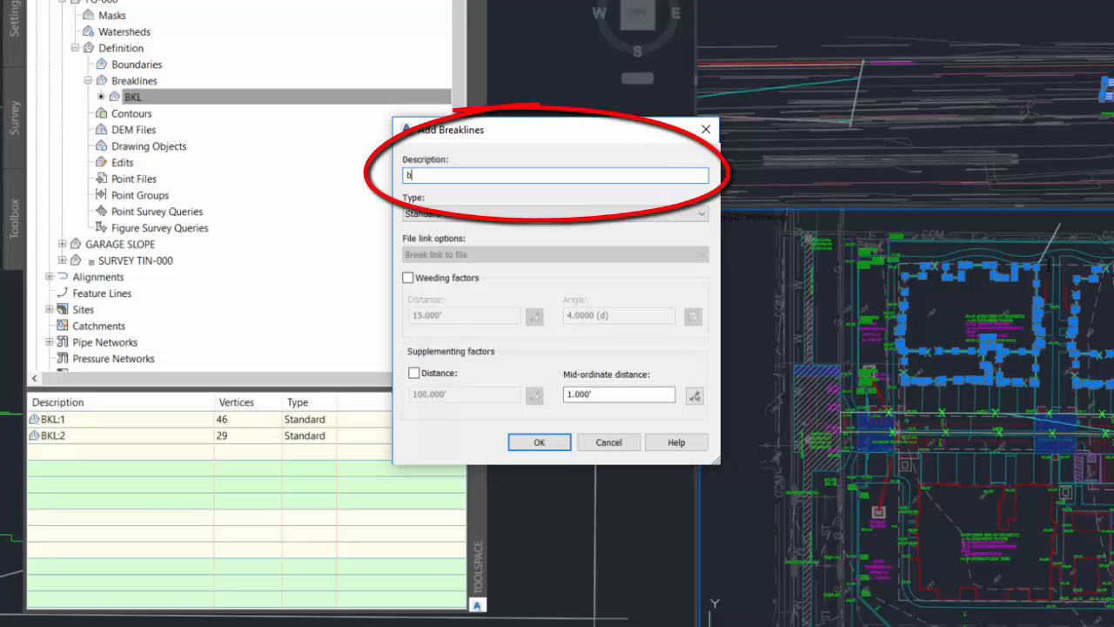
text(bkl bldg)
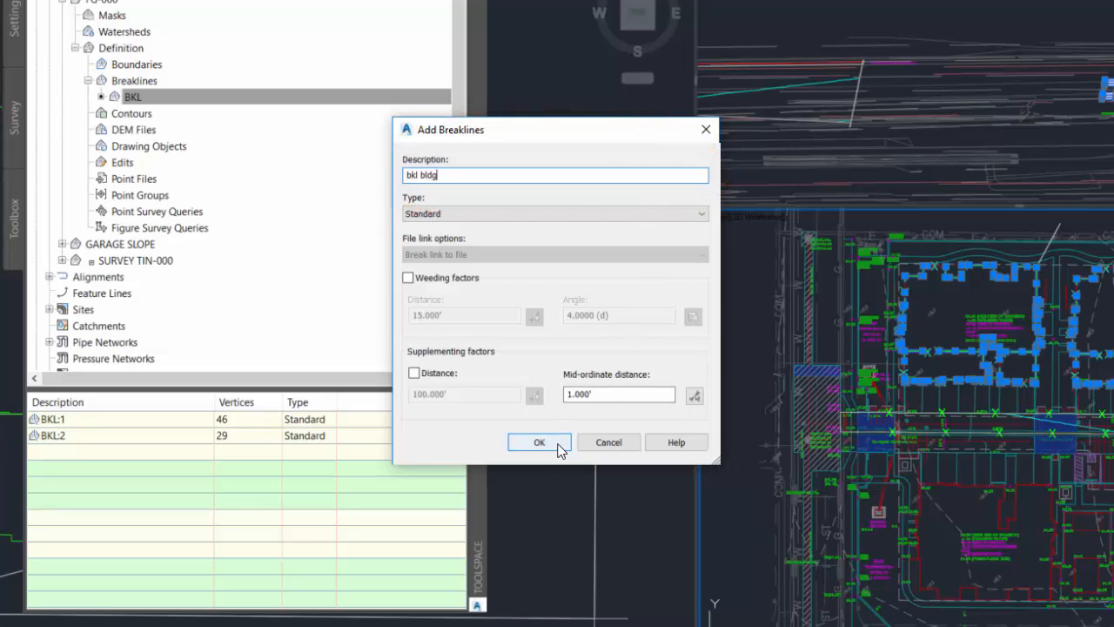
click(414, 372)
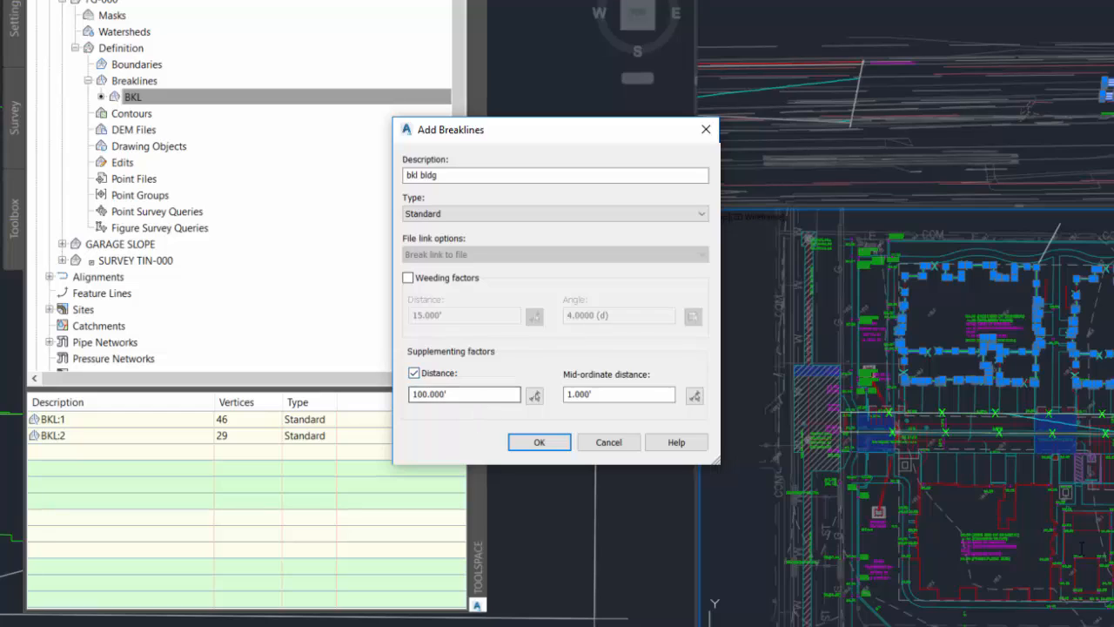
key(Tab)
click(413, 373)
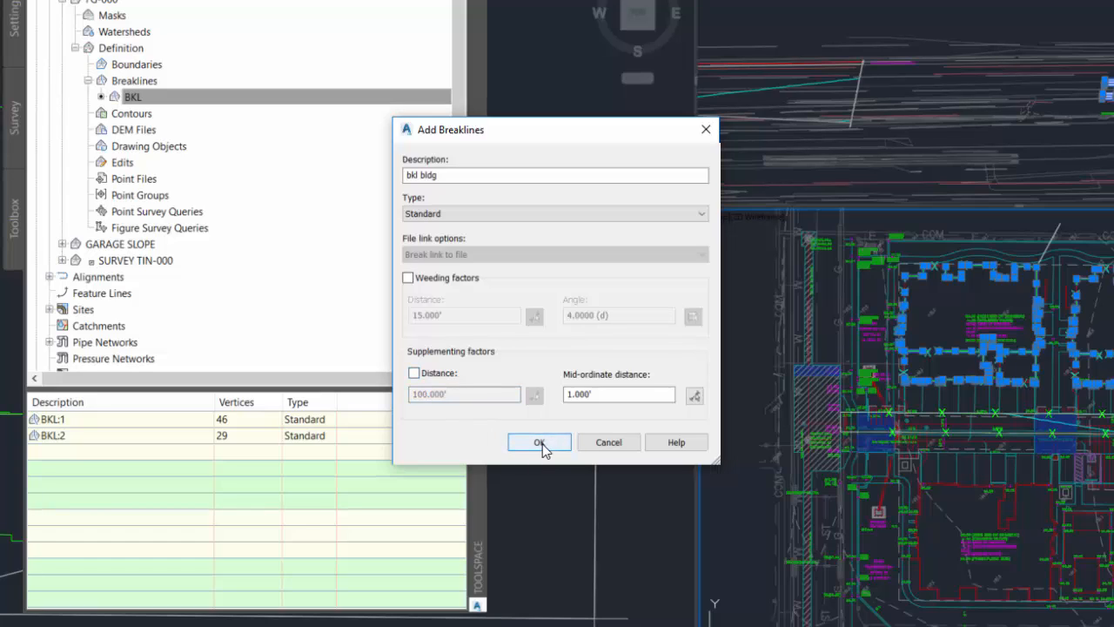
click(540, 442)
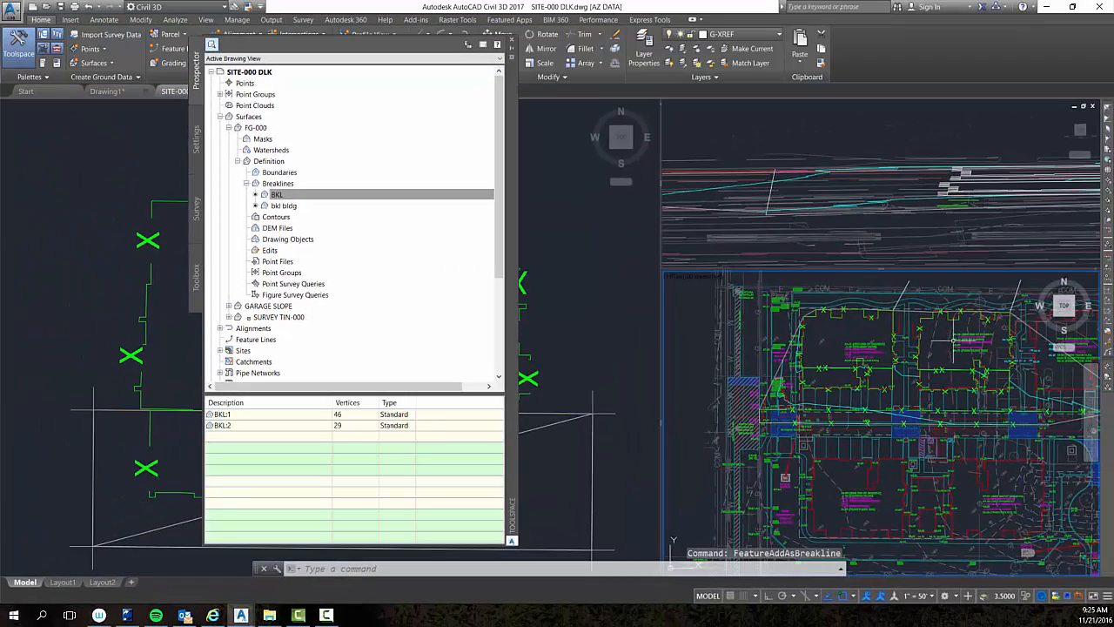
Examine the FG-000 contours around the two buildings, their garages and the driveway in the plan view.
scroll(953, 345, up, 2)
scroll(784, 343, up, 2)
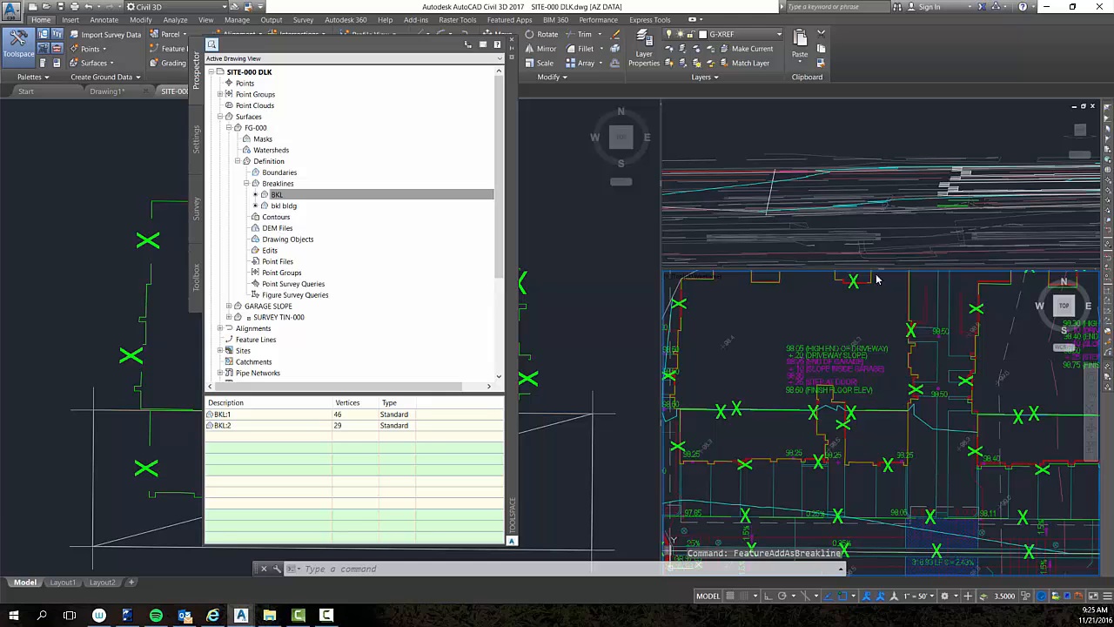
middle_drag(916, 461, 876, 340)
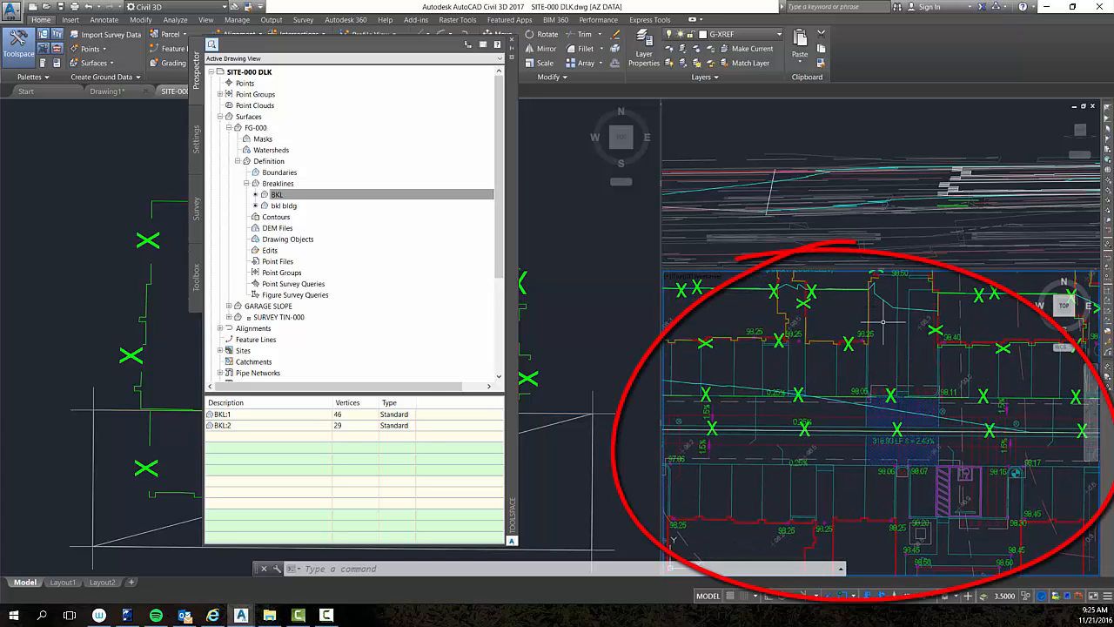
middle_drag(896, 316, 867, 391)
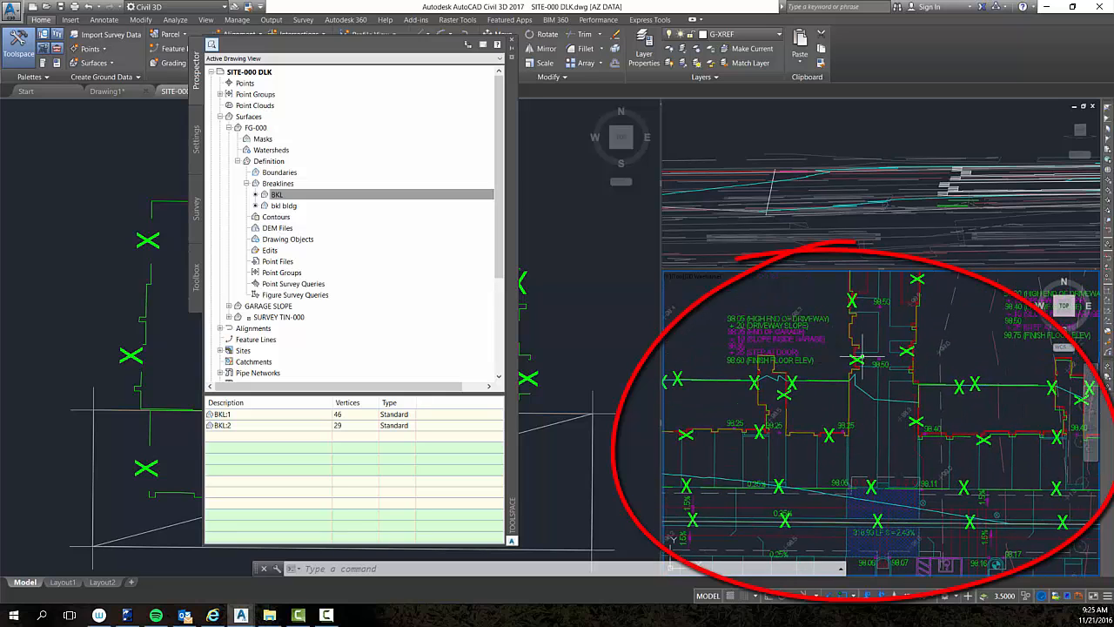
scroll(862, 443, down, 5)
middle_drag(859, 453, 871, 386)
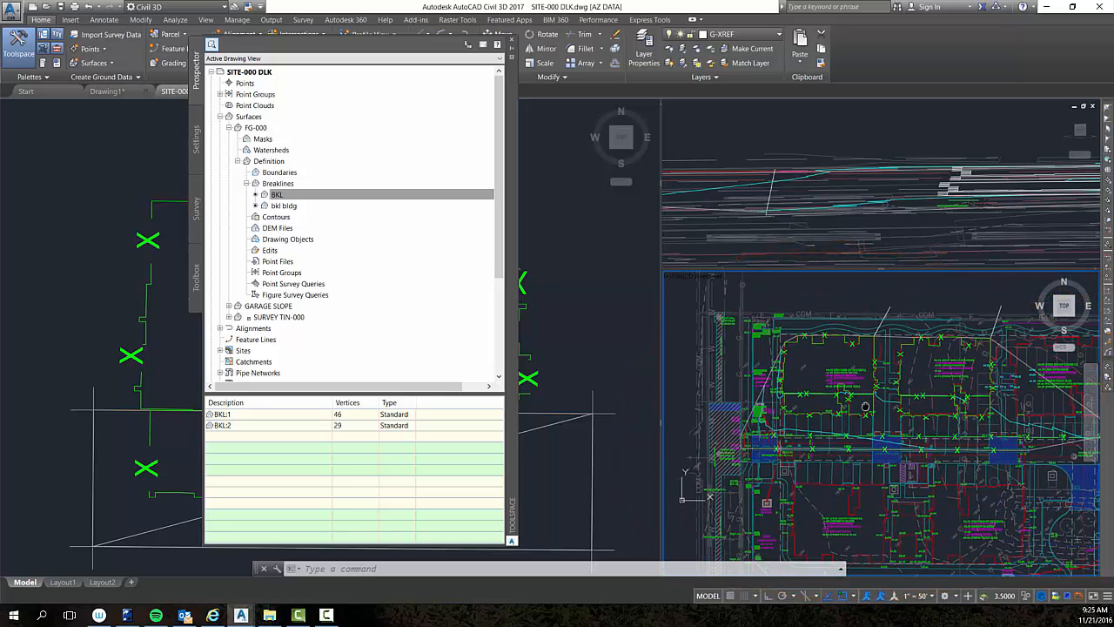
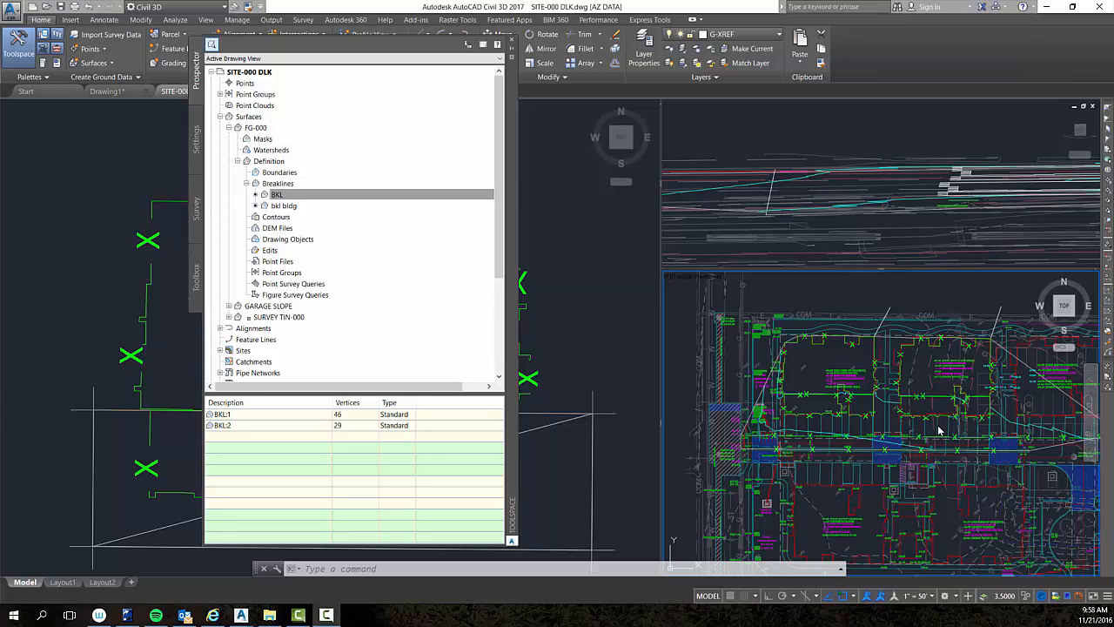
Select the garage feature lines, the driveway feature line and surface FG-000 in the side view.
click(874, 140)
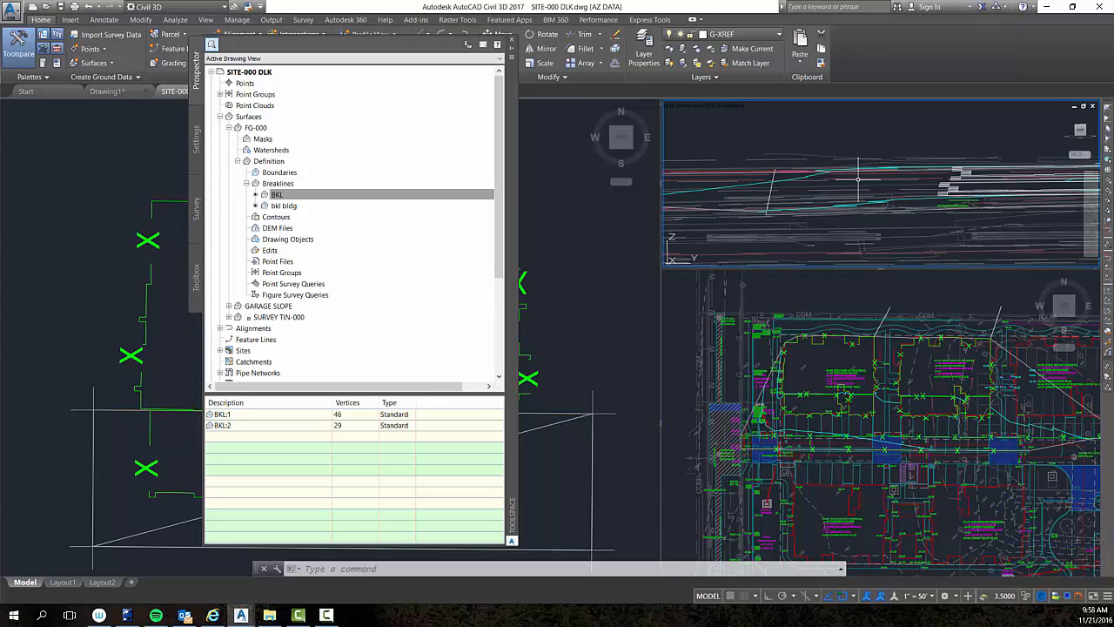
scroll(905, 202, down, 2)
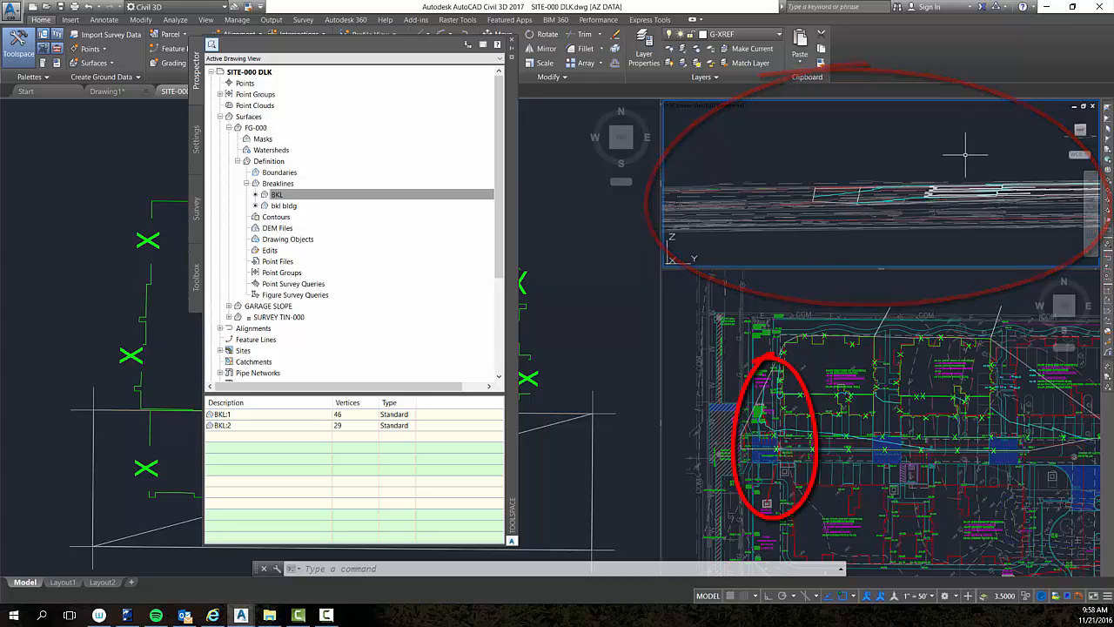
scroll(960, 182, up, 2)
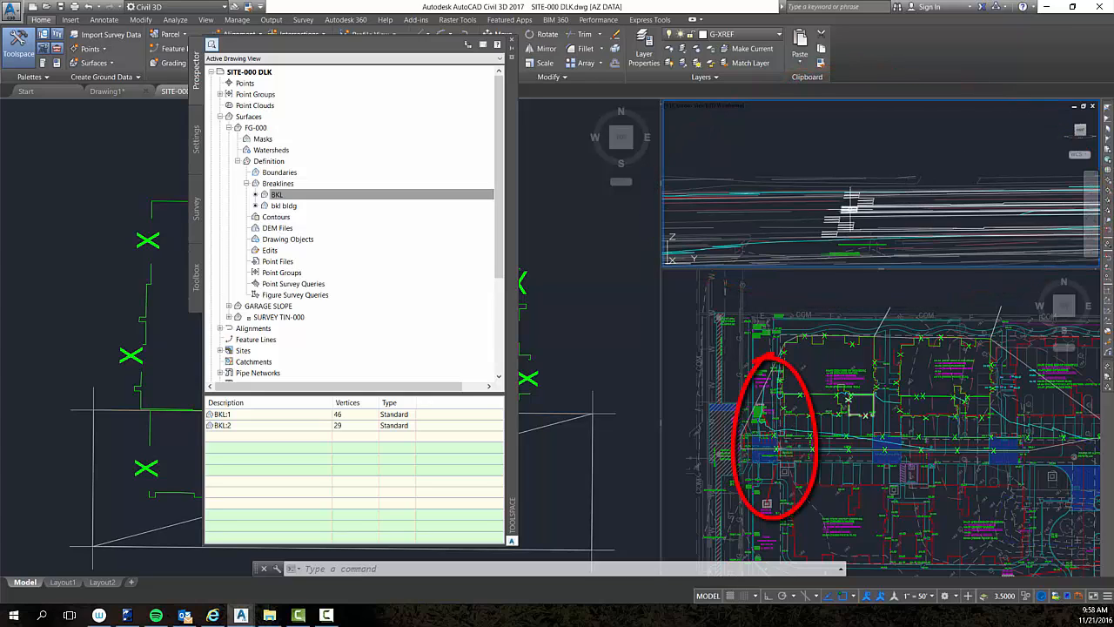
click(838, 210)
click(847, 227)
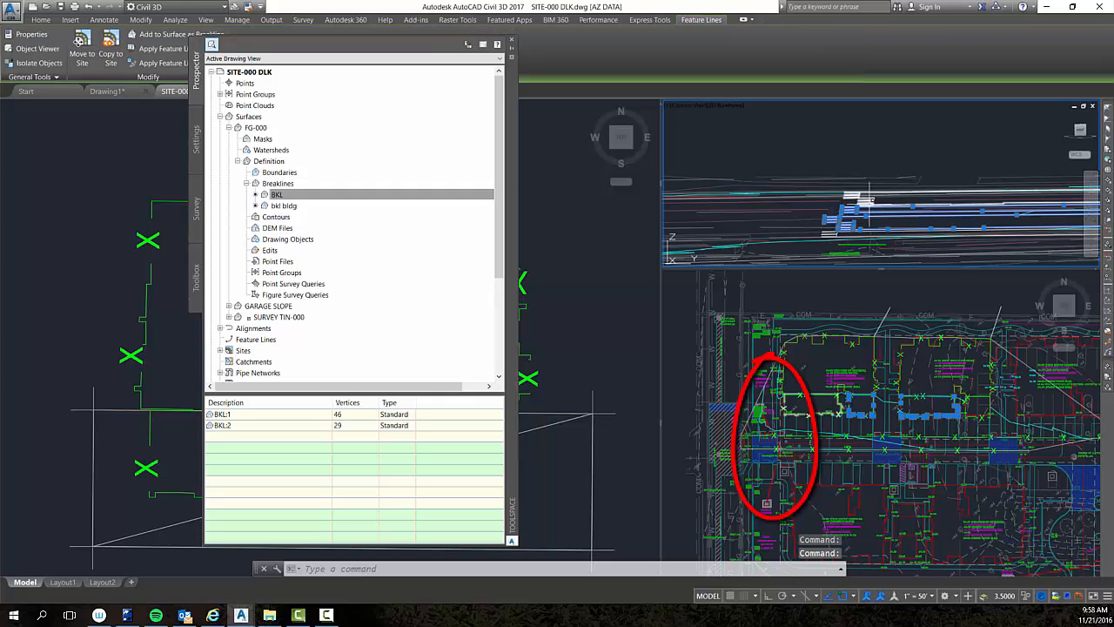
click(861, 202)
scroll(824, 220, down, 3)
scroll(826, 219, up, 3)
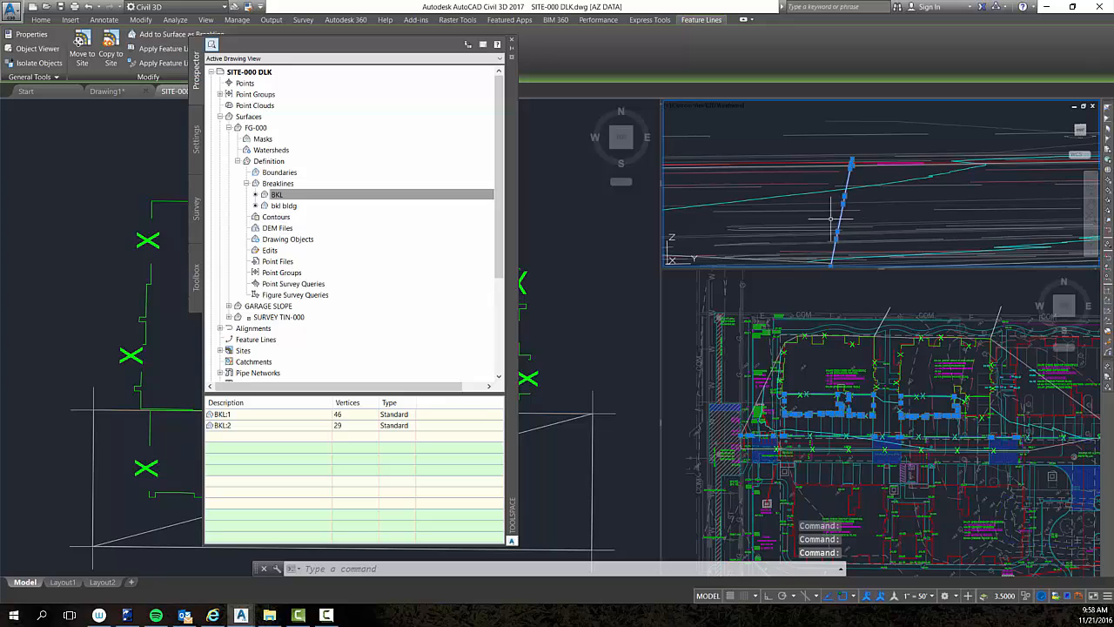
scroll(818, 219, down, 3)
scroll(804, 220, up, 3)
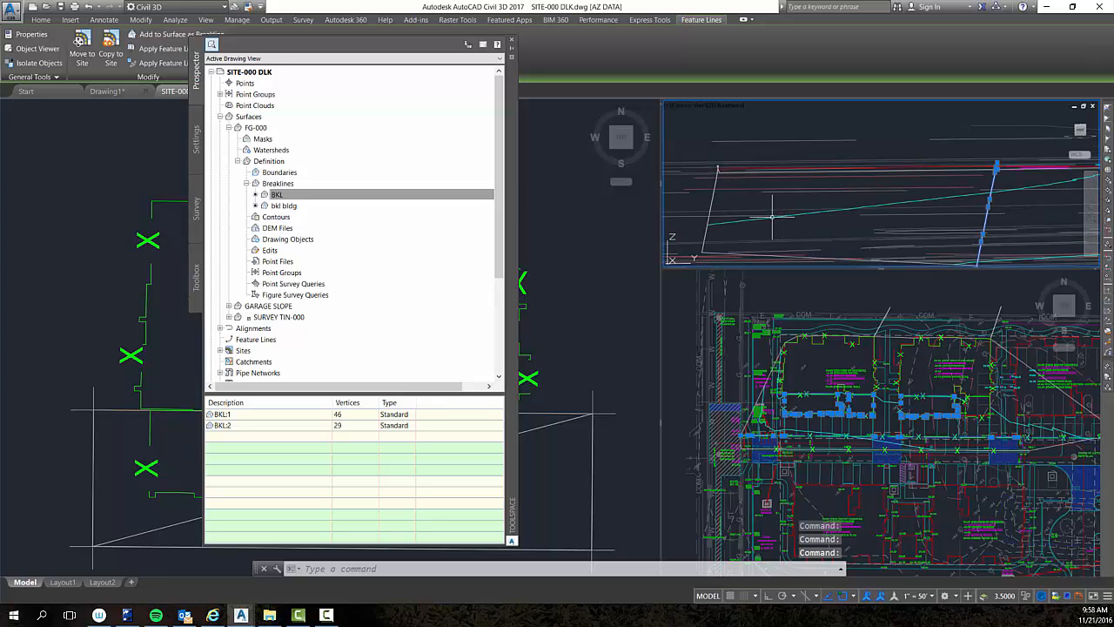
click(713, 200)
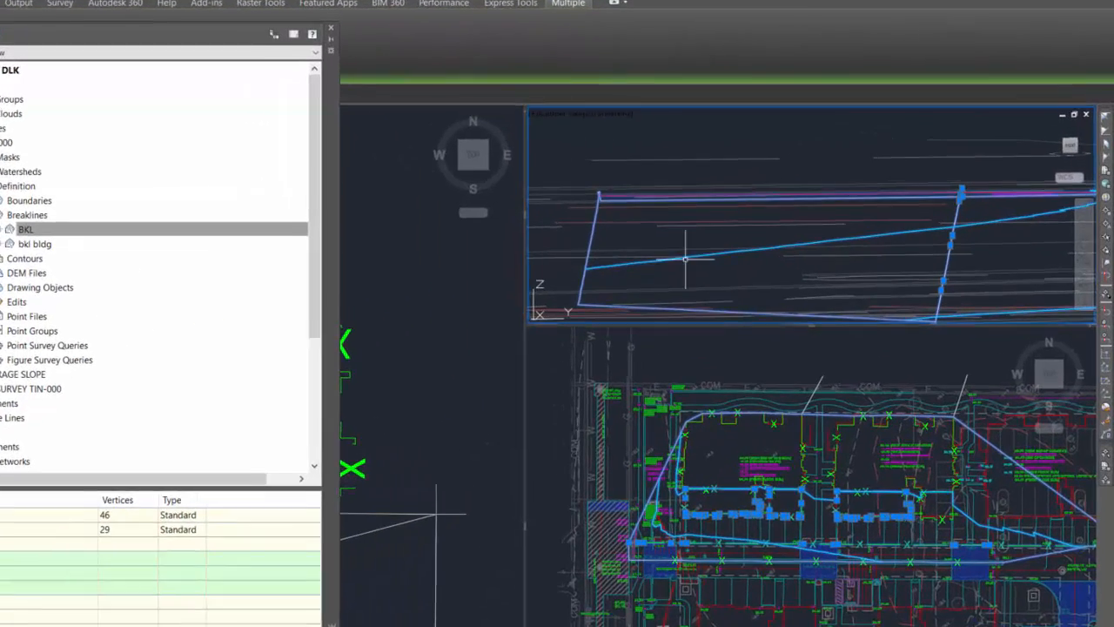
Open the selected feature lines and surface FG-000 in the Object Viewer.
scroll(792, 214, down, 3)
middle_drag(834, 204, 755, 212)
middle_drag(576, 277, 505, 274)
scroll(902, 286, up, 2)
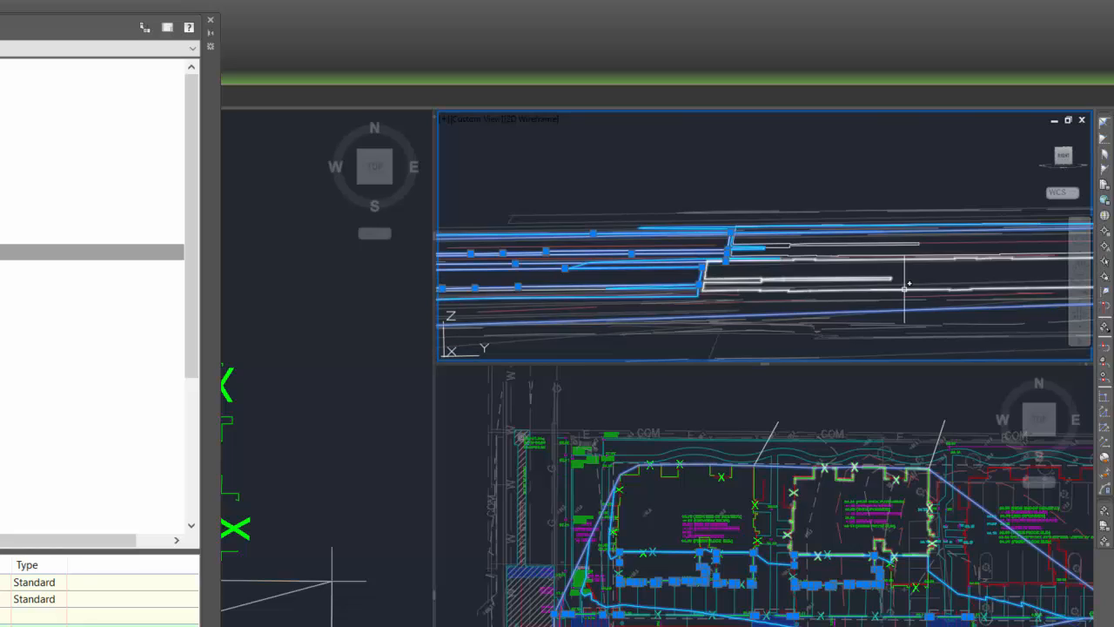
scroll(903, 286, down, 3)
right_click(790, 261)
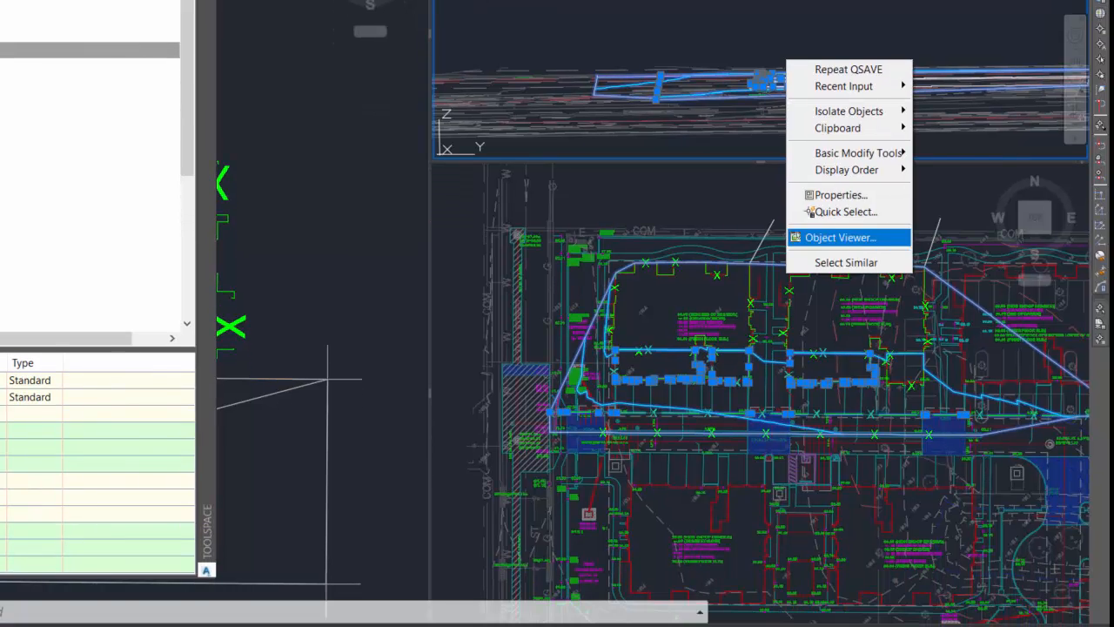
click(856, 442)
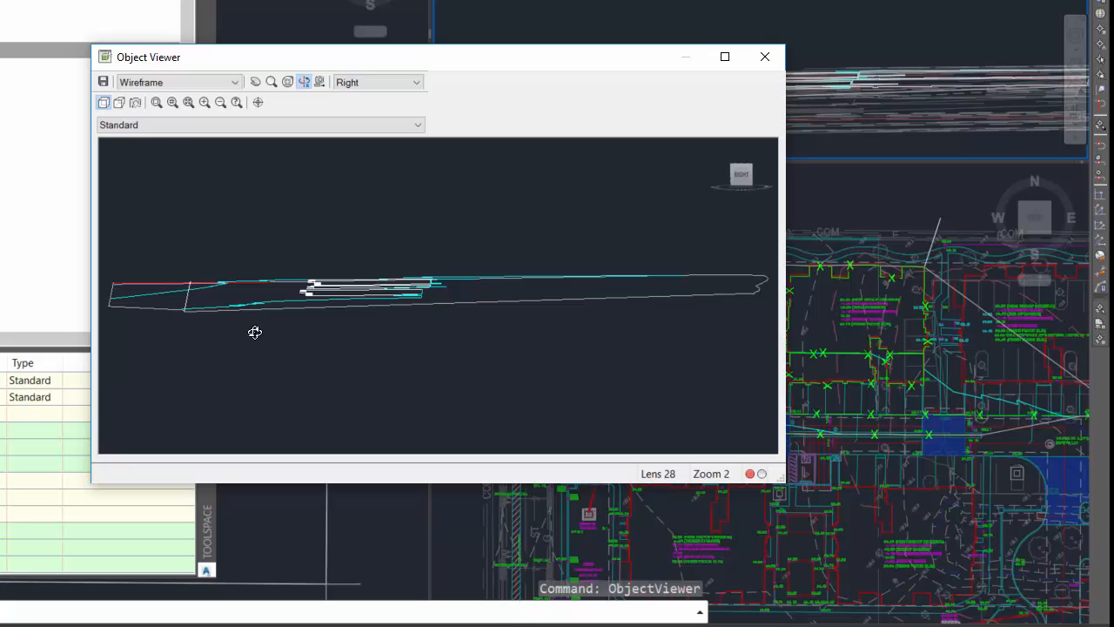
Orbit the model in the Object Viewer to examine how the surface contours relate to the garage feature lines in 3D.
drag(218, 340, 383, 349)
drag(291, 338, 454, 342)
drag(201, 311, 409, 336)
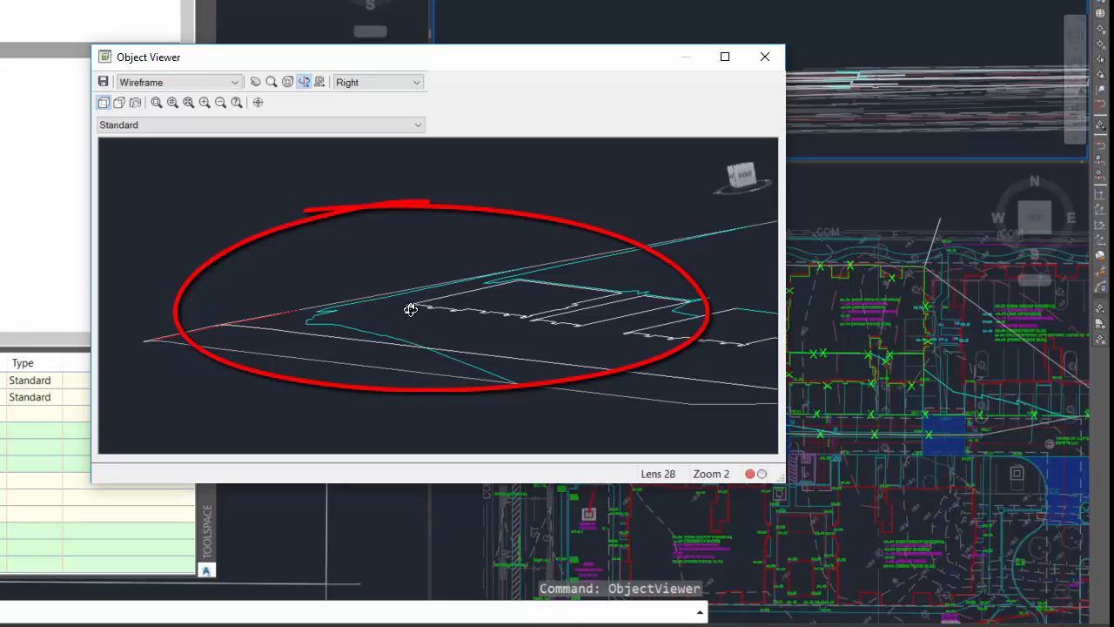
scroll(405, 316, up, 2)
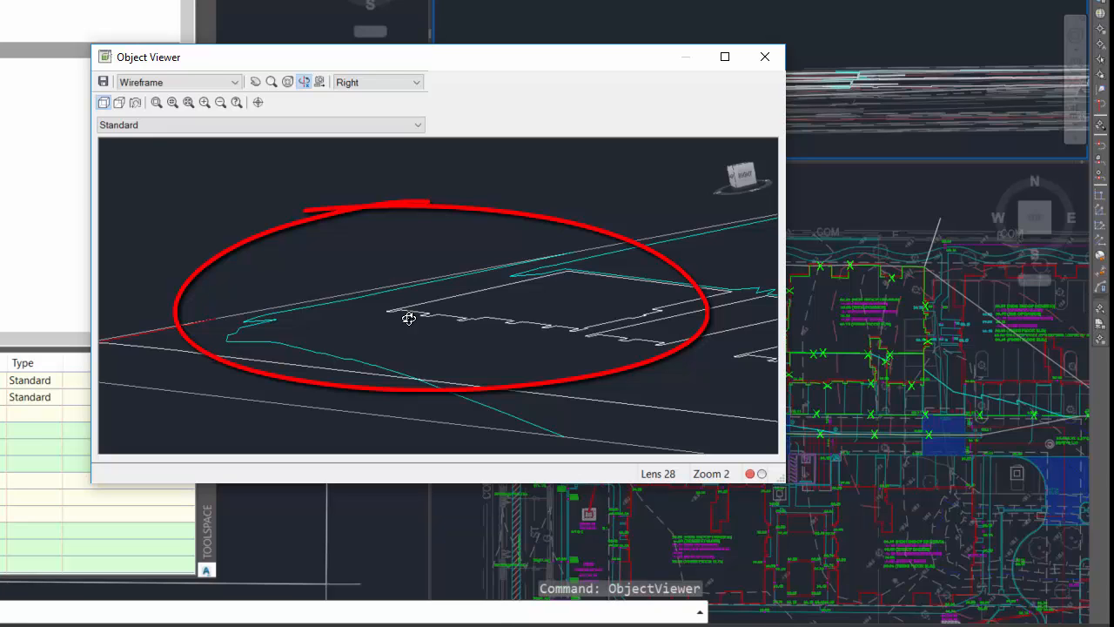
drag(408, 316, 469, 339)
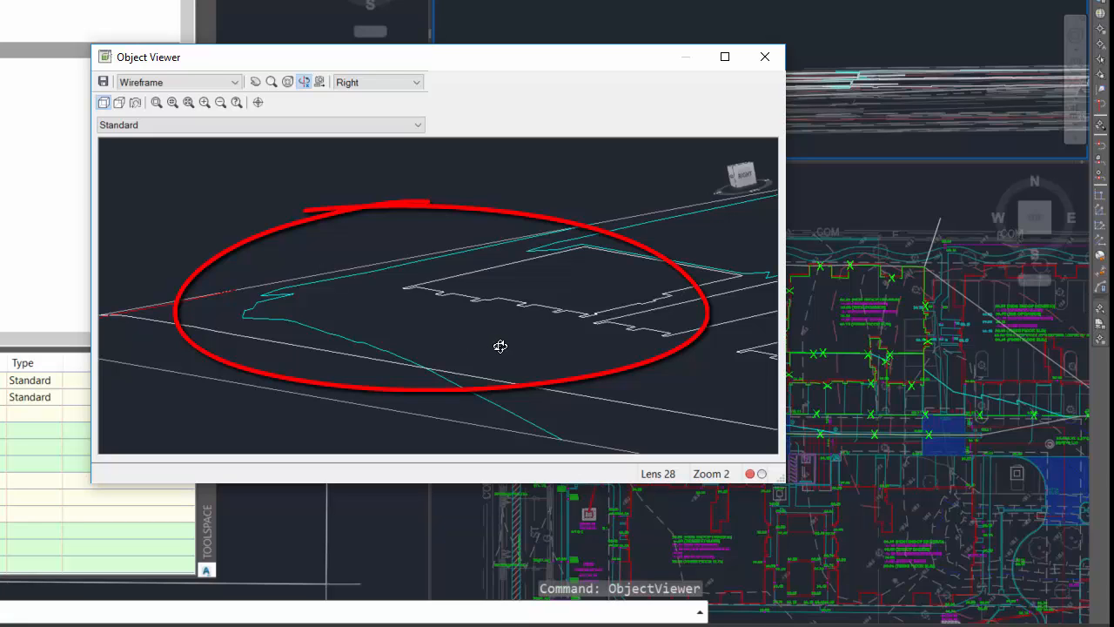
Apply the orbited Object Viewer orientation to the active side-view viewport and close the Object Viewer.
drag(510, 371, 464, 318)
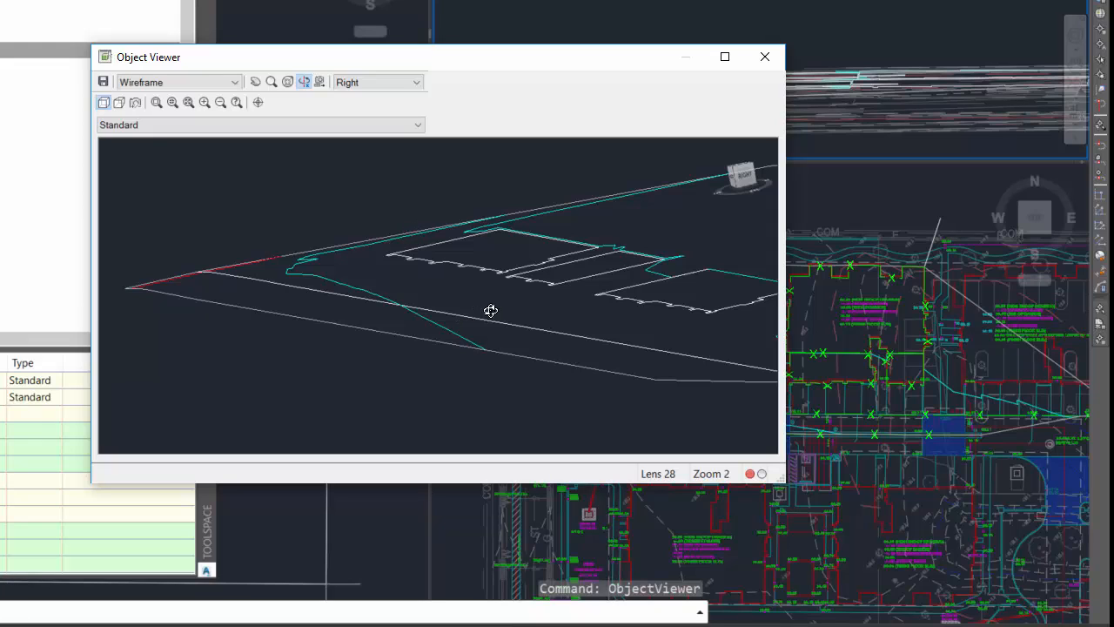
right_click(556, 311)
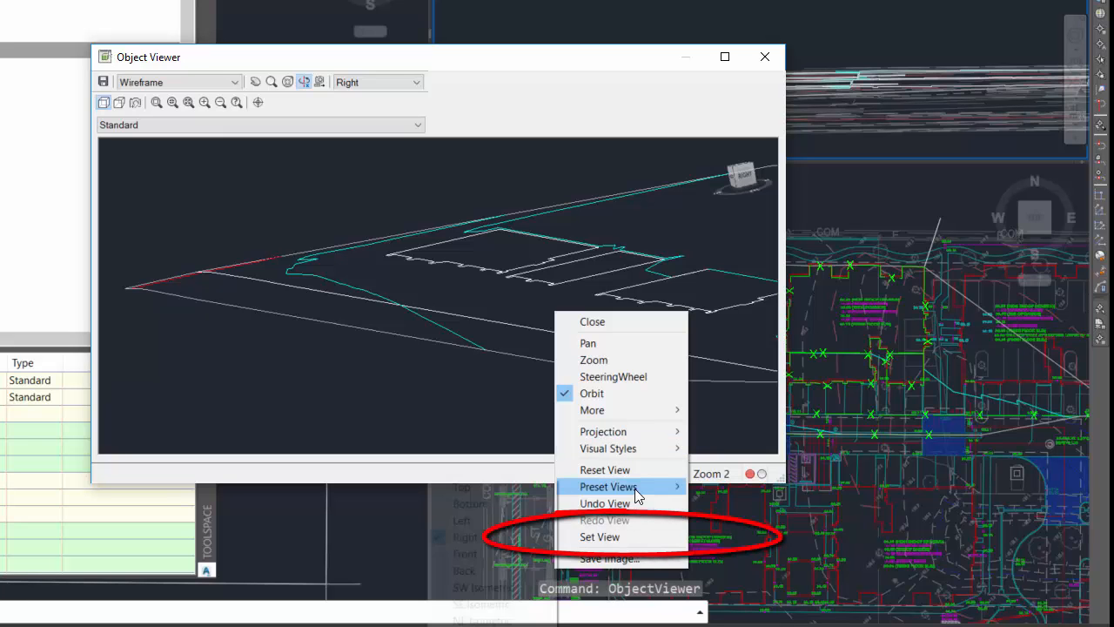
click(620, 536)
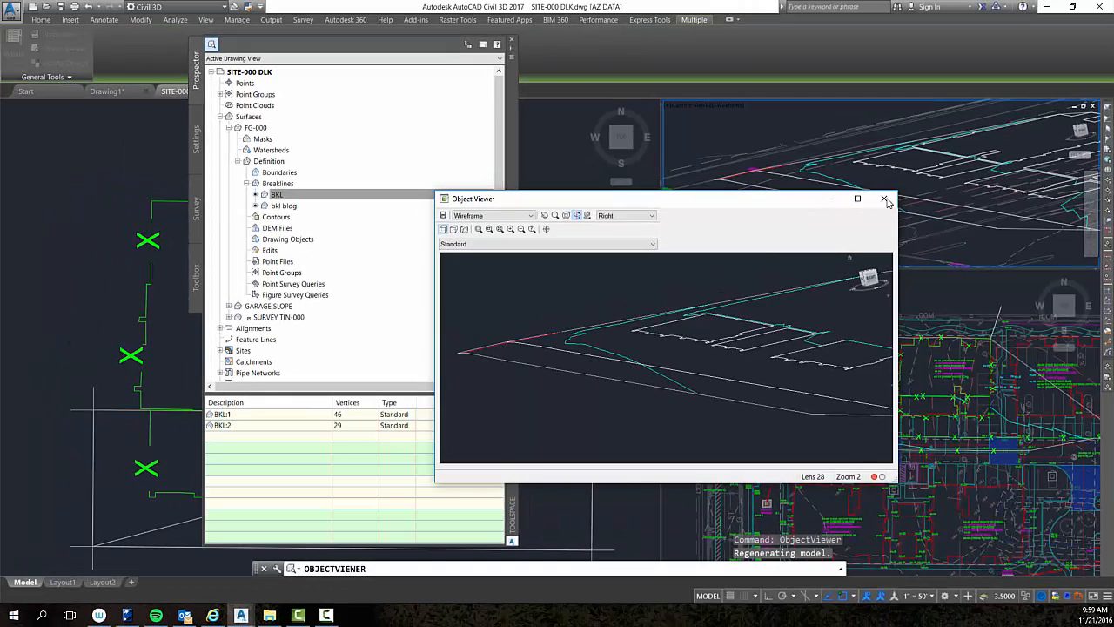
click(864, 175)
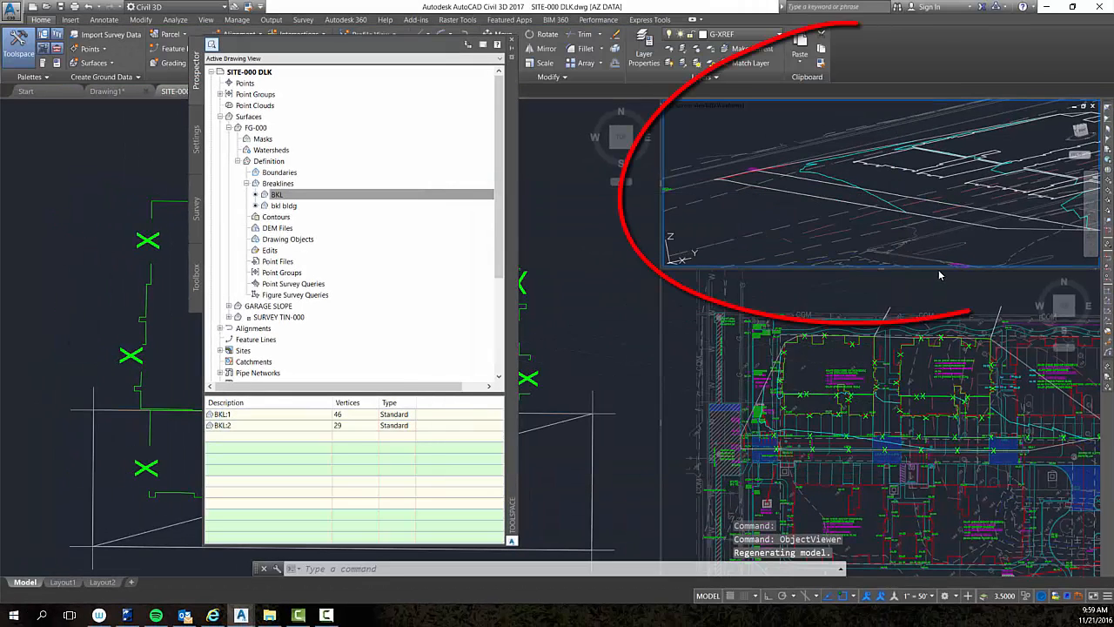
Enlarge the 3D viewport downward over the plan viewport below it and close the Toolspace.
drag(939, 270, 942, 407)
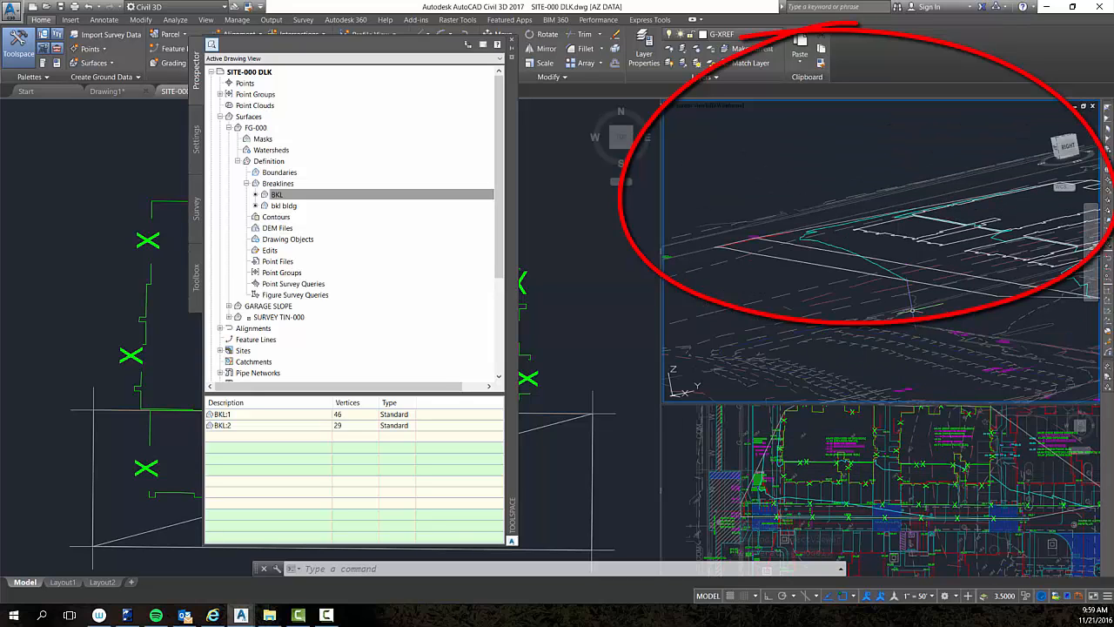
click(513, 42)
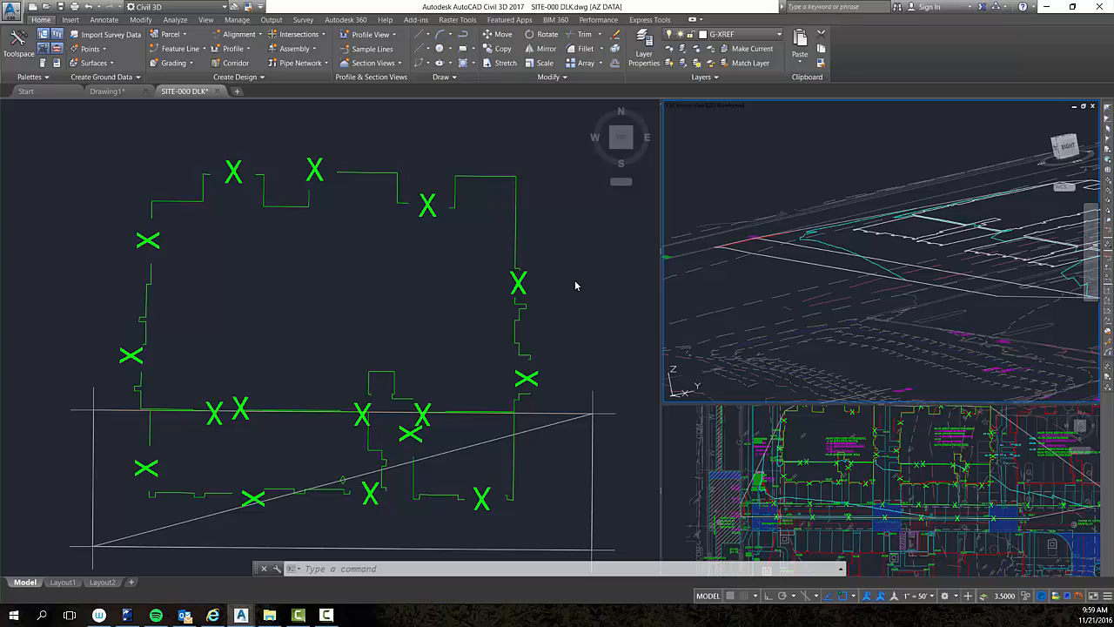
Examine the spot elevations and surface elevations between the first building's garage fronts and the driveway edge in the large plan view.
click(562, 322)
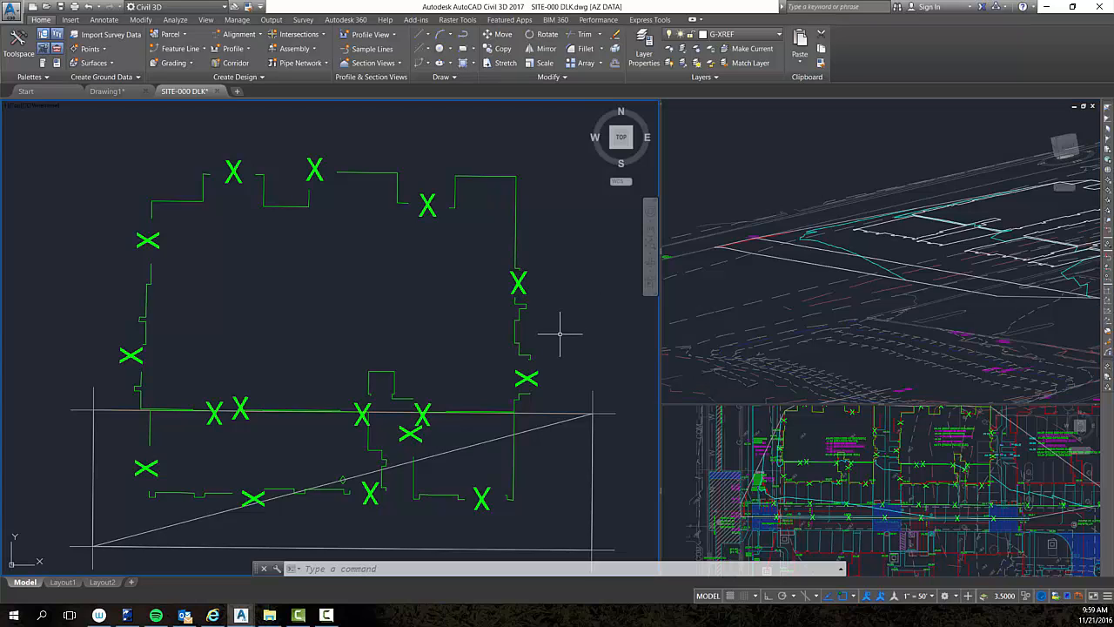
scroll(565, 331, down, 2)
scroll(587, 413, down, 3)
middle_drag(587, 412, 78, 383)
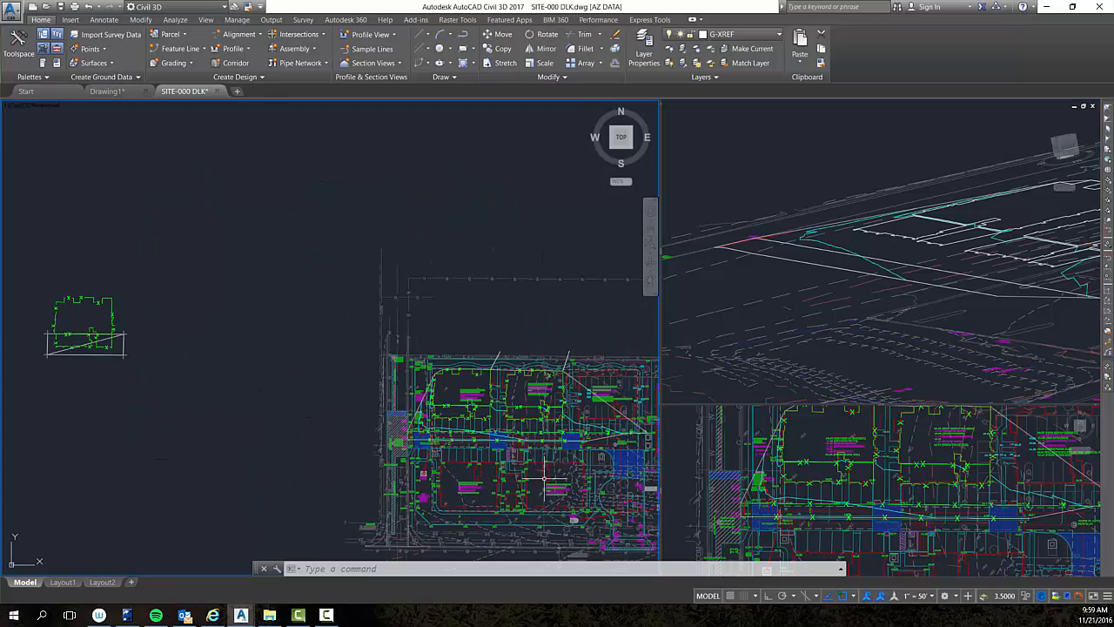
scroll(455, 438, up, 8)
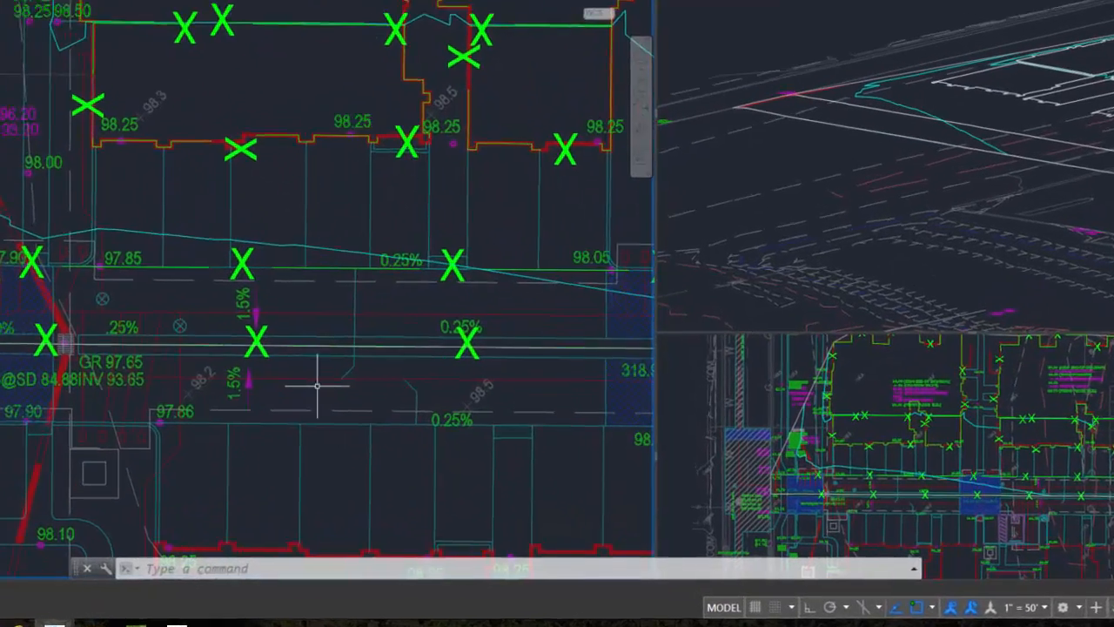
scroll(61, 236, up, 5)
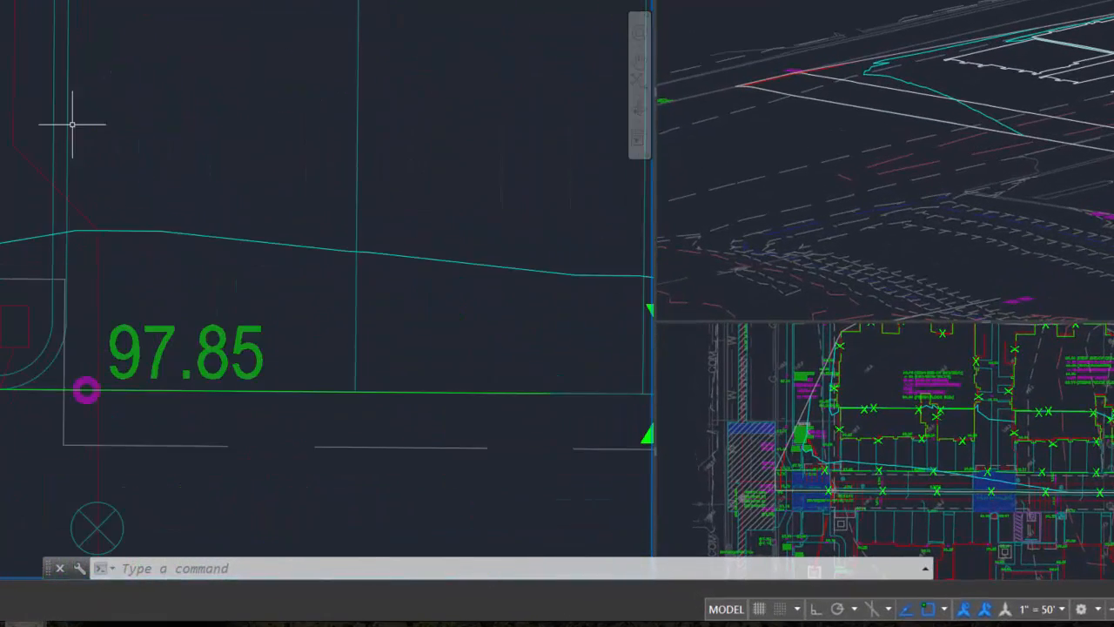
middle_drag(74, 85, 94, 150)
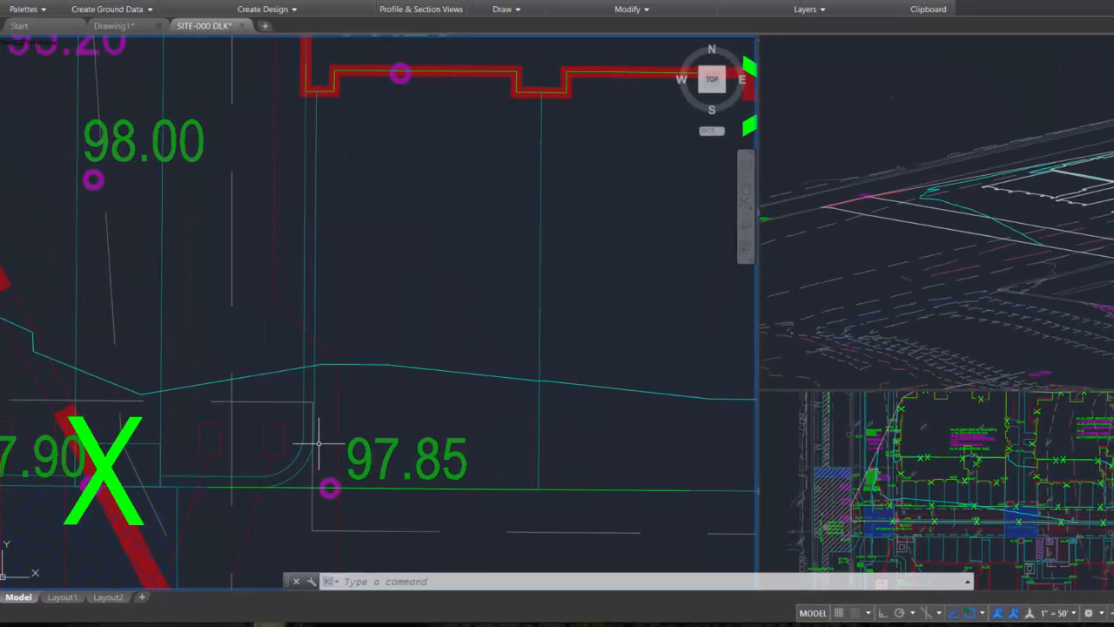
mouse_move(340, 307)
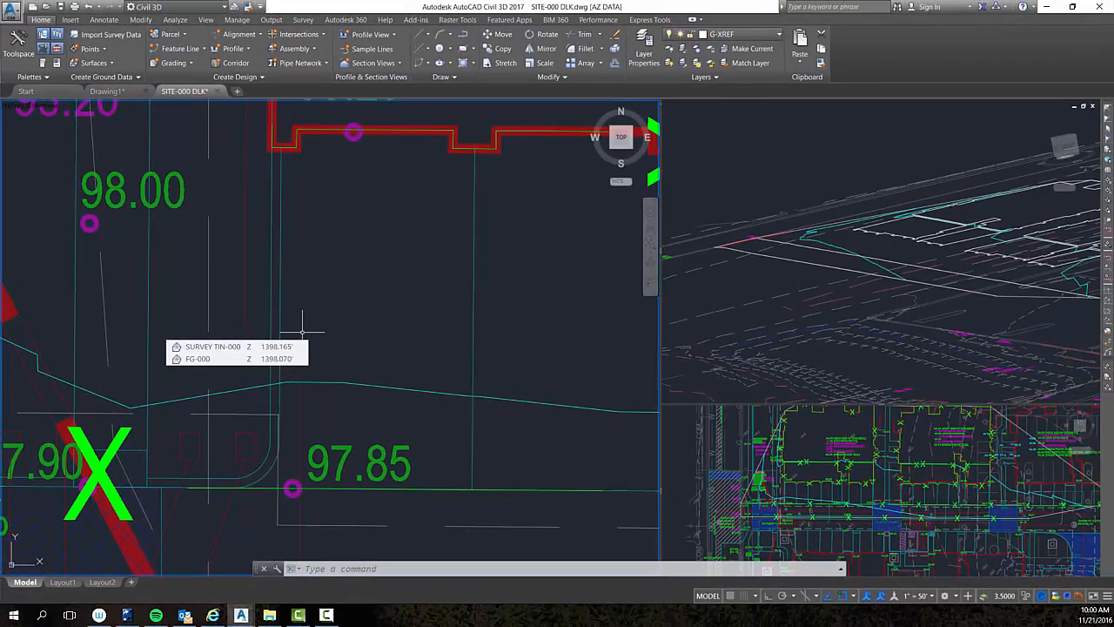
scroll(302, 330, down, 2)
middle_drag(472, 340, 265, 332)
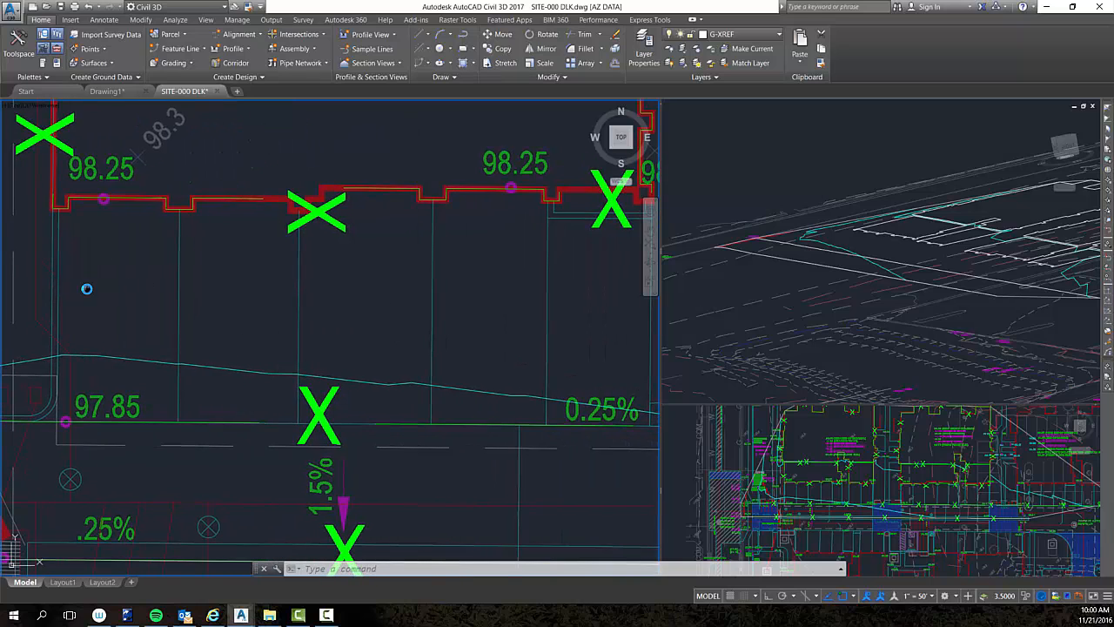
middle_drag(87, 291, 145, 301)
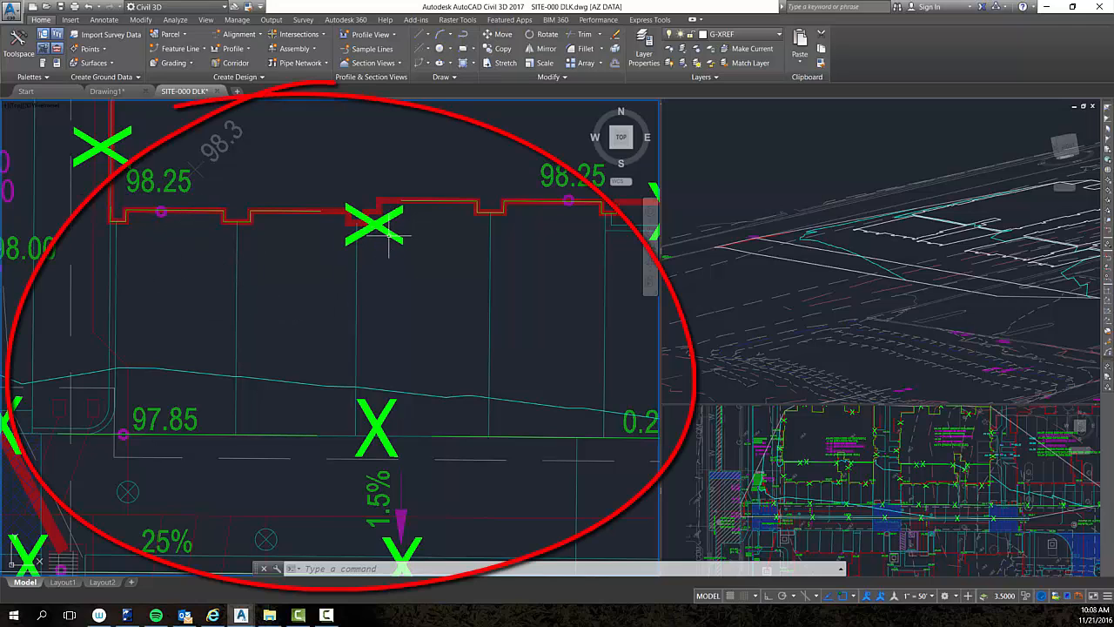
mouse_move(389, 235)
Select the driveway-edge and garage feature lines to check their vertices at the garage's west corner, and clear the selection.
click(383, 400)
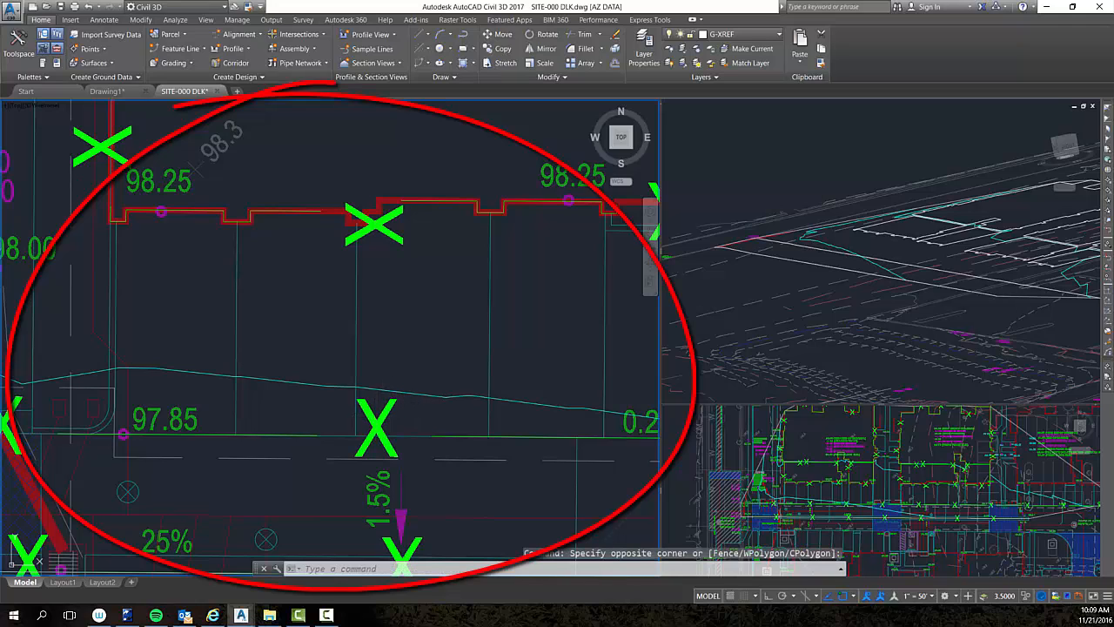
click(374, 422)
click(373, 421)
key(Escape)
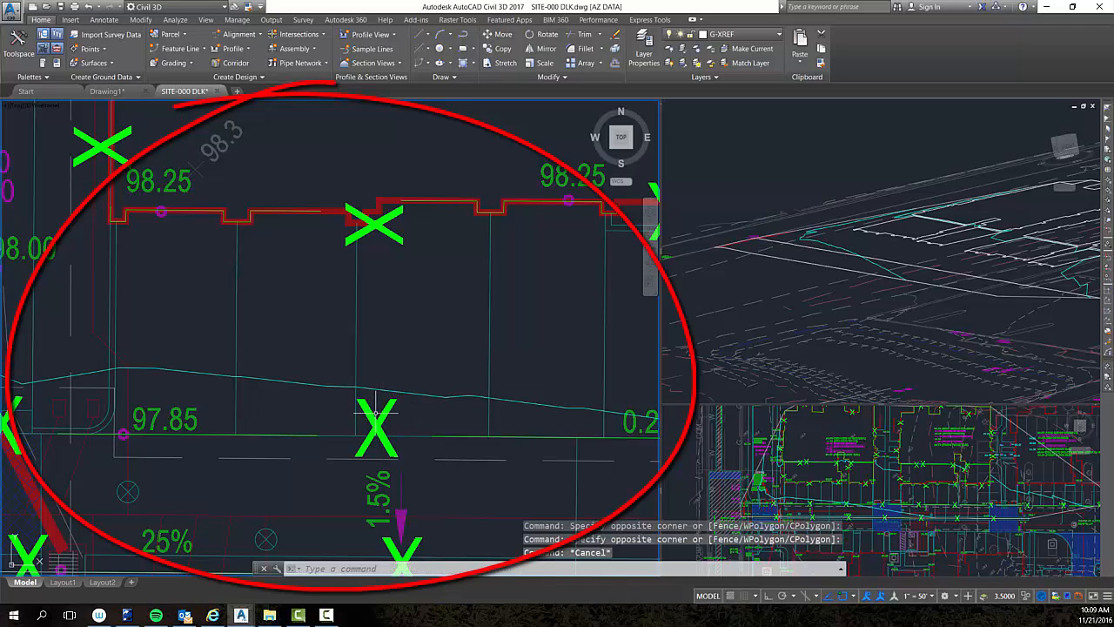
click(376, 421)
click(379, 423)
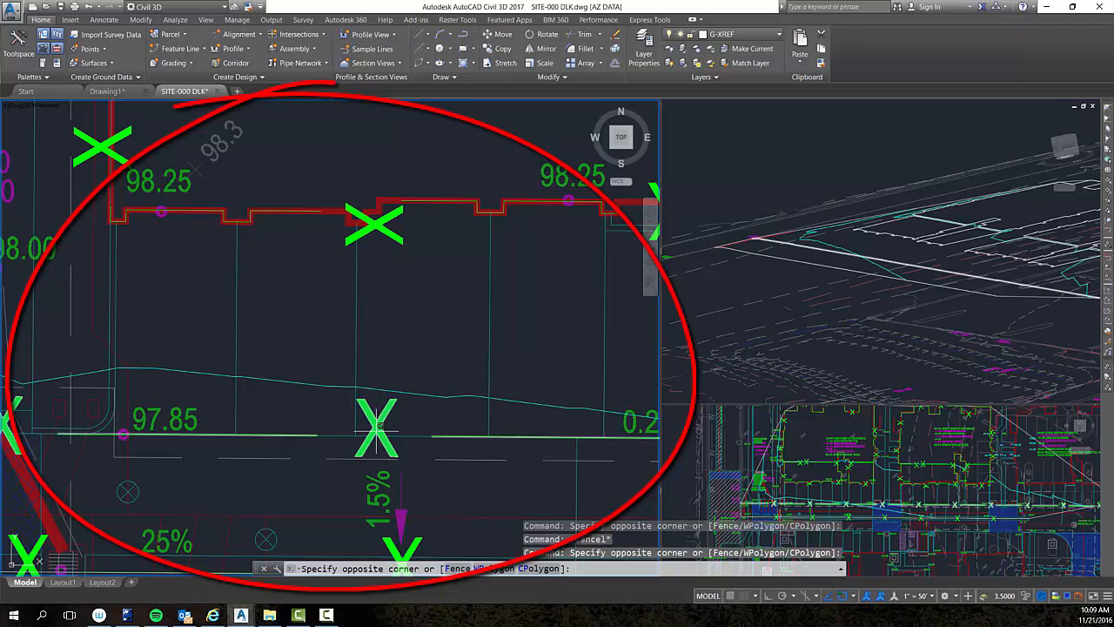
click(380, 433)
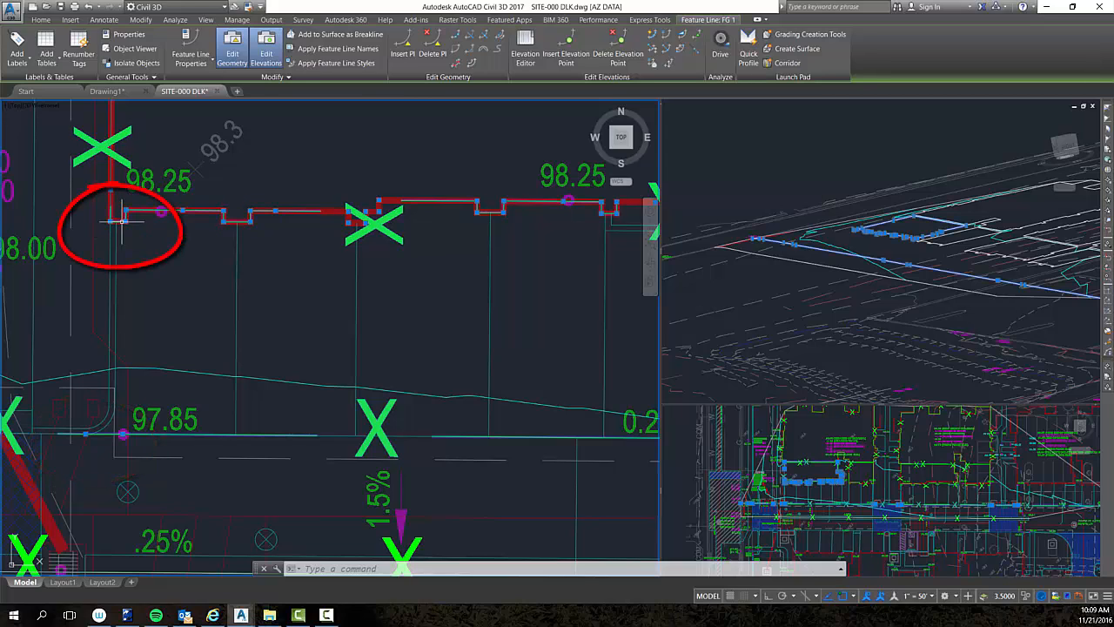
click(127, 228)
mouse_move(114, 221)
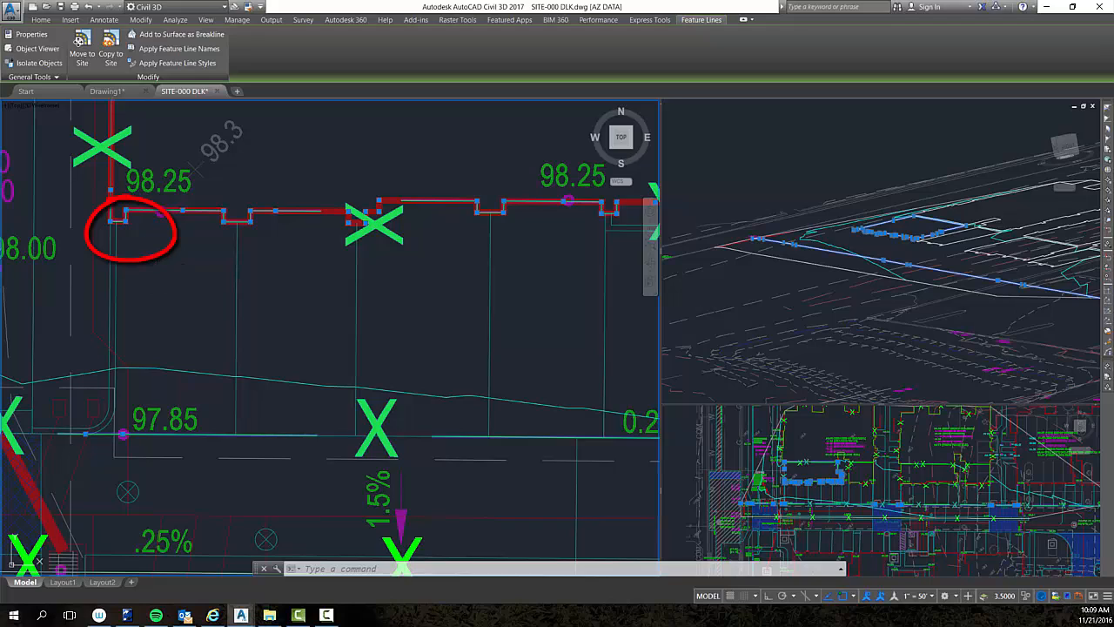
key(Escape)
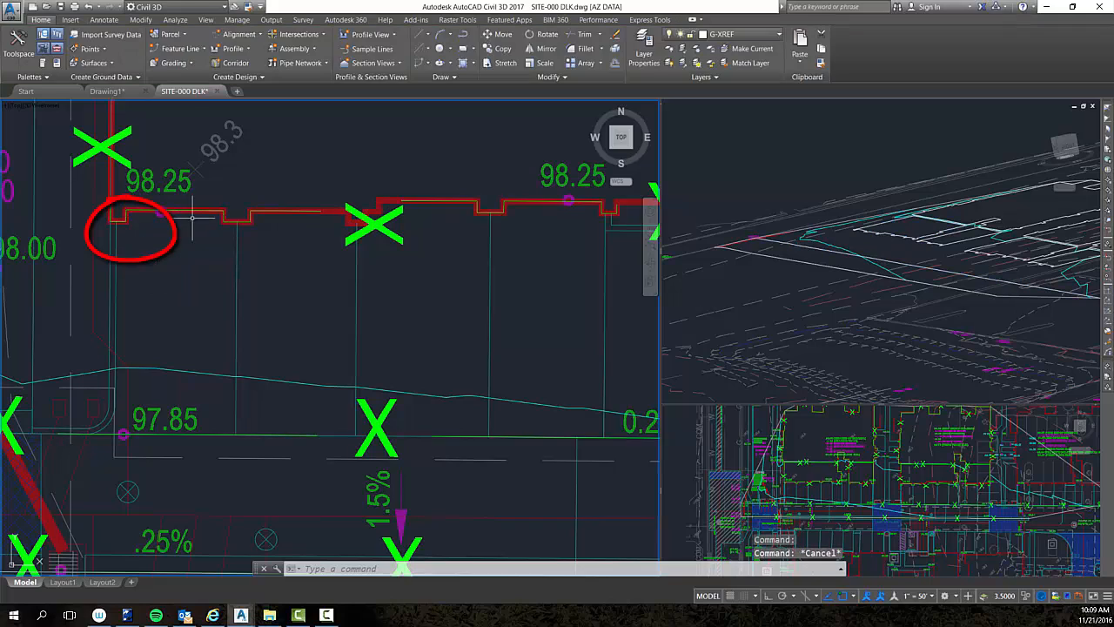
Insert a PI on the garage feature line where the driveway side line meets the west corner jog, accepting elevation 1398.331.
click(249, 216)
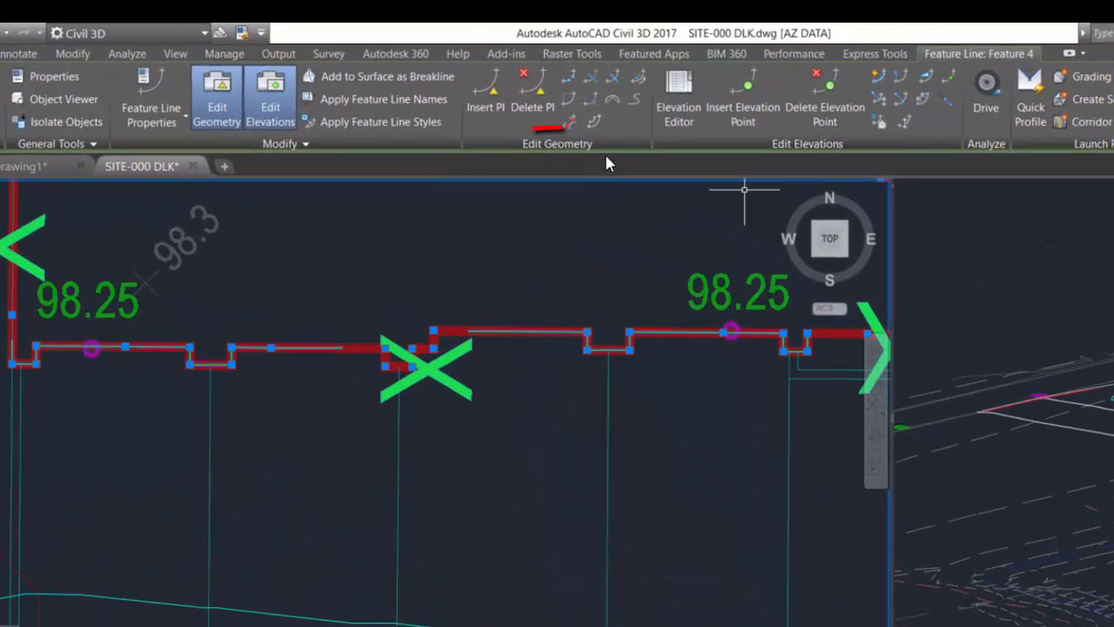
click(485, 100)
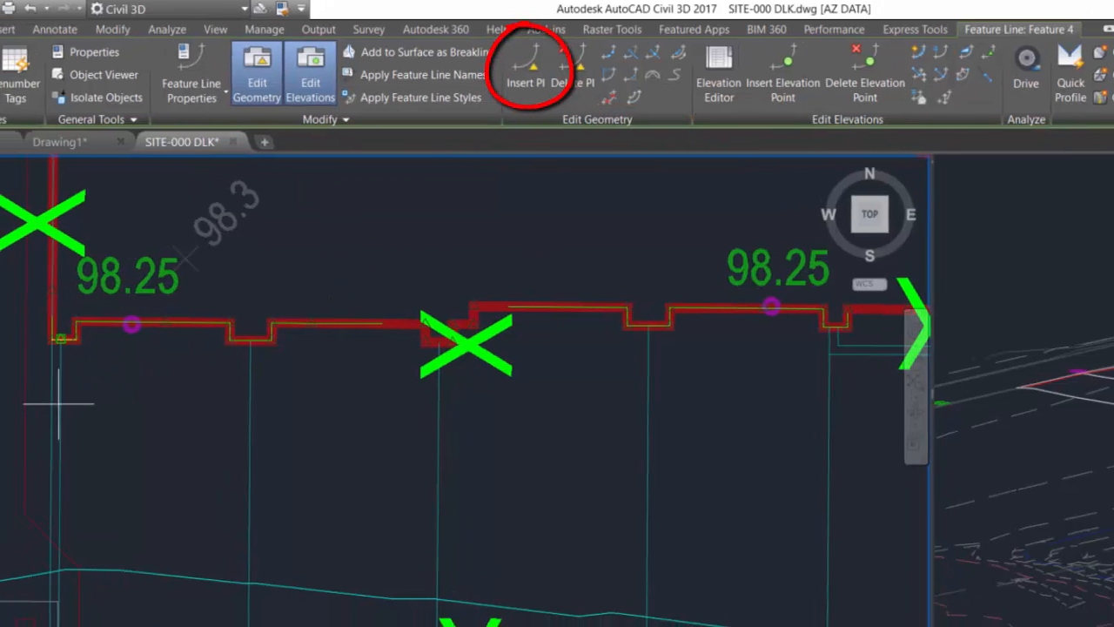
scroll(31, 386, up, 5)
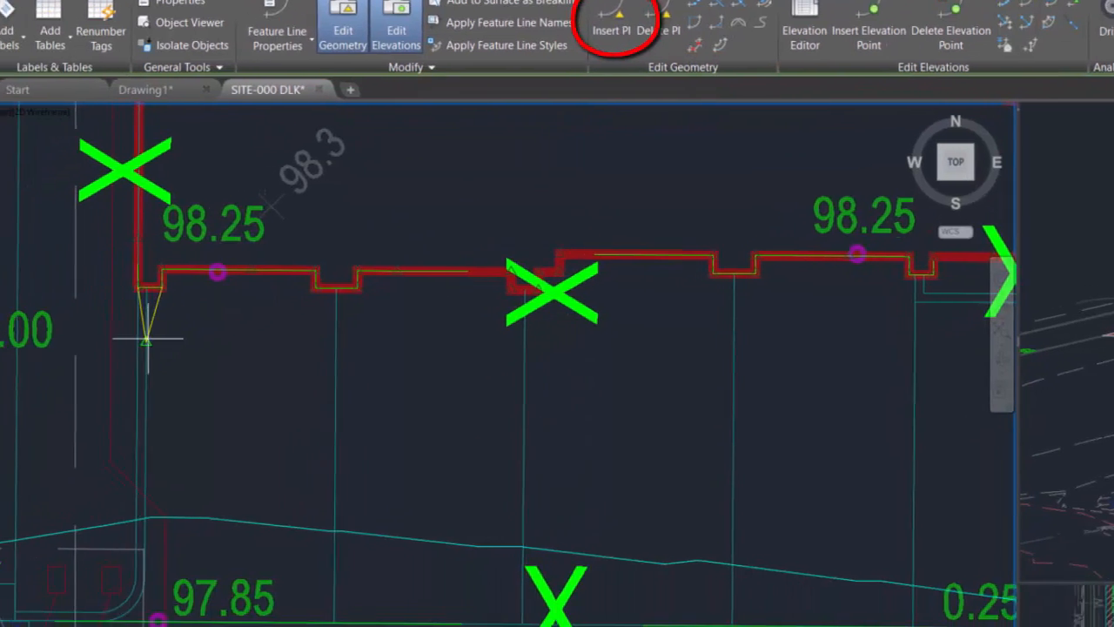
scroll(203, 282, up, 1)
middle_drag(203, 282, 553, 434)
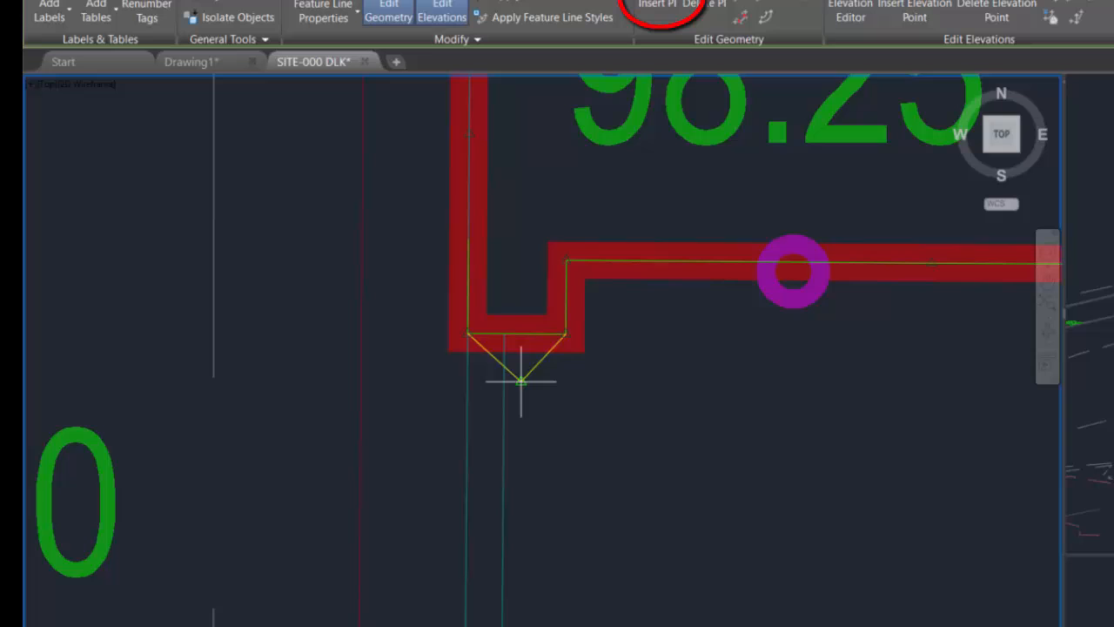
click(507, 333)
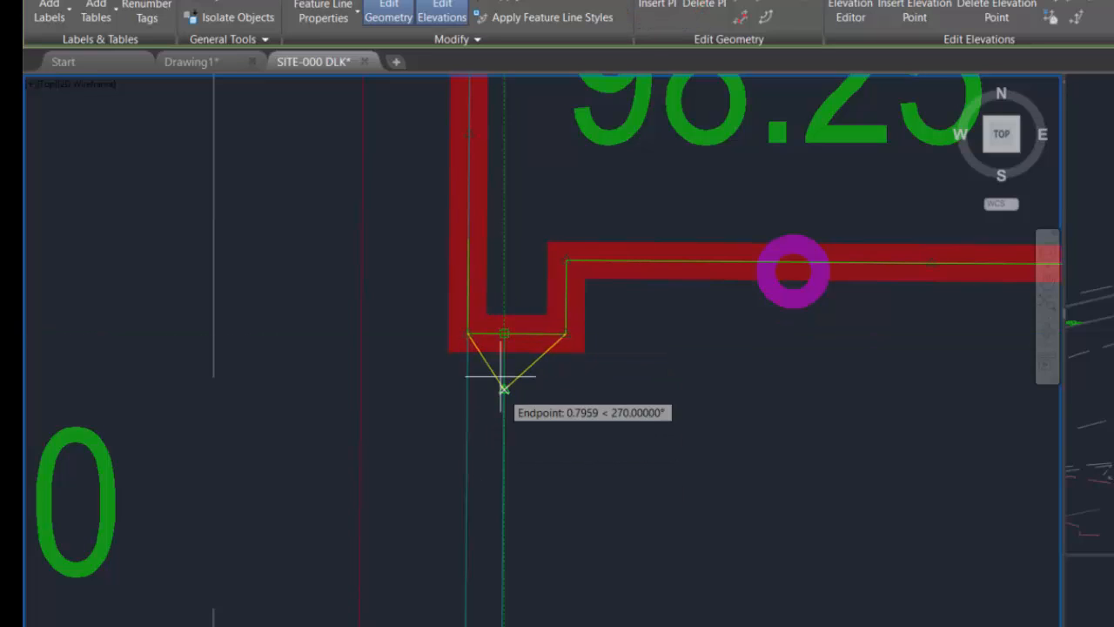
click(505, 334)
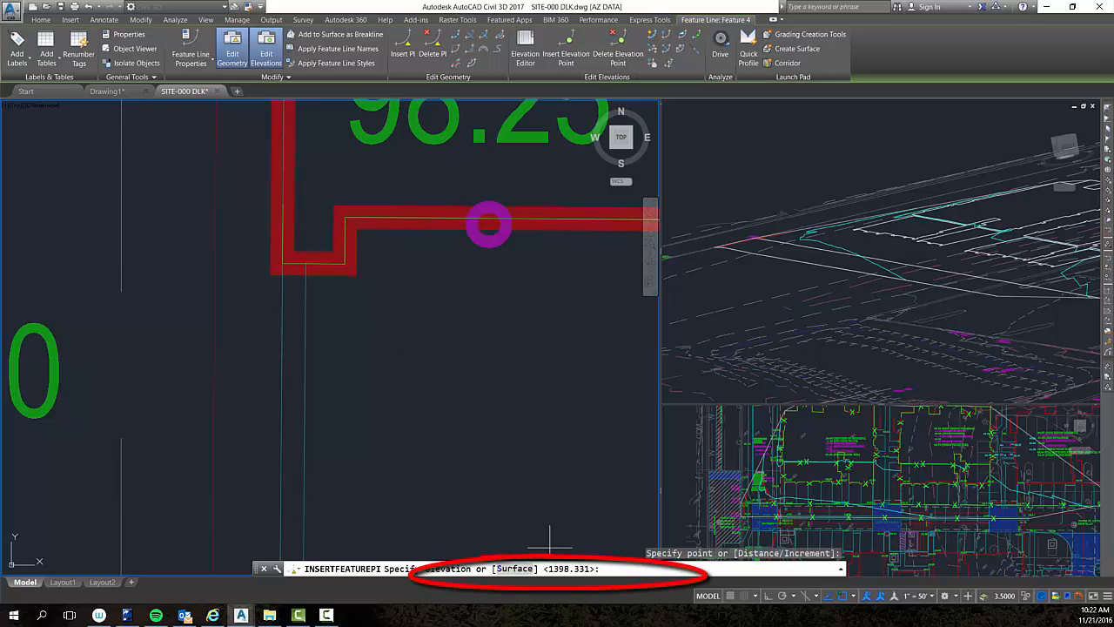
key(Return)
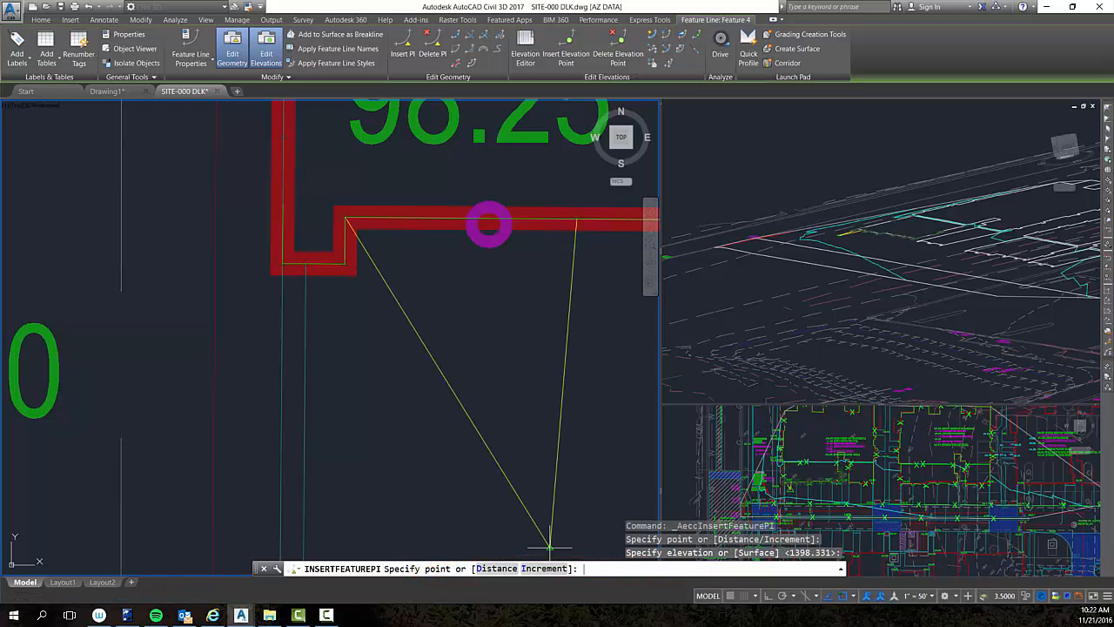
key(Return)
key(Return)
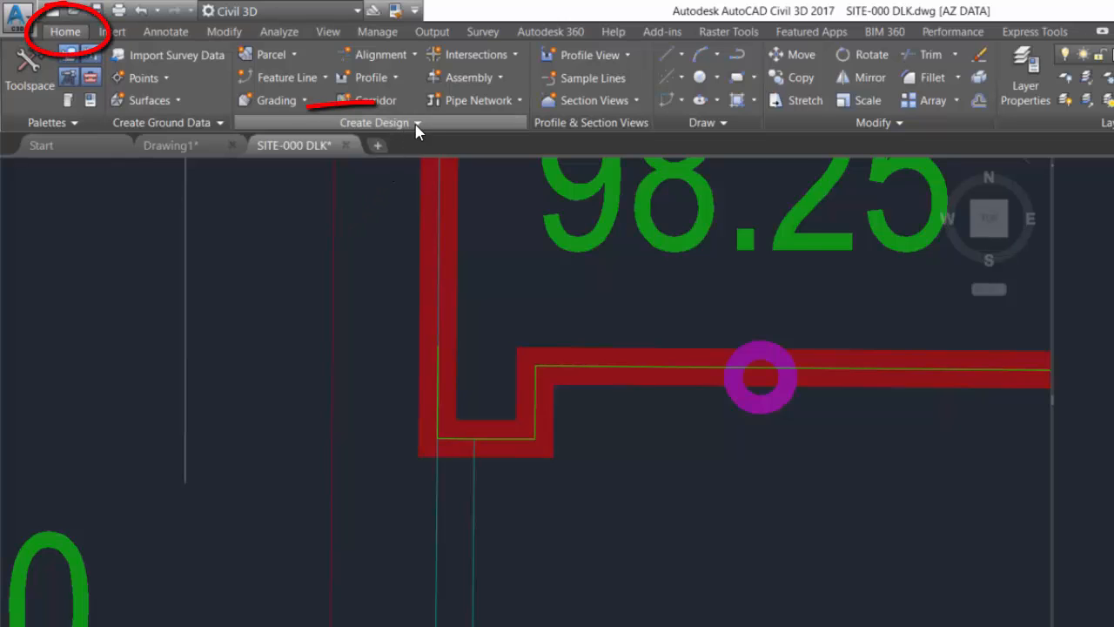
Set up a new feature line in site FG SITE with the counter-based FG name, style E&A FG and layer OBJ-FEATURELINE-FG SITE.
click(291, 78)
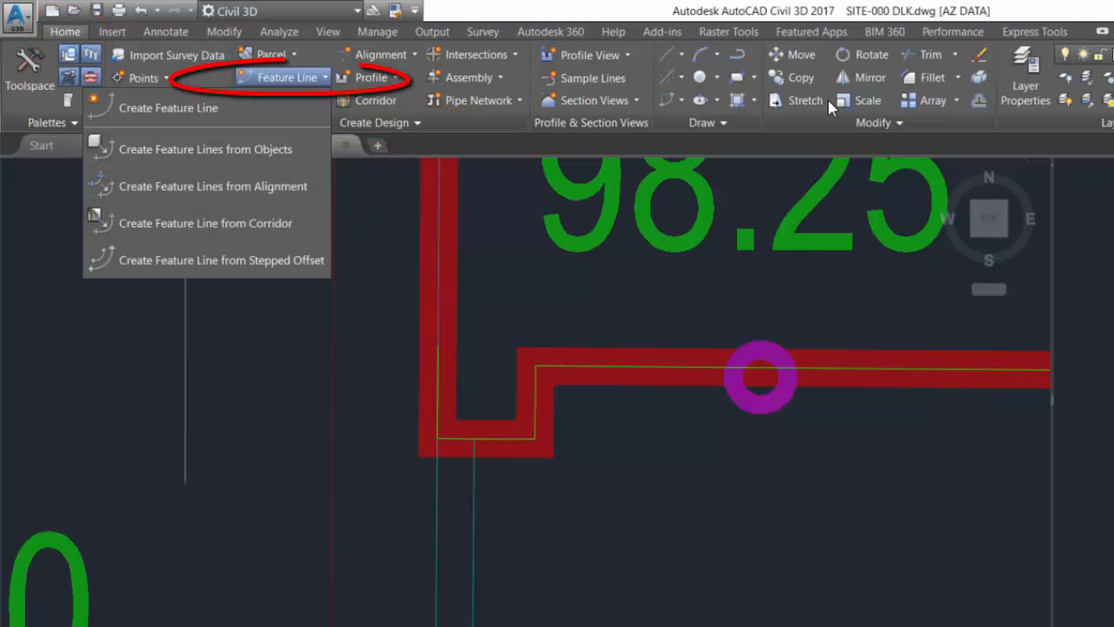
click(170, 109)
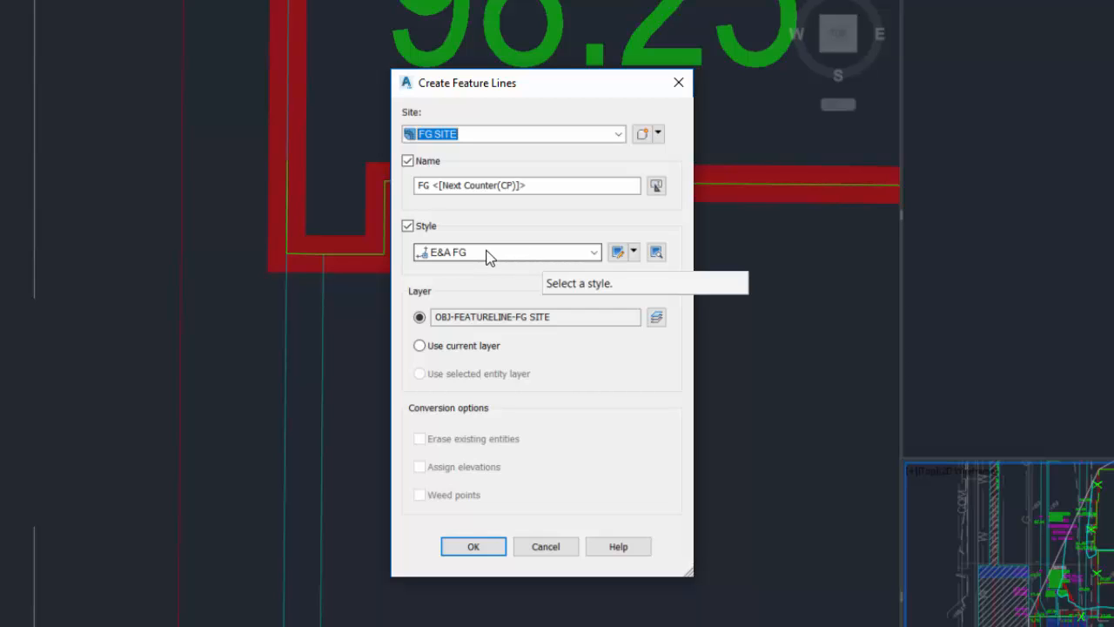
click(487, 546)
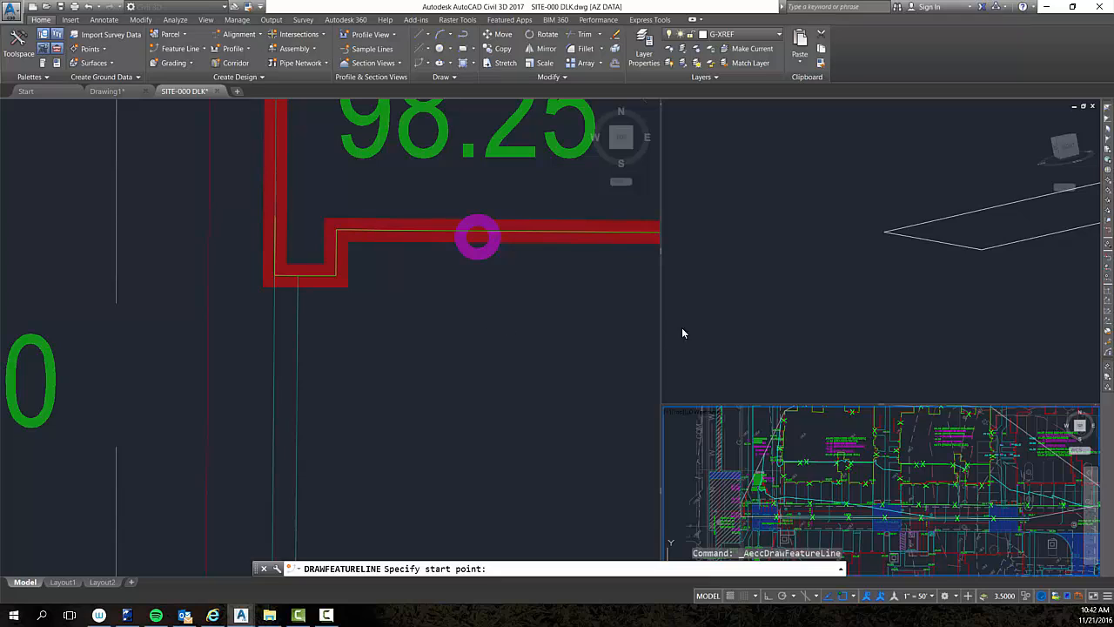
Start the feature line in the 3D view at the new PI on the garage's west corner jog, accepting elevation 1398.331.
click(920, 273)
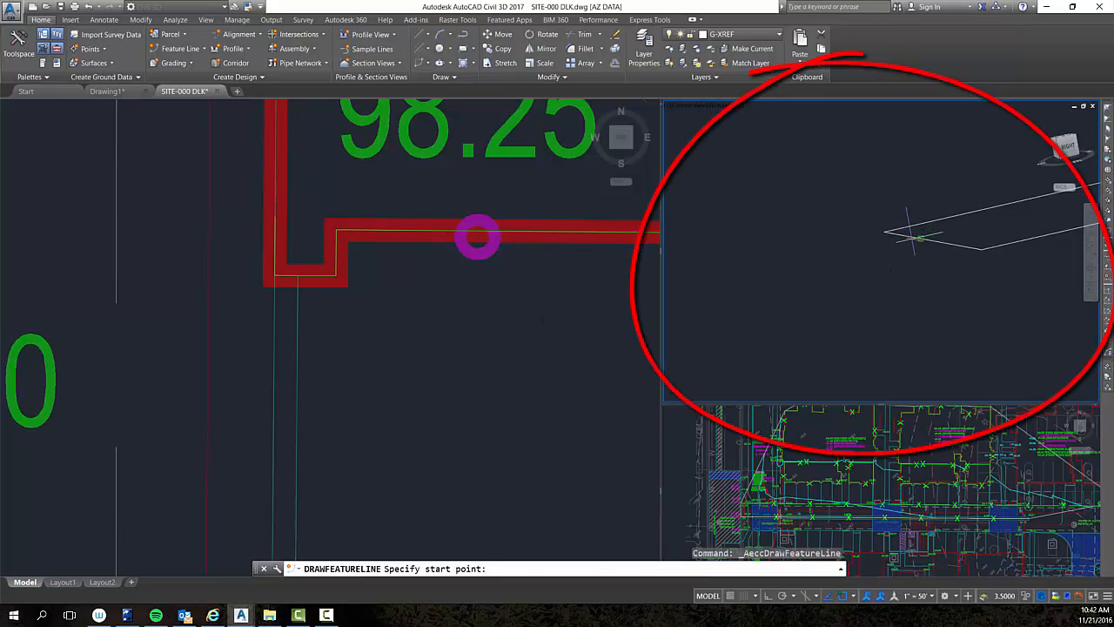
click(914, 237)
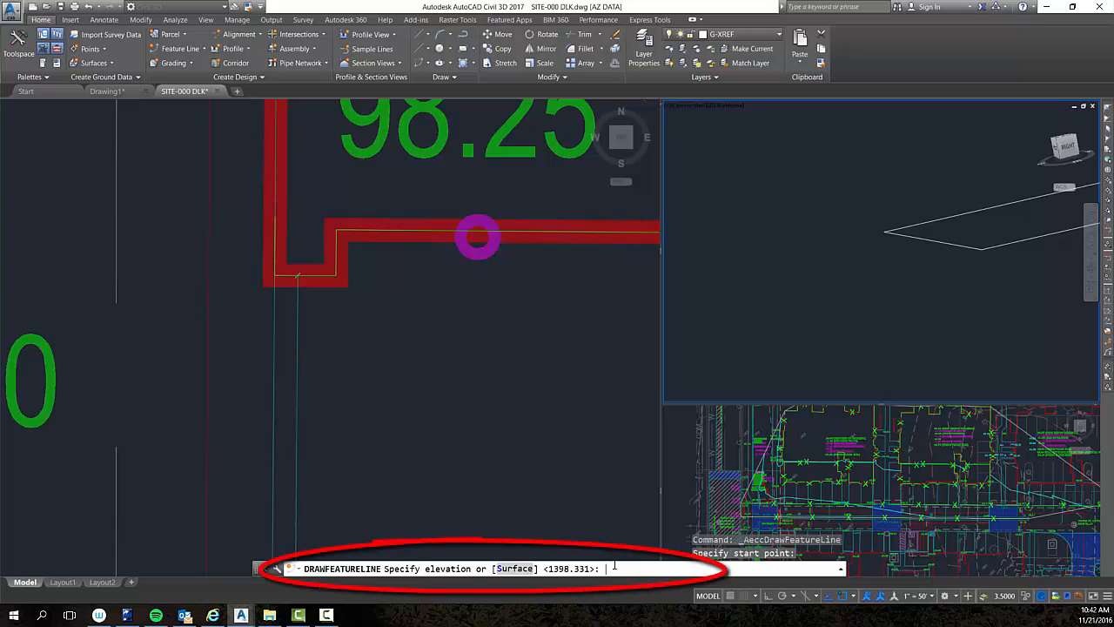
key(Return)
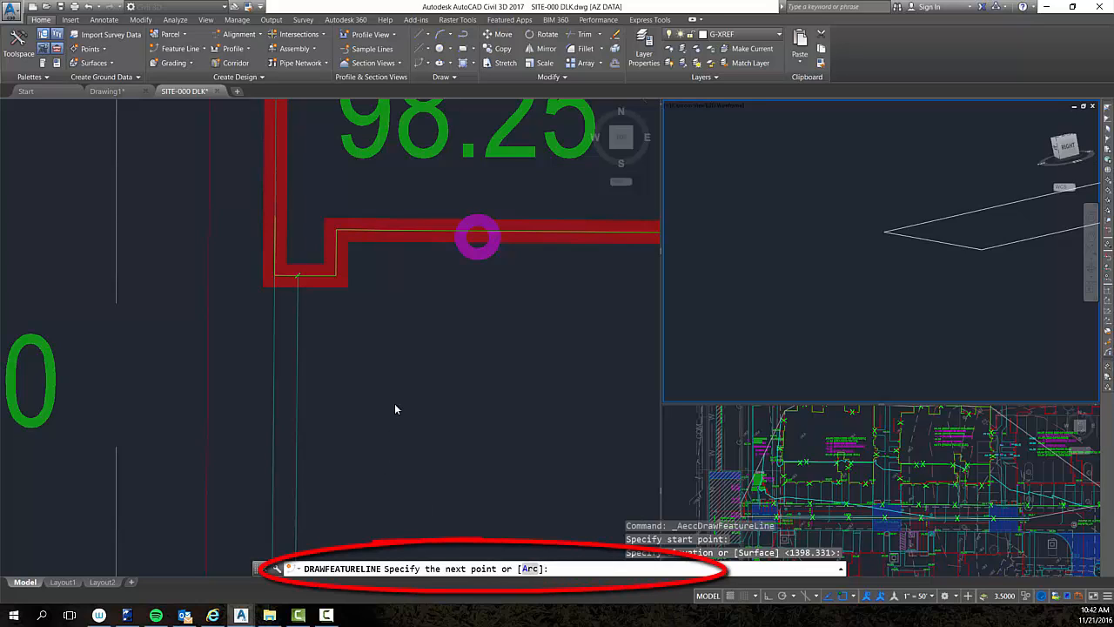
Draw the straight segment along the driveway side line to the endpoint where the corner curve begins, using the Transition elevation option.
click(404, 383)
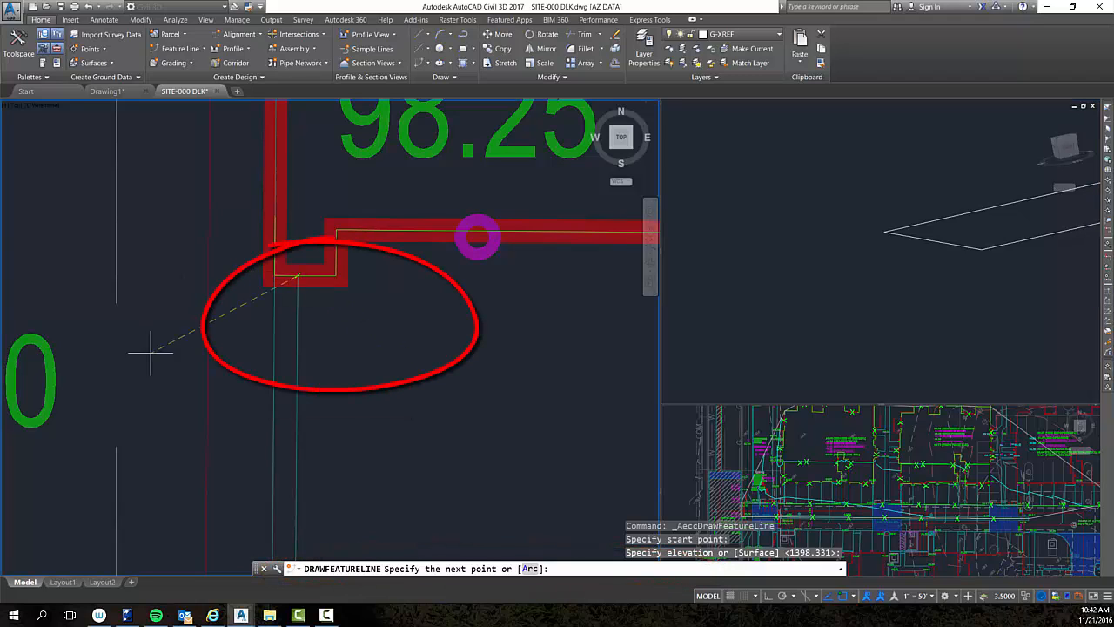
scroll(398, 353, down, 3)
scroll(407, 392, down, 1)
middle_drag(409, 373, 400, 291)
scroll(355, 397, up, 3)
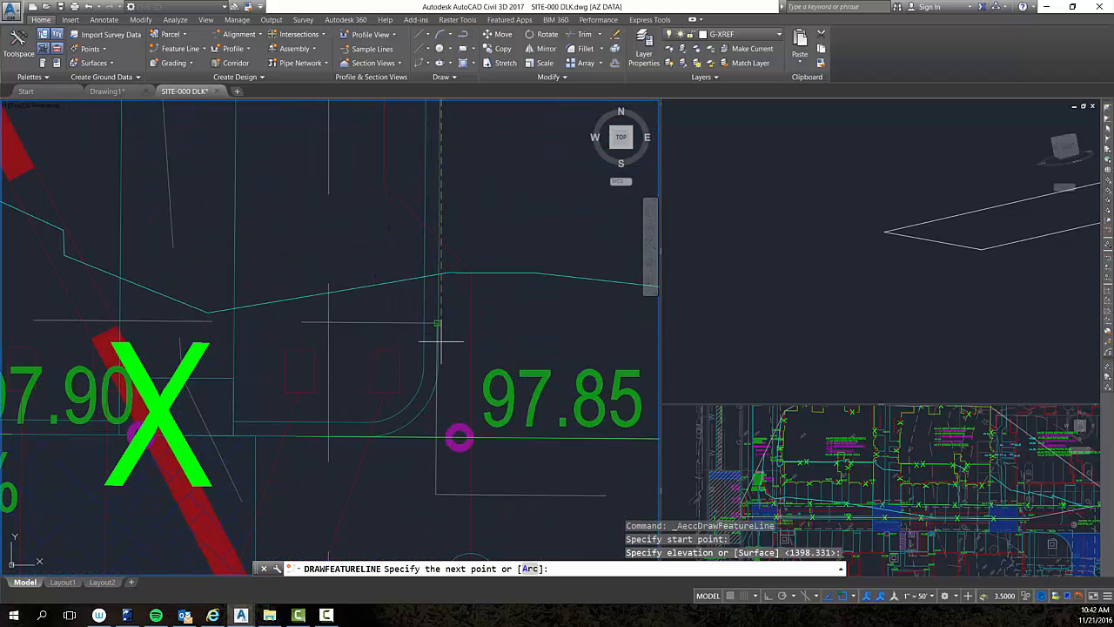
text(ND)
key(Return)
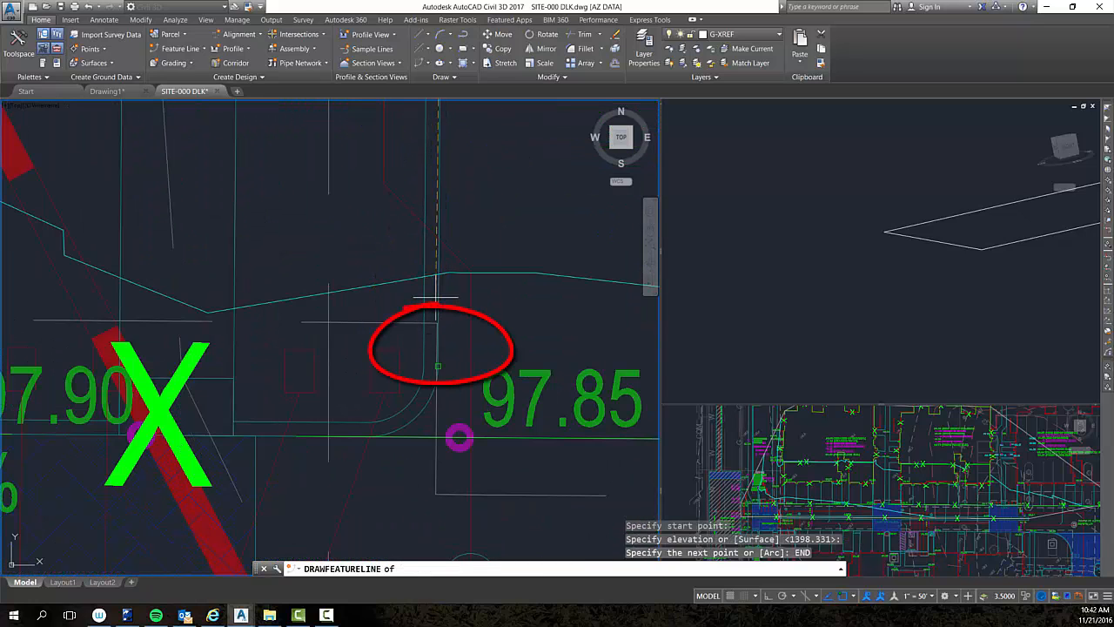
click(436, 297)
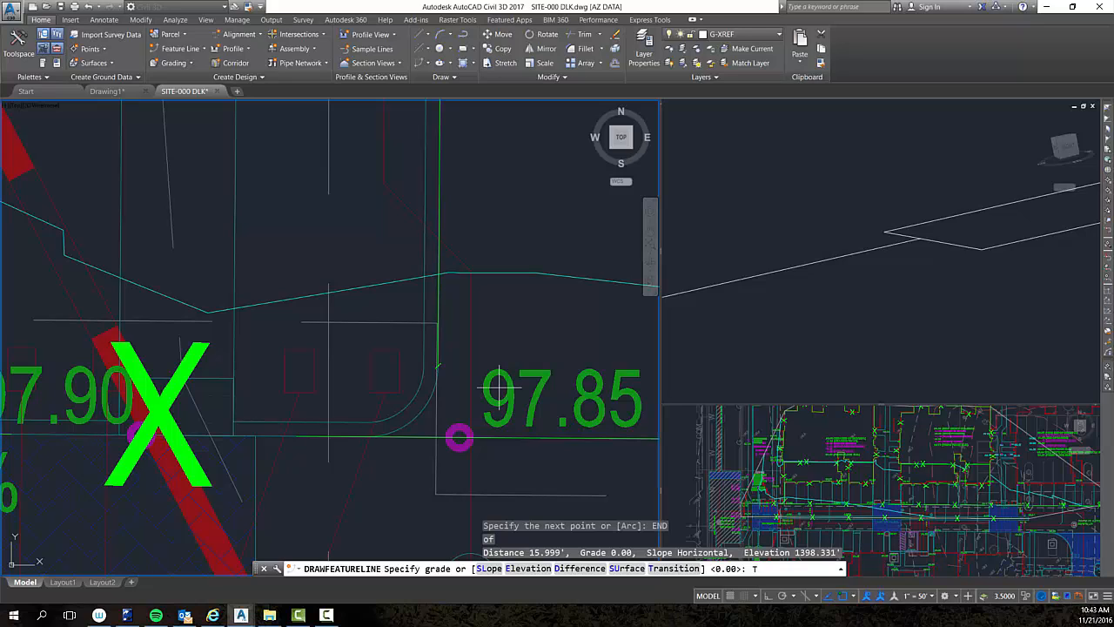
key(Return)
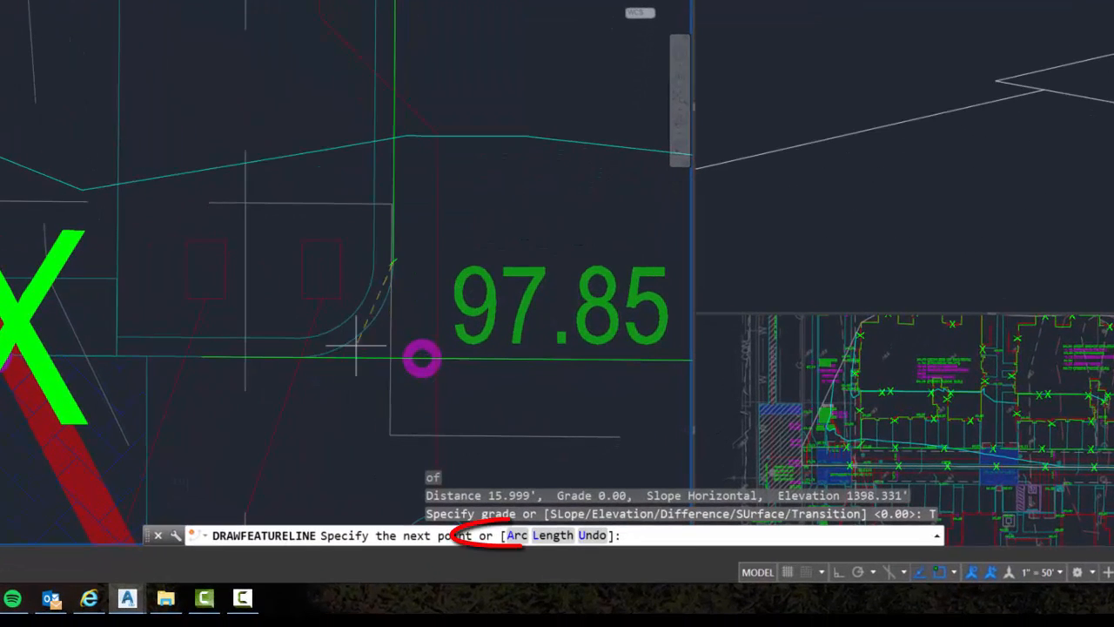
Continue the feature line with an arc along the corner curve, ending on the driveway-edge feature line.
click(517, 536)
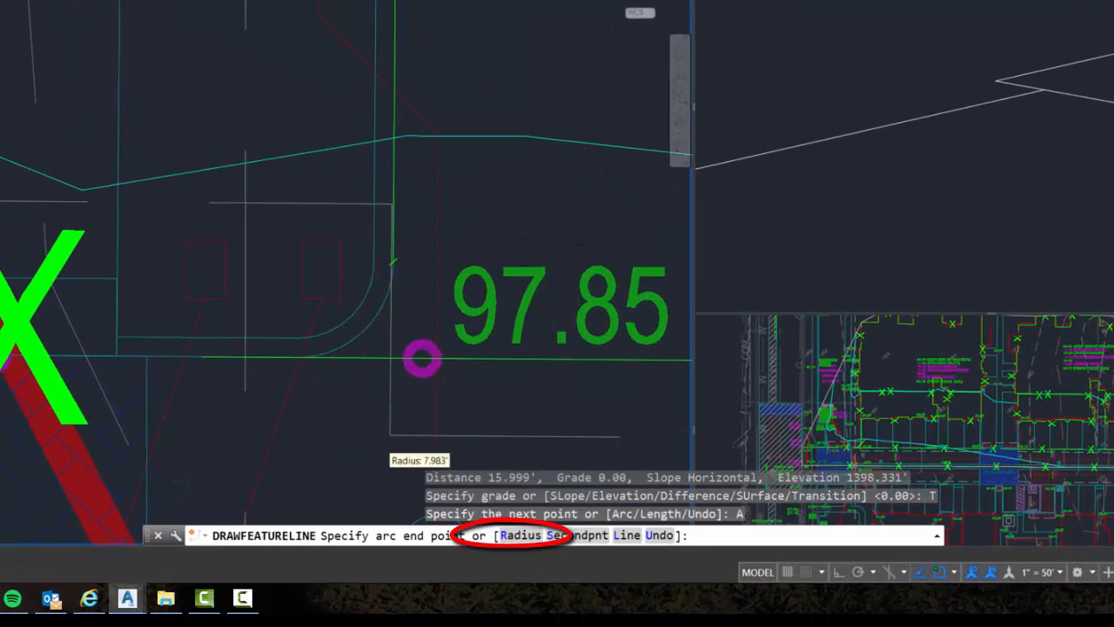
scroll(327, 357, up, 4)
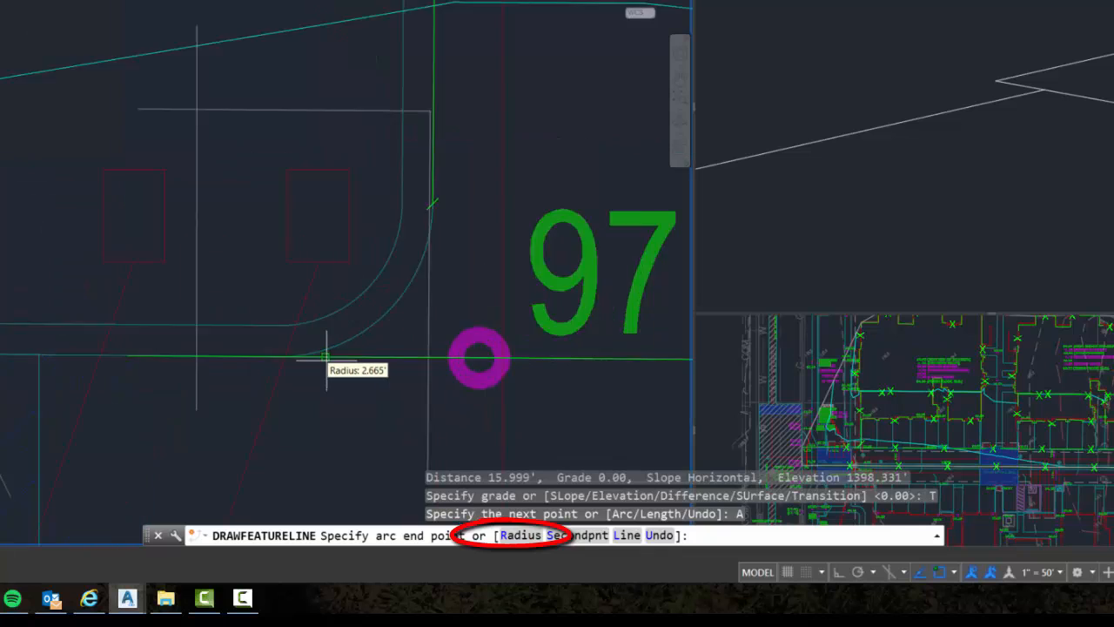
click(262, 355)
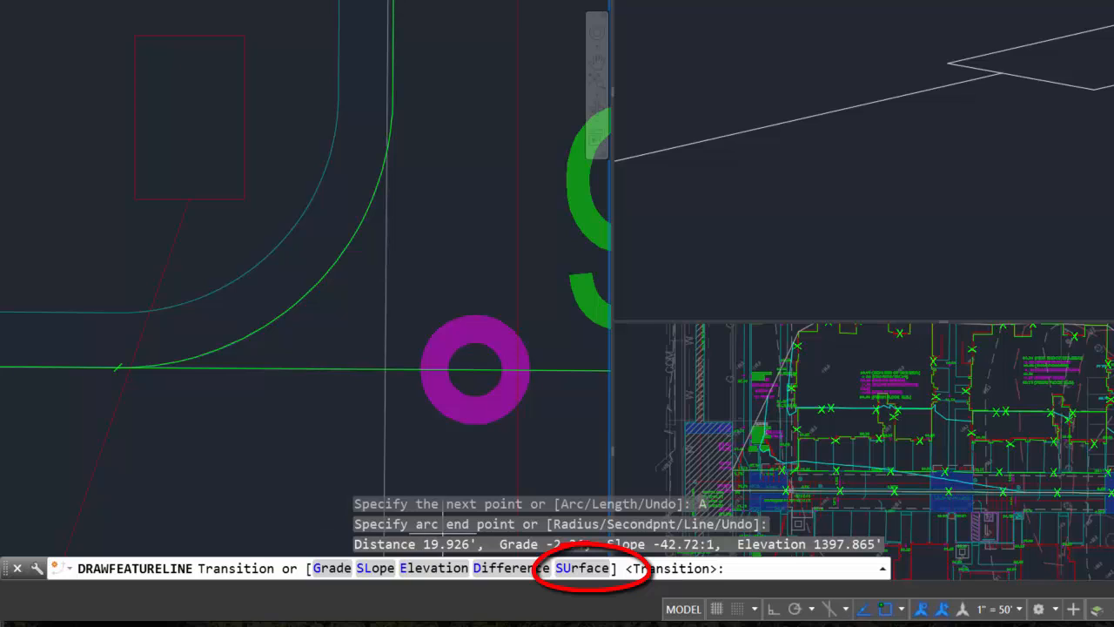
Take the arc end's elevation from surface FG-000, accepting 1397.865, and finish the feature line.
click(581, 568)
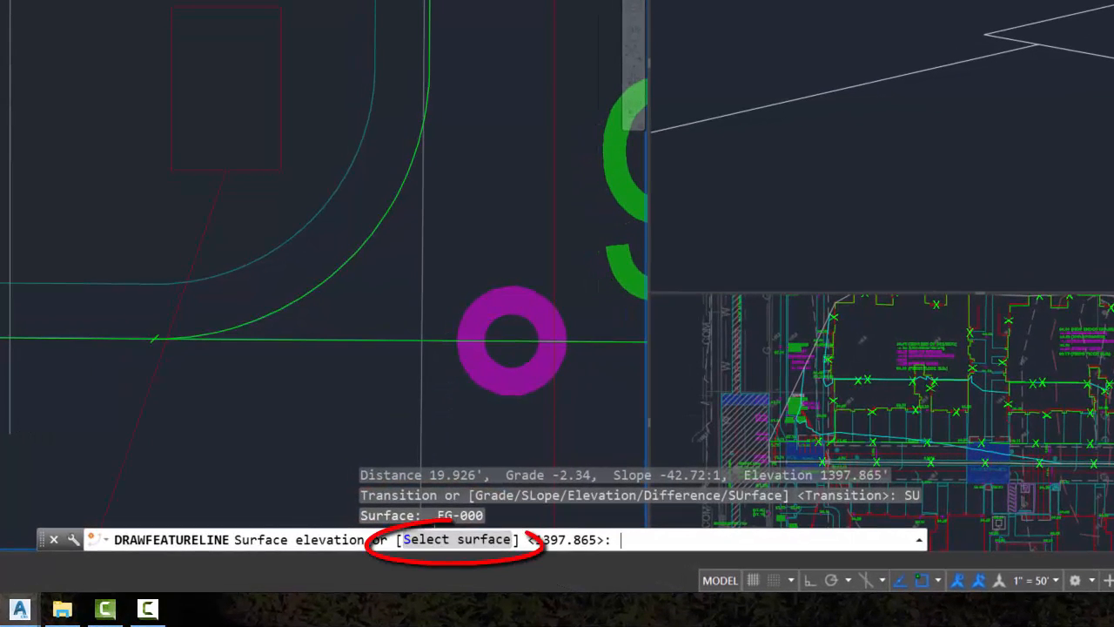
click(438, 547)
click(416, 170)
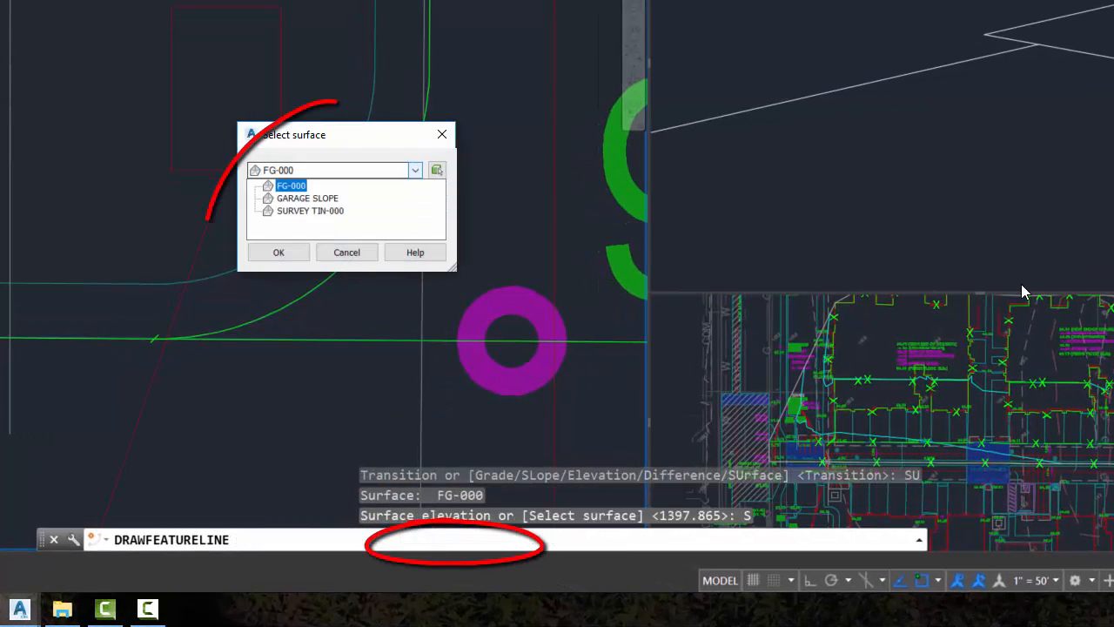
click(291, 186)
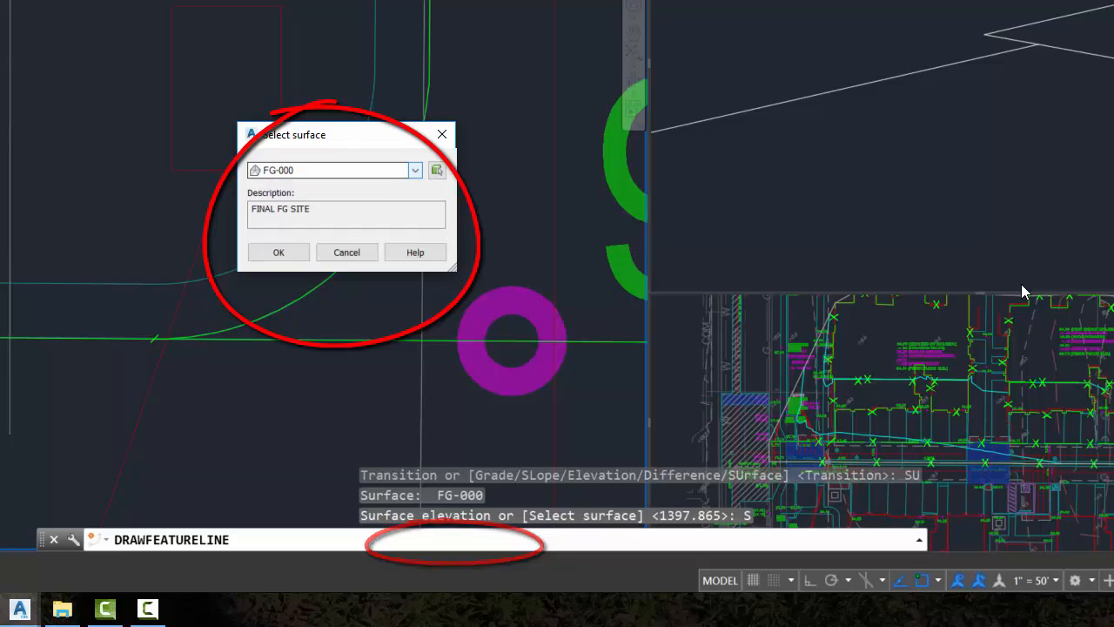
click(277, 253)
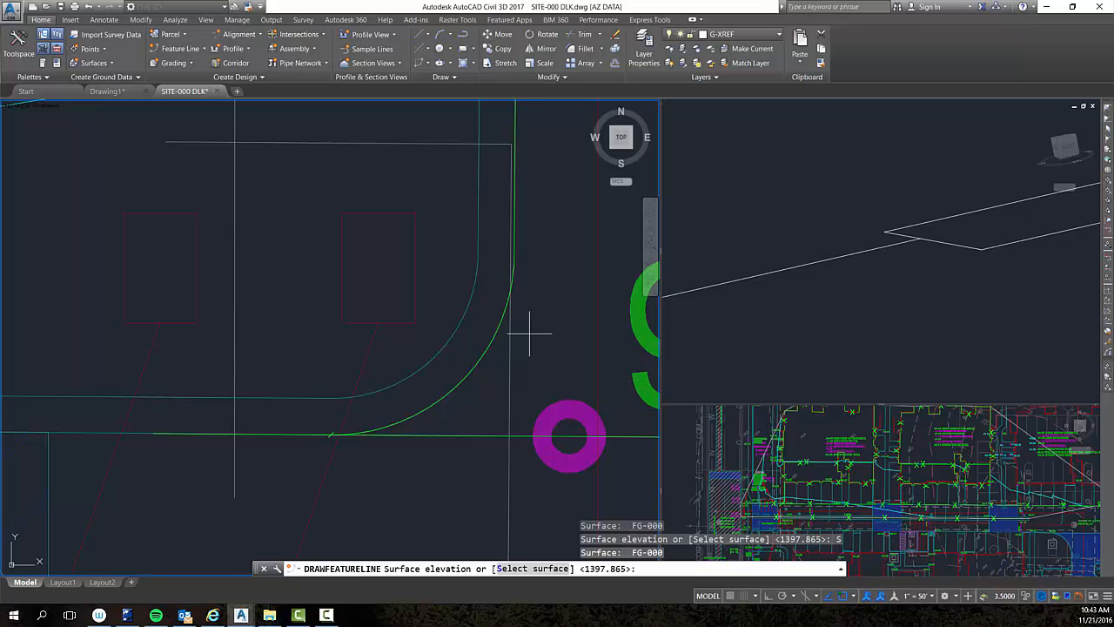
key(Return)
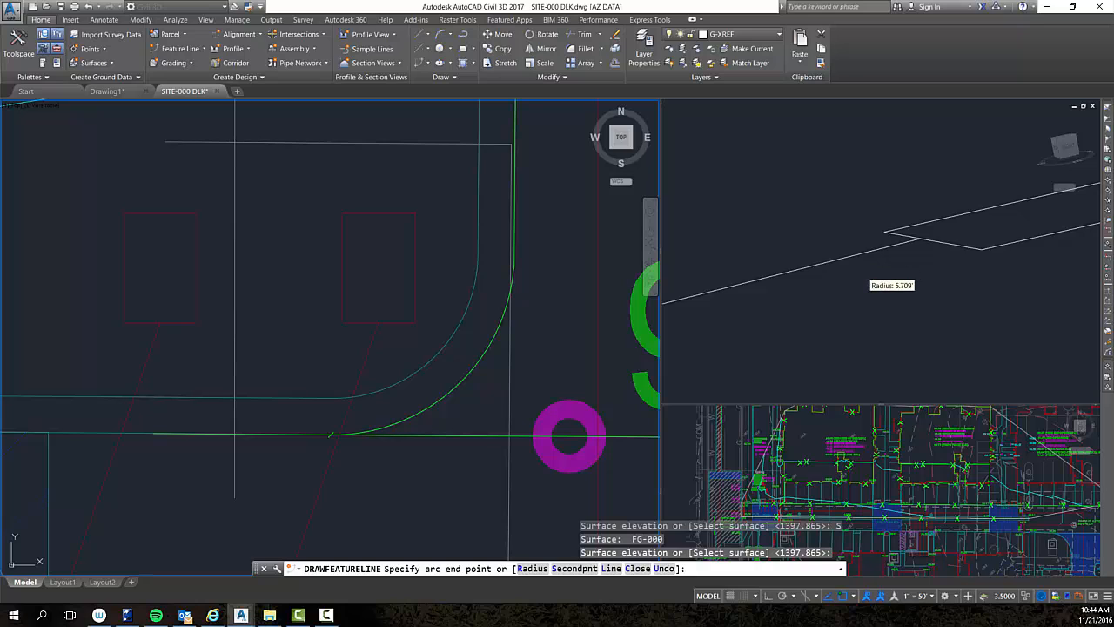
key(Return)
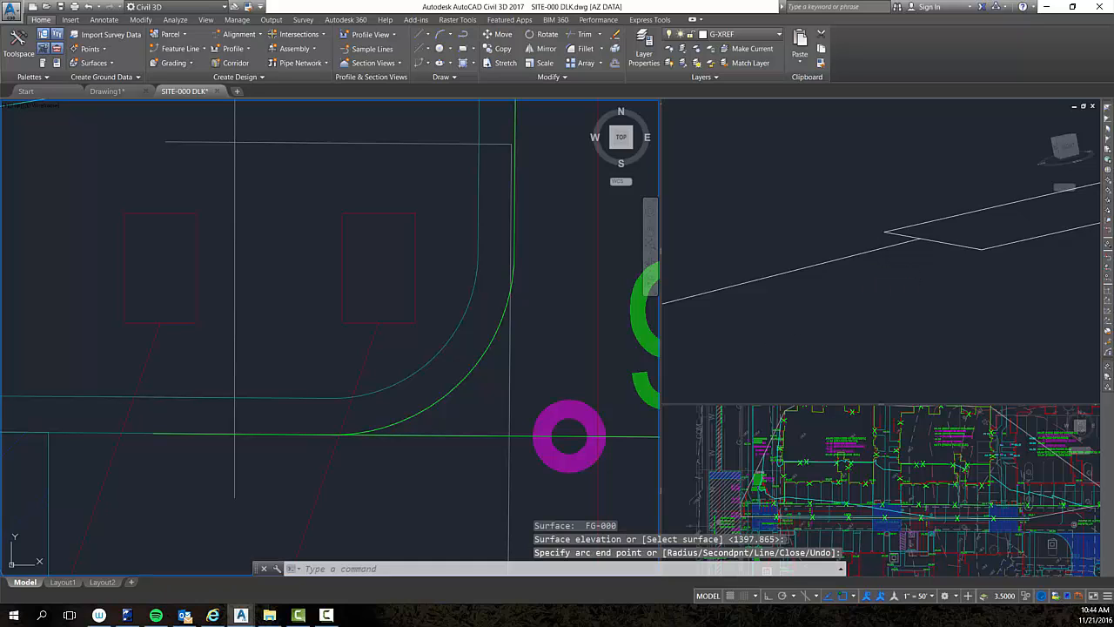
Examine how the new feature line ties into the garage corner and the driveway edge in the 3D and plan views.
click(793, 313)
scroll(792, 314, down, 3)
middle_drag(793, 314, 942, 261)
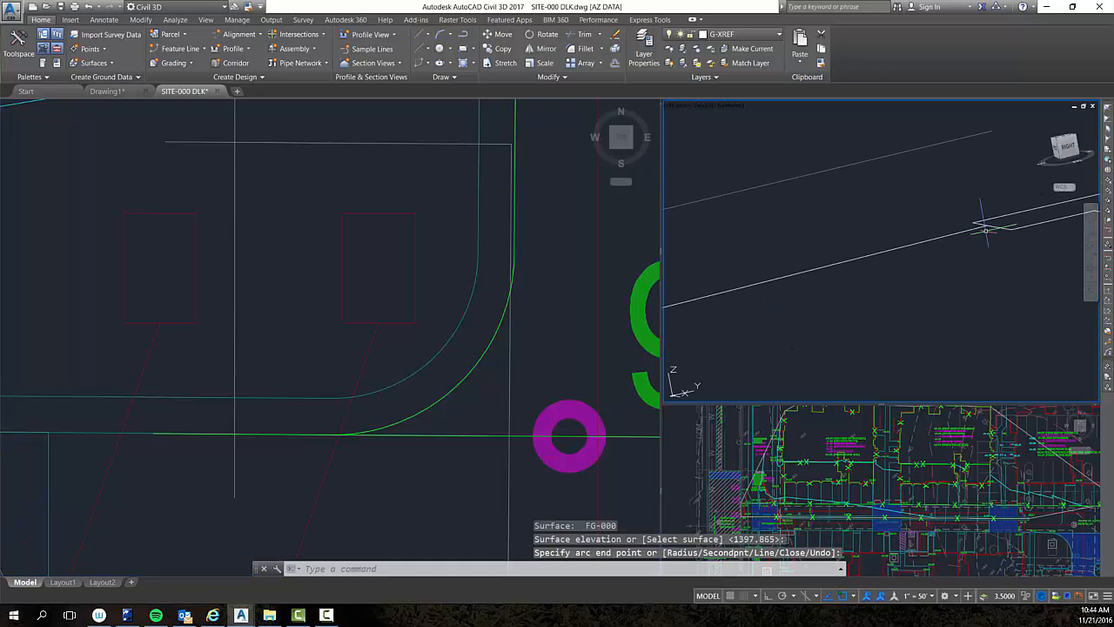
click(374, 196)
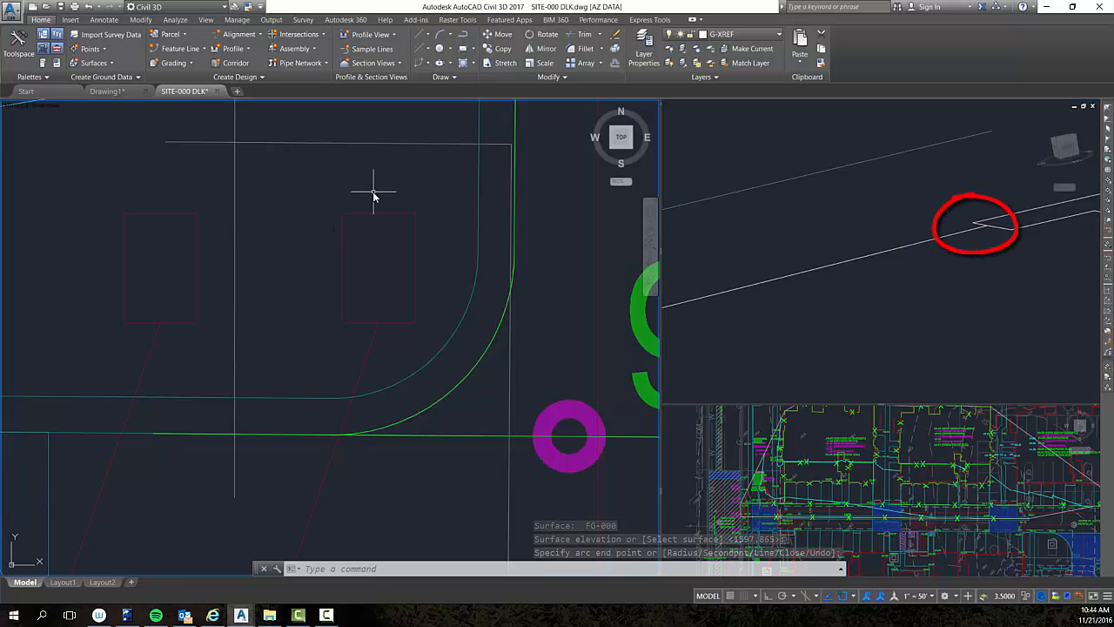
scroll(390, 181, down, 2)
middle_drag(388, 185, 342, 592)
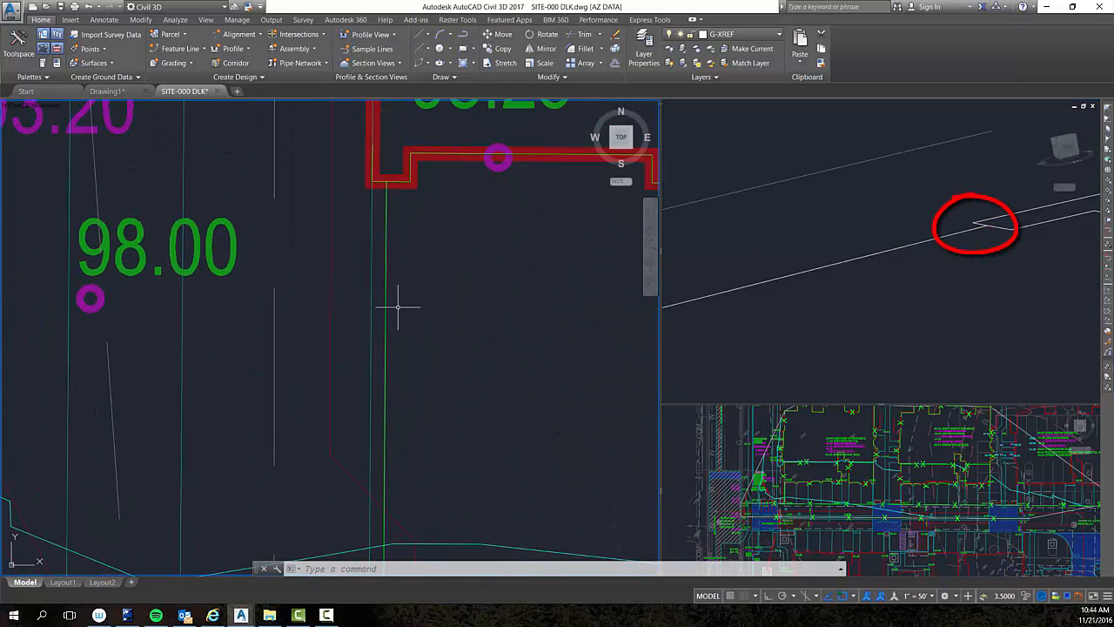
click(803, 311)
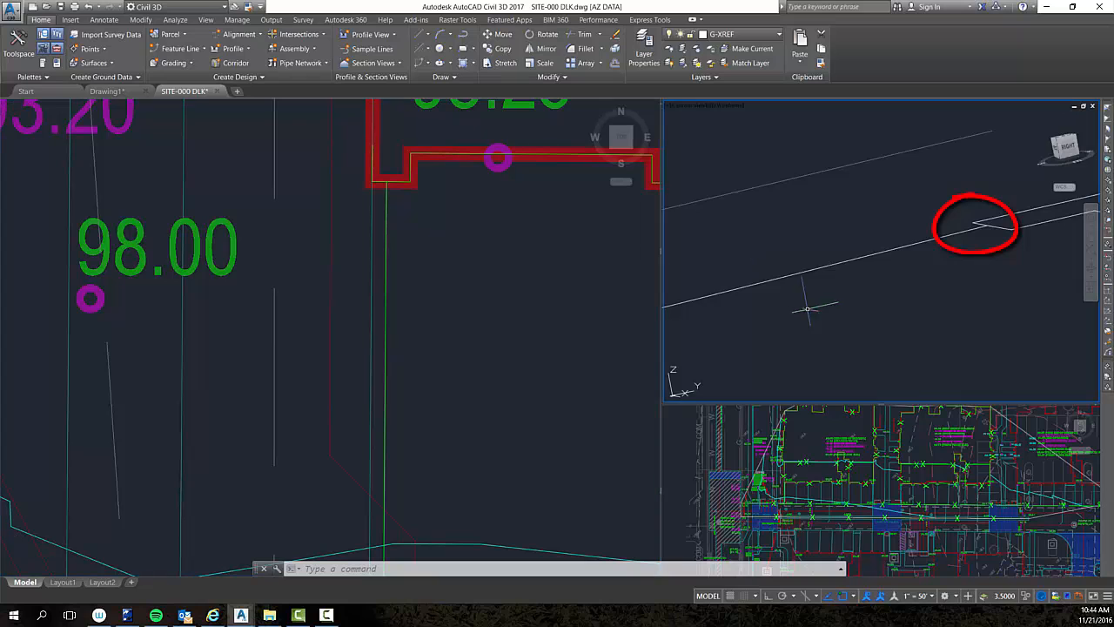
shift+middle_drag(771, 366, 872, 275)
scroll(960, 288, down, 4)
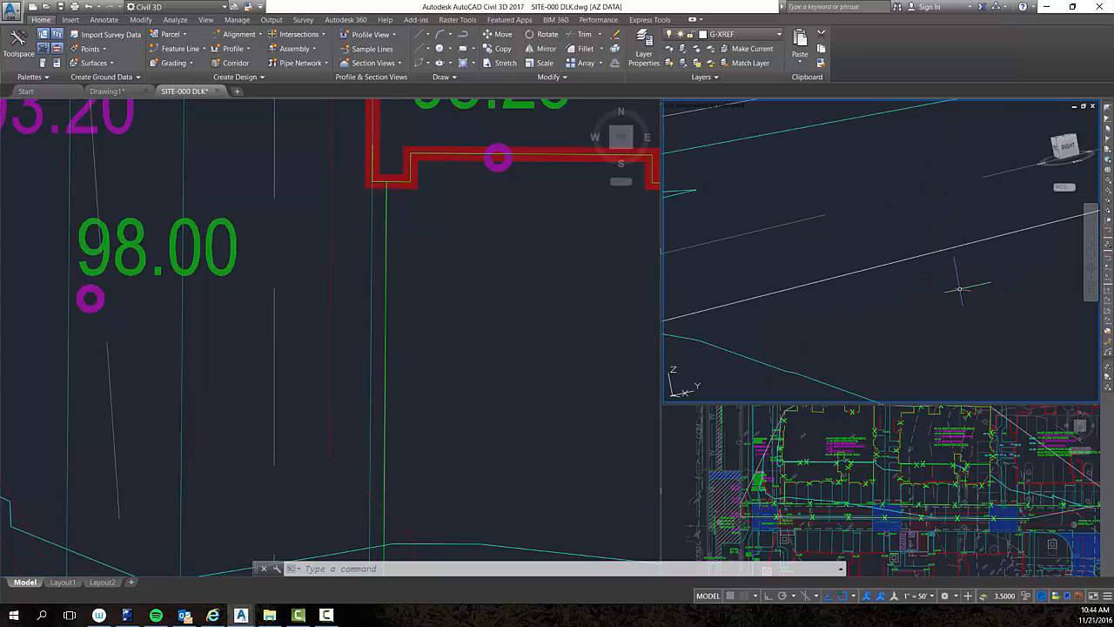
scroll(984, 365, down, 4)
middle_drag(845, 323, 960, 291)
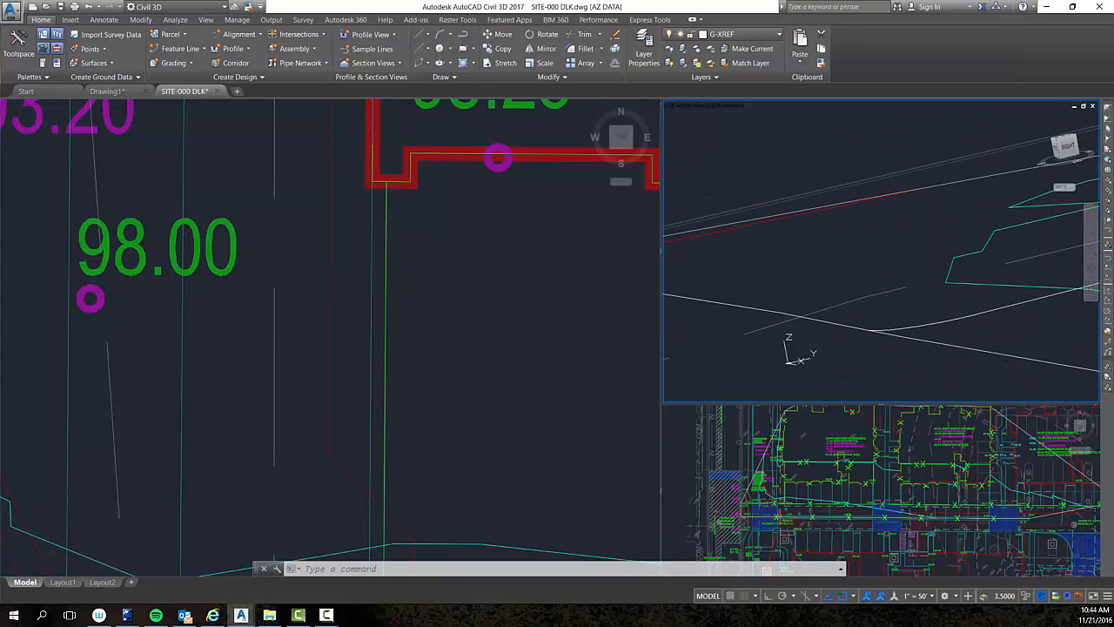
click(447, 447)
scroll(448, 452, down, 2)
scroll(448, 453, down, 3)
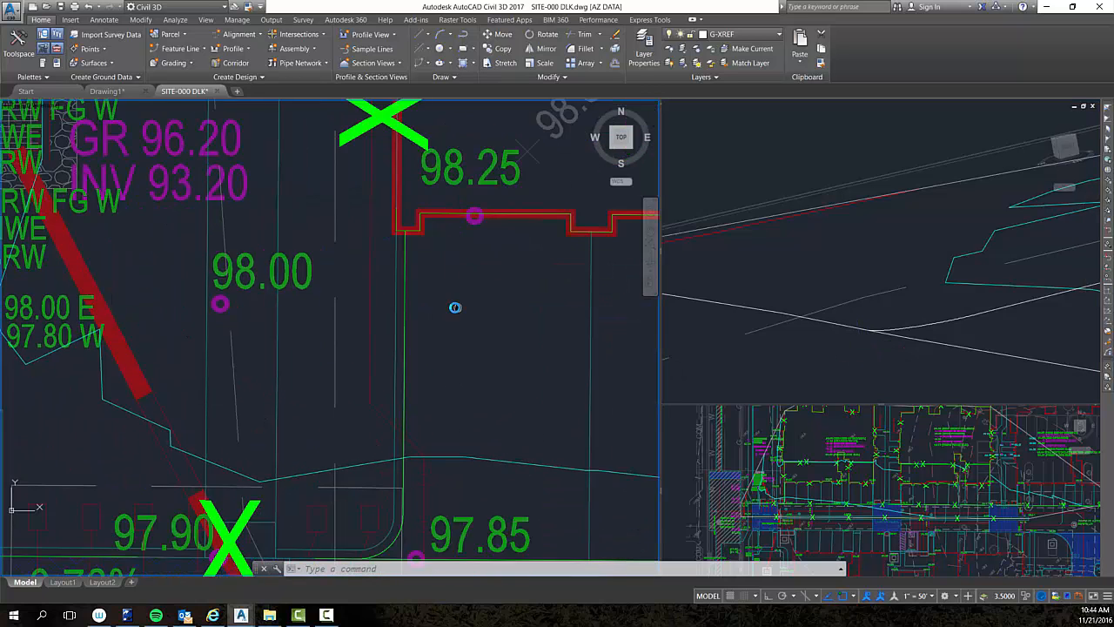
scroll(437, 397, up, 6)
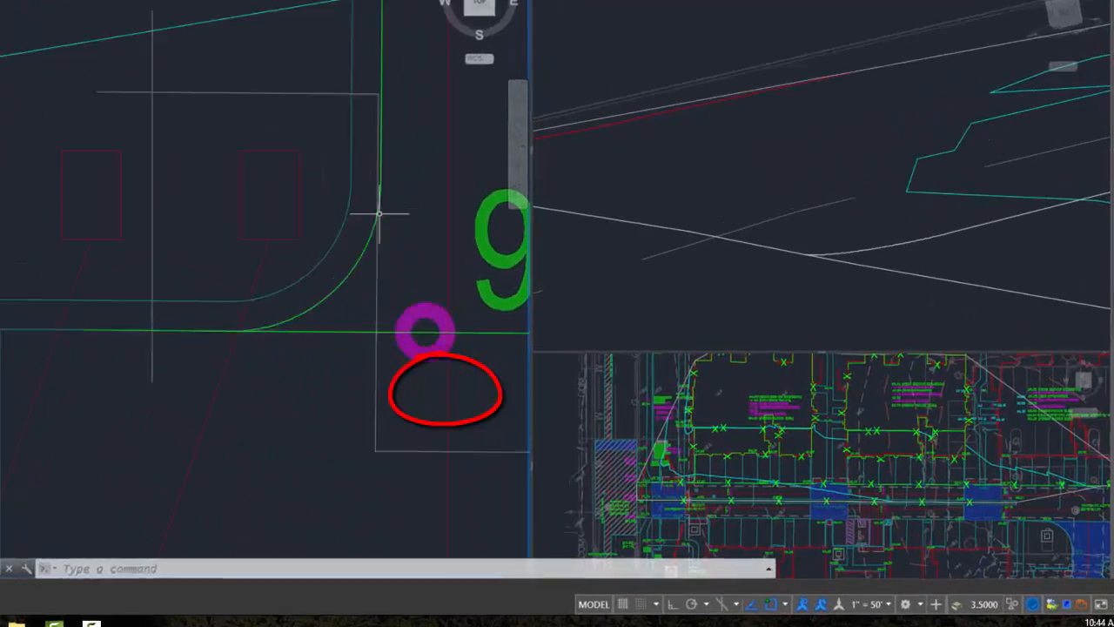
Select the new driveway-side feature line and begin adding it as a breakline to surface FG-000.
scroll(544, 300, down, 2)
middle_drag(499, 369, 340, 554)
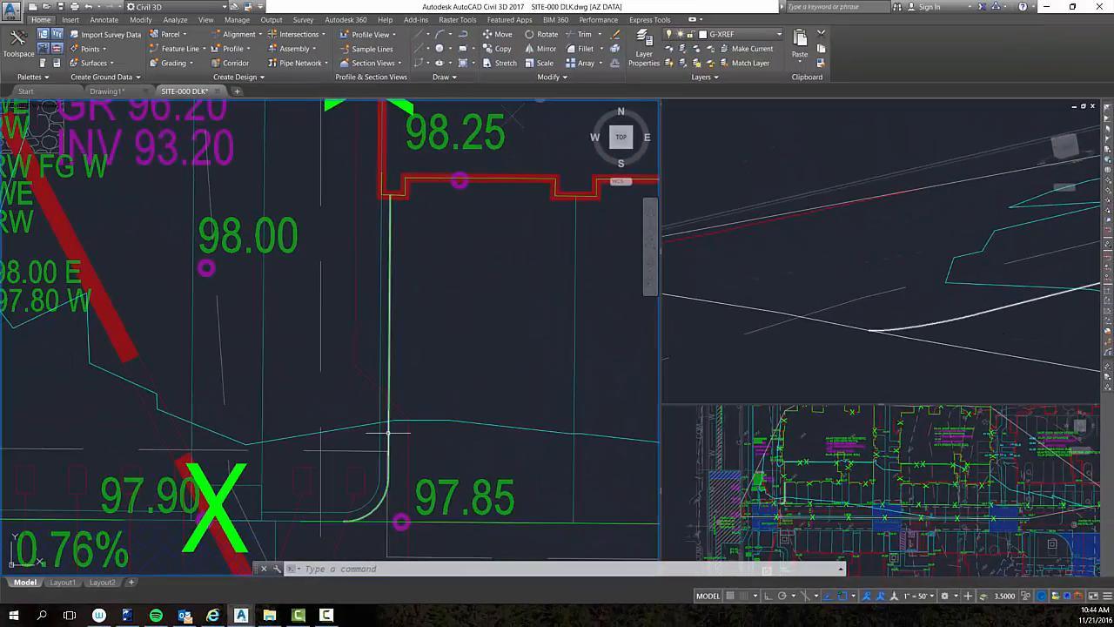
click(388, 432)
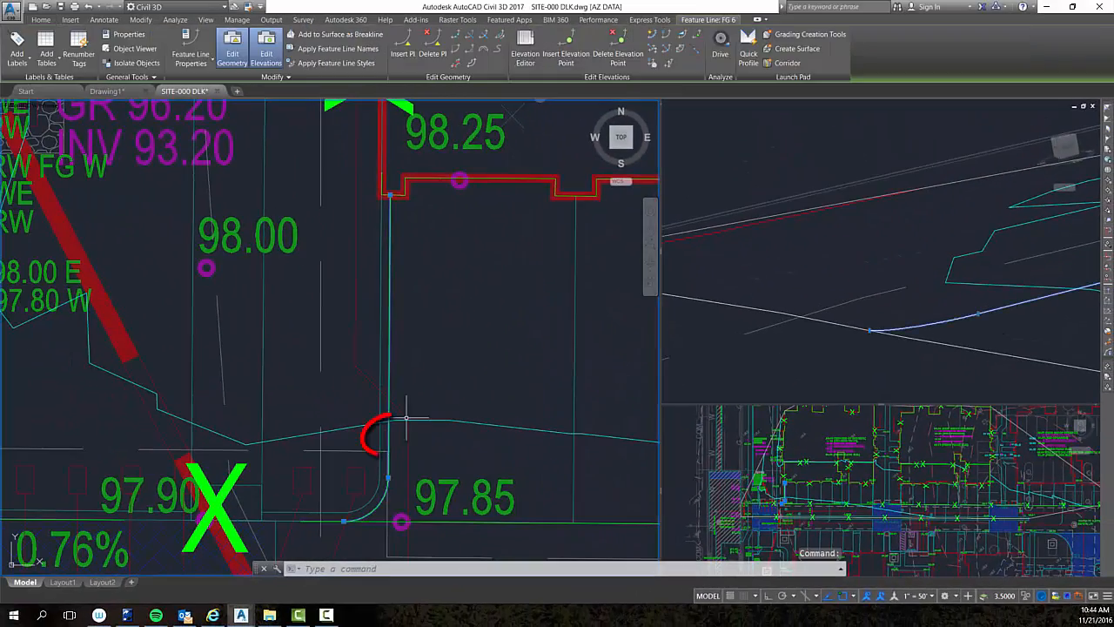
right_click(402, 418)
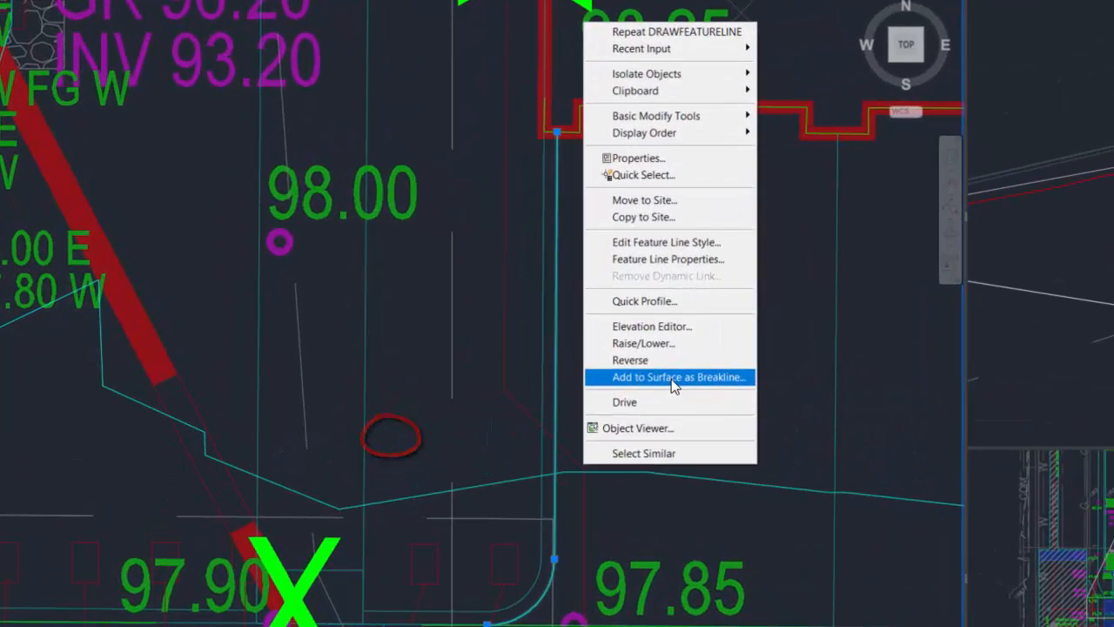
click(483, 358)
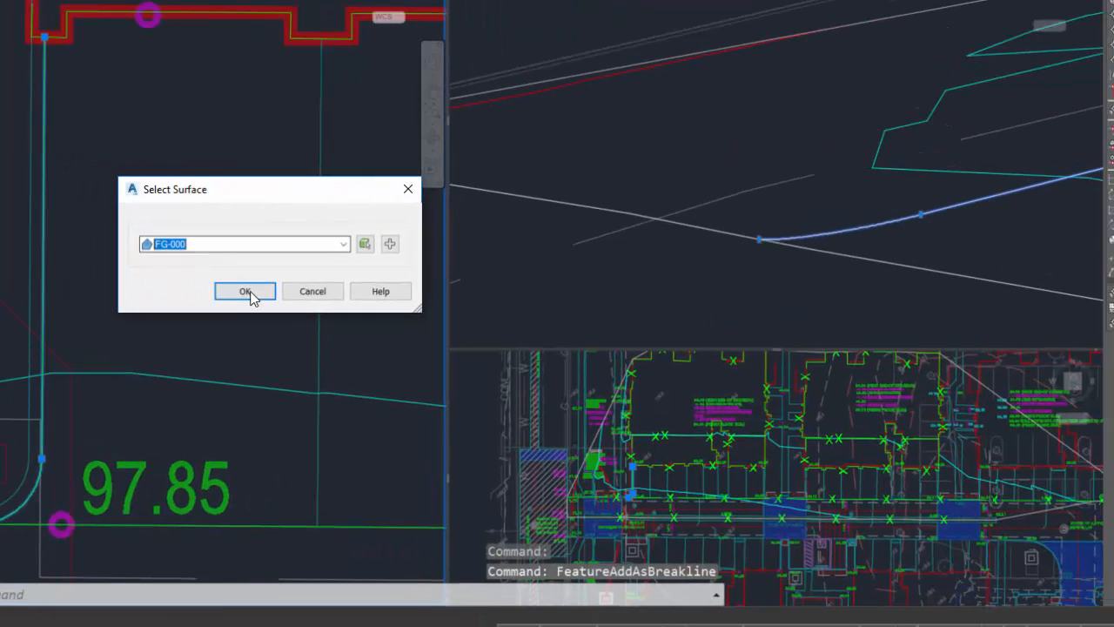
click(433, 326)
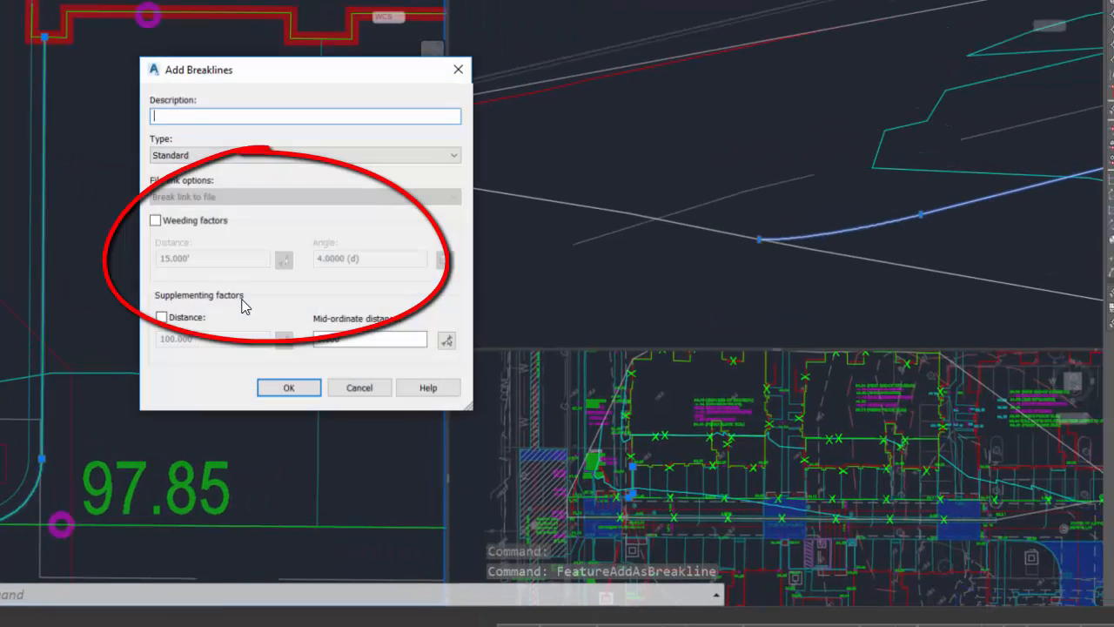
Add the feature line as a standard breakline described BKL, with a 5' supplementing distance and 0.15' mid-ordinate distance.
click(206, 117)
text(BKL)
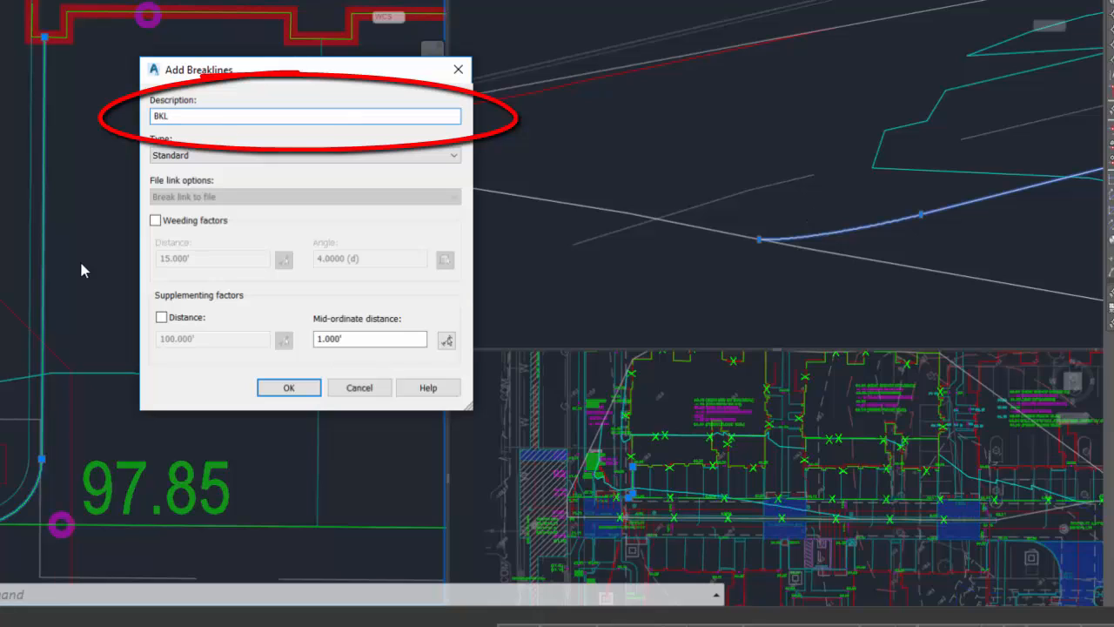
click(161, 318)
drag(228, 339, 9, 351)
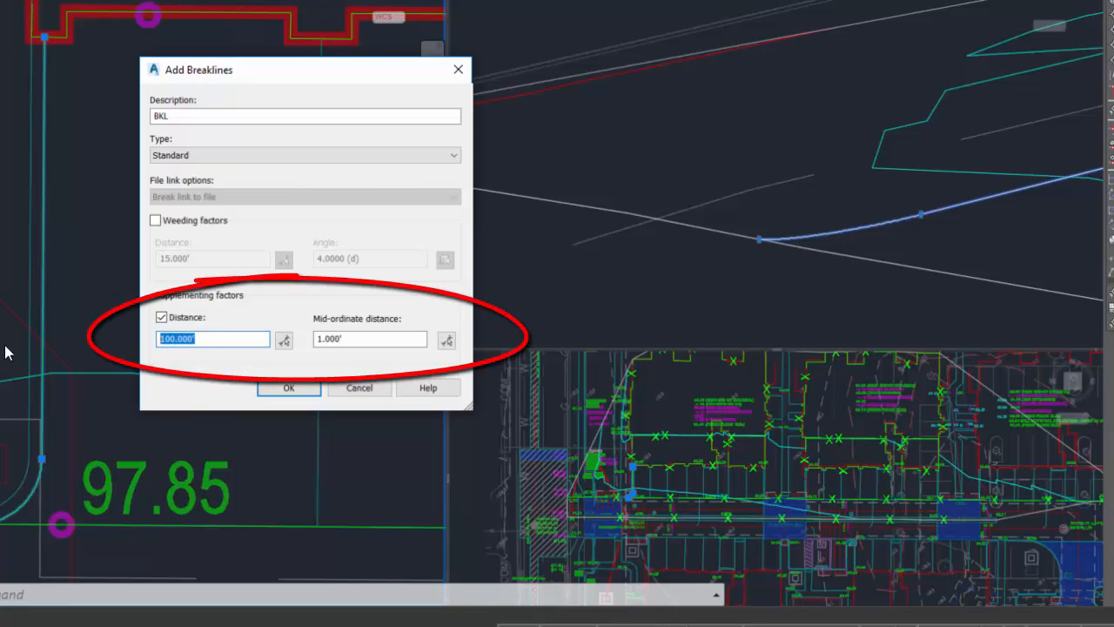
text(5)
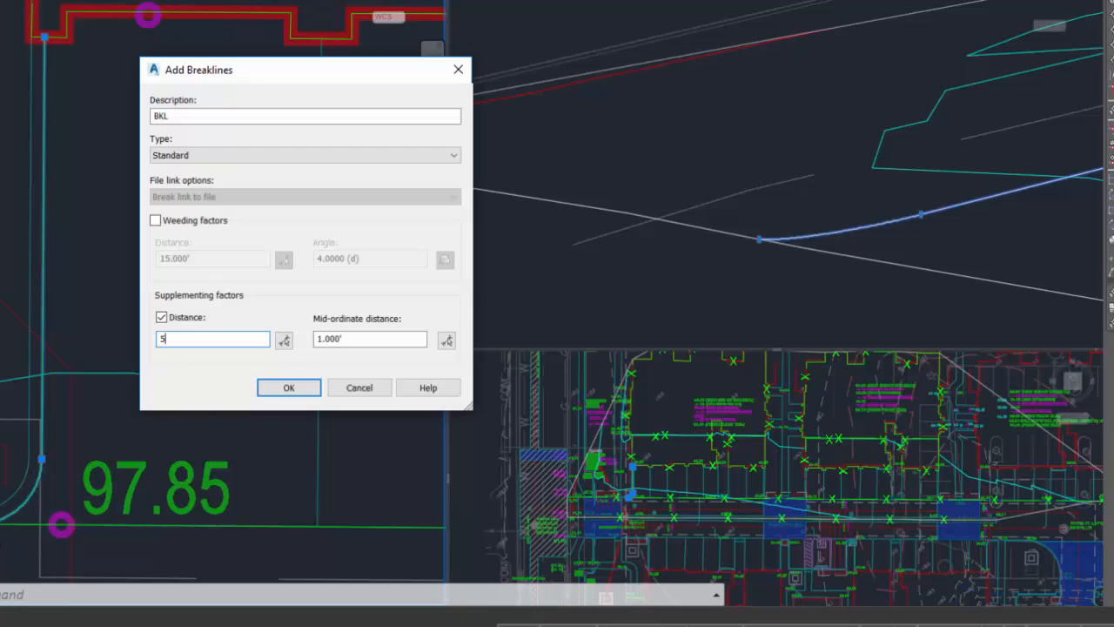
key(Tab)
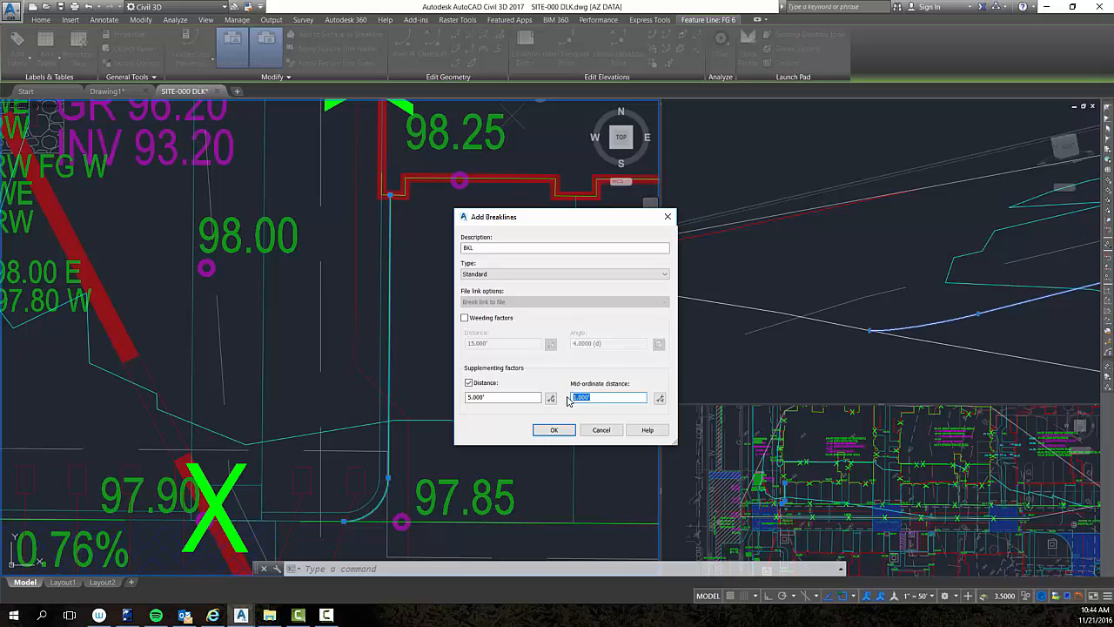
text(.15)
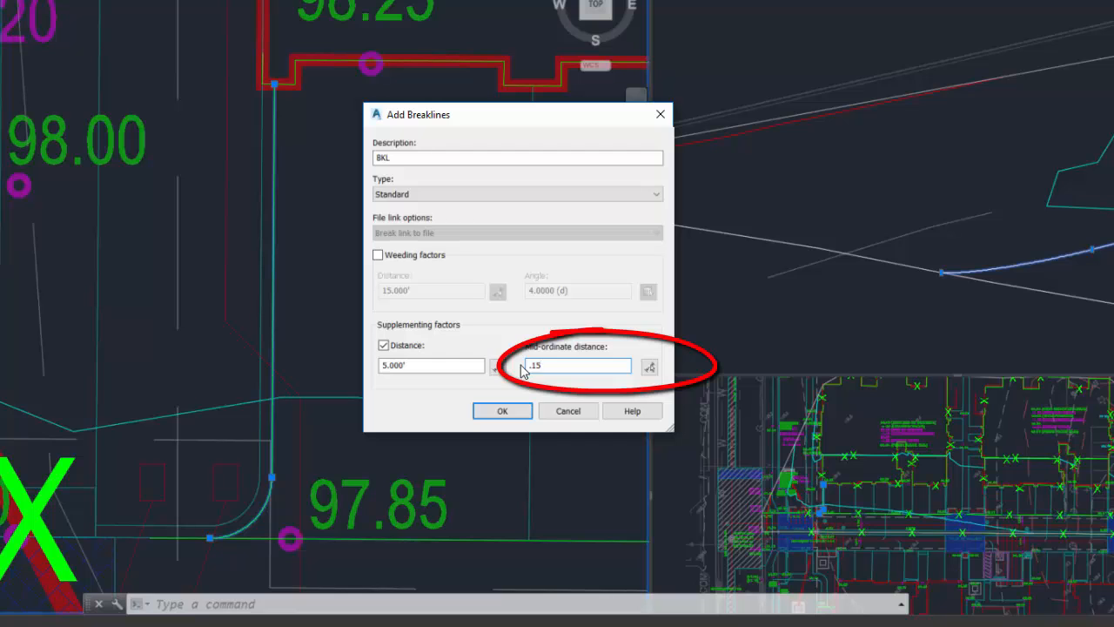
key(Return)
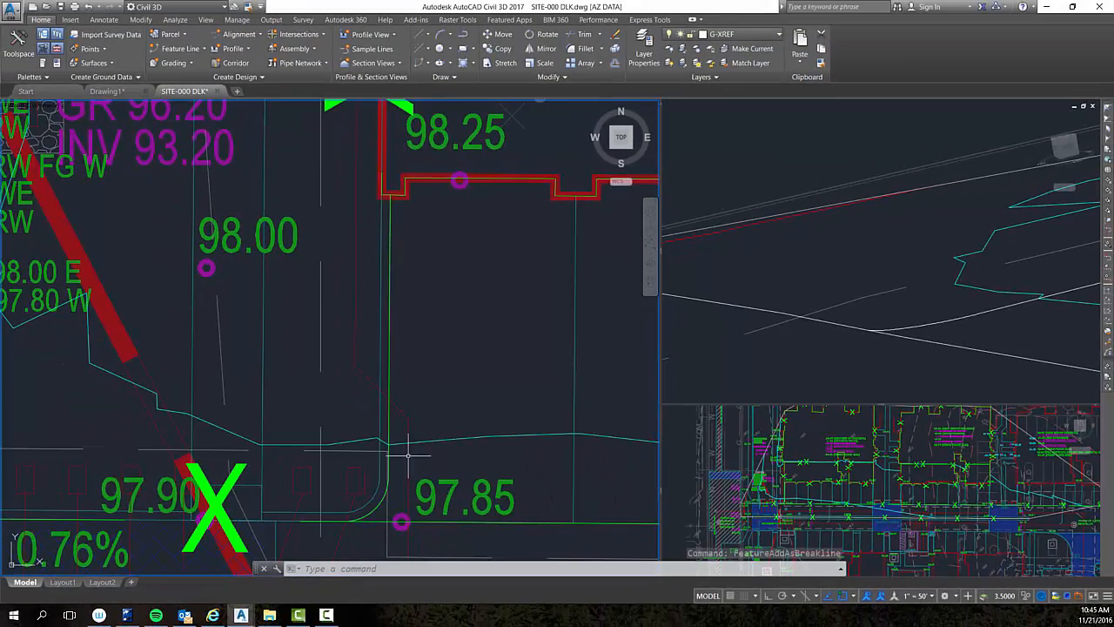
Inspect the contours around the new breakline in the plan and 3D views, and open the Grading Creation Tools.
scroll(396, 439, down, 2)
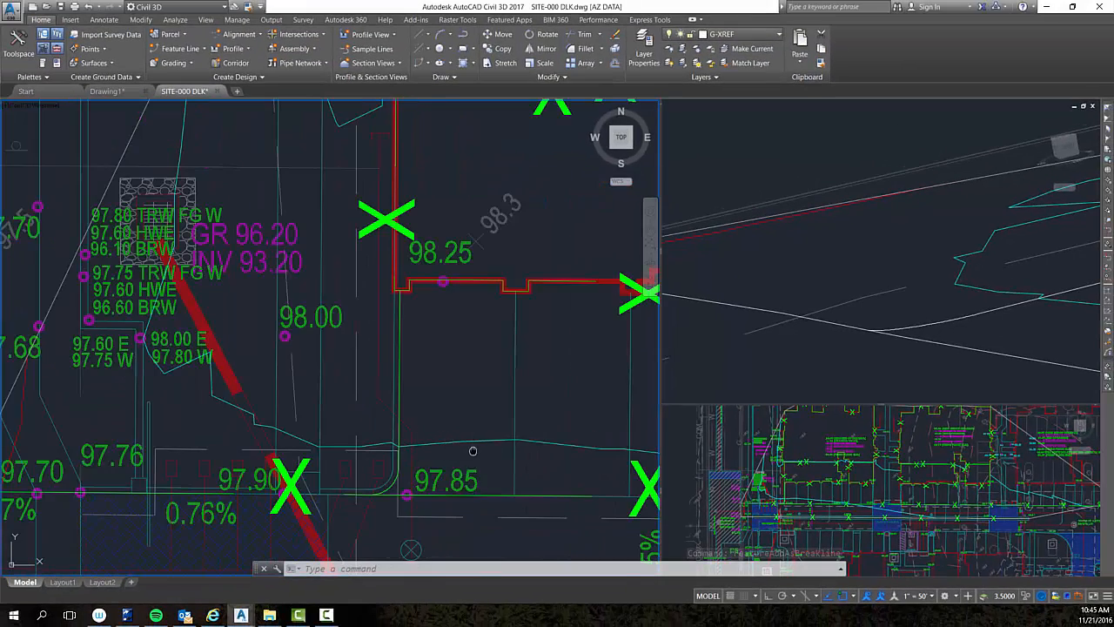
middle_drag(472, 451, 419, 416)
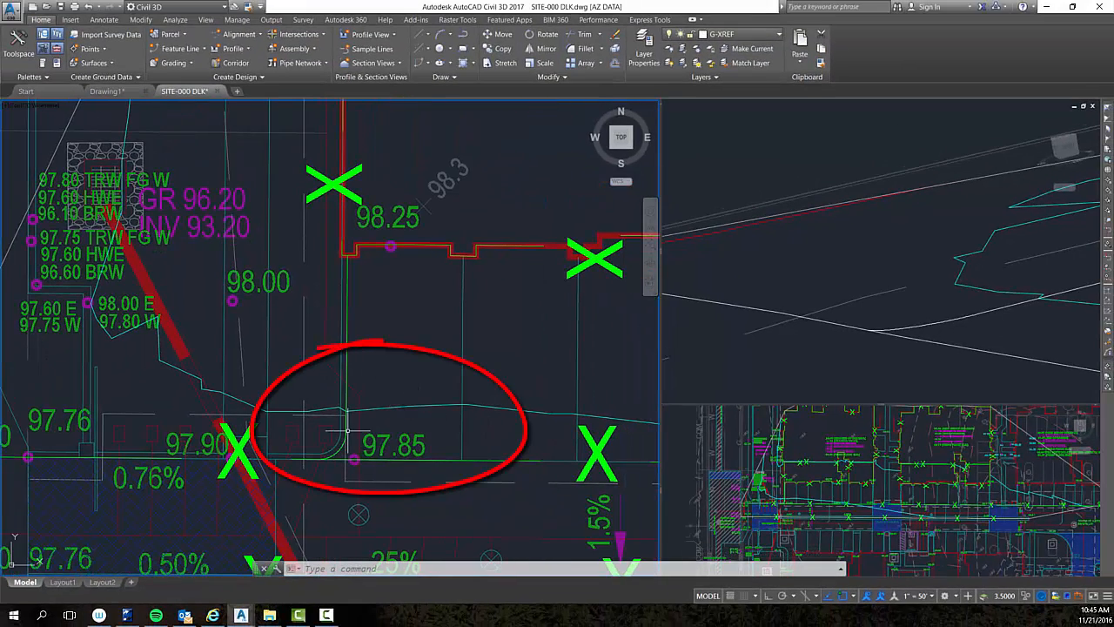
click(1001, 339)
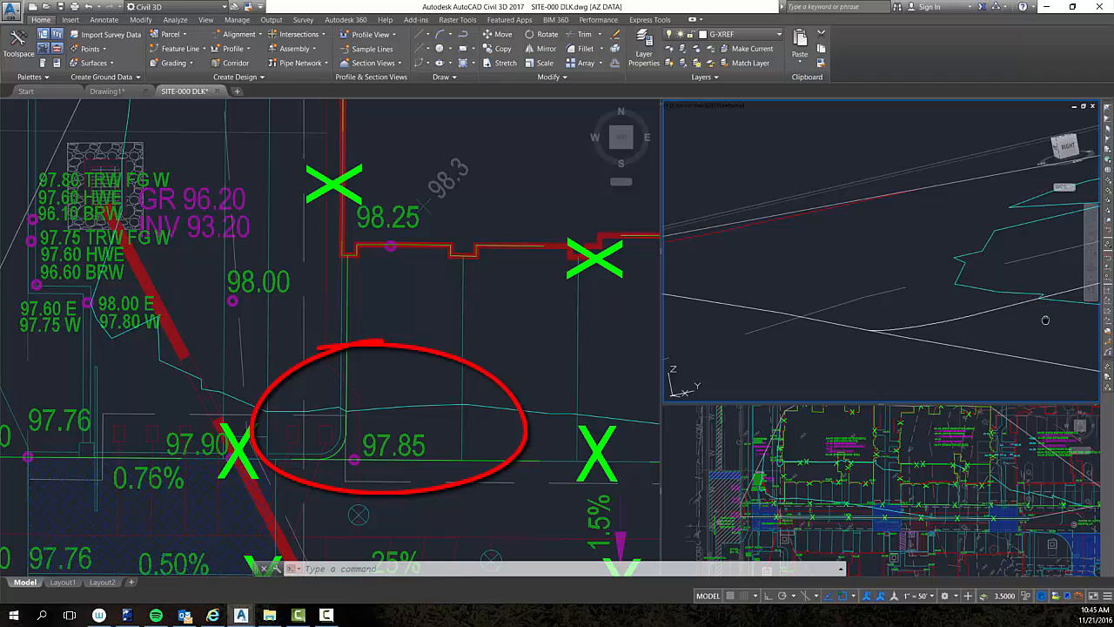
middle_drag(1045, 320, 901, 313)
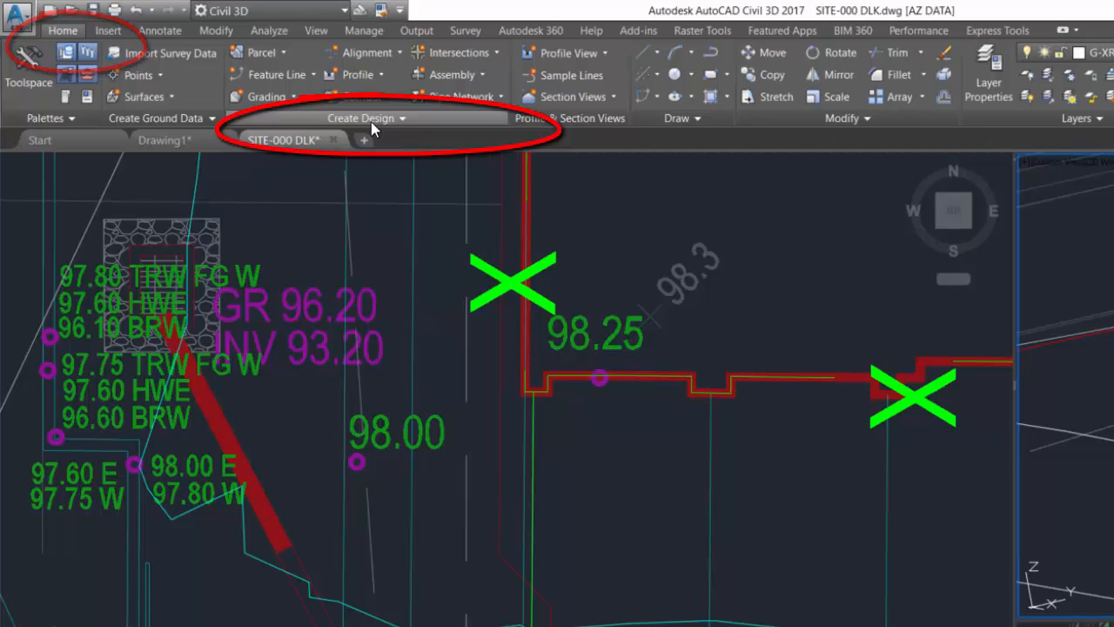
click(289, 94)
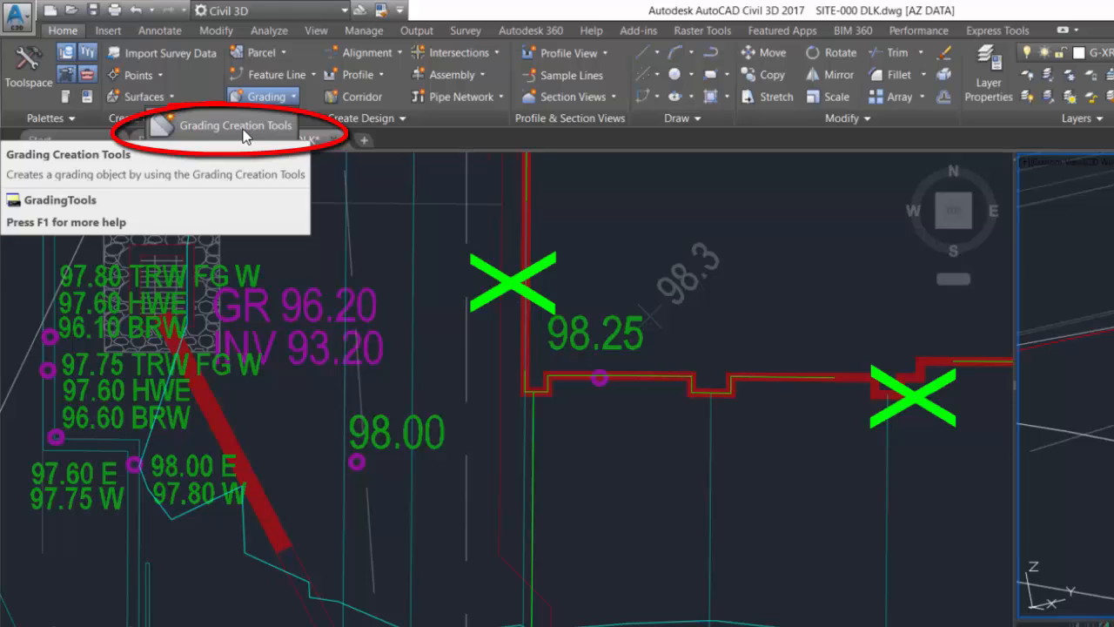
click(243, 129)
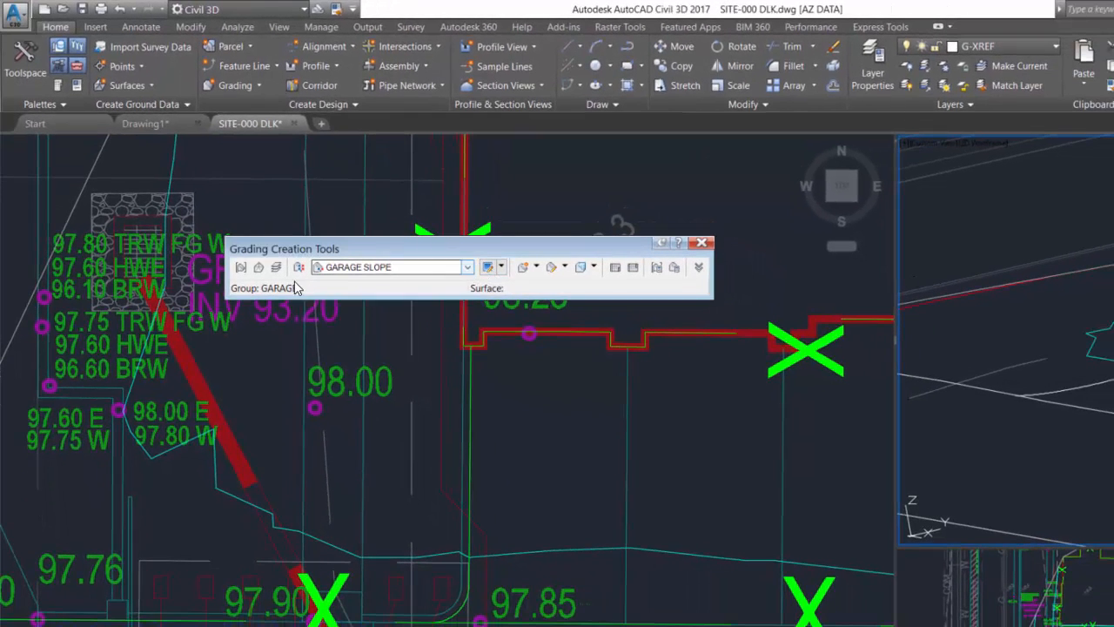
Begin setting the grading group and choose FG SITE as its site.
click(241, 267)
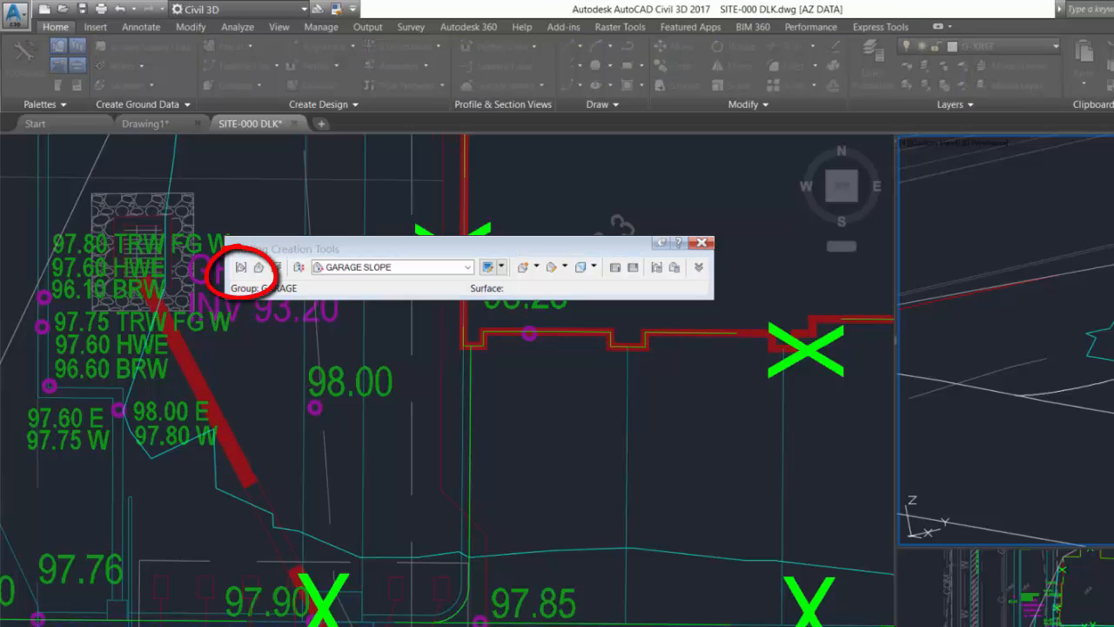
mouse_move(296, 145)
mouse_down()
mouse_move(485, 205)
mouse_move(558, 323)
mouse_up()
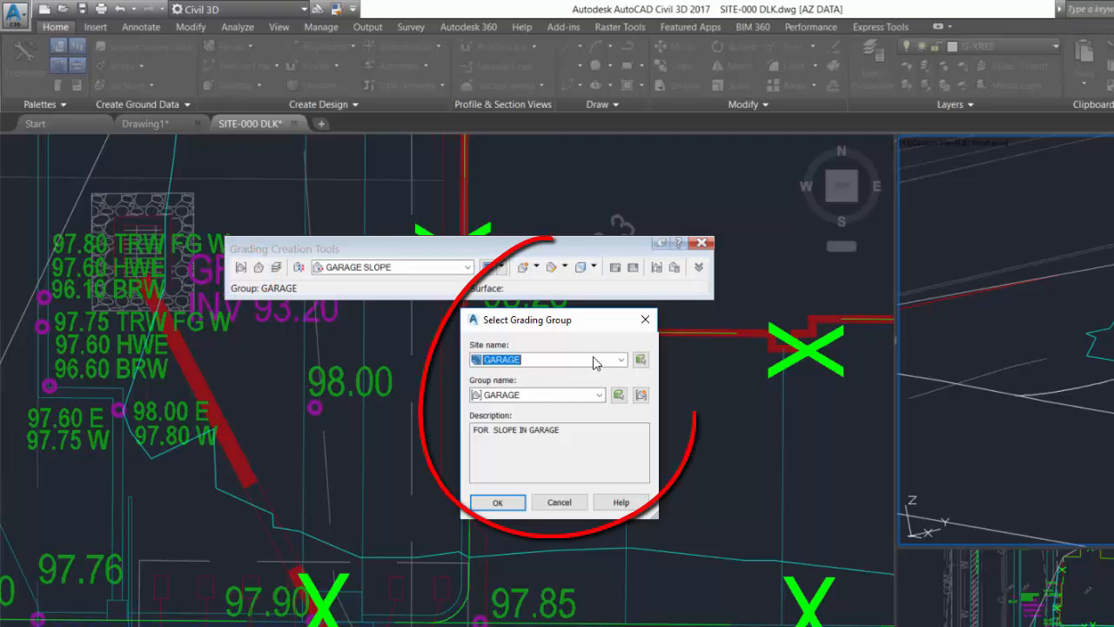
click(620, 359)
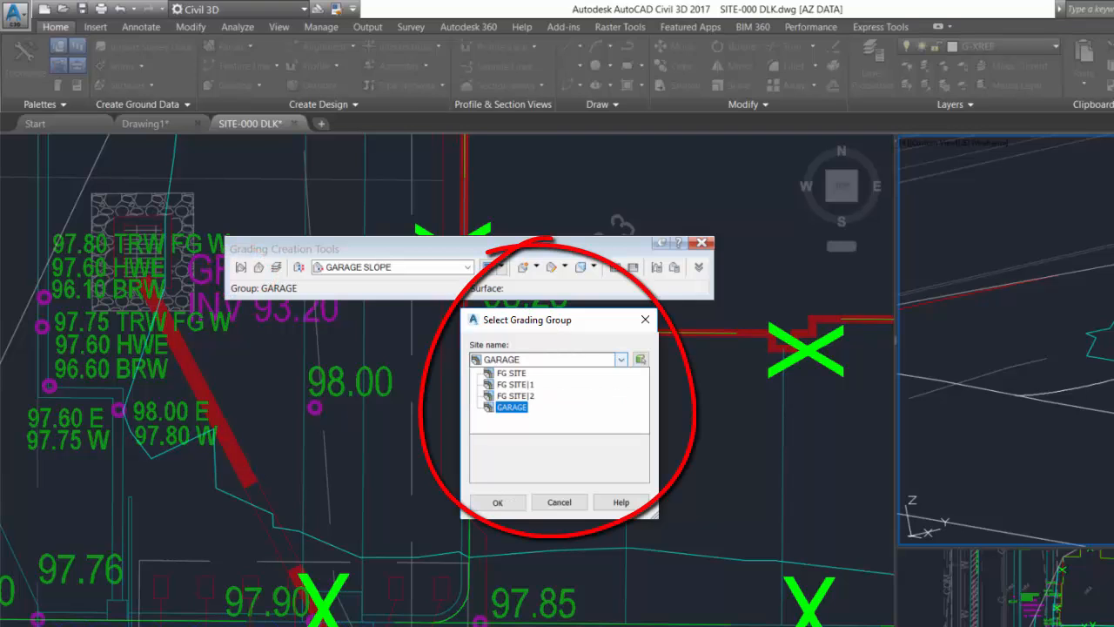
click(520, 375)
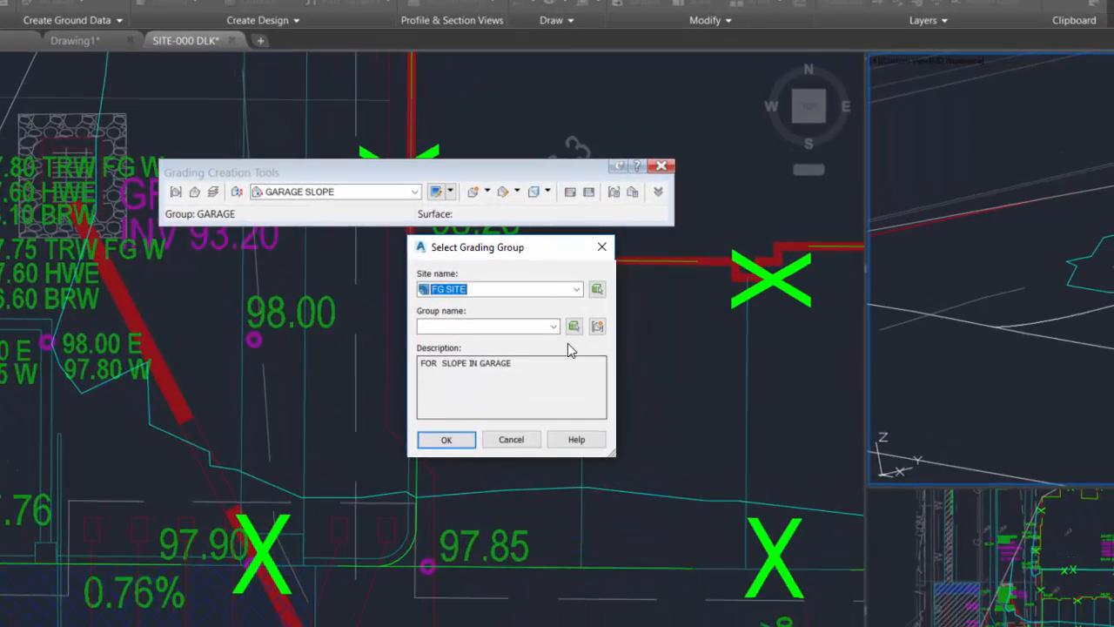
Create a grading group named FG SITE DESIGN without automatic surface creation and make it the current group.
click(508, 327)
click(598, 326)
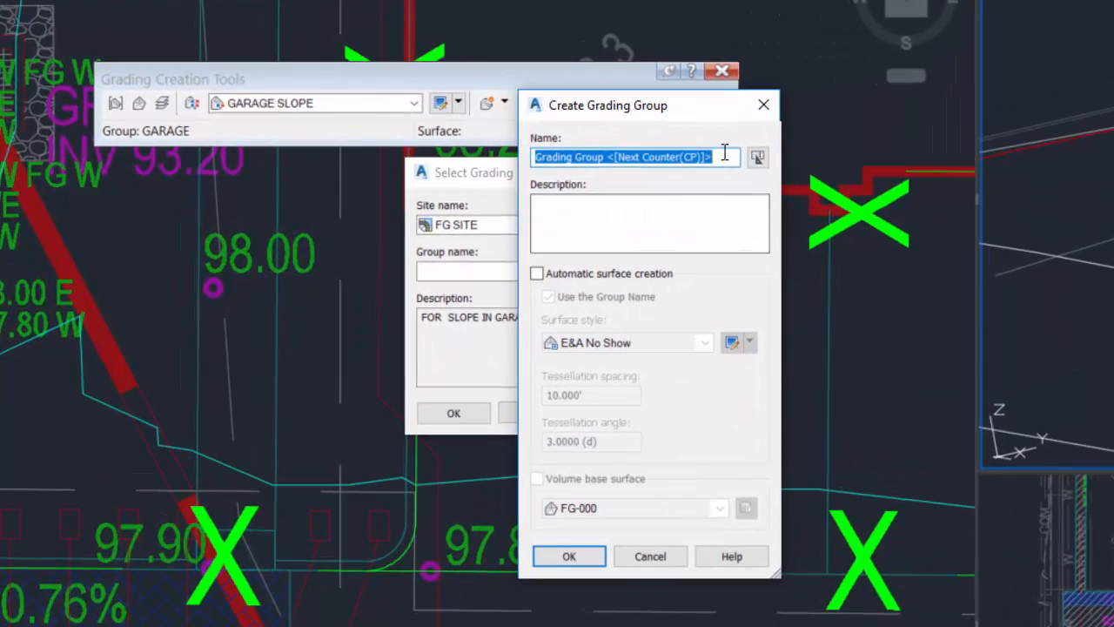
text(FG)
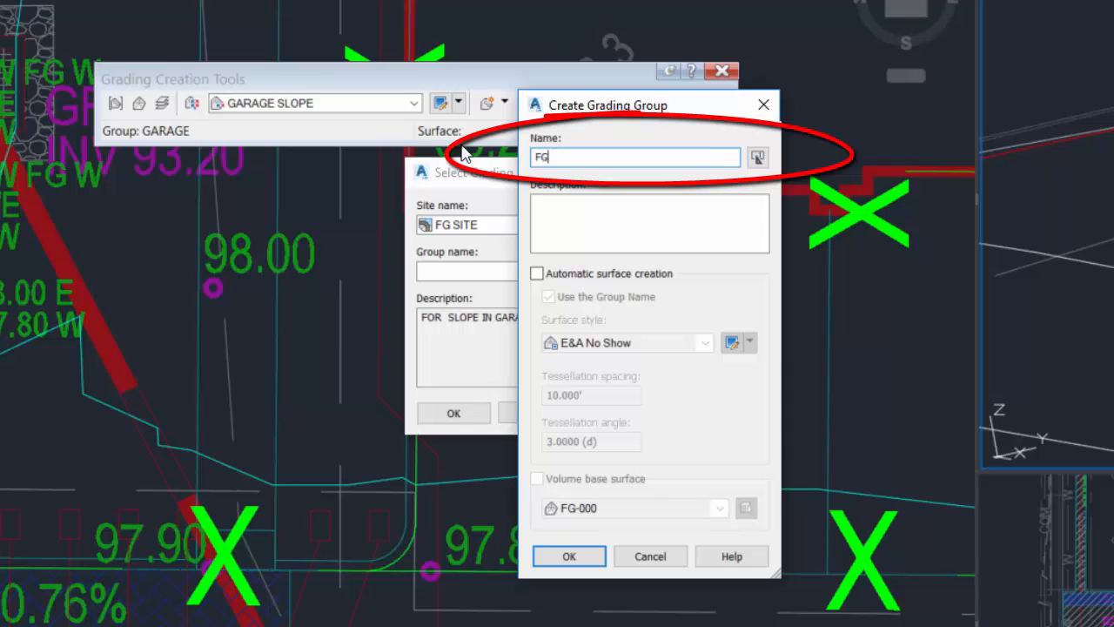
text( SITE)
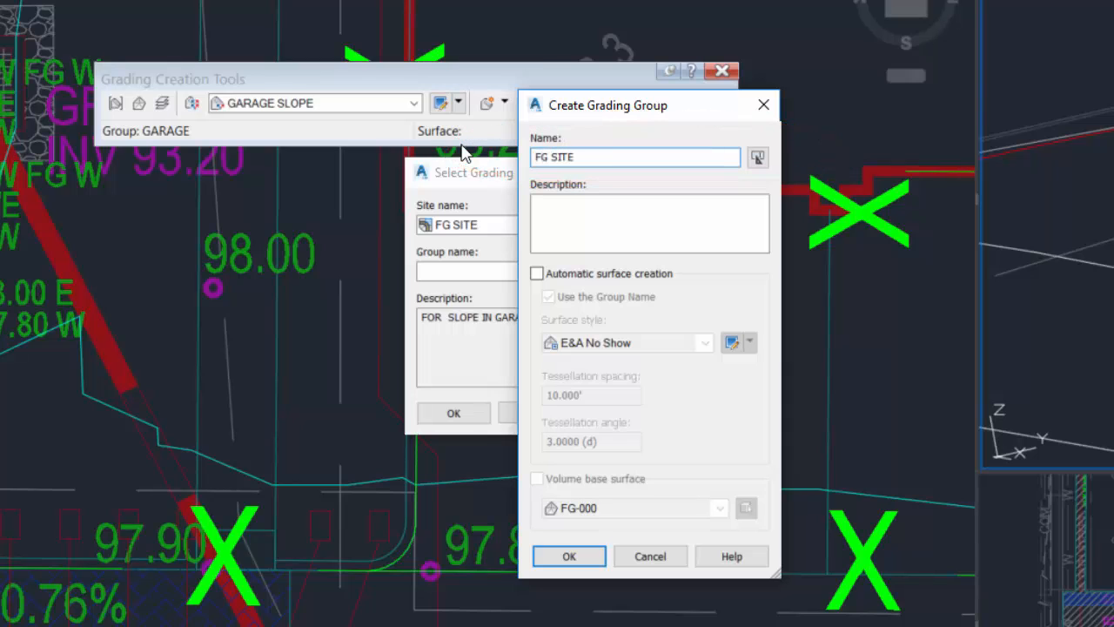
text( DESIGN)
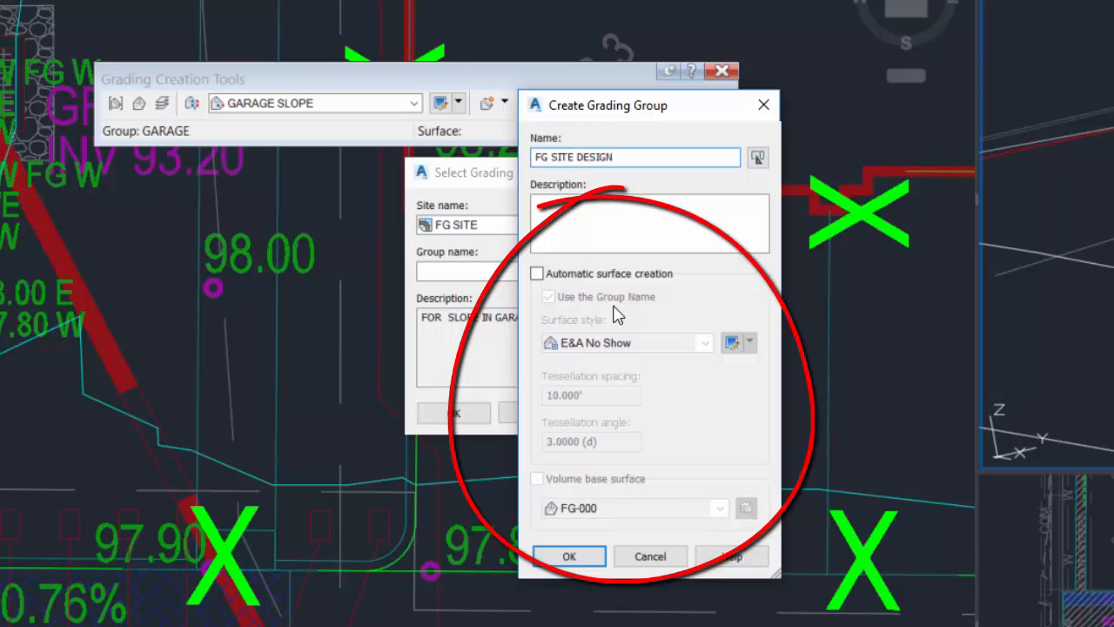
click(569, 555)
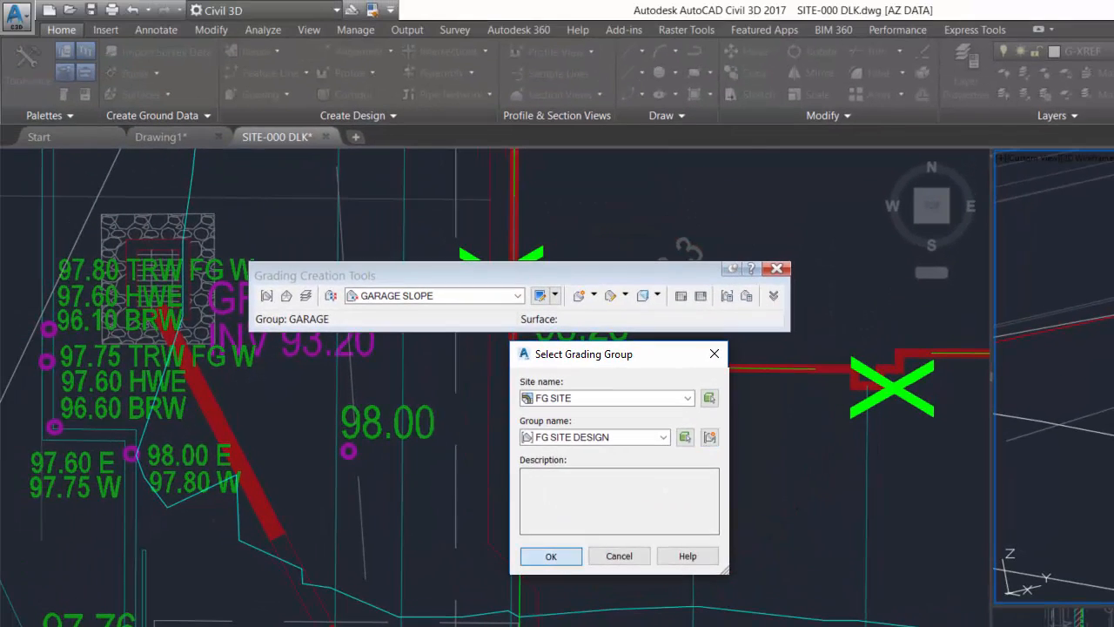
click(543, 552)
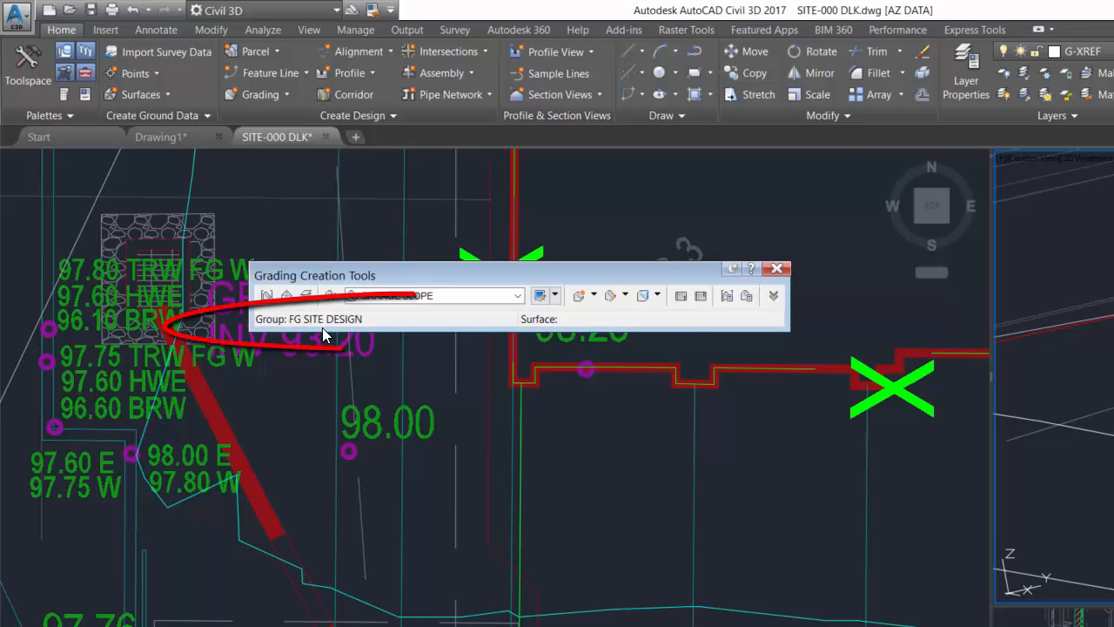
Review the available grading criteria and criteria sets for the grading group.
click(517, 295)
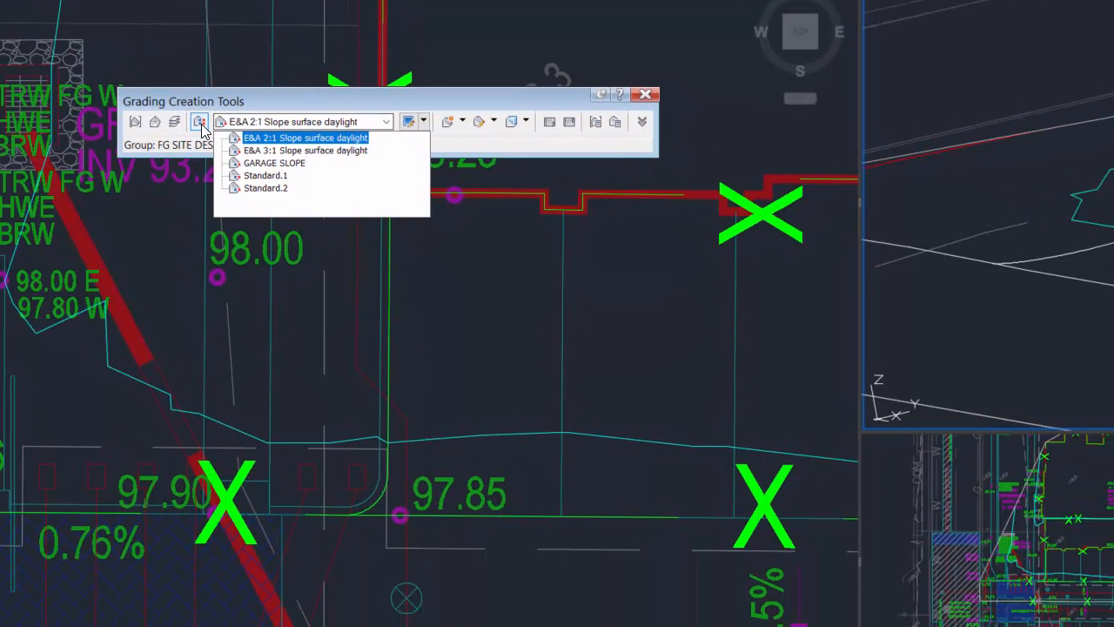
click(201, 123)
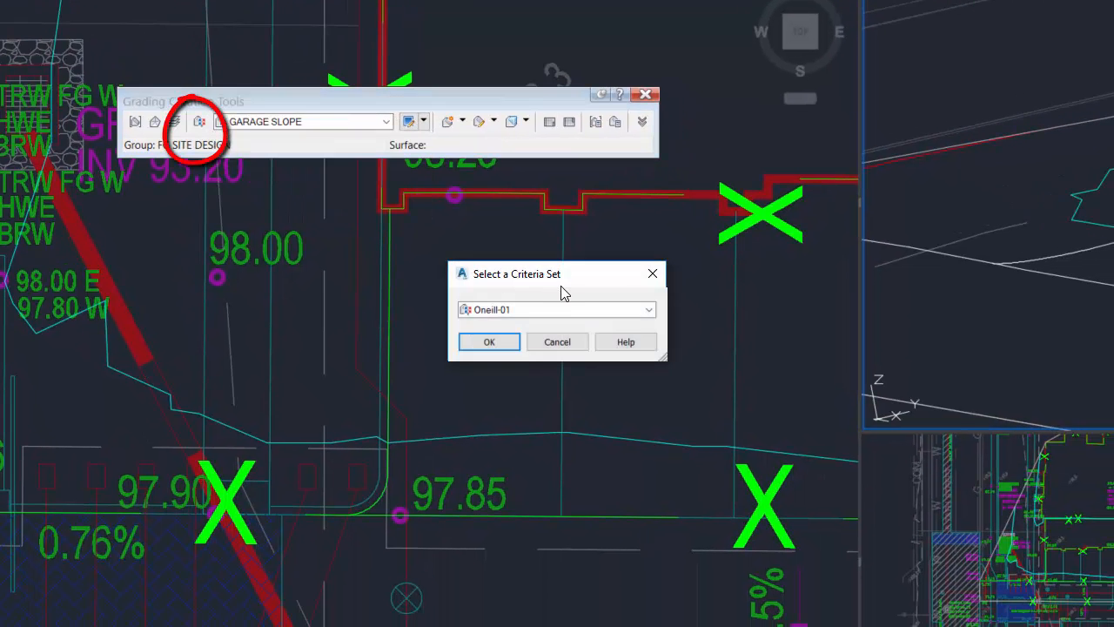
click(648, 310)
click(648, 310)
click(648, 310)
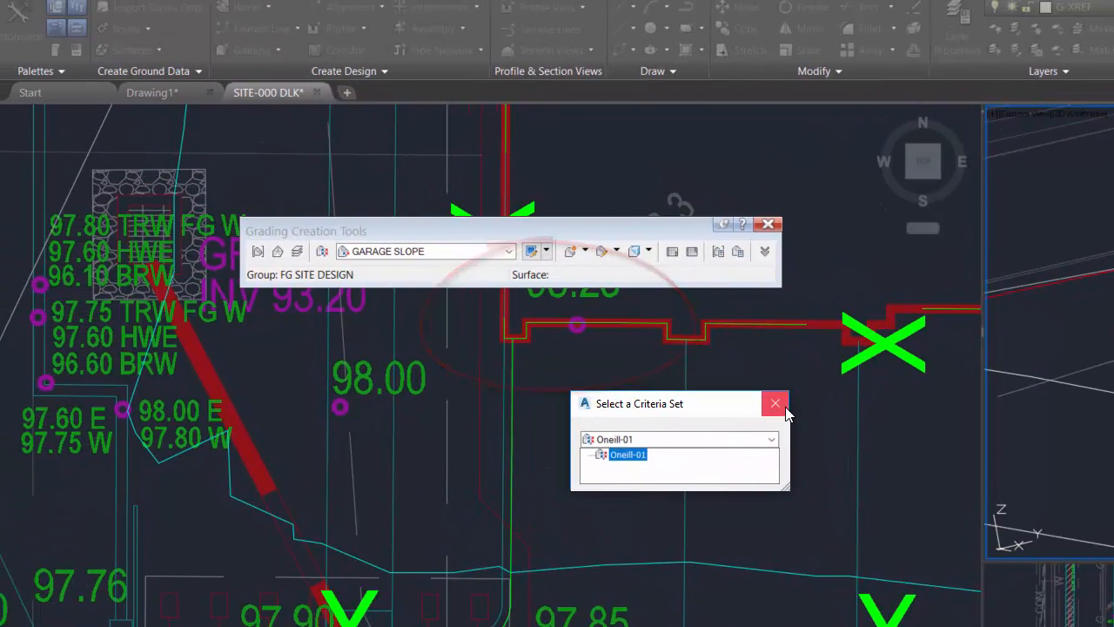
click(653, 273)
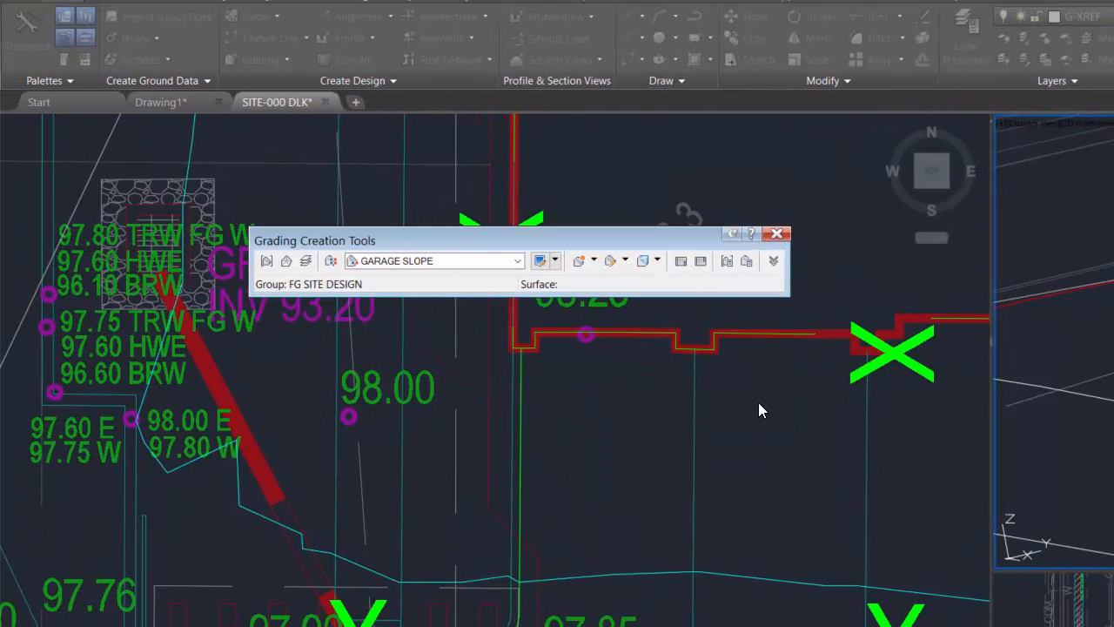
click(515, 261)
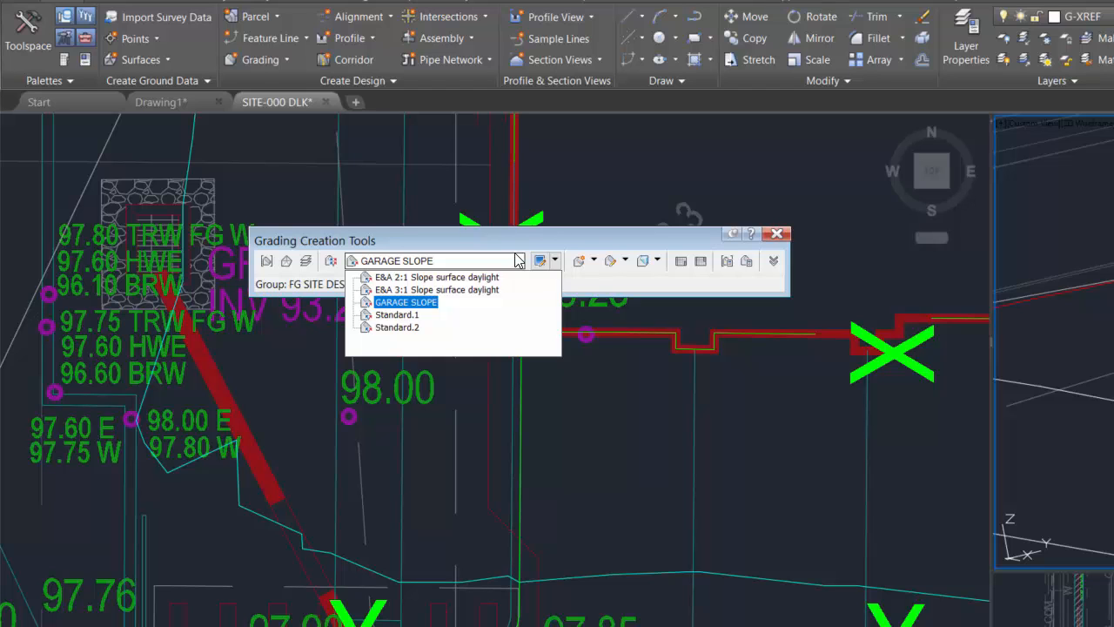
click(515, 261)
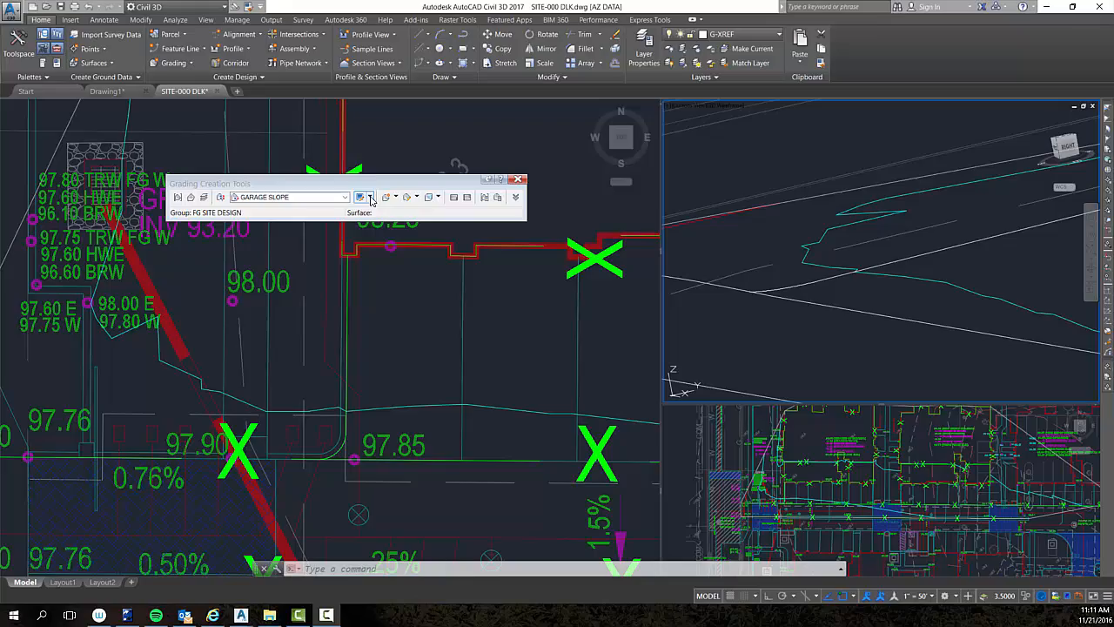
Start new grading criteria, name them CURB GUTTER p5, and open their grading parameters.
click(370, 200)
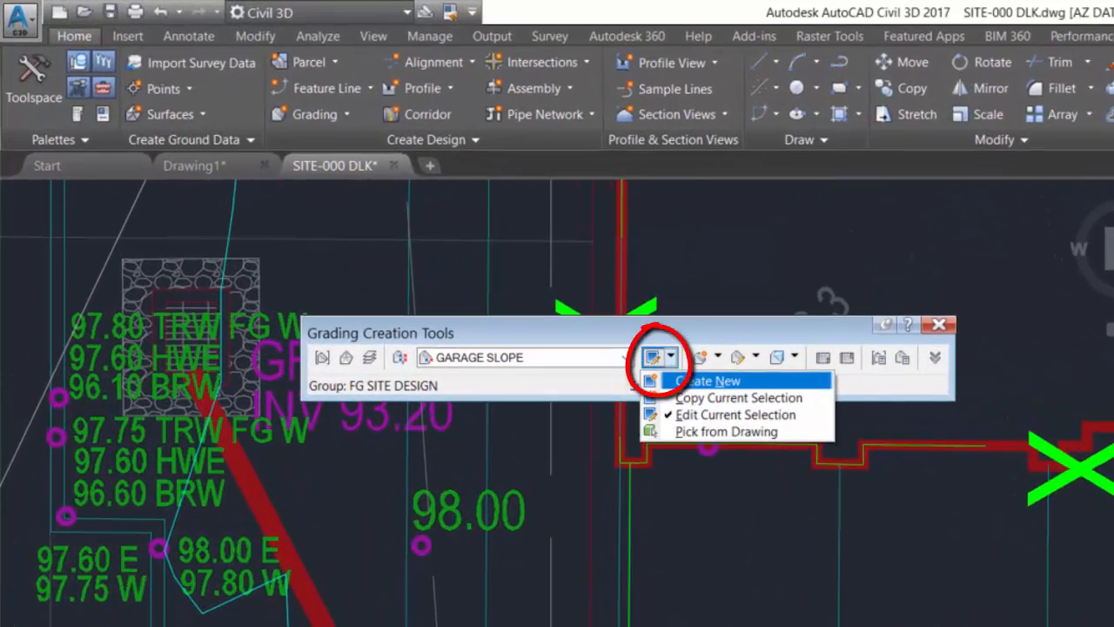
click(725, 382)
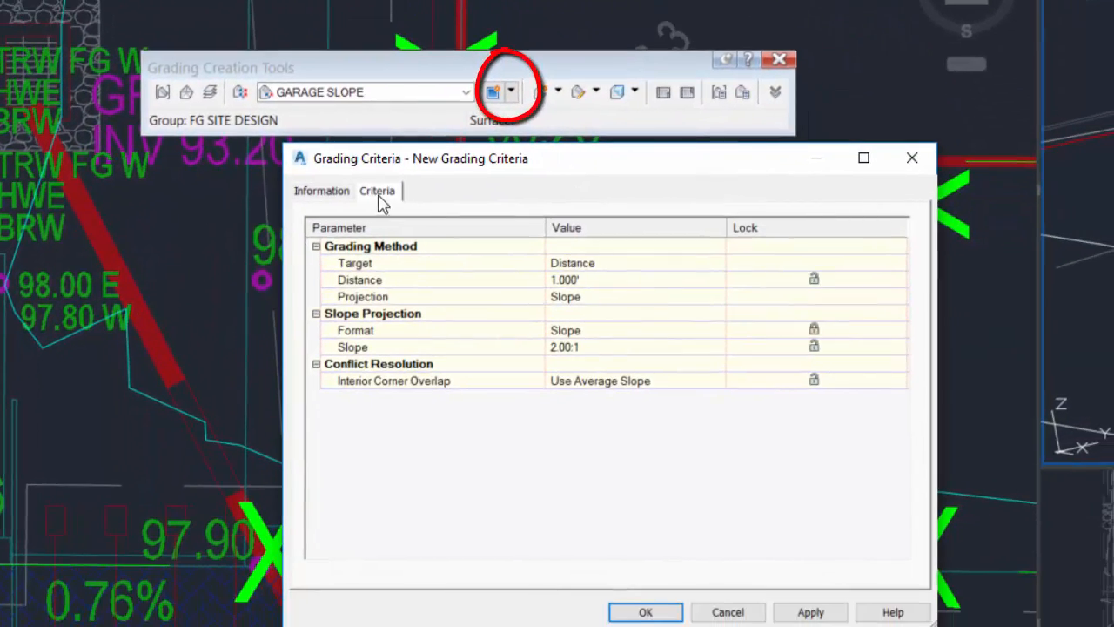
click(346, 202)
key(ctrl+a)
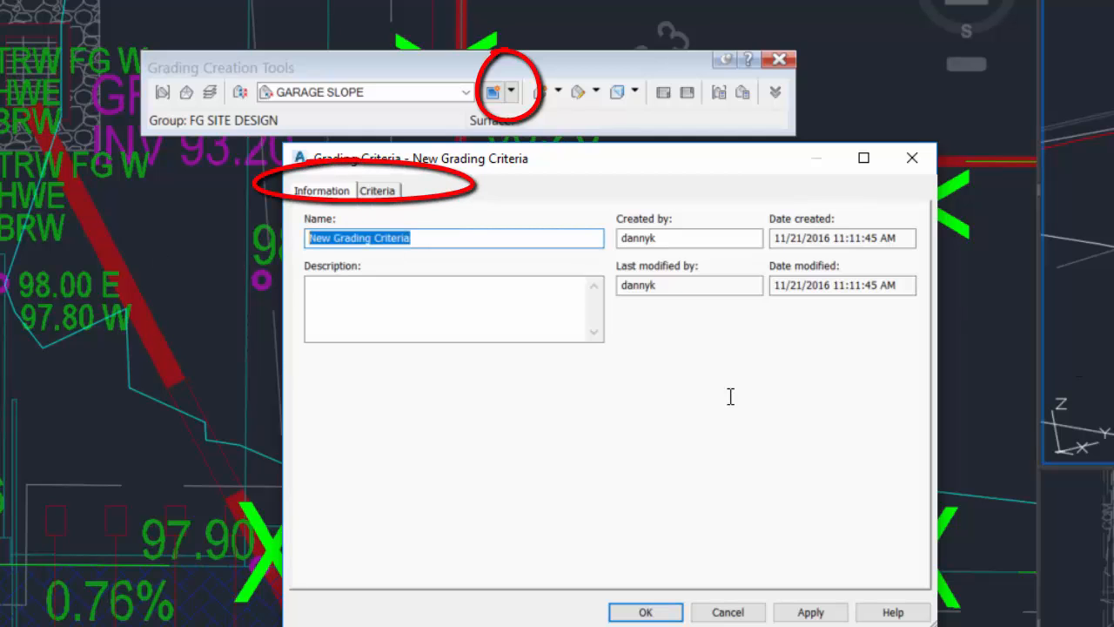
key(BackSpace)
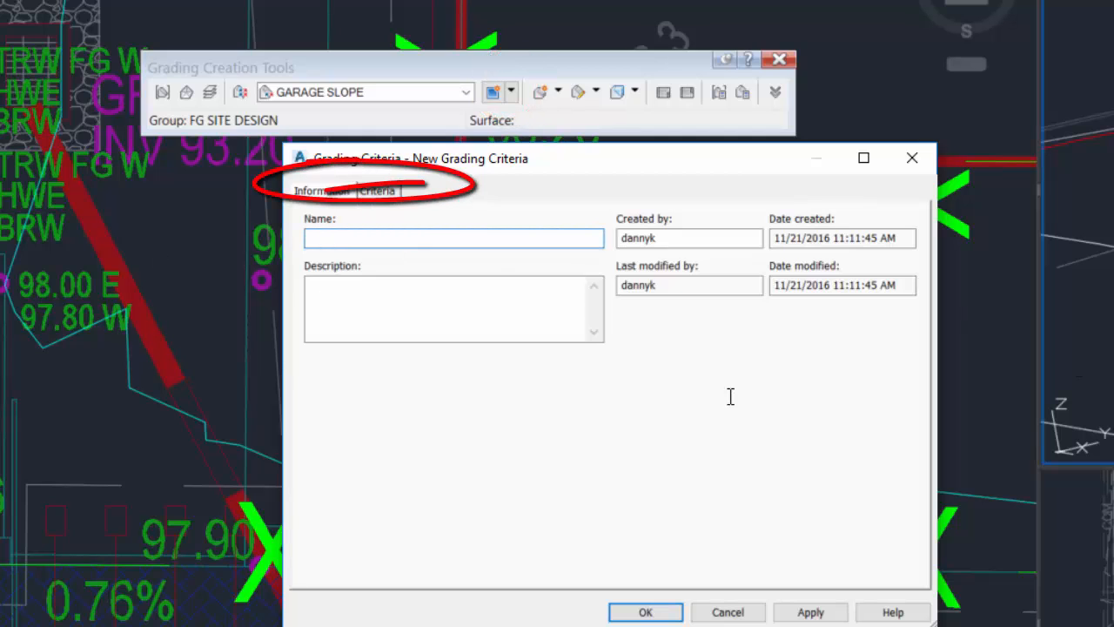
text(GURB)
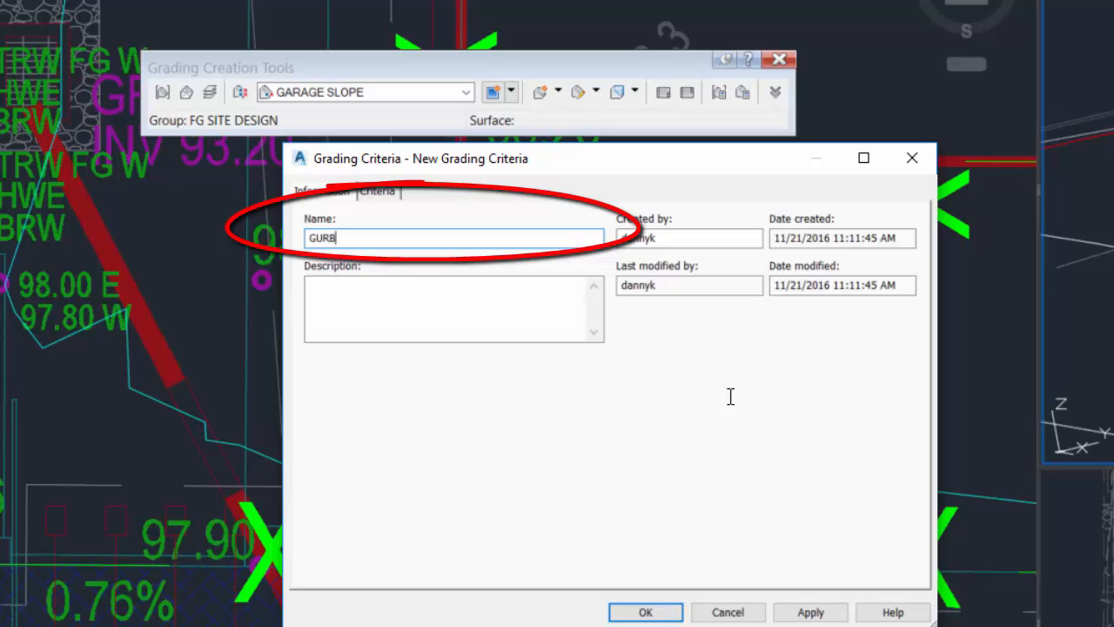
key(BackSpace)
key(BackSpace)
text(TTER p5)
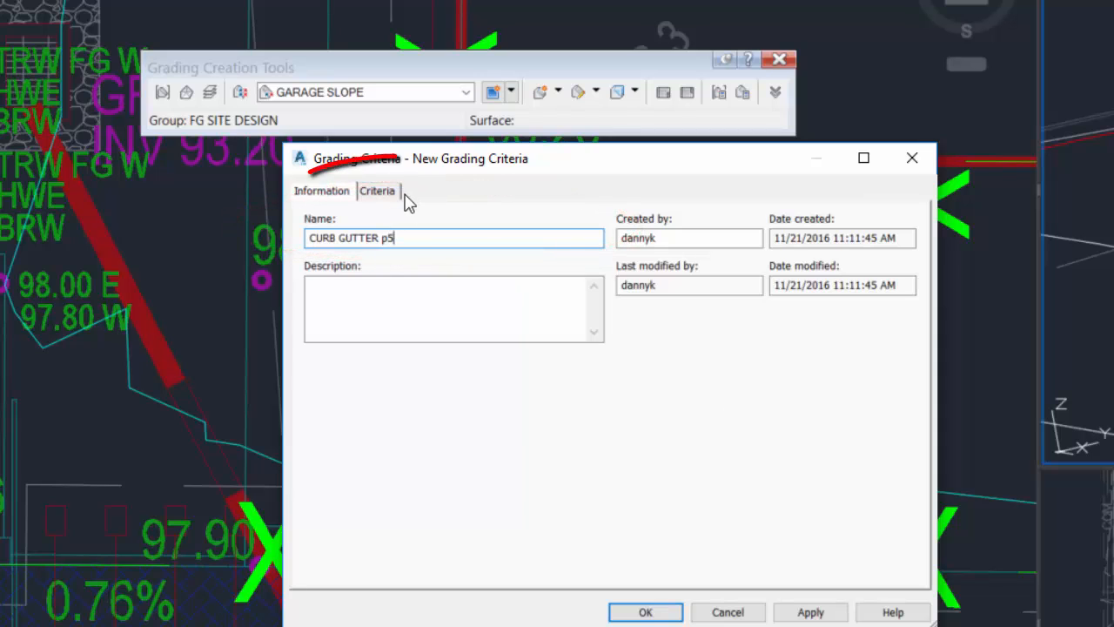
click(377, 191)
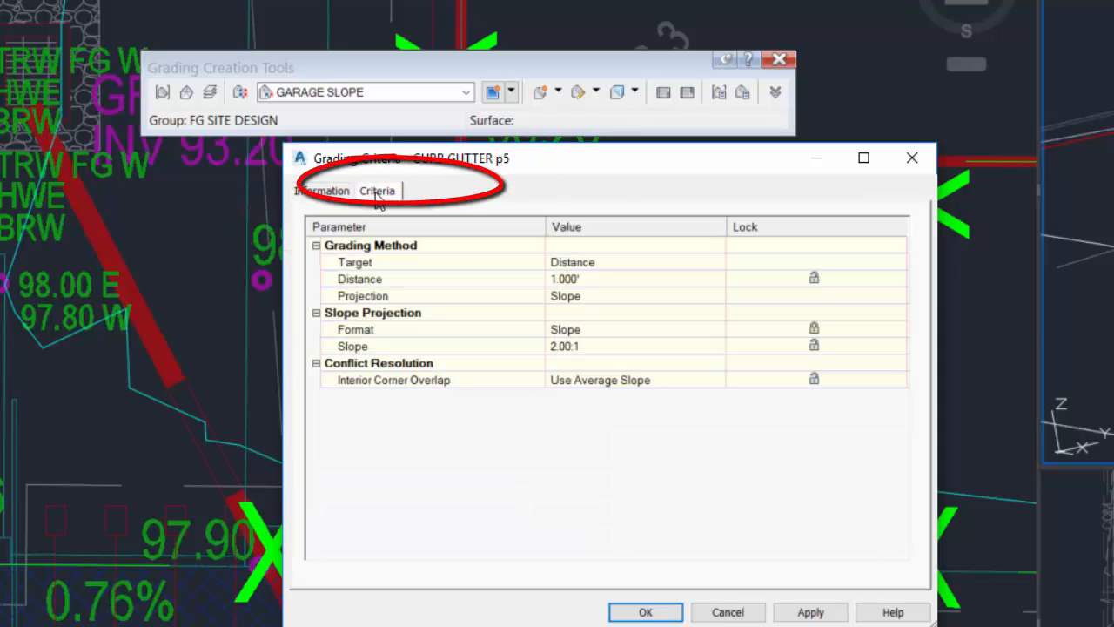
Set the CURB GUTTER p5 grading target to Relative Elevation with a value of 0.5 feet.
click(690, 264)
click(721, 263)
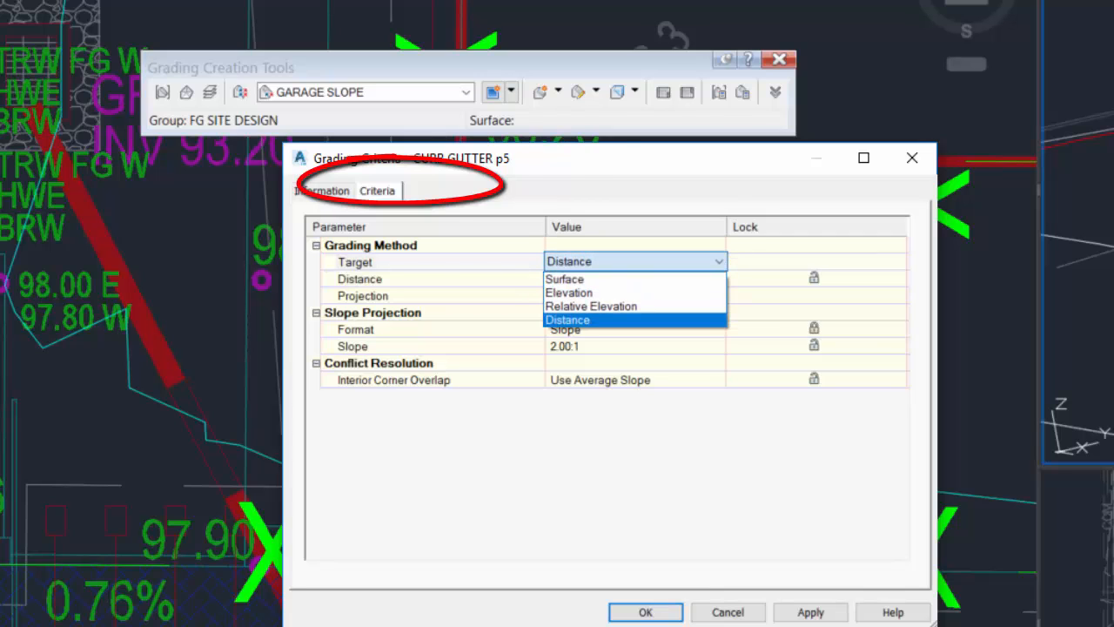
click(631, 307)
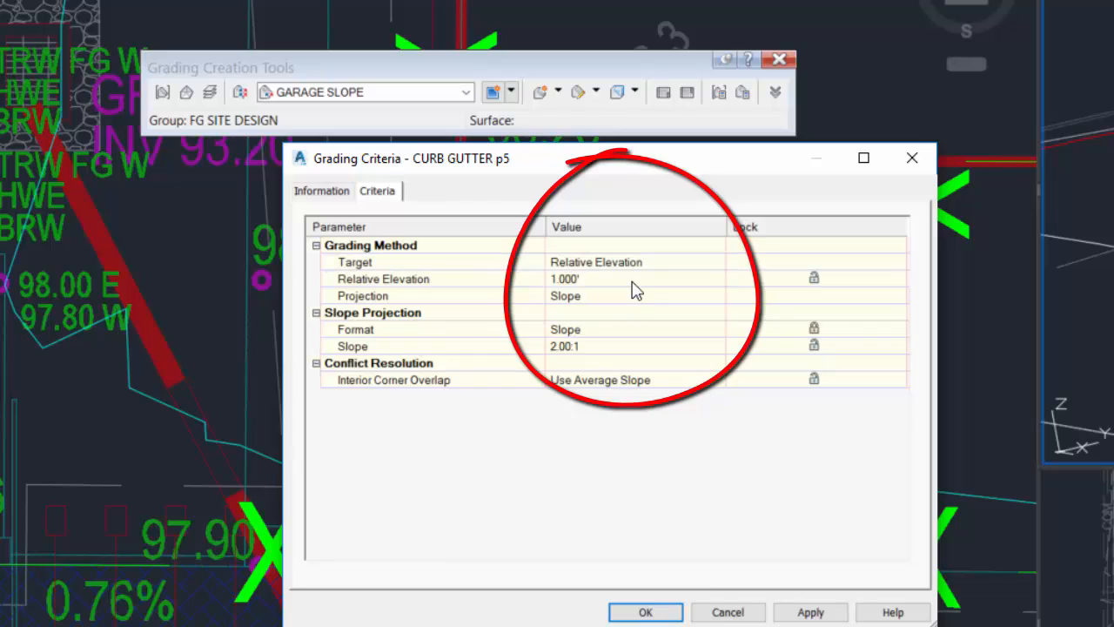
click(633, 281)
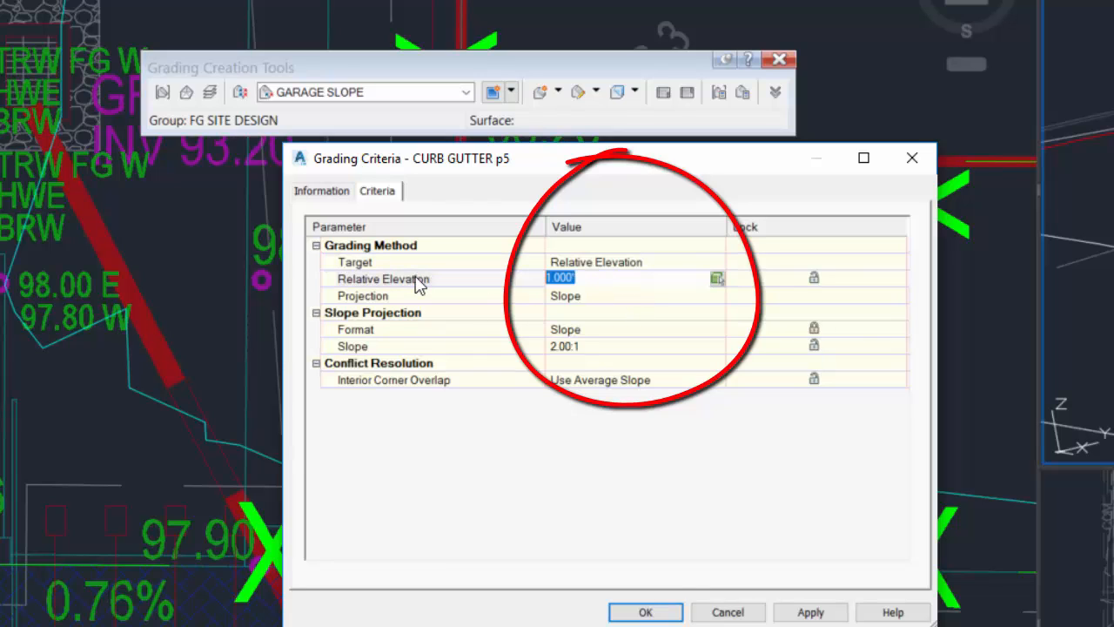
text(5)
Set the projection to Distance with a value of 0.5 feet and accept the grading criteria.
click(621, 297)
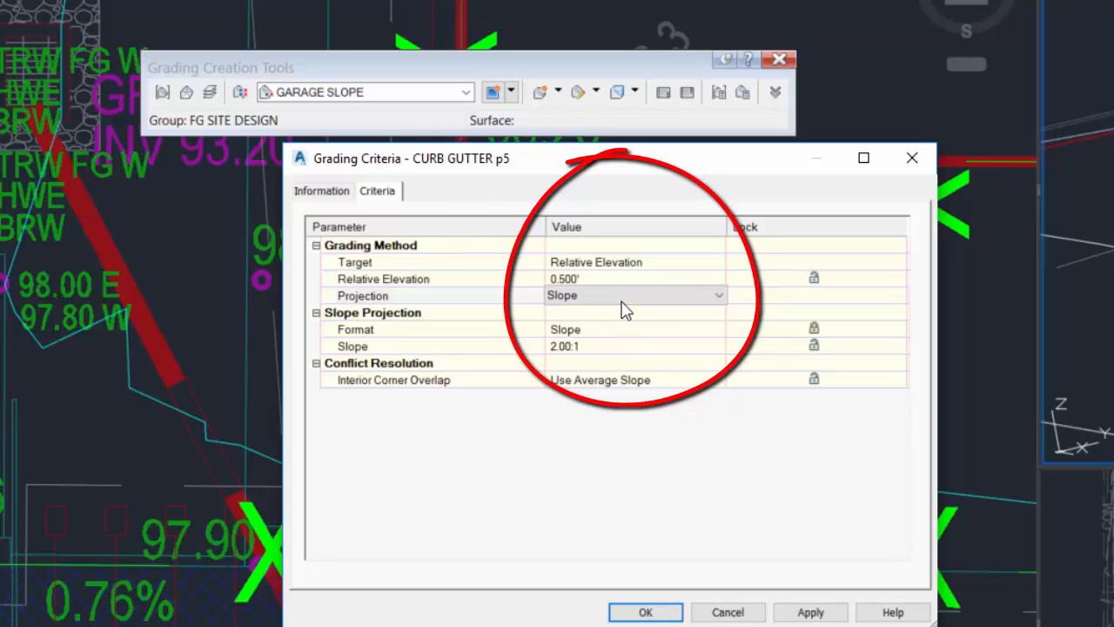
click(719, 296)
click(597, 327)
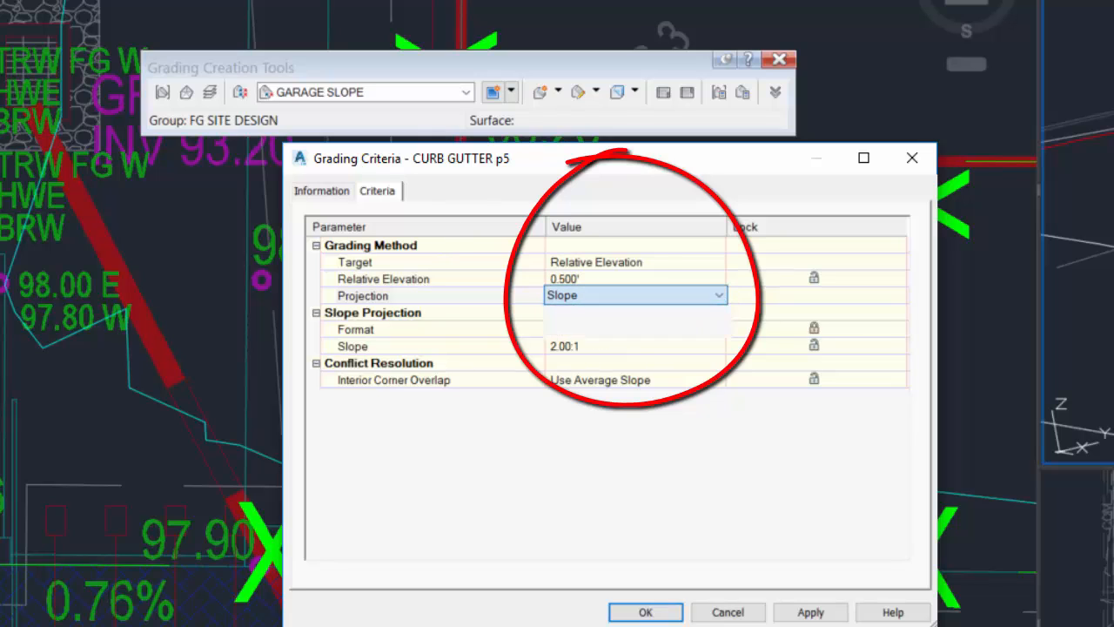
click(595, 329)
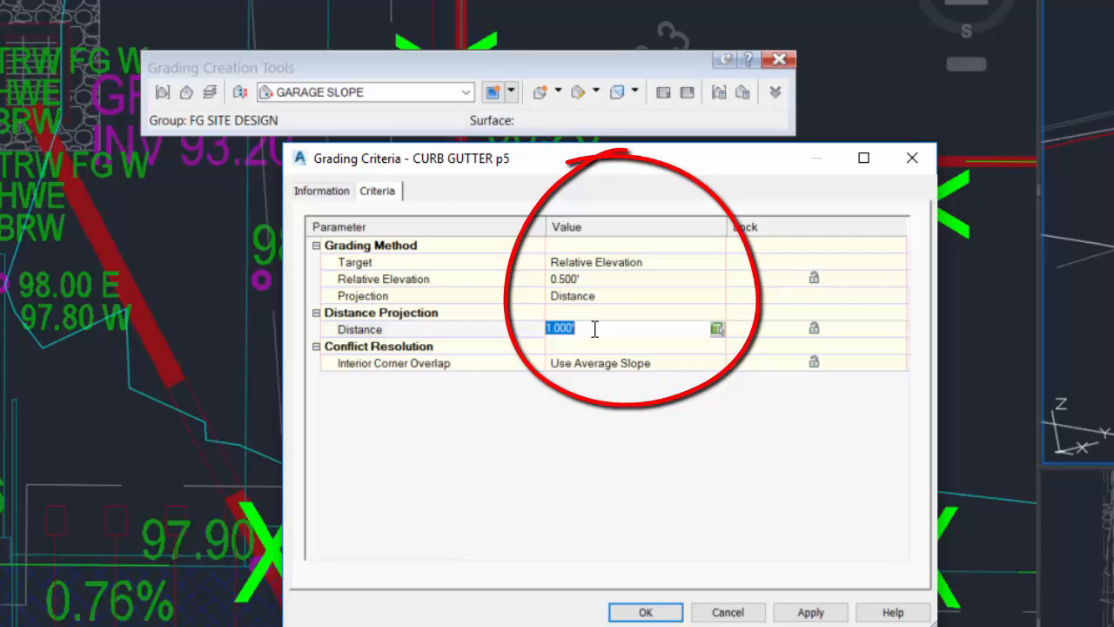
text(5)
key(Return)
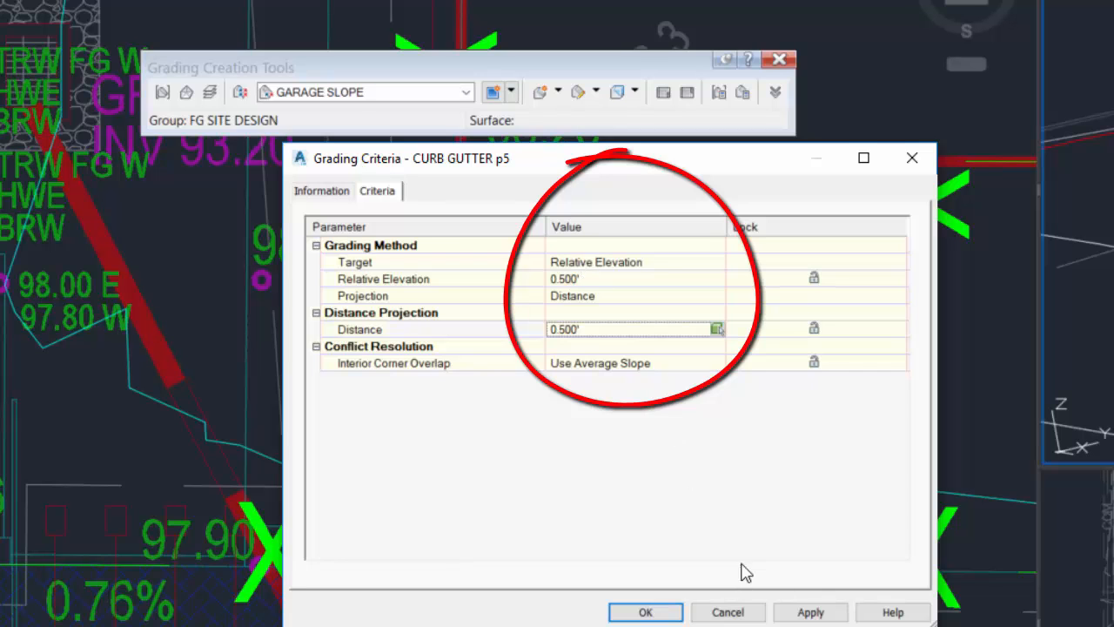
click(669, 612)
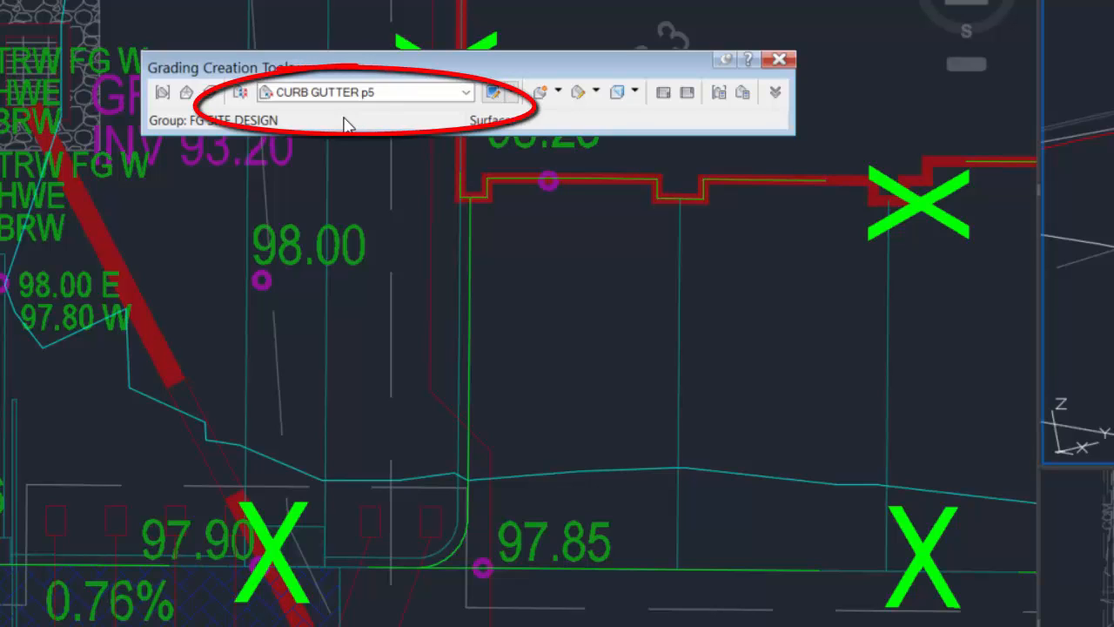
Start a grading from the curb feature line west of the driveway, grading its west side and declining to apply it to the entire length.
click(539, 94)
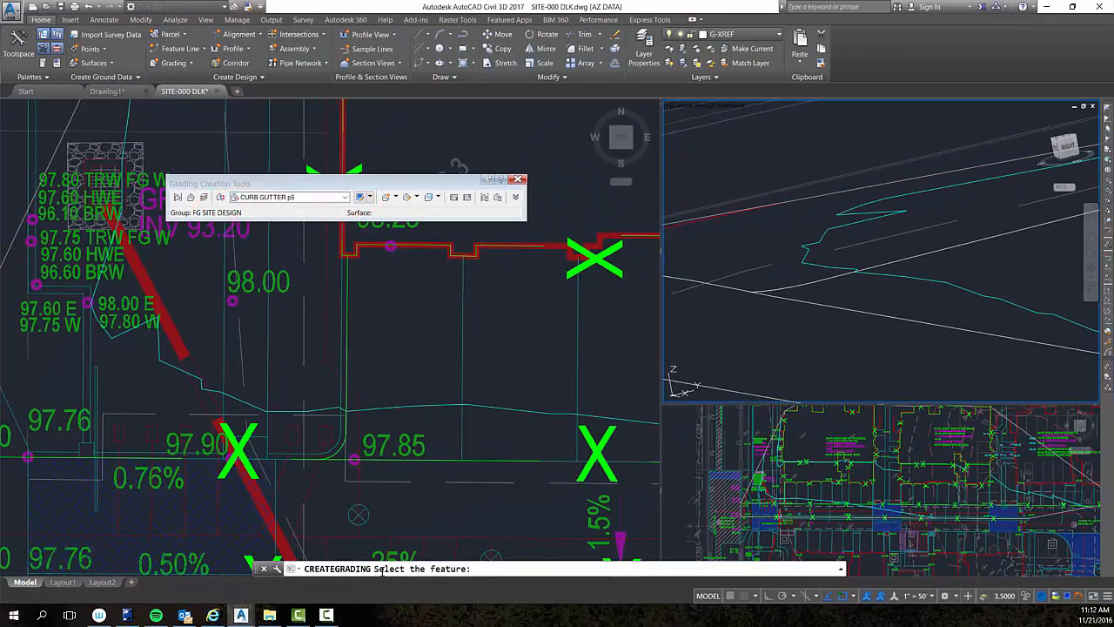
click(348, 336)
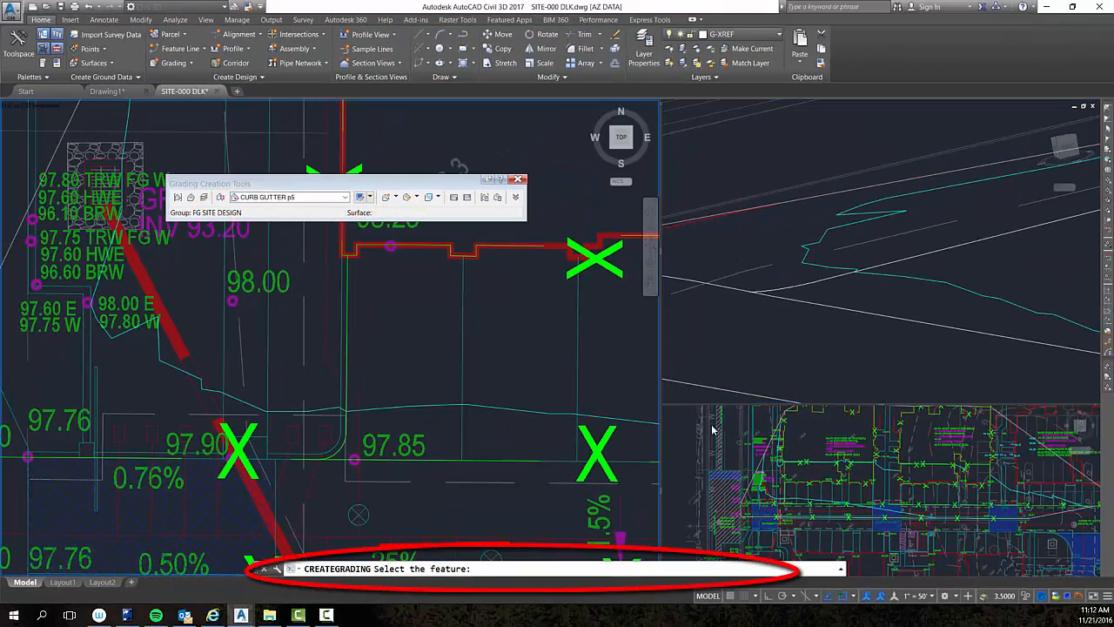
click(349, 336)
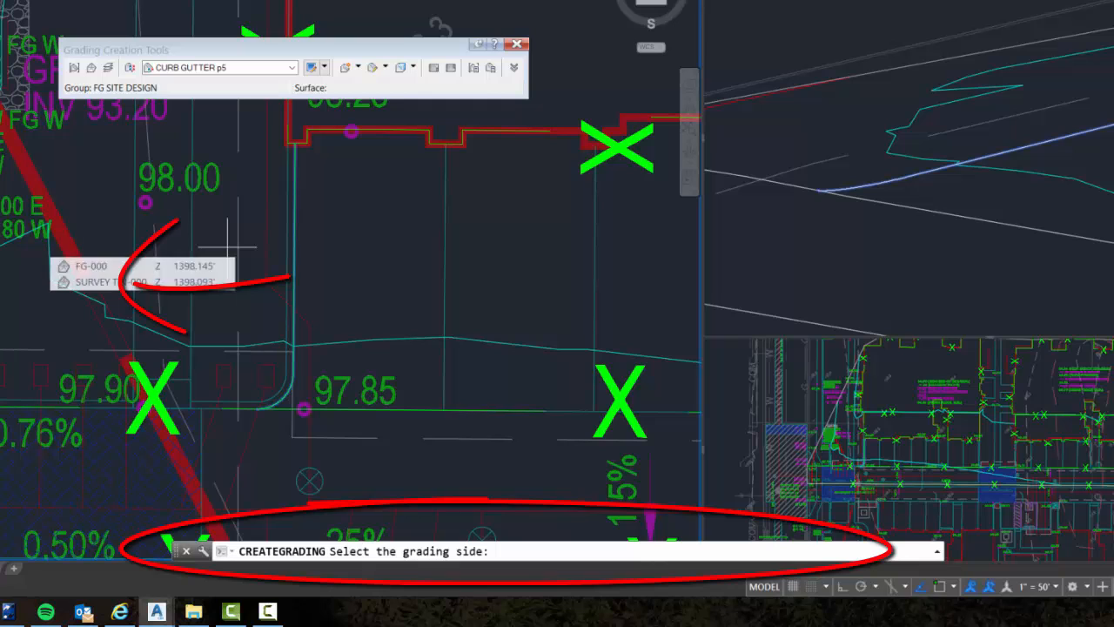
click(228, 246)
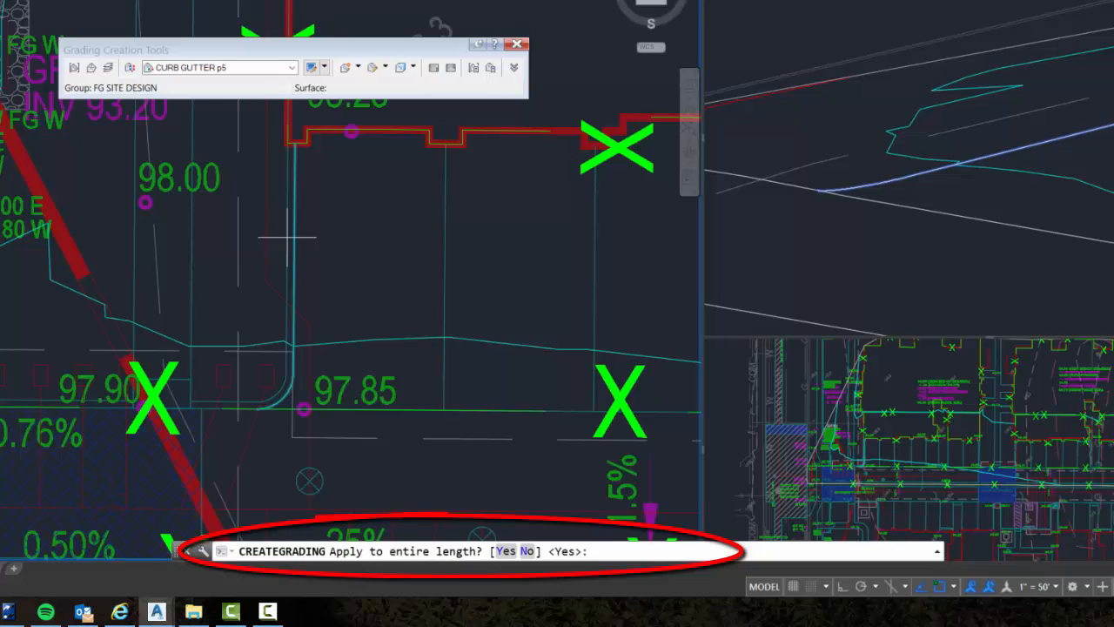
text(N)
key(Return)
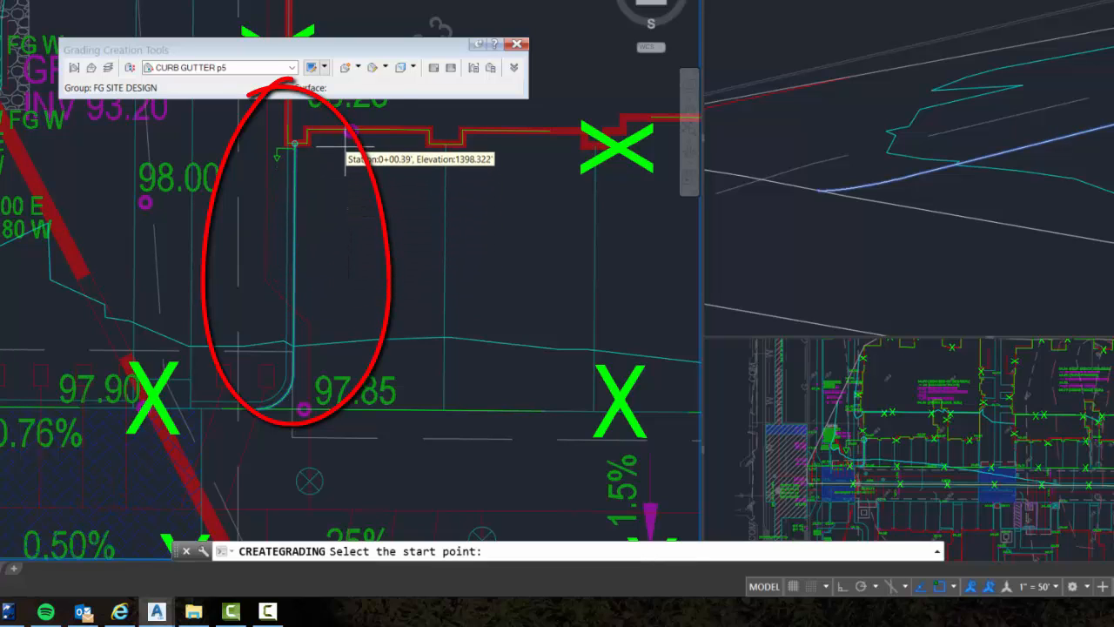
Grade the curb from station 0+05.05 to the curve's end at 0+19.81, accepting 0.5 feet for relative elevation and distance.
click(349, 216)
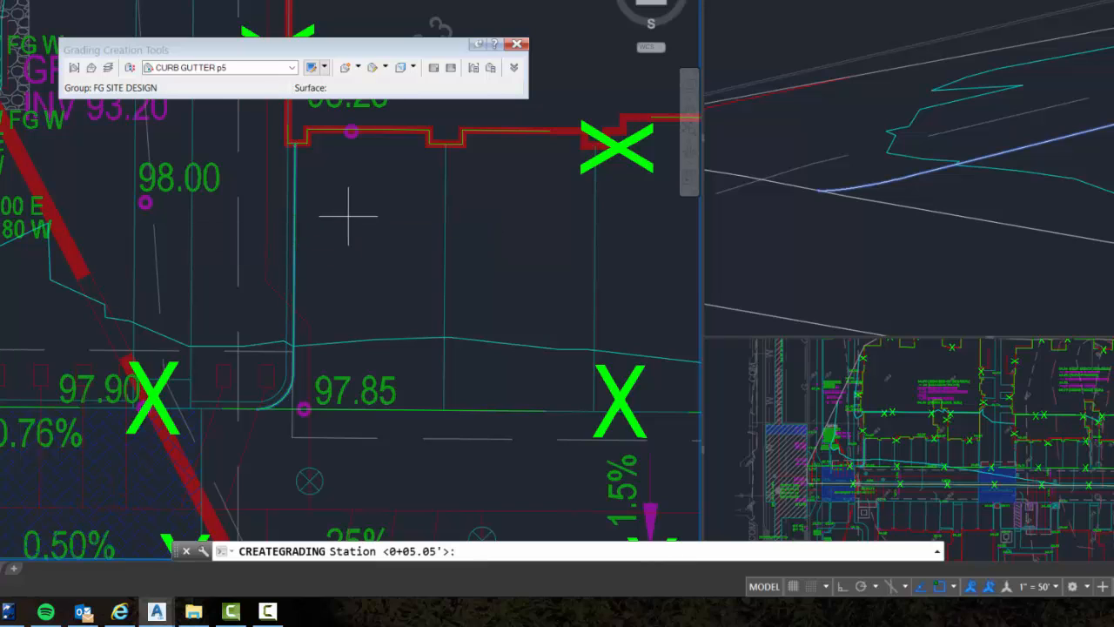
key(Return)
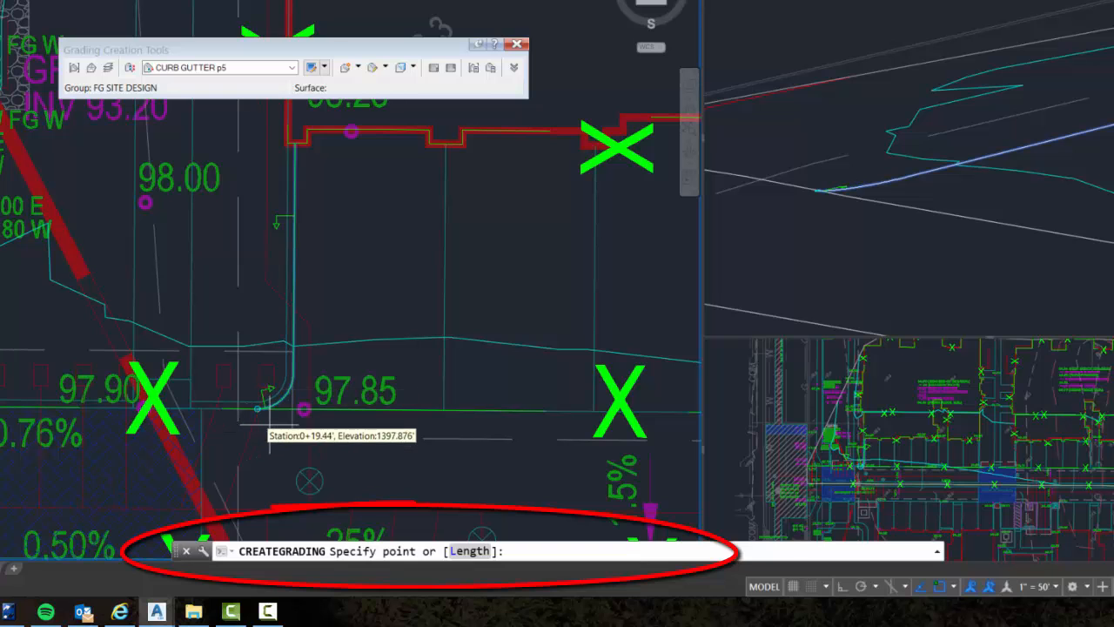
scroll(265, 422, up, 5)
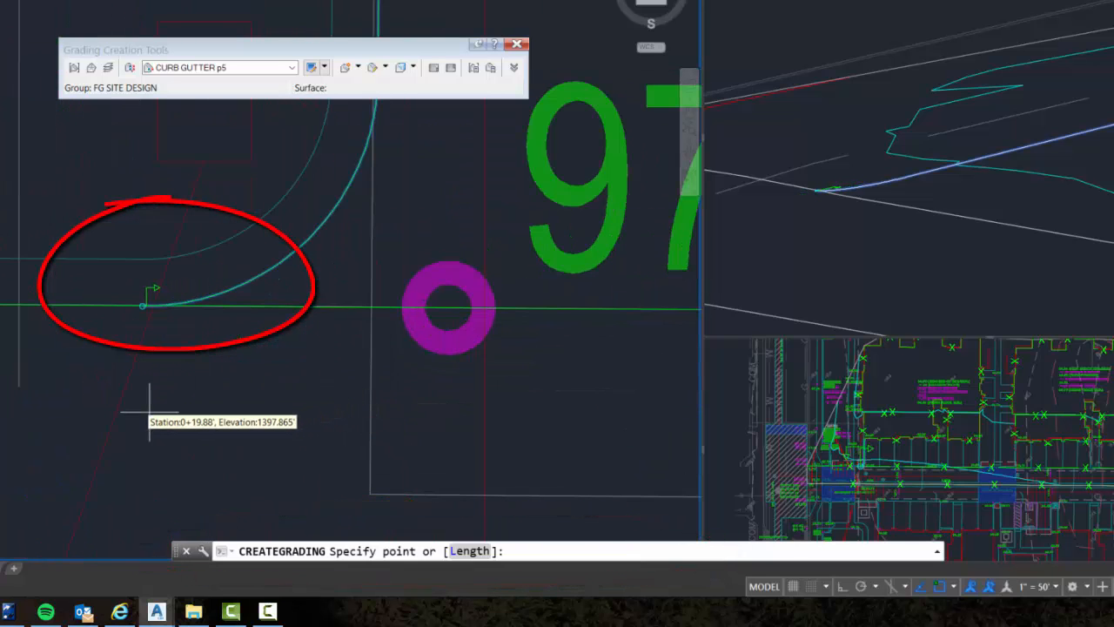
click(156, 411)
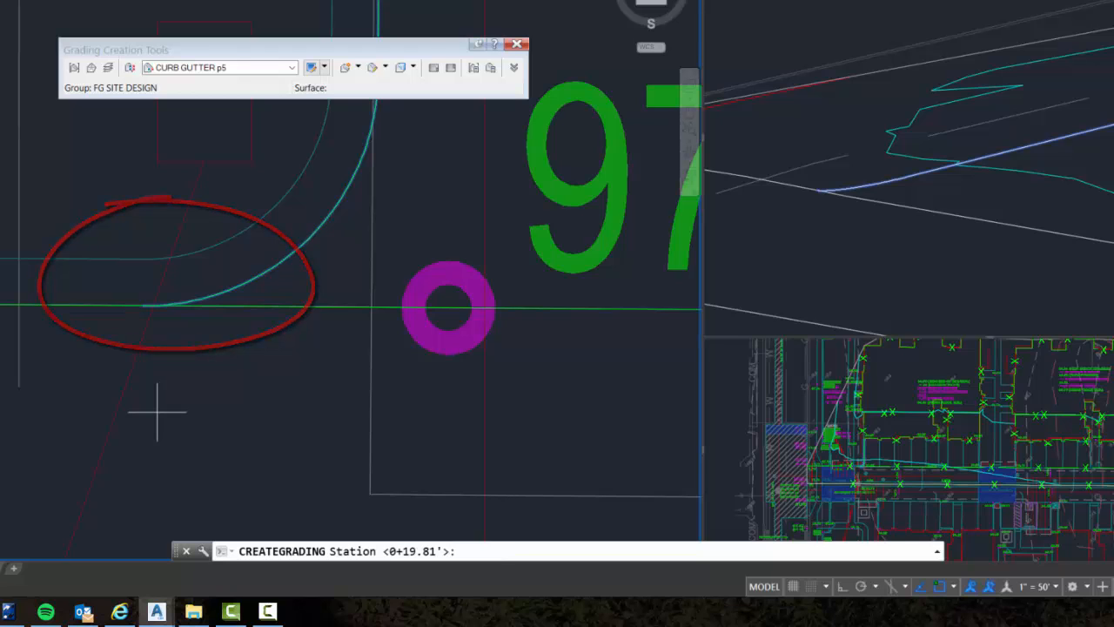
key(Return)
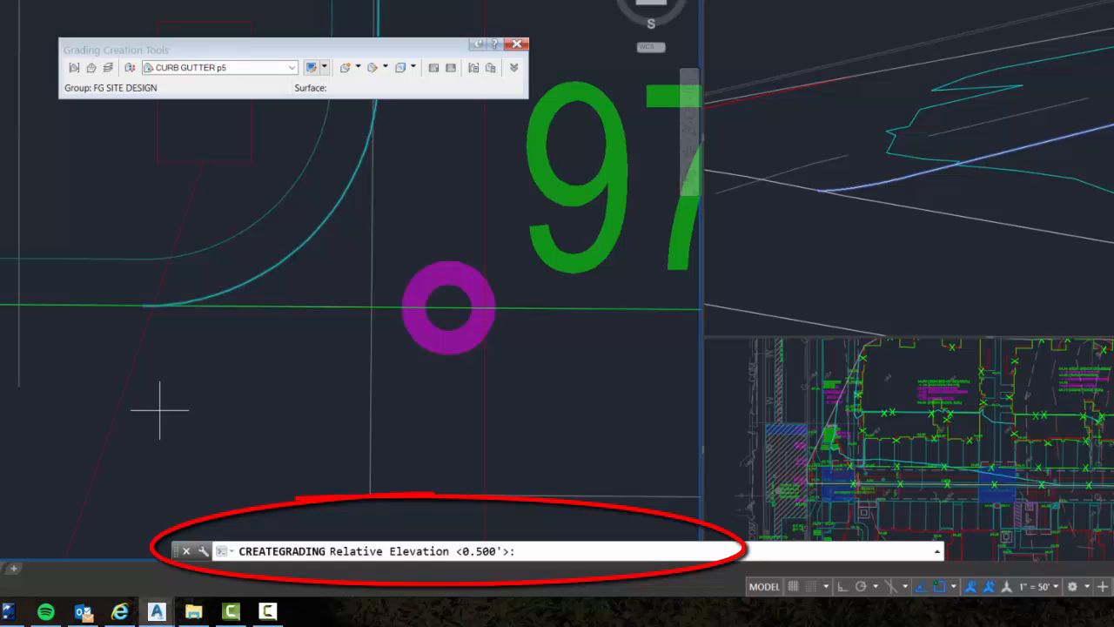
key(Return)
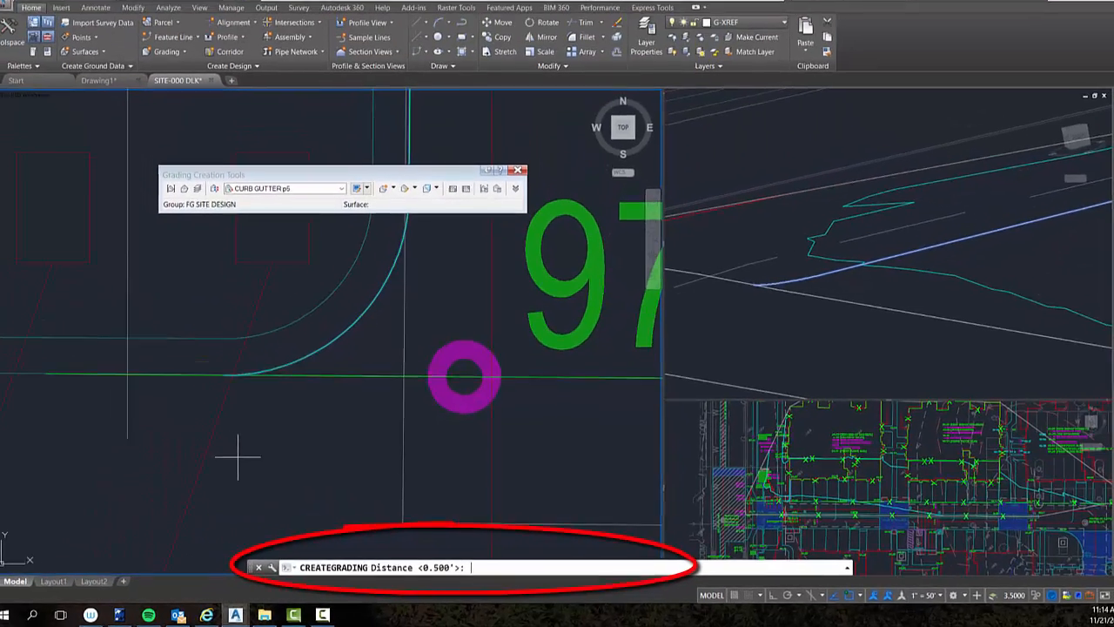
key(Return)
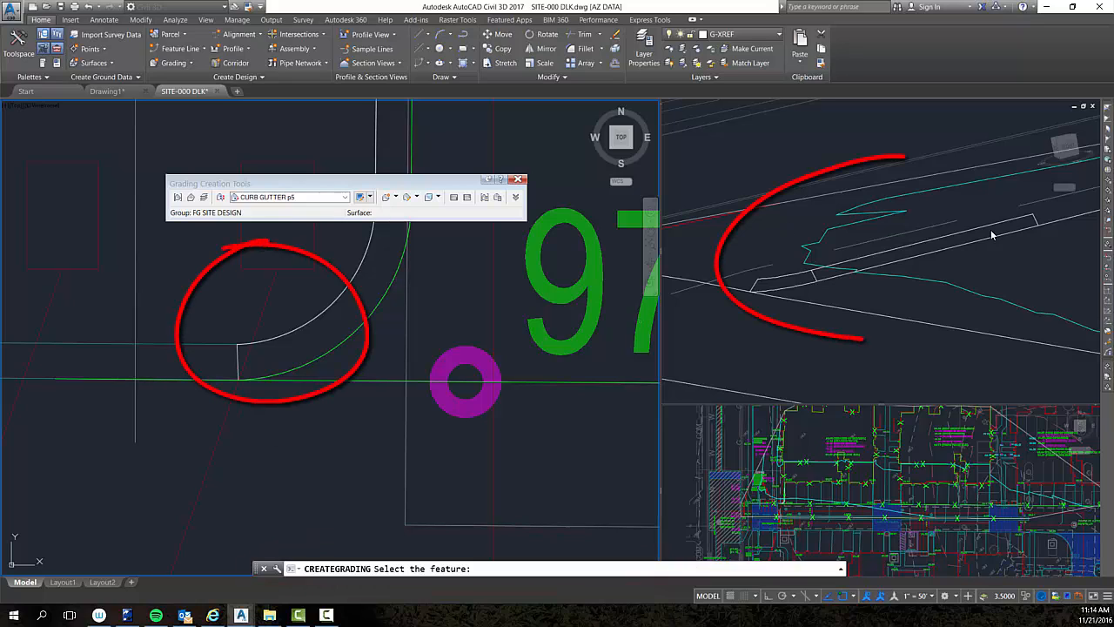
click(891, 311)
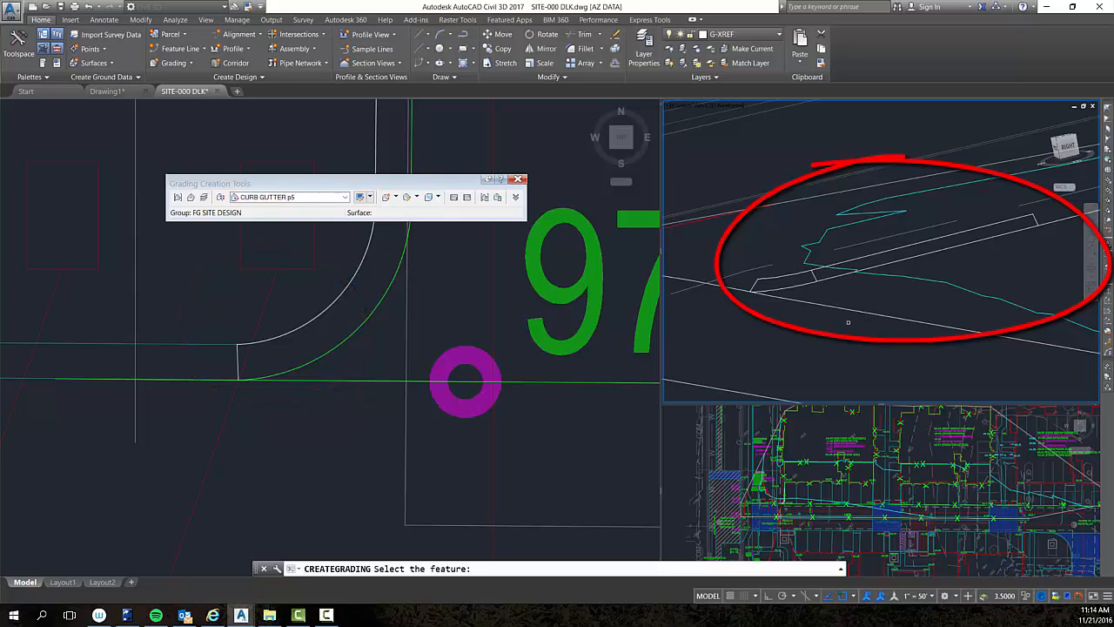
key(Escape)
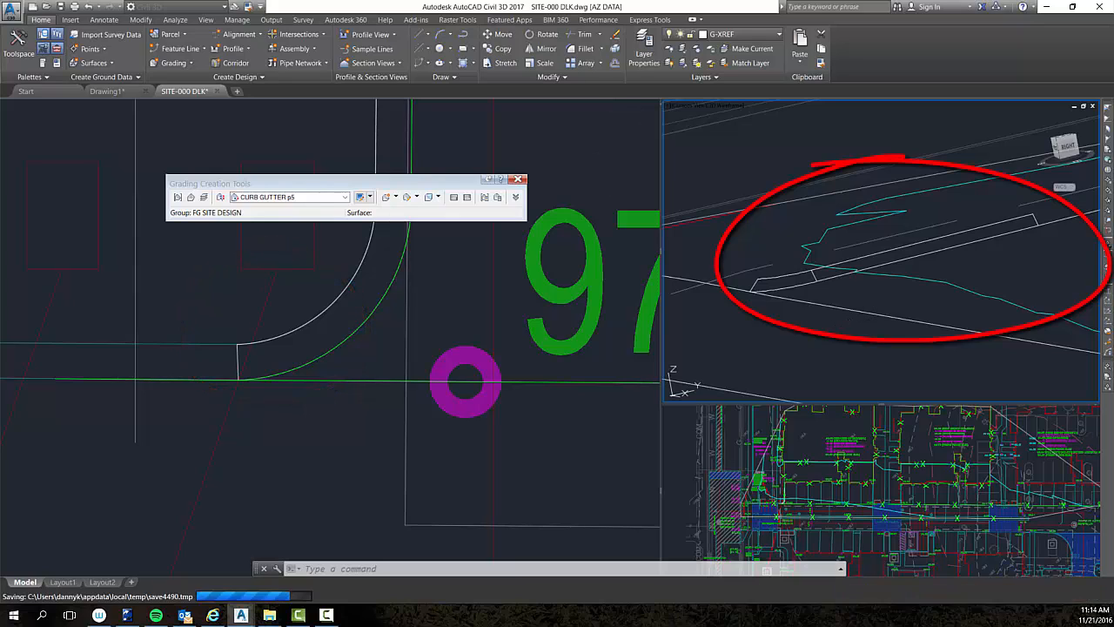
Examine the new curb grading in the 3D view and along its length in the plan view.
scroll(869, 269, up, 2)
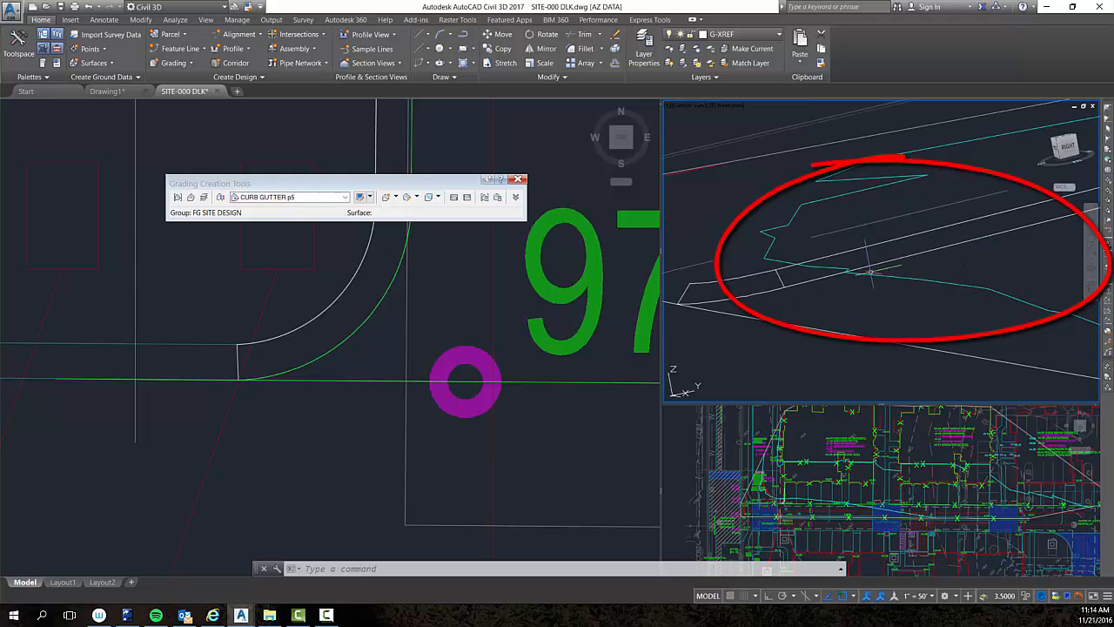
scroll(869, 269, down, 2)
middle_drag(977, 266, 819, 296)
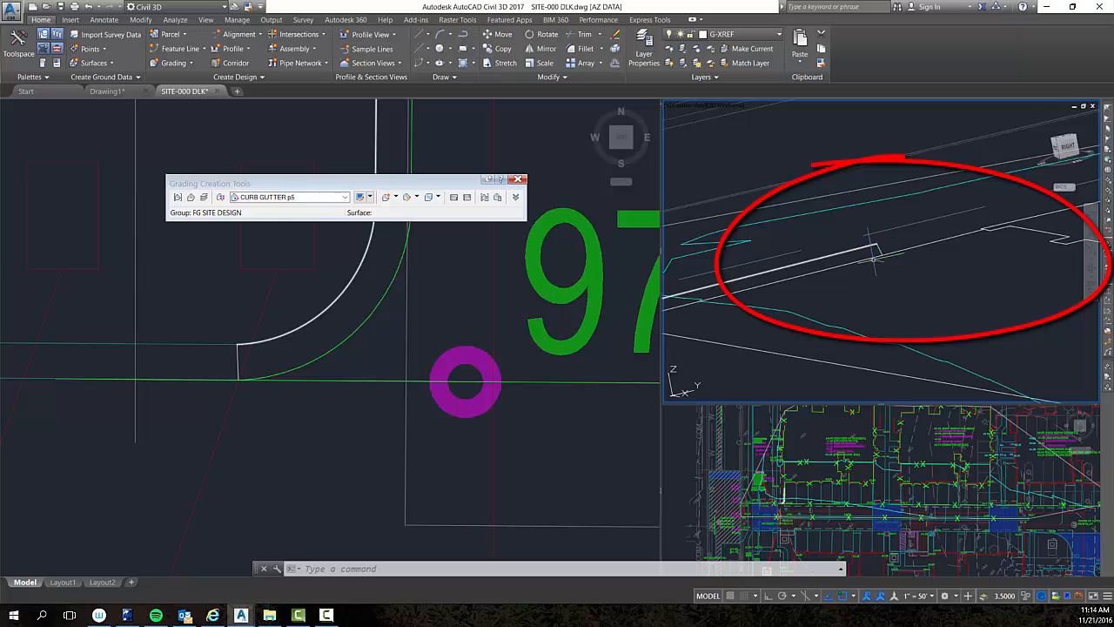
click(476, 295)
scroll(469, 294, down, 3)
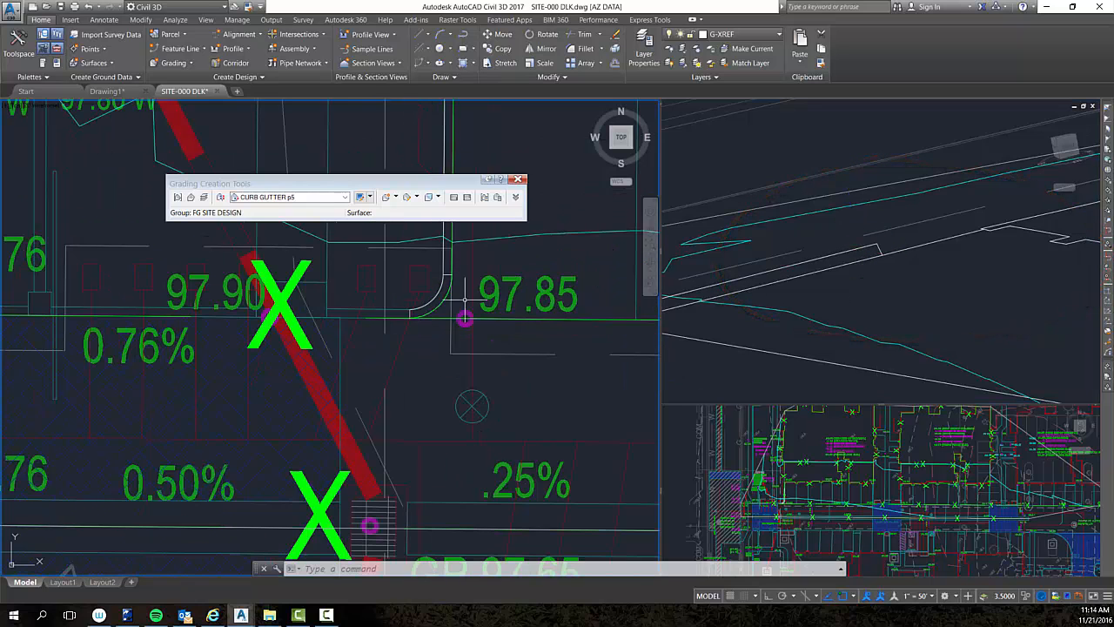
middle_drag(464, 300, 487, 437)
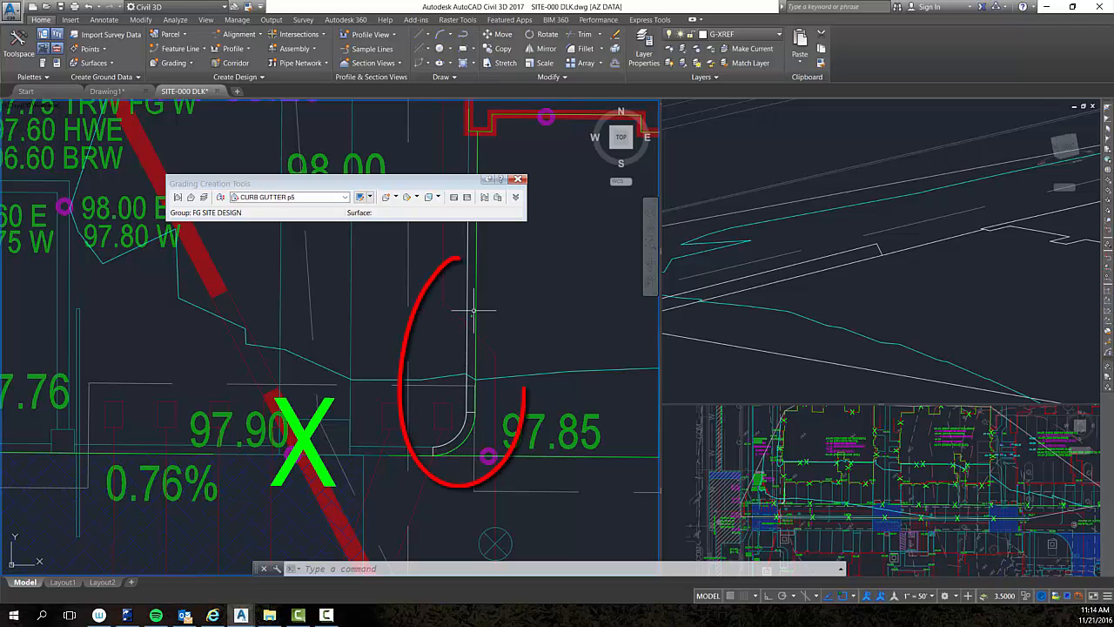
mouse_move(469, 288)
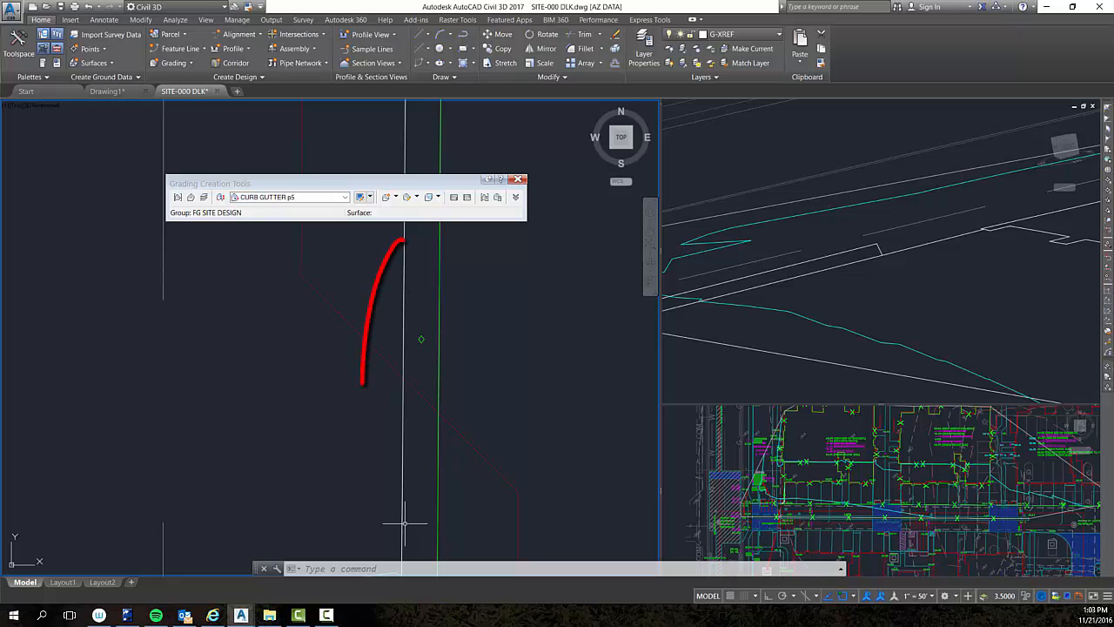
scroll(404, 287, down, 3)
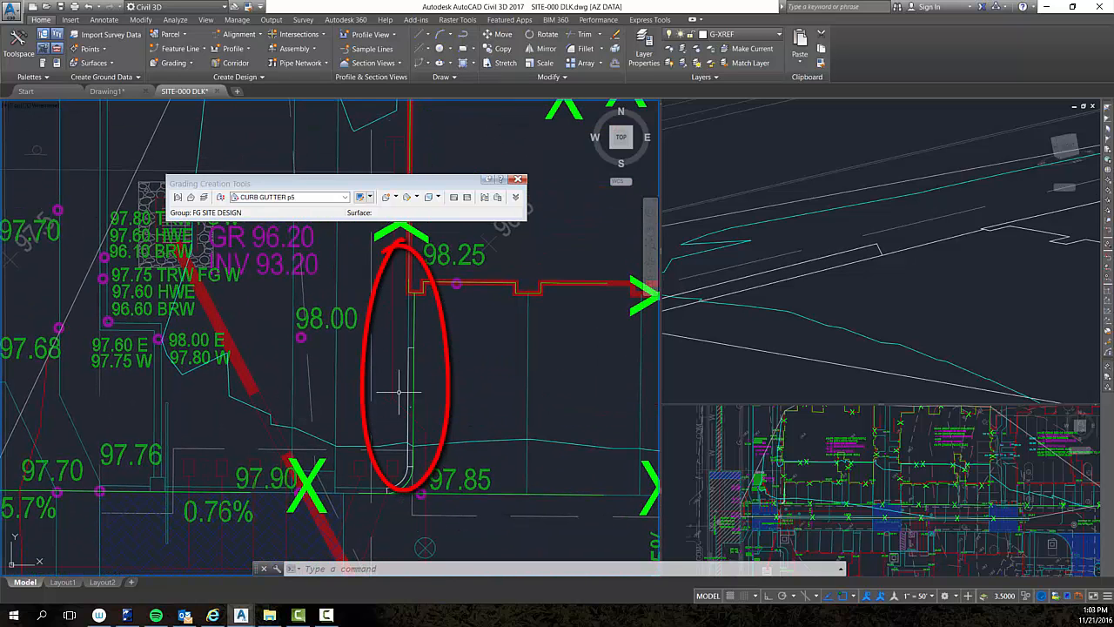
scroll(418, 382, up, 2)
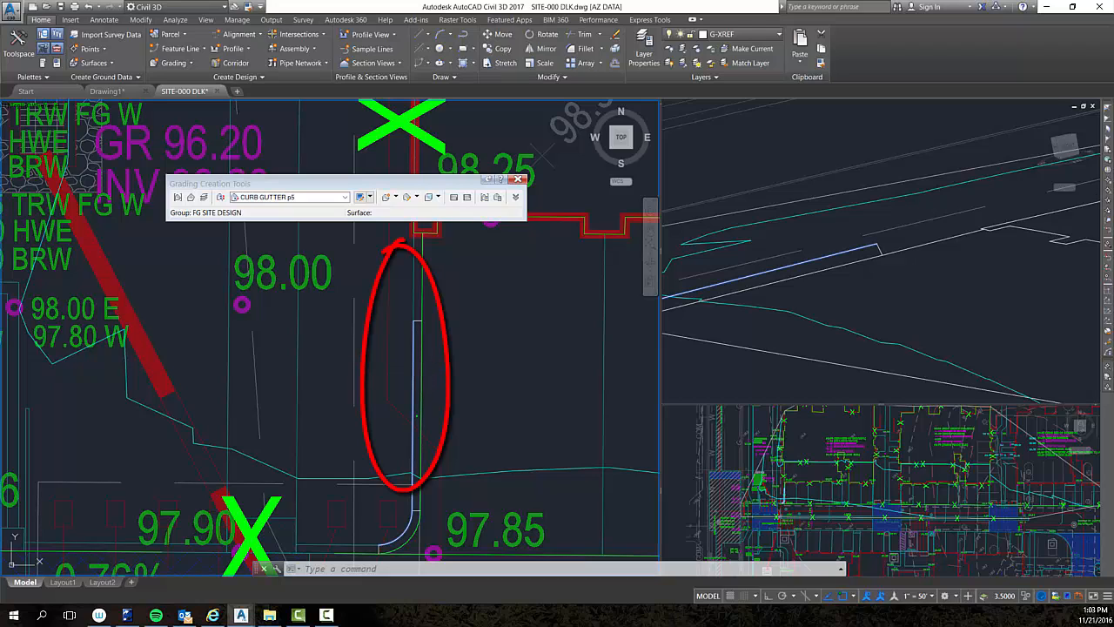
Start adding the outer feature line of the new vertical curb grading to surface FG-000 as a breakline.
click(412, 358)
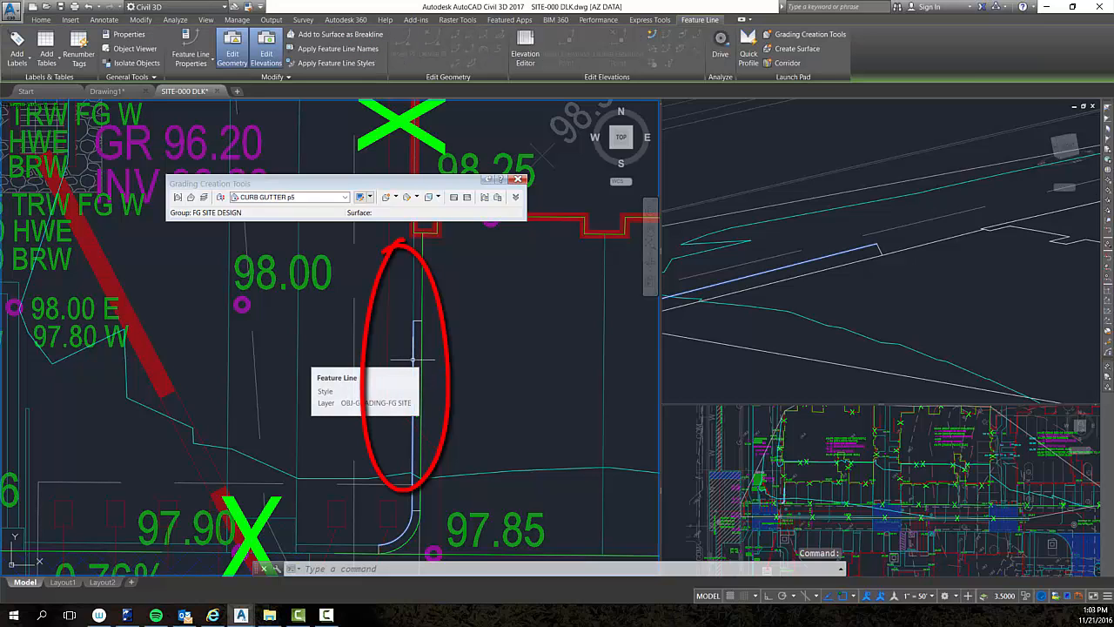
right_click(412, 359)
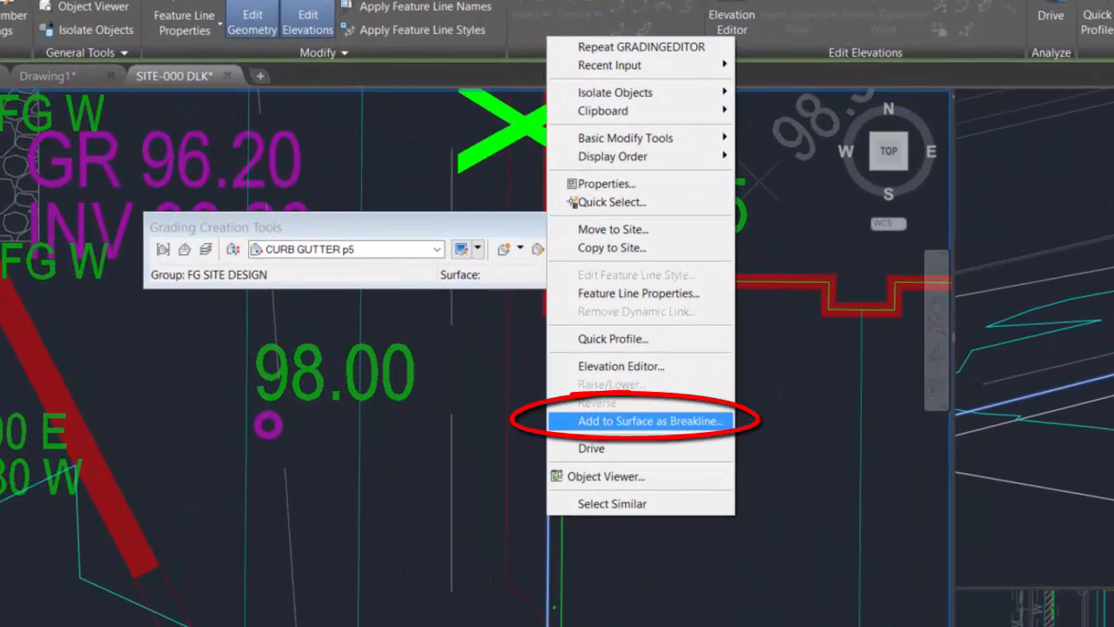
click(687, 421)
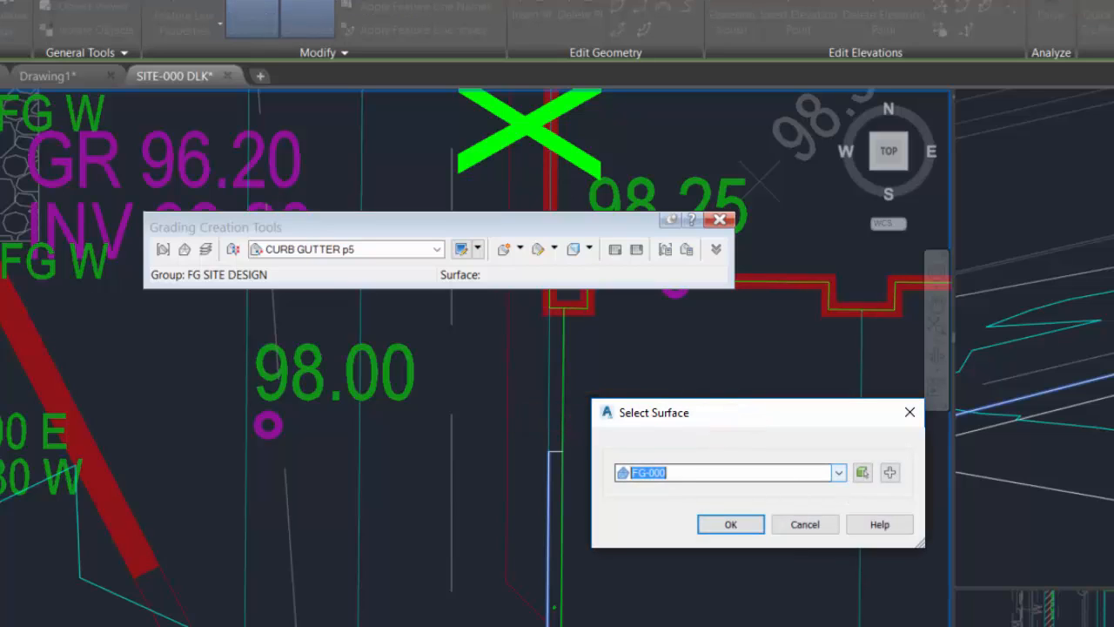
click(838, 472)
click(800, 489)
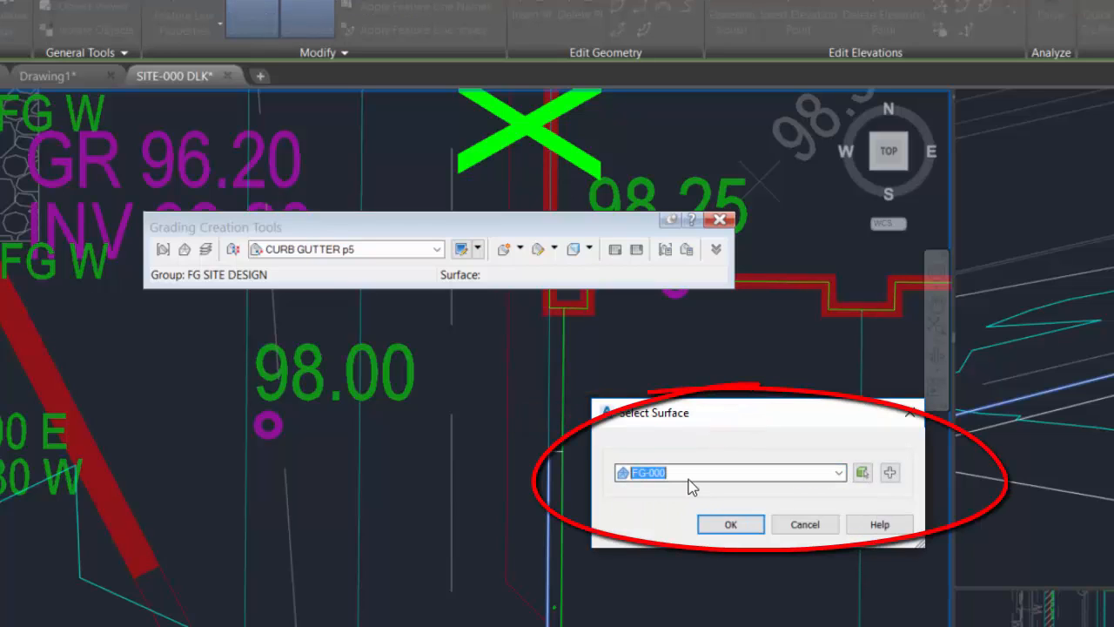
click(729, 525)
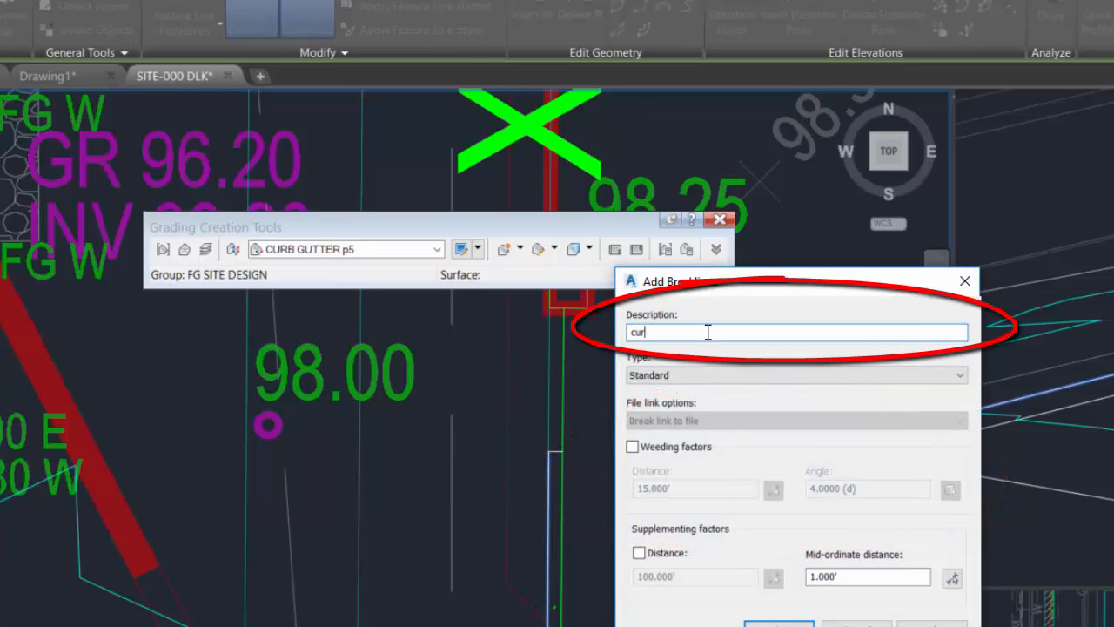
Describe the breakline as "curb bkl", enable supplementing by distance at 5 feet, and accept the Standard breakline.
text(curb bkl)
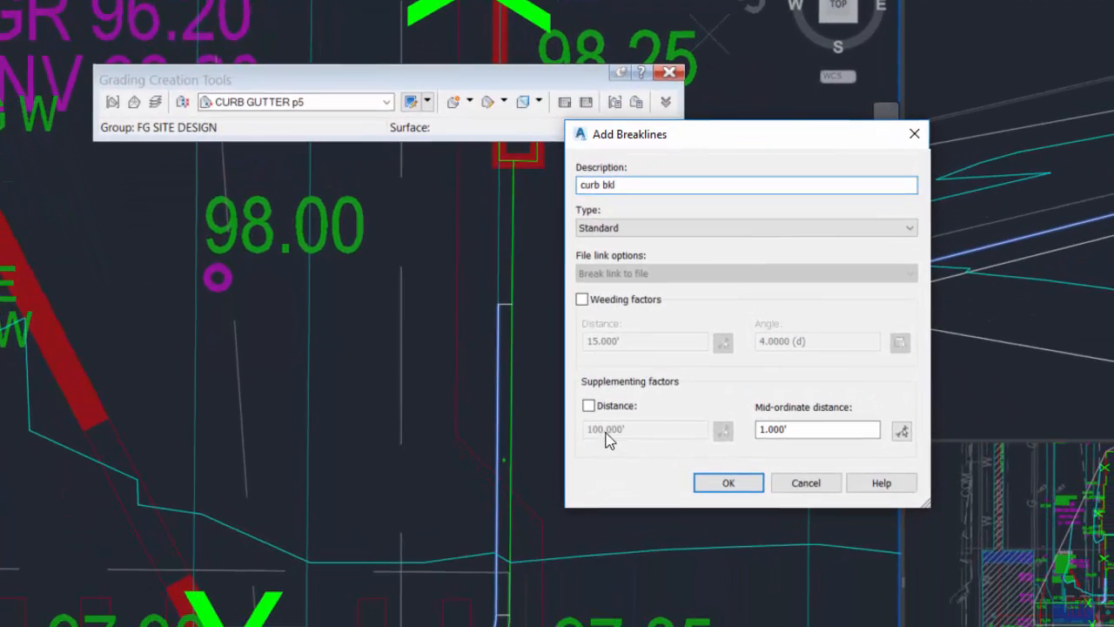
click(589, 407)
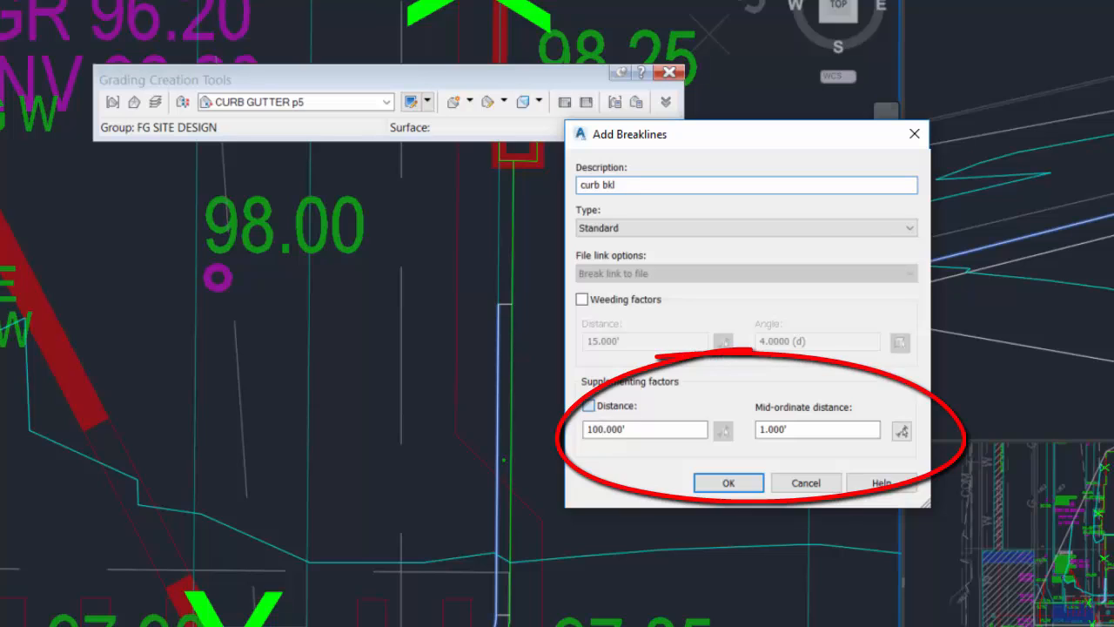
double_click(658, 434)
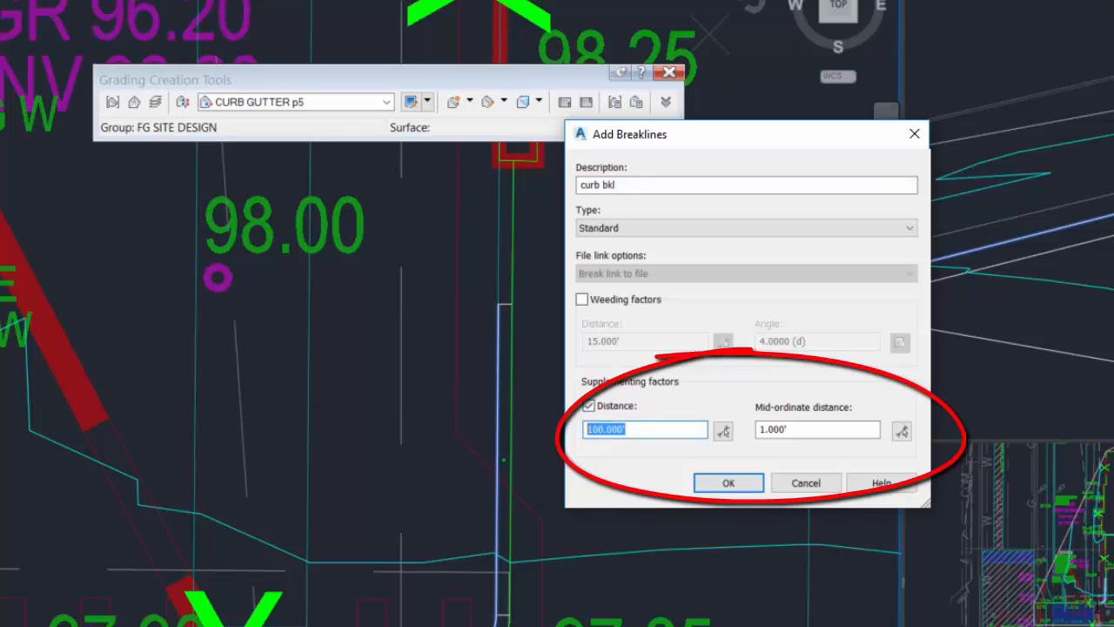
text(5)
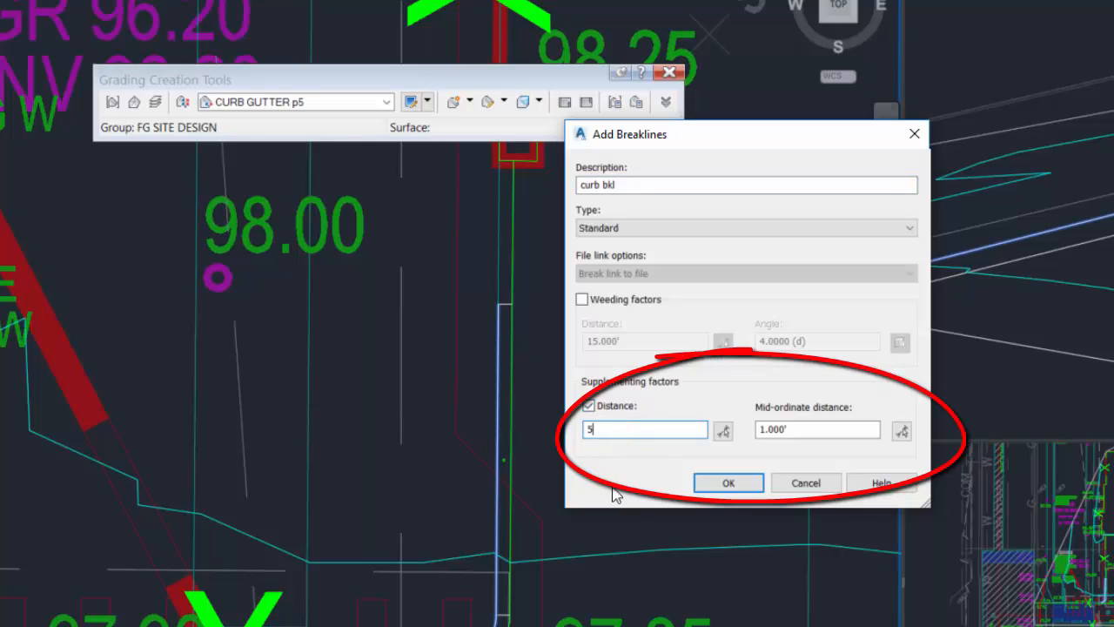
click(727, 482)
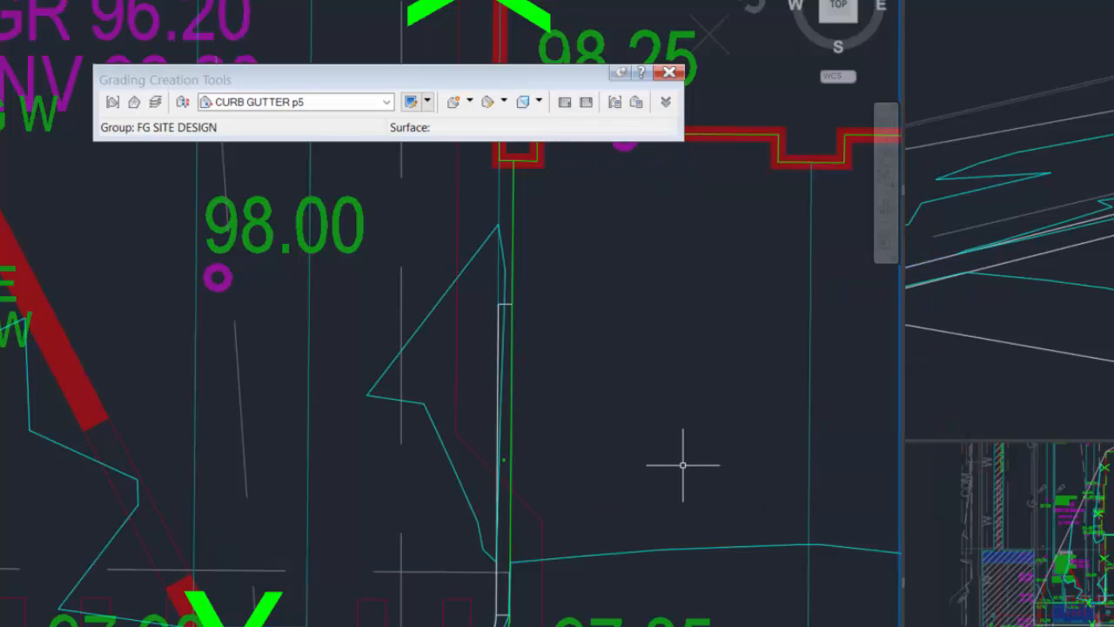
Examine the FG-000 contours and surface elevations along the new curb breakline and around its curved south end.
middle_drag(650, 475, 667, 393)
scroll(661, 327, up, 4)
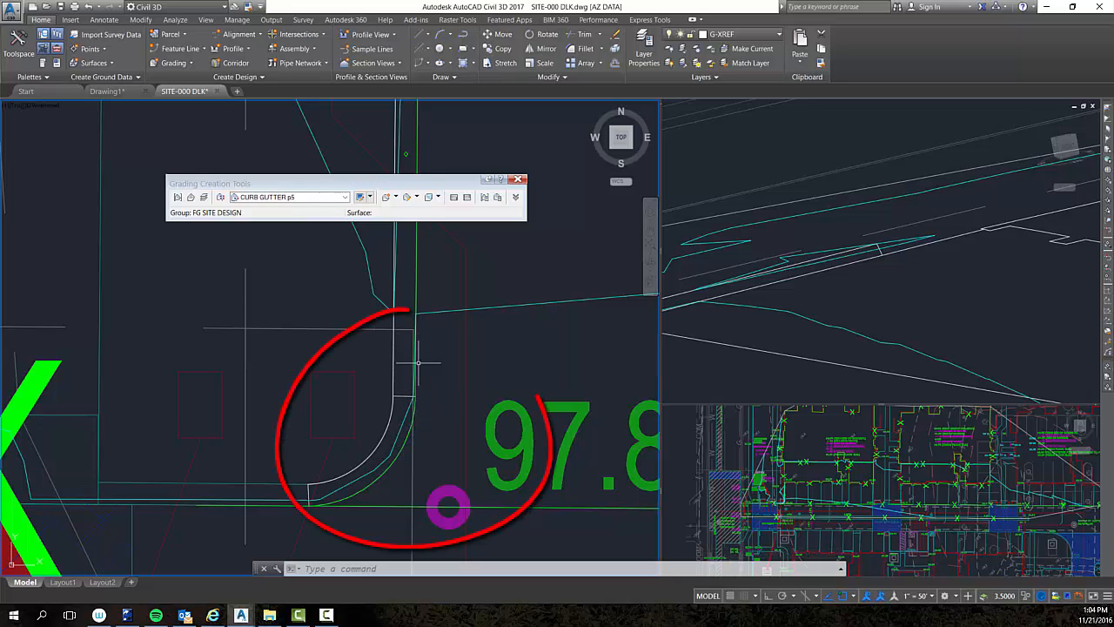
scroll(347, 472, down, 2)
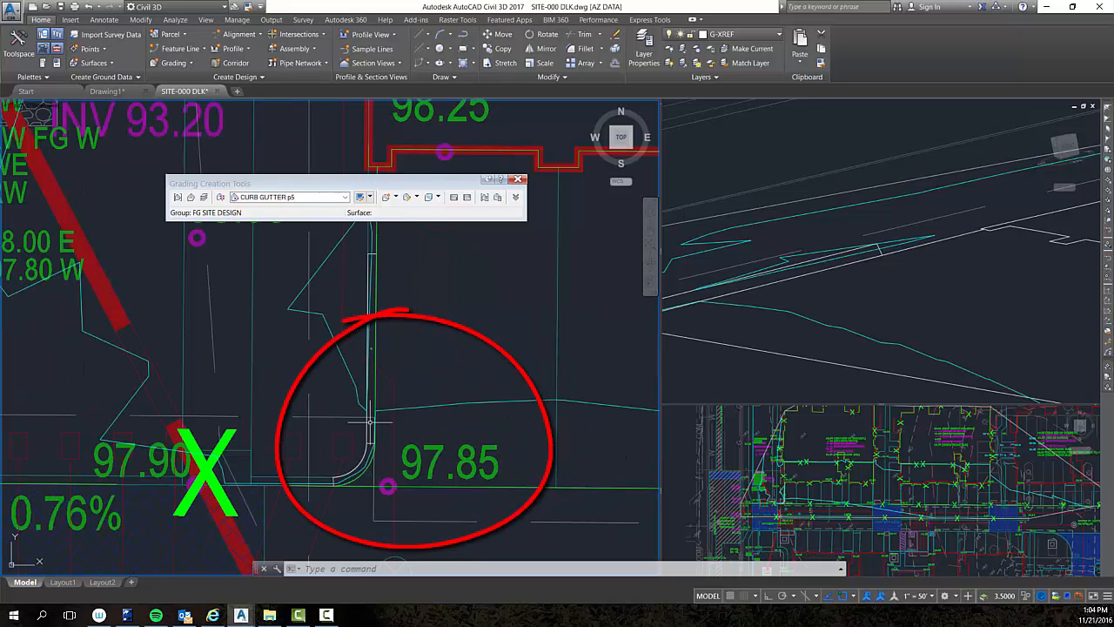
middle_drag(383, 326, 381, 409)
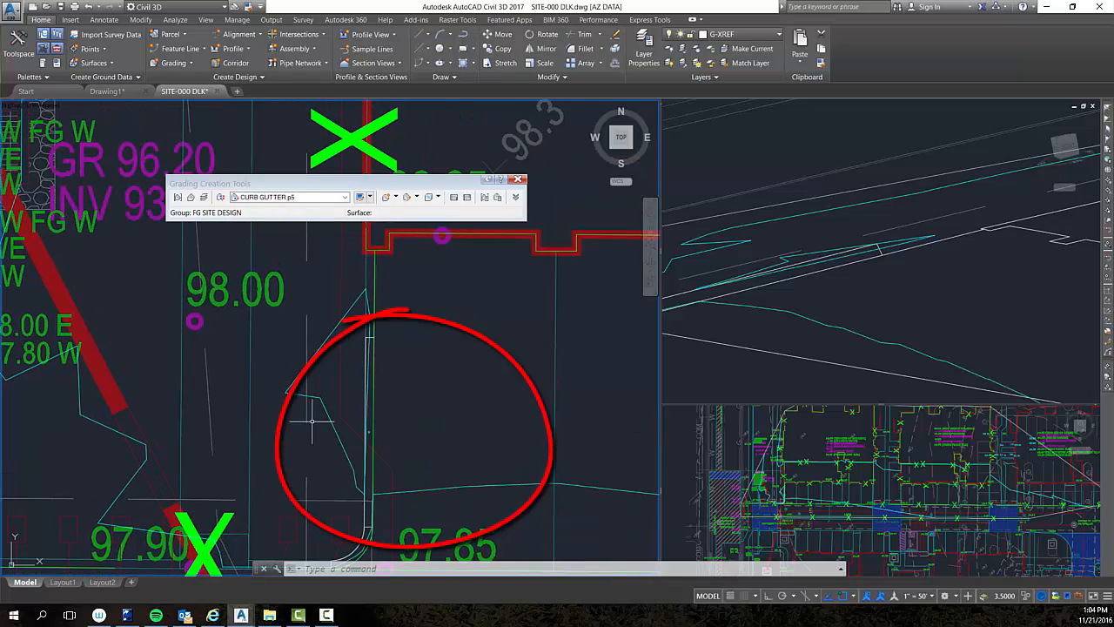
mouse_move(350, 444)
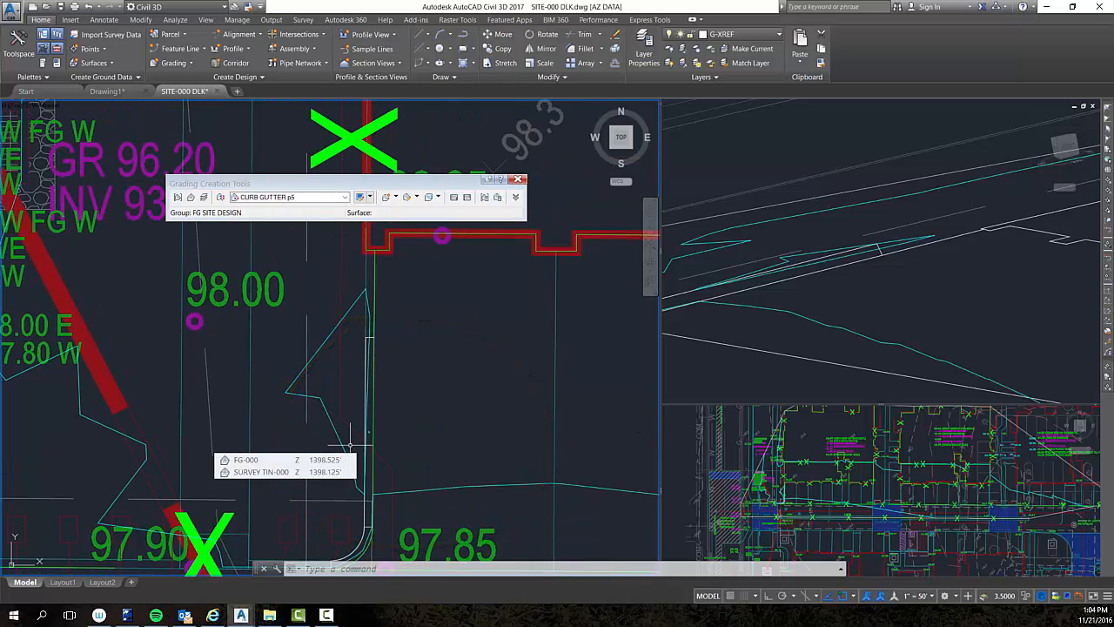
scroll(366, 426, down, 2)
middle_drag(380, 458, 380, 389)
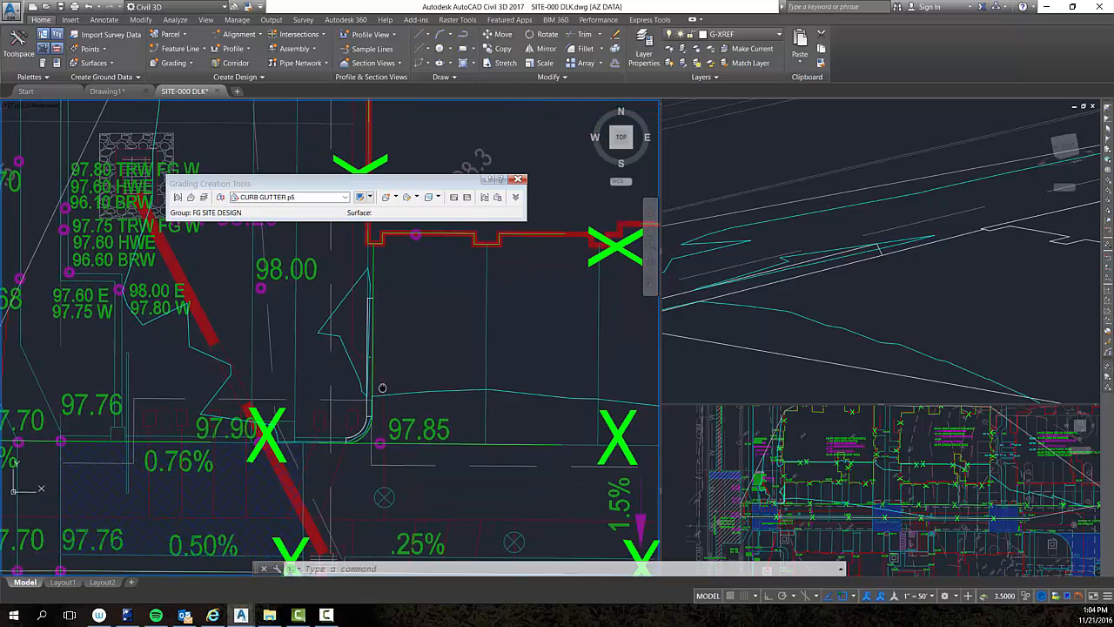
scroll(290, 446, up, 1)
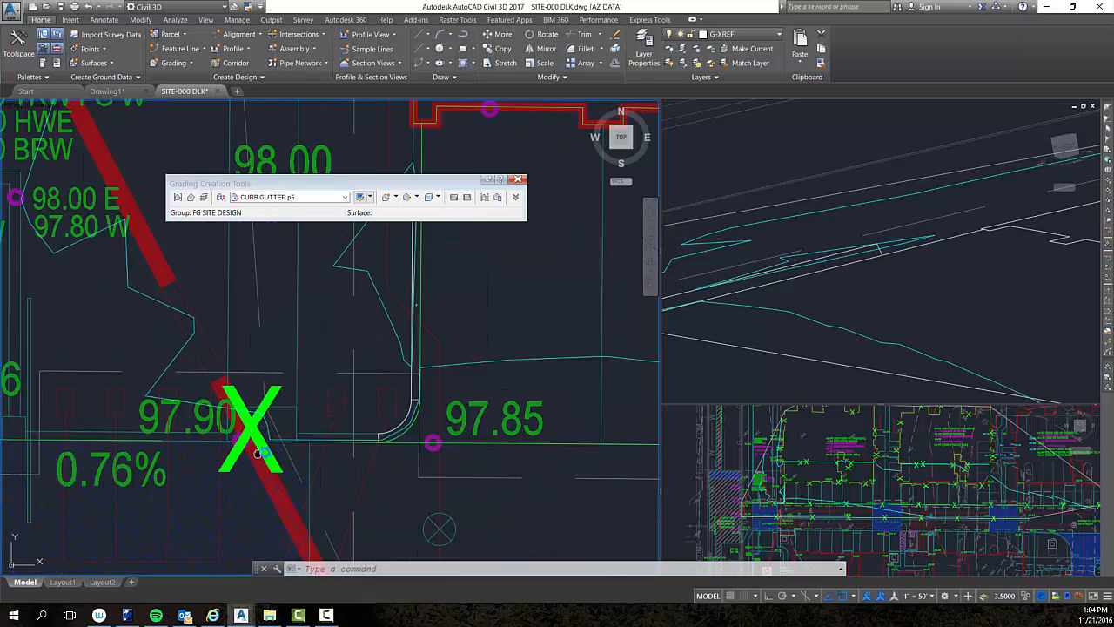
Start a grading from the horizontal curb feature line by the 0.76% label, grading its north side and declining to apply it to the entire length.
middle_drag(259, 453, 429, 453)
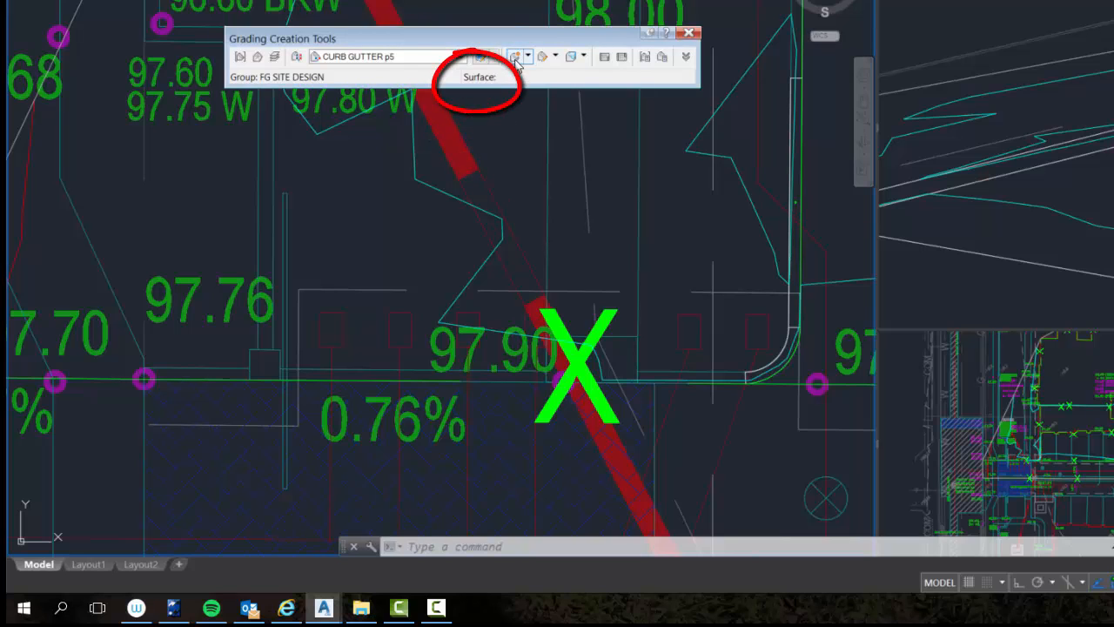
click(515, 57)
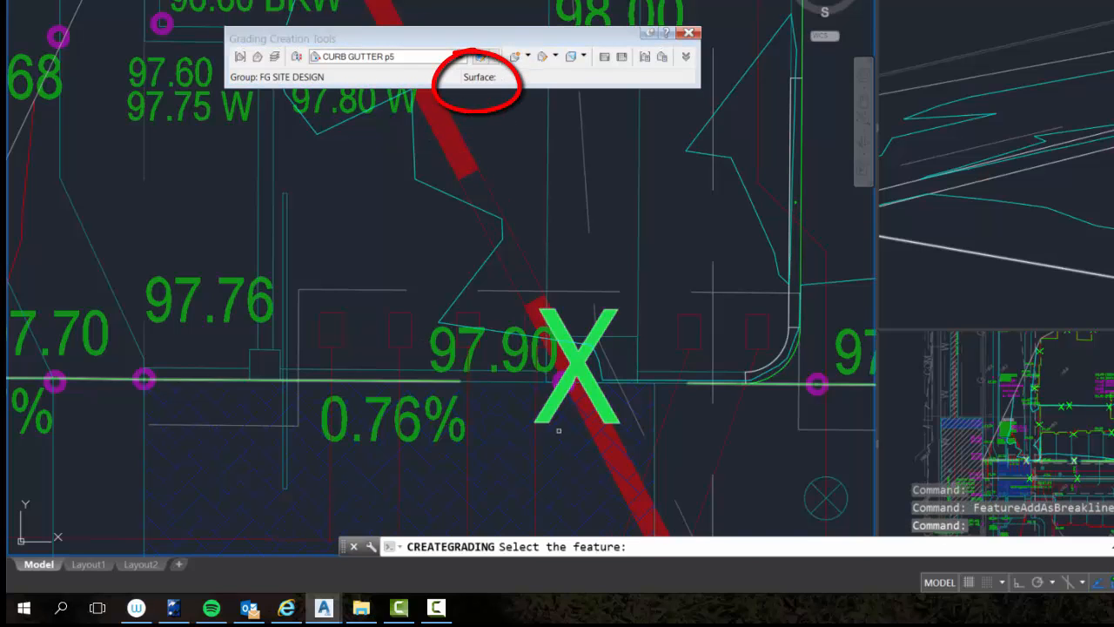
click(380, 380)
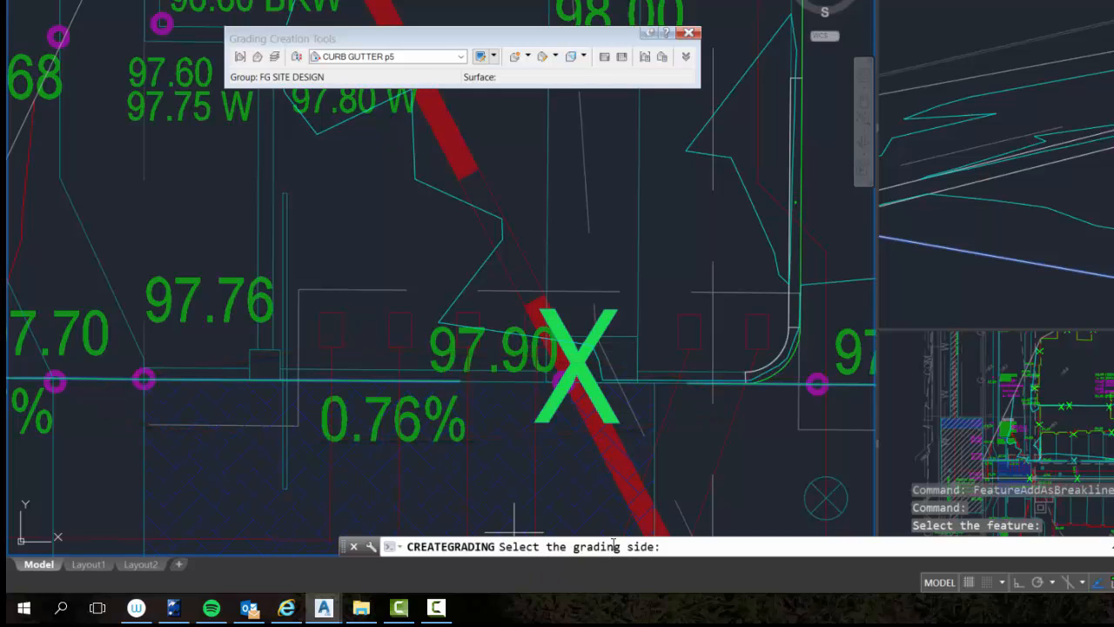
click(386, 241)
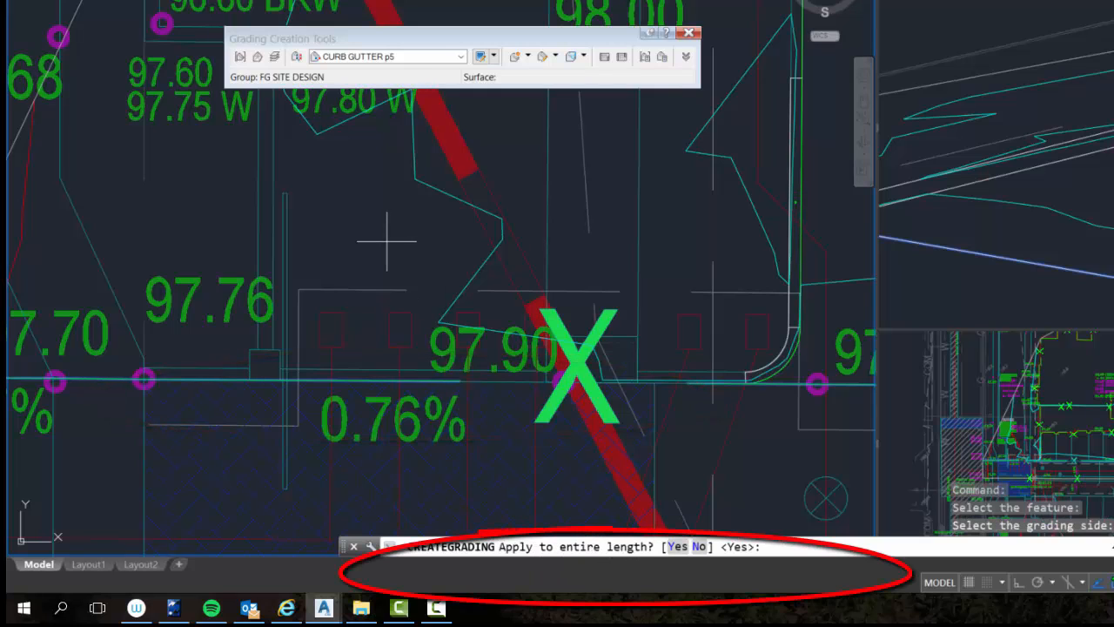
text(n)
key(Return)
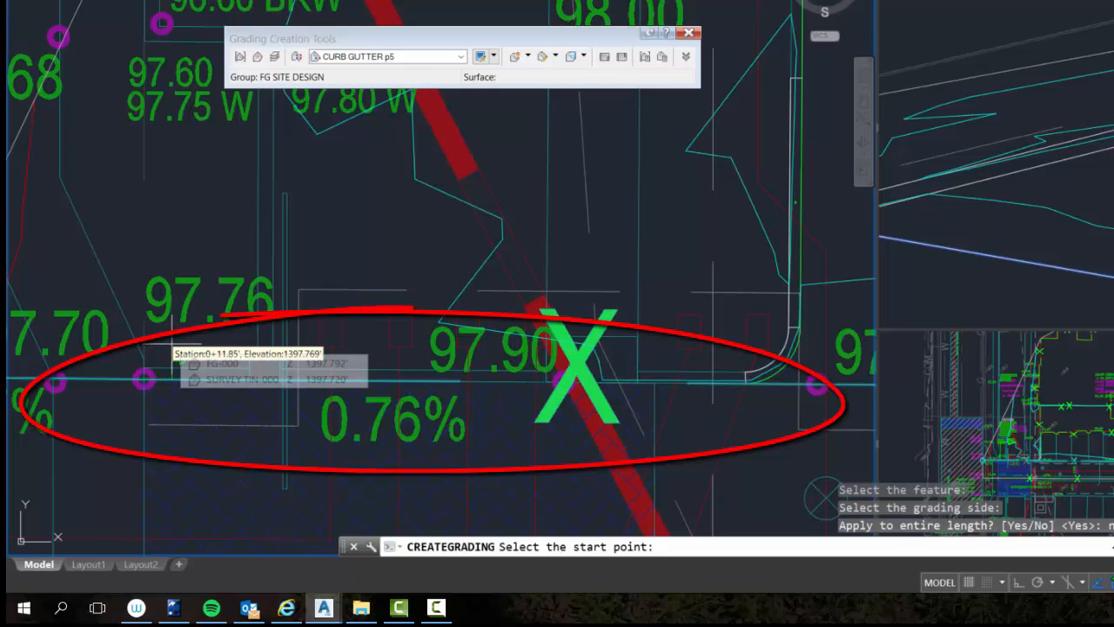
Grade the curb from station 0+12.22 to 0+27.04, accept 0.5 feet for relative elevation and distance, and end the grading command.
mouse_move(181, 344)
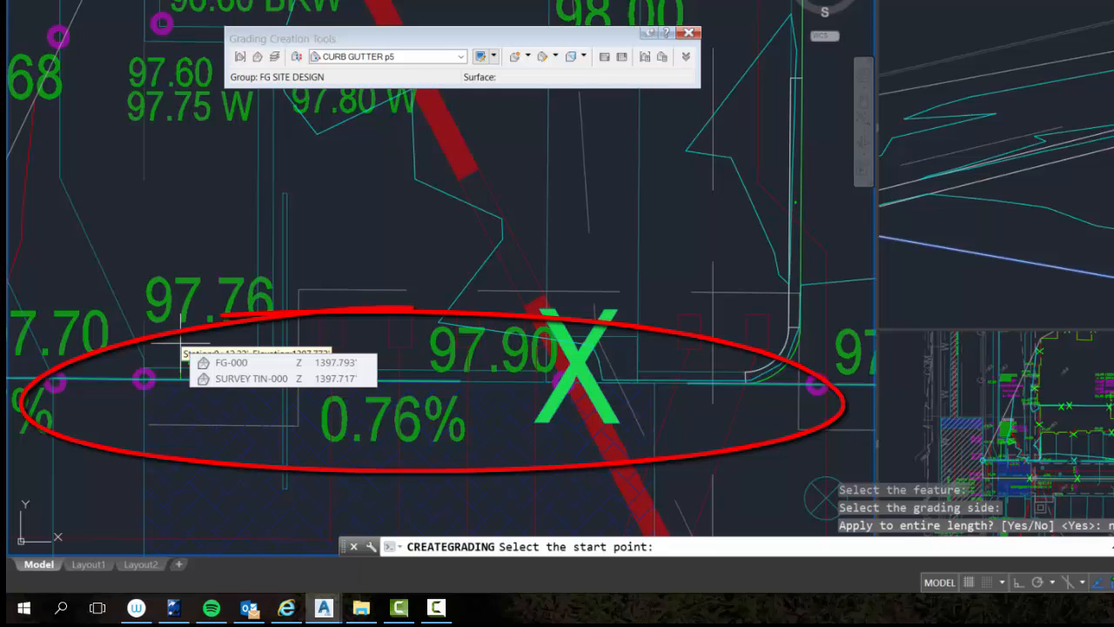
click(181, 344)
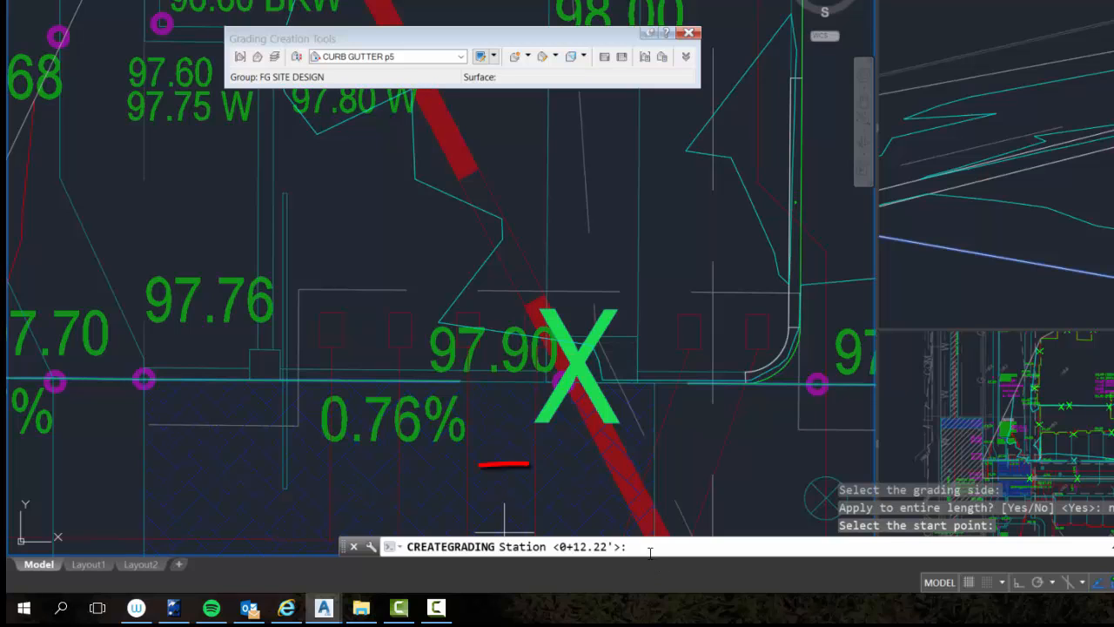
key(Return)
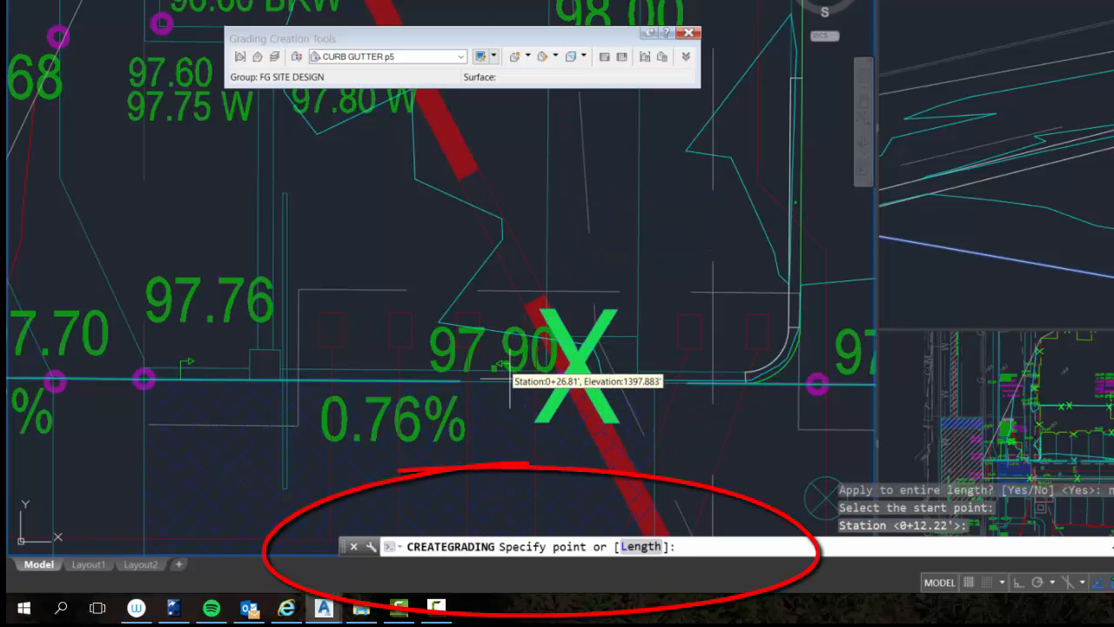
scroll(510, 377, up, 3)
click(532, 296)
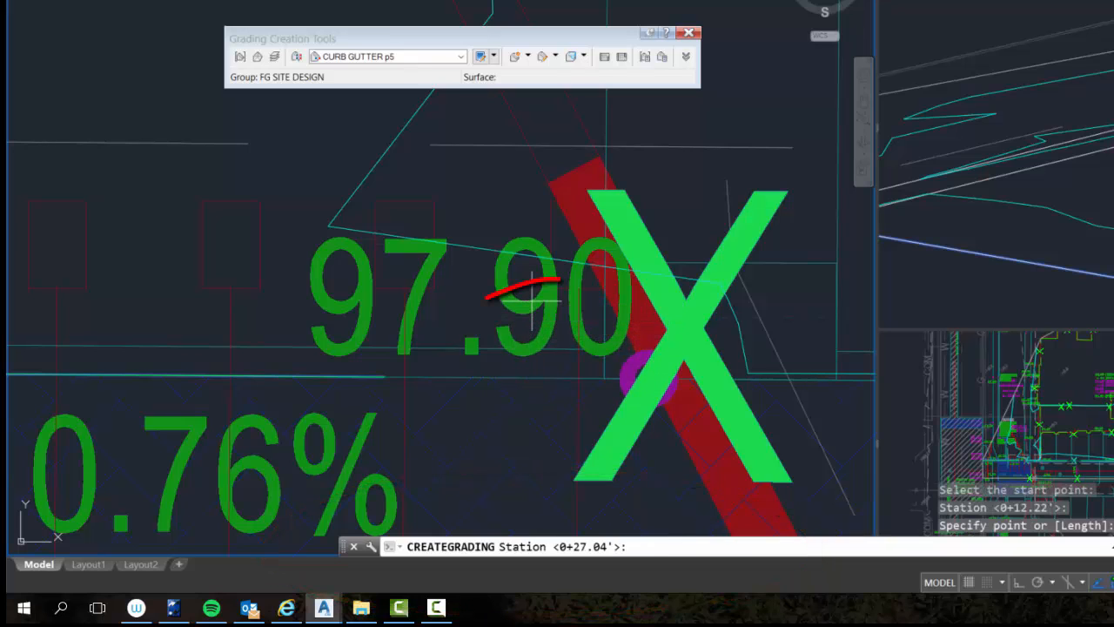
key(Return)
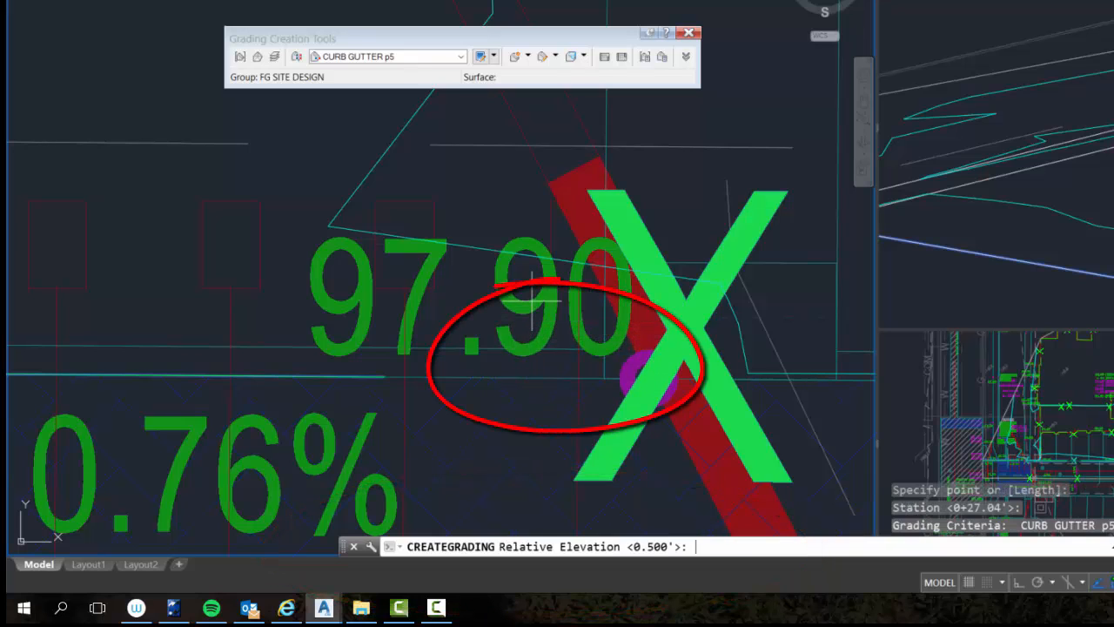
key(Return)
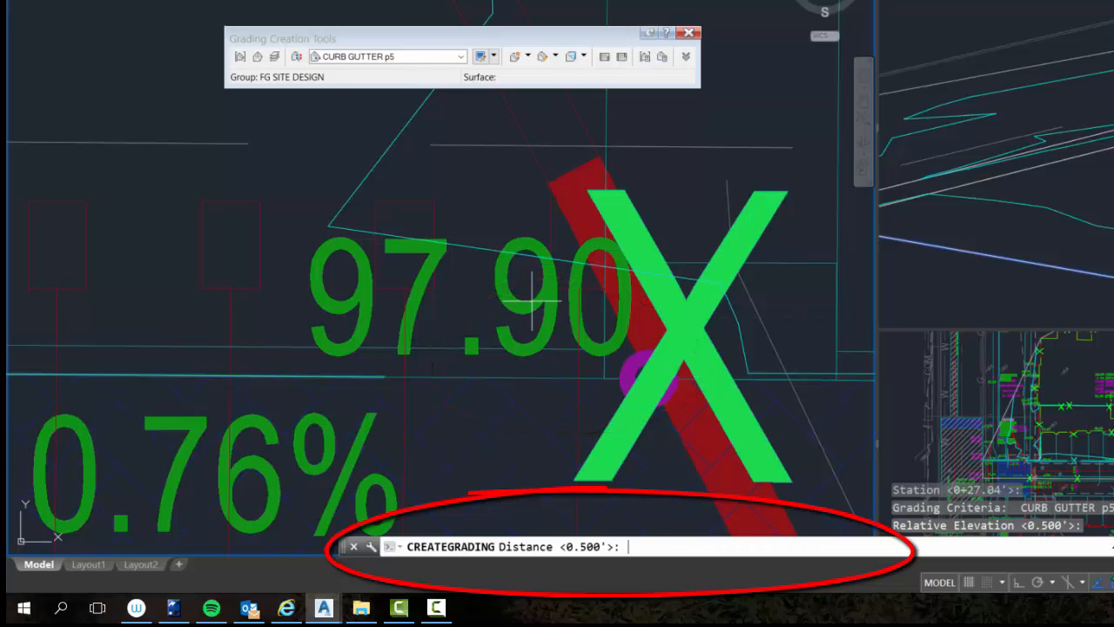
key(Return)
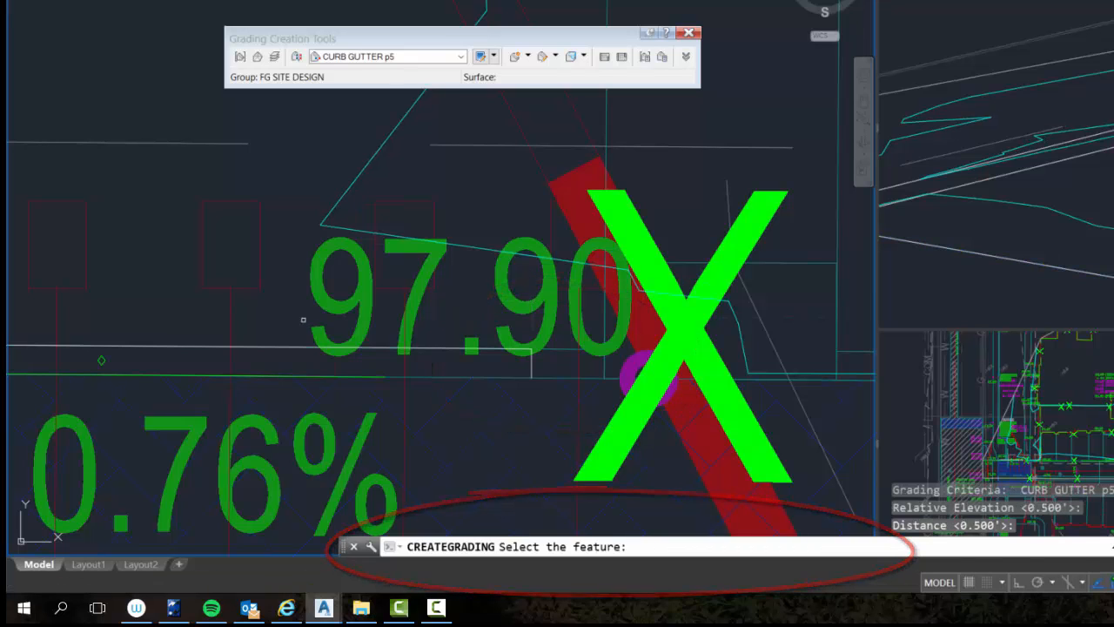
scroll(253, 348, down, 2)
middle_drag(211, 378, 438, 396)
key(Escape)
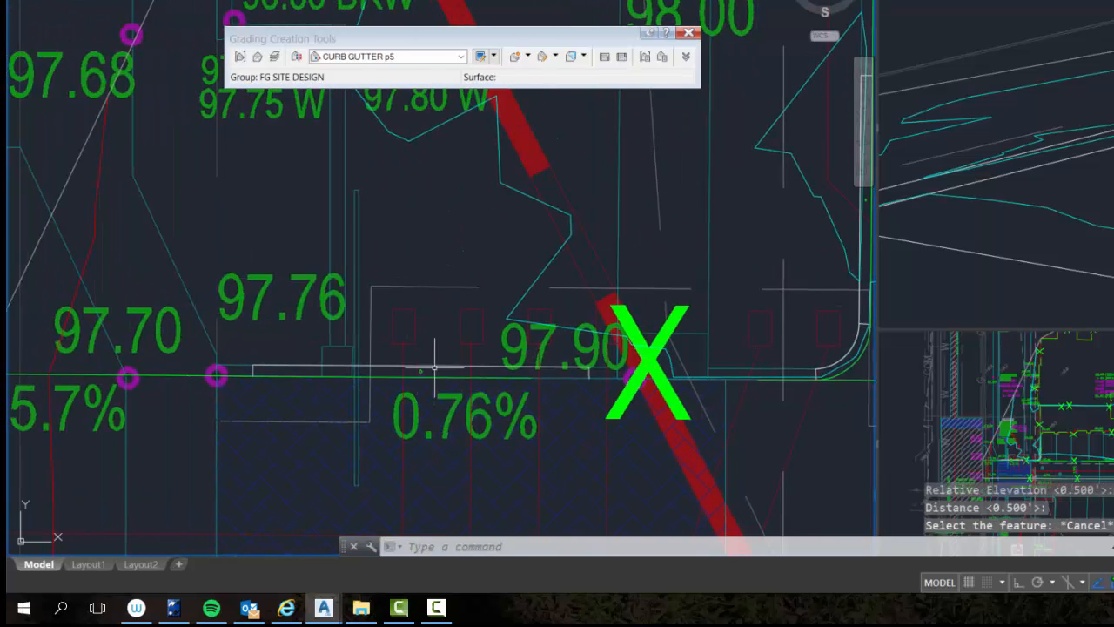
Add the new curb grading line above the 0.76% label to FG-000 as a Standard breakline described "curb bkl", supplemented at 10 feet.
right_click(441, 367)
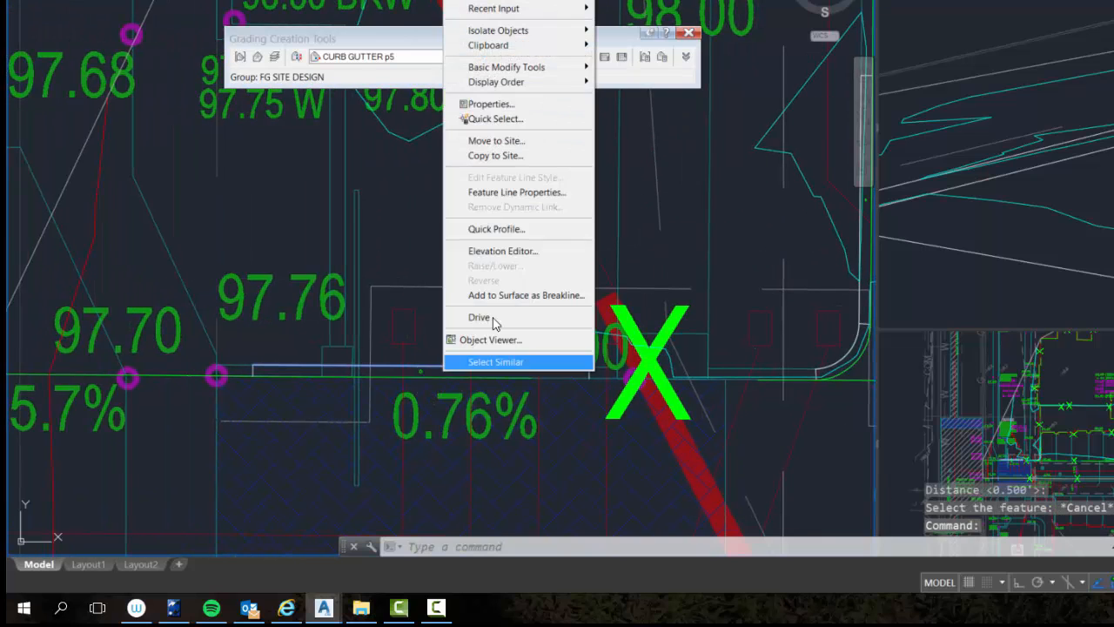
click(533, 295)
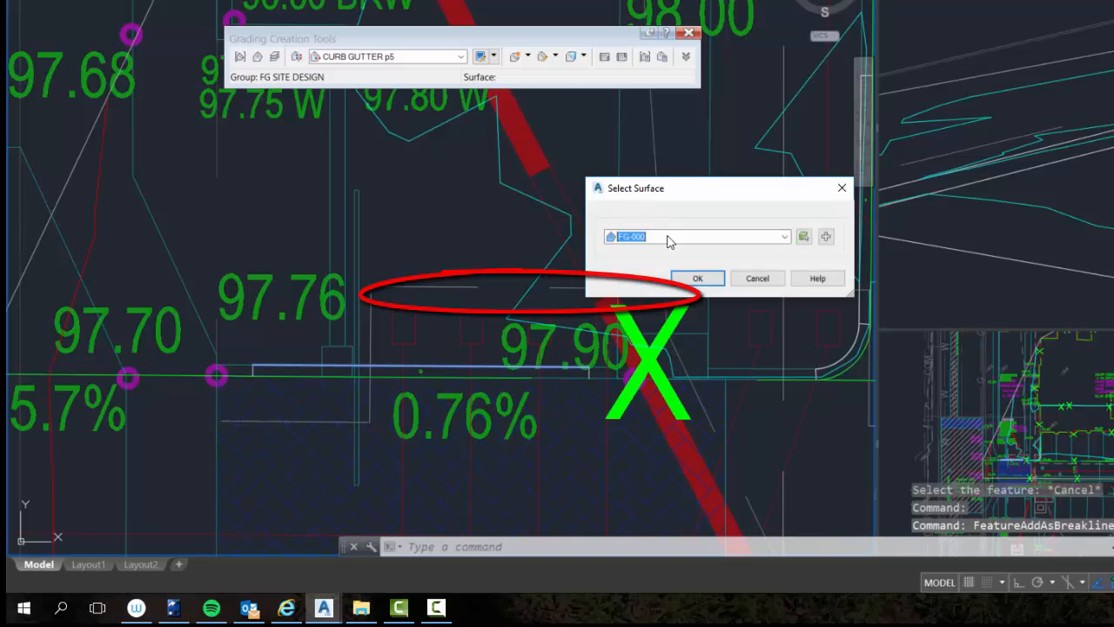
click(691, 281)
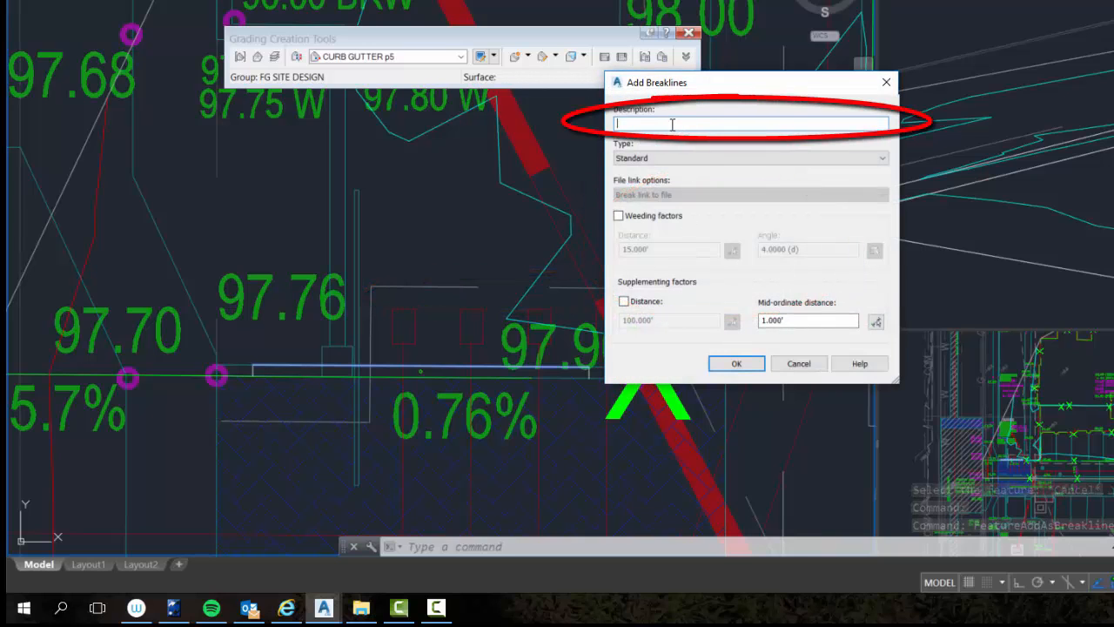
text(curb)
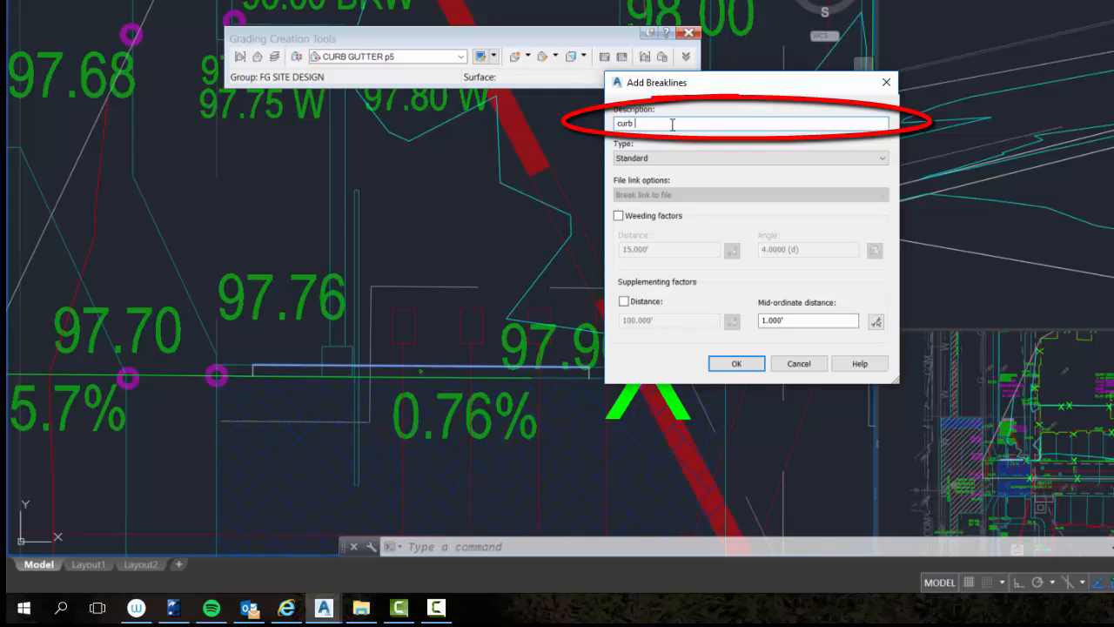
text( bkl)
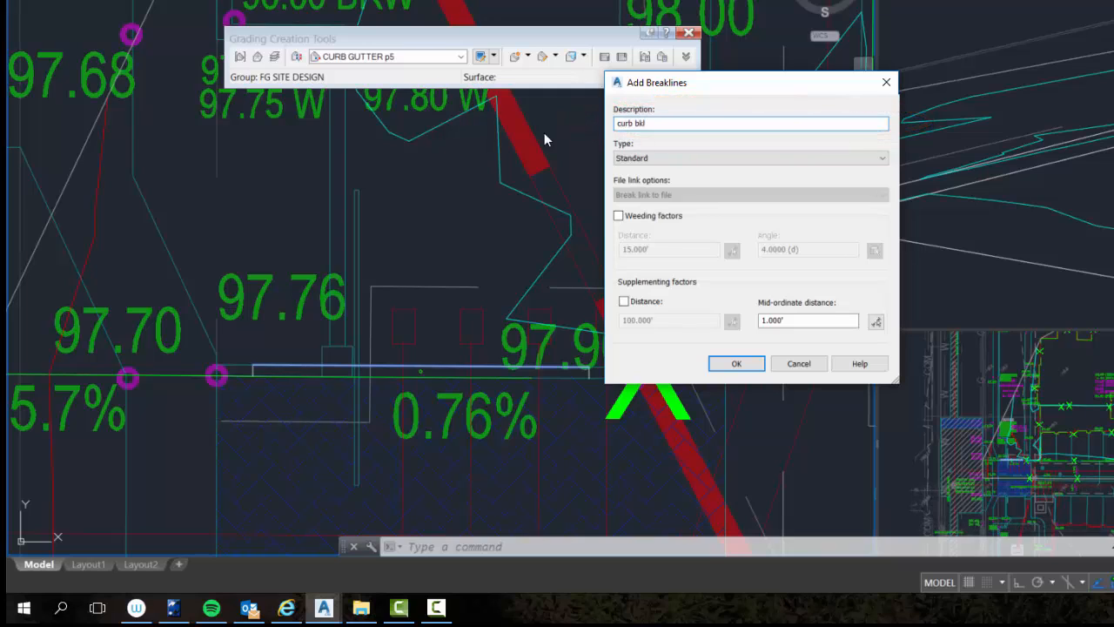
click(623, 302)
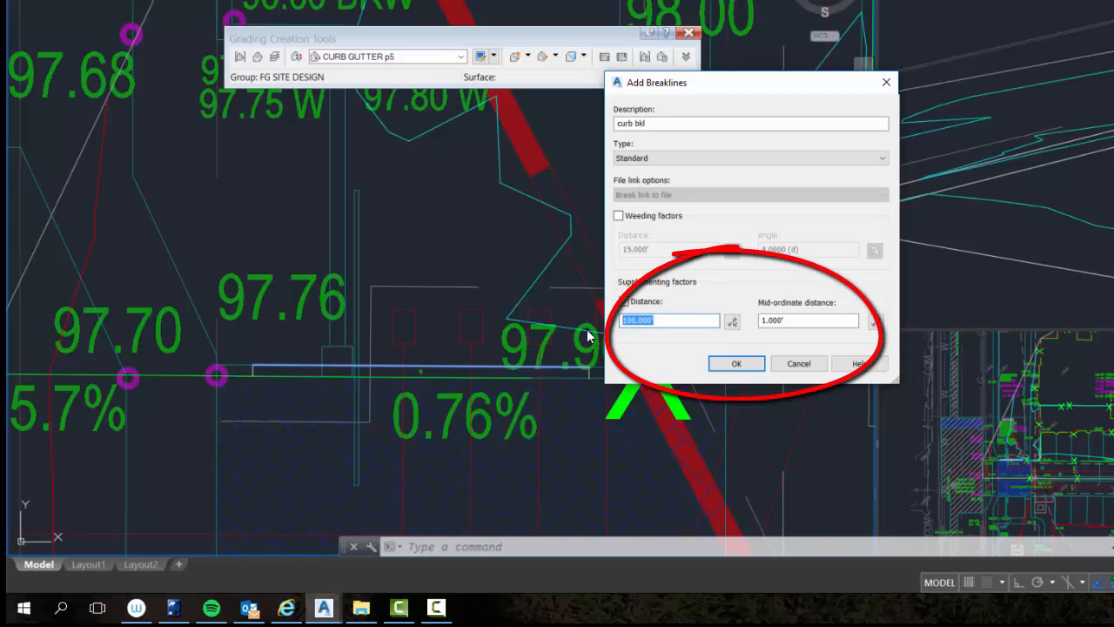
text(10)
click(719, 365)
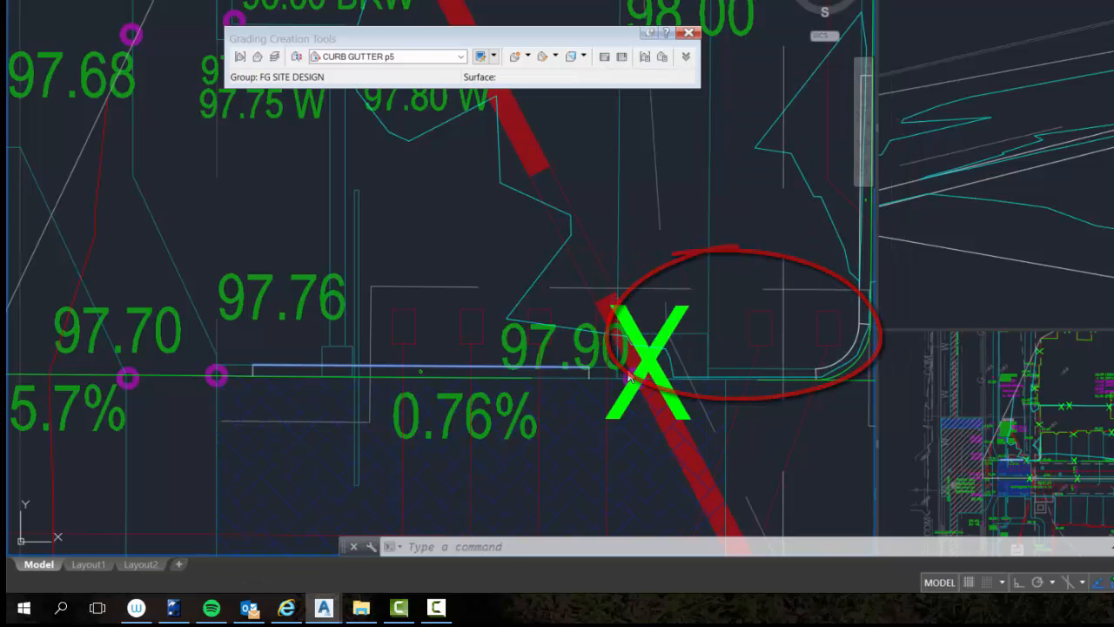
Start a CURB GUTTER p5 grading from the horizontal curb feature line east of the 97.90 label, grading its north side.
middle_drag(687, 331, 545, 321)
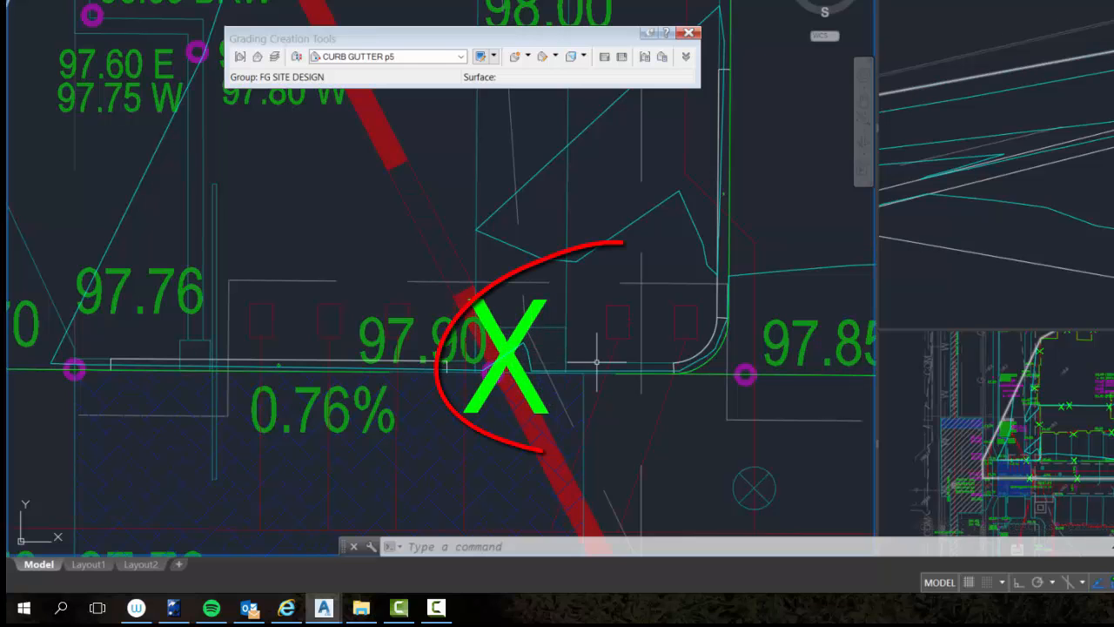
scroll(597, 360, up, 2)
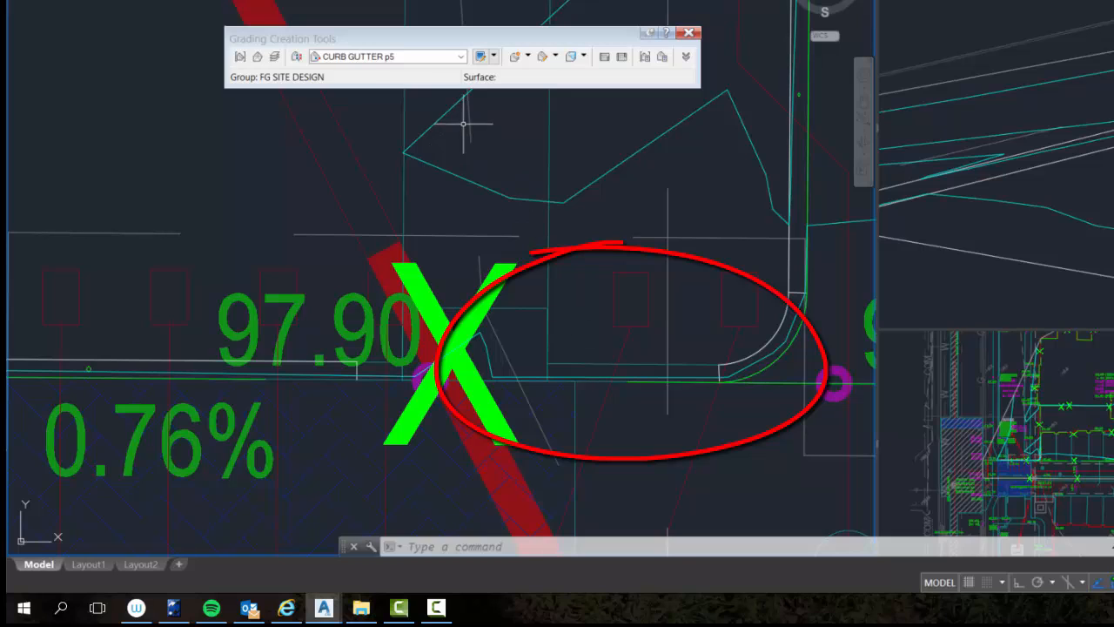
click(513, 57)
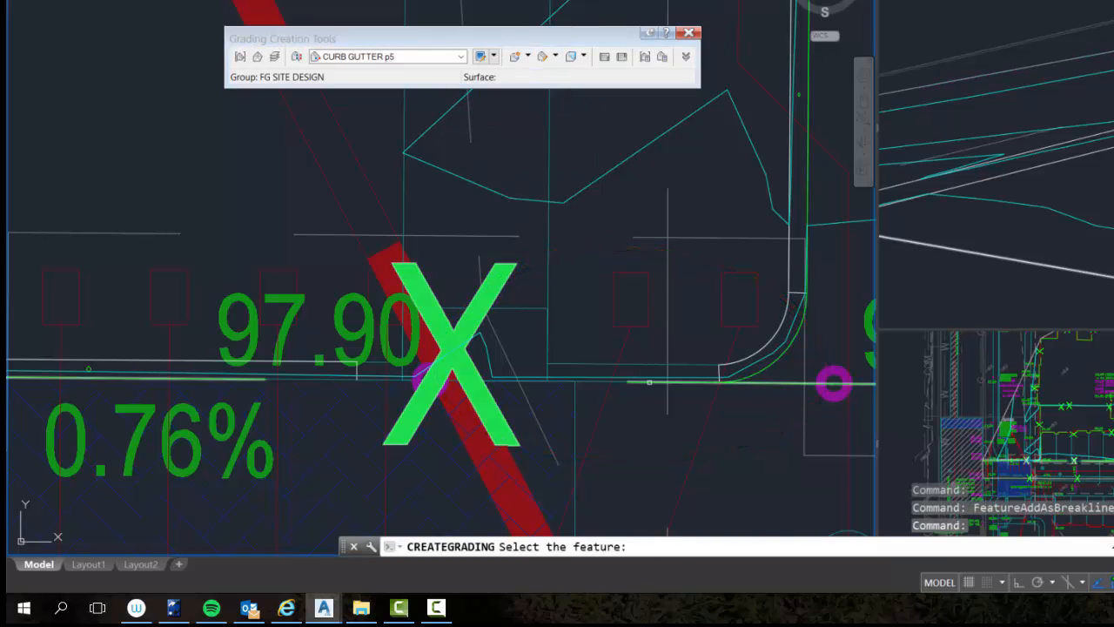
click(648, 383)
click(635, 306)
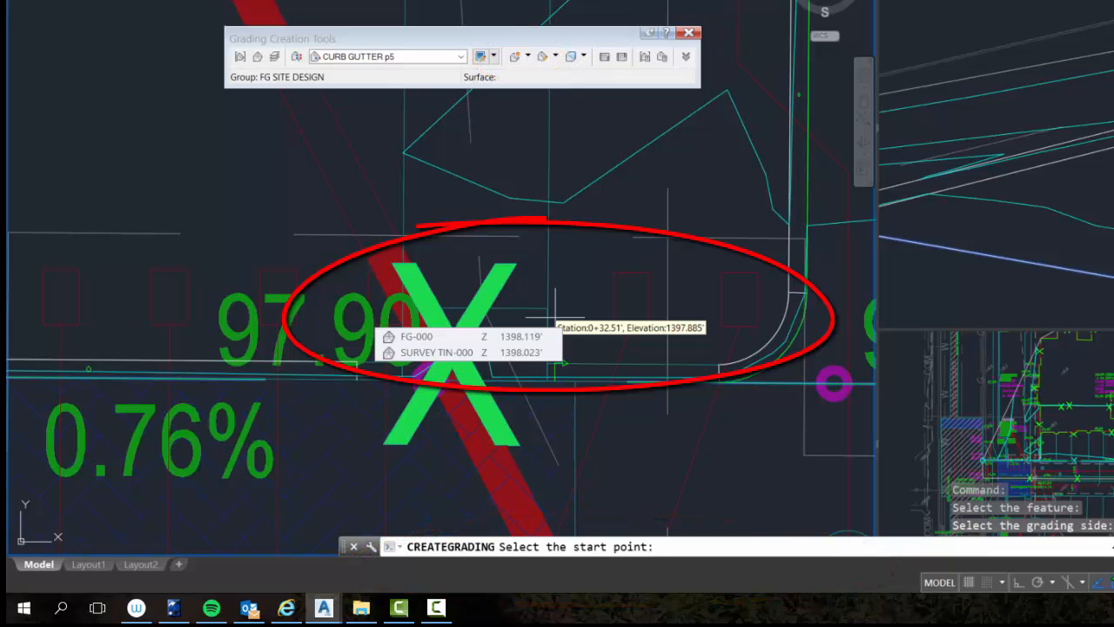
Grade the curb from station 0+32.51 to 0+36.85, accept 0.5 feet for relative elevation and distance, and end the grading command.
click(556, 312)
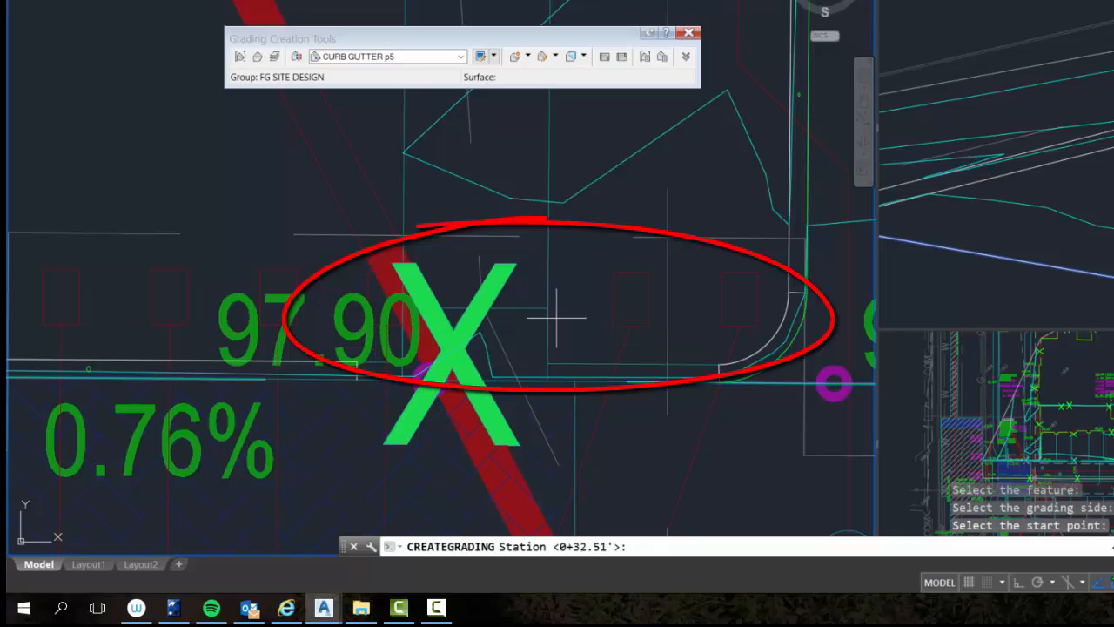
key(Return)
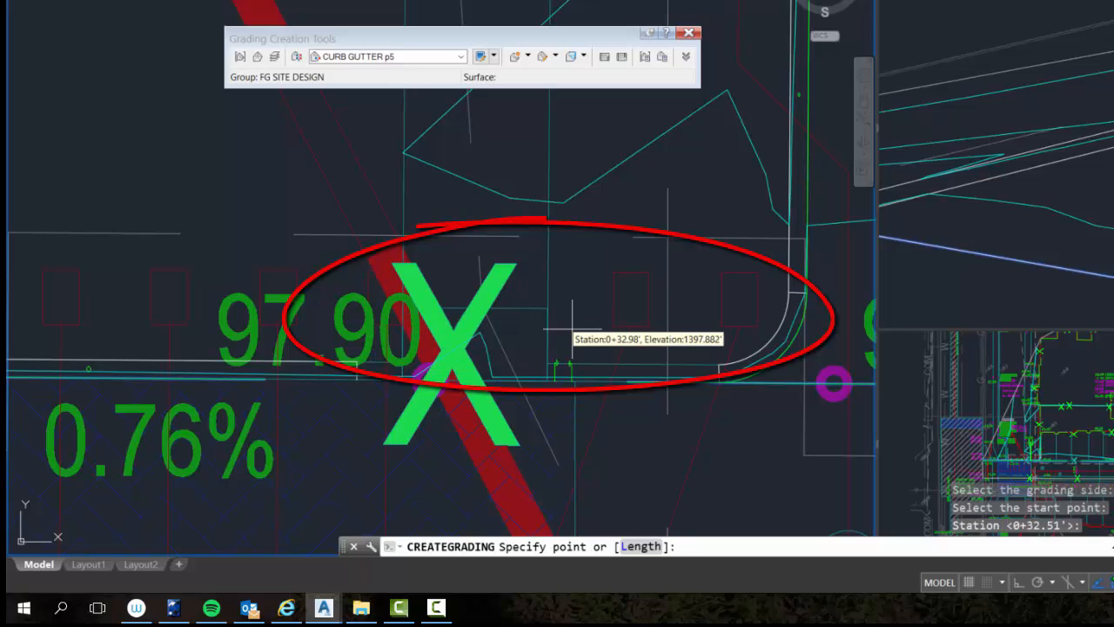
click(711, 327)
key(Return)
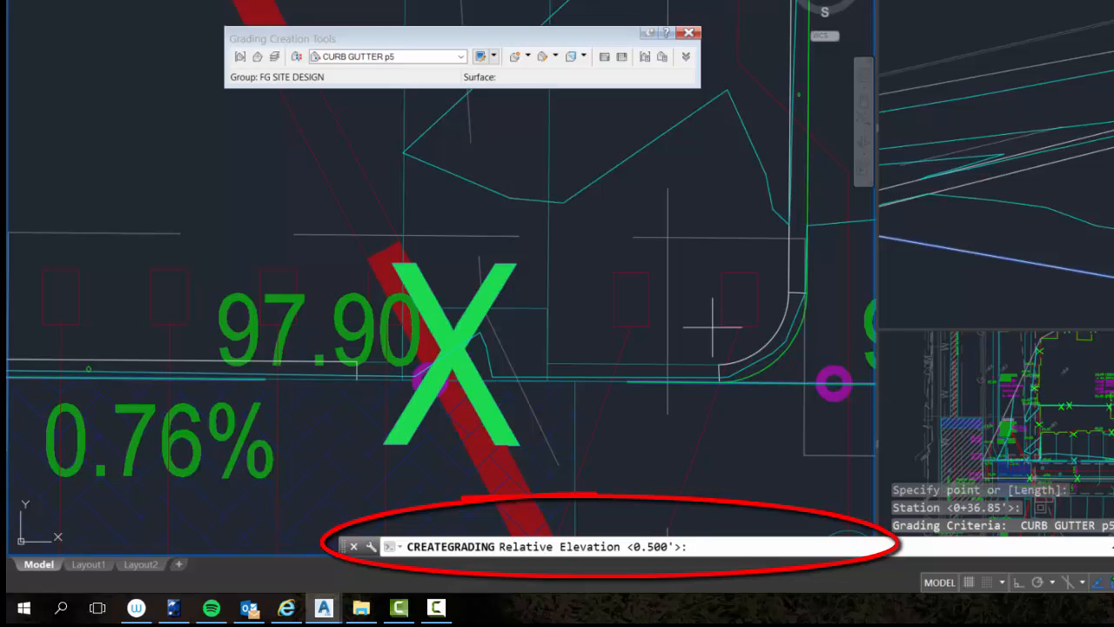
key(Return)
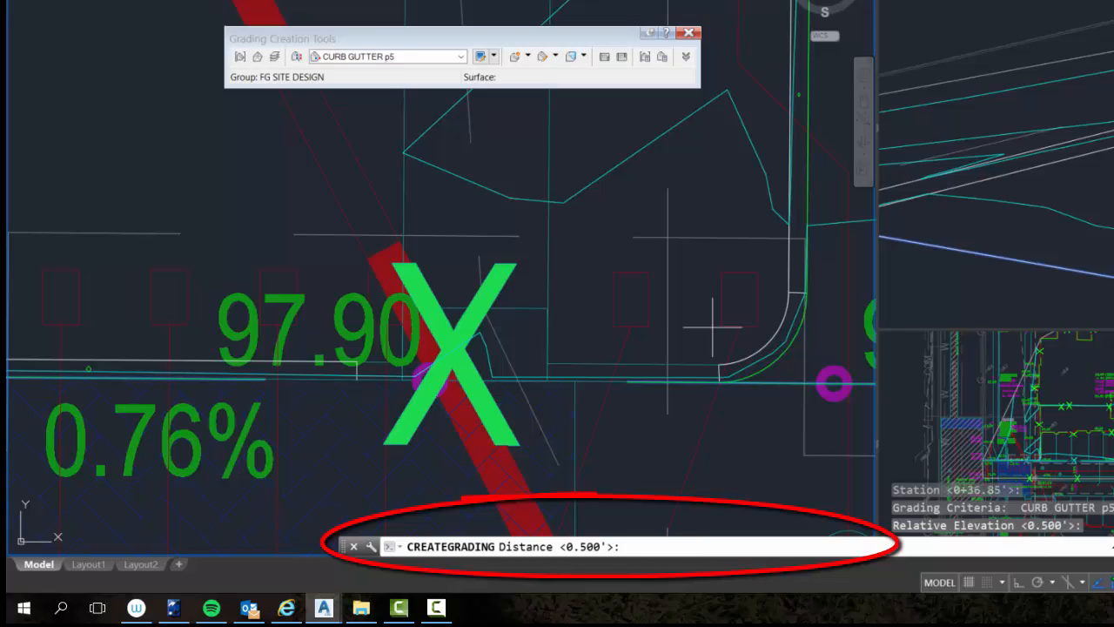
key(Return)
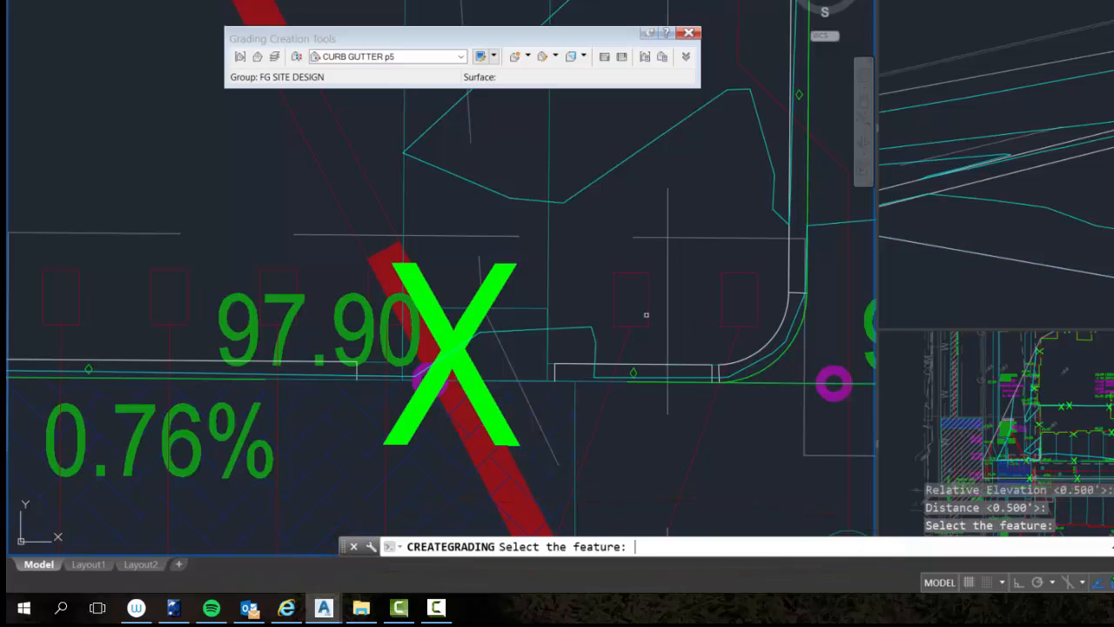
key(Escape)
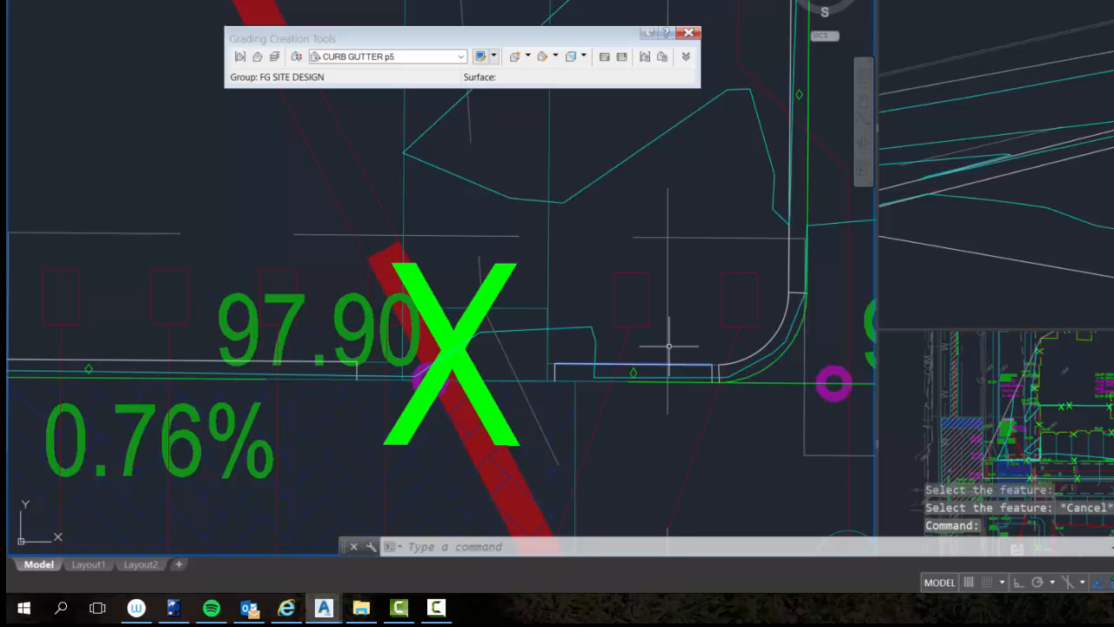
Add the short curb grading line west of the curved corner to FG-000 as a Standard breakline described "curb bkl", supplemented at 5 feet.
right_click(672, 303)
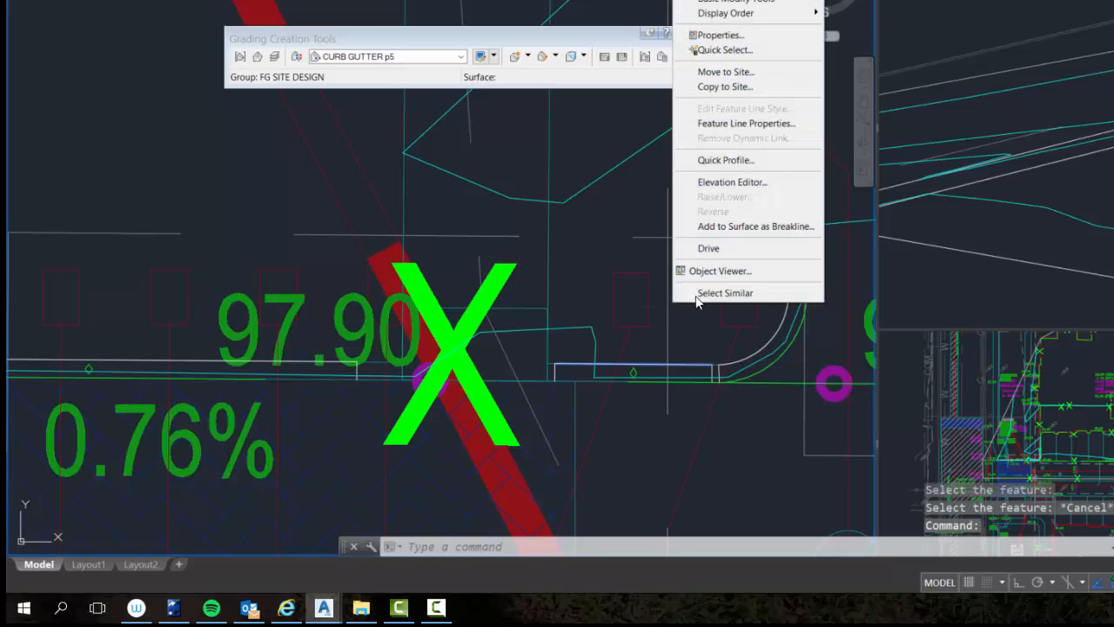
click(751, 228)
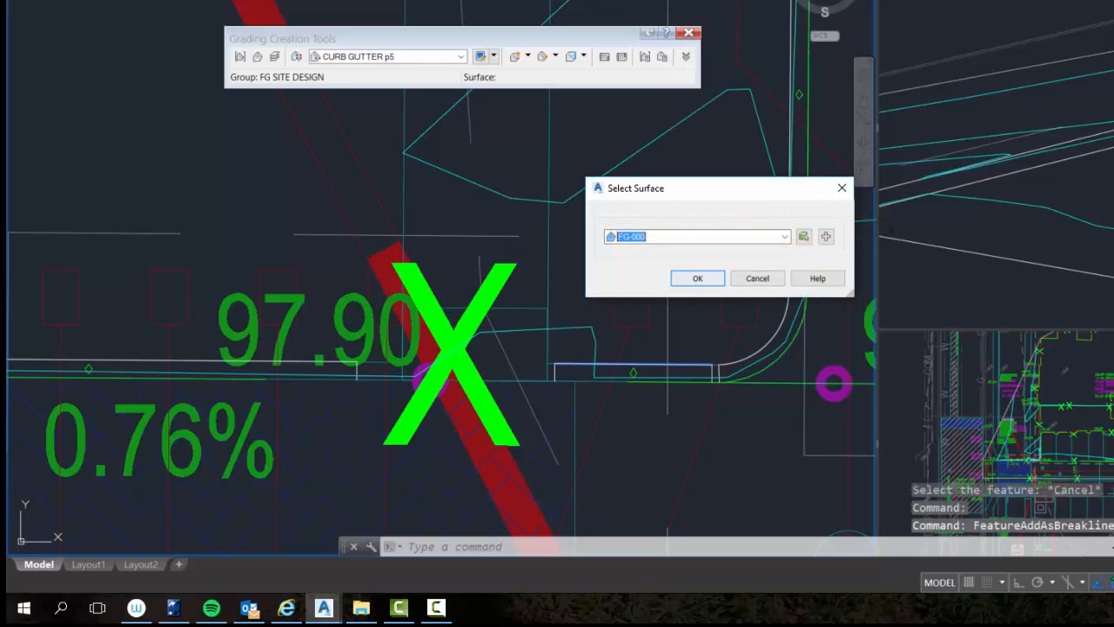
click(697, 277)
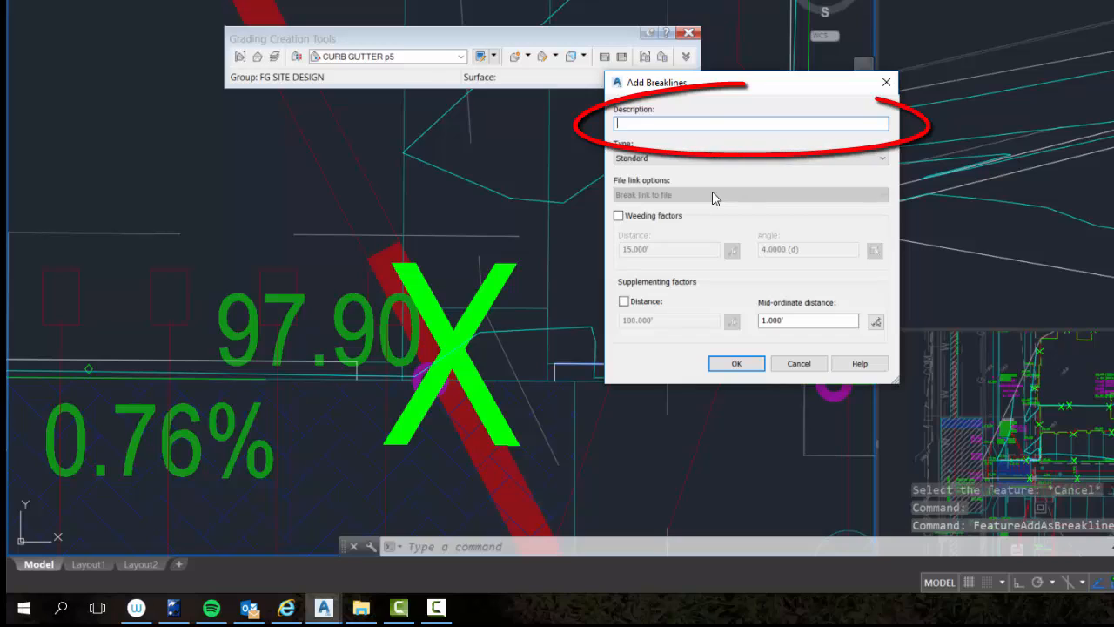
text(curb)
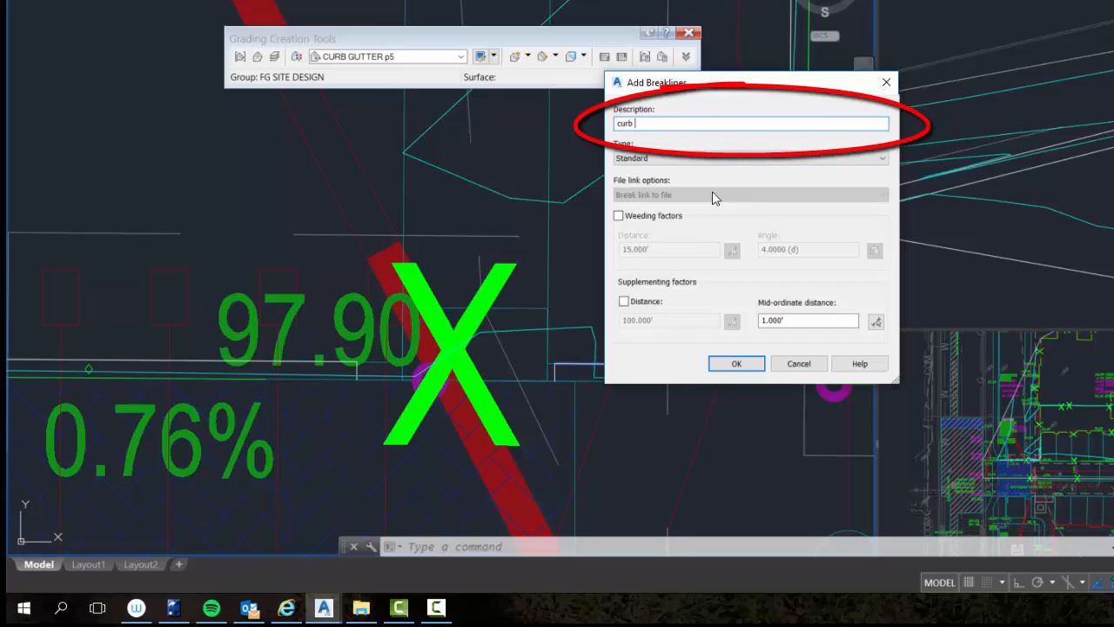
text( bkl)
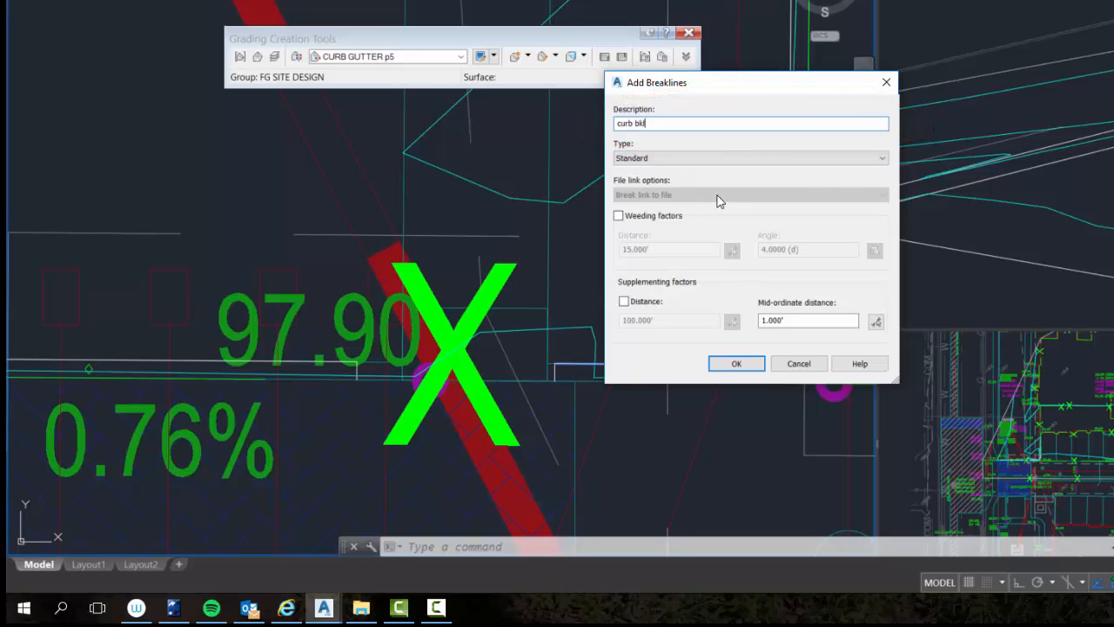
click(623, 301)
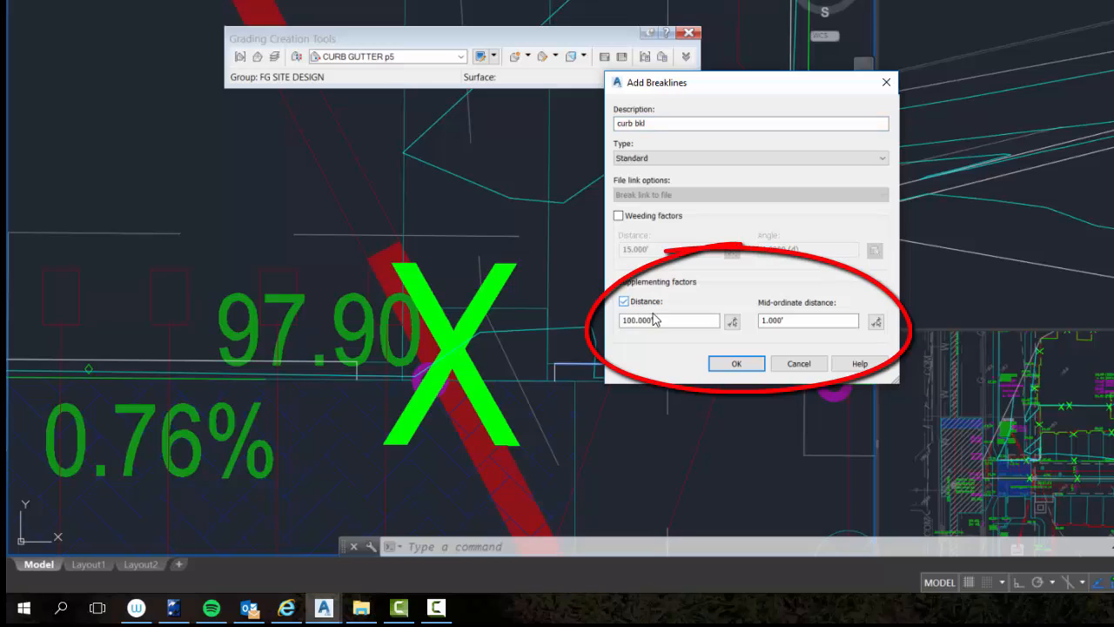
double_click(654, 320)
text(5)
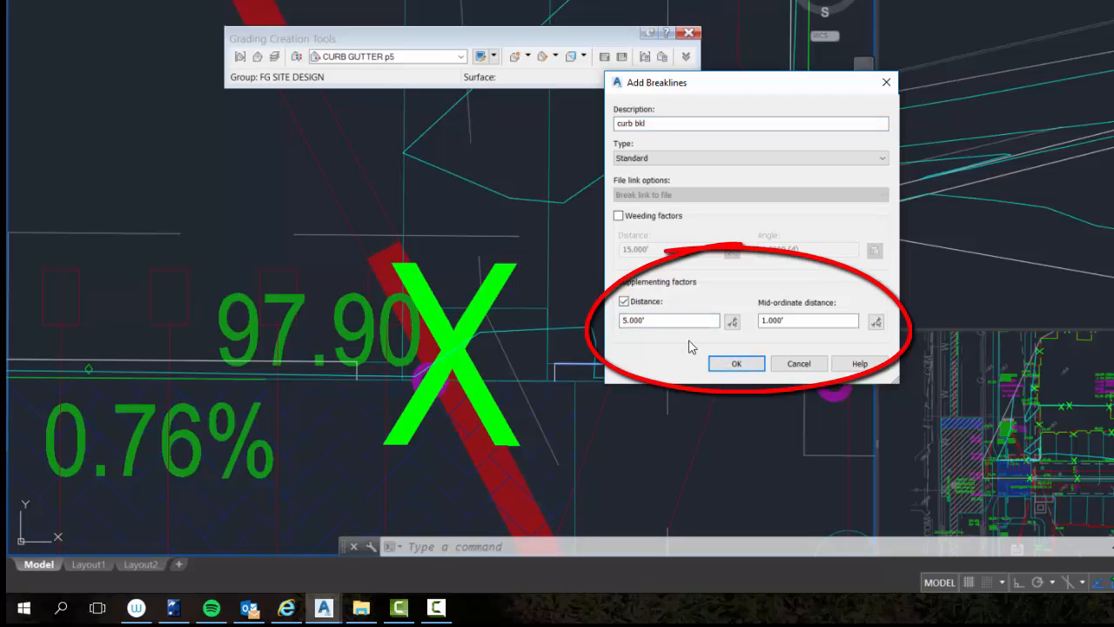
click(736, 364)
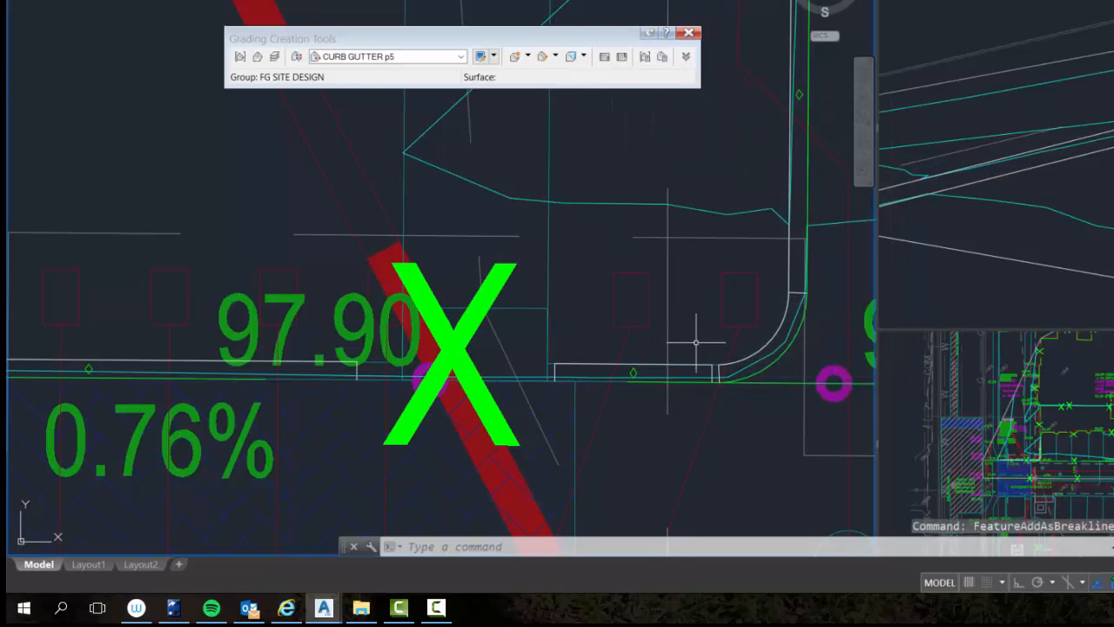
scroll(700, 338, down, 2)
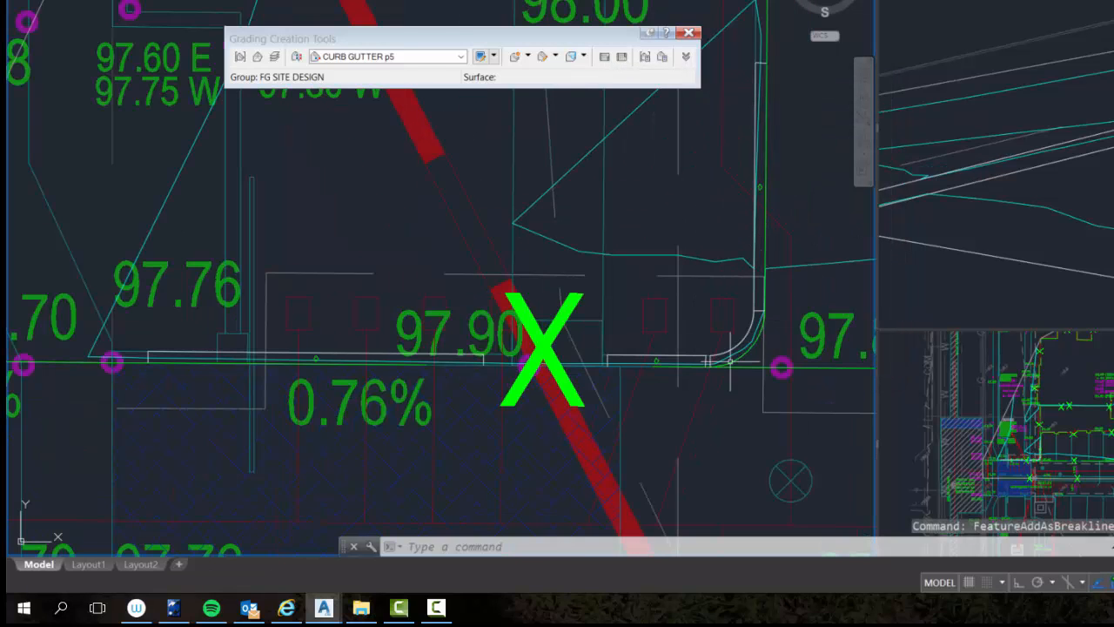
scroll(181, 364, down, 2)
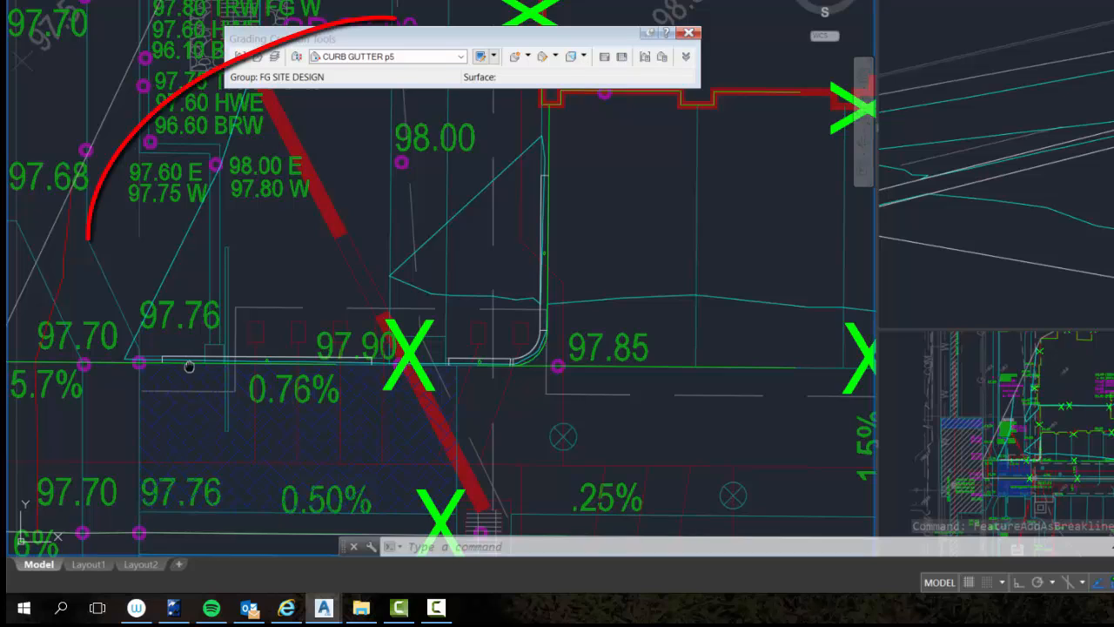
middle_drag(184, 365, 355, 364)
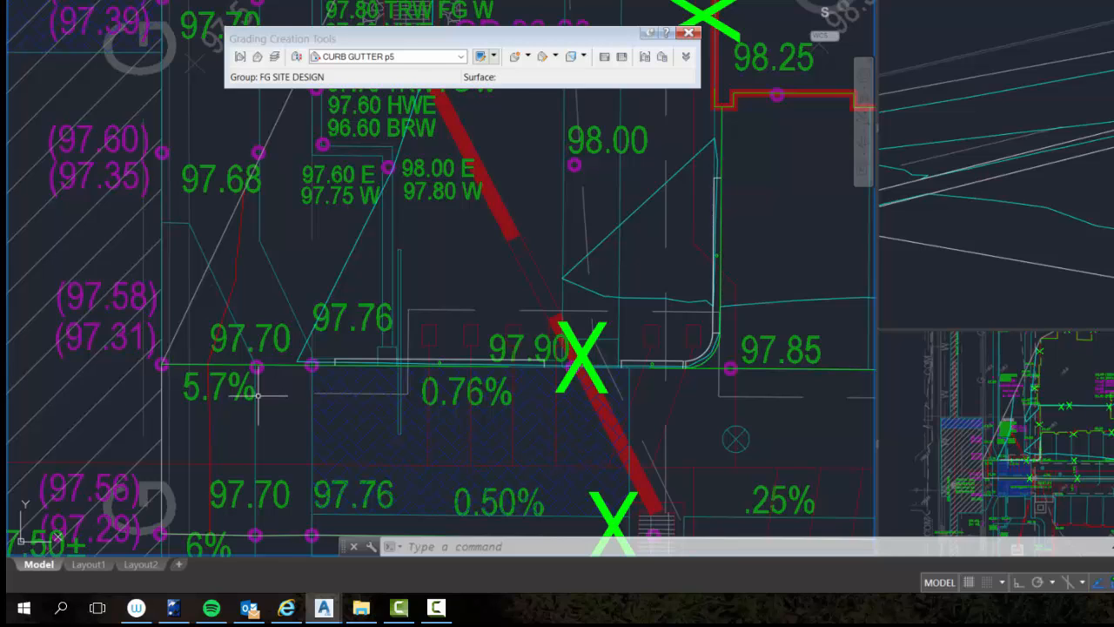
scroll(258, 395, down, 6)
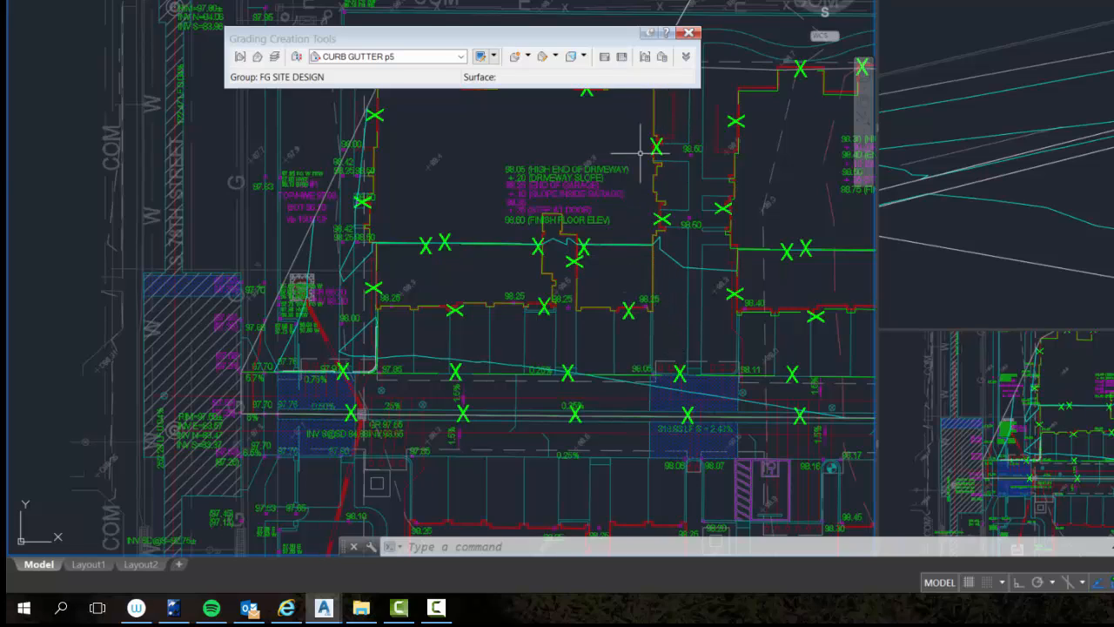
mouse_move(640, 152)
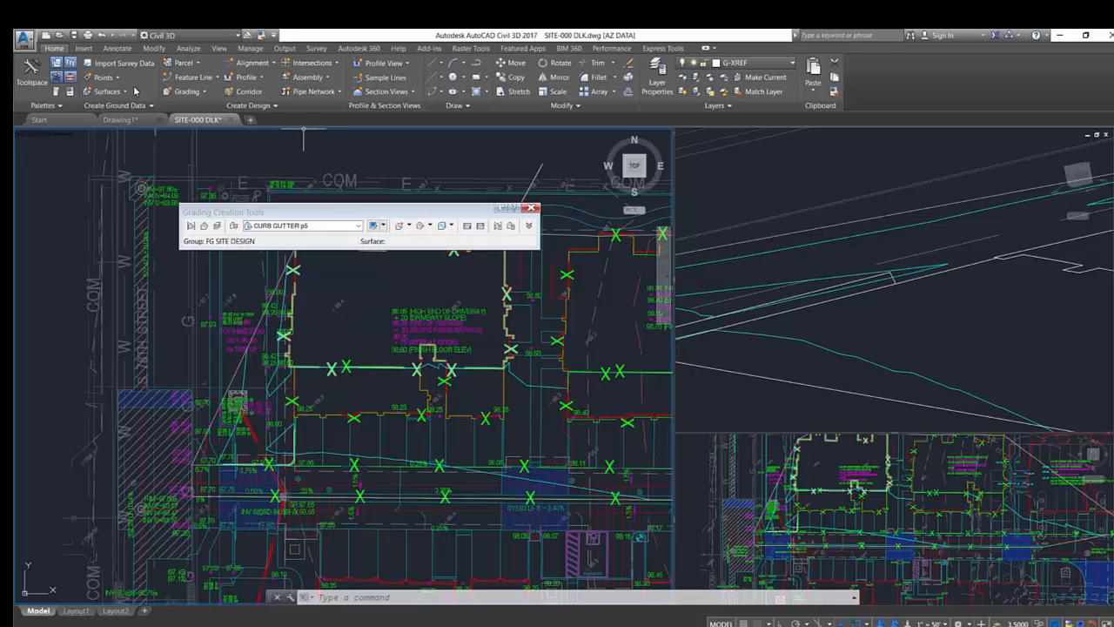
Start adding surface Spot Elevation labels with the E&A- Proposed Spot label style and the E&A Marker style.
click(117, 49)
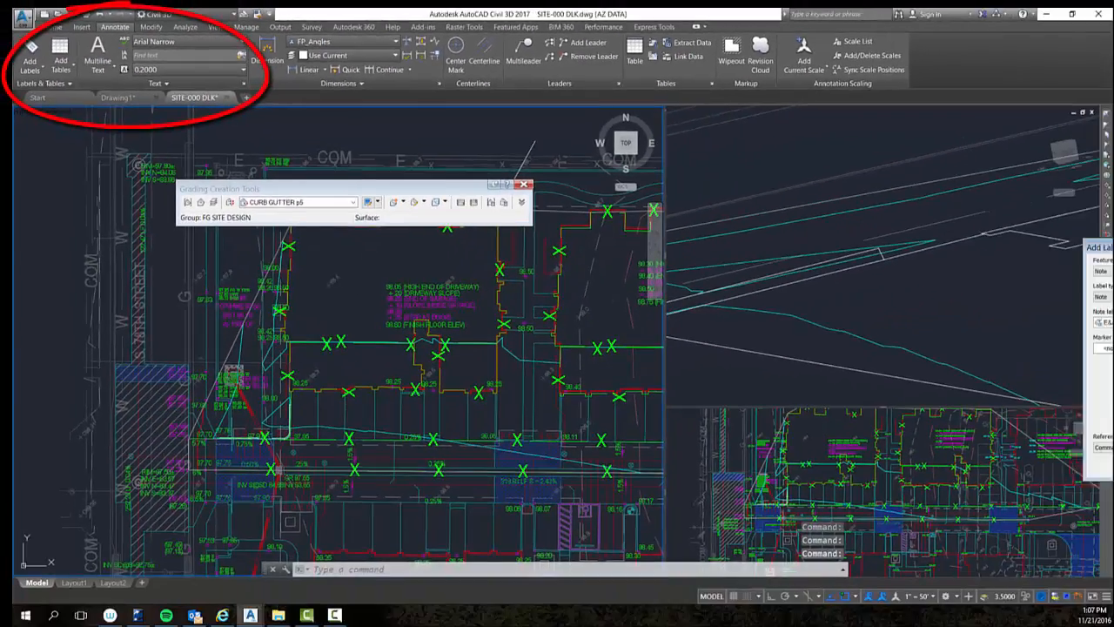
click(30, 69)
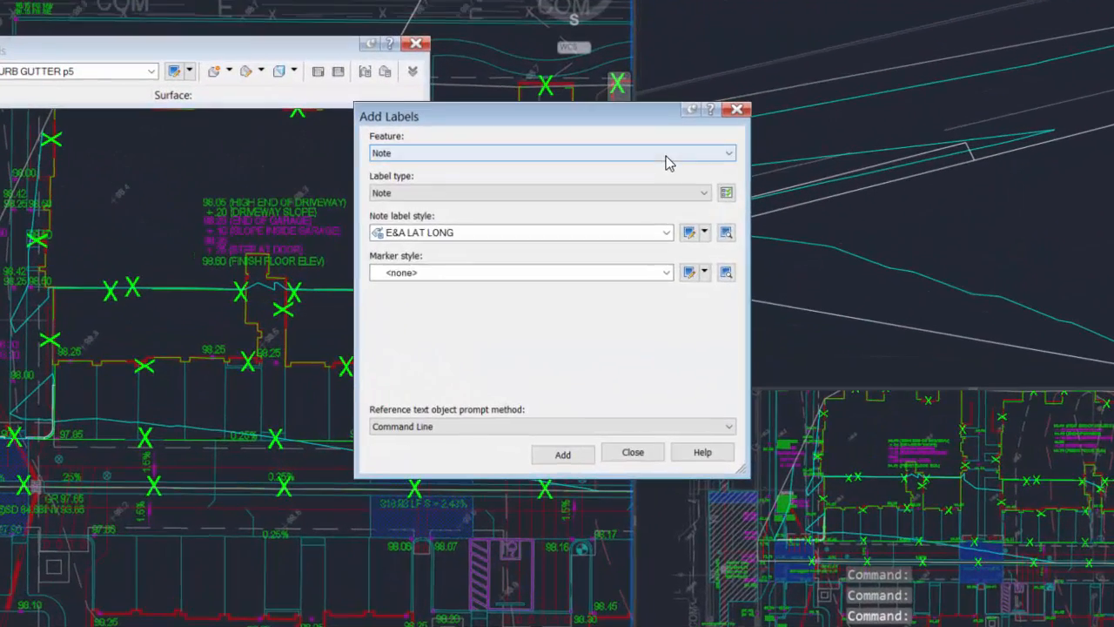
click(796, 306)
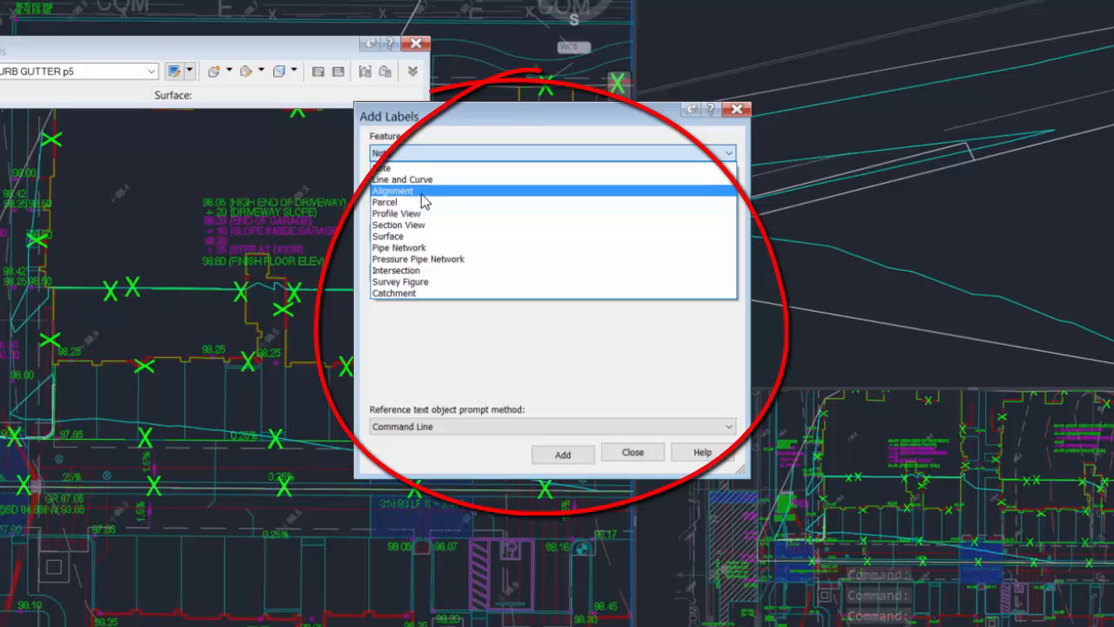
click(428, 237)
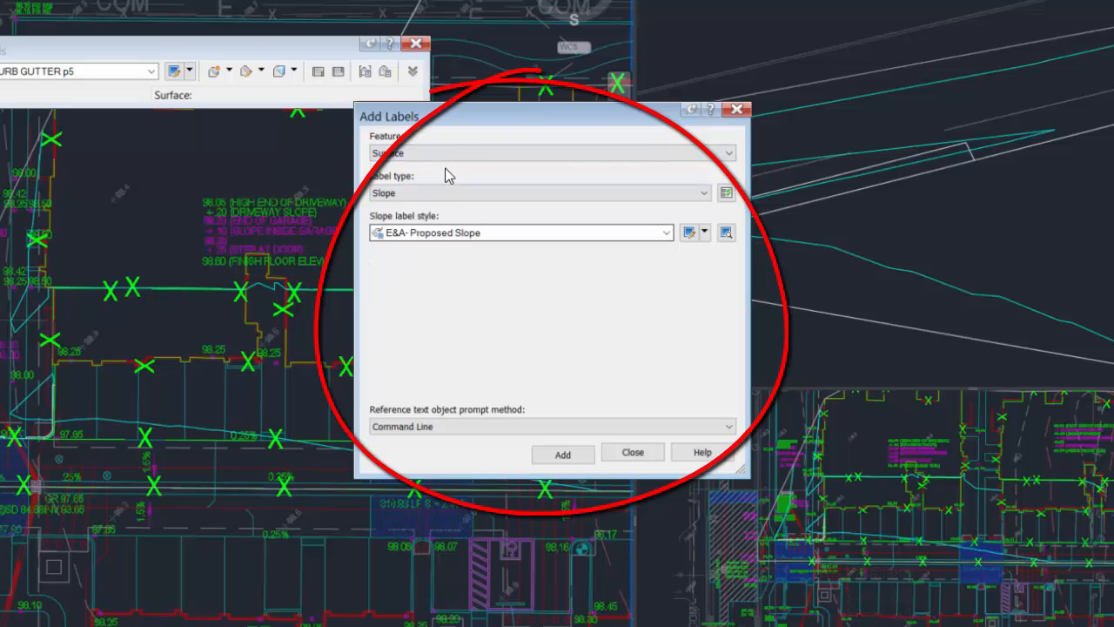
click(646, 197)
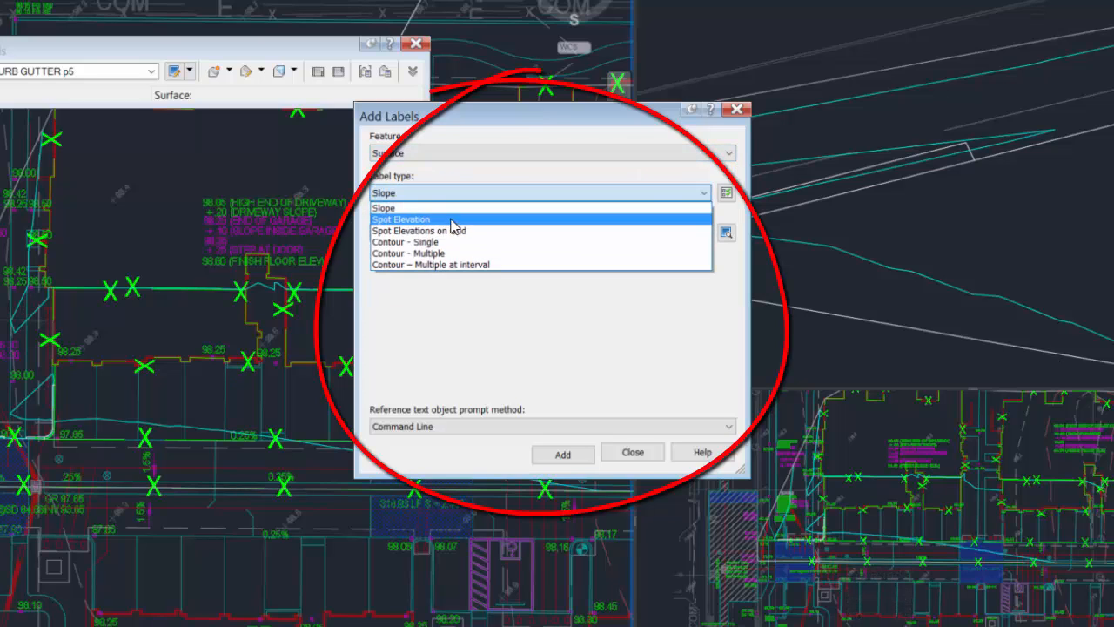
click(460, 219)
click(665, 232)
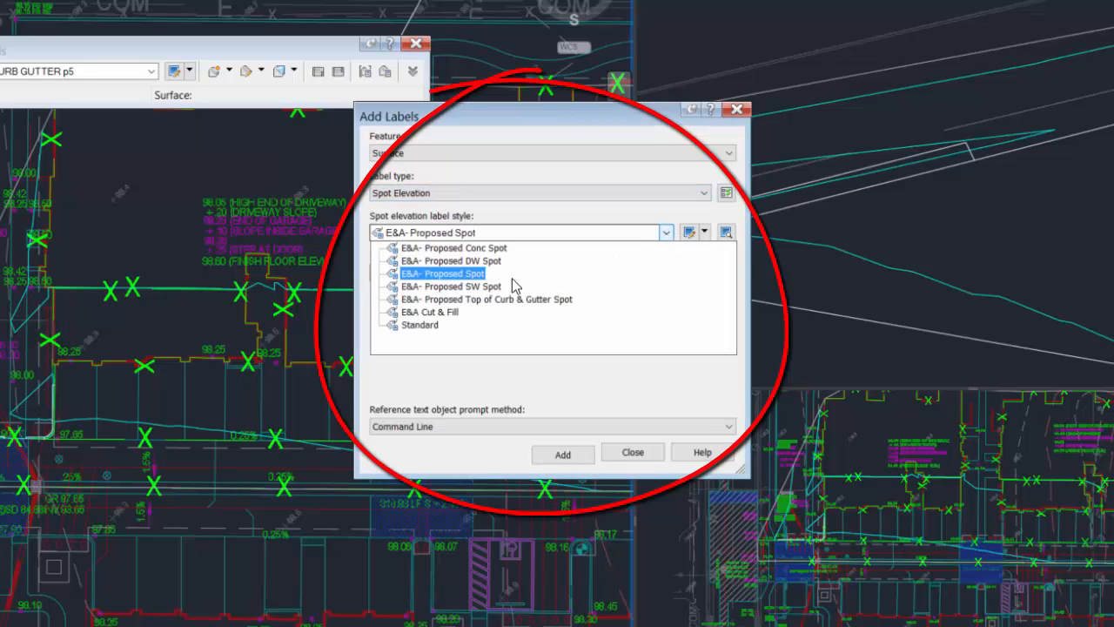
click(462, 275)
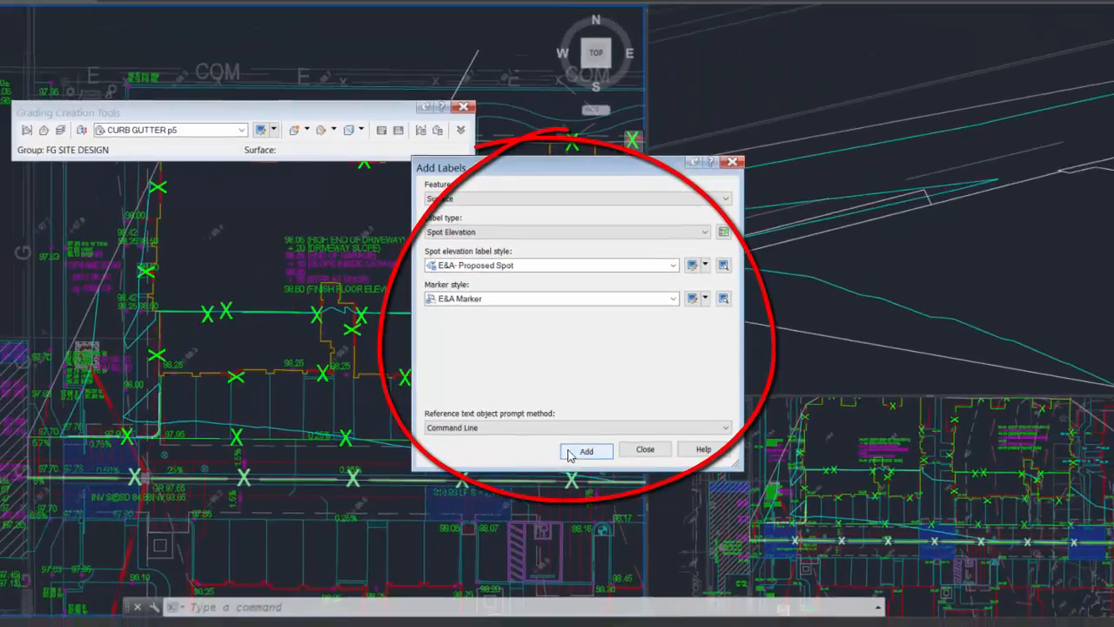
click(564, 454)
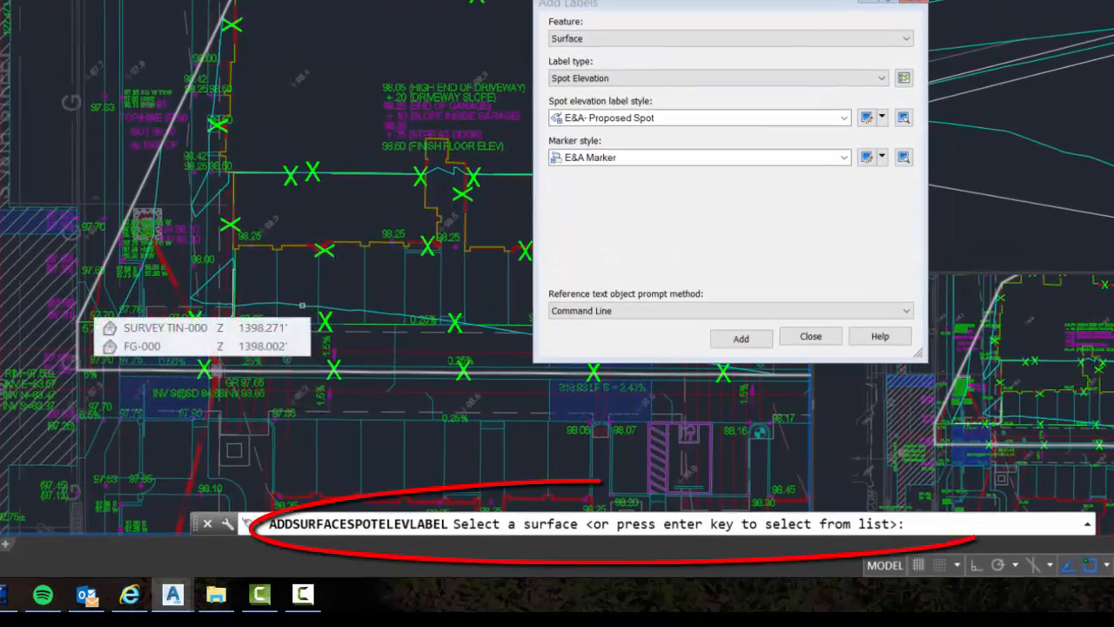
Label FG-000 spot elevations at the north end of the vertical curb and at the start of its curved corner, then finish labelling.
click(302, 305)
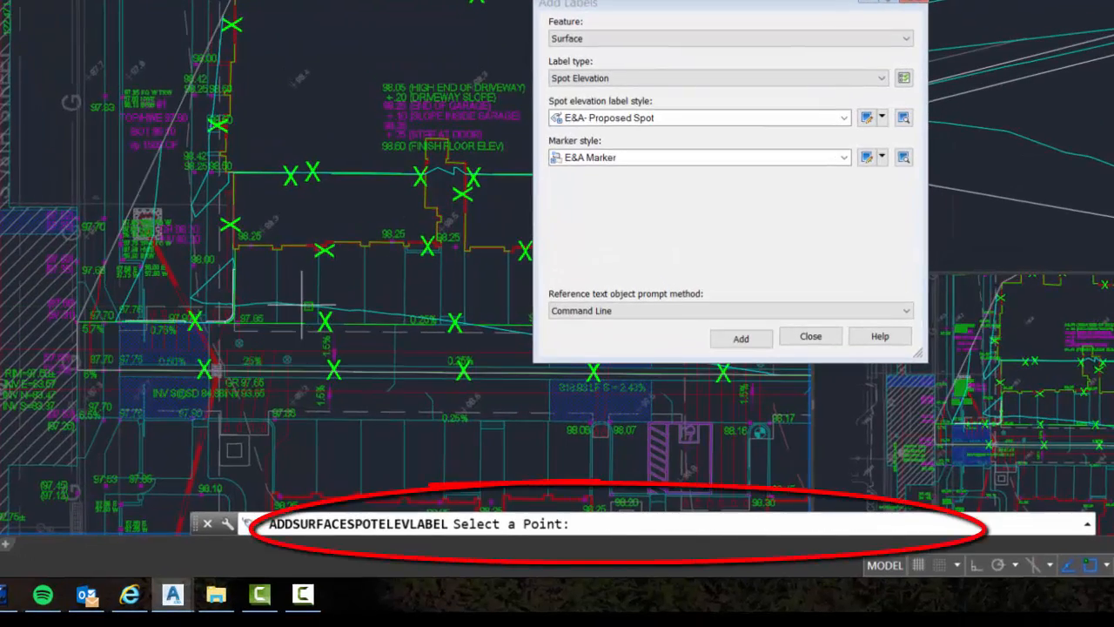
scroll(229, 218, up, 5)
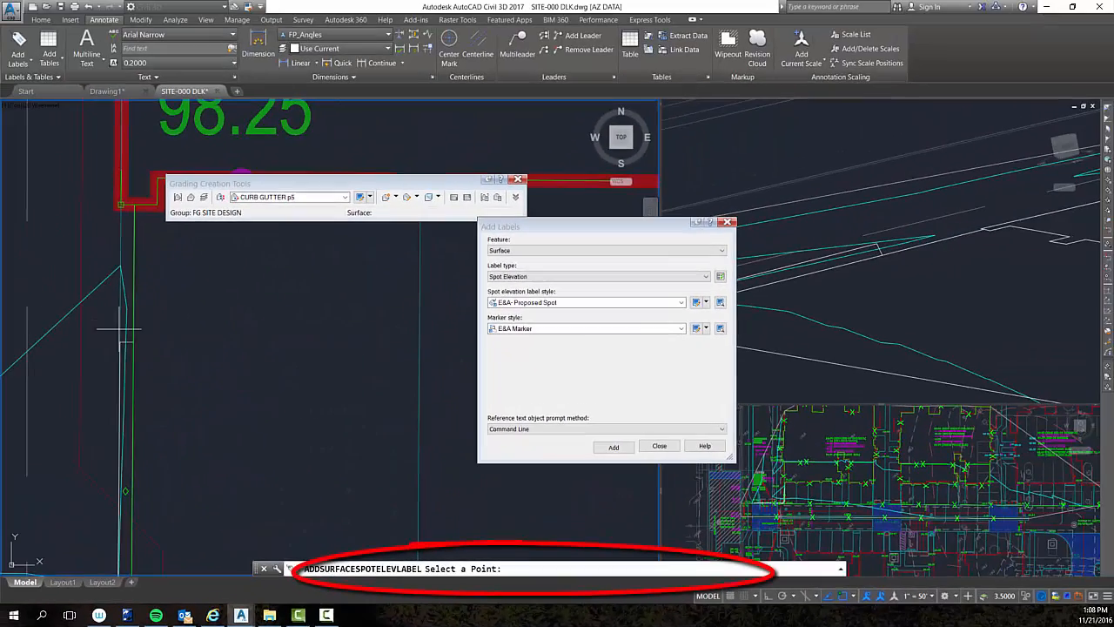
scroll(71, 261, up, 3)
scroll(244, 426, down, 3)
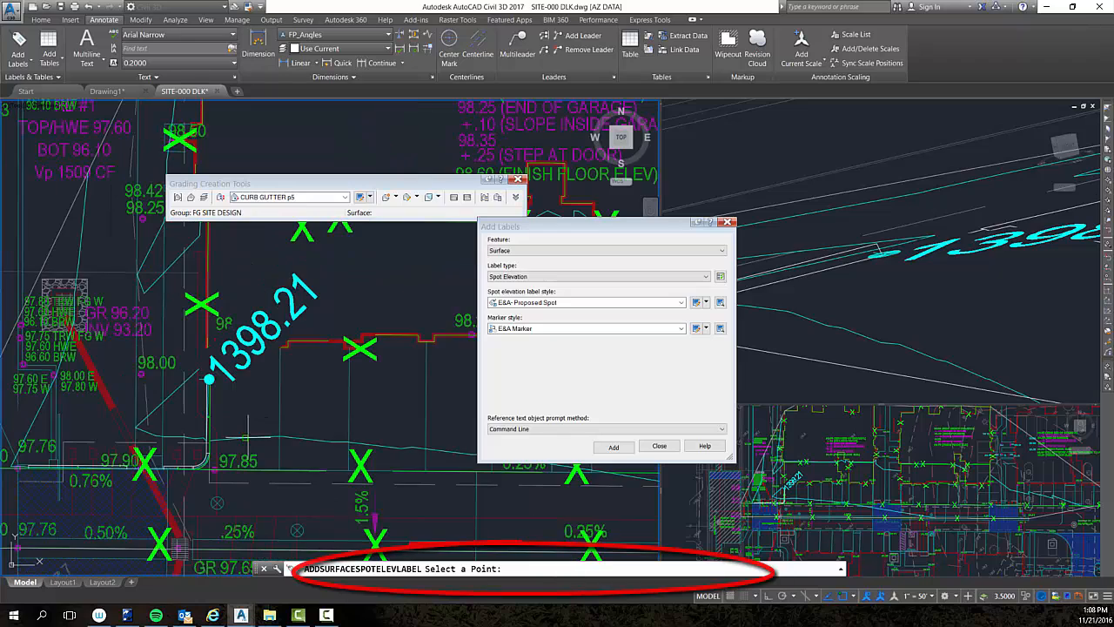
scroll(256, 415, up, 5)
scroll(266, 405, up, 2)
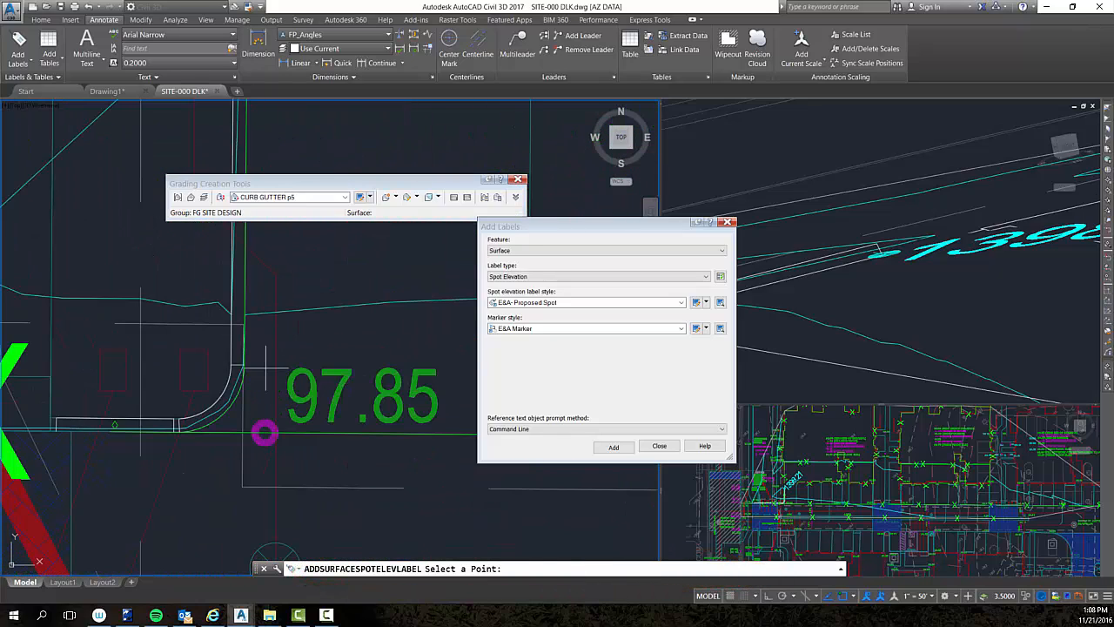
scroll(264, 403, down, 6)
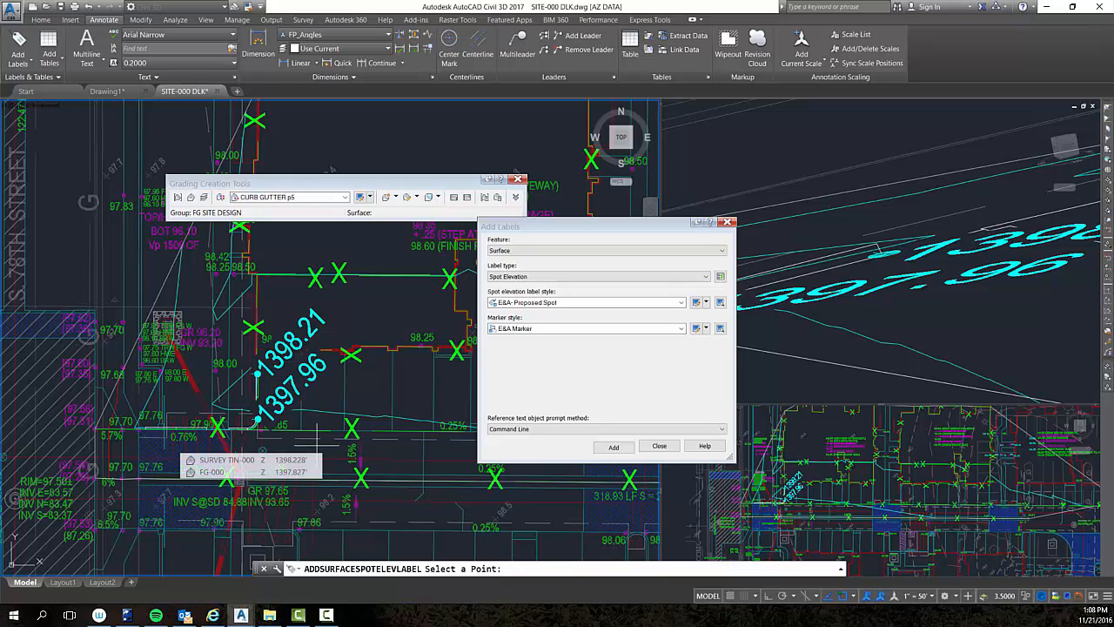
key(Escape)
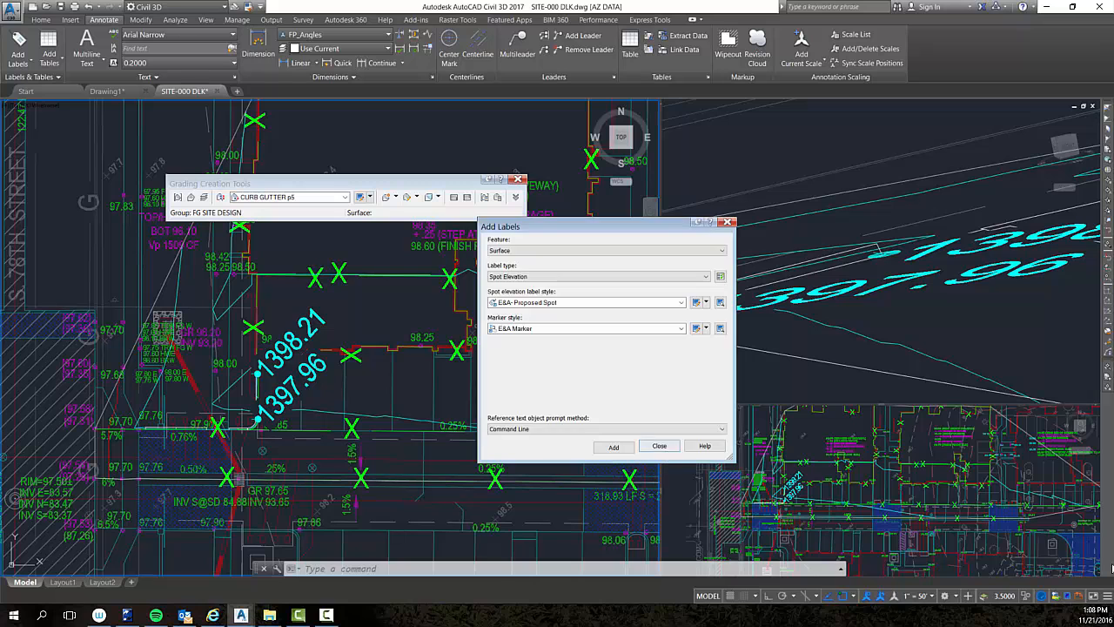
click(658, 444)
Set the curb feature line's elevation to 1397.92 at the north end of the curved corner with Quick Elevation Edit.
scroll(248, 435, up, 4)
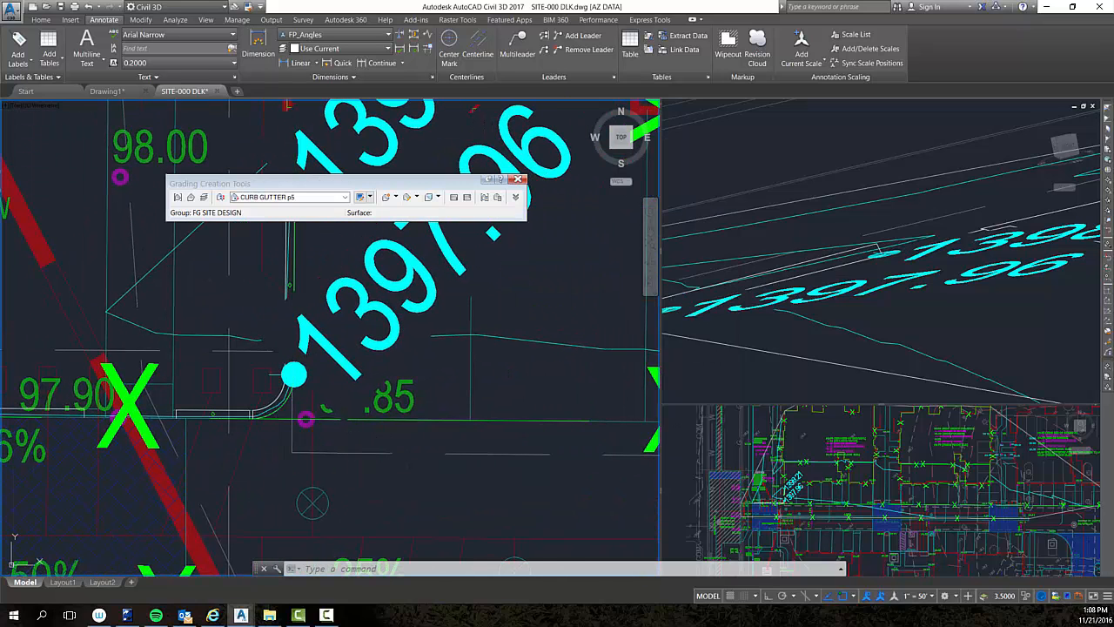
click(291, 404)
click(282, 411)
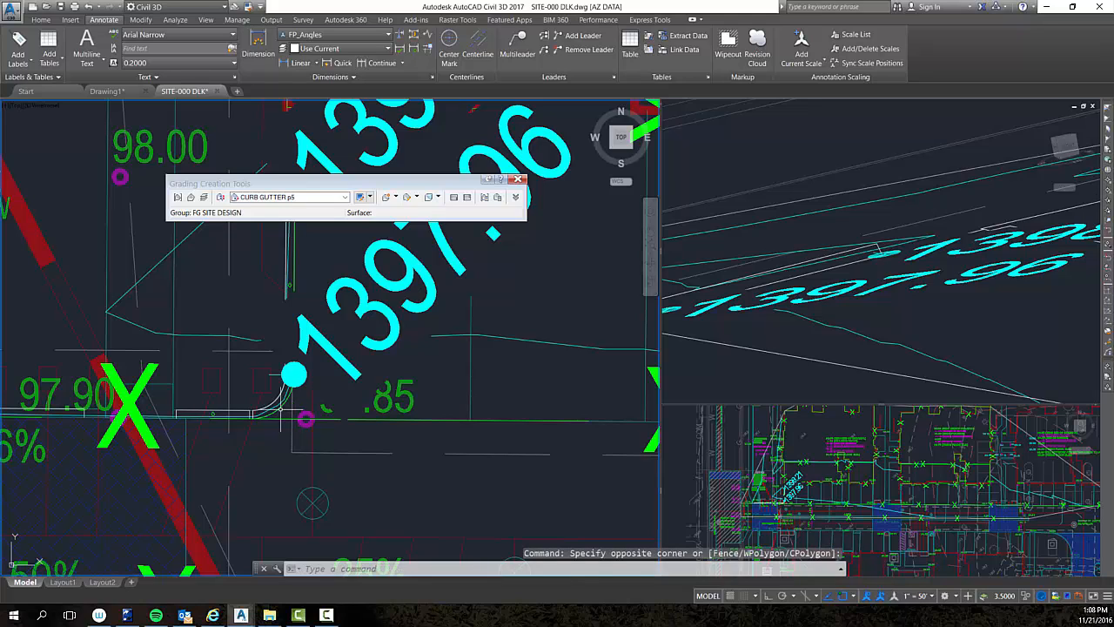
mouse_move(283, 411)
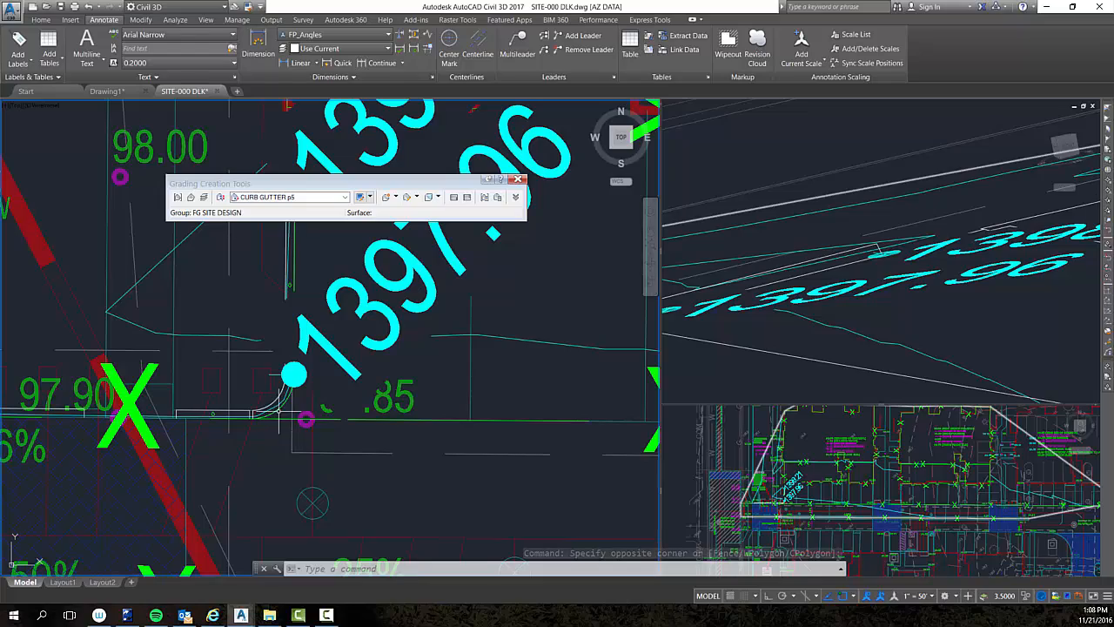
click(282, 411)
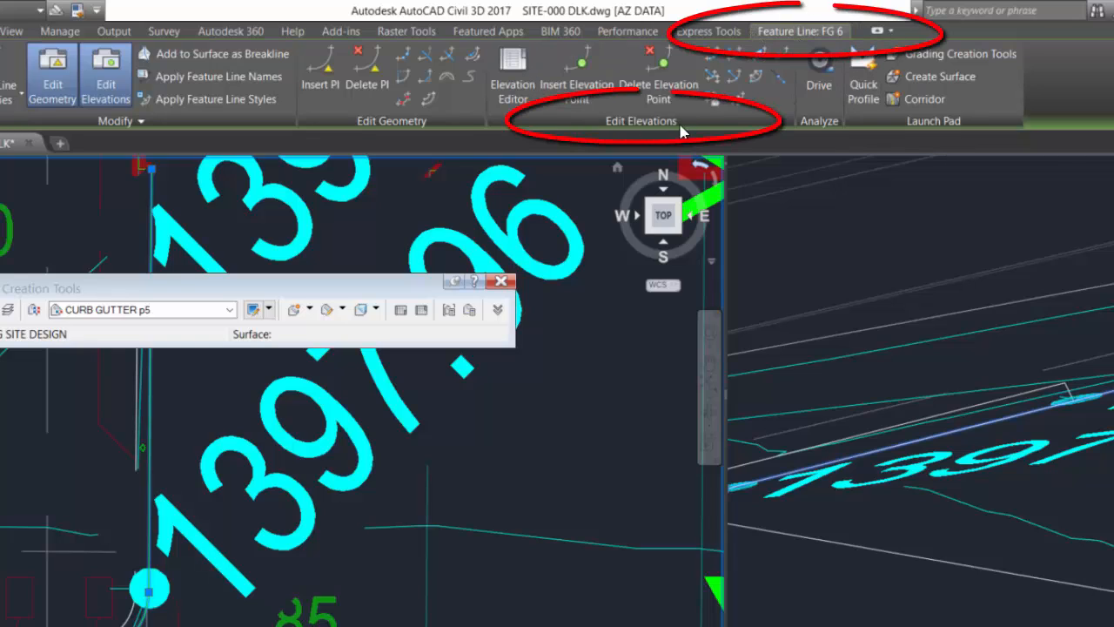
click(713, 64)
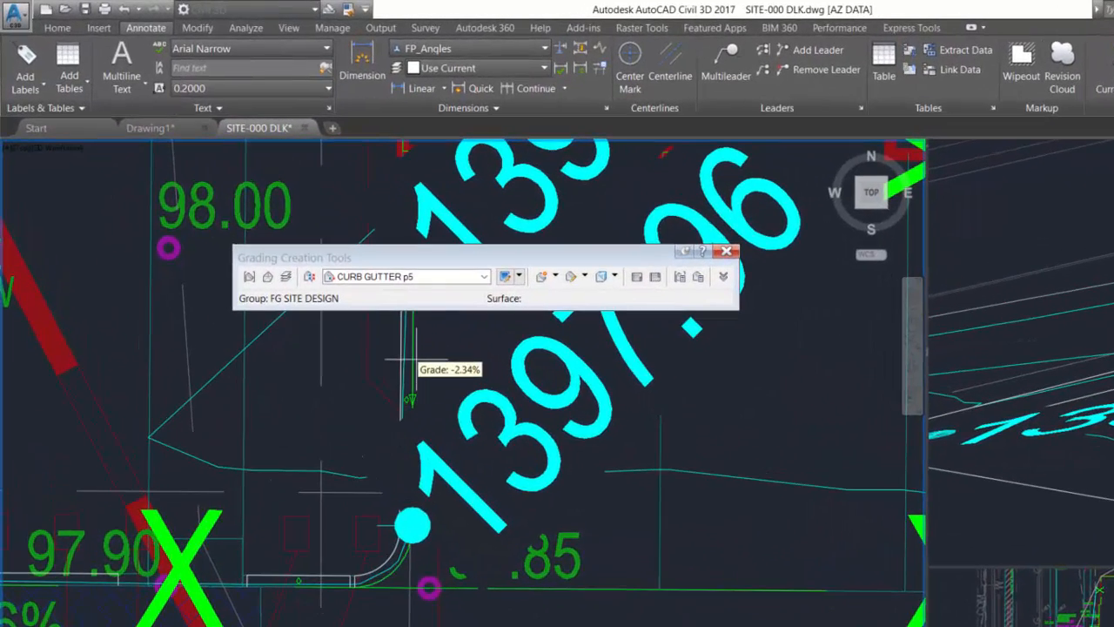
middle_drag(420, 383, 428, 626)
middle_drag(438, 493, 449, 245)
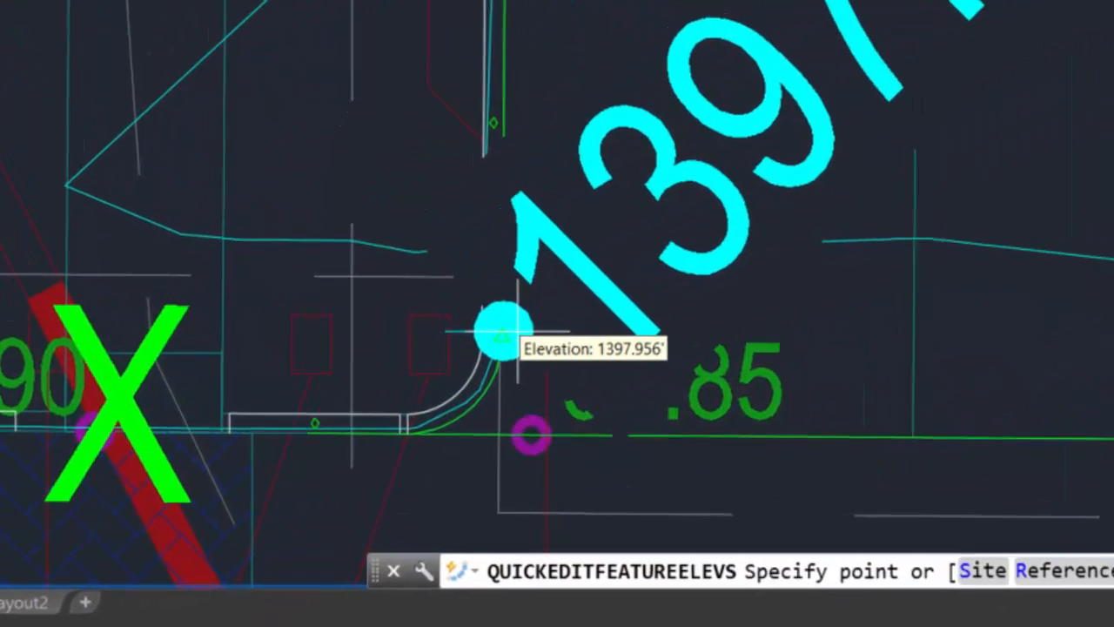
click(522, 332)
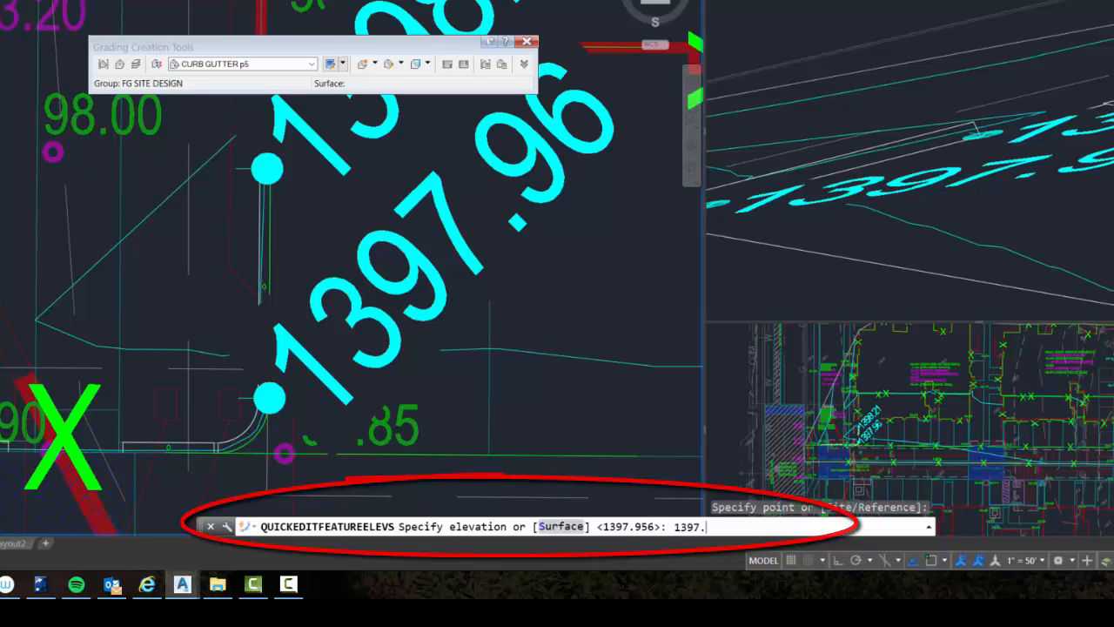
text(92)
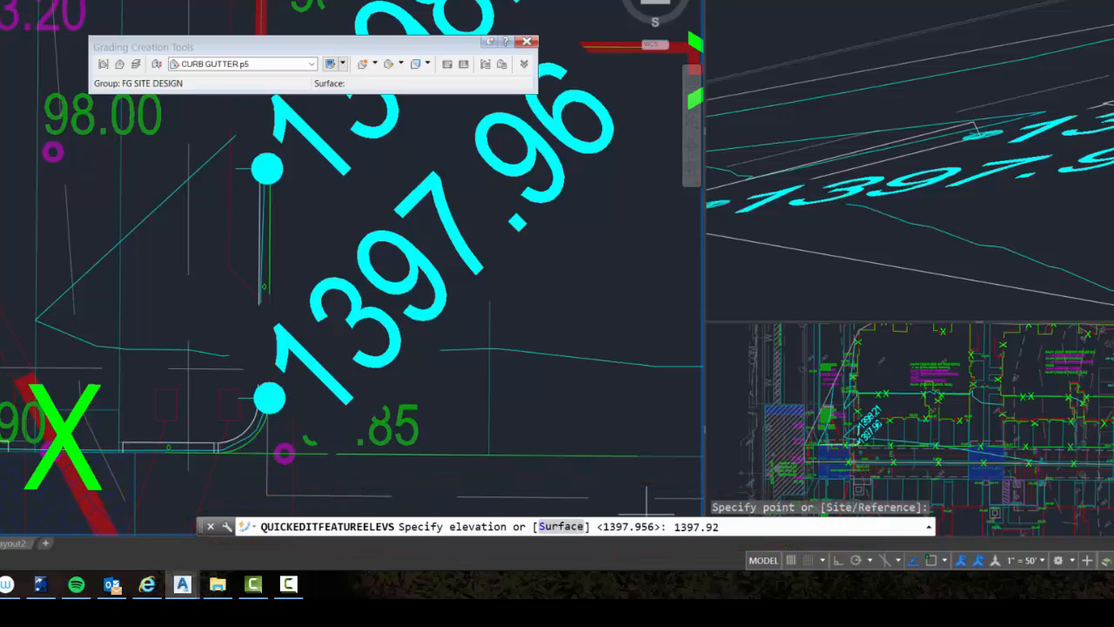
key(Return)
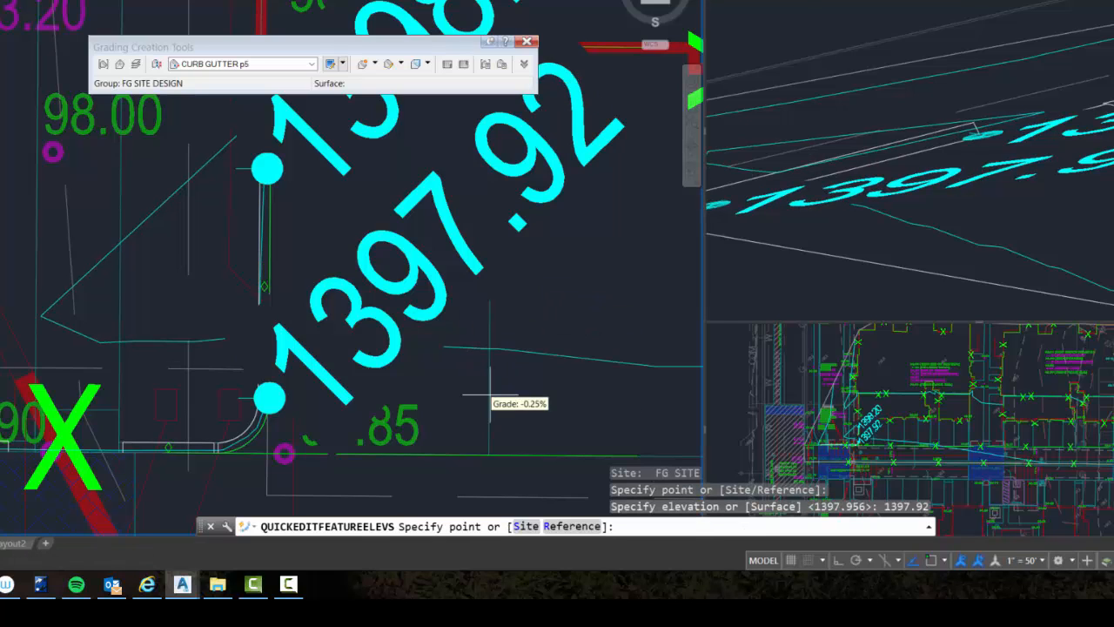
key(Return)
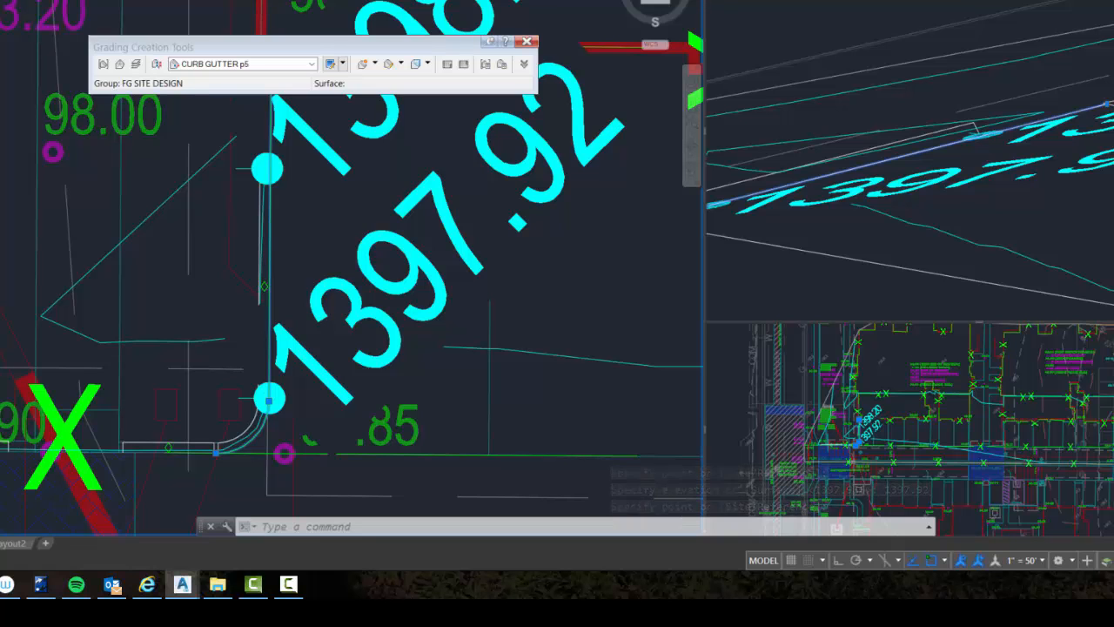
Check that automatic rebuilding is enabled for surface FG-000 and rebuild the surface.
click(303, 2)
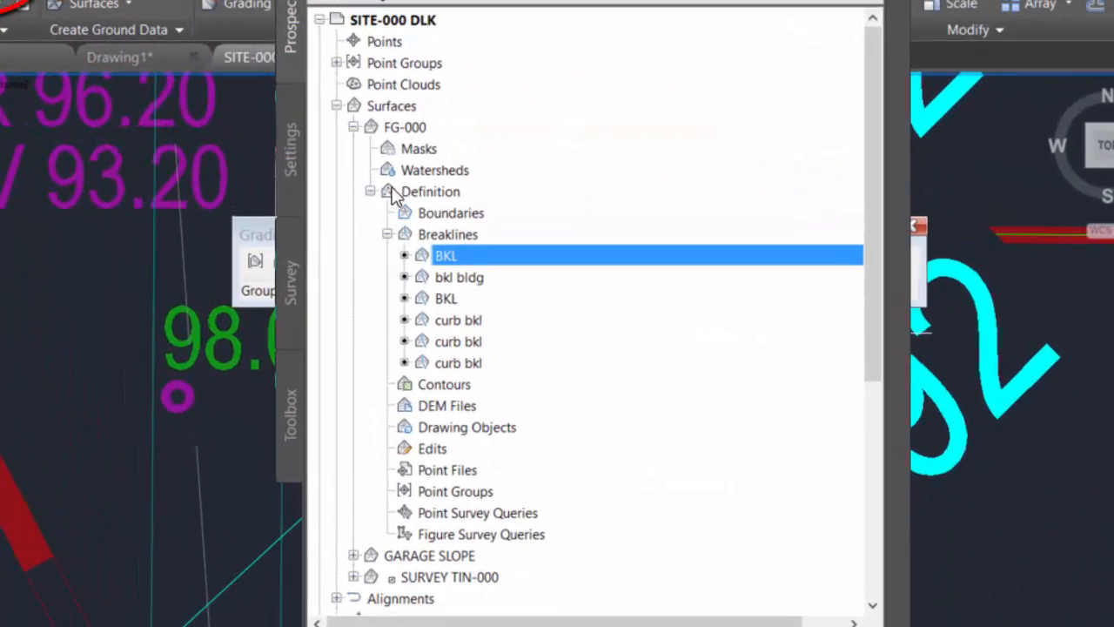
click(409, 131)
right_click(411, 127)
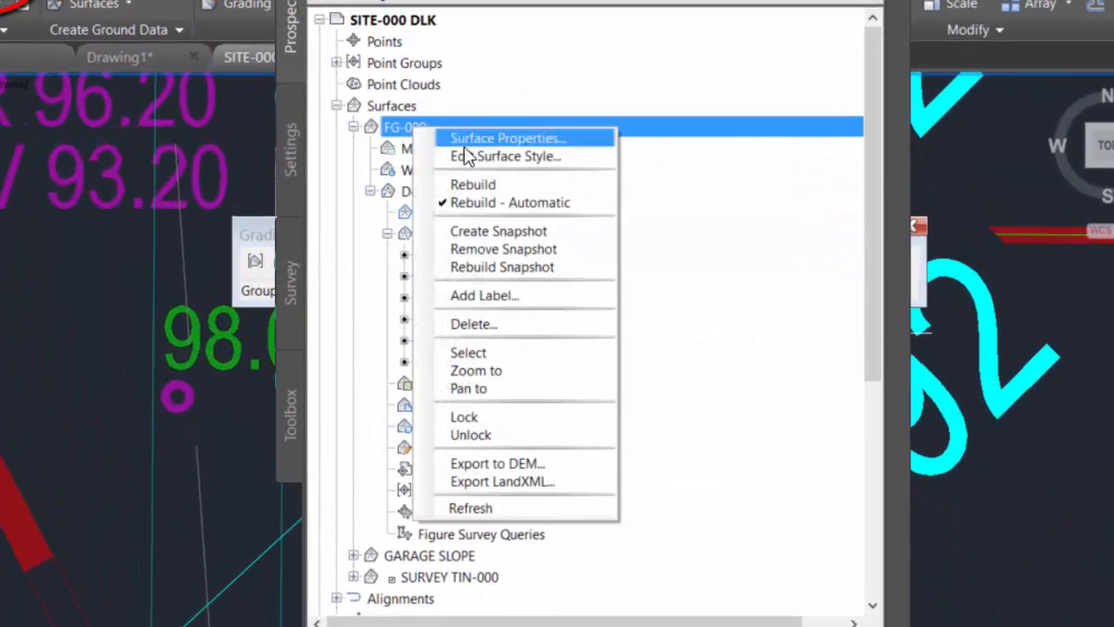
click(516, 205)
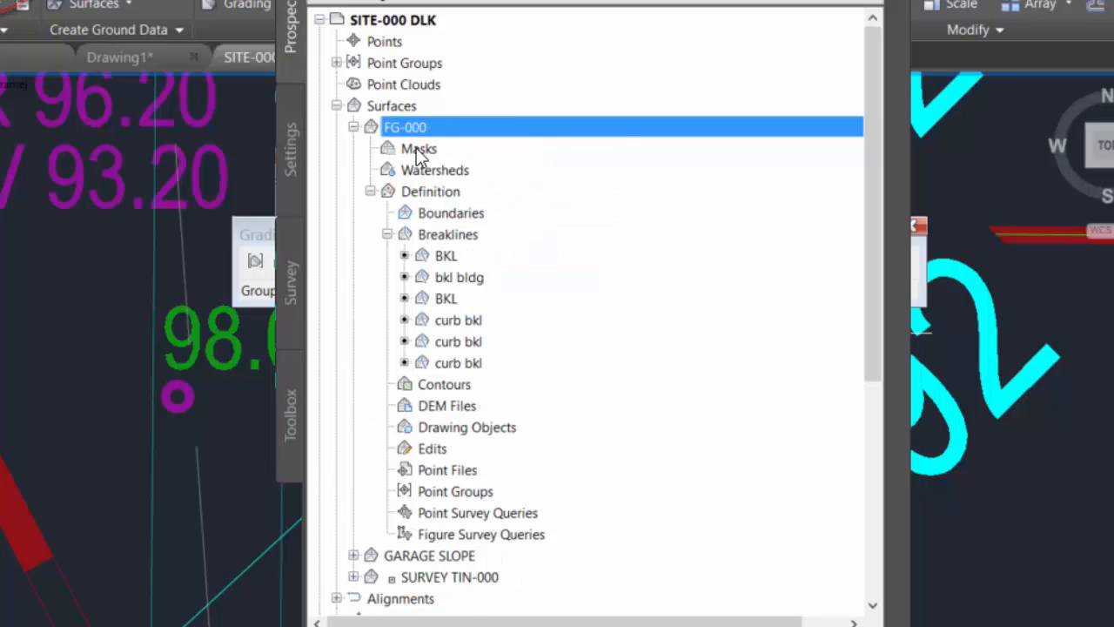
right_click(440, 127)
click(492, 200)
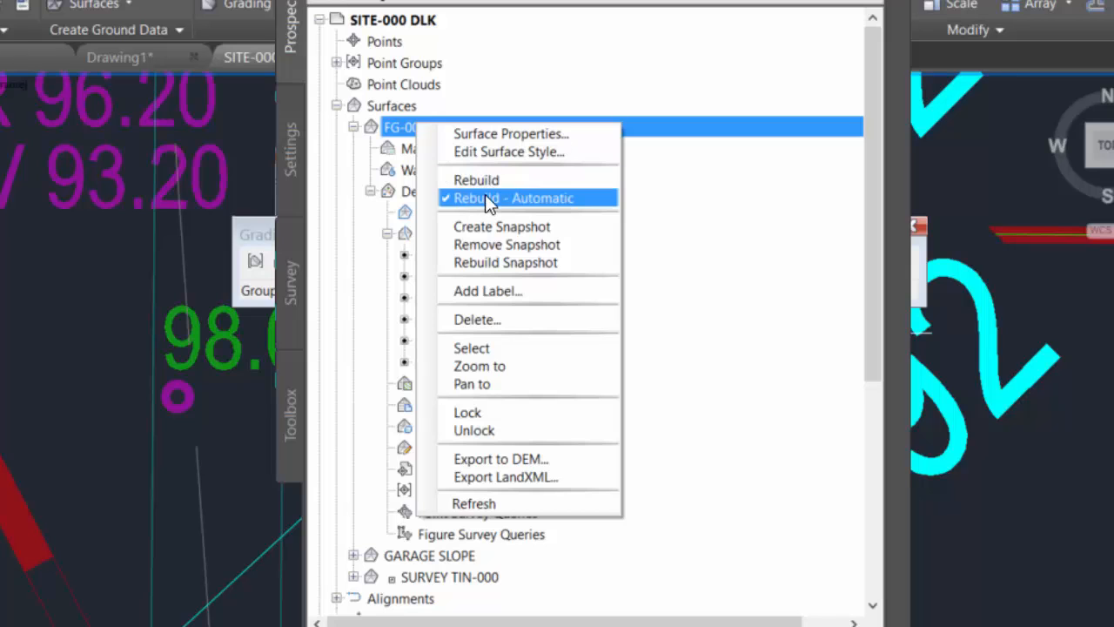
click(483, 179)
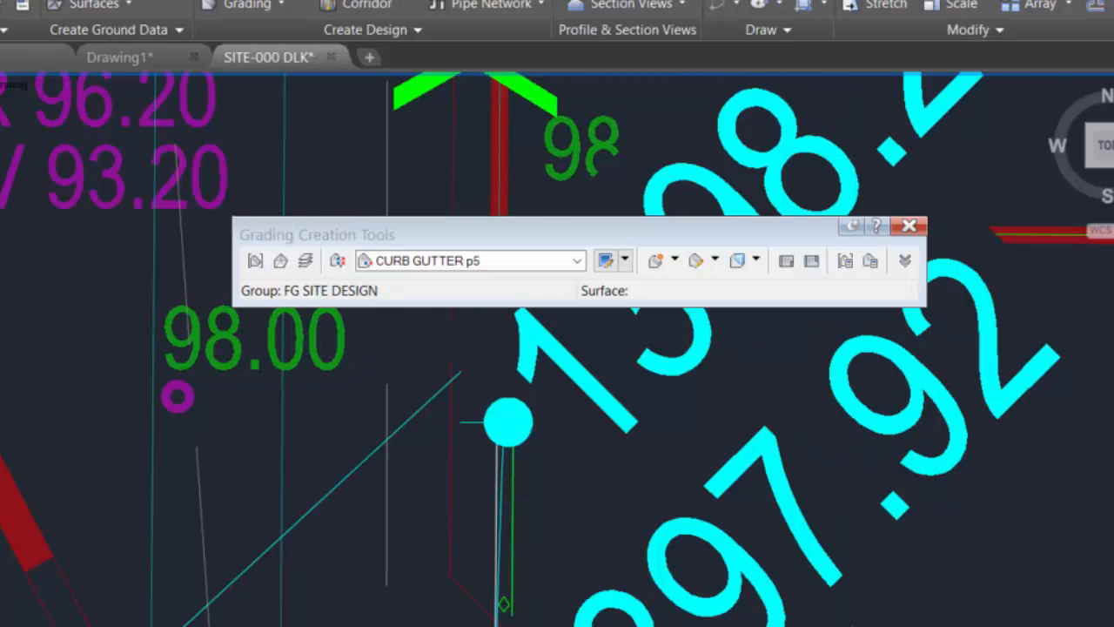
scroll(525, 547, down, 2)
mouse_move(526, 547)
middle_down()
mouse_move(599, 551)
mouse_move(624, 594)
middle_up()
scroll(624, 594, down, 1)
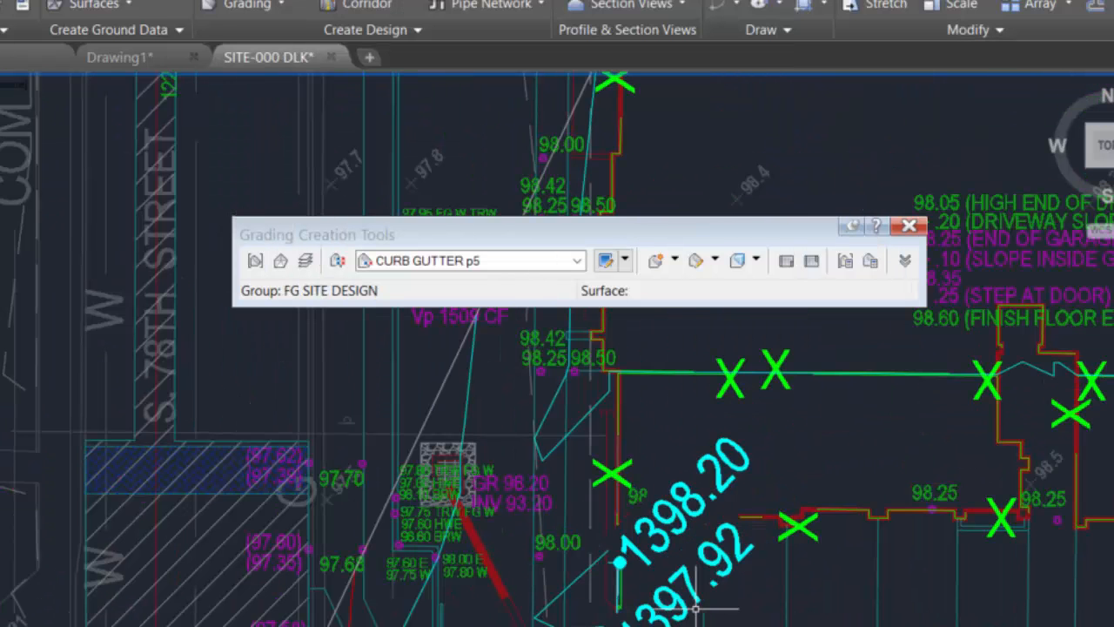